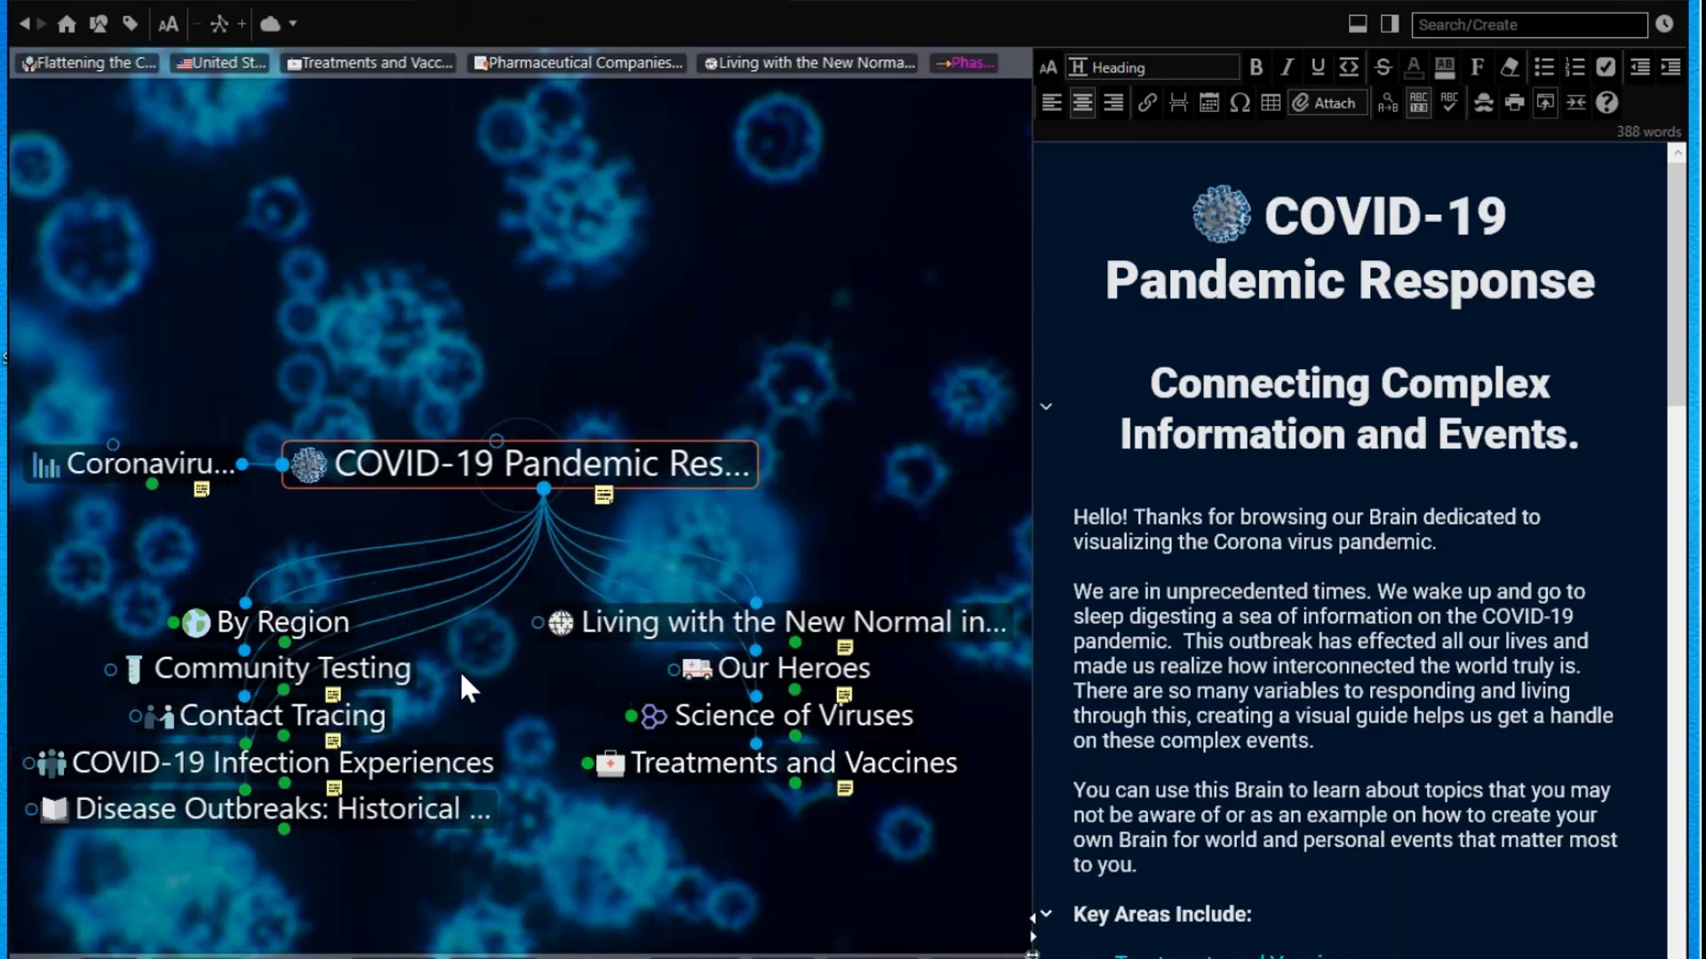
# Step: Make By Region the active thought so its ArcGIS COVID-19 dashboard loads
pyautogui.click(293, 632)
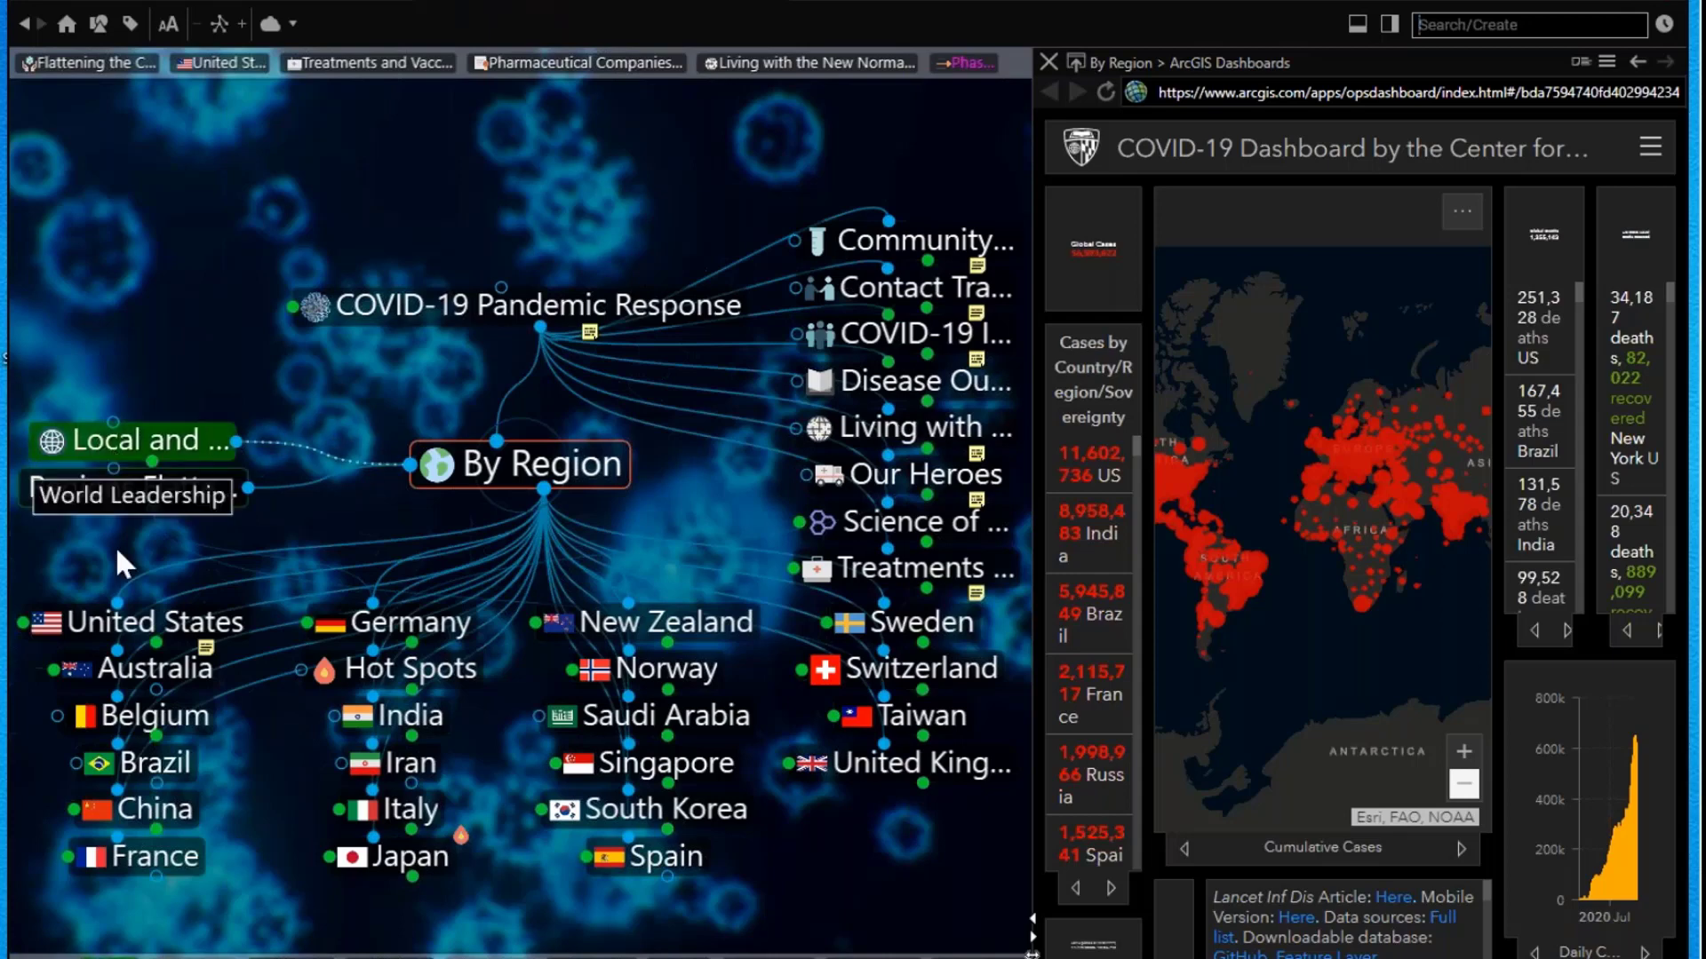
# Step: Navigate via United States and California, widen the web pane, then focus California Department of Health
pyautogui.click(191, 626)
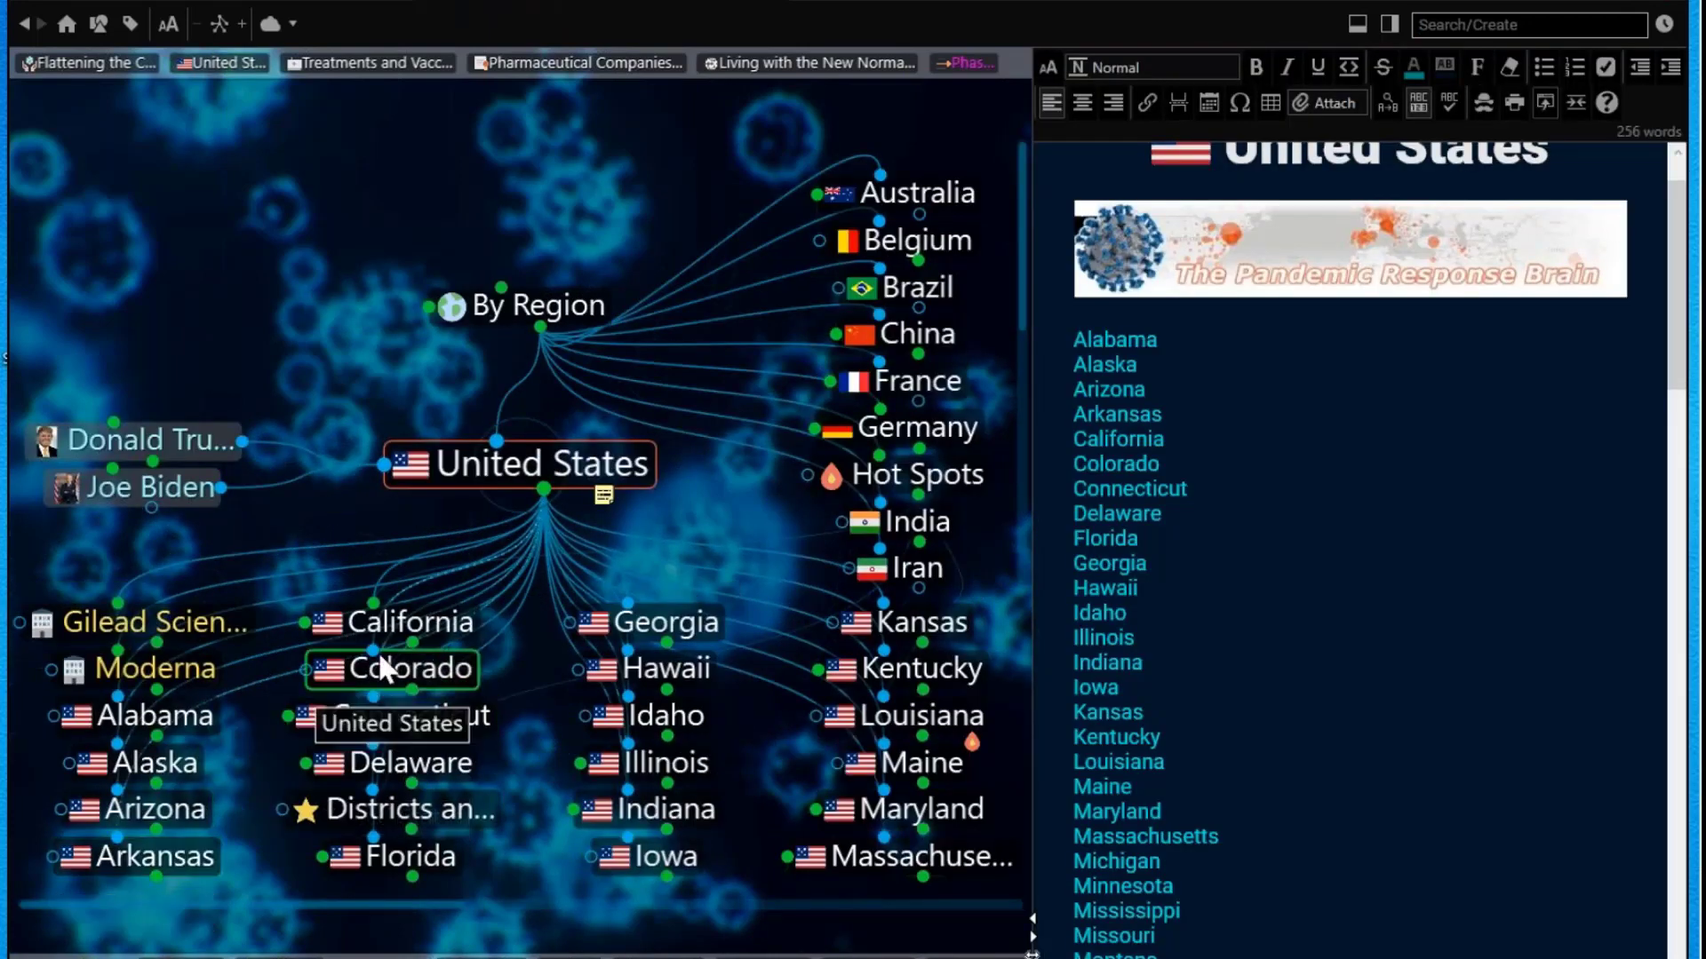
pyautogui.click(409, 622)
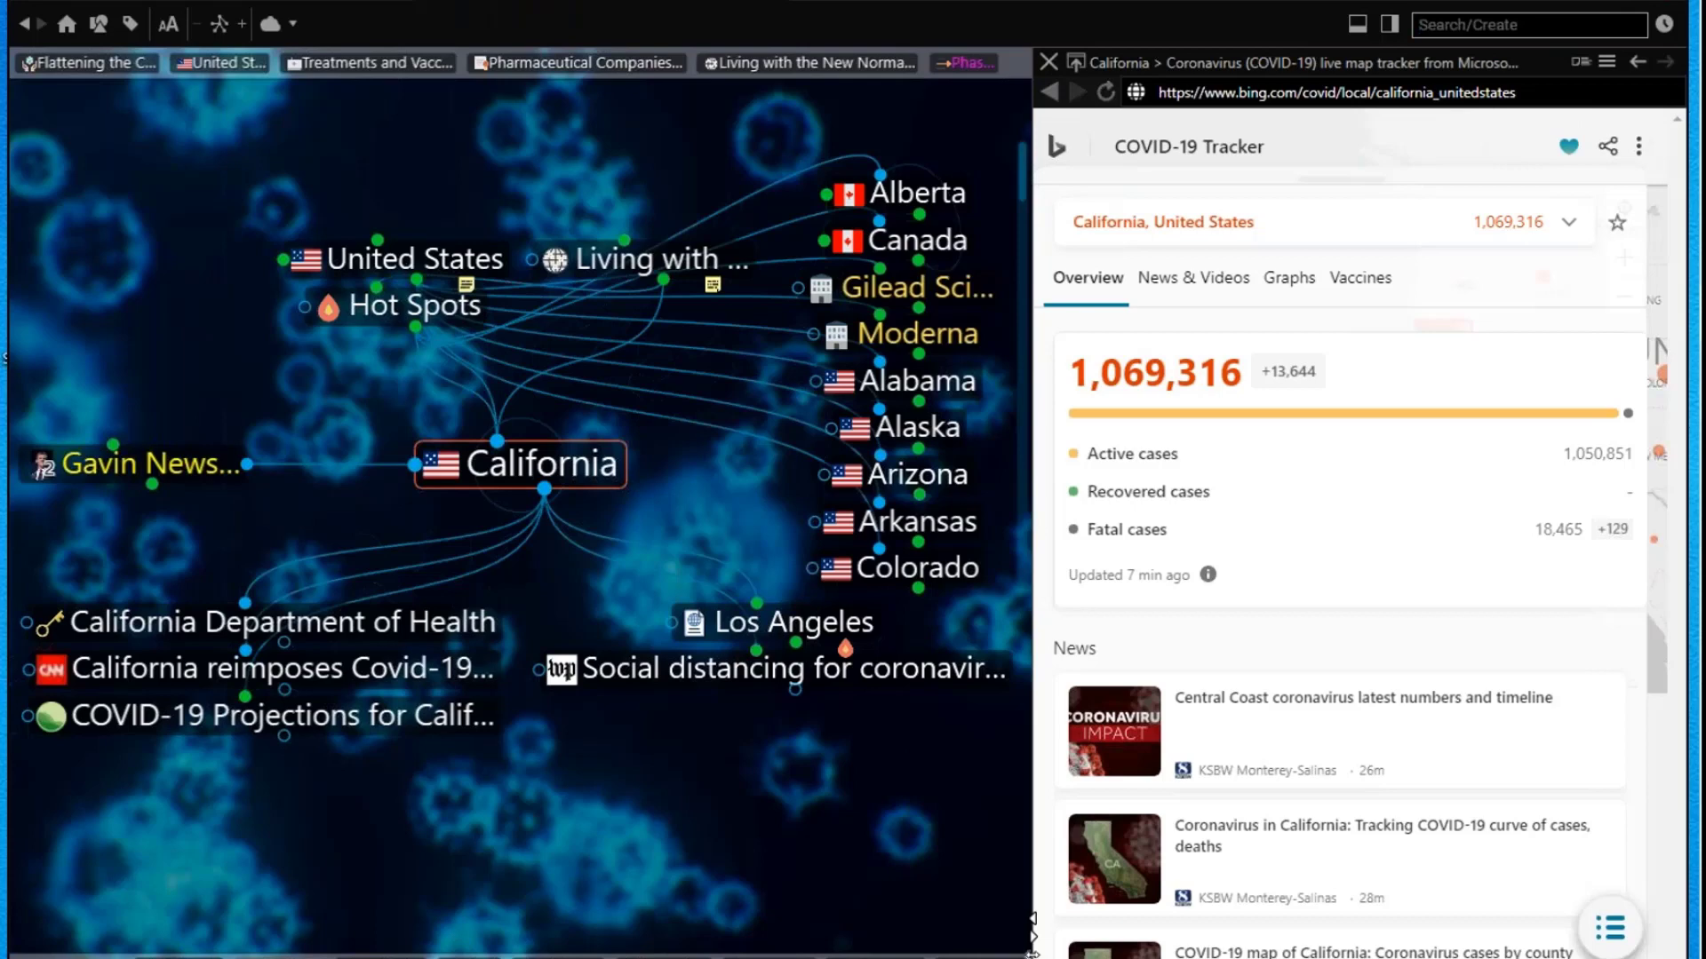
pyautogui.moveTo(1021, 769); pyautogui.dragTo(697, 775)
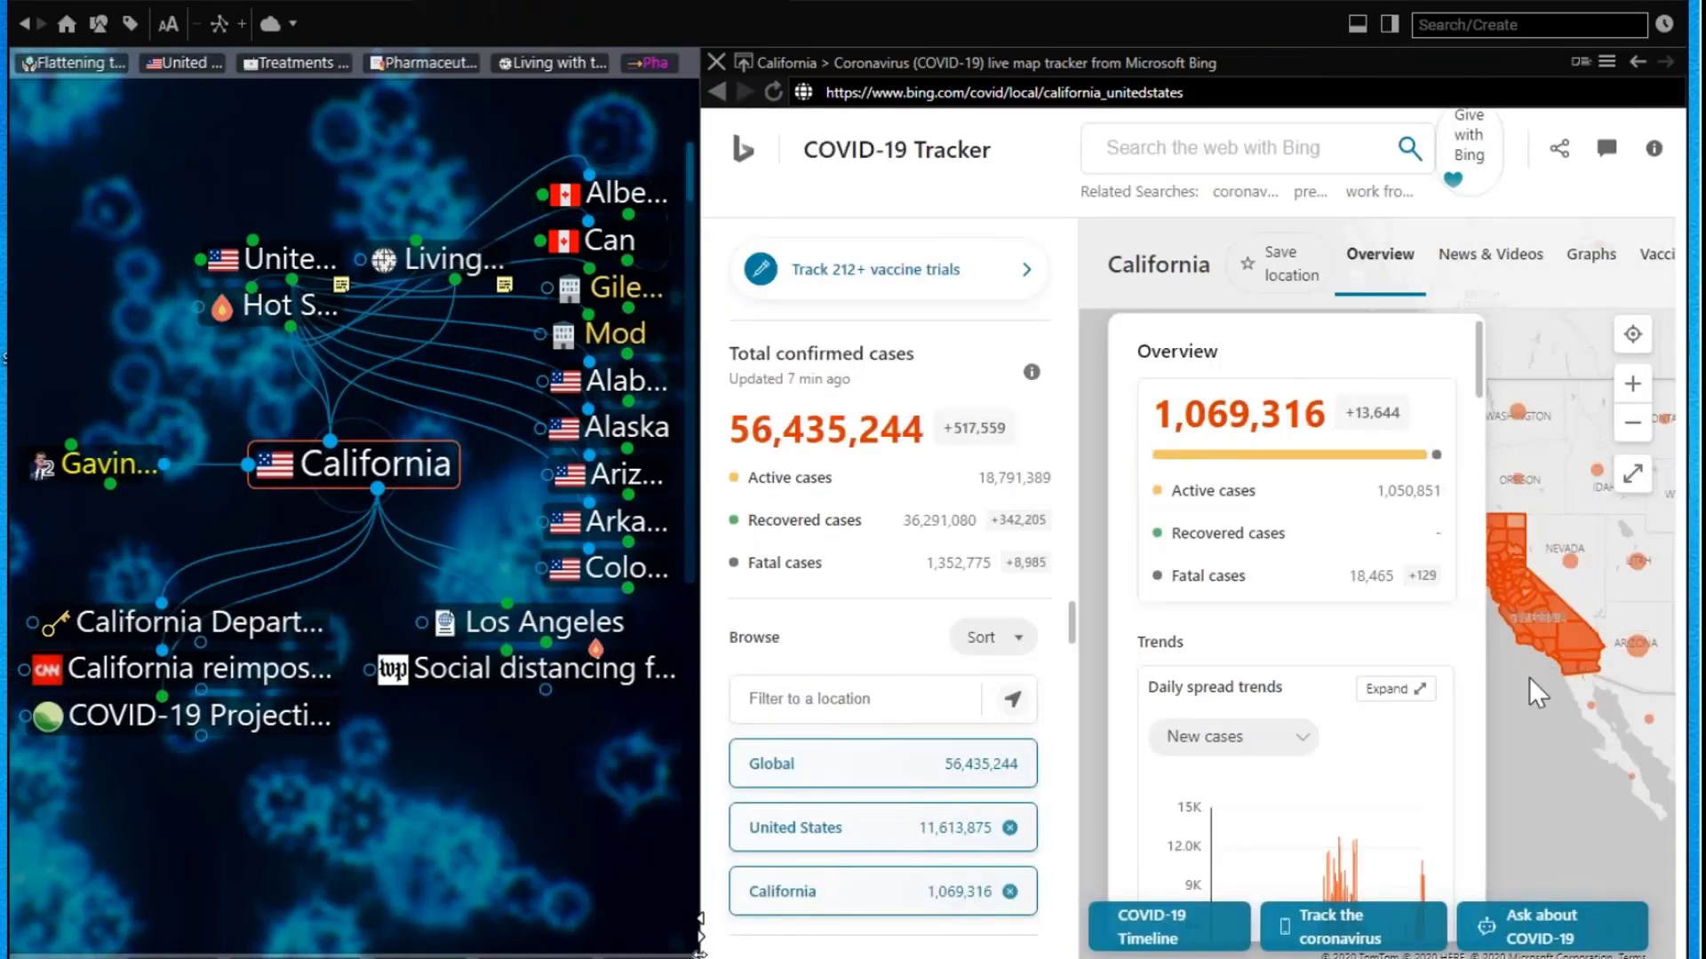
pyautogui.scroll(-2, 1529, 679)
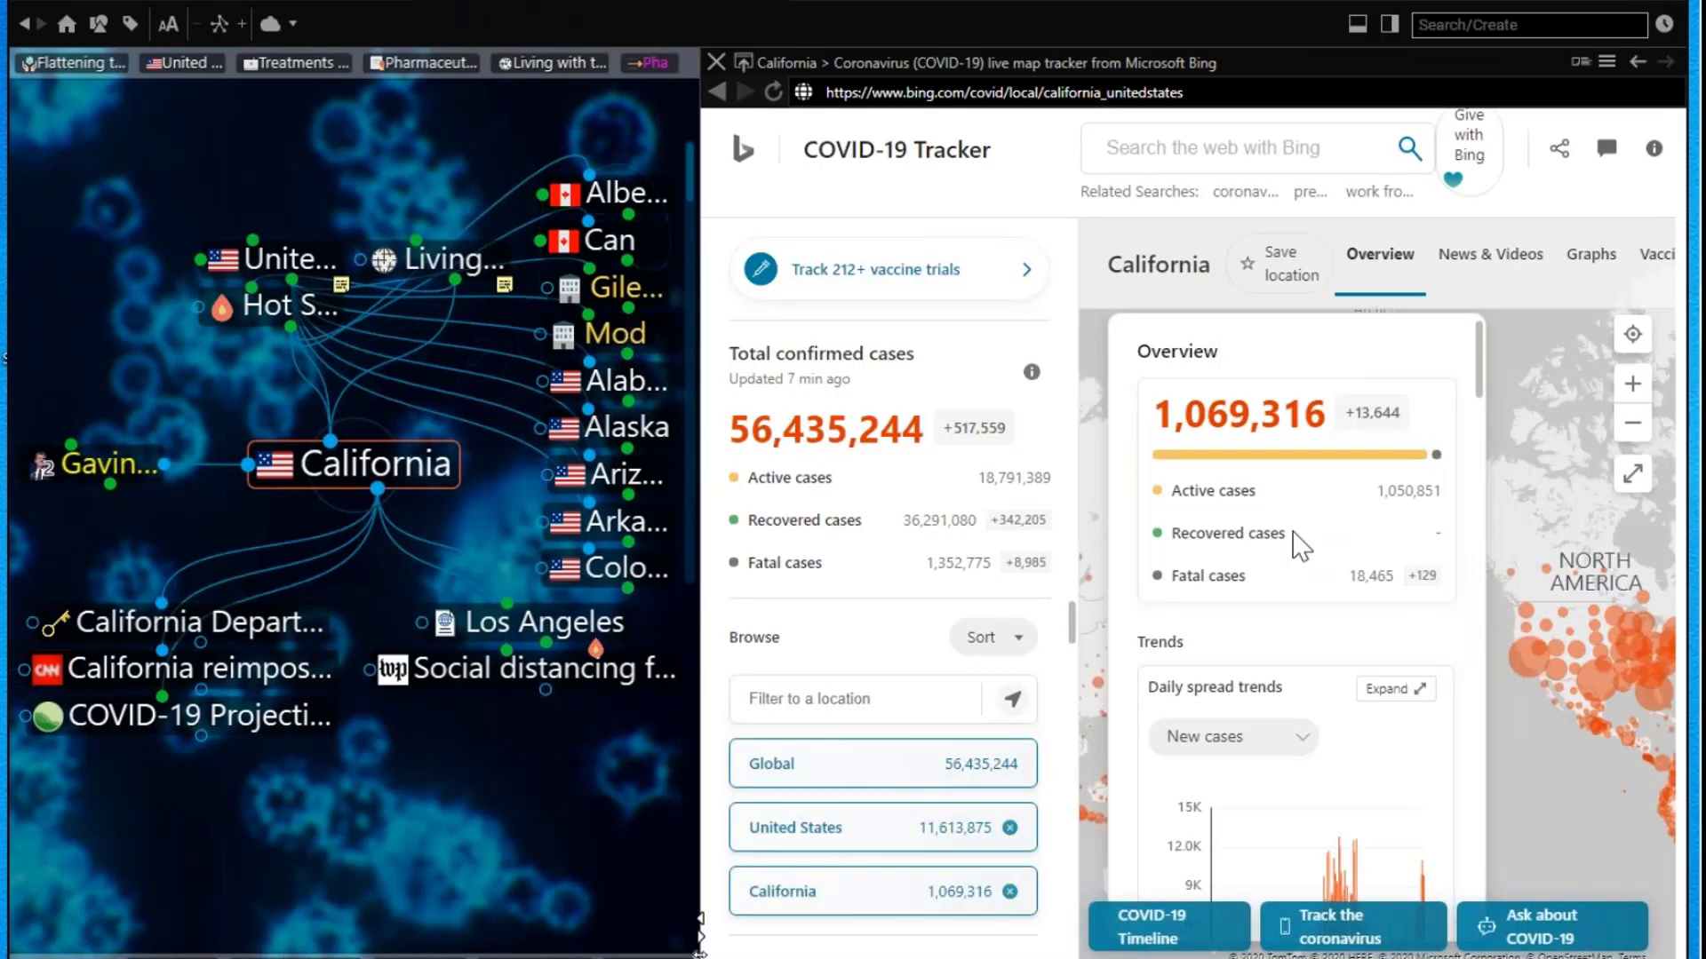
pyautogui.scroll(-3, 1288, 546)
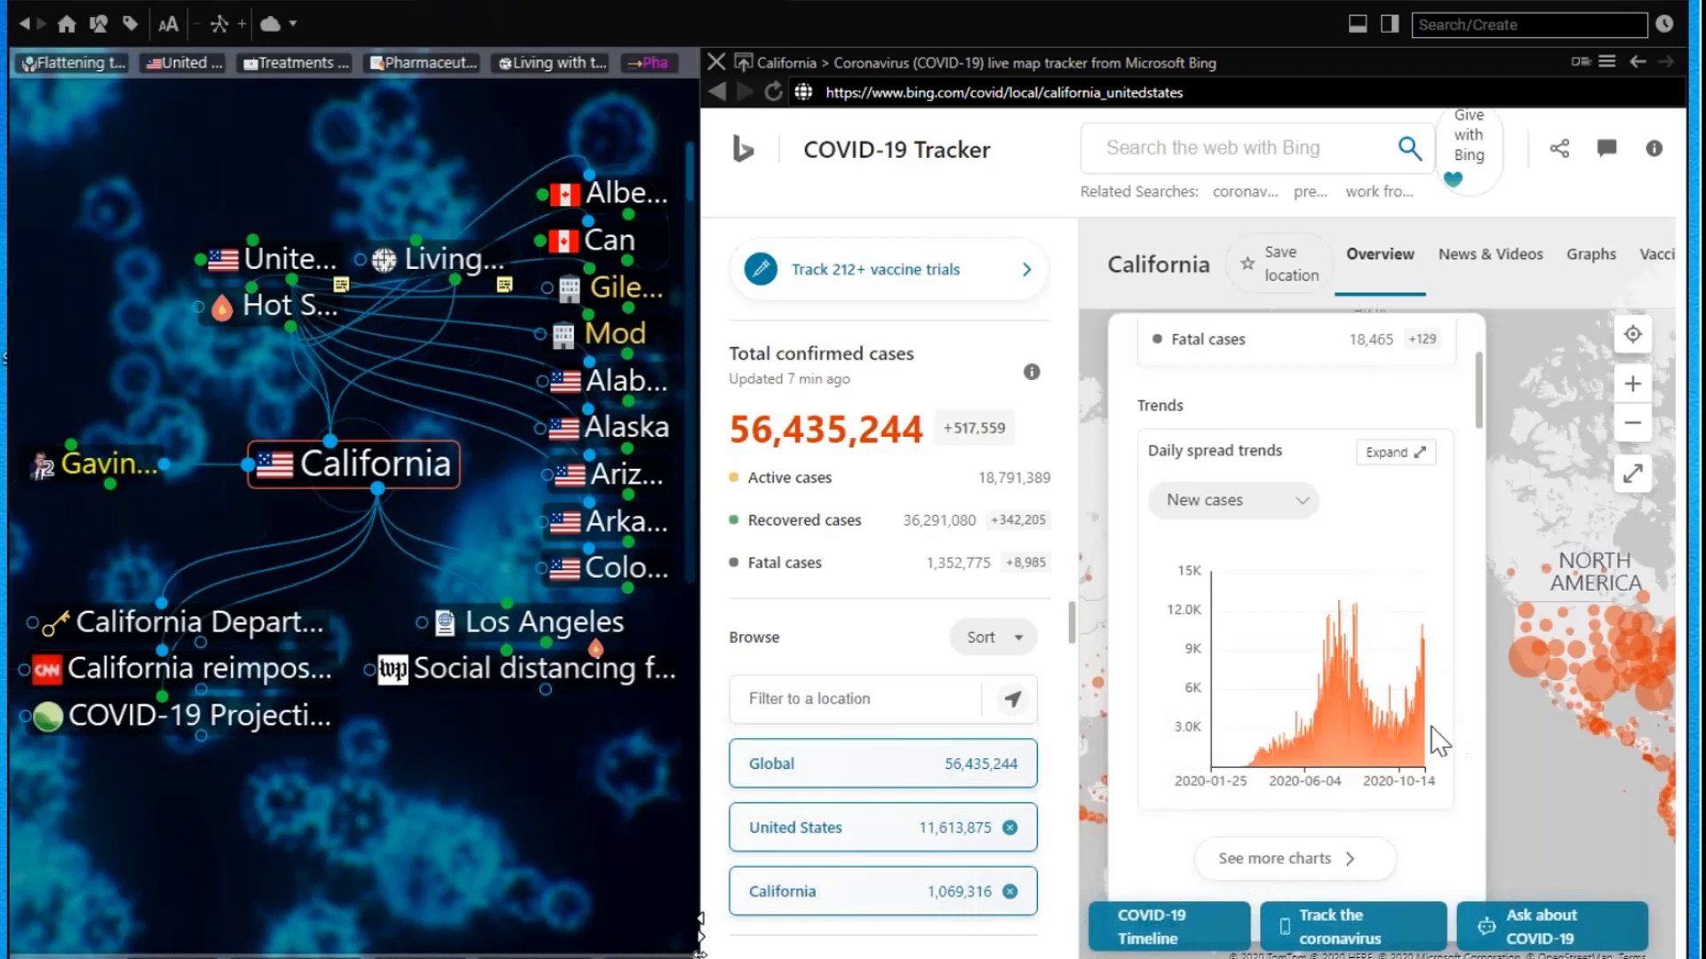
pyautogui.scroll(3, 1462, 743)
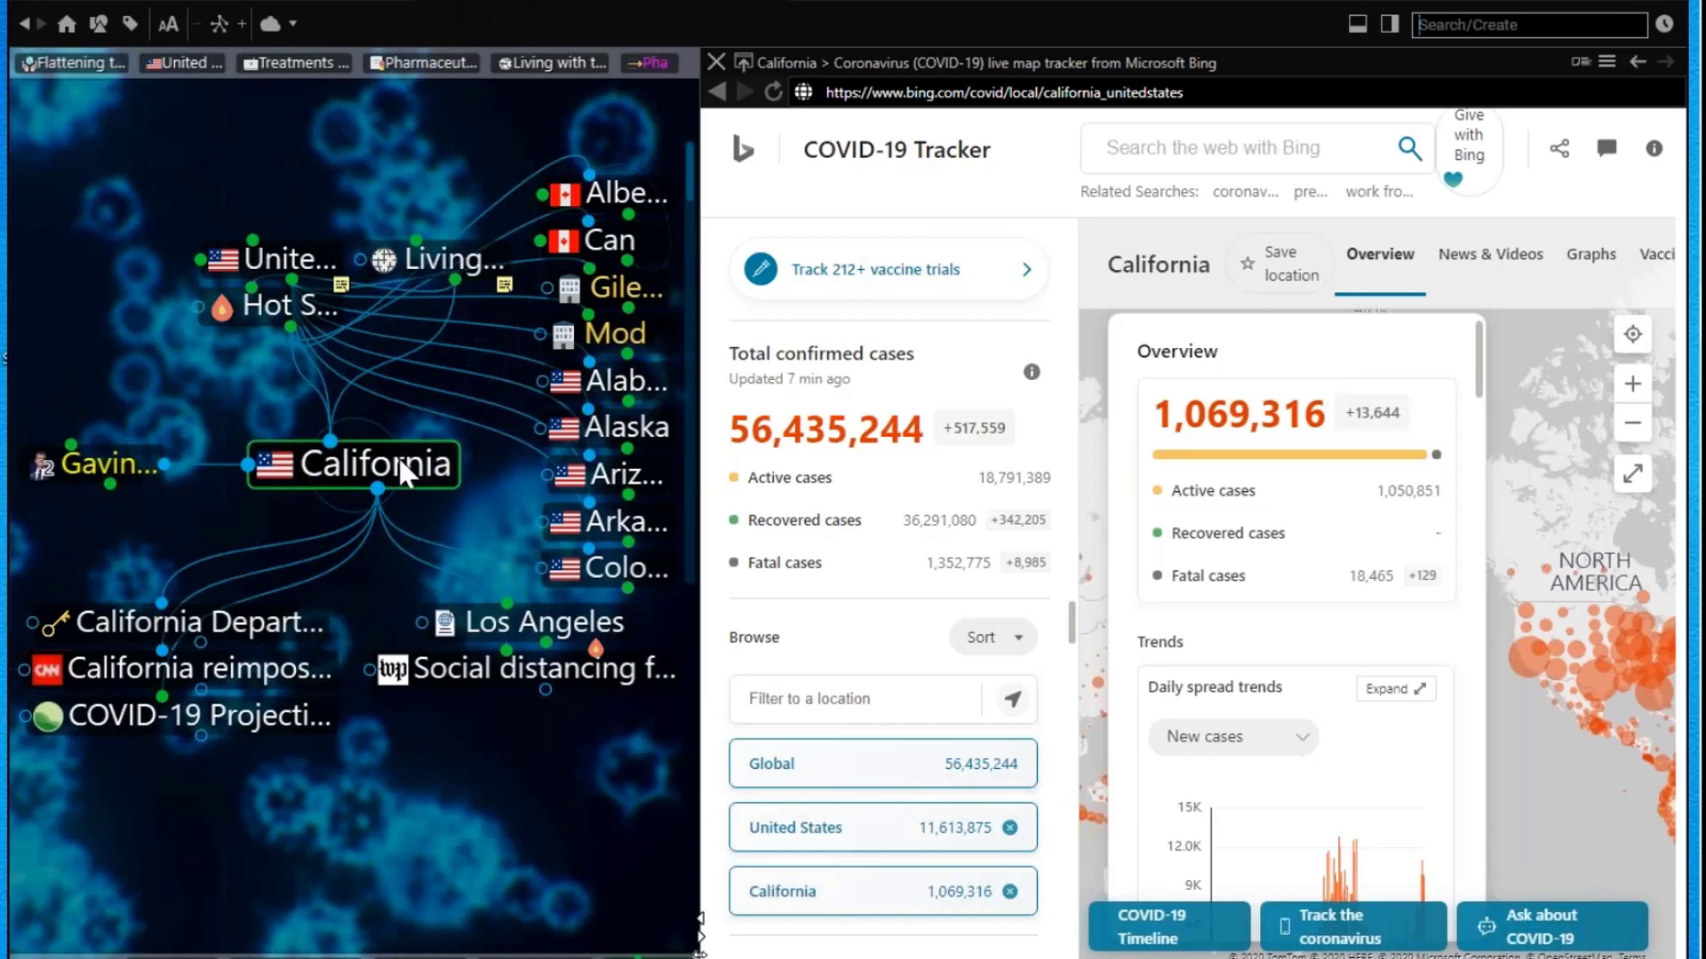
pyautogui.click(279, 624)
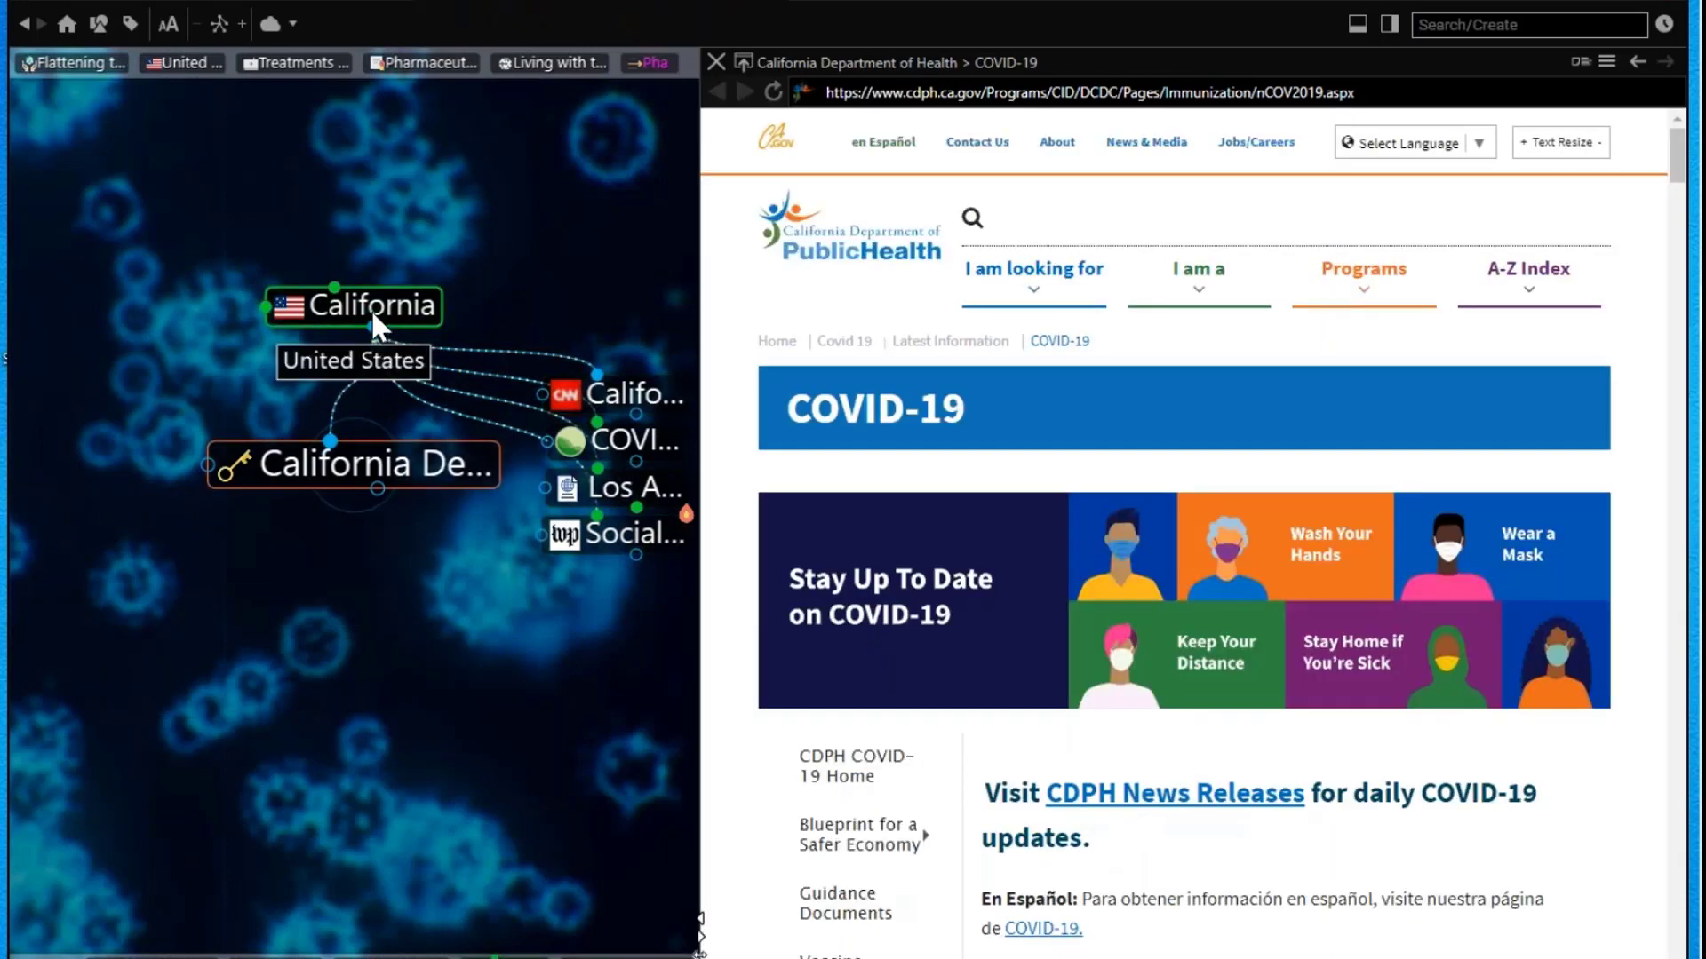
# Step: Browse California, its governor, Local and World Leadership and By Region, ending at COVID-19 Pandemic Response
pyautogui.scroll(-7, 964, 560)
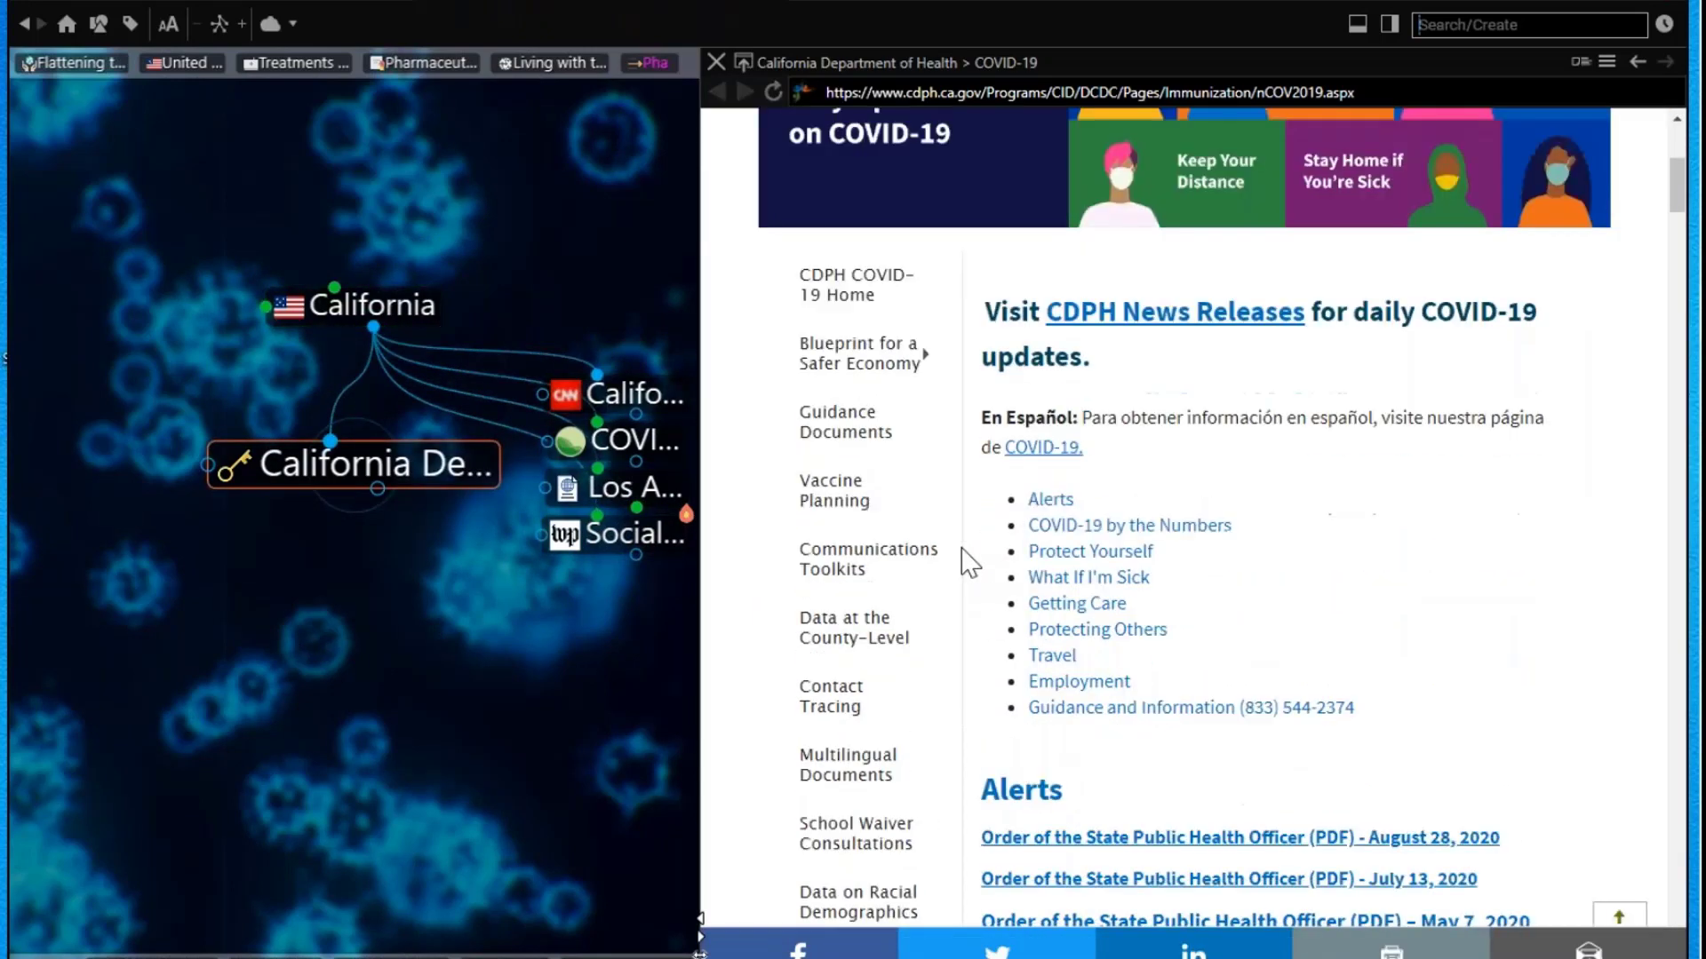
pyautogui.click(428, 302)
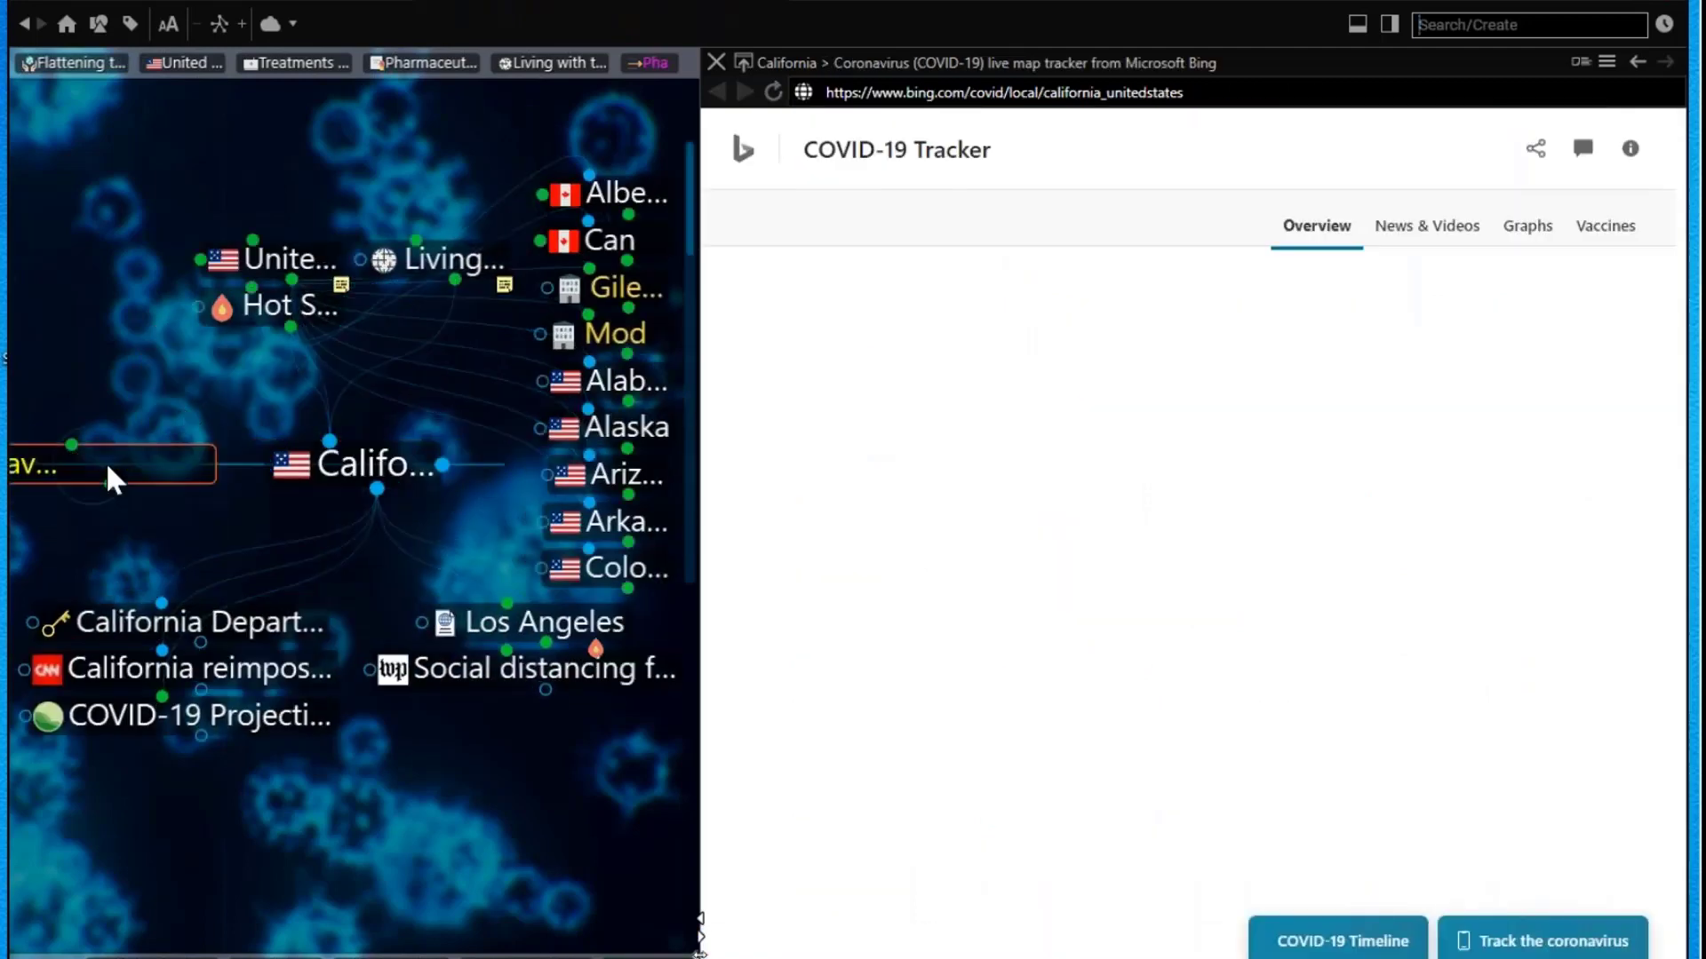
pyautogui.click(106, 464)
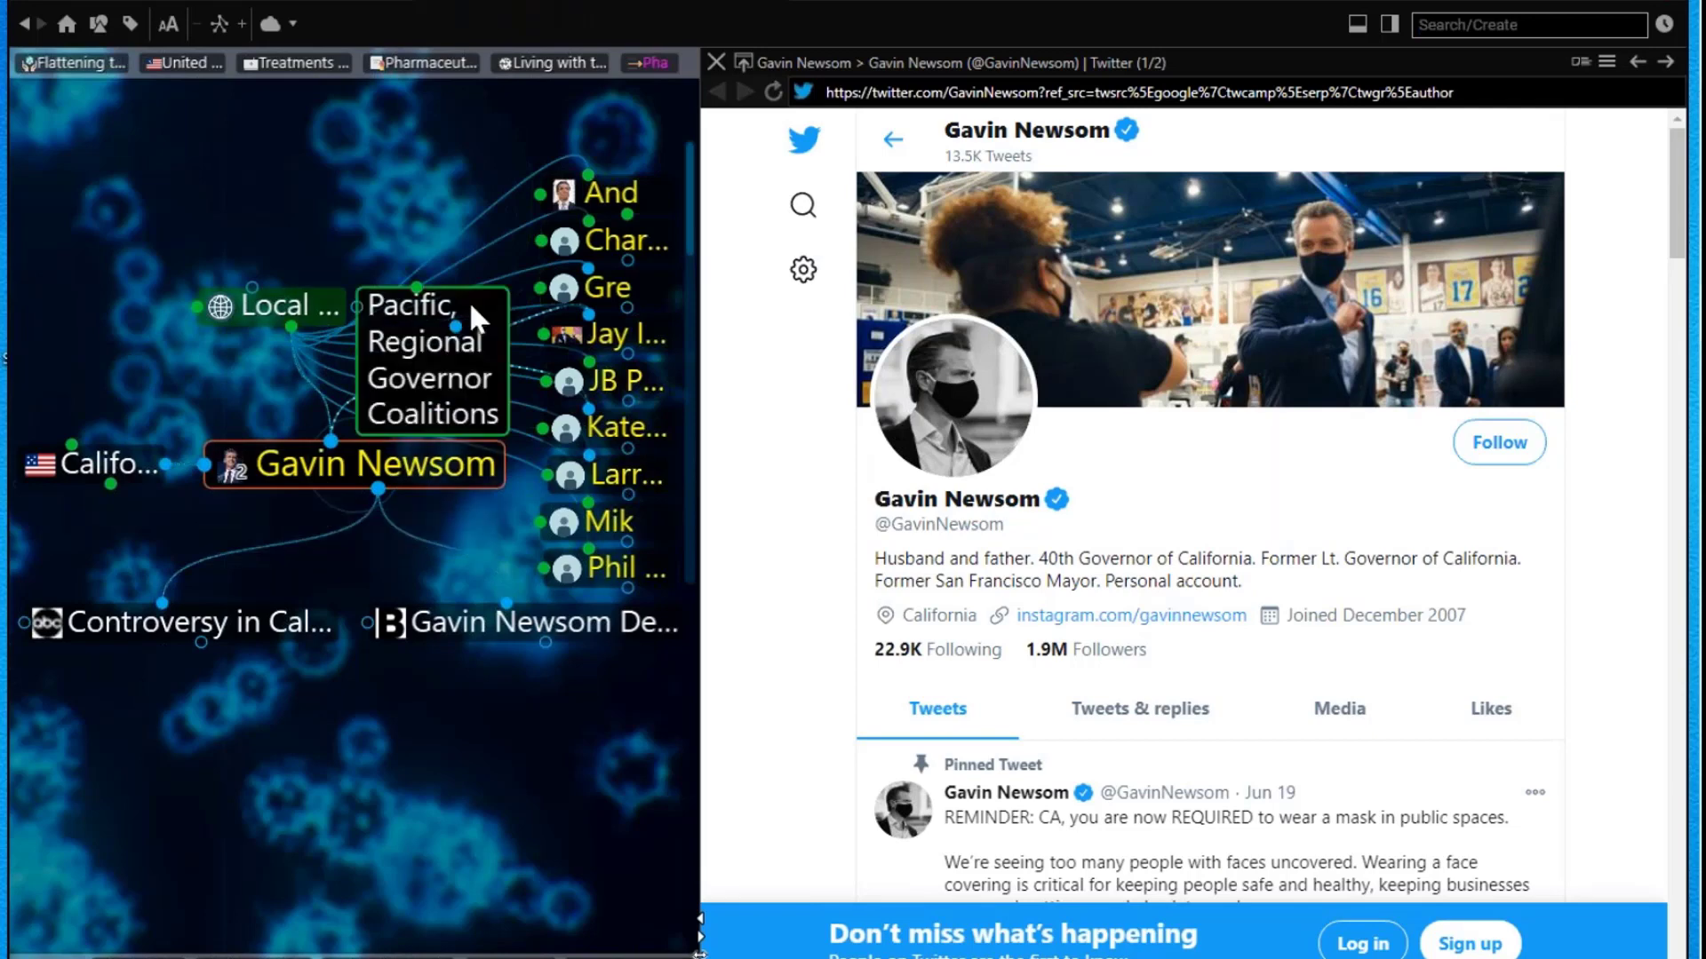
pyautogui.click(286, 308)
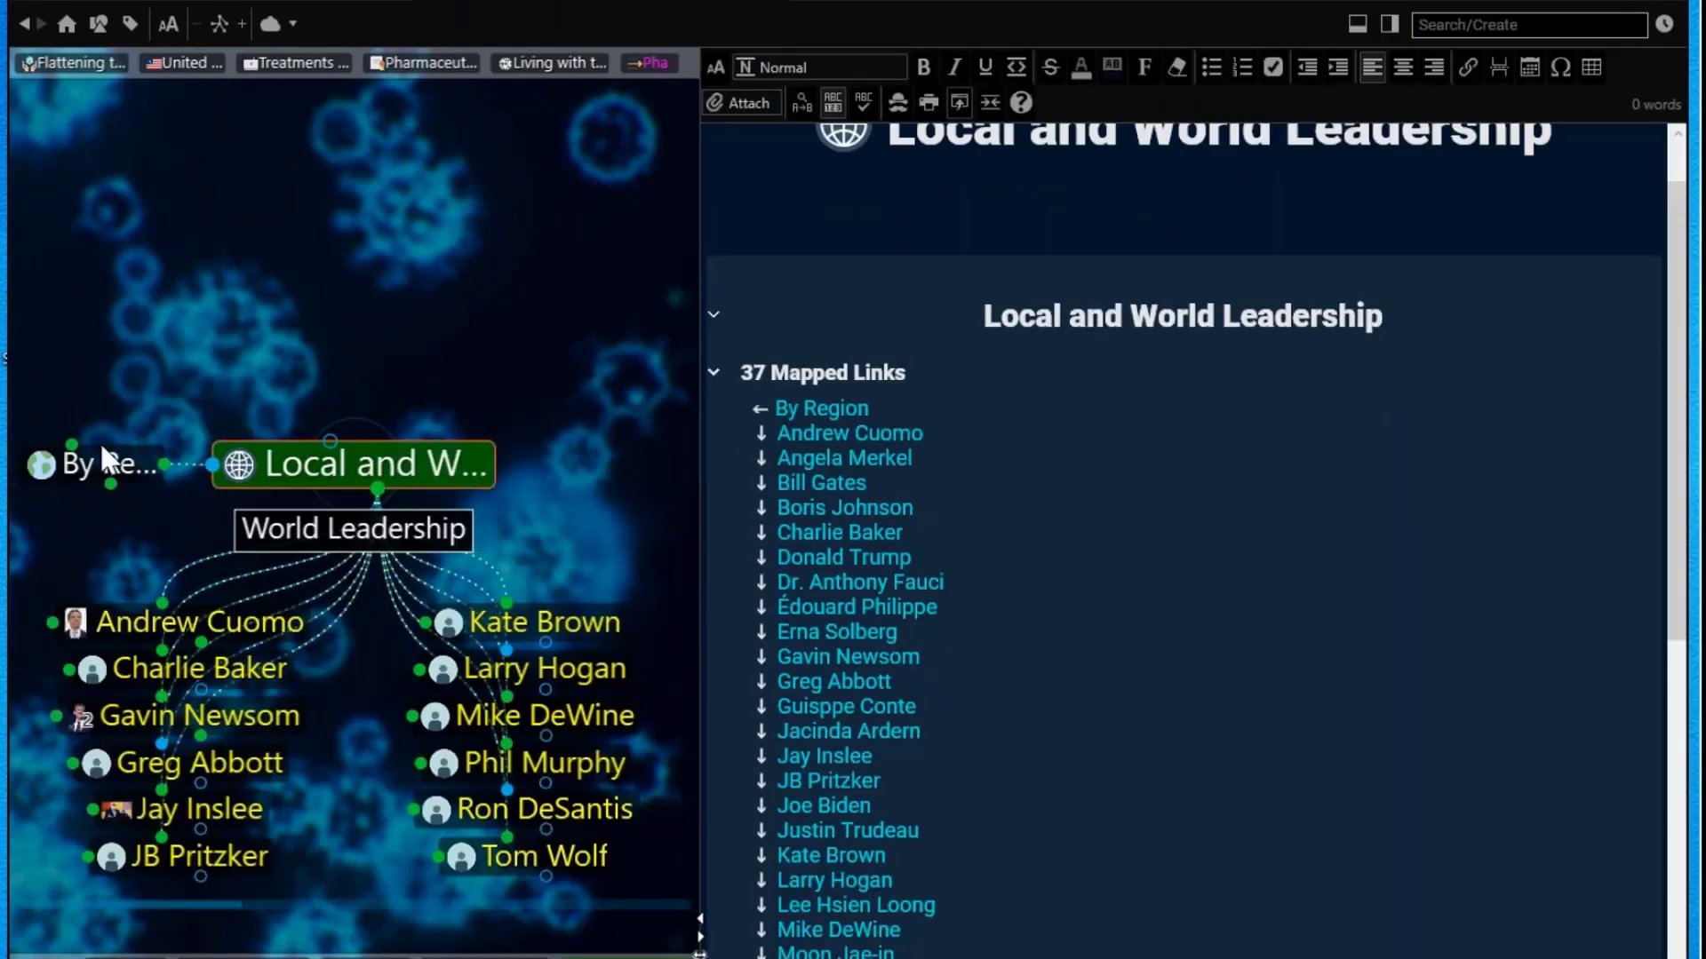
pyautogui.click(84, 469)
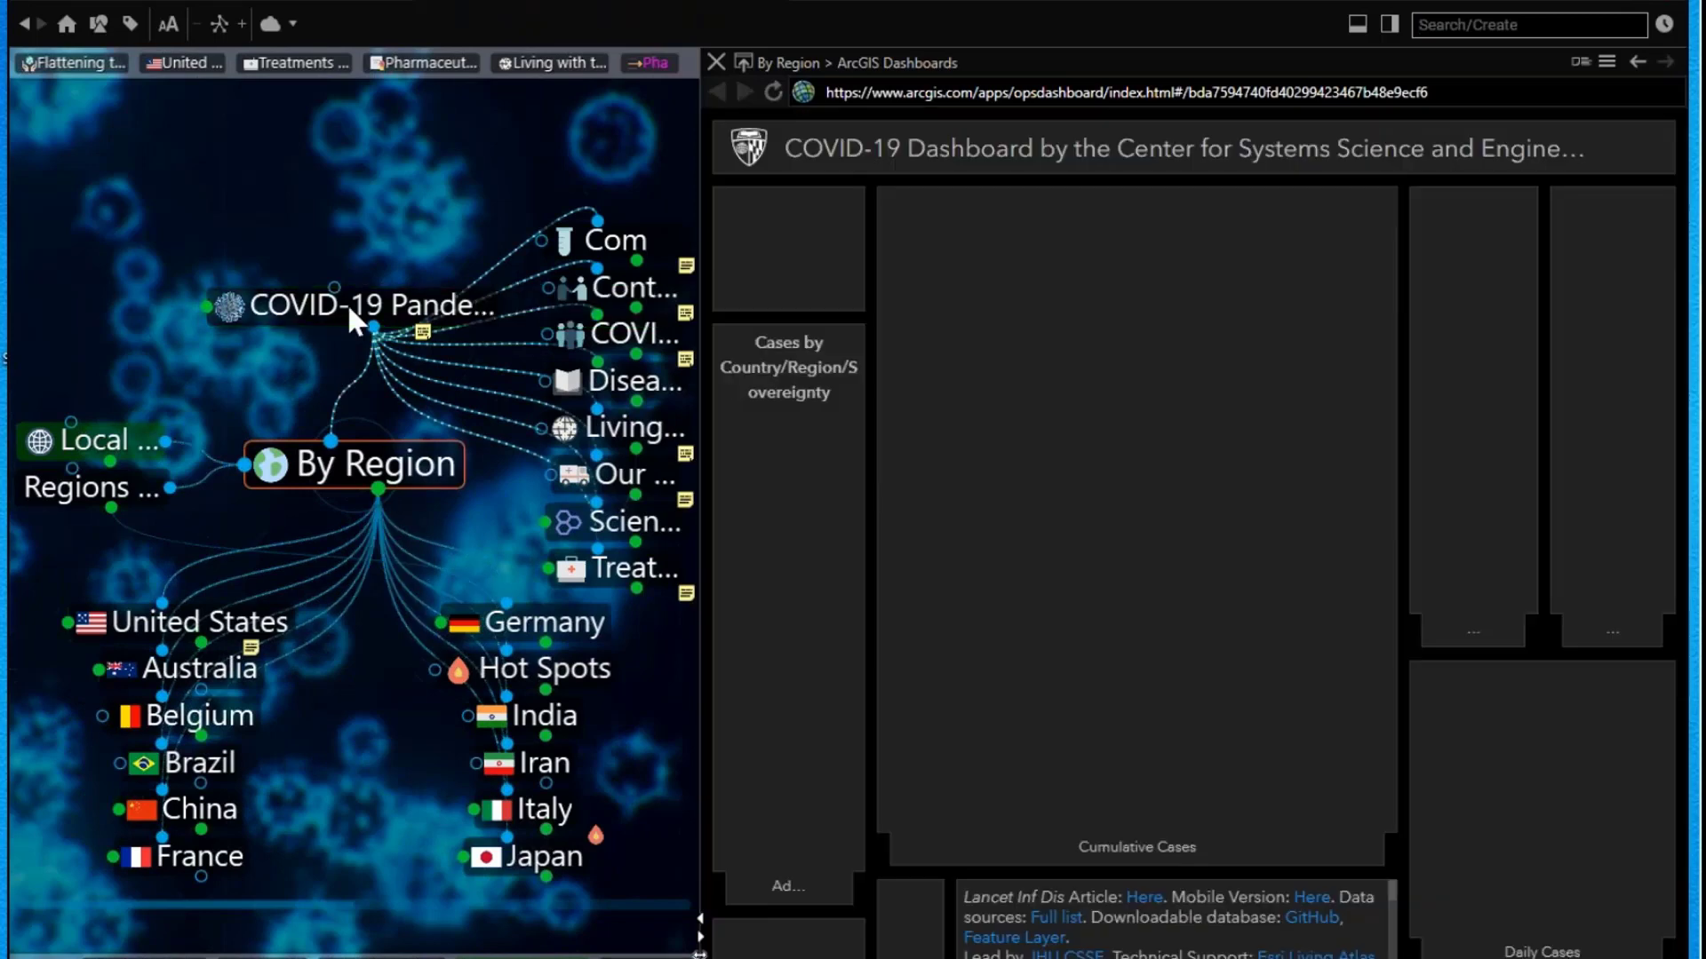
pyautogui.click(349, 309)
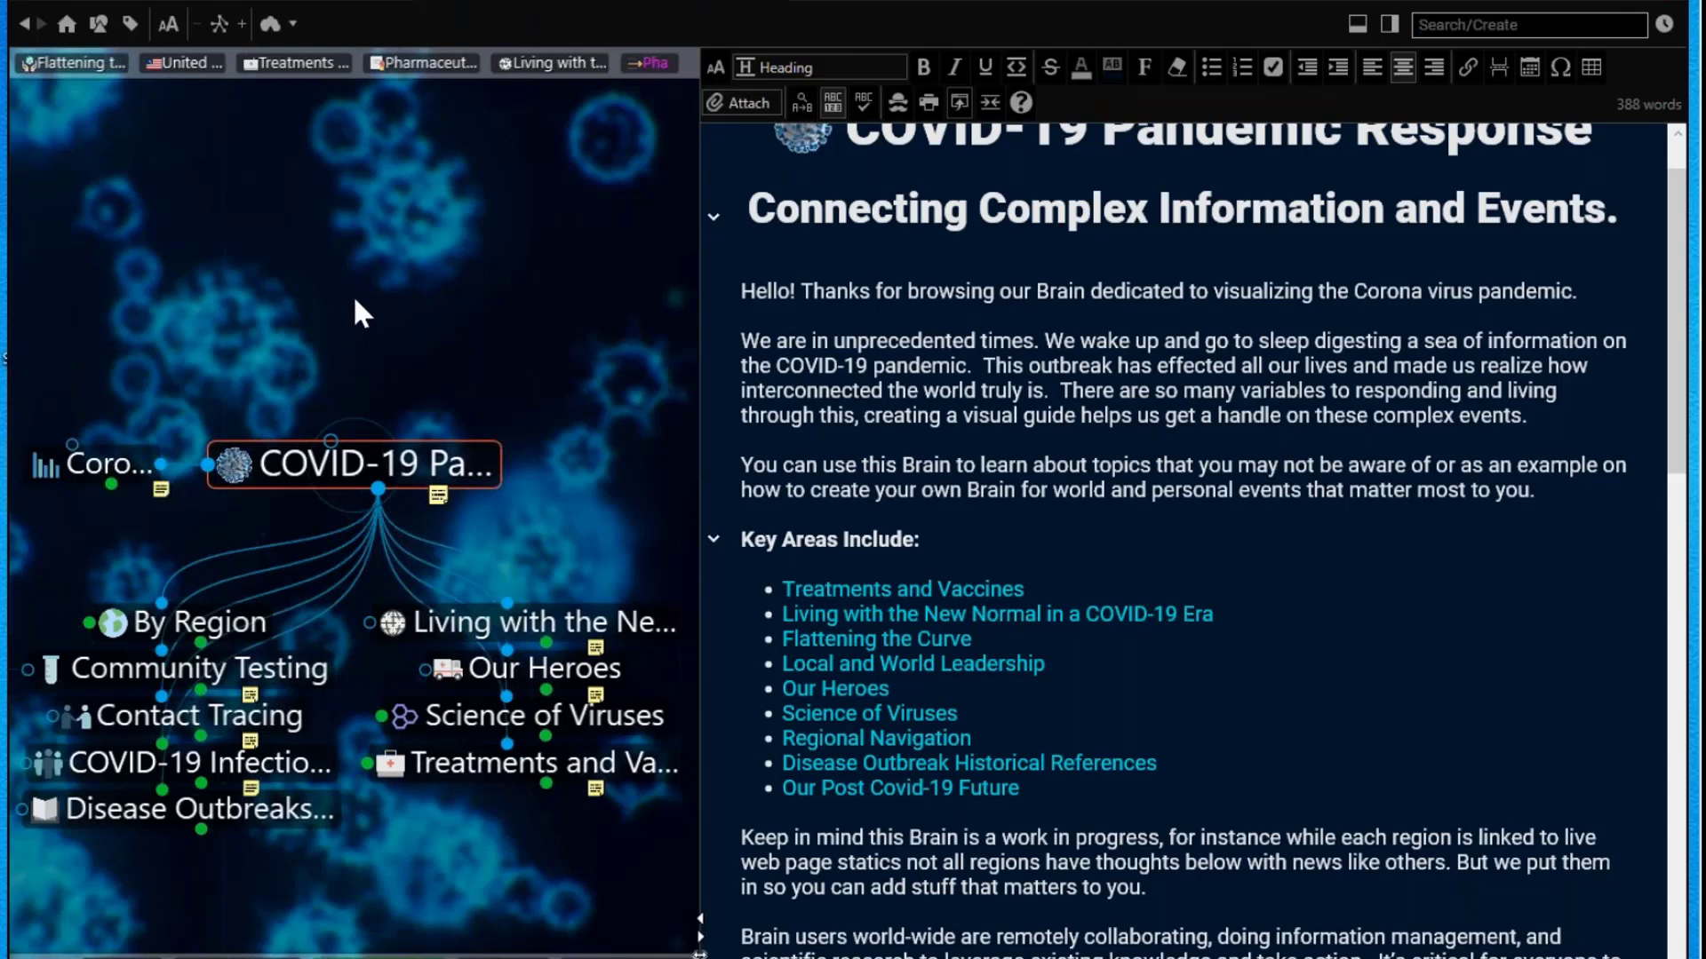
# Step: Browse Community Testing, COVID-19 Testing and Antibody Testing, then focus Living with the New Normal
pyautogui.click(297, 673)
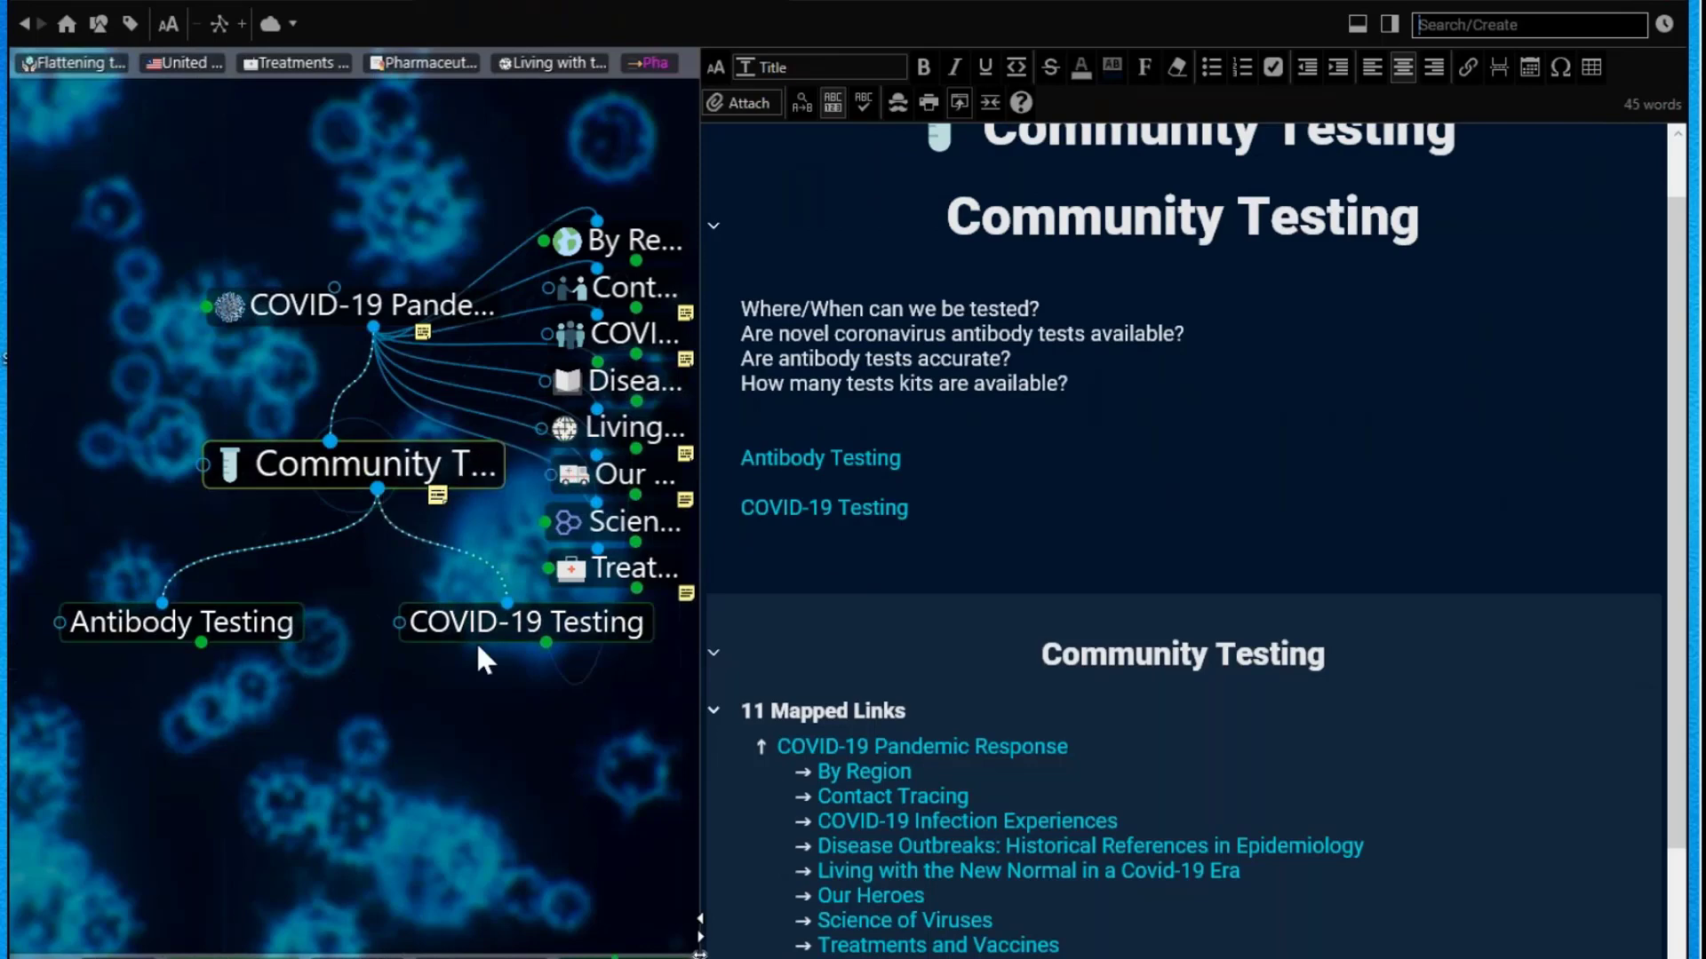
pyautogui.click(462, 640)
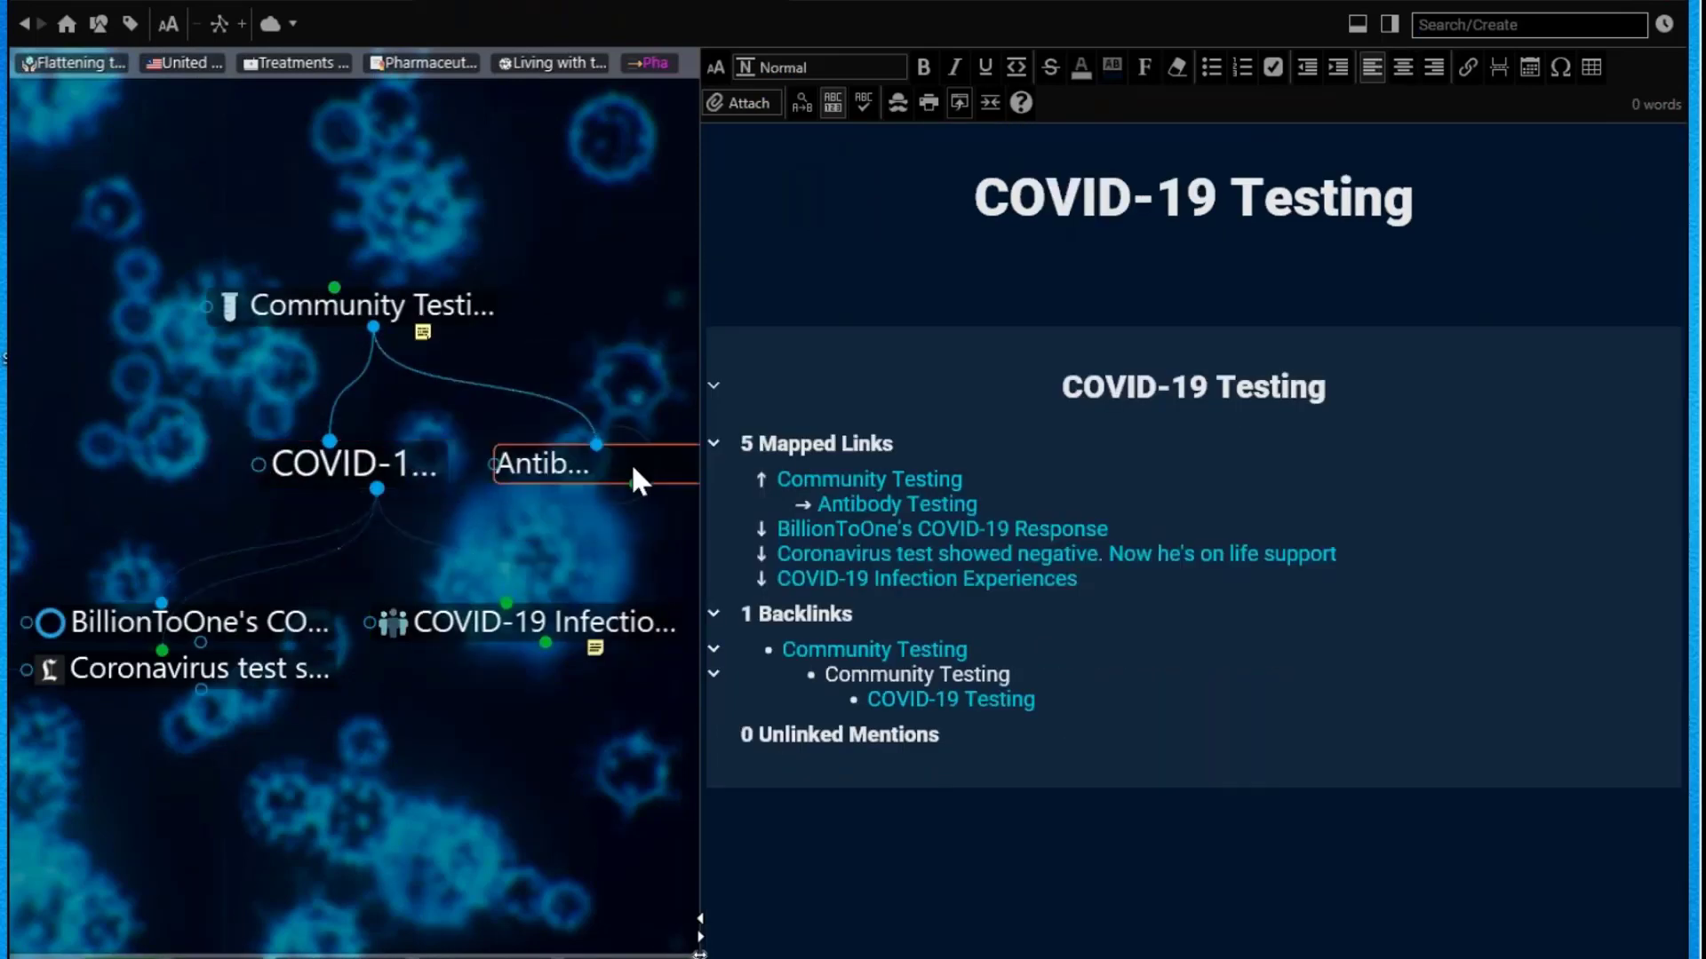
pyautogui.click(633, 481)
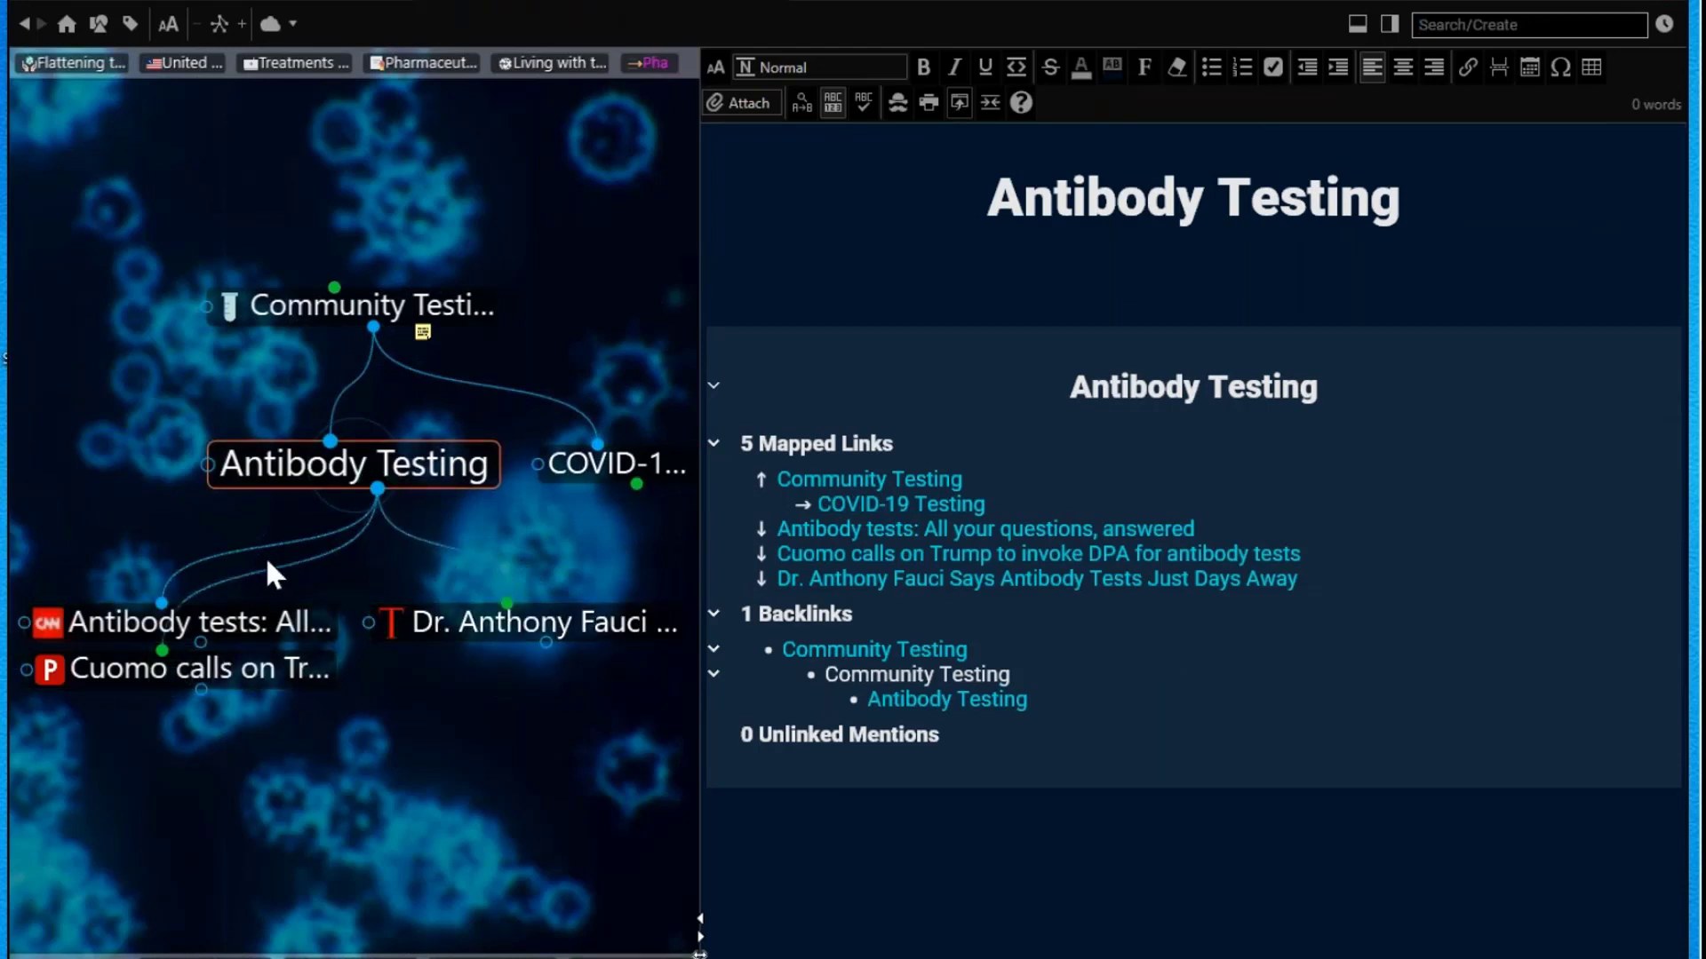
pyautogui.click(377, 311)
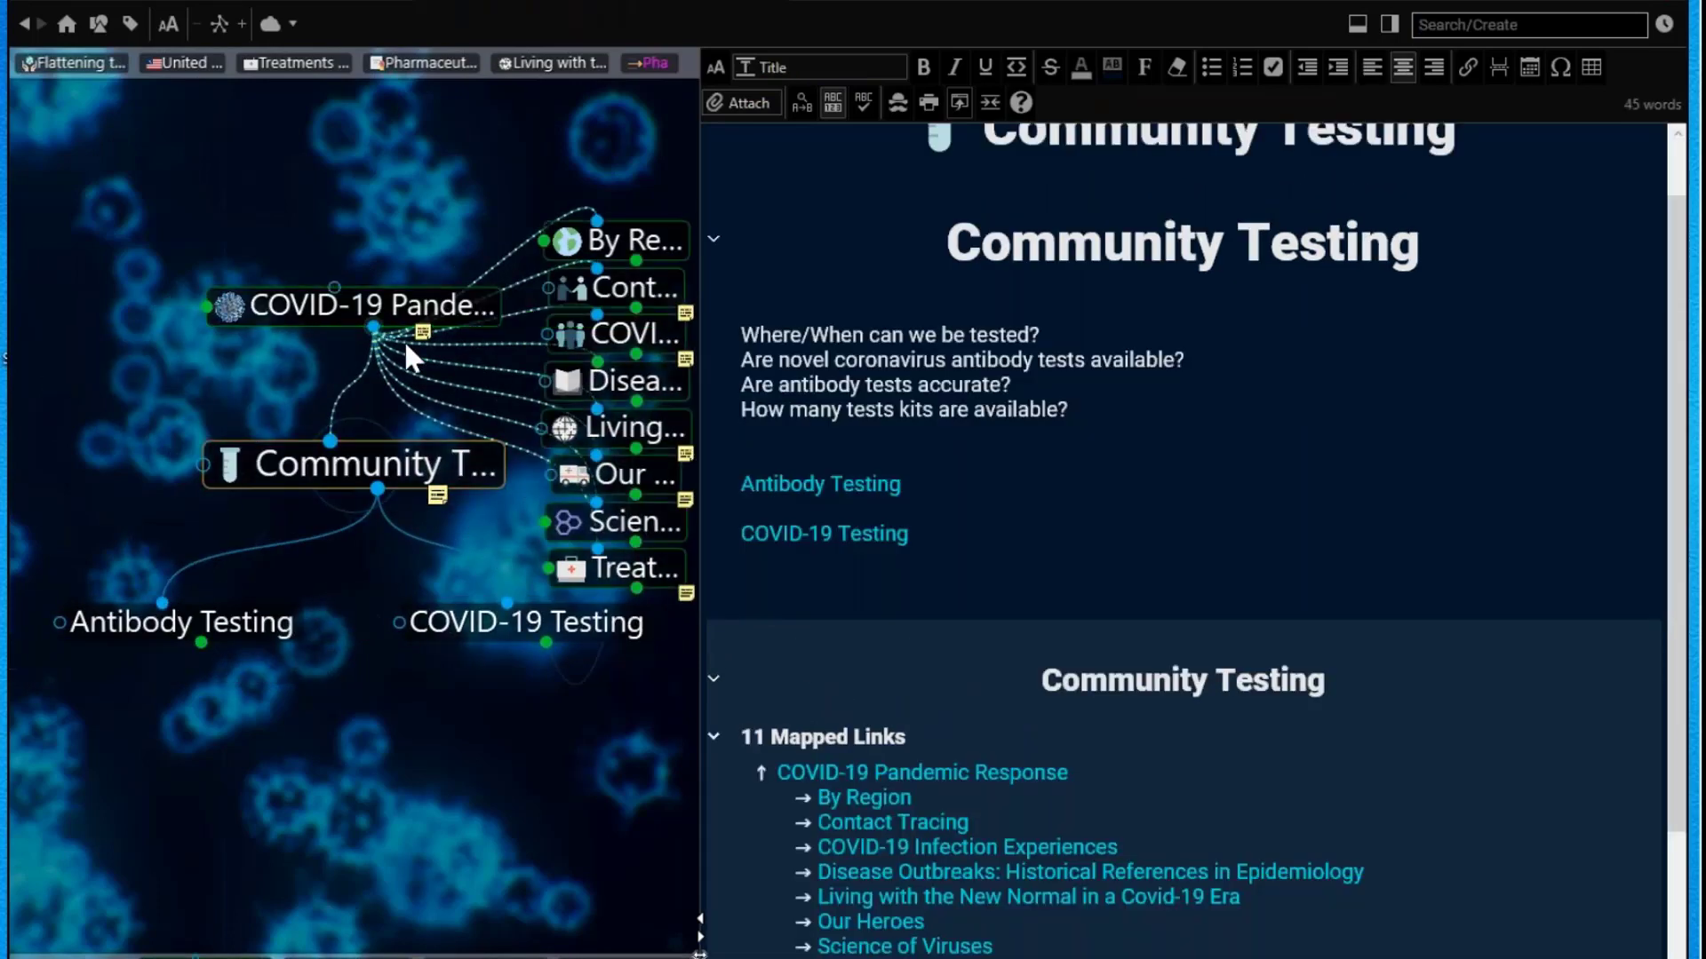
pyautogui.click(388, 305)
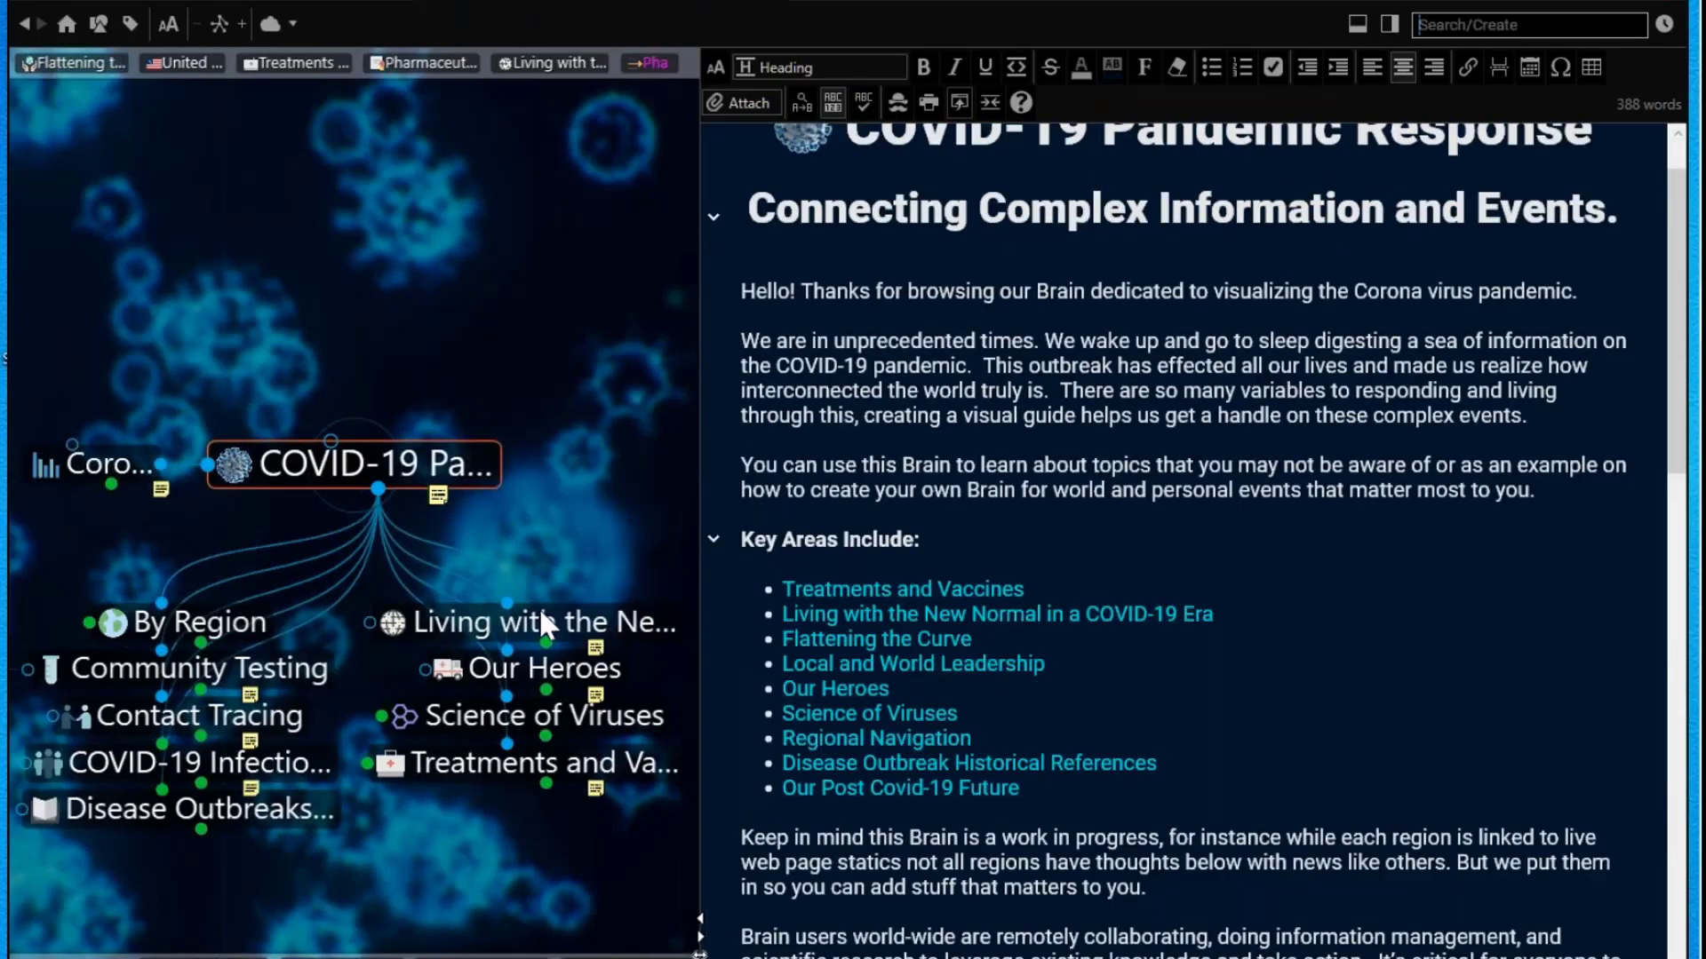
pyautogui.click(549, 622)
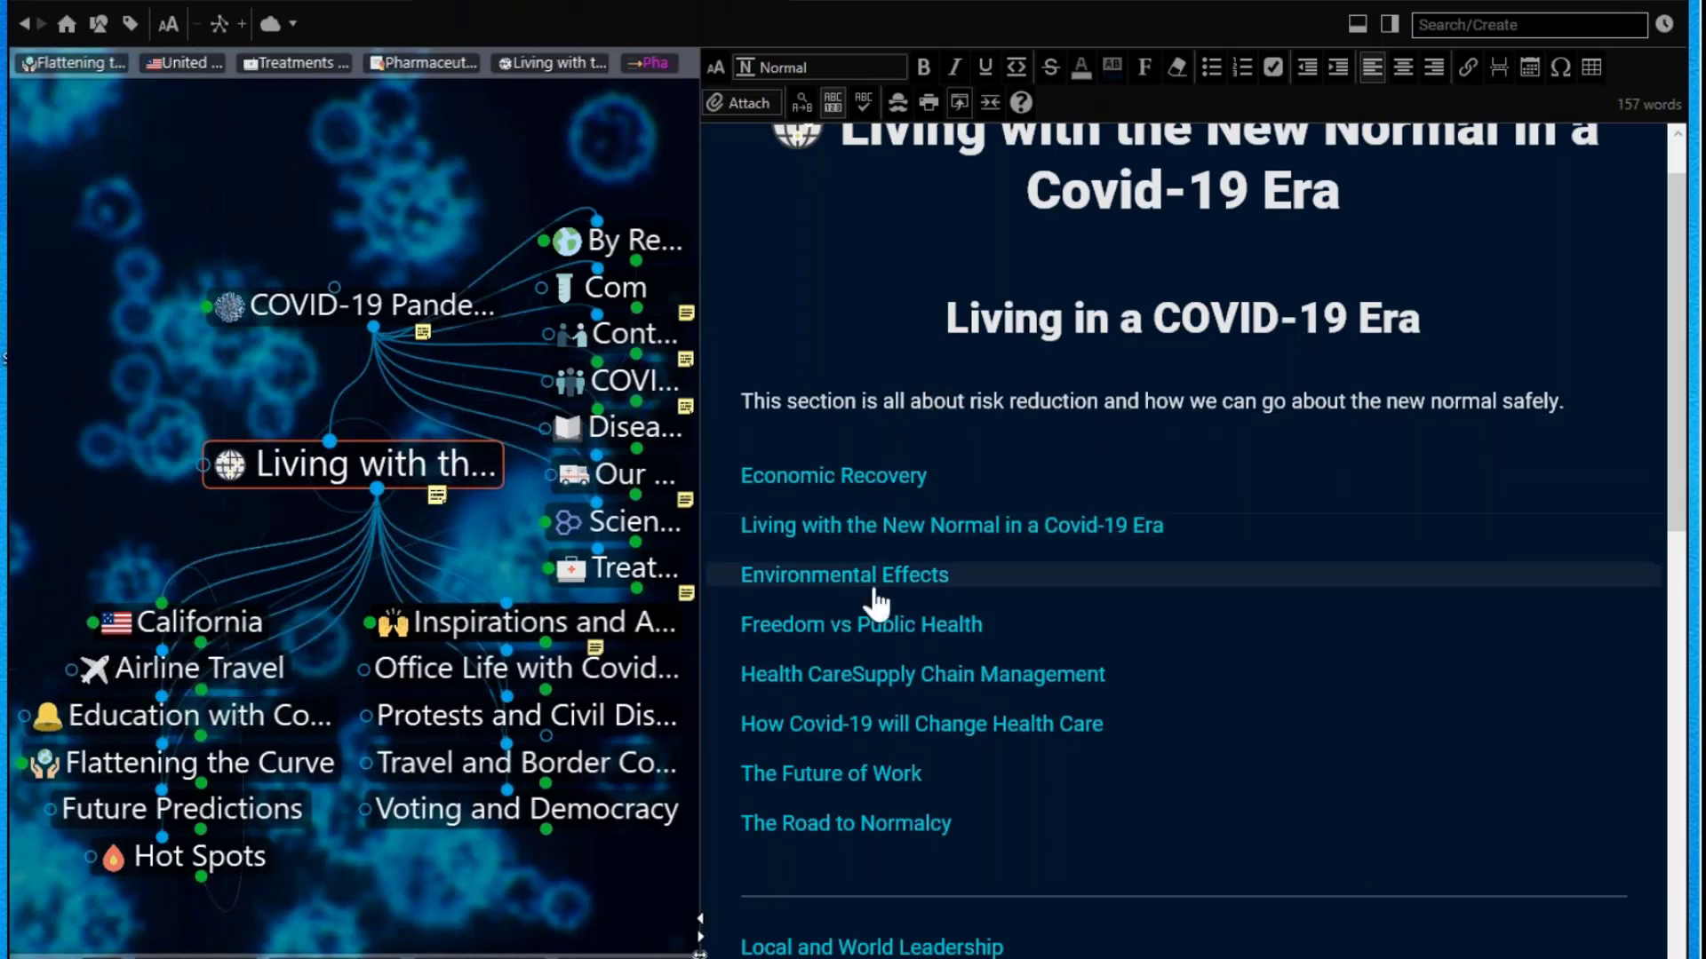
# Step: Follow The Future of Work link to Office Life with Covid-19 and collapse the plex
pyautogui.click(848, 782)
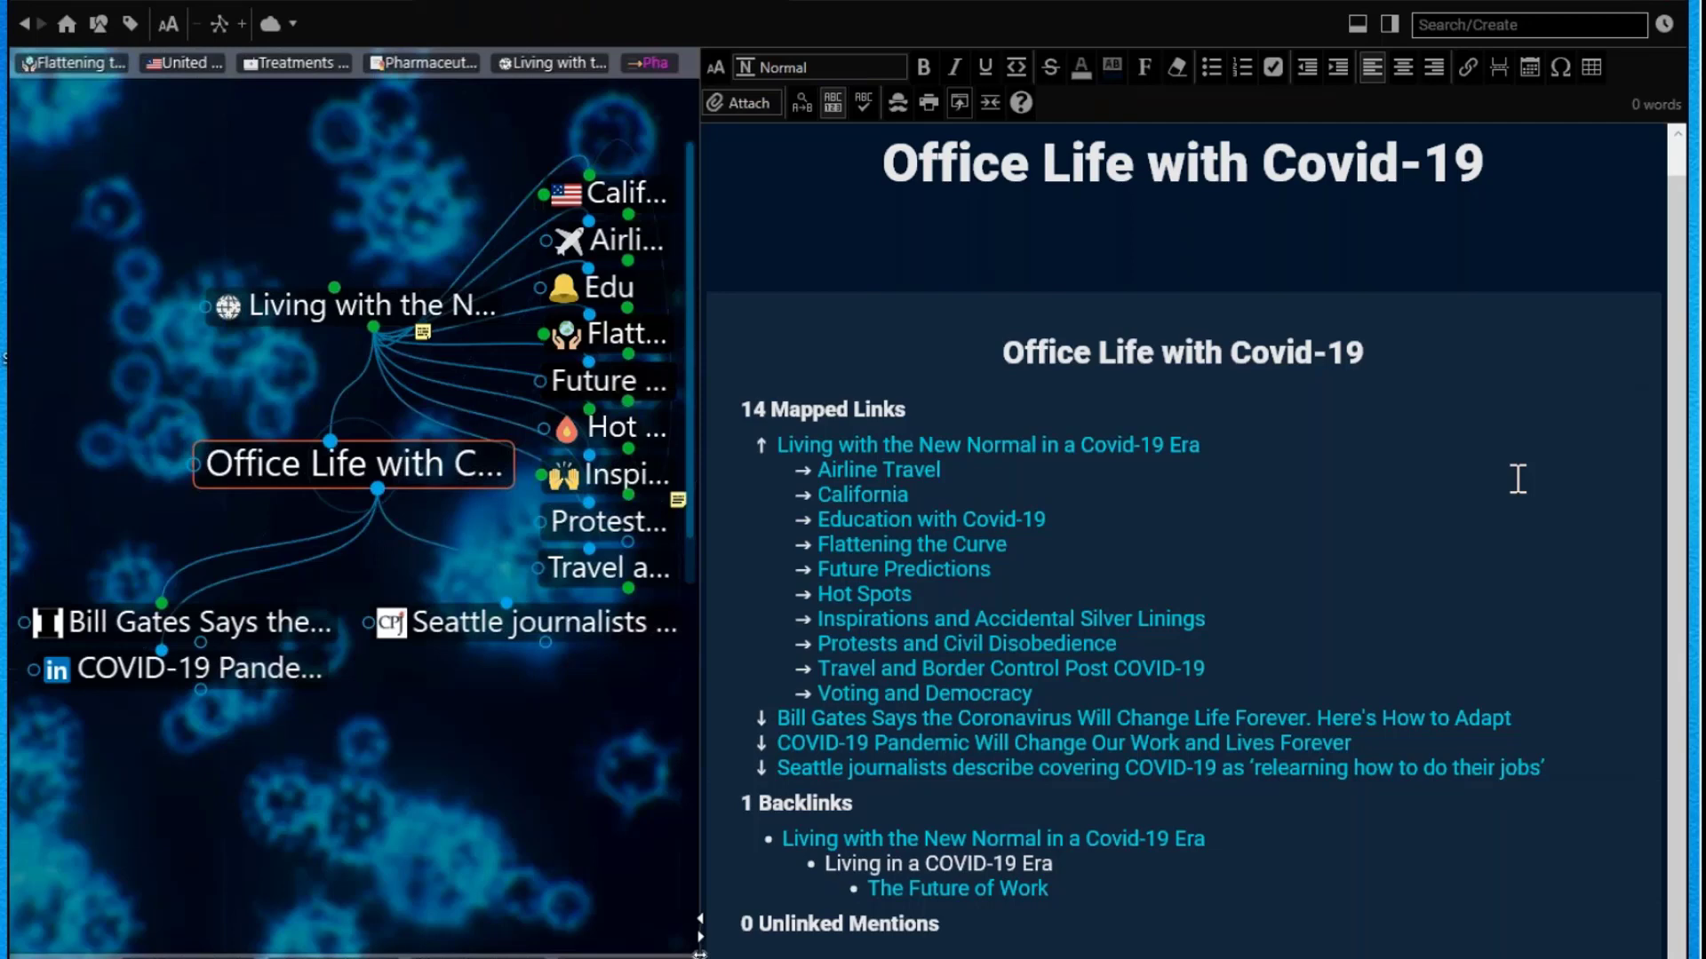
pyautogui.click(701, 919)
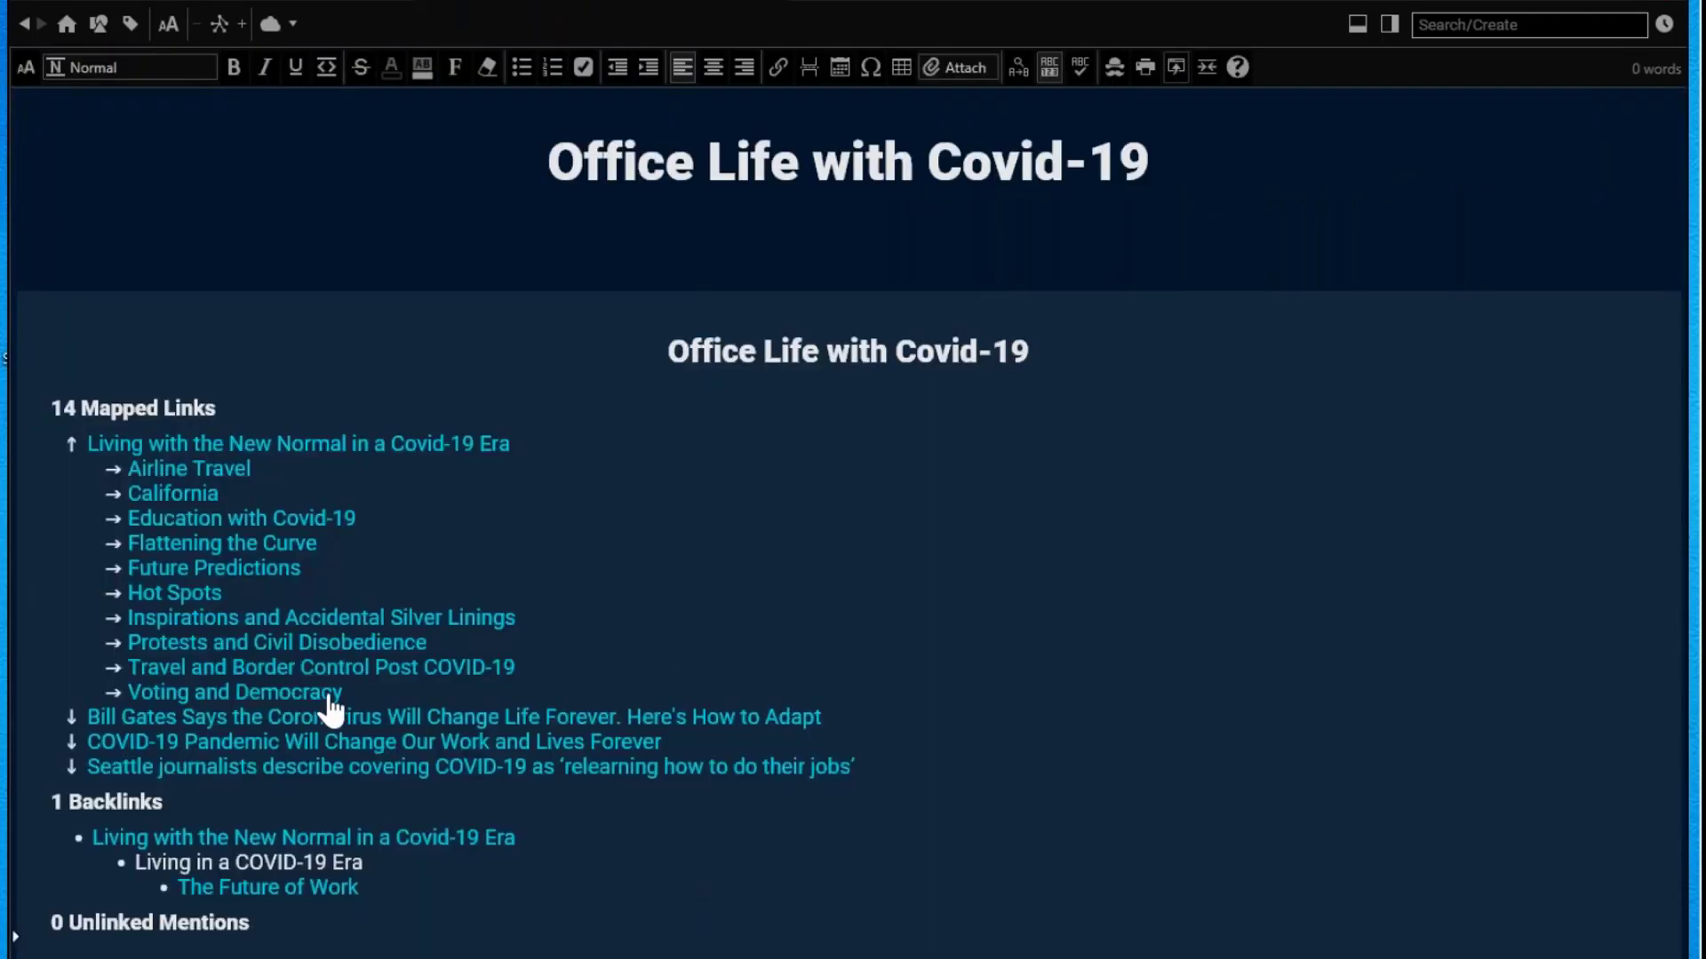
# Step: Return from the Office Life notes to Living with the New Normal and restore the plex
pyautogui.click(606, 199)
pyautogui.click(252, 464)
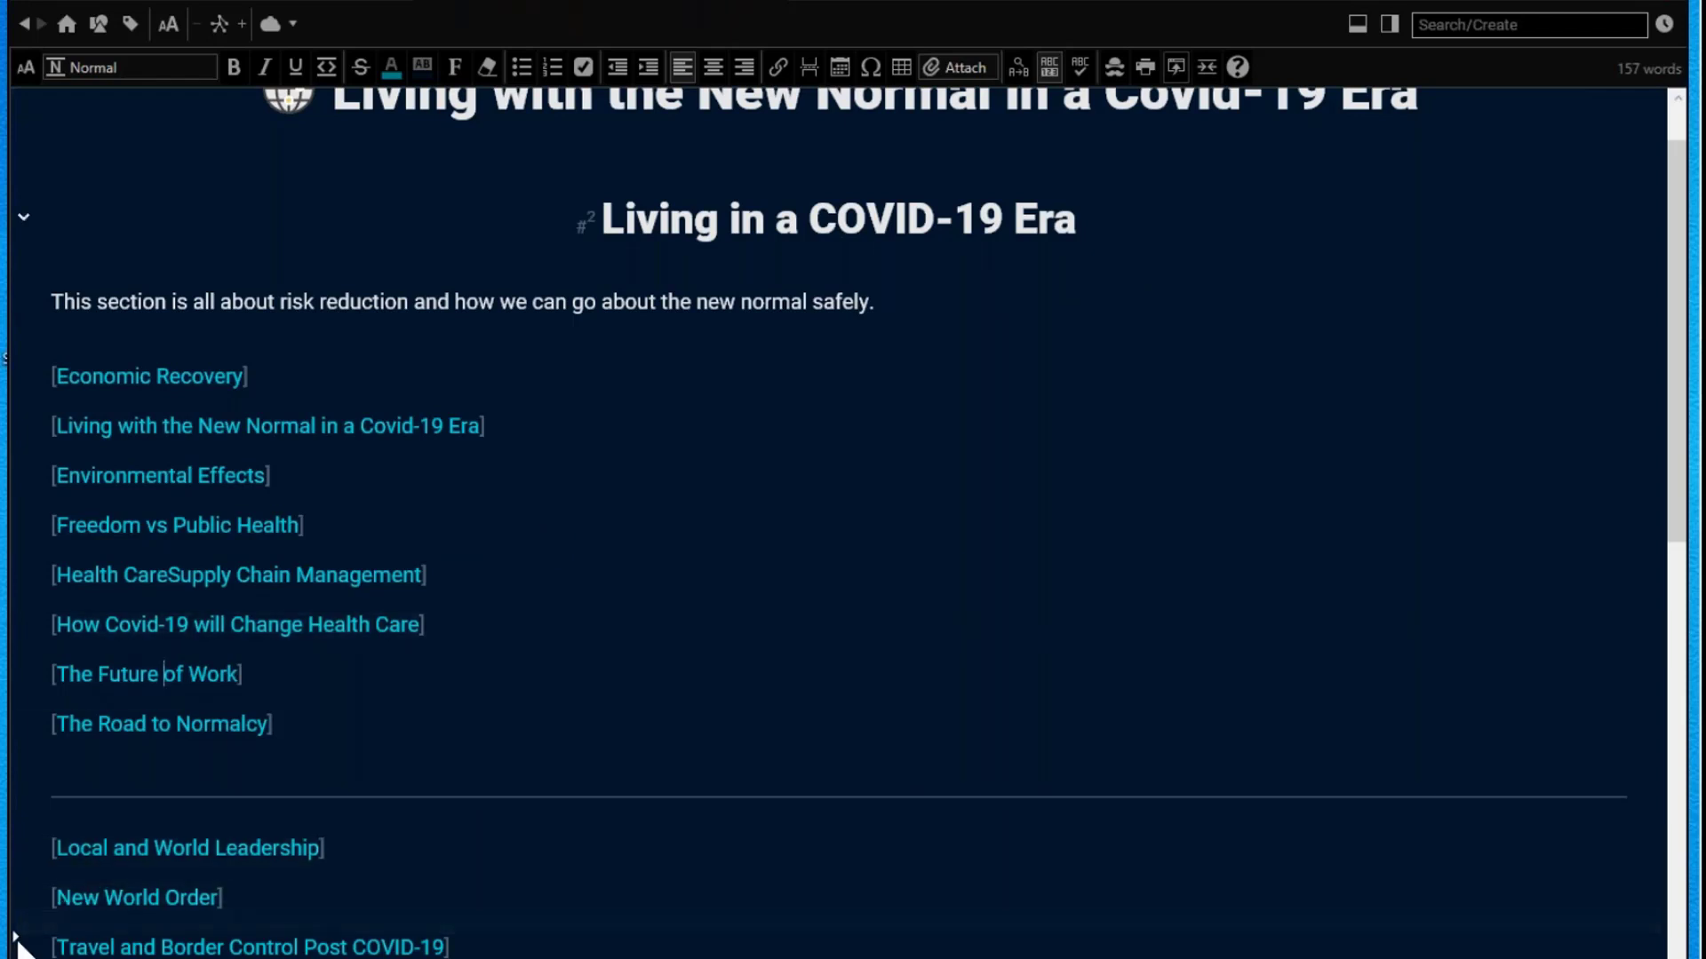
pyautogui.click(15, 937)
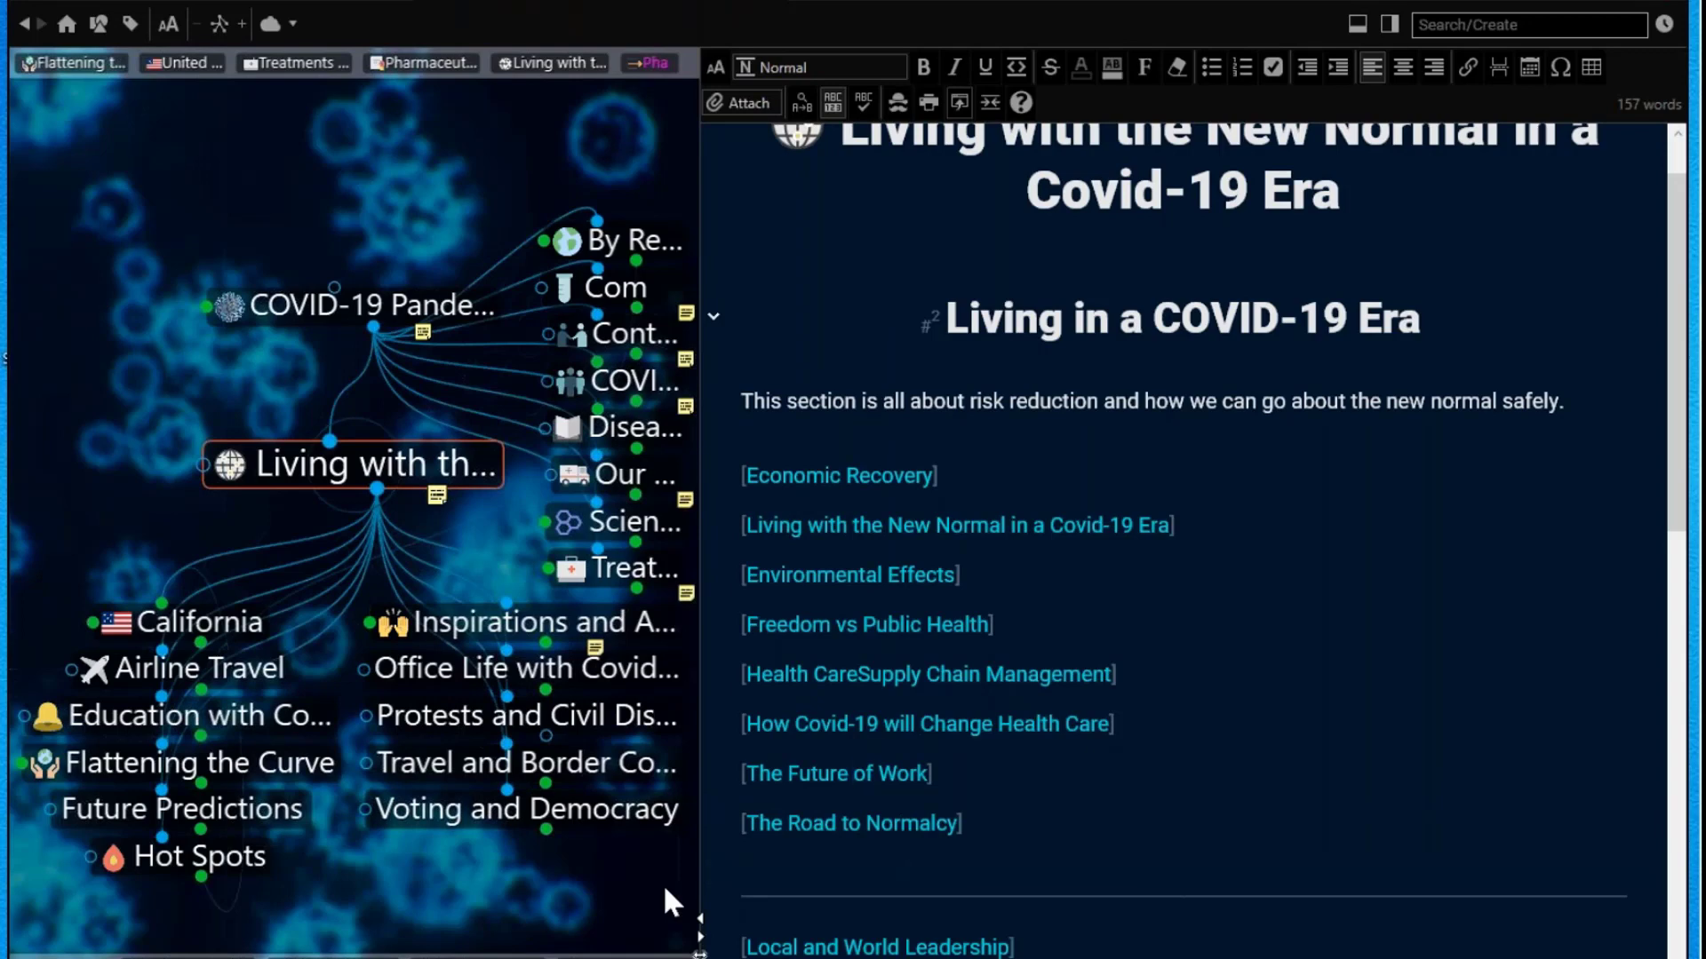
# Step: Widen the plex and focus the Inspirations and Accidental Silver Linings thought
pyautogui.moveTo(700, 883); pyautogui.dragTo(924, 883)
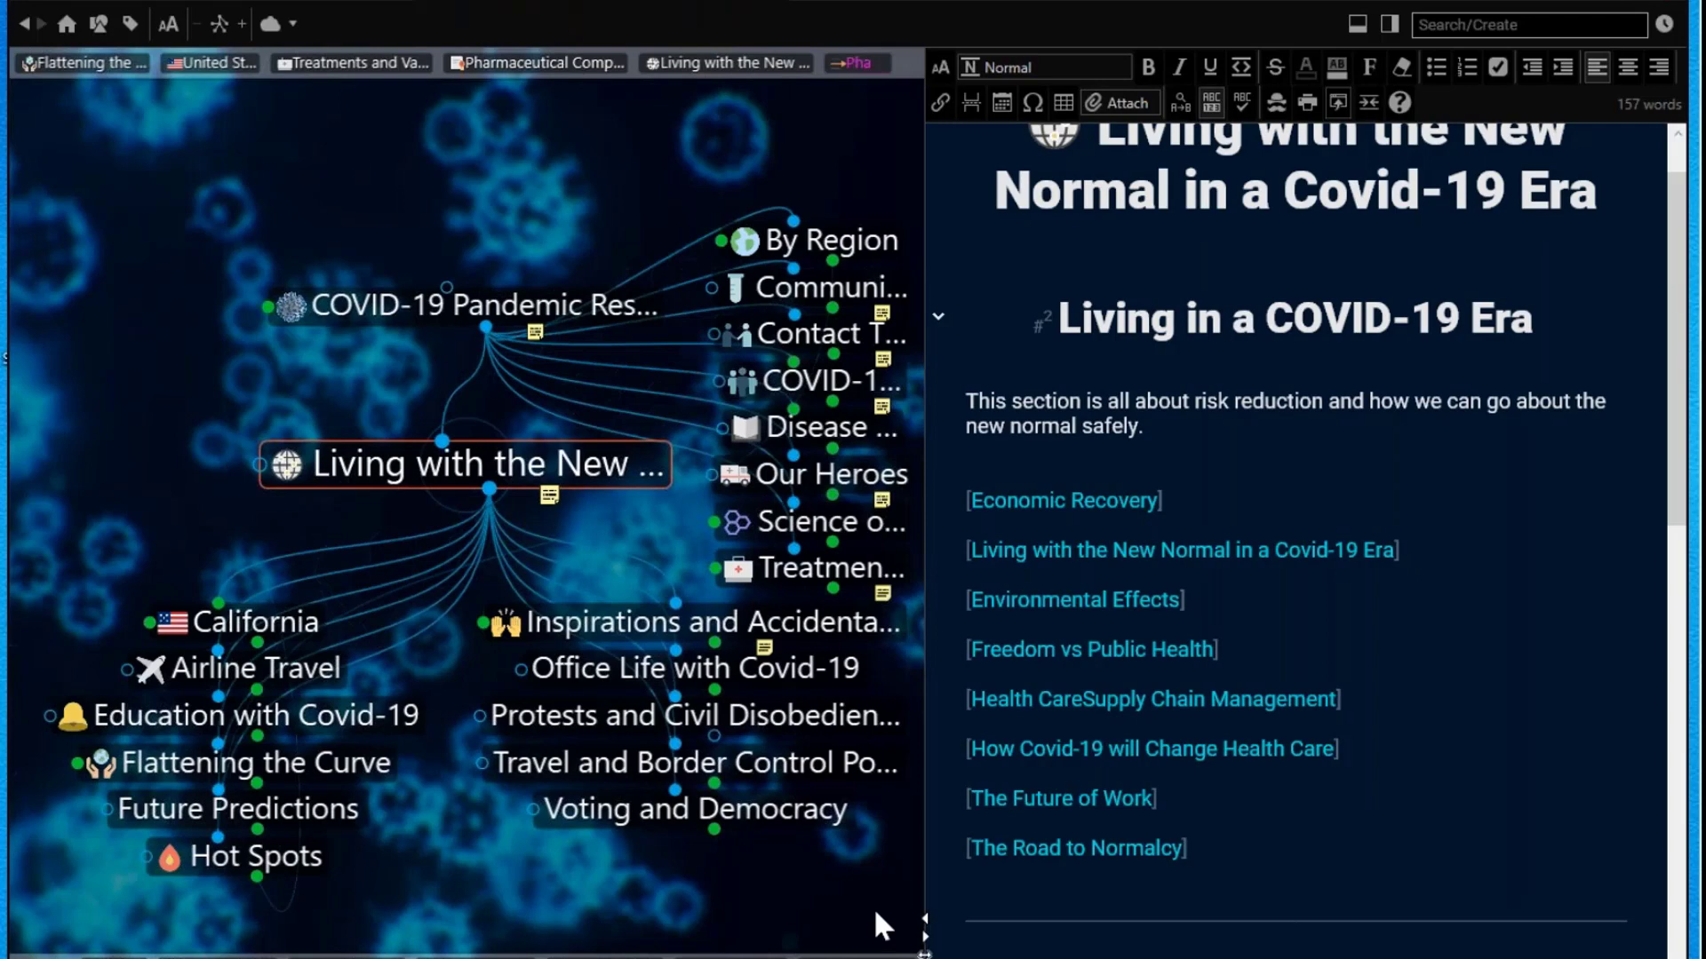
pyautogui.click(642, 615)
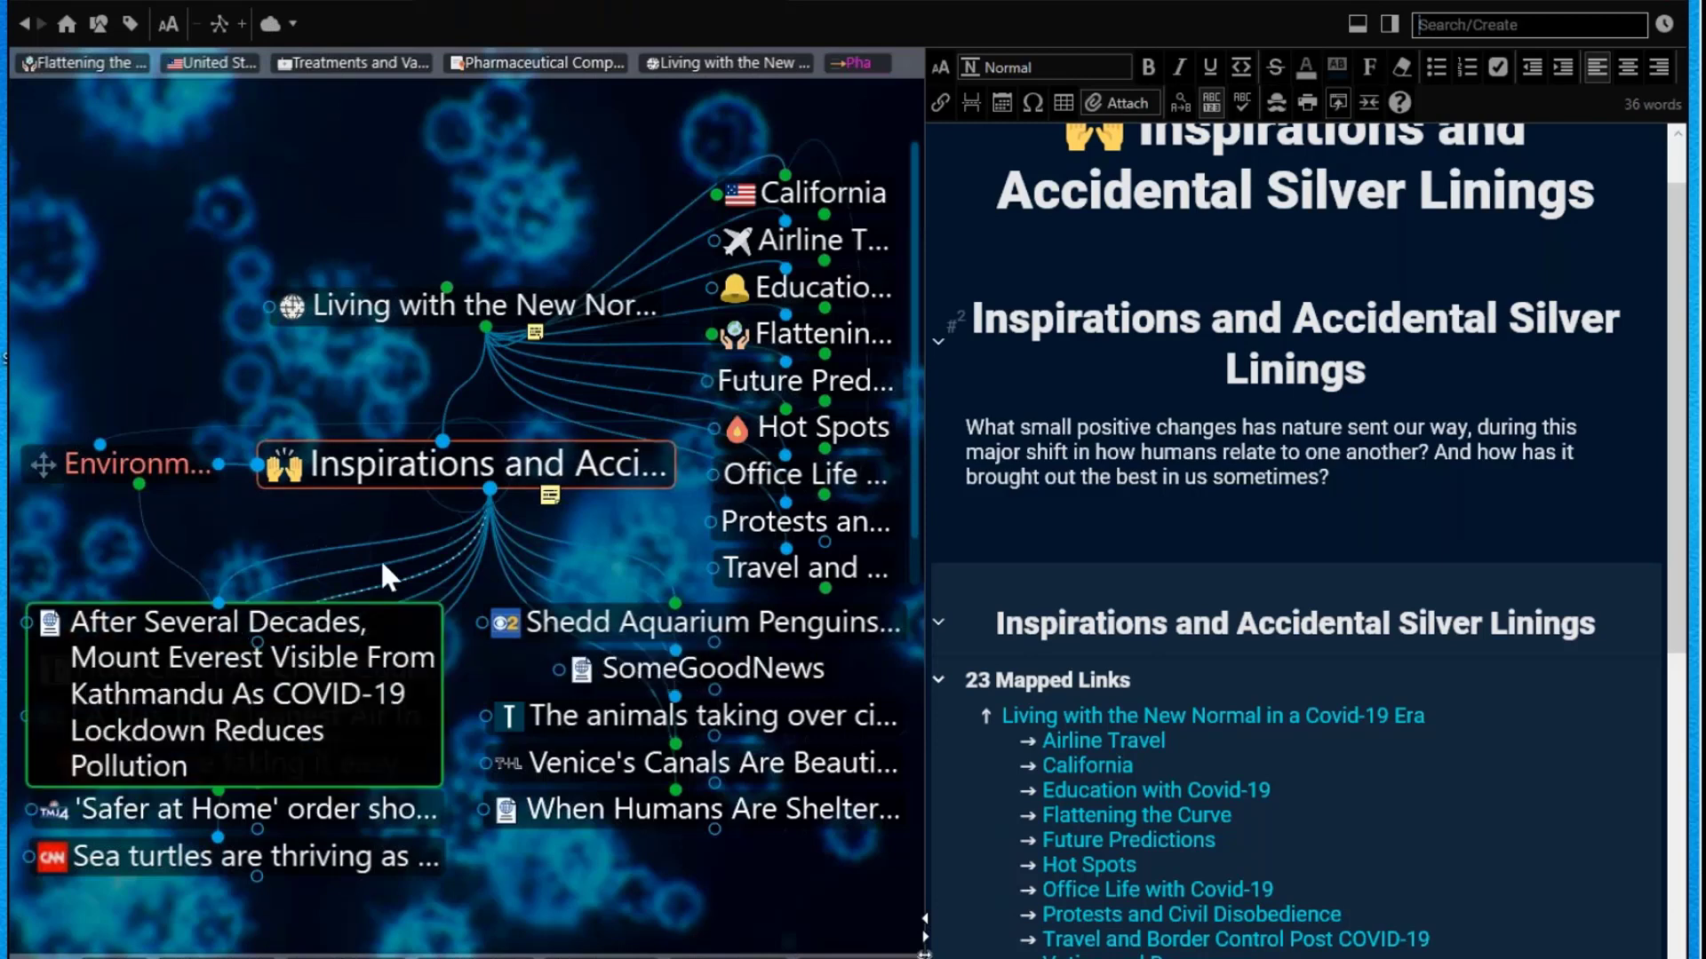
# Step: Focus the SomeGoodNews thought to show its YouTube channel page
pyautogui.click(761, 670)
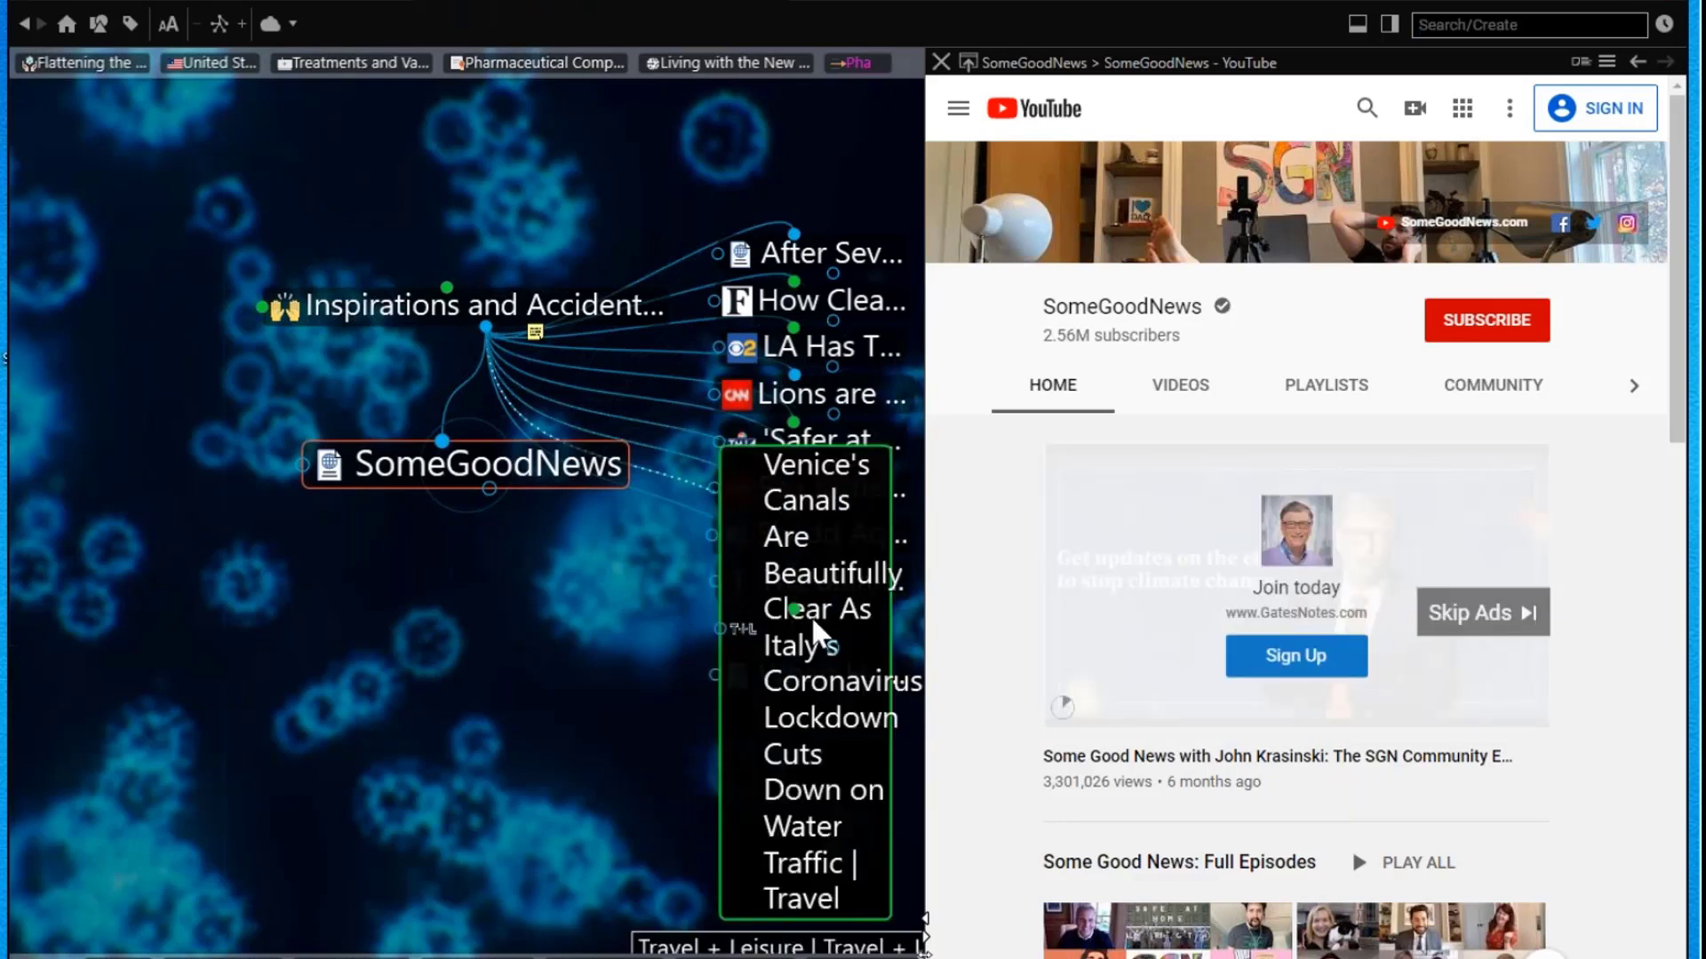
# Step: Browse Venice's Canals, Italy and By Region, then return to COVID-19 Pandemic Response
pyautogui.click(812, 619)
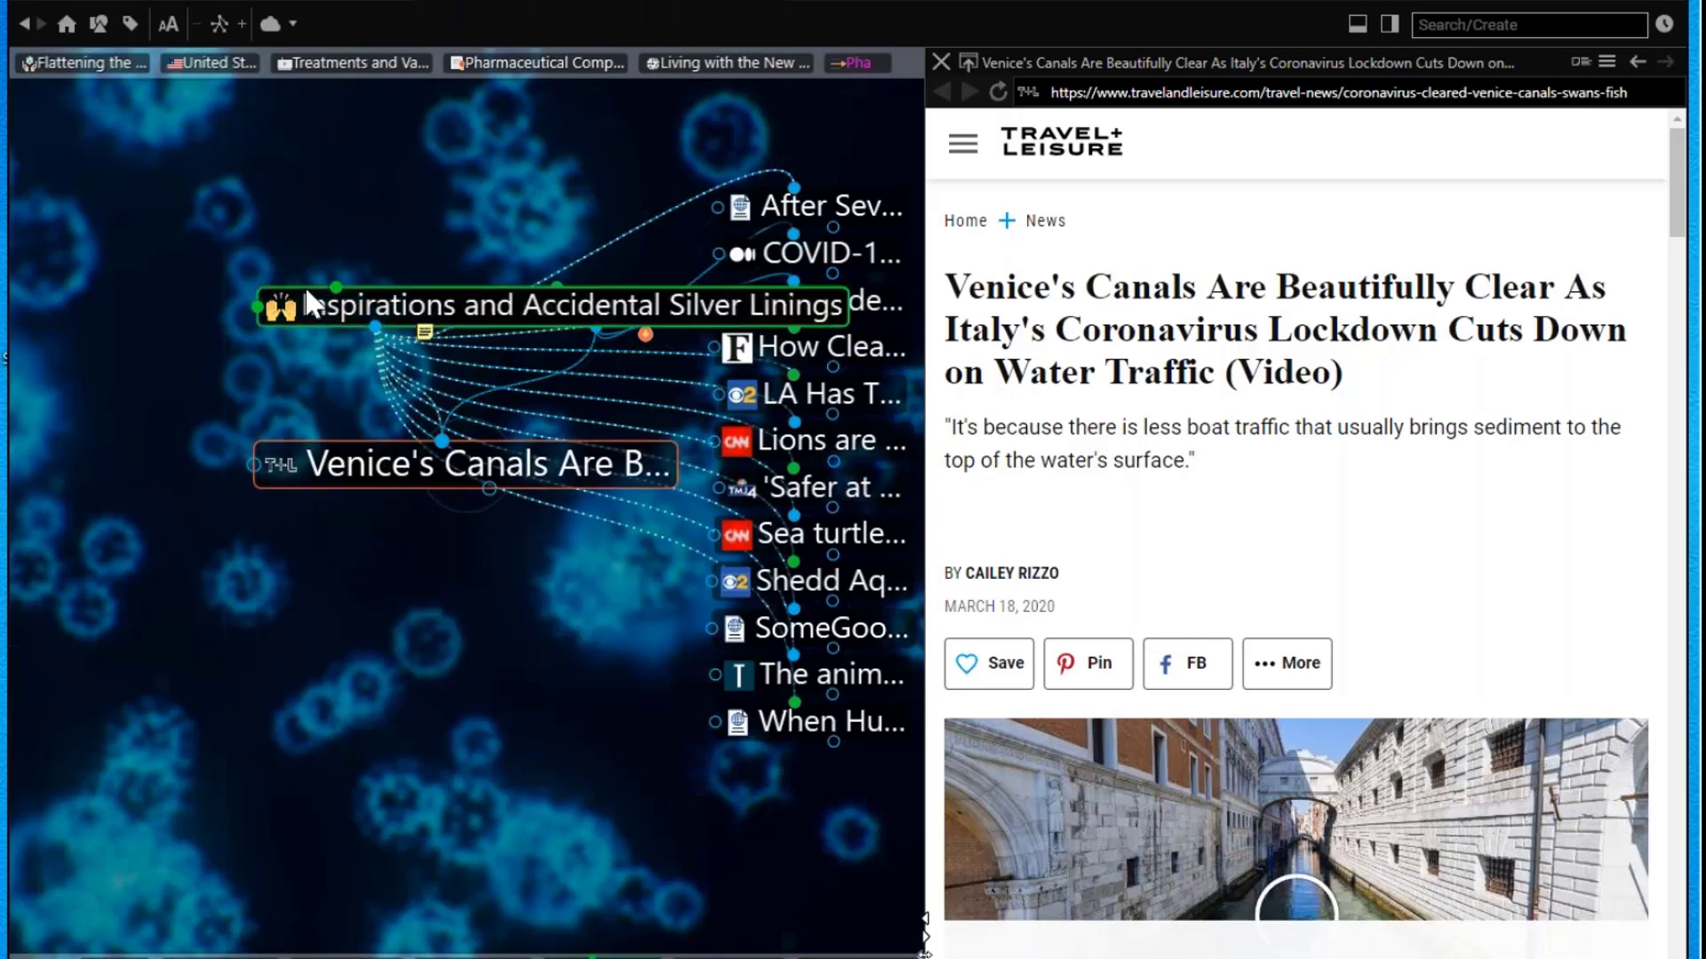
pyautogui.click(605, 297)
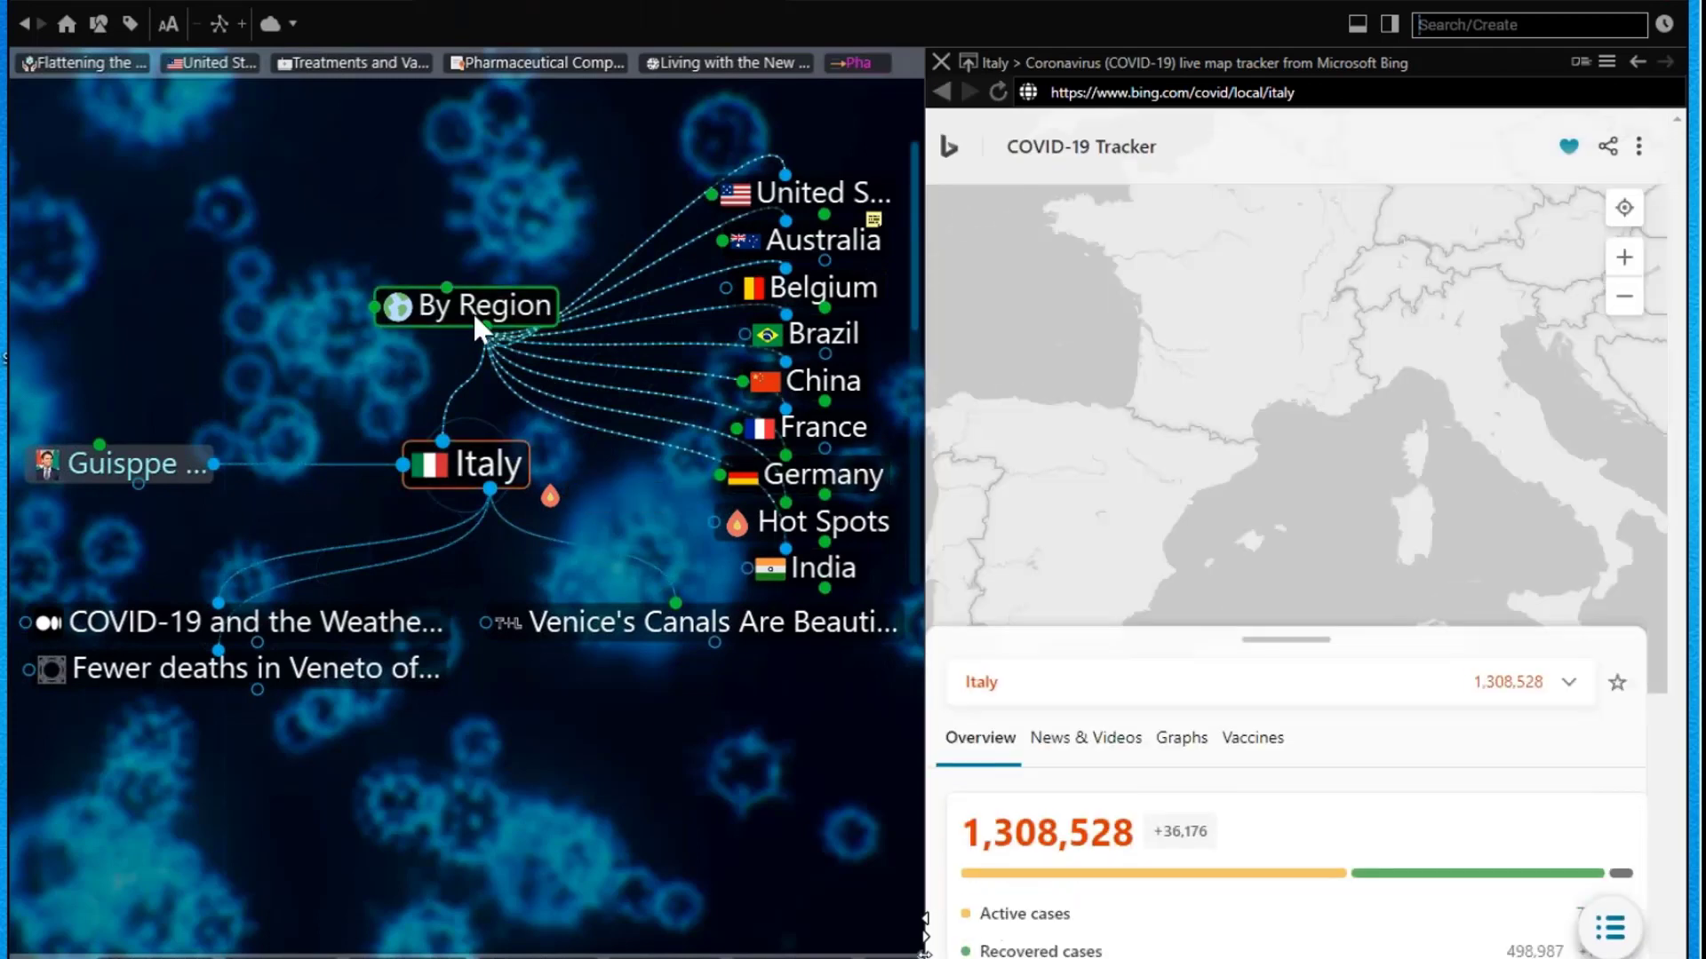
pyautogui.click(472, 311)
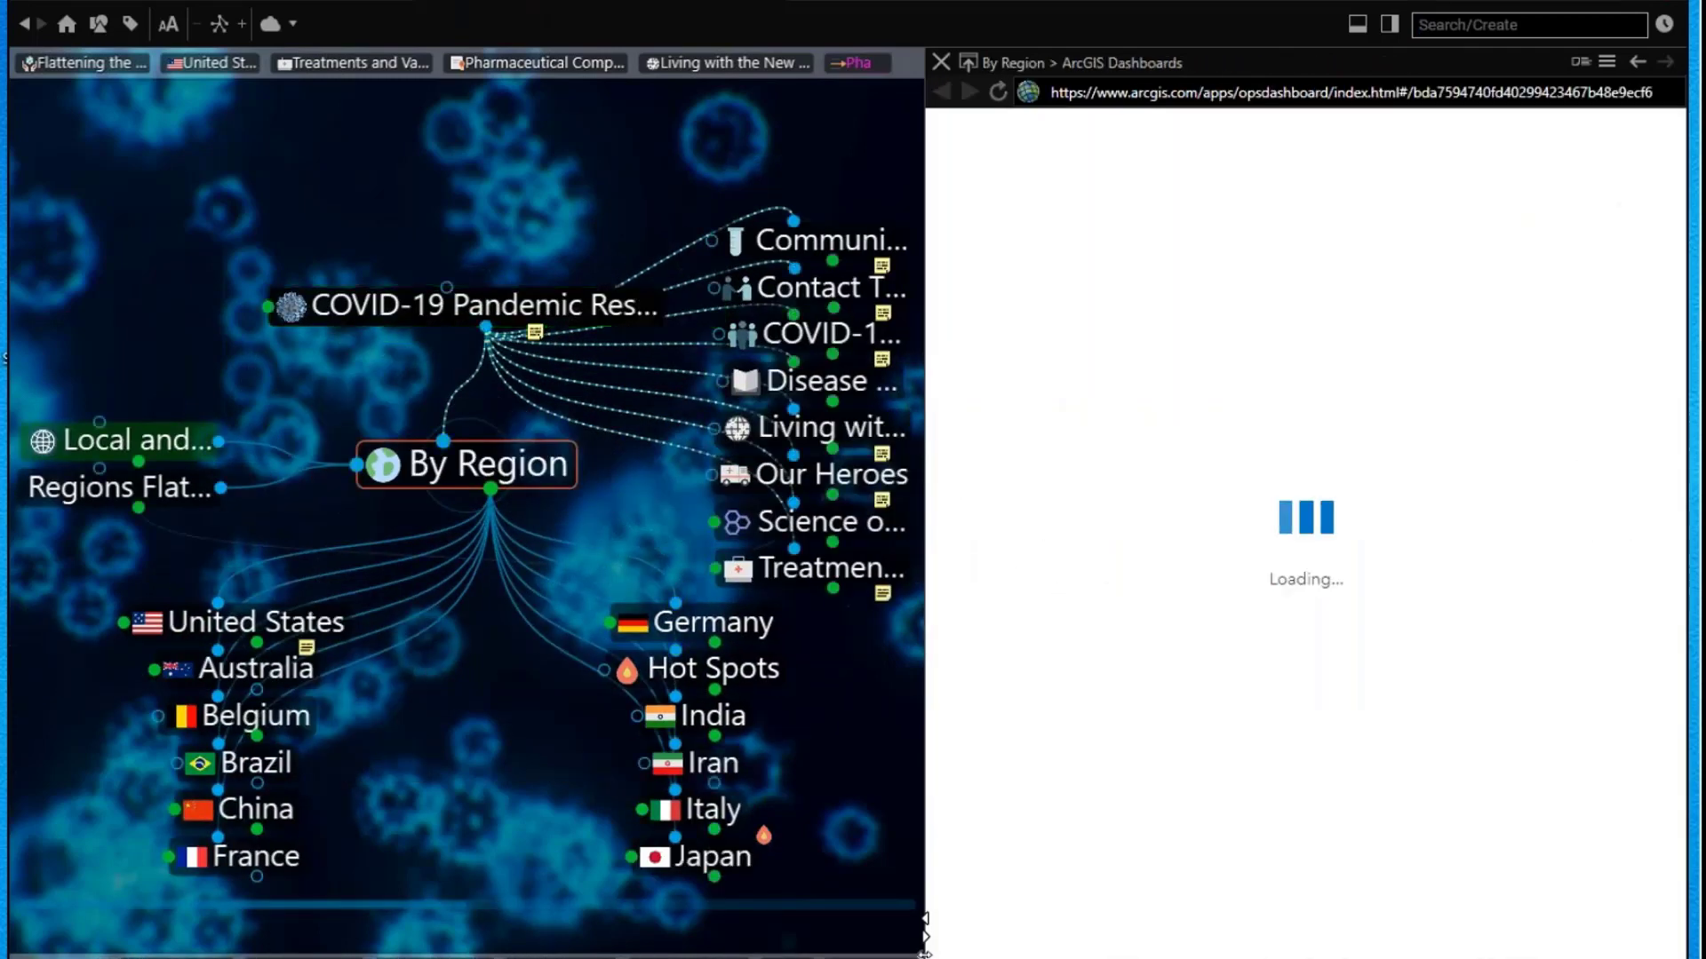
pyautogui.click(473, 306)
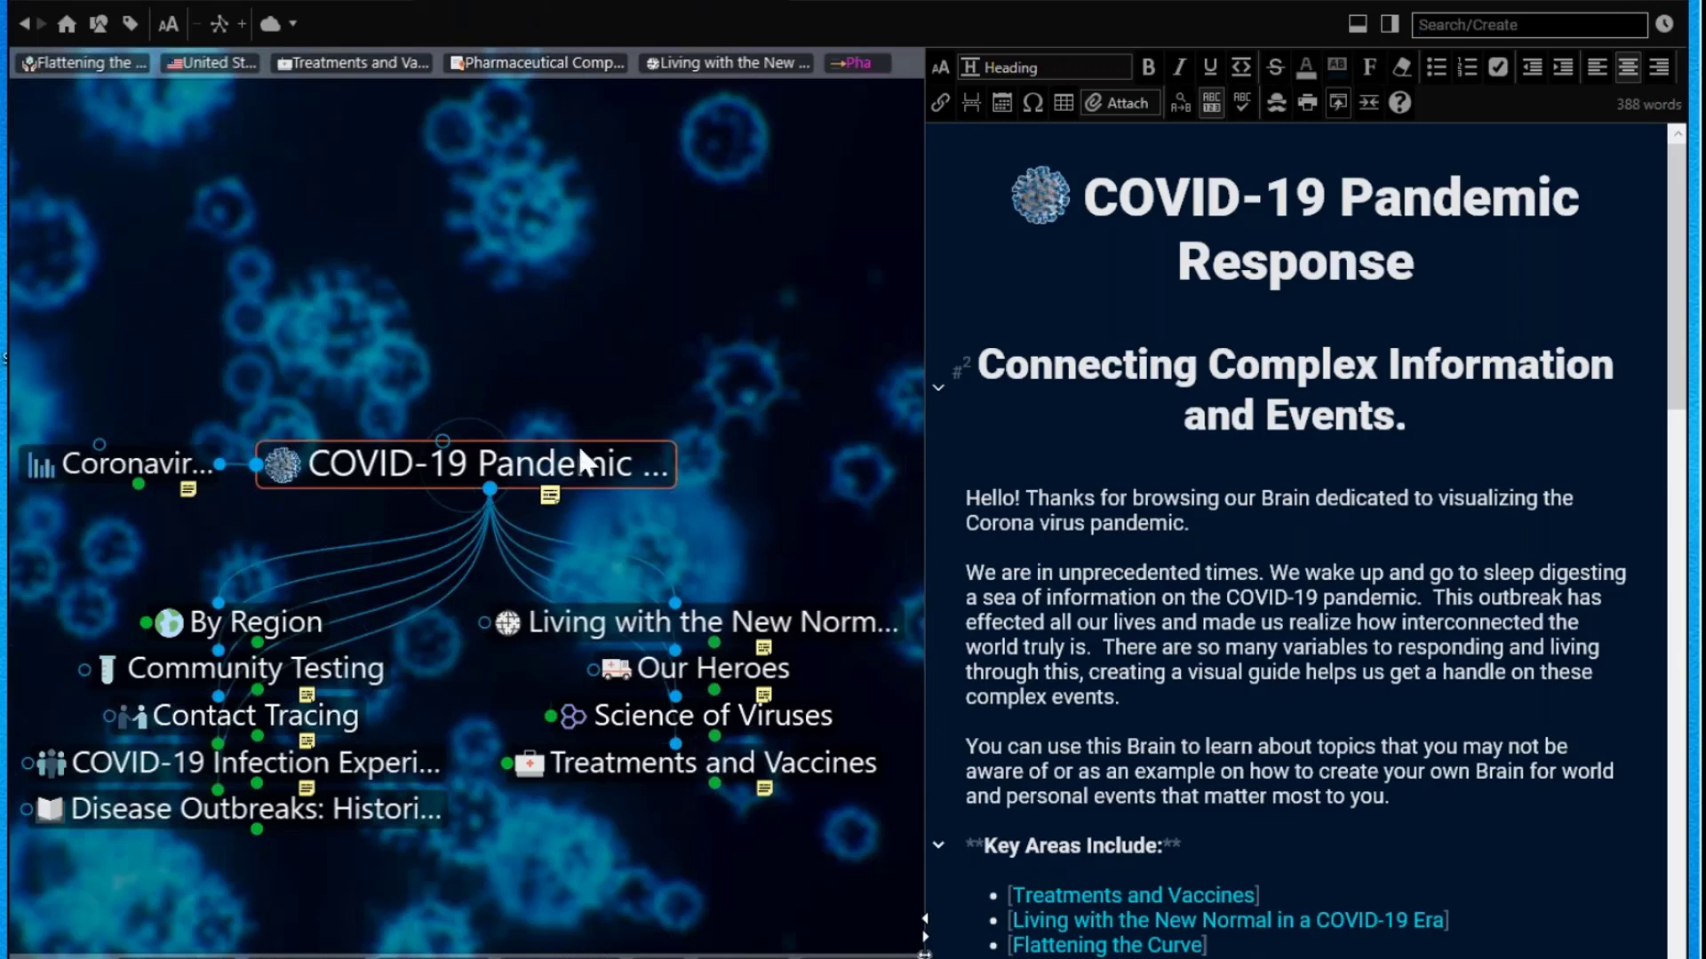
# Step: Open Treatments and Vaccines, then focus the Remdesivir drug thought with its embedded video
pyautogui.click(623, 769)
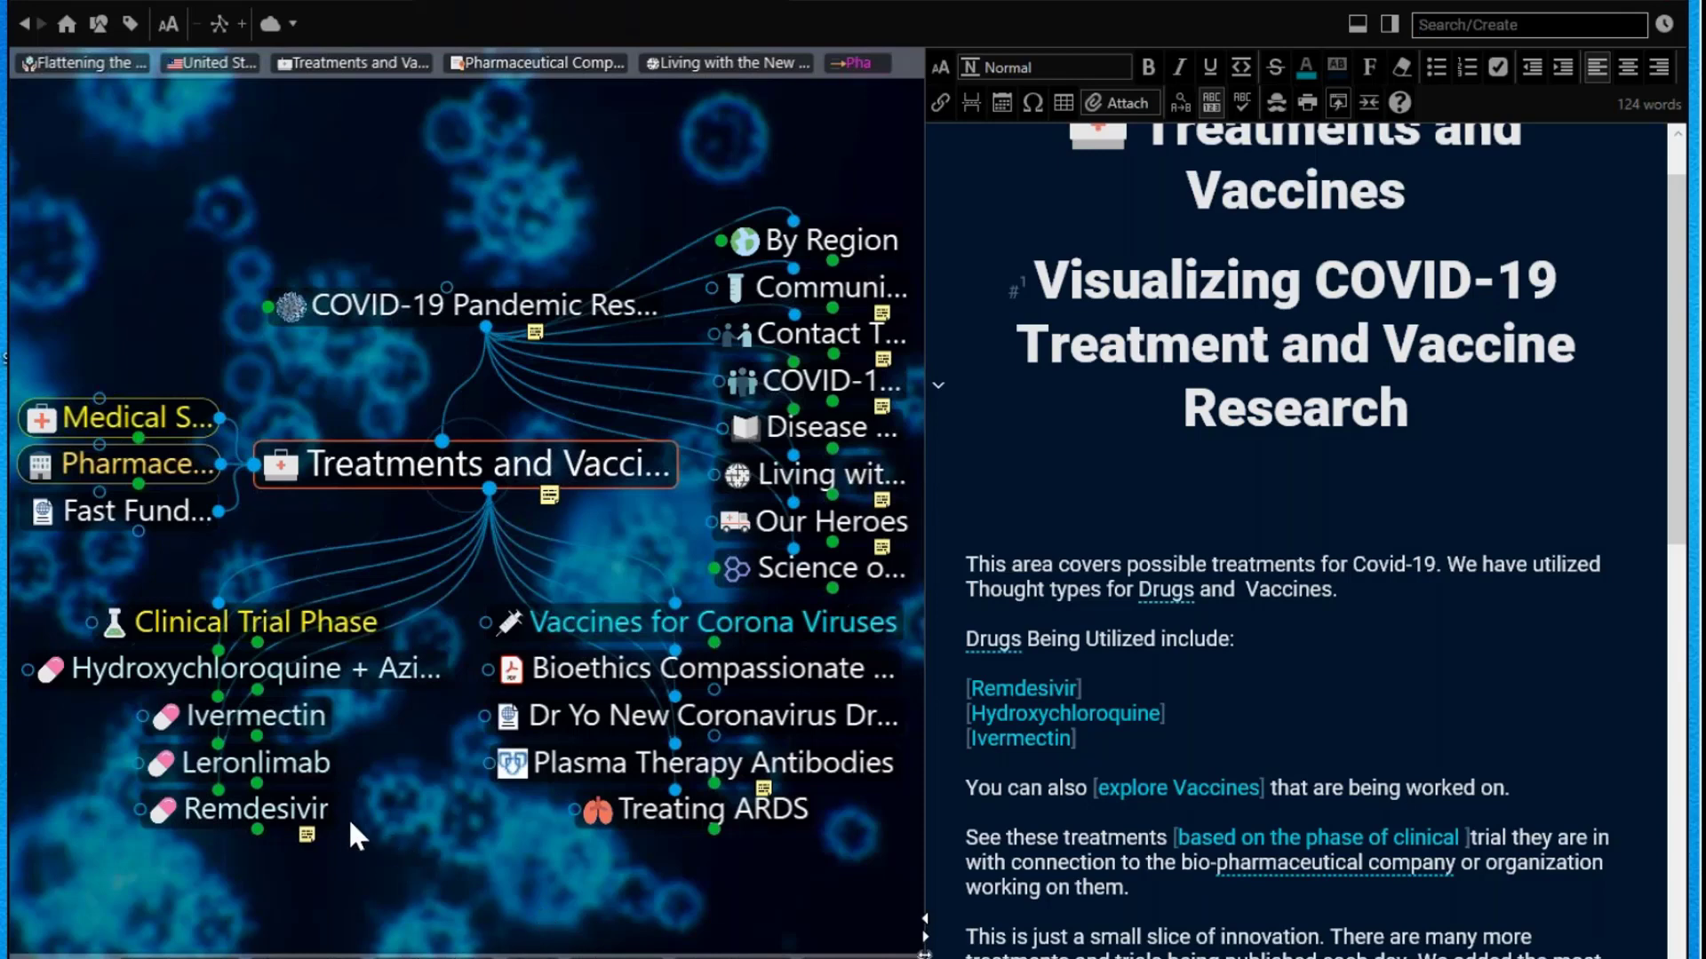
pyautogui.click(273, 803)
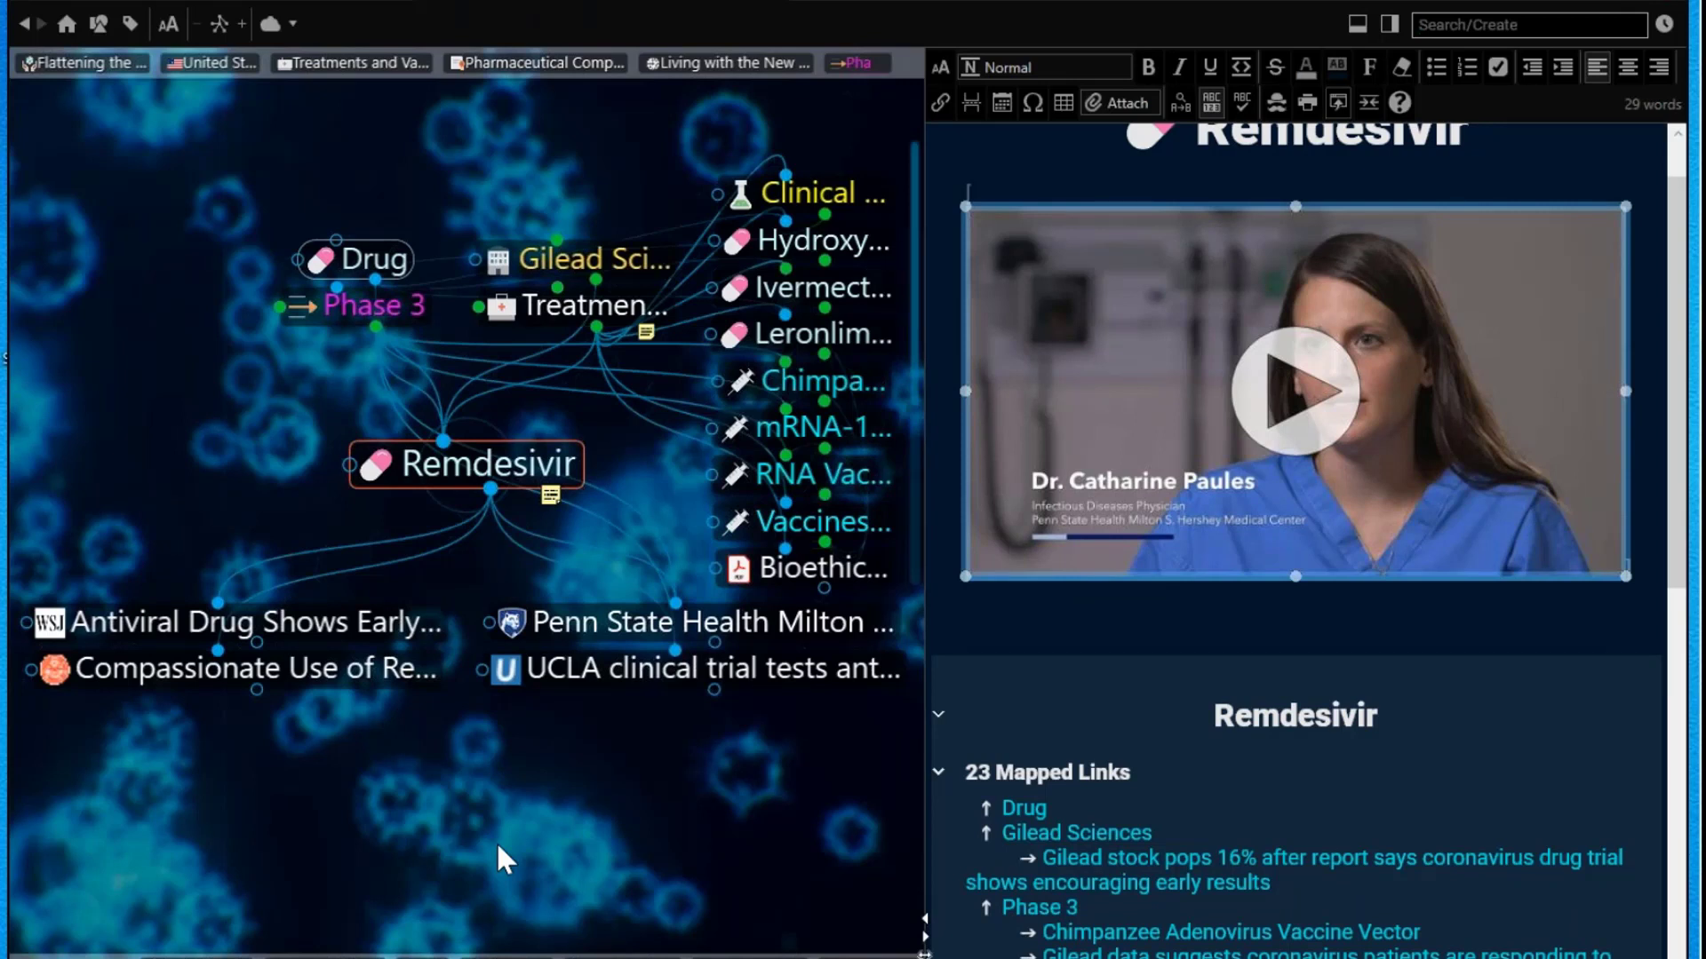
# Step: Play and pause the embedded Remdesivir video, then return to Treatments and Vaccines
pyautogui.click(1297, 392)
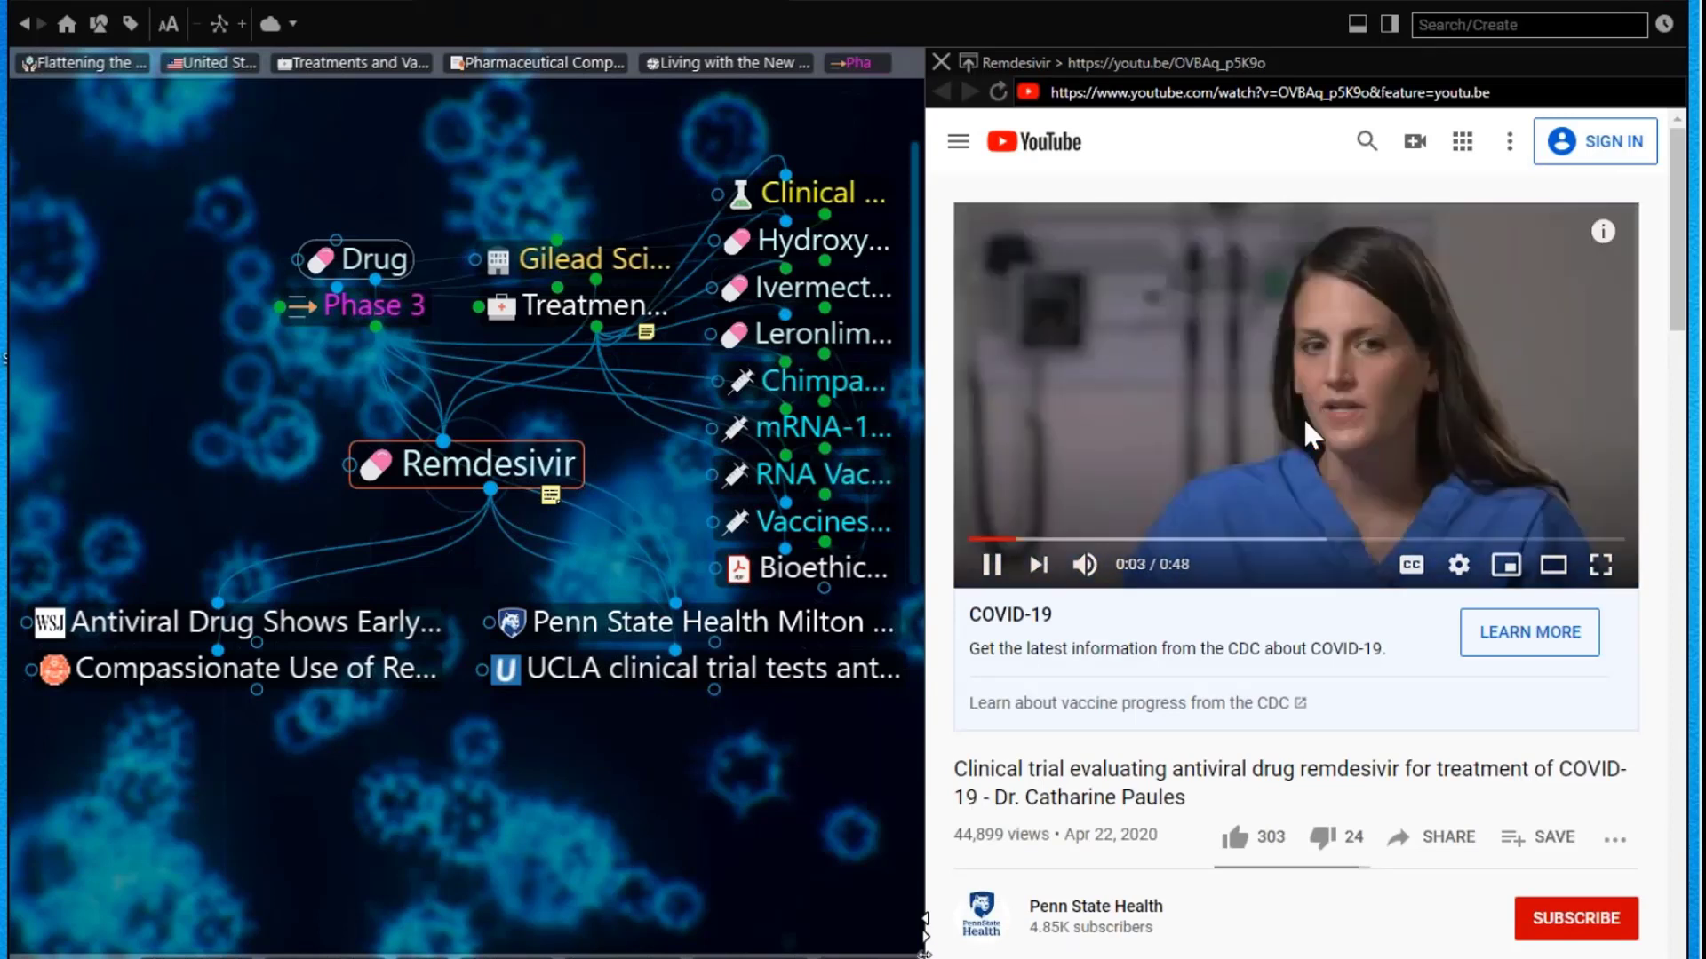
pyautogui.click(993, 568)
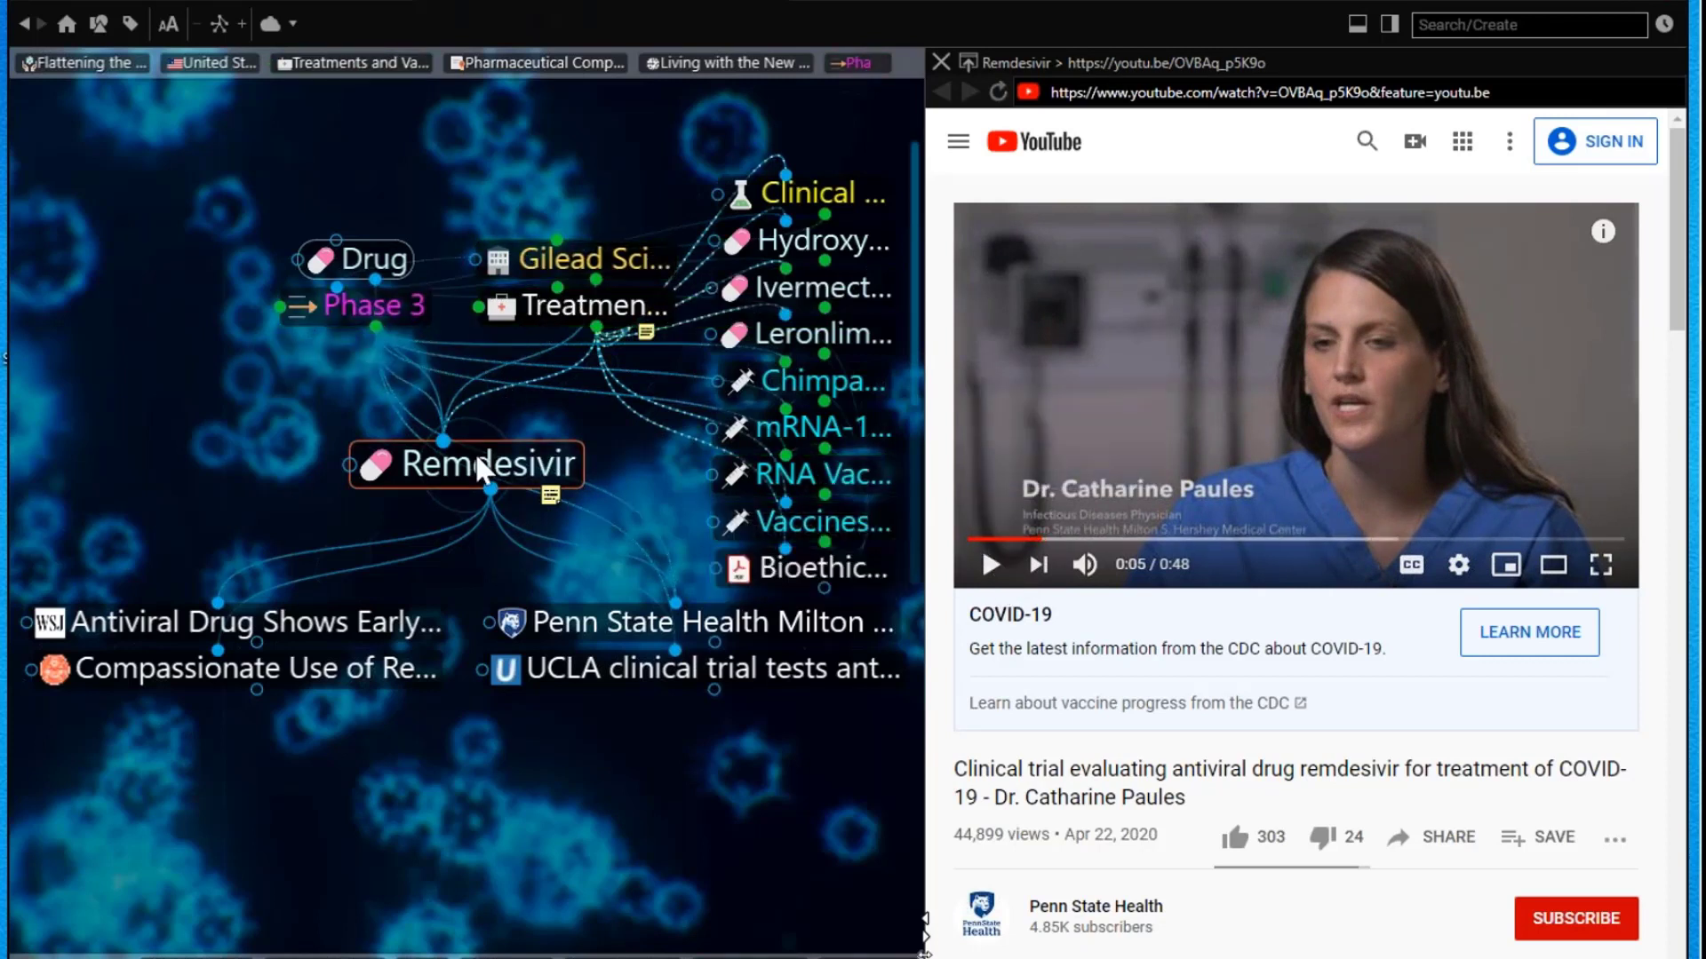
pyautogui.click(558, 304)
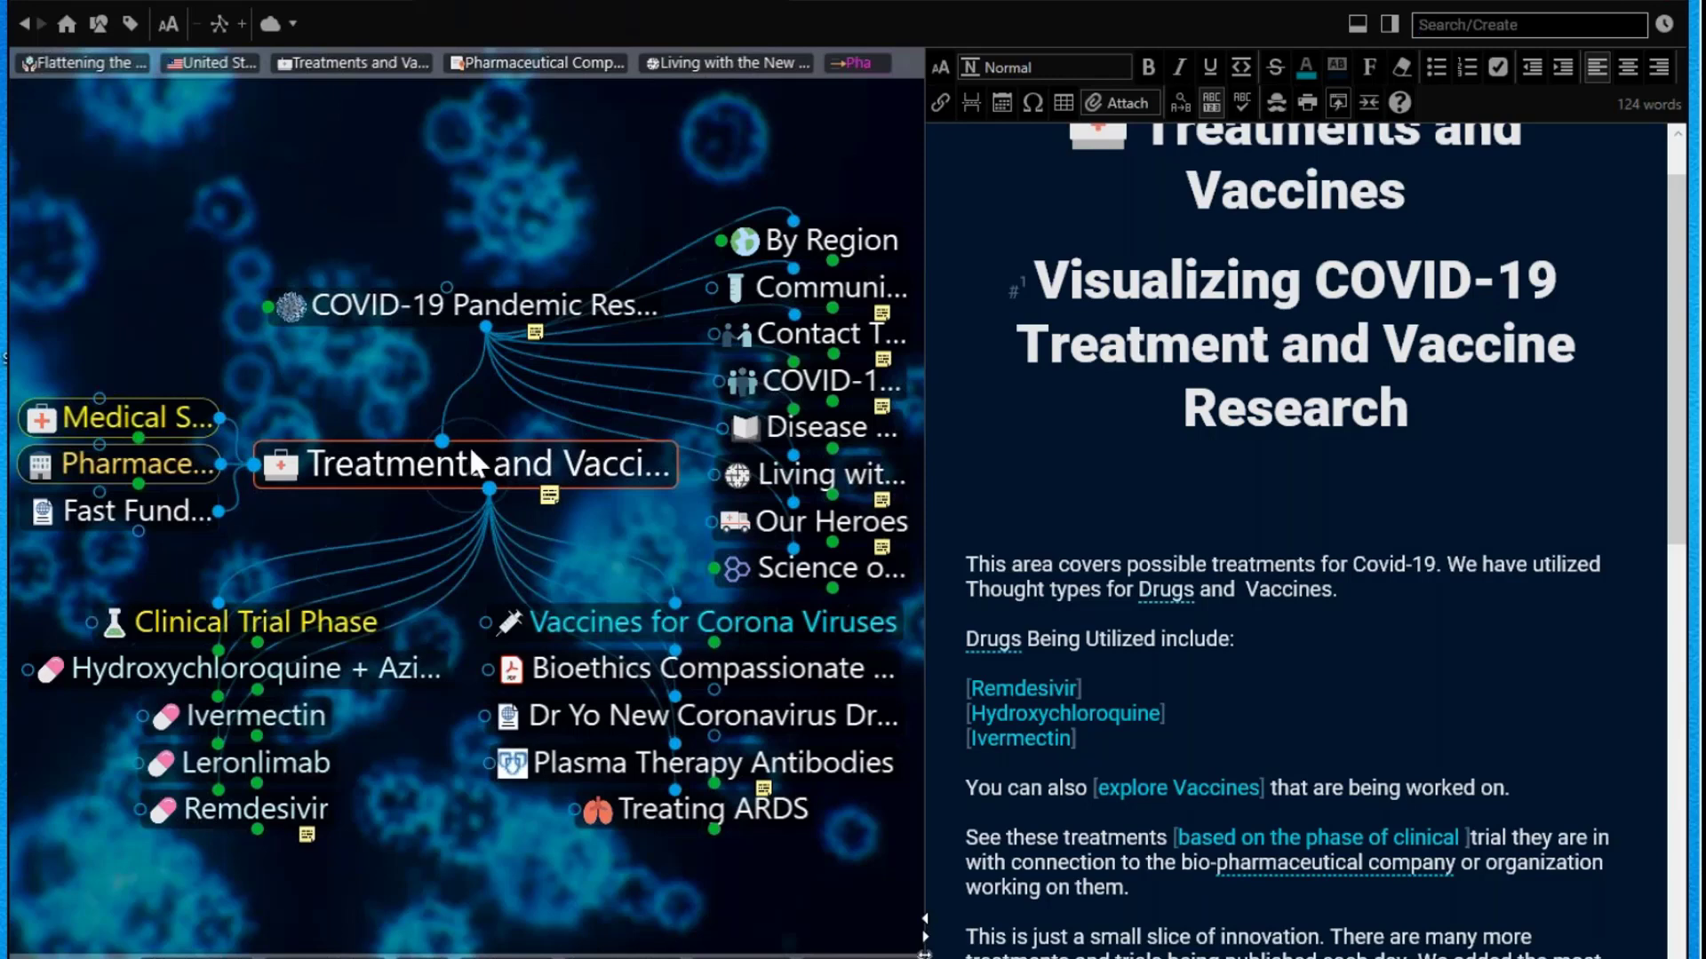
# Step: Go from the Pharmaceutical Companies pin to BioNTech and start a new child thought under it
pyautogui.click(542, 56)
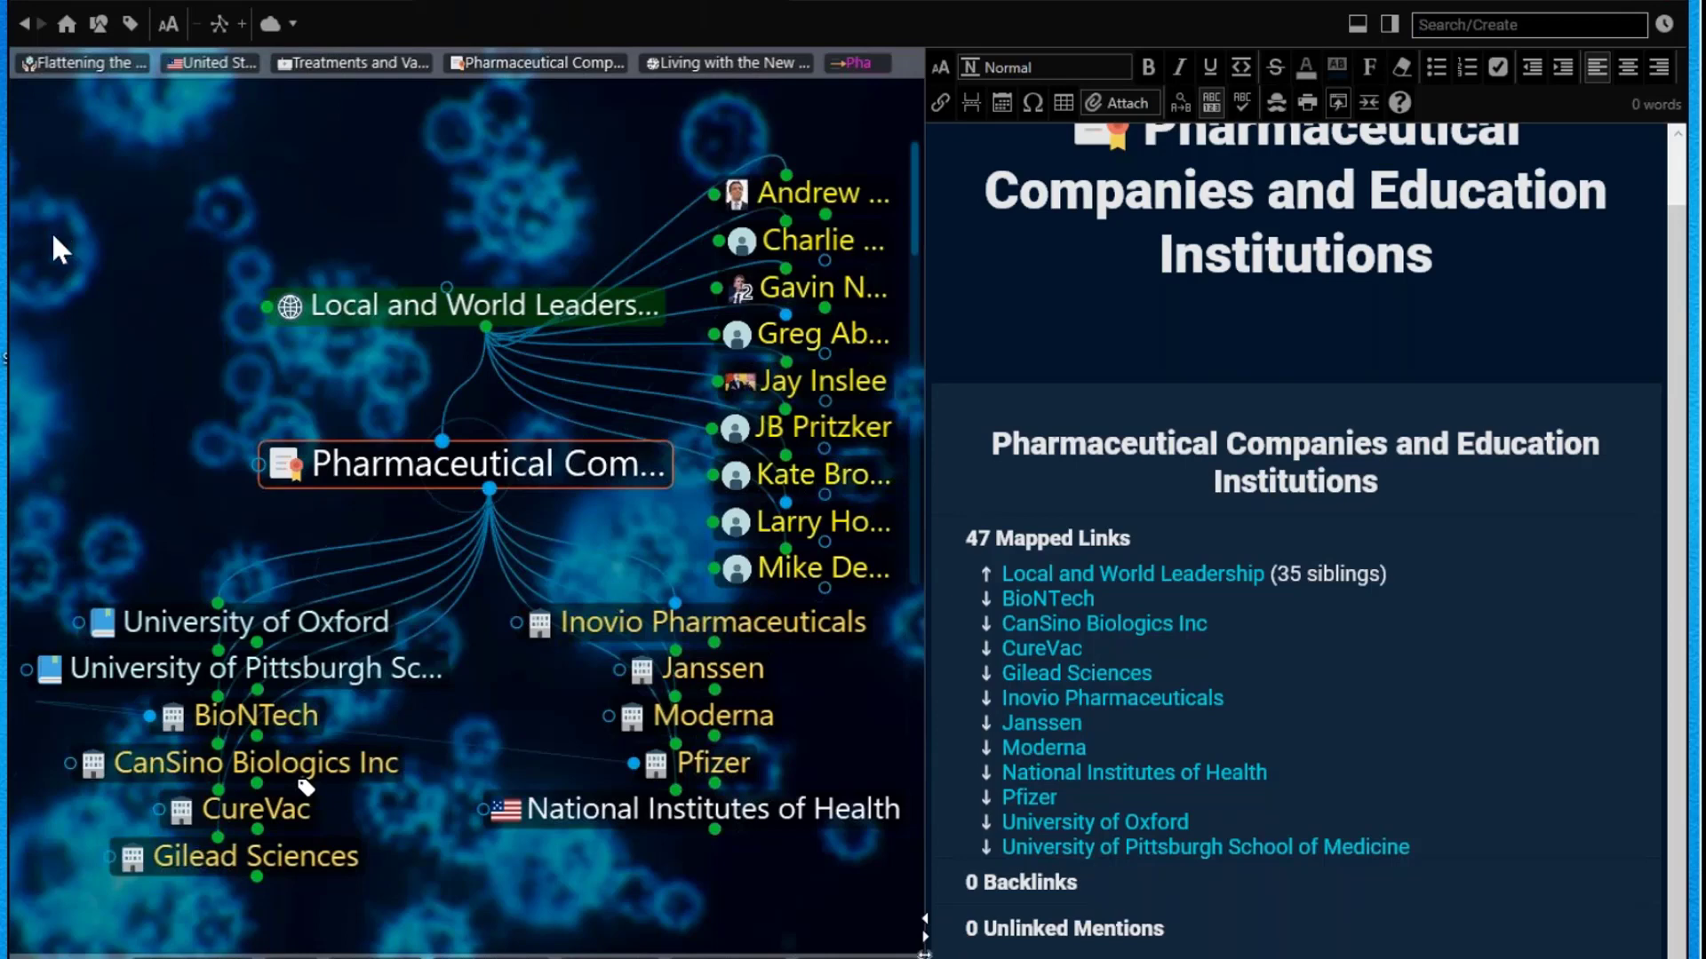
pyautogui.click(290, 717)
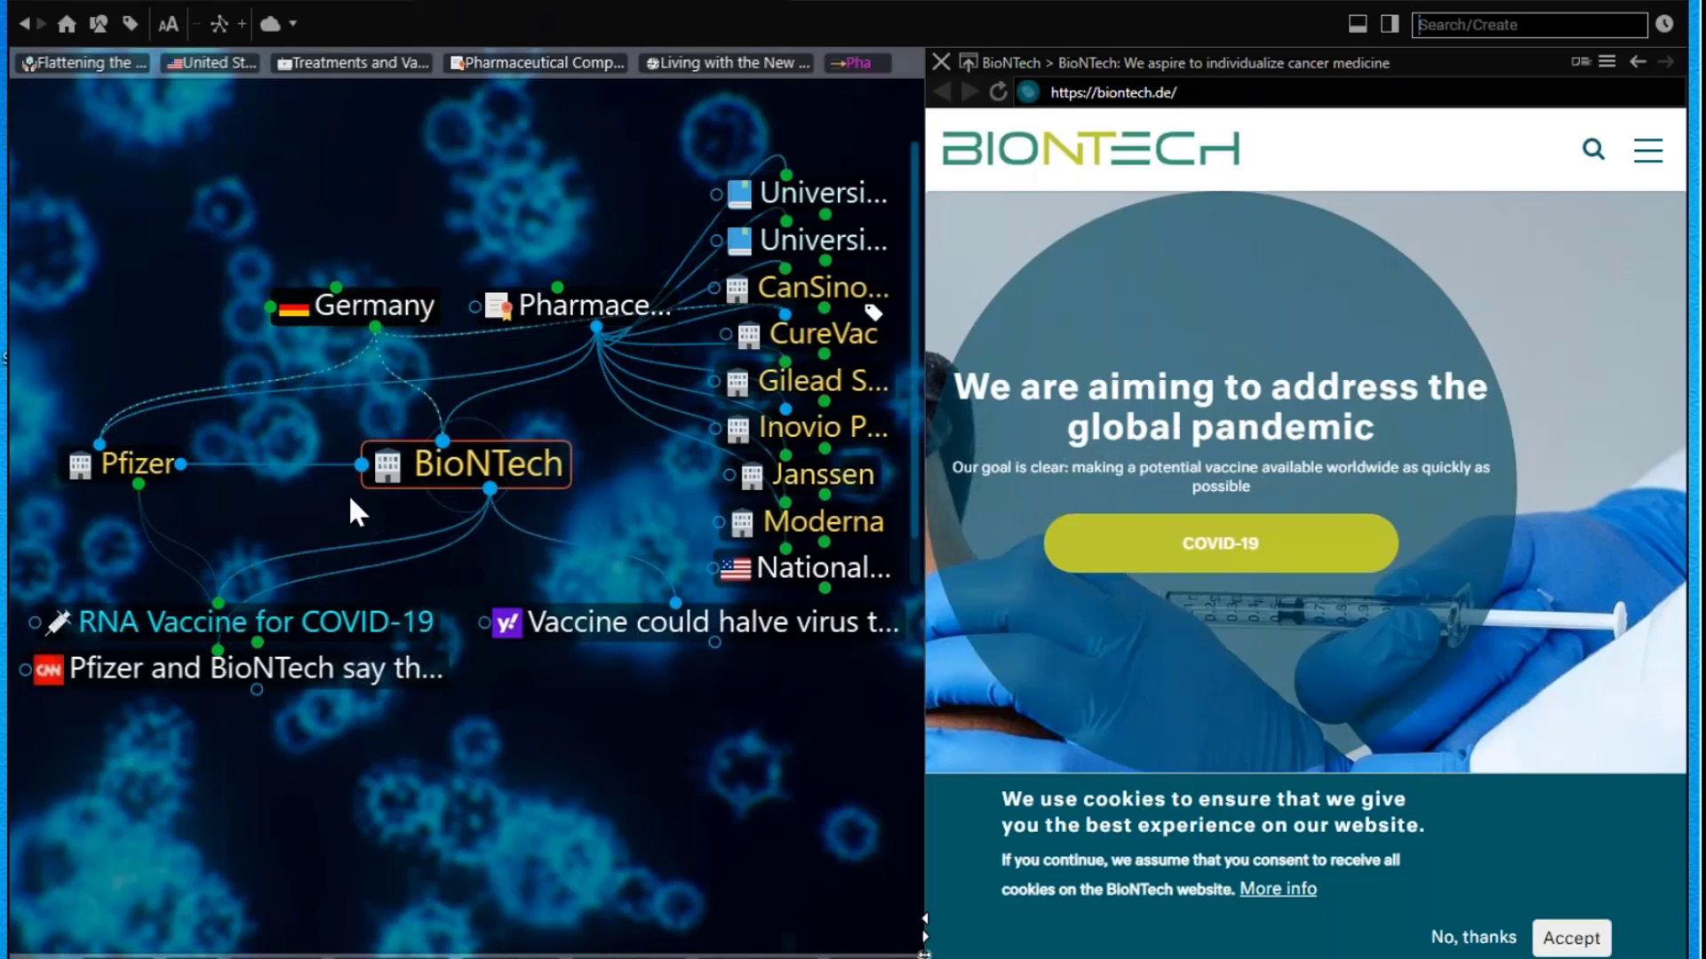
pyautogui.click(368, 622)
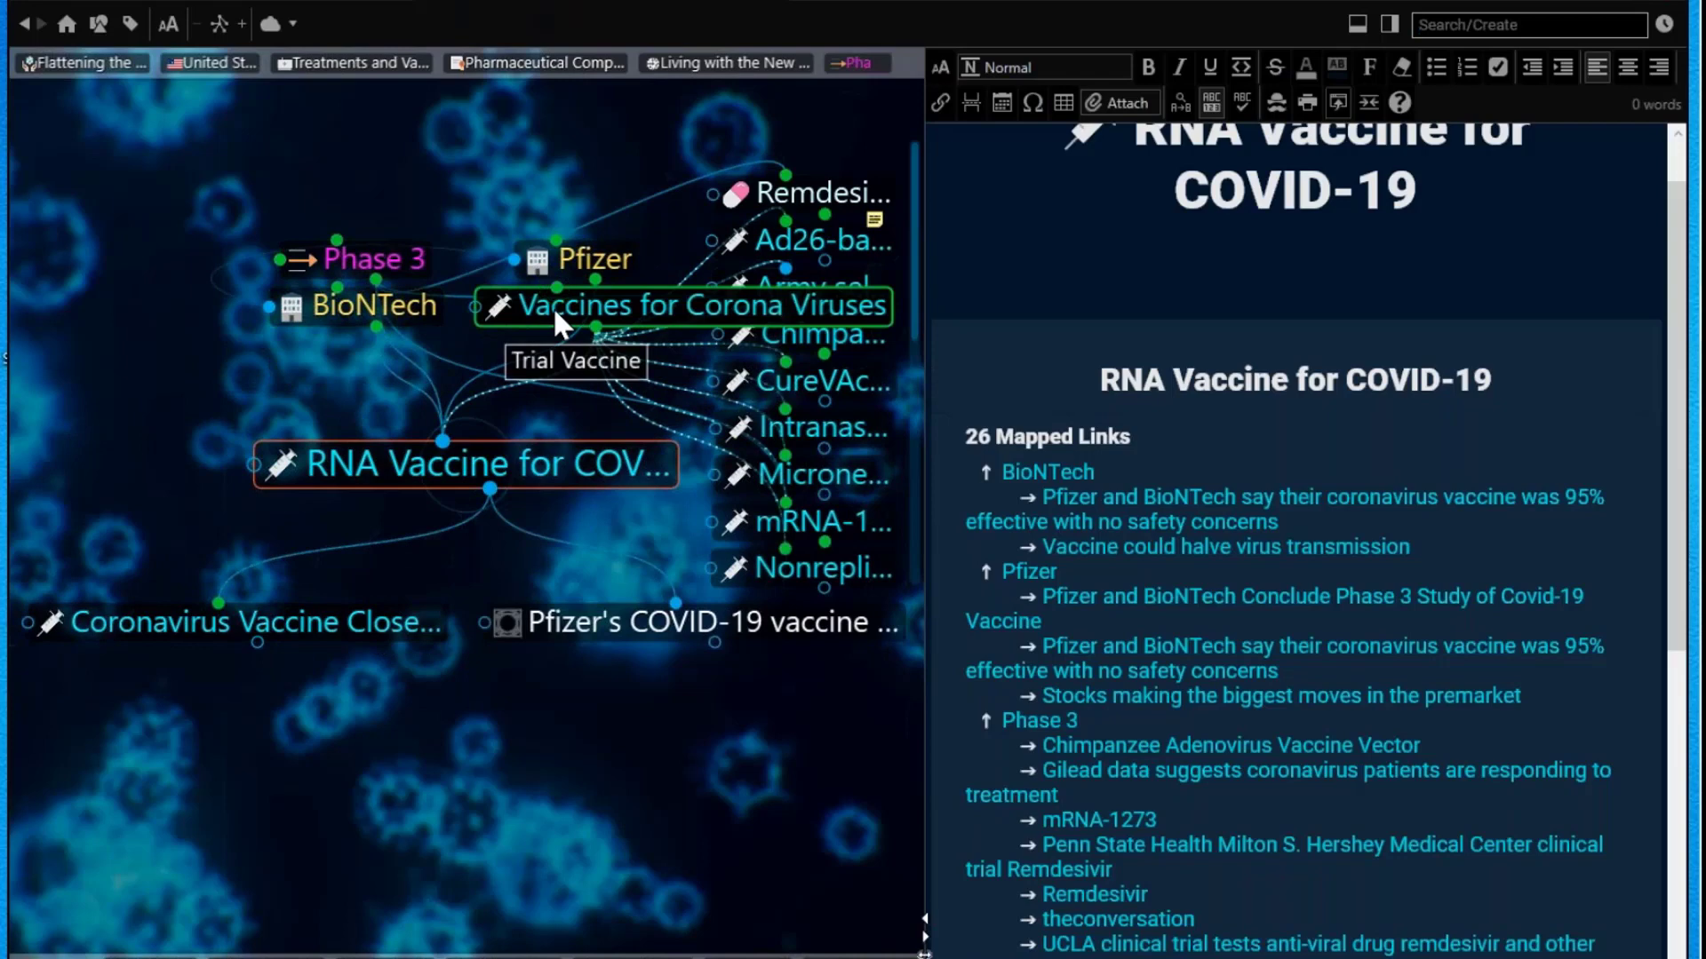
pyautogui.click(389, 311)
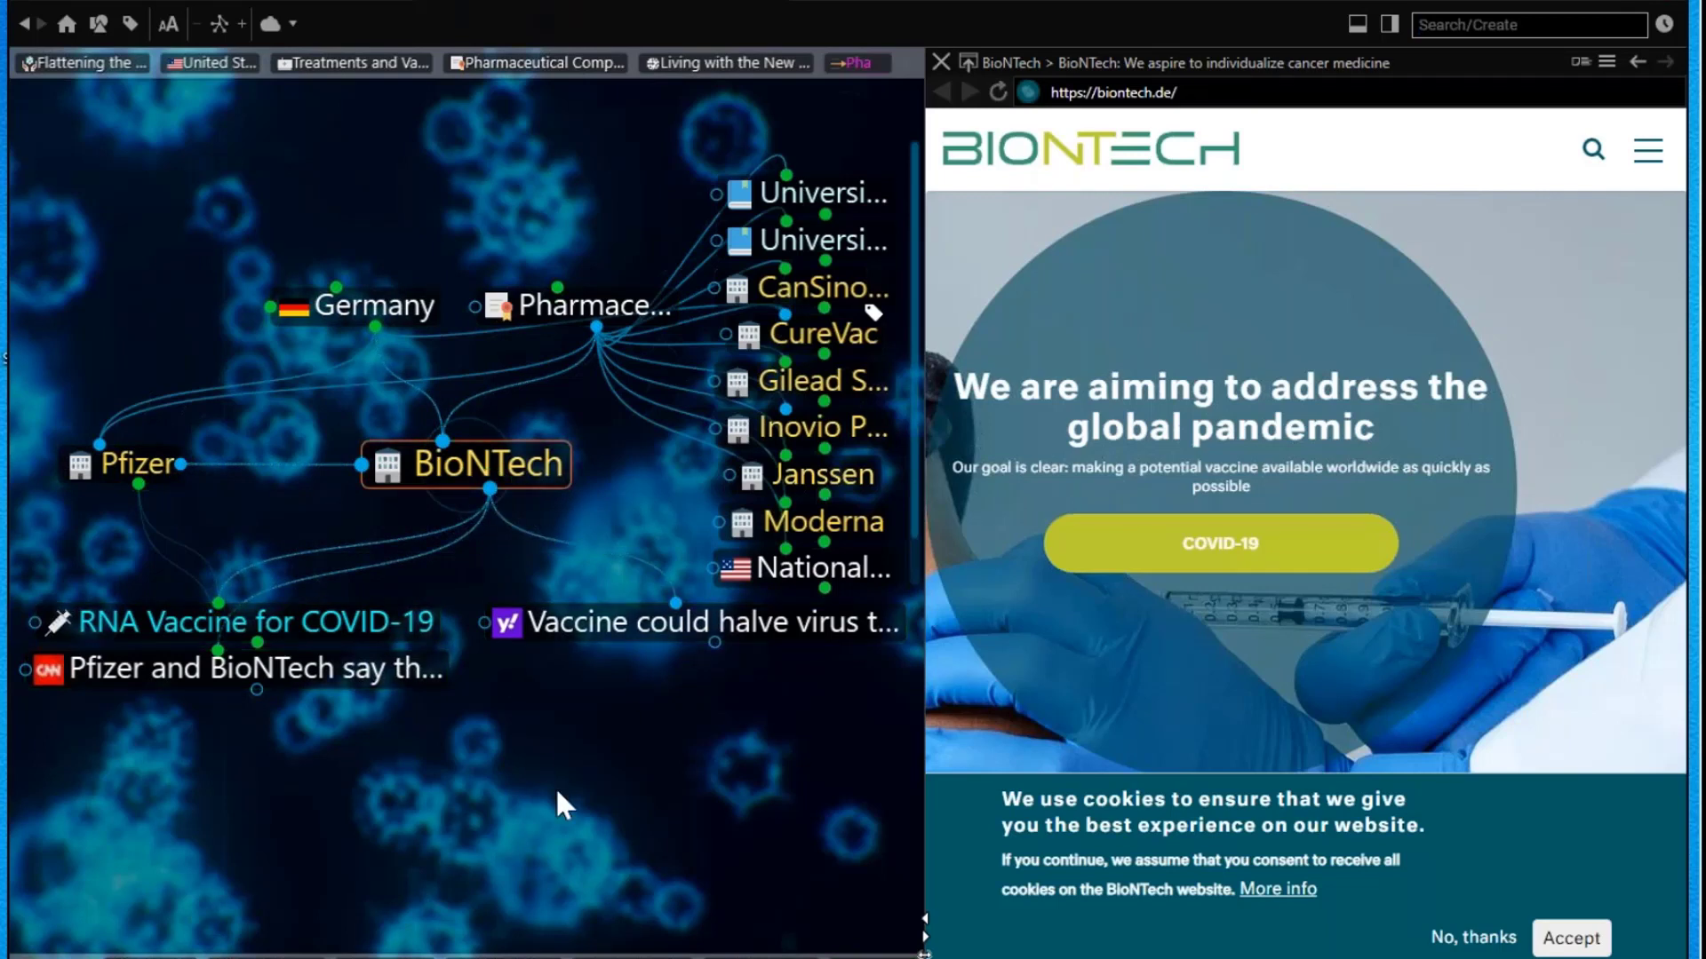
pyautogui.moveTo(490, 488); pyautogui.dragTo(578, 810)
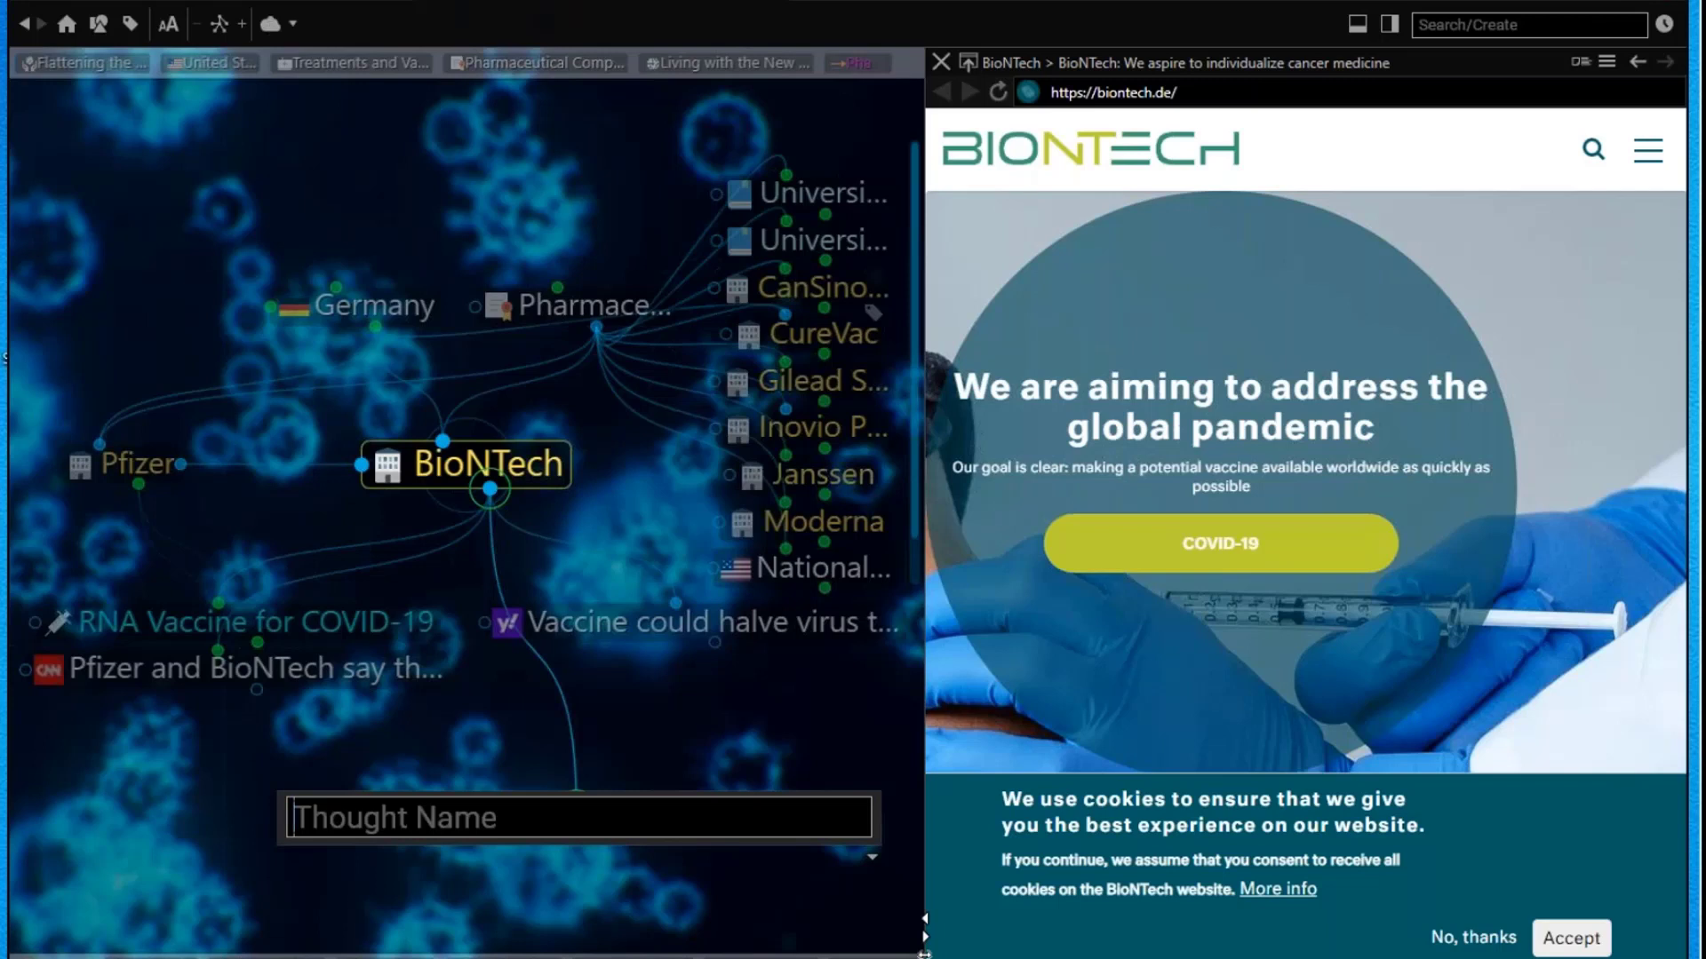
# Step: Name BioNTech's new child thought 'New Research for 2021' and refocus on BioNTech
pyautogui.write('New Rej')
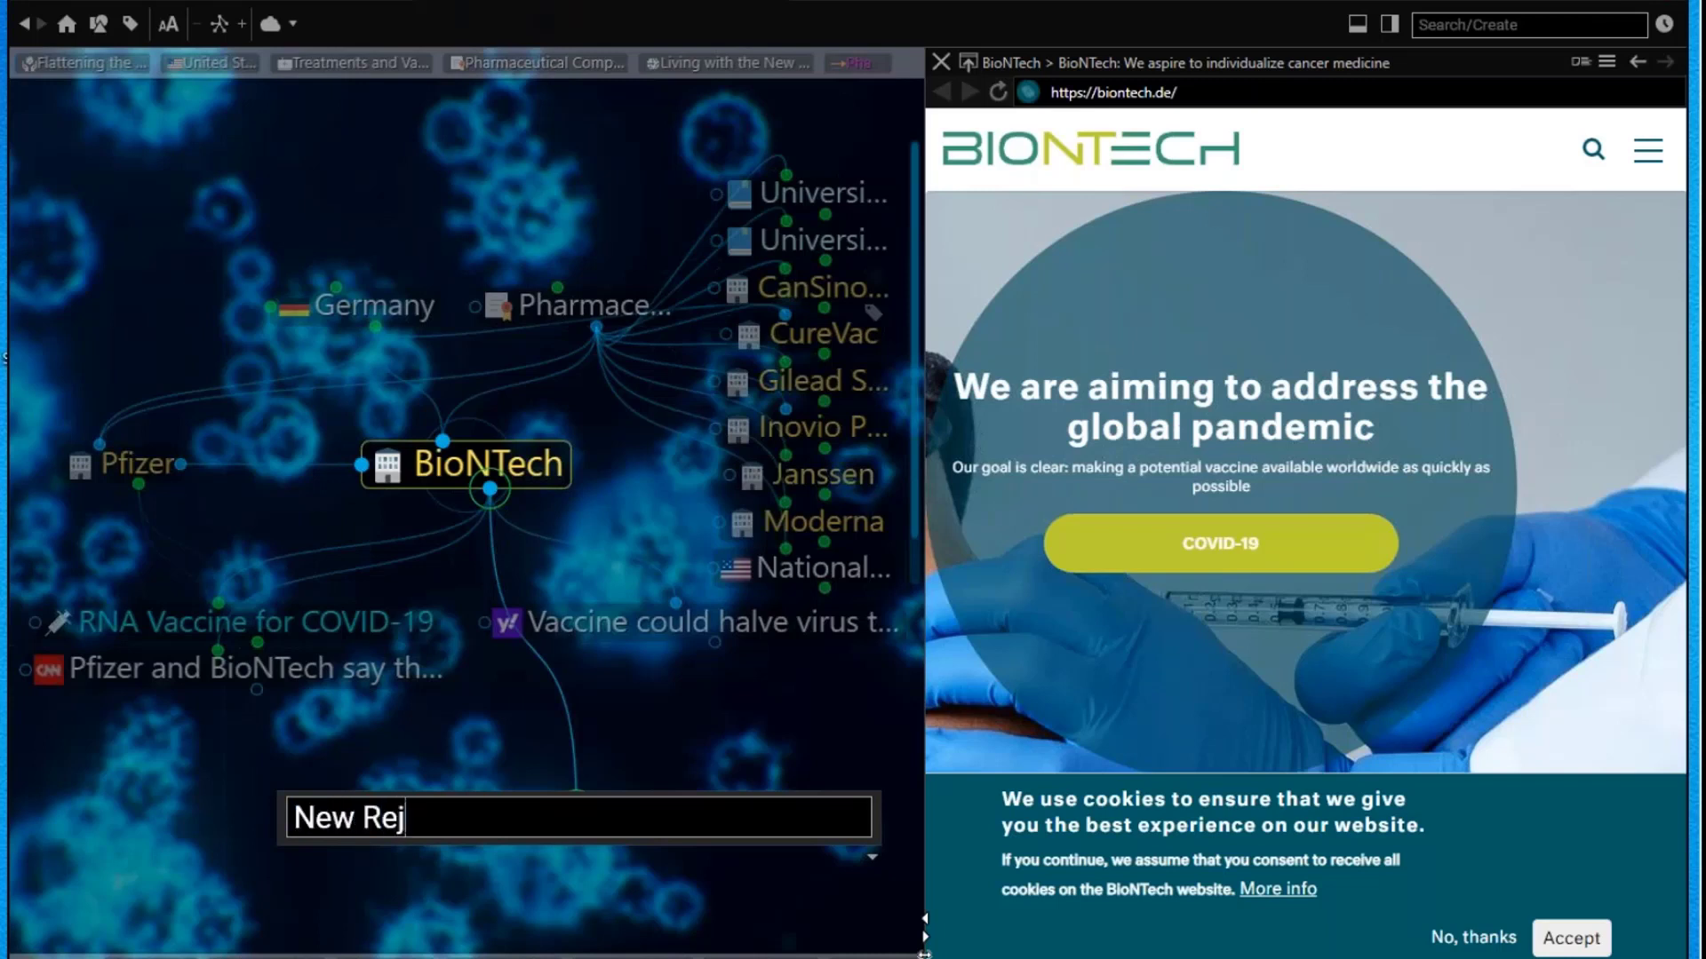
pyautogui.press('BackSpace')
pyautogui.write('search for ')
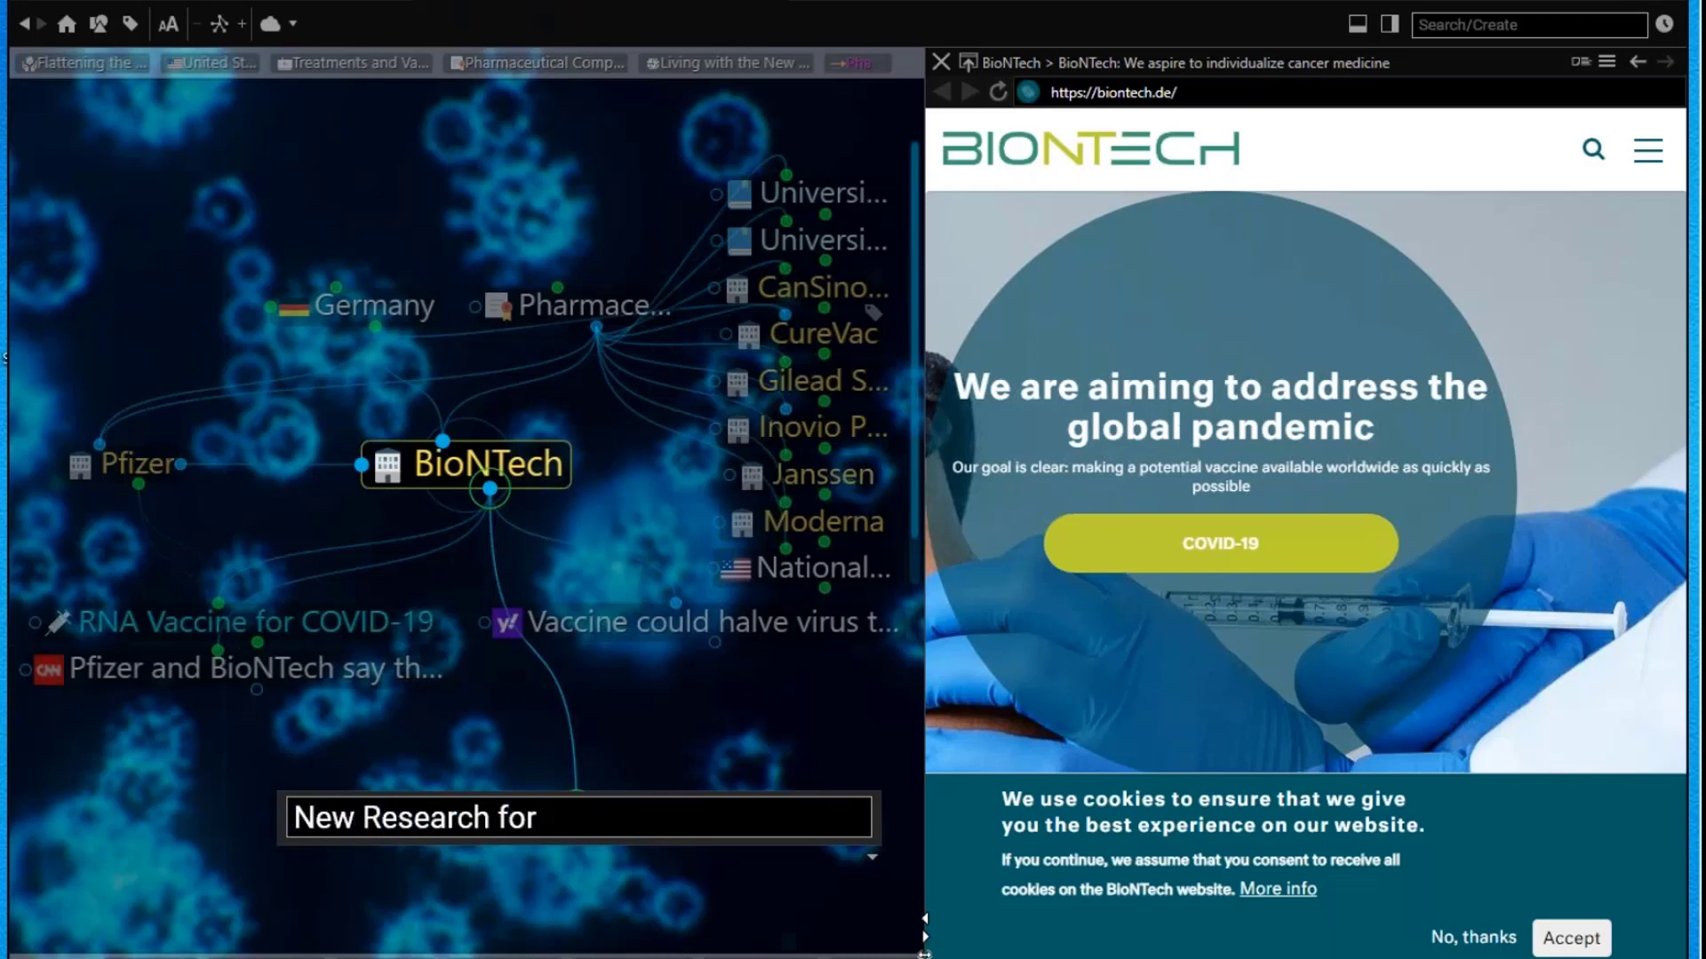
pyautogui.write('2021')
pyautogui.press('Return')
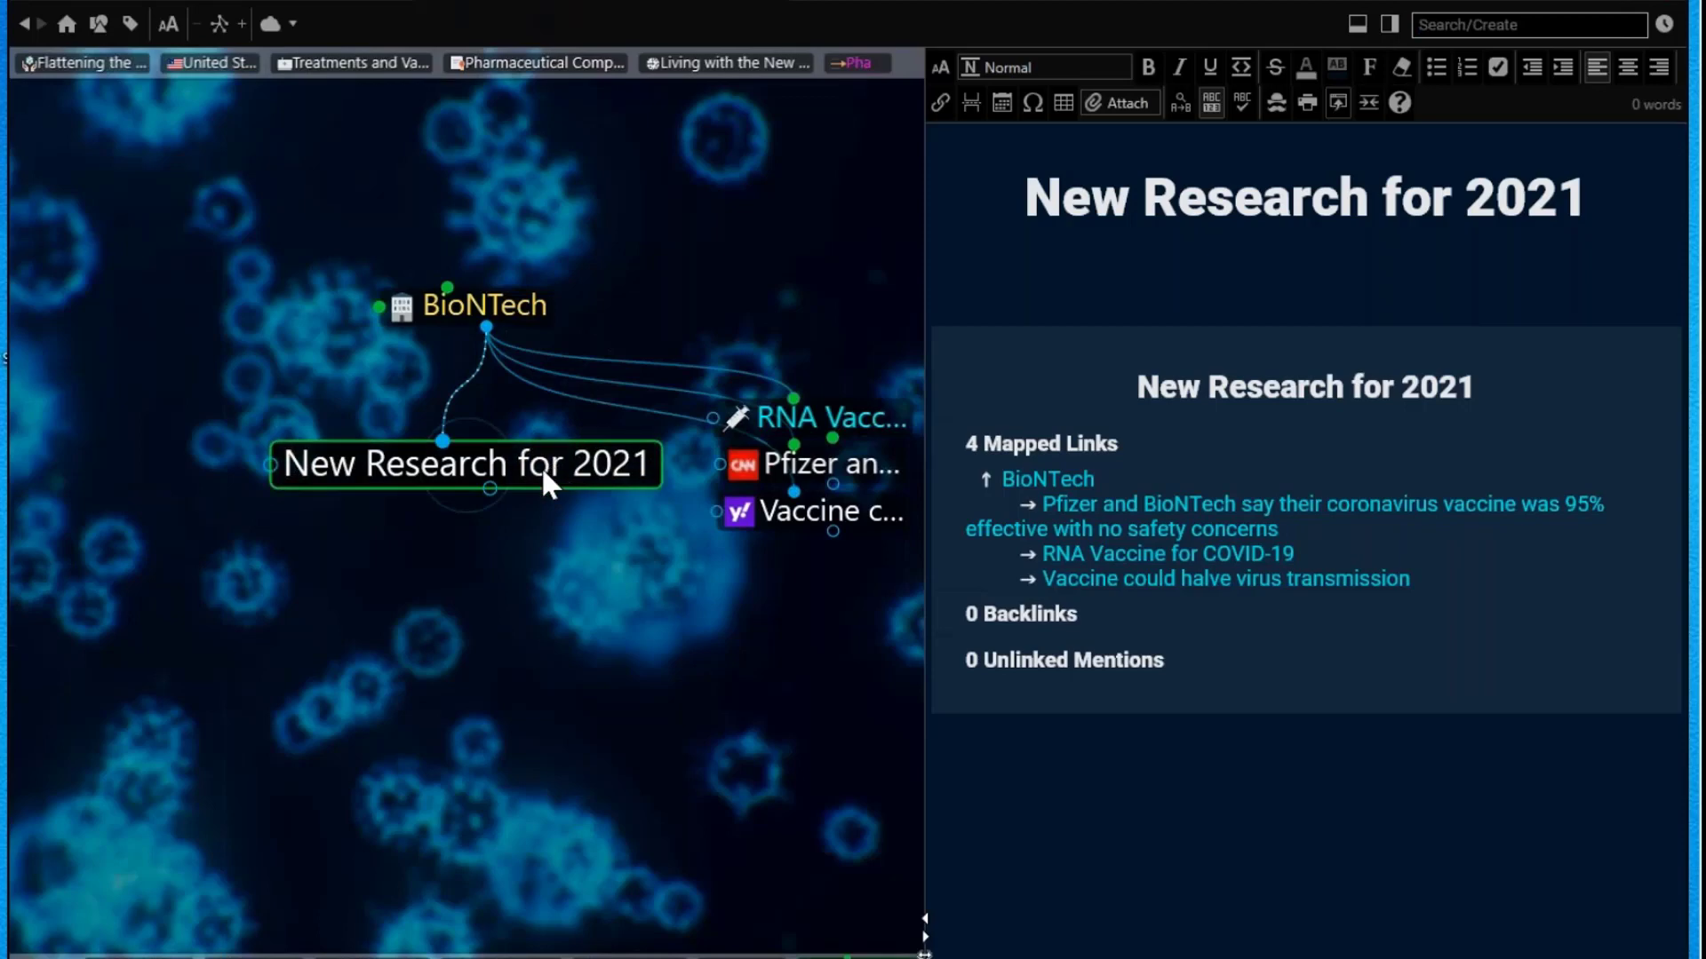
pyautogui.click(522, 306)
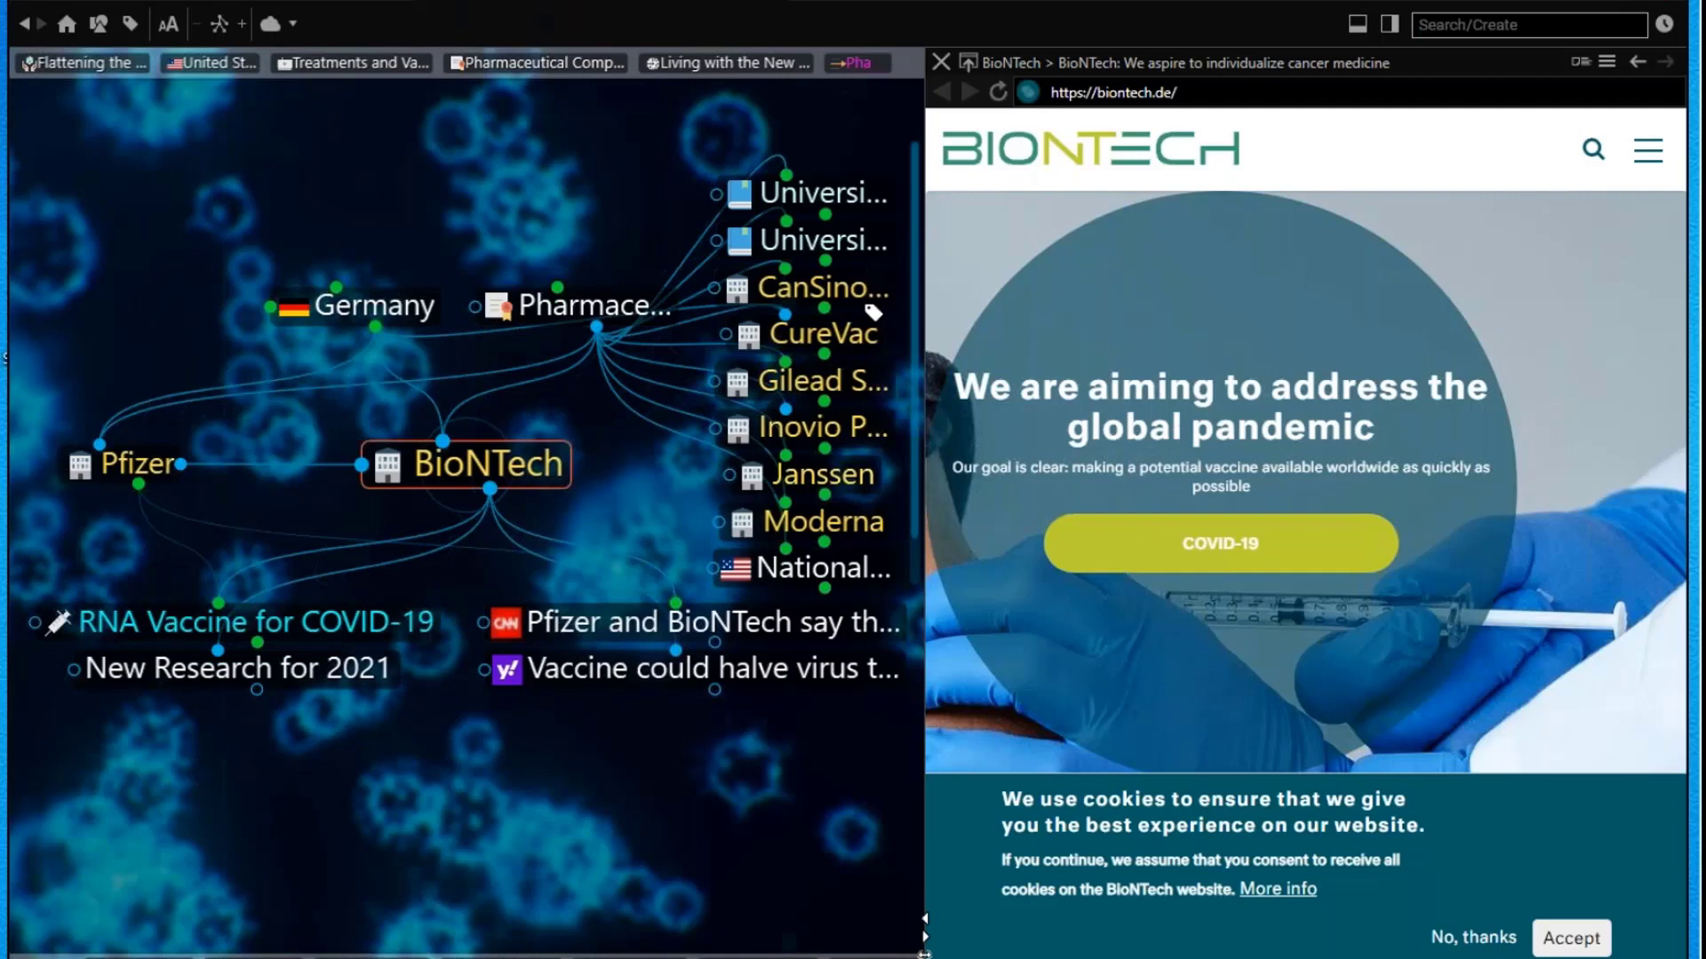
# Step: In Chrome, read the AP article on Japan's record virus cases and move its window lower right
pyautogui.hotkey('alt', 'Tab')
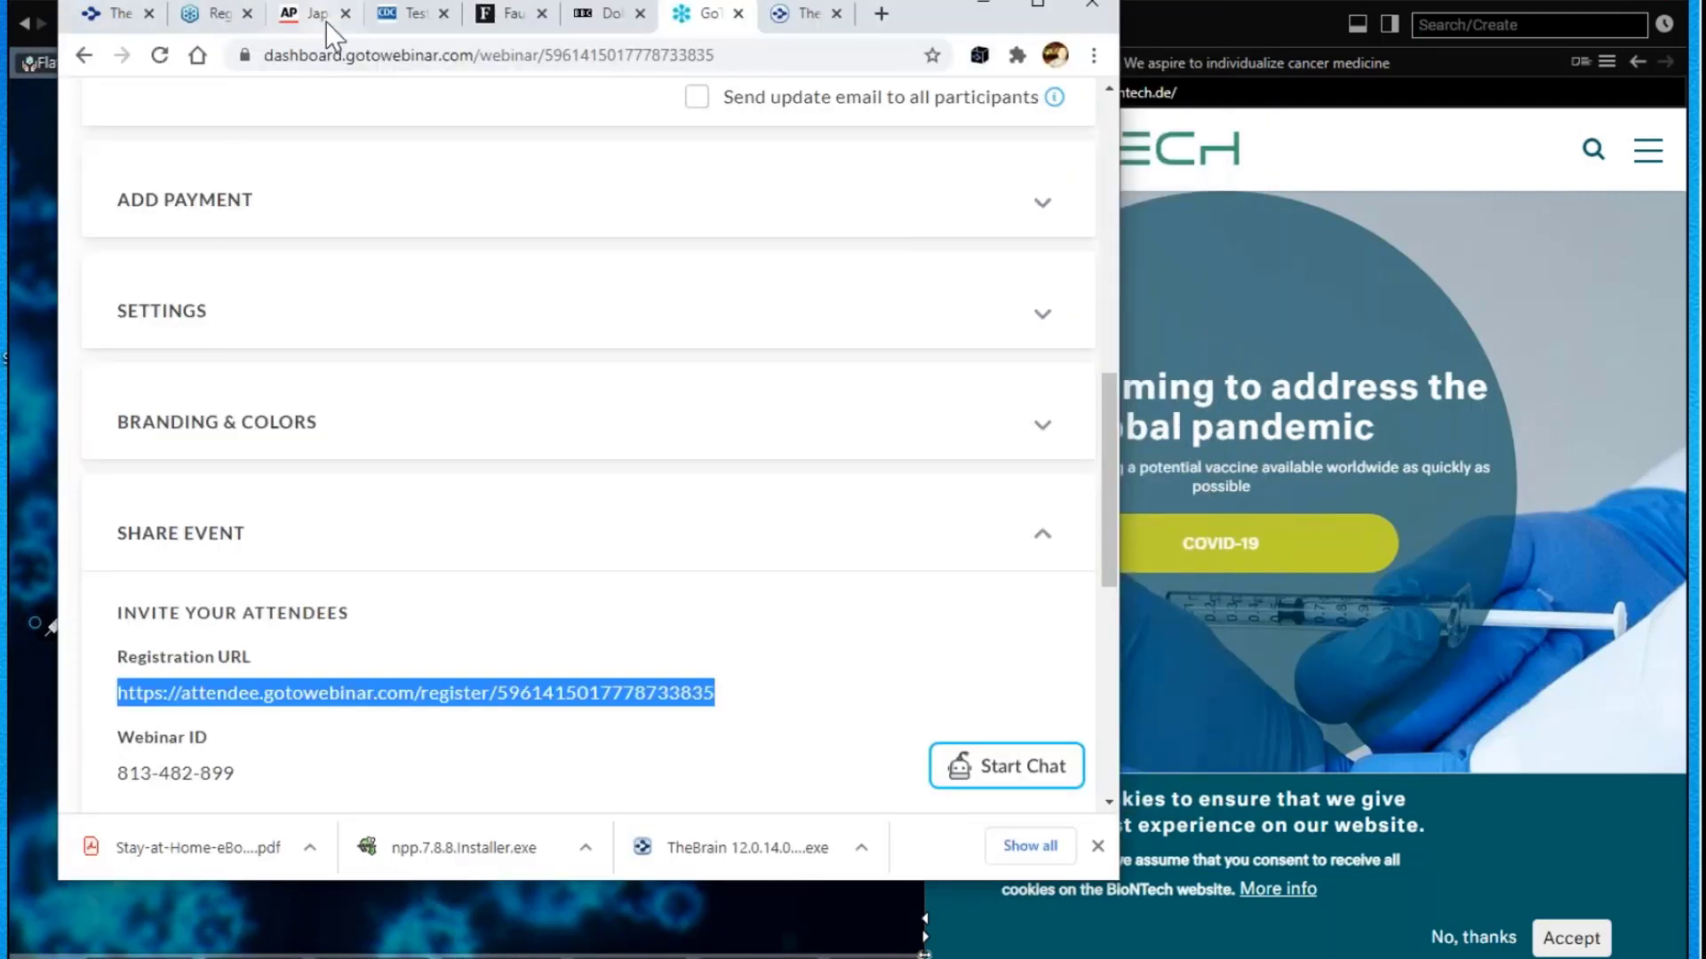
pyautogui.click(327, 16)
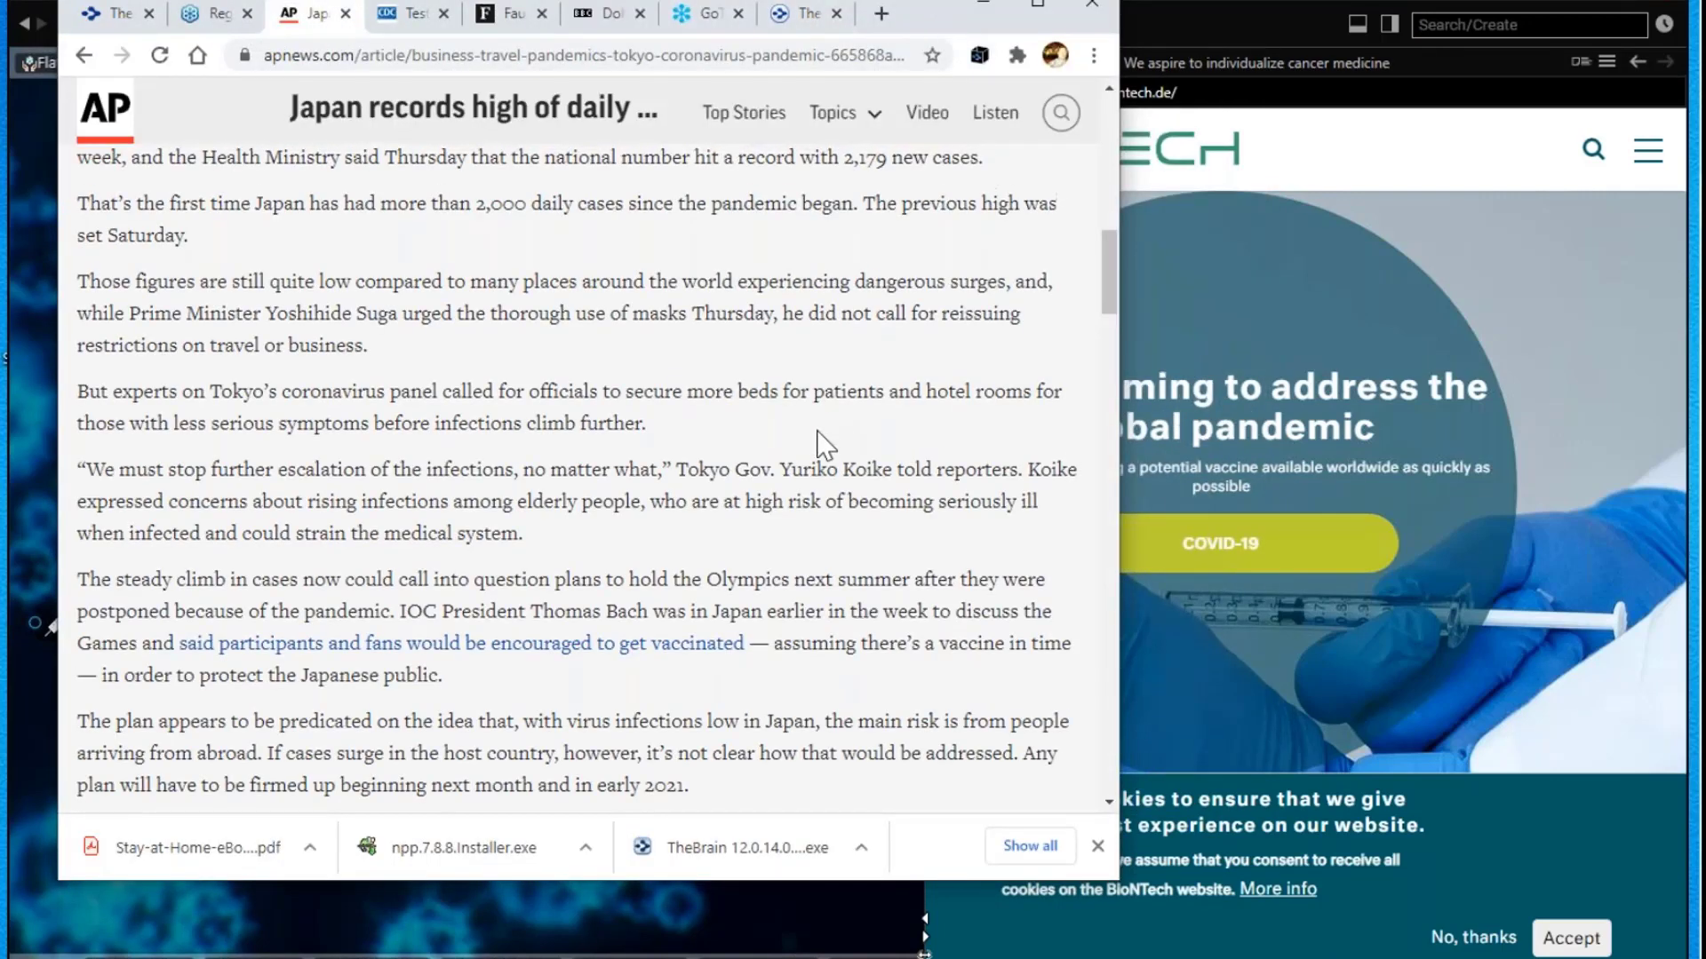
pyautogui.scroll(10, 817, 431)
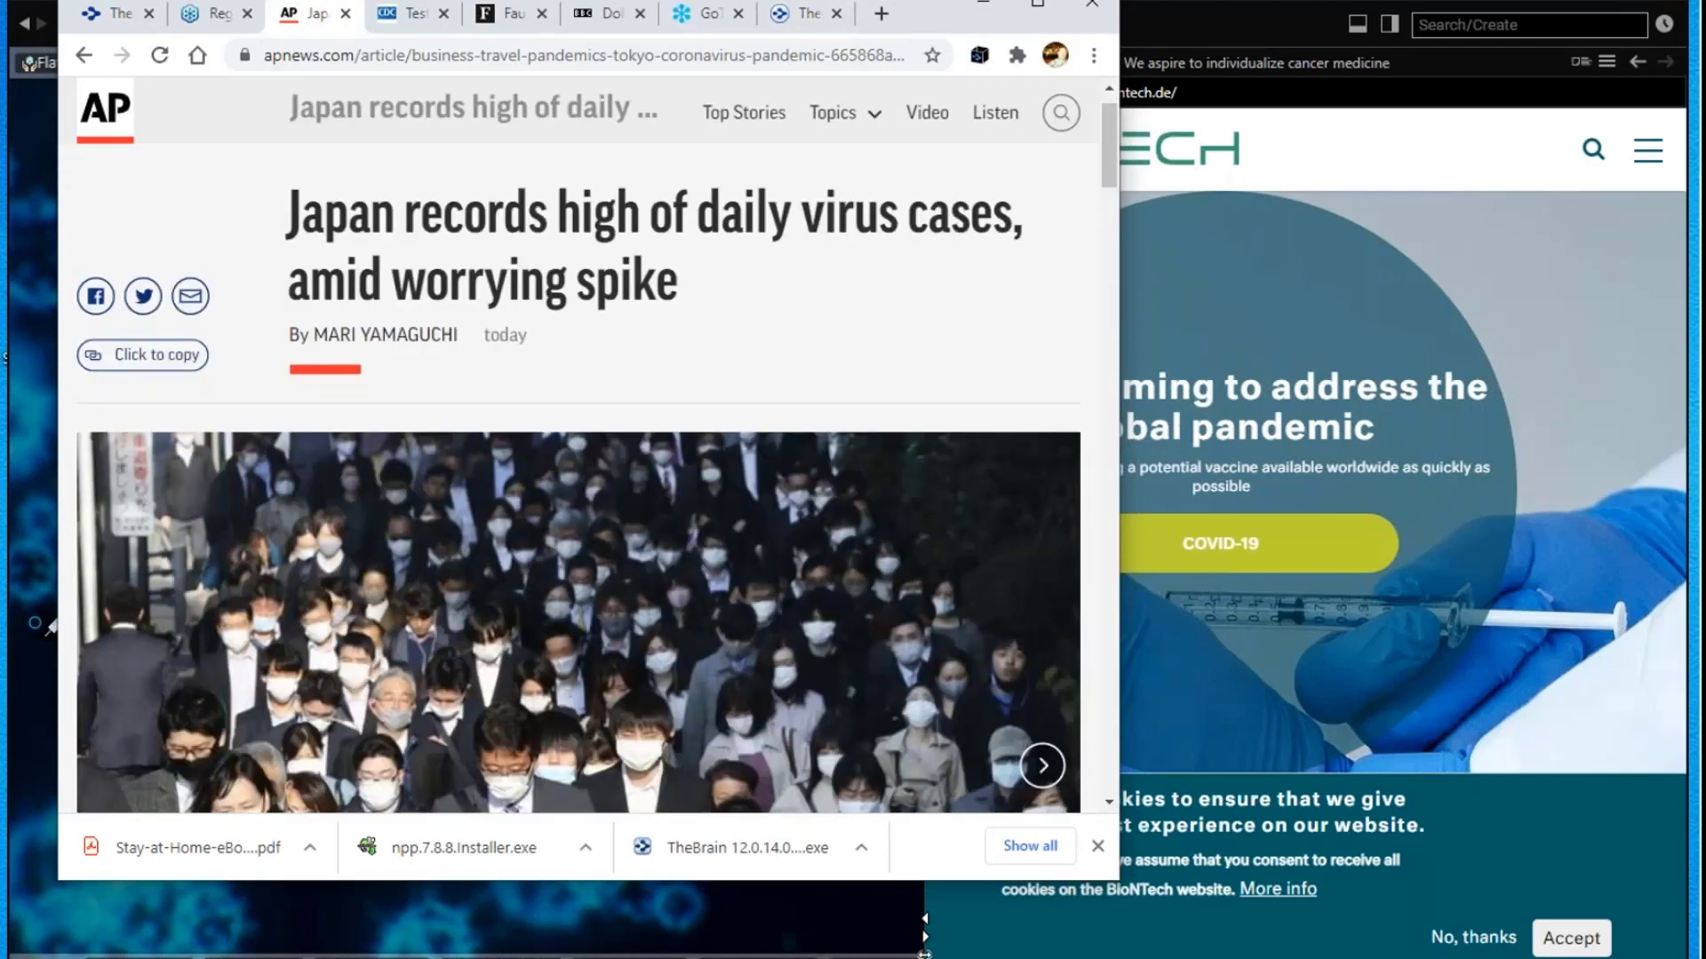
pyautogui.scroll(-3, 578, 480)
pyautogui.scroll(-4, 751, 478)
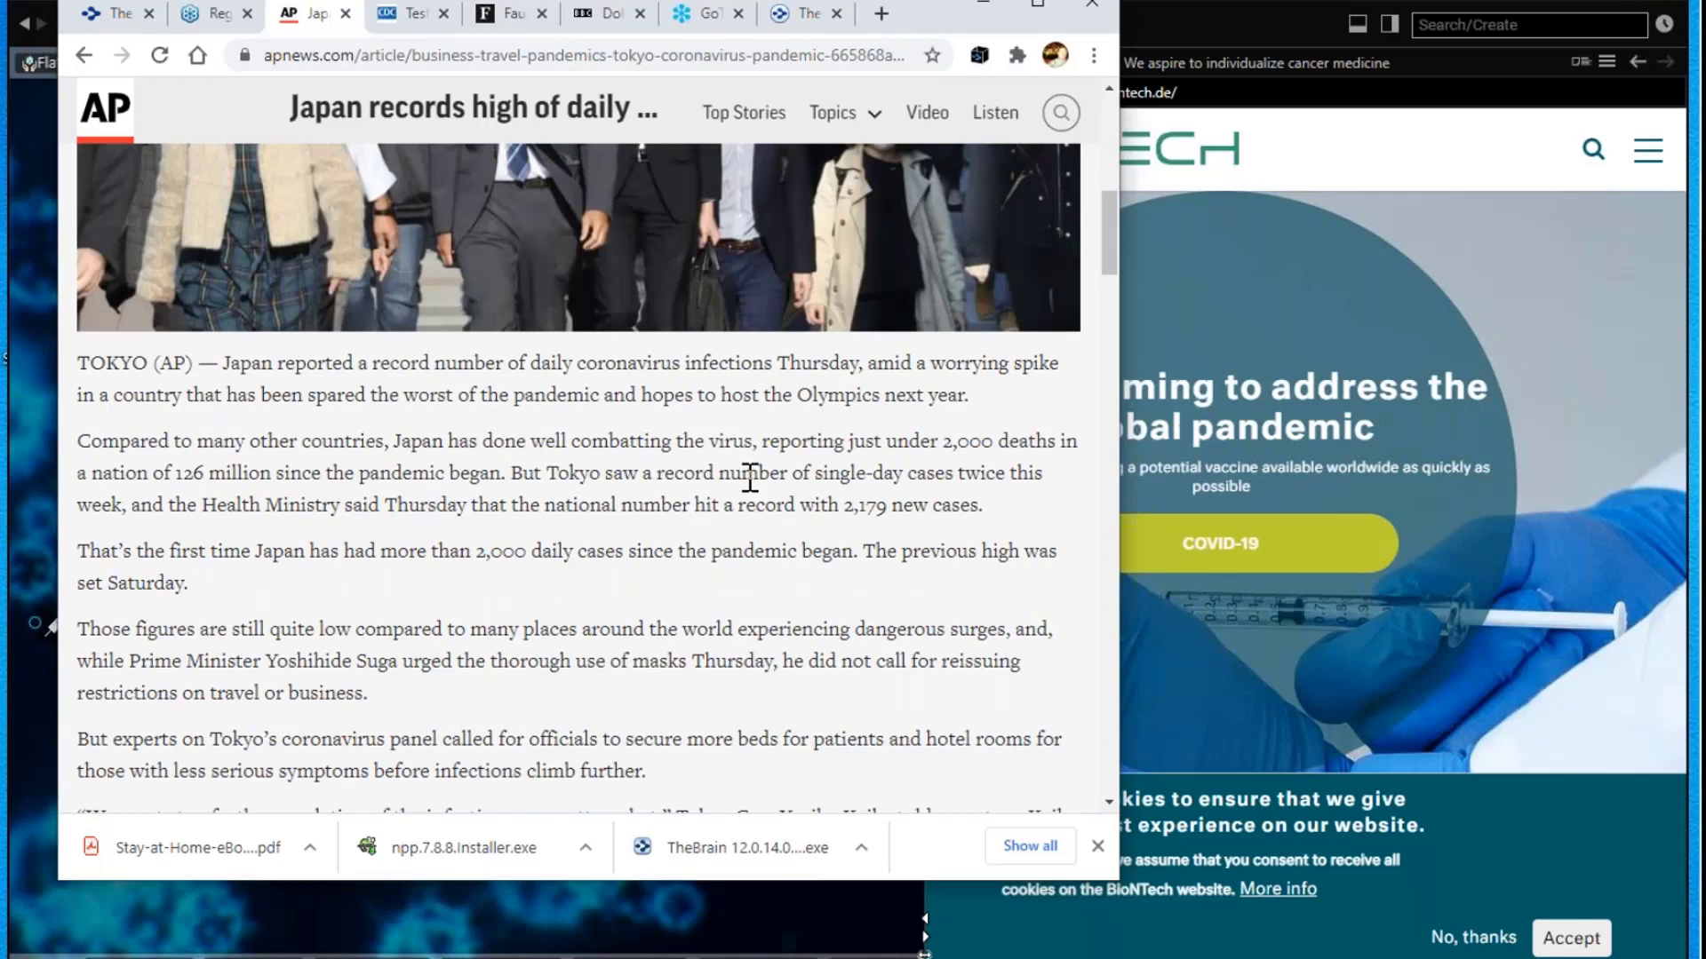
pyautogui.scroll(-2, 751, 478)
pyautogui.scroll(-6, 749, 489)
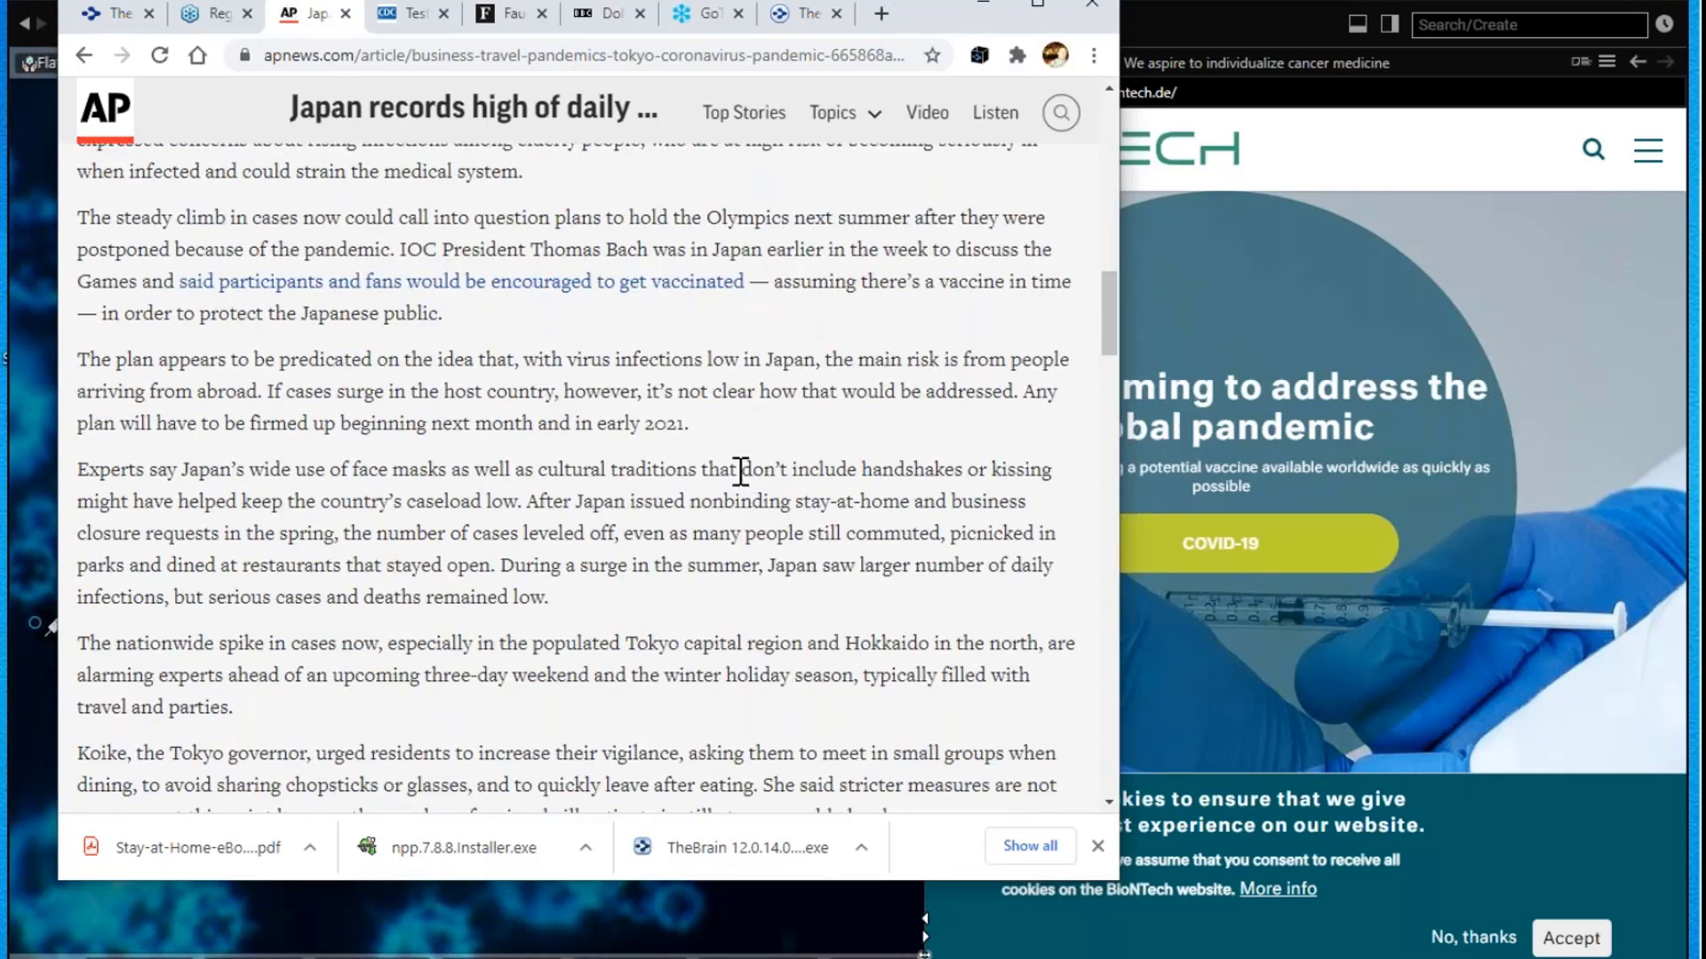
pyautogui.moveTo(922, 5); pyautogui.dragTo(1449, 483)
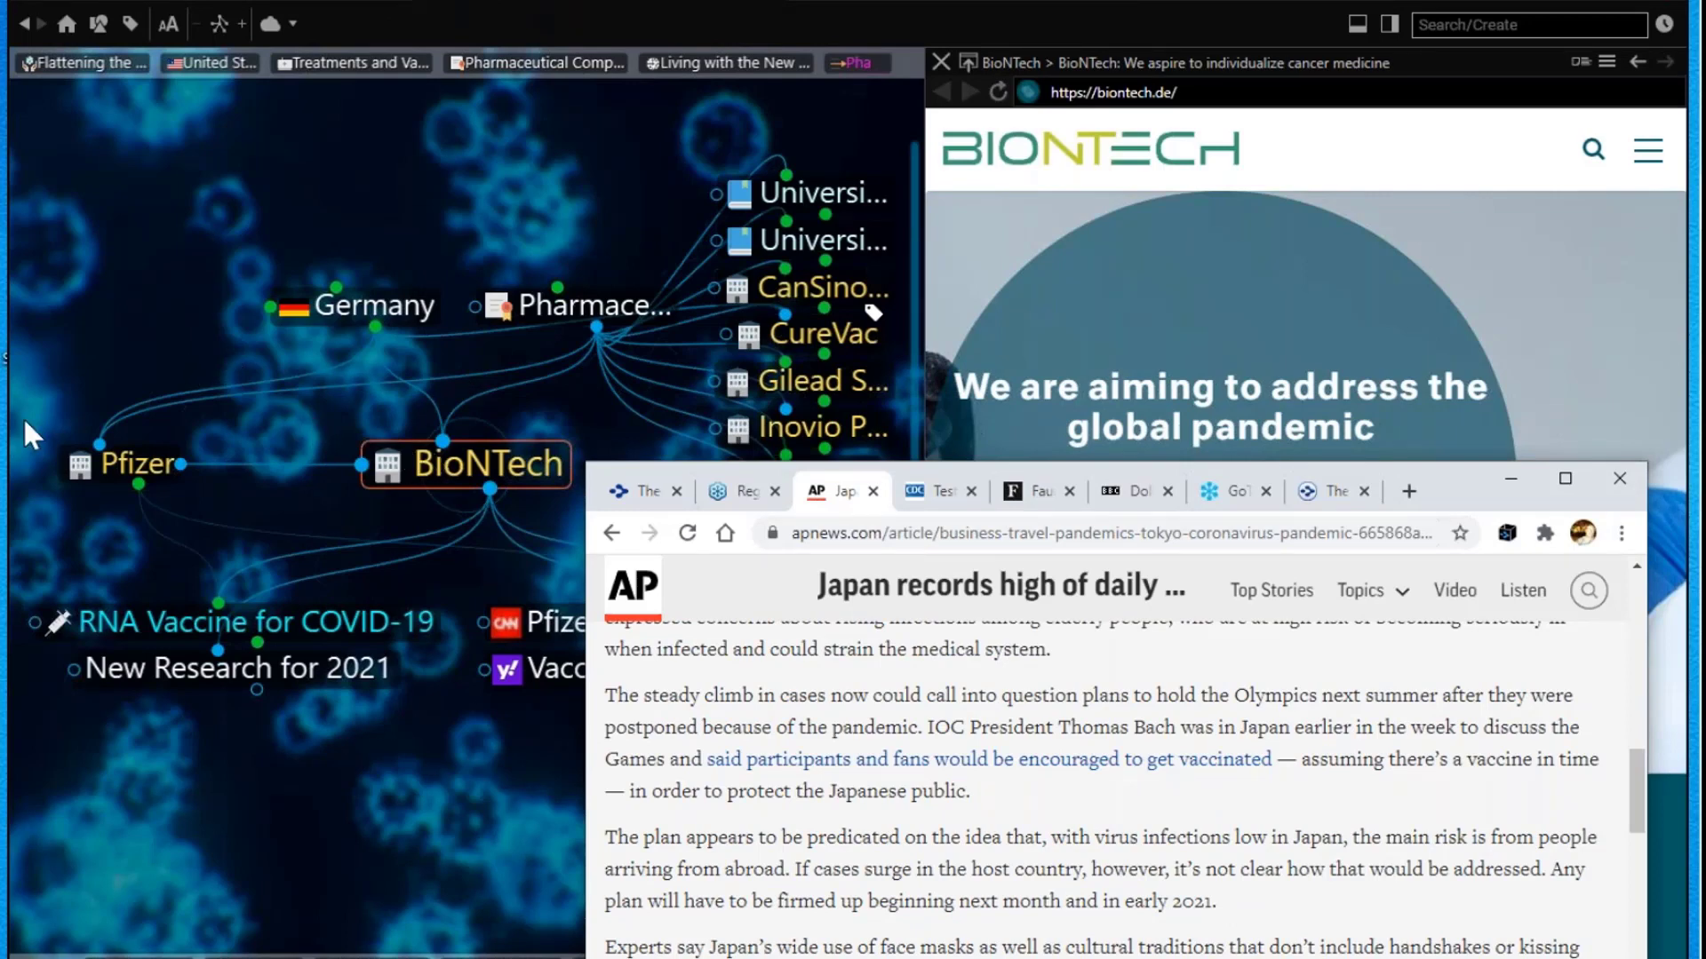
# Step: Arrange TheBrain beside the AP article and drop the article's link onto New Research for 2021
pyautogui.click(297, 792)
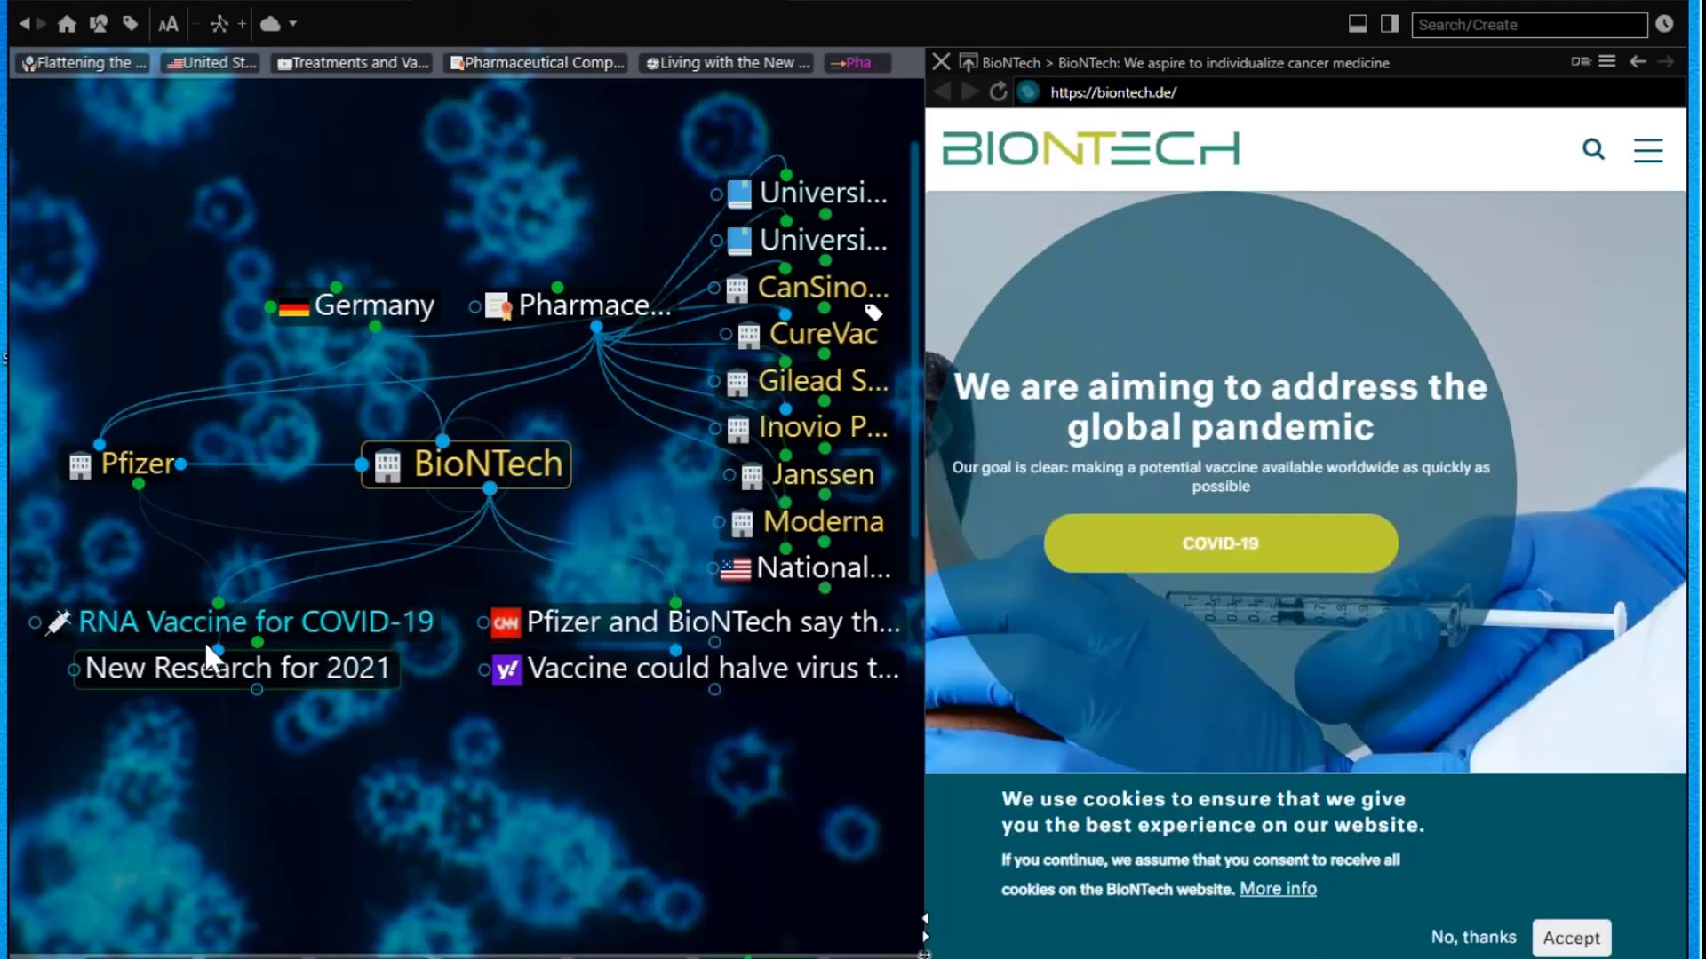
pyautogui.click(201, 671)
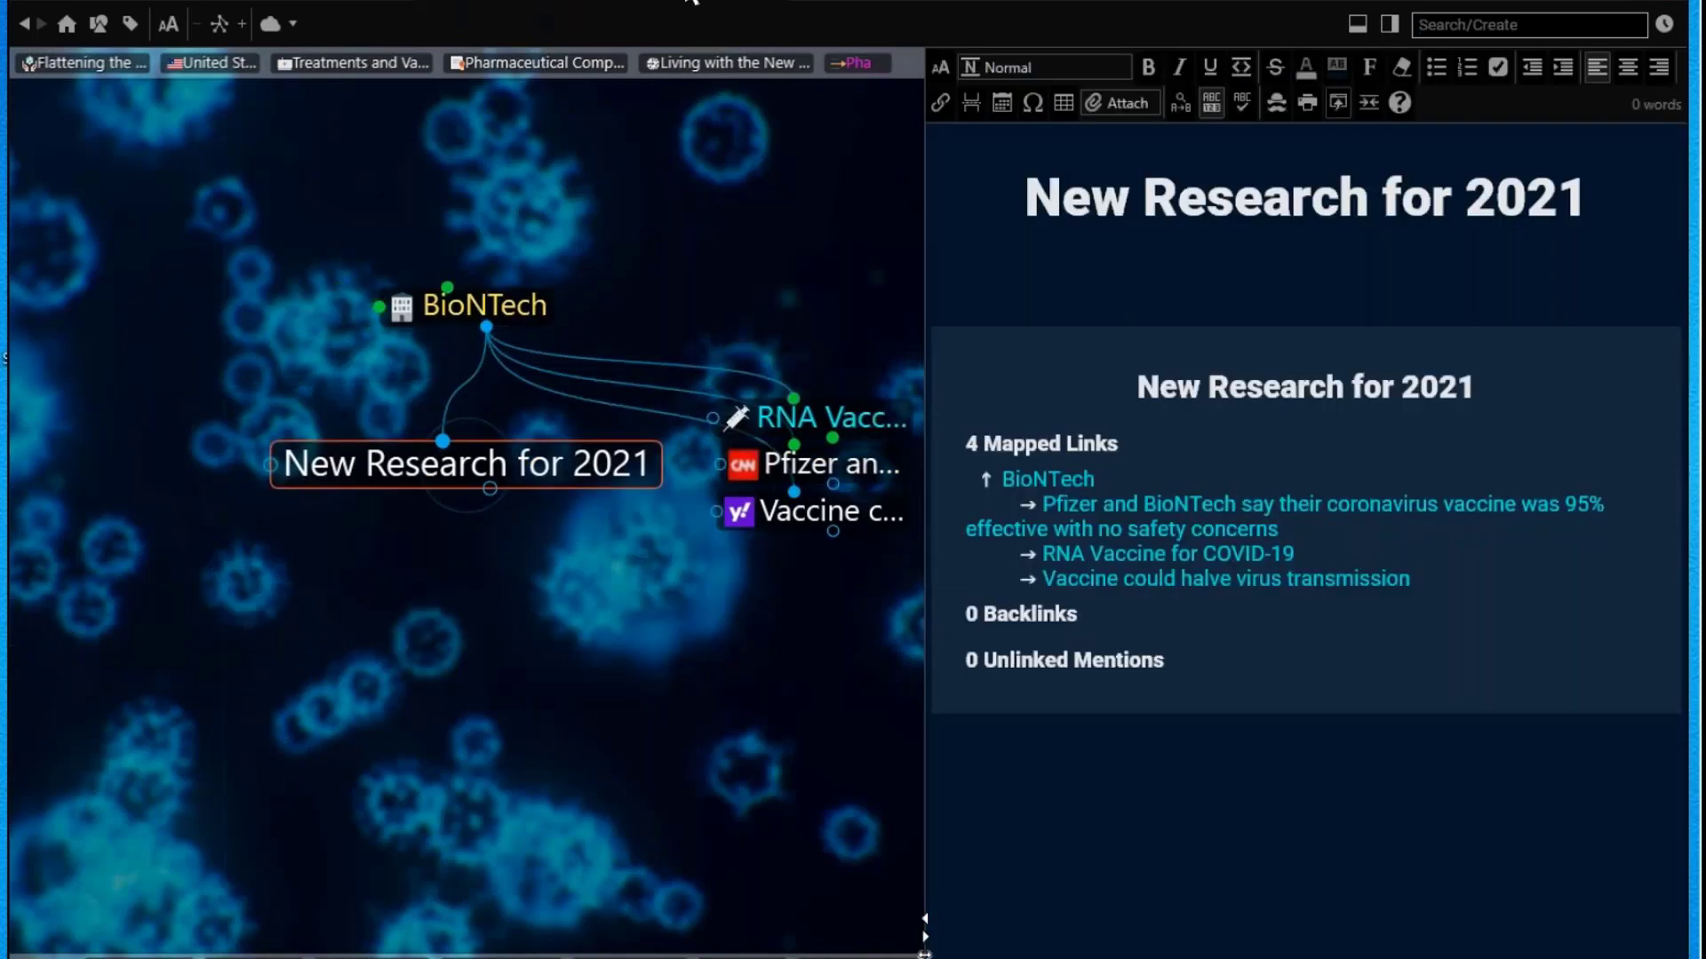
pyautogui.moveTo(731, 8); pyautogui.dragTo(822, 20)
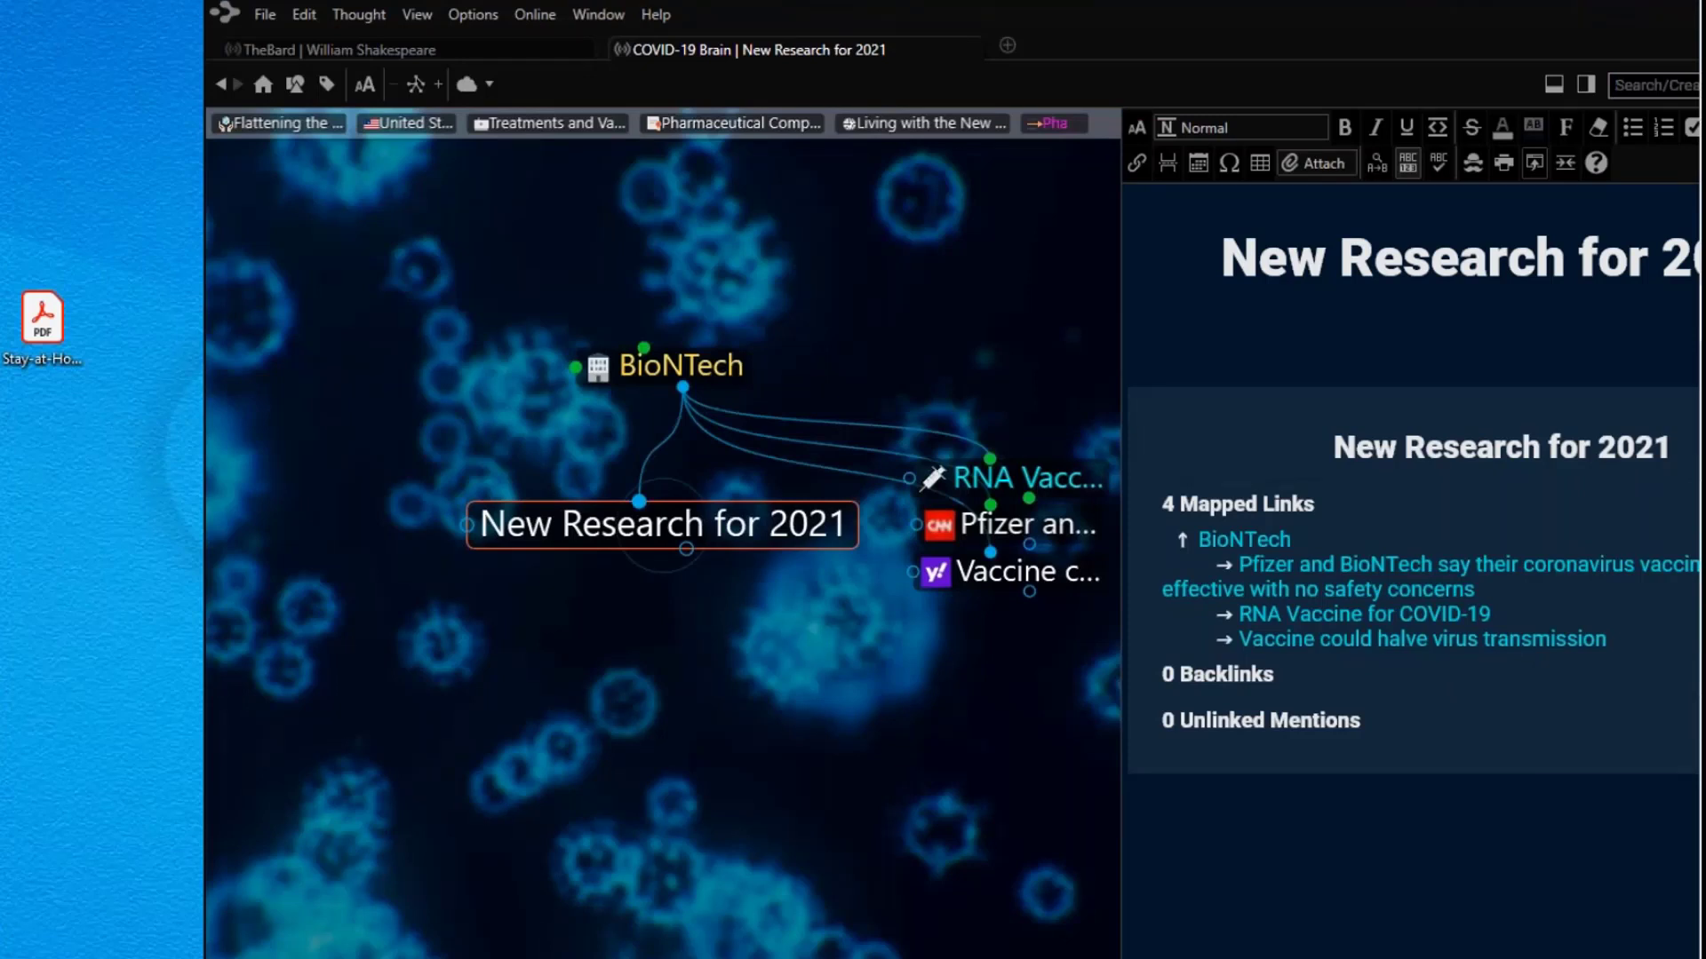
pyautogui.moveTo(1699, 160)
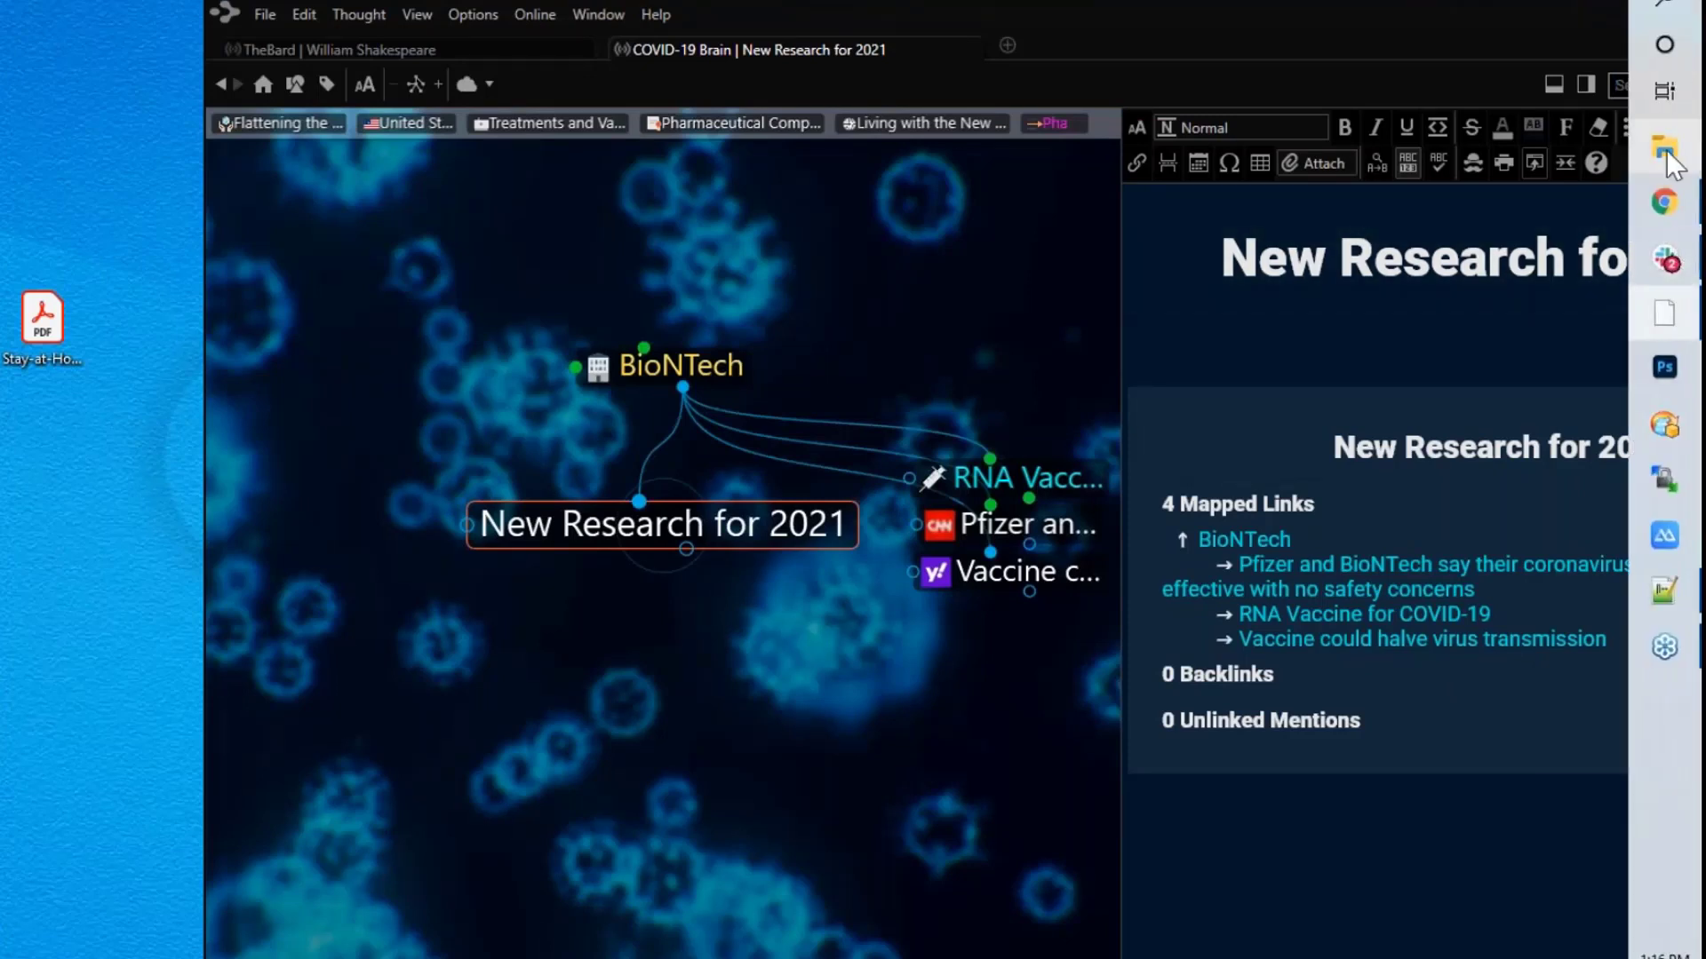
pyautogui.click(1439, 231)
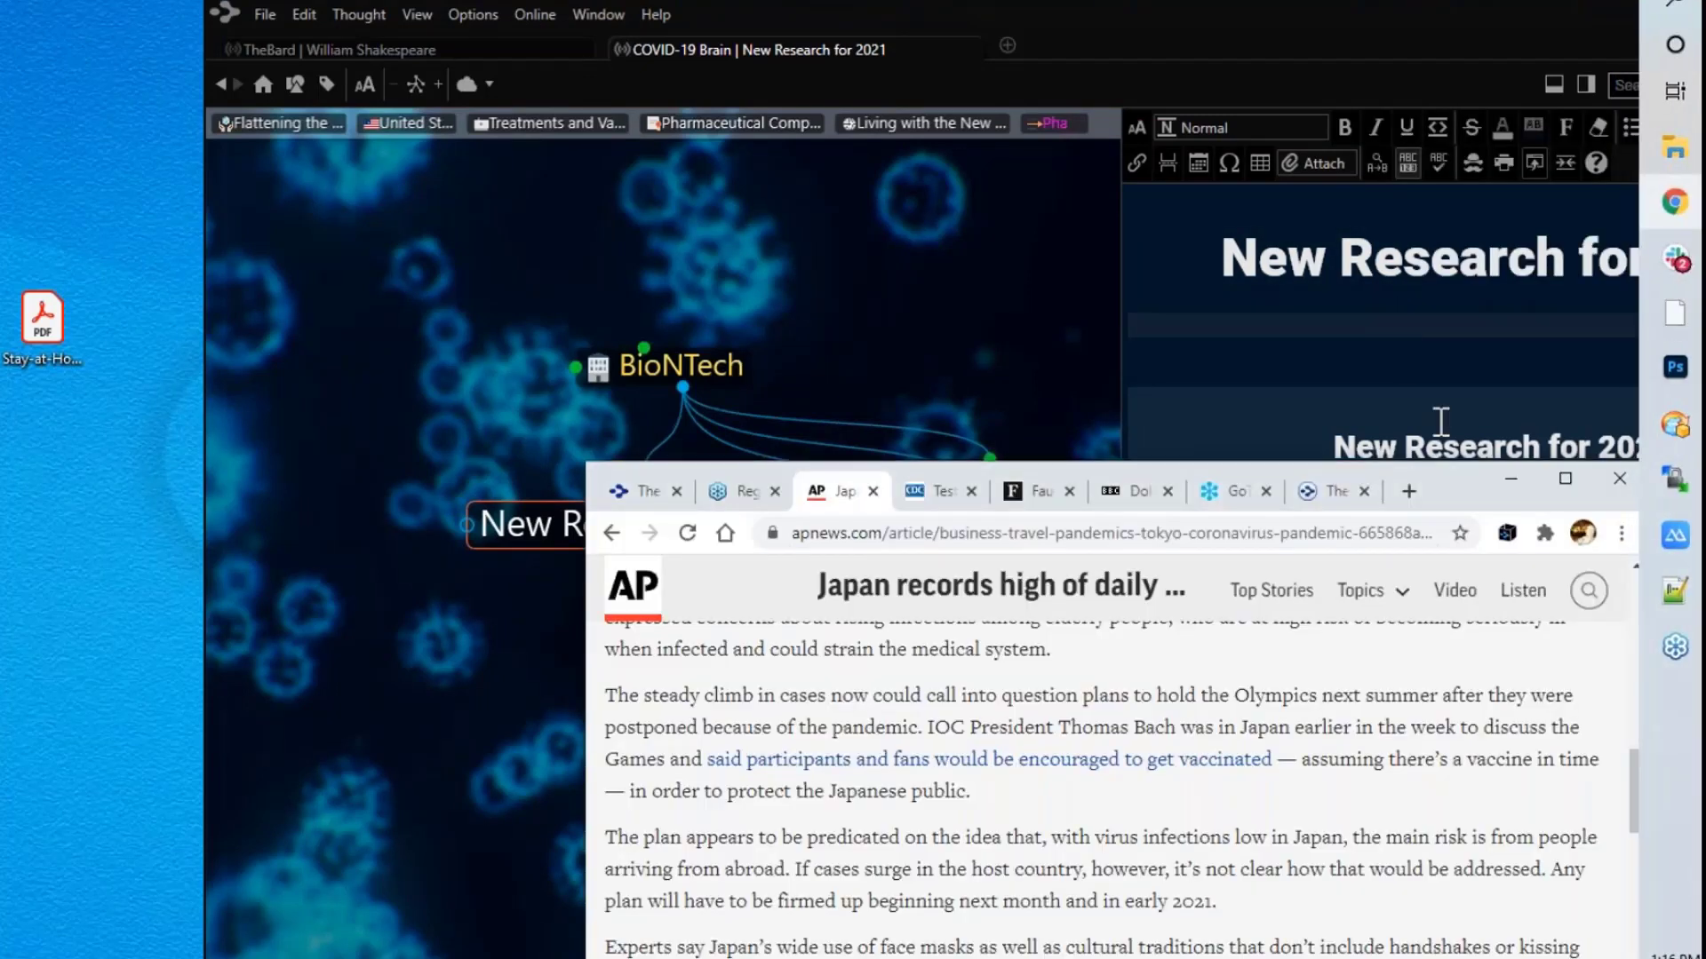
pyautogui.moveTo(1447, 504); pyautogui.dragTo(892, 89)
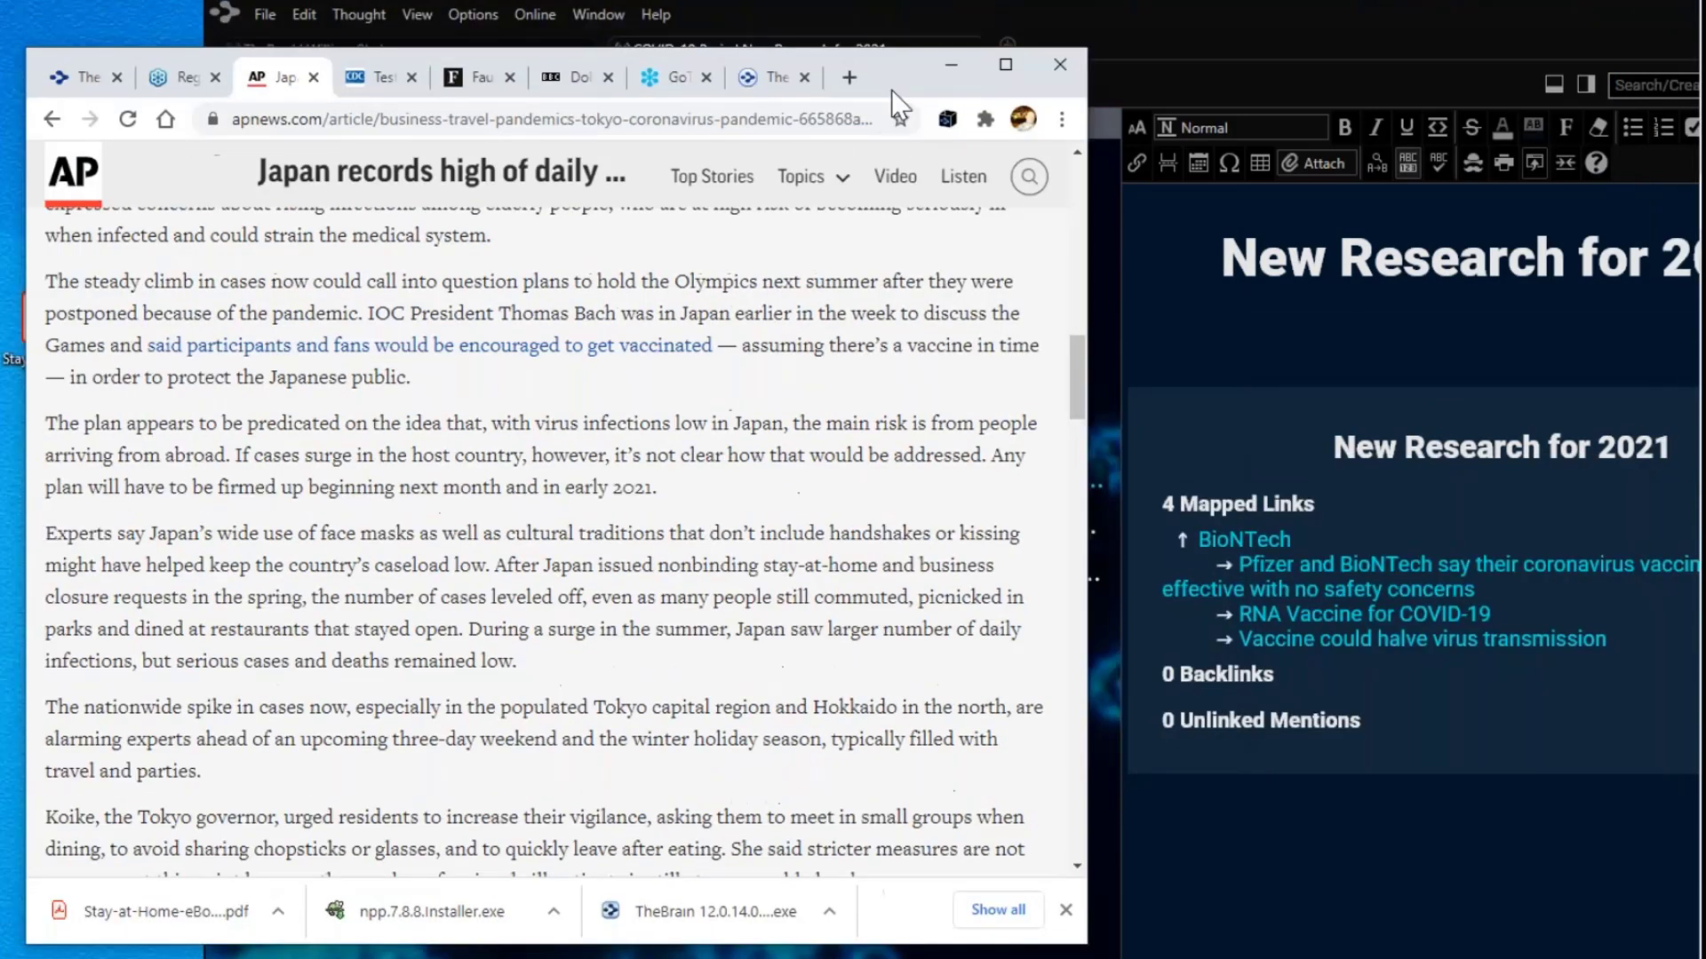
pyautogui.moveTo(1129, 9); pyautogui.dragTo(1175, 4)
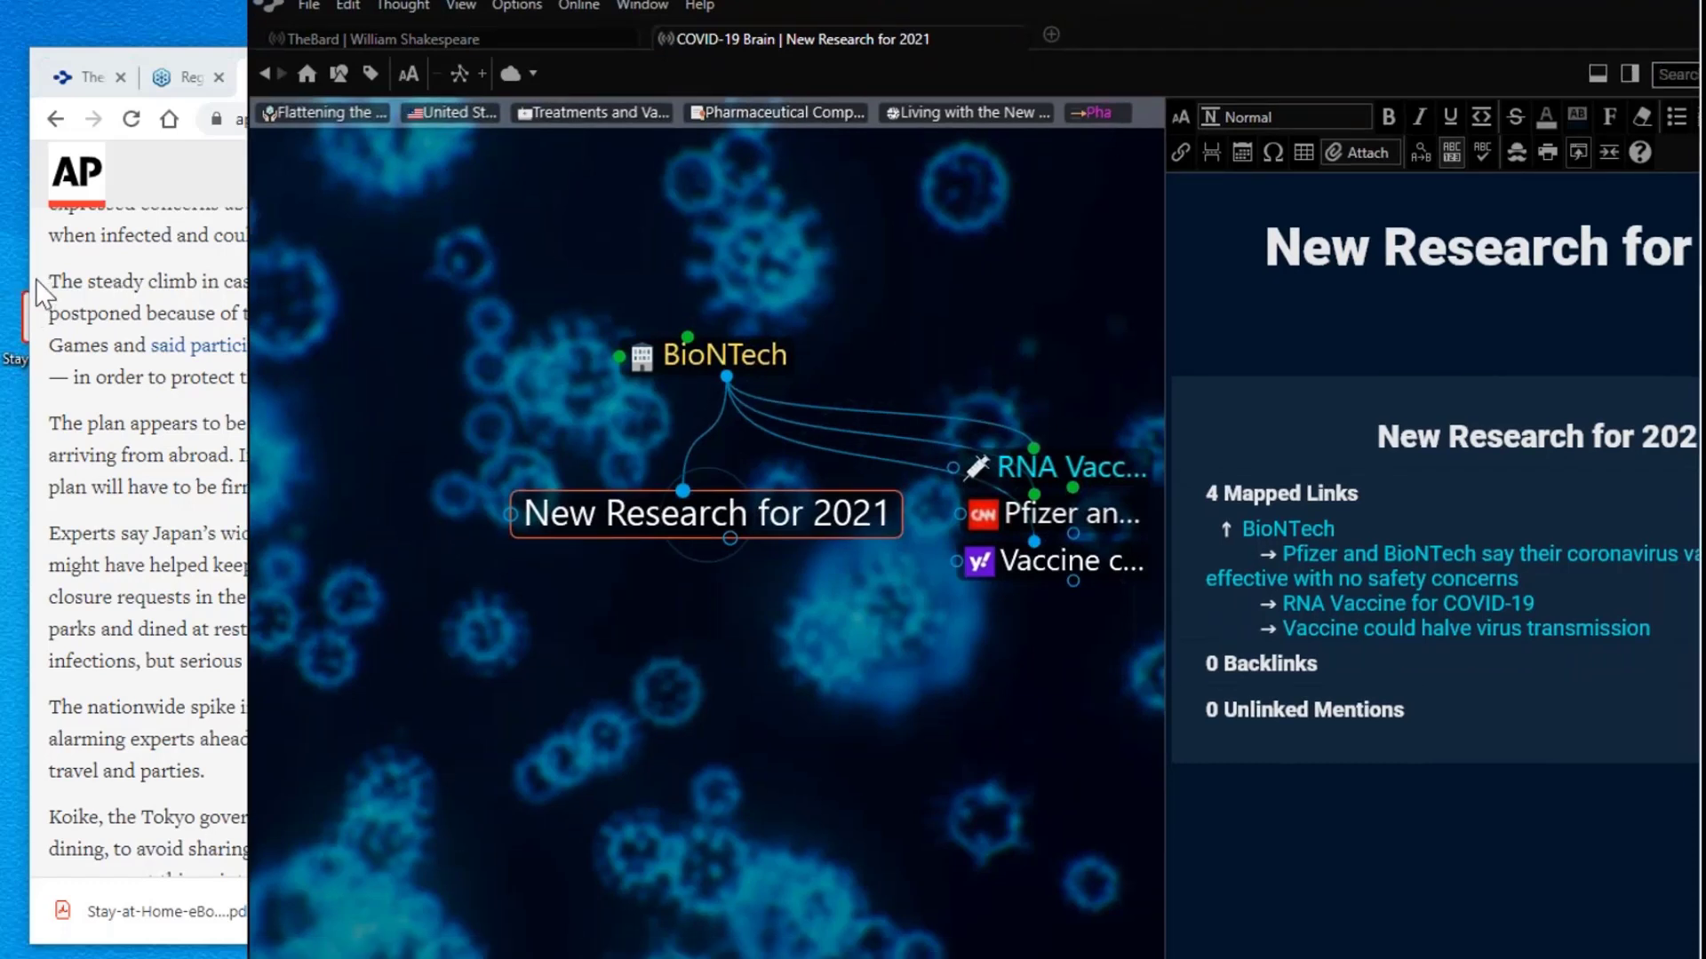
pyautogui.click(160, 55)
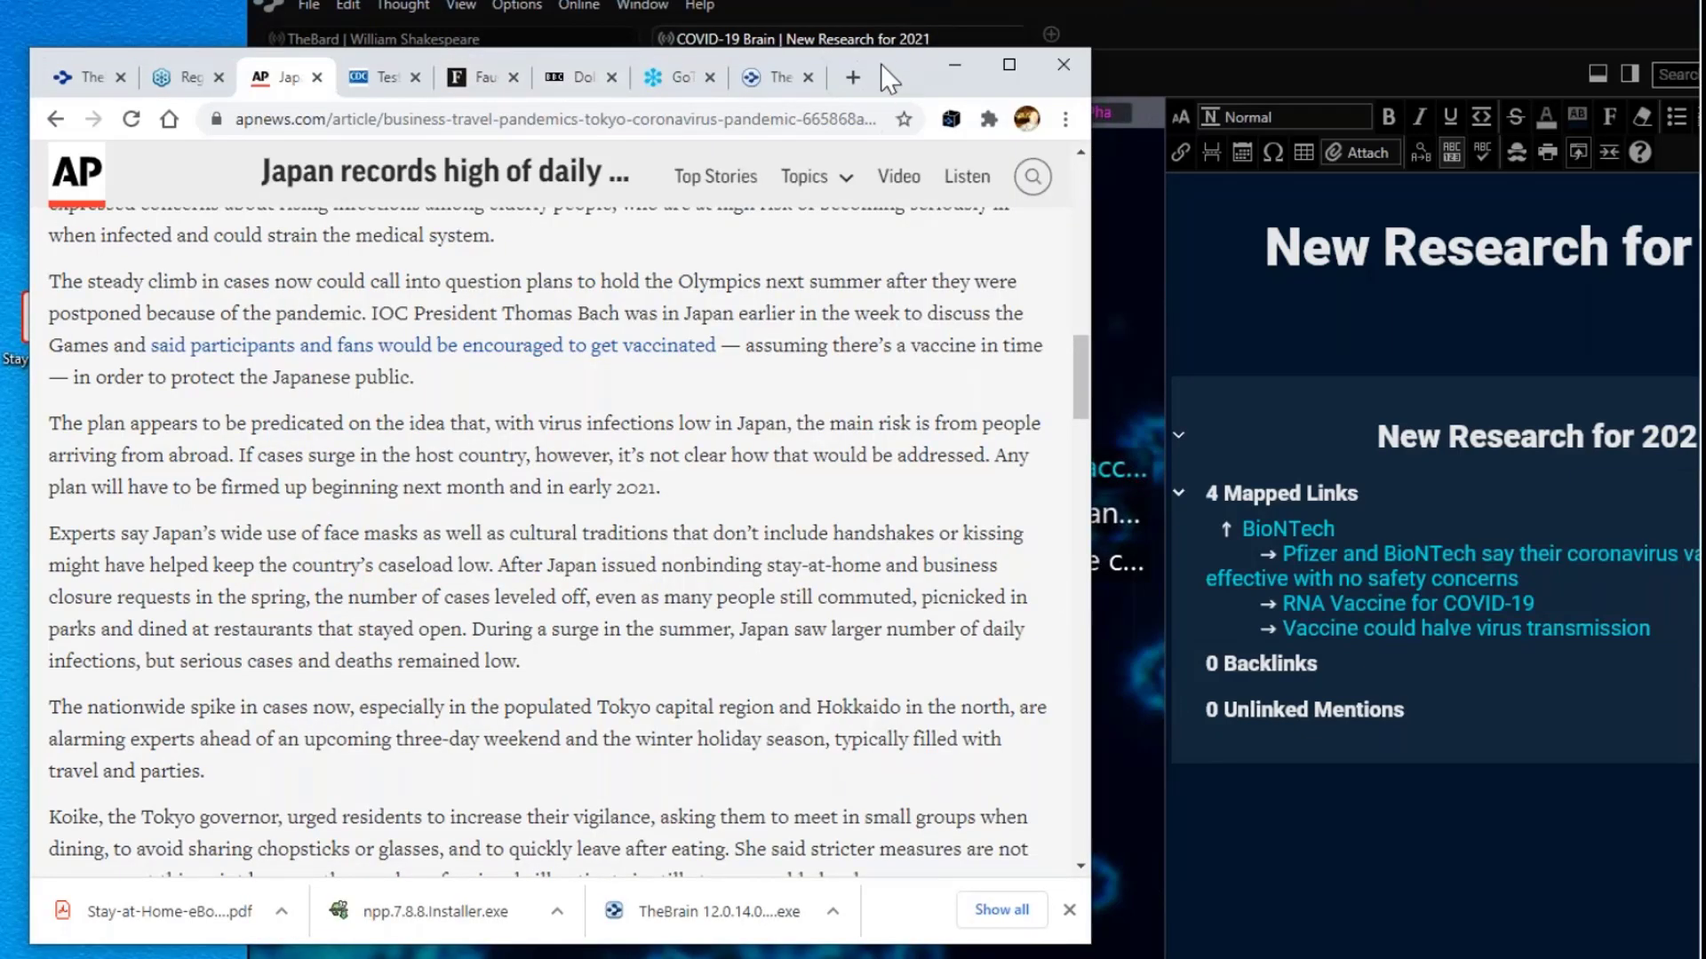
pyautogui.moveTo(881, 62); pyautogui.dragTo(842, 31)
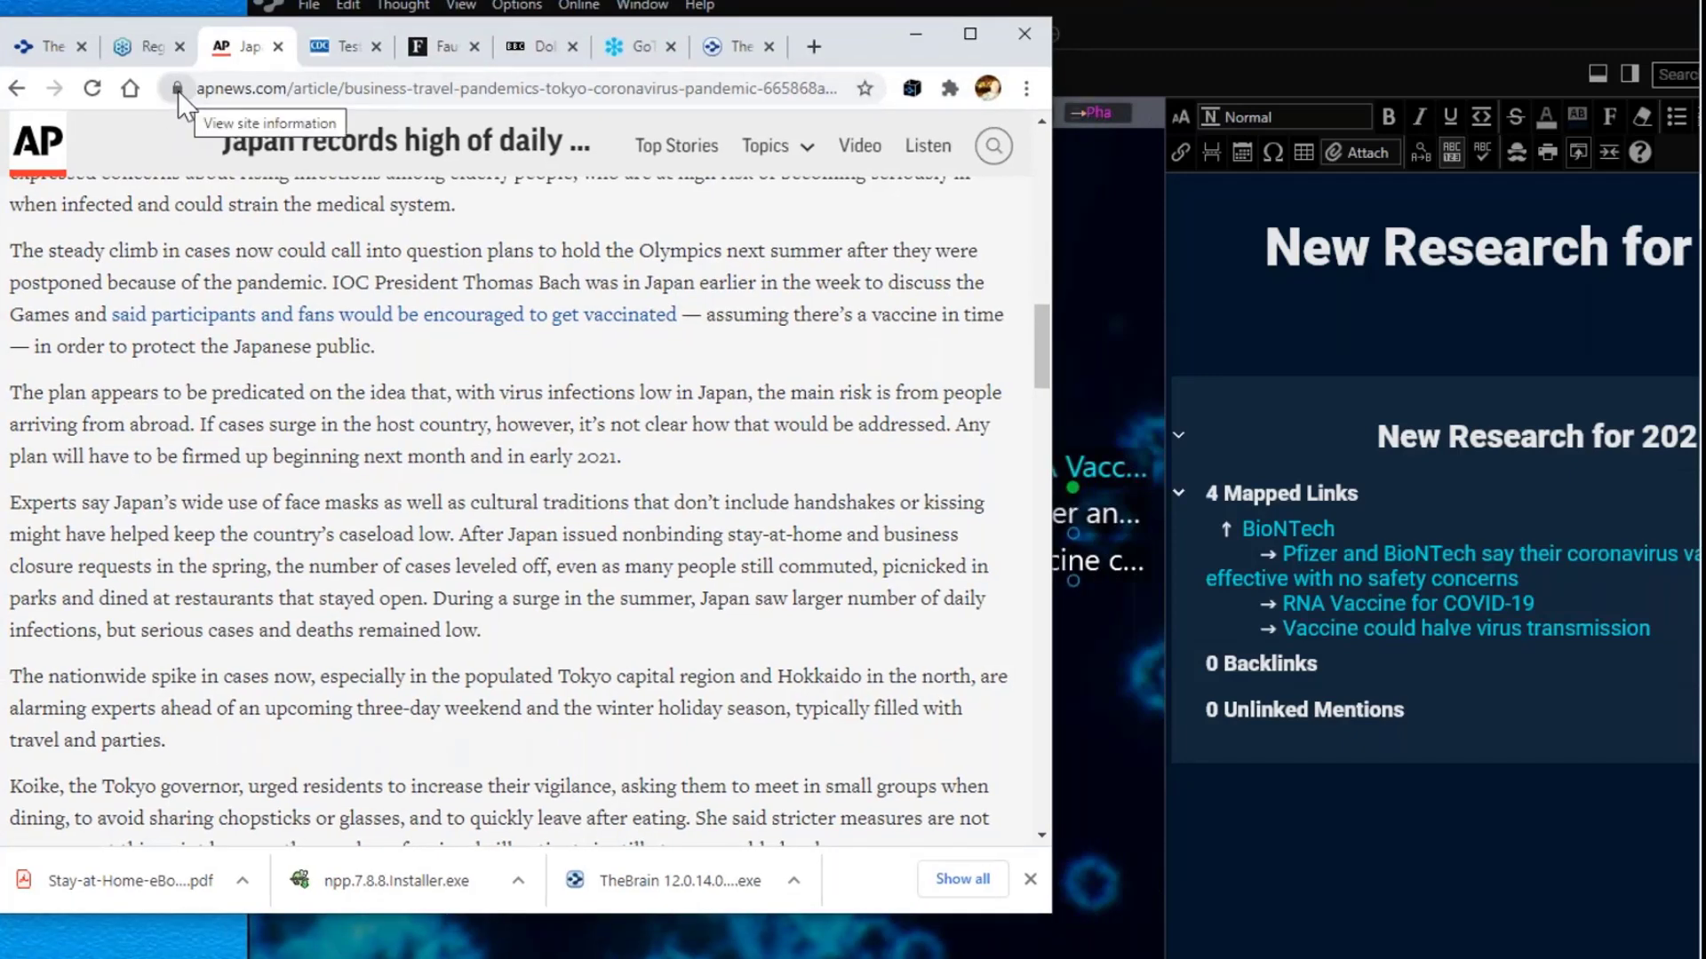
pyautogui.moveTo(178, 90); pyautogui.dragTo(1095, 858)
pyautogui.click(1094, 858)
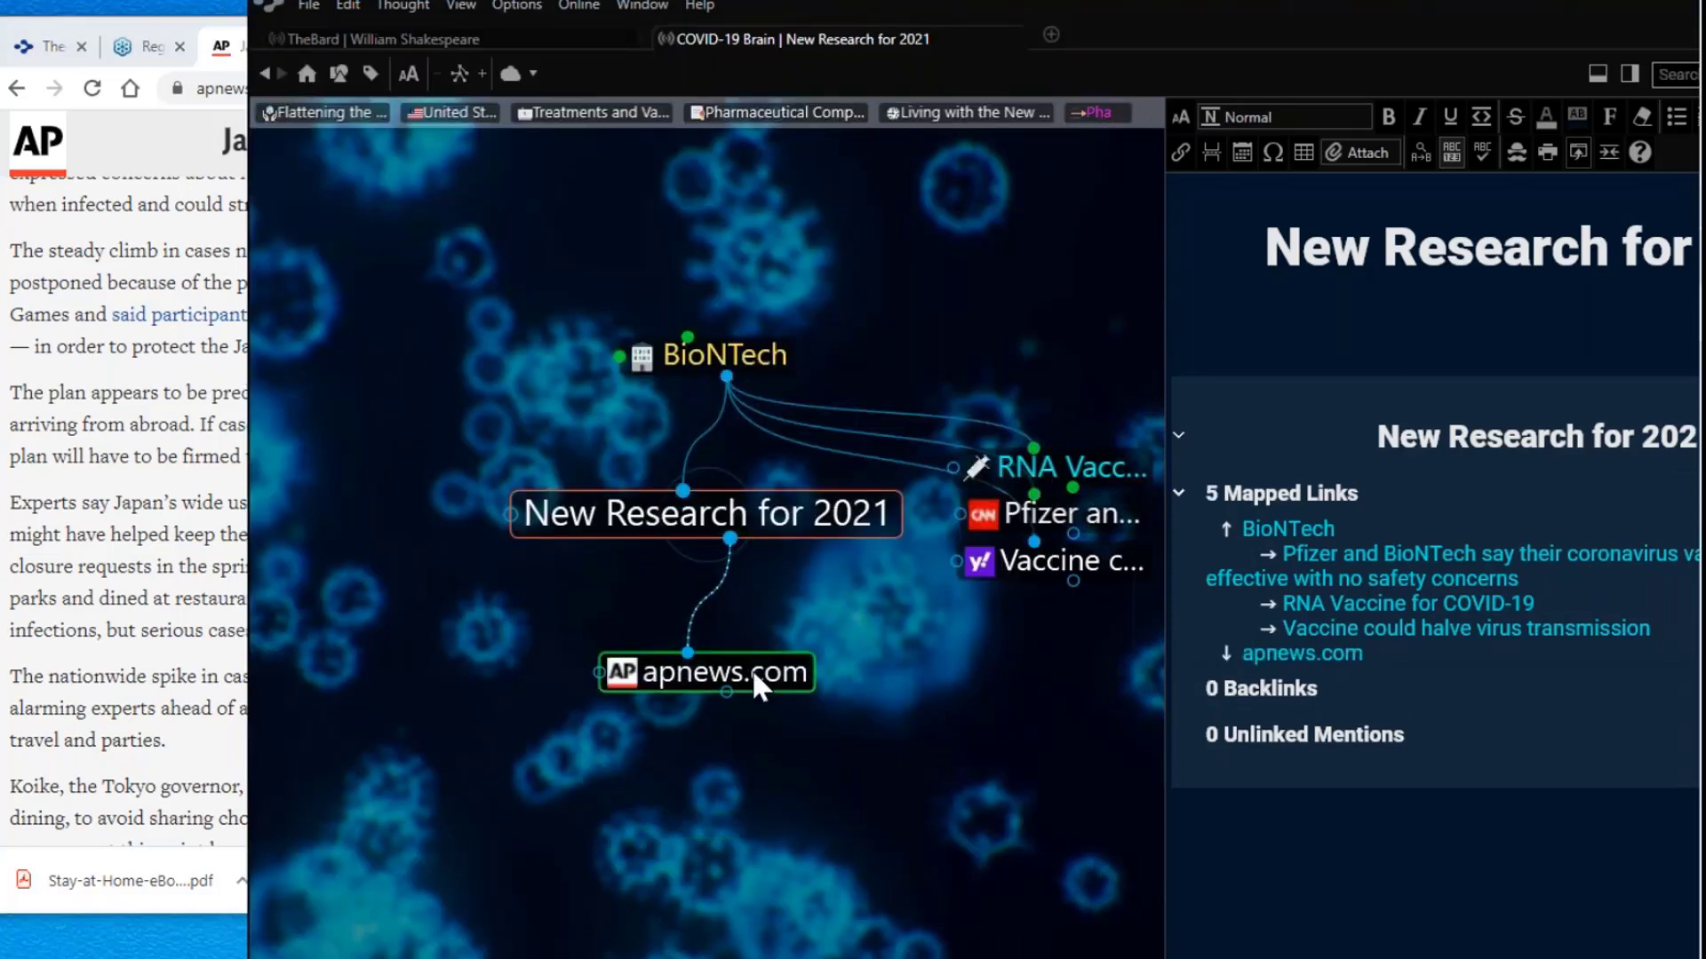
# Step: Activate the apnews.com thought and open its name for editing
pyautogui.click(754, 677)
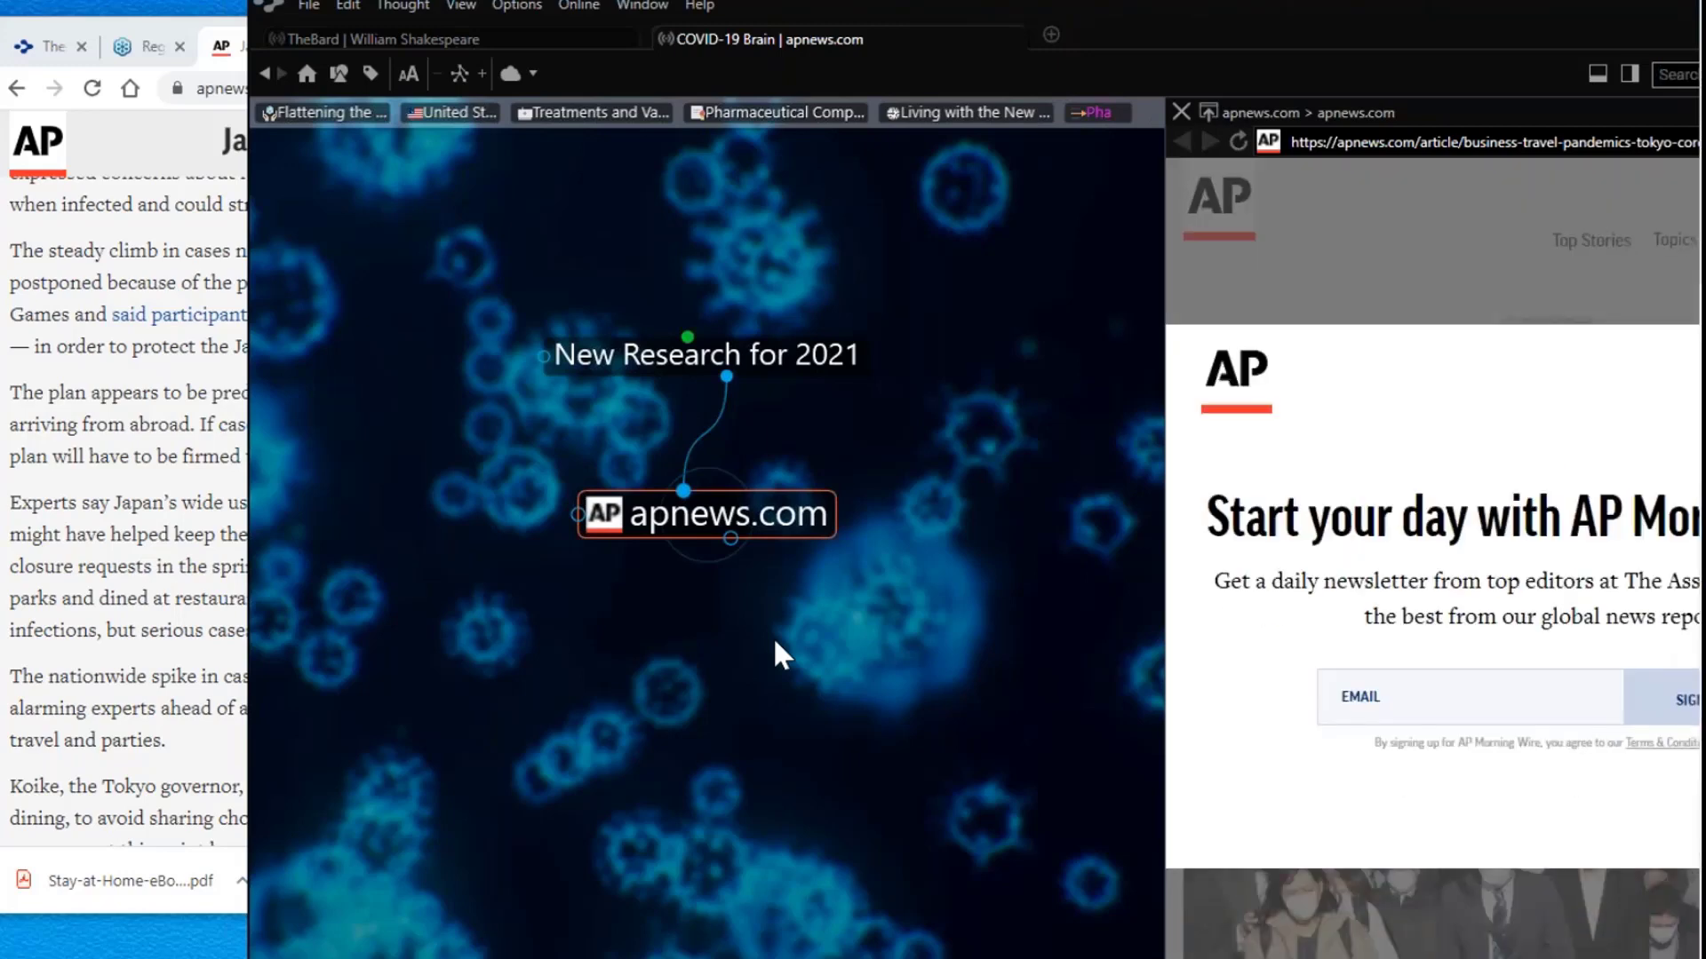
pyautogui.click(769, 517)
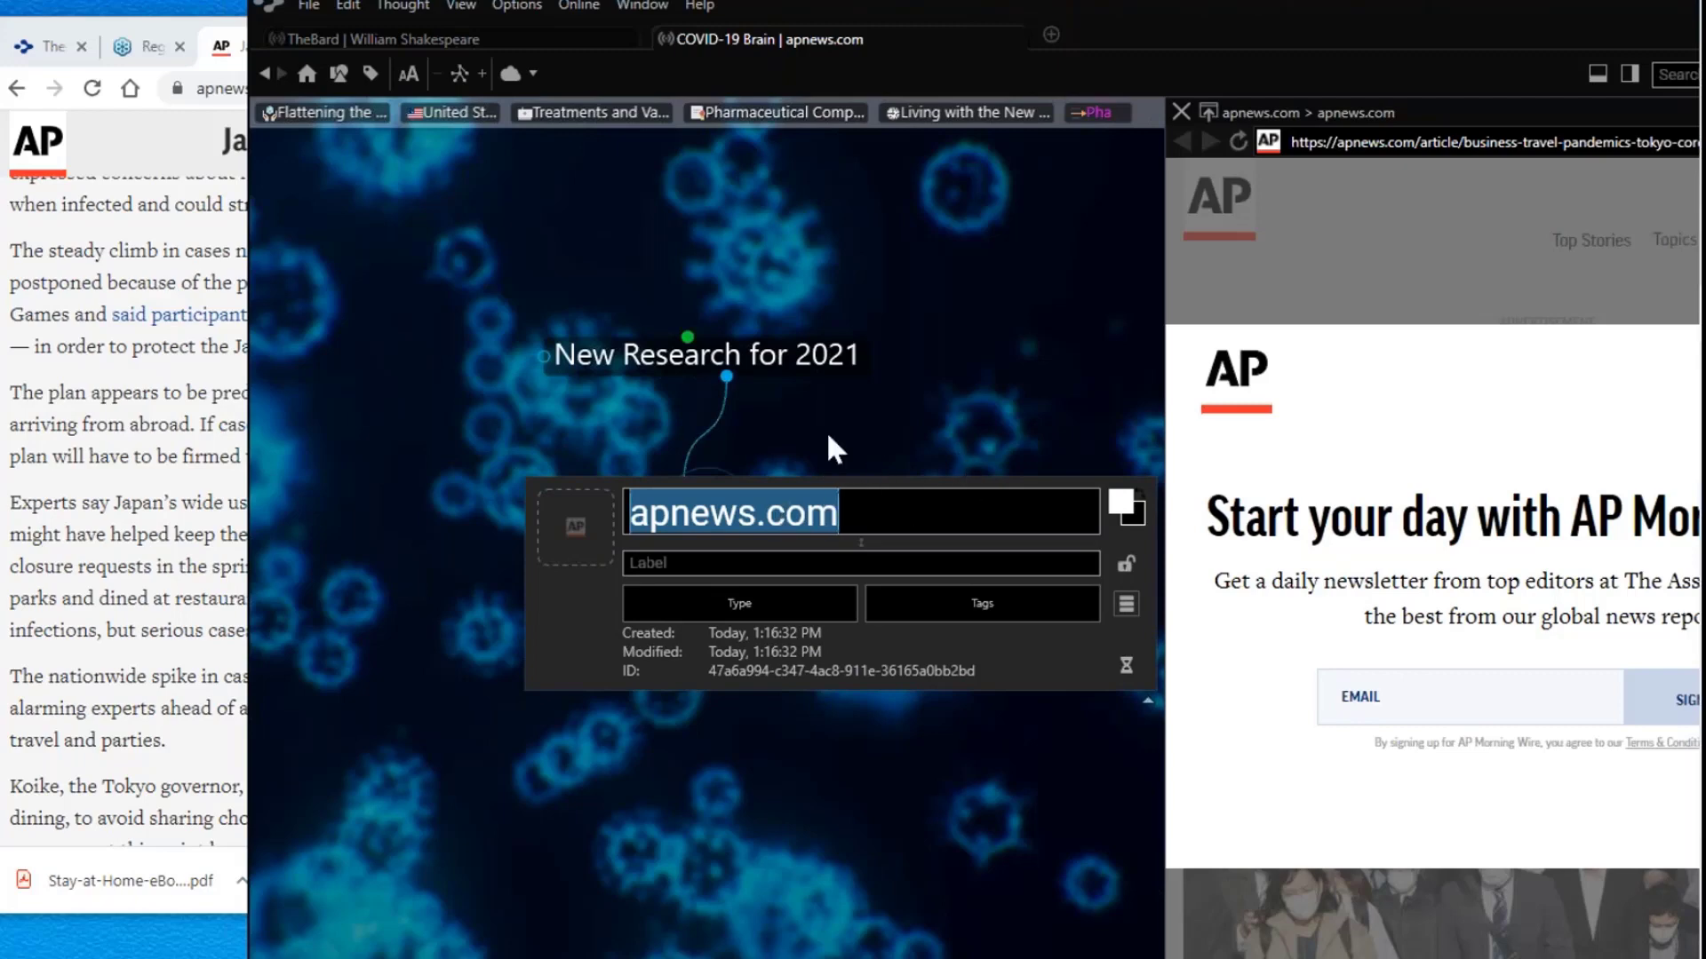
# Step: Rename the apnews.com thought to 'Japan new record high'
pyautogui.click(180, 391)
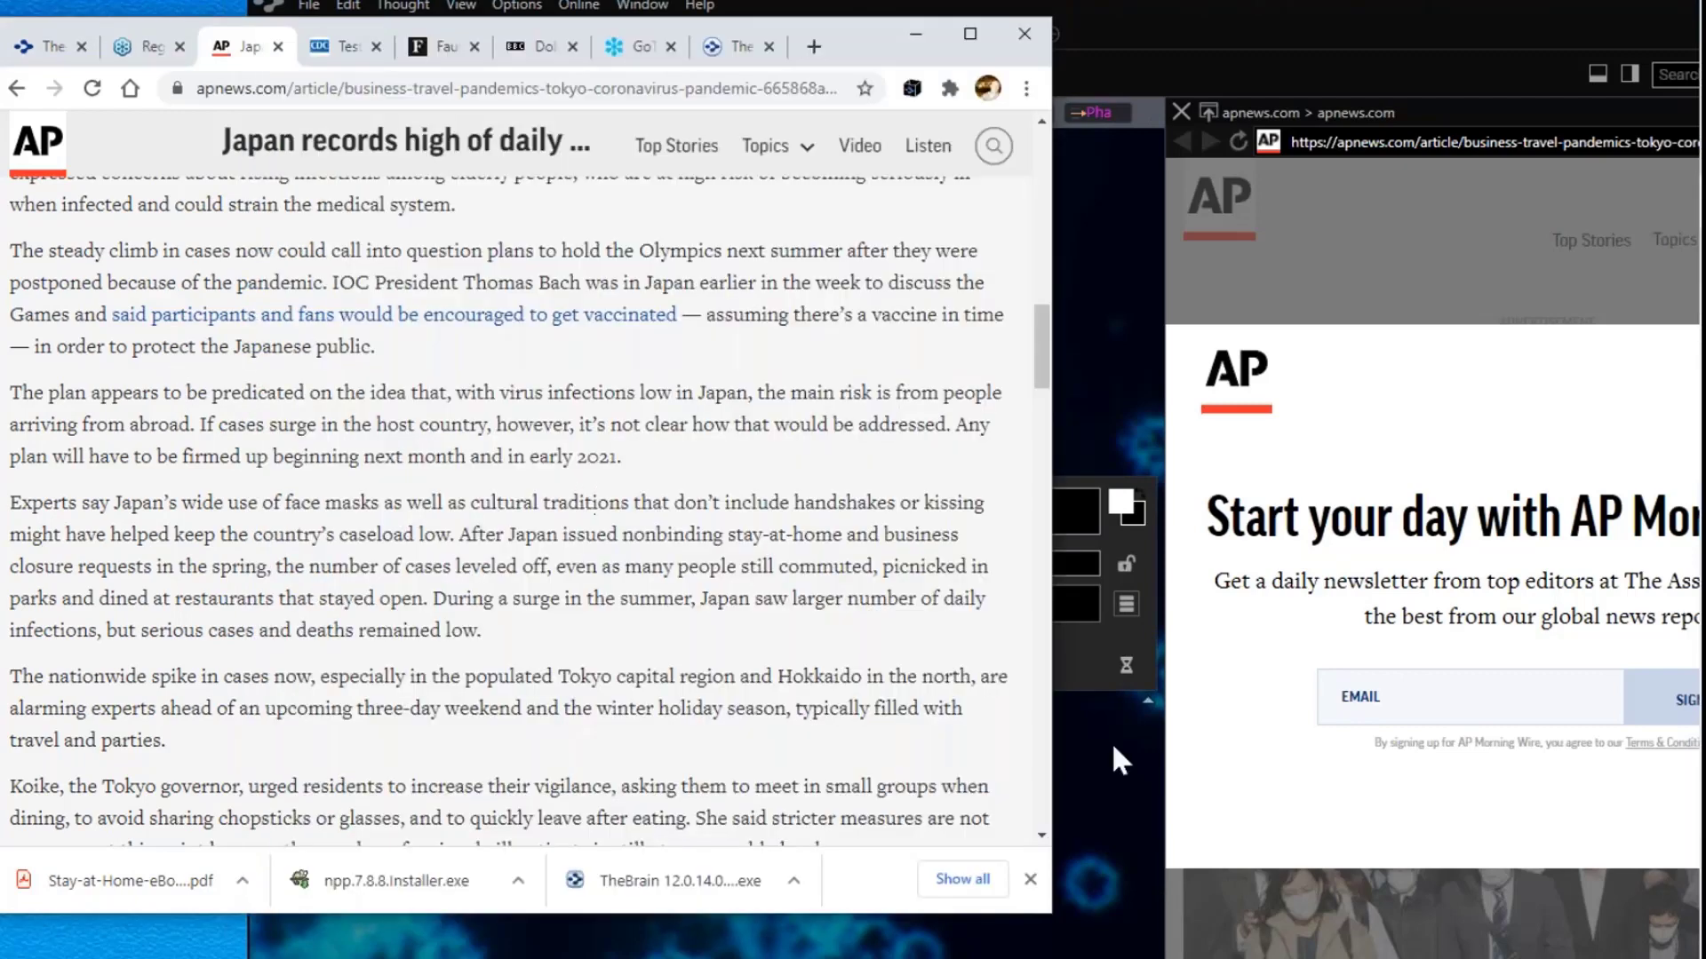
pyautogui.click(1126, 851)
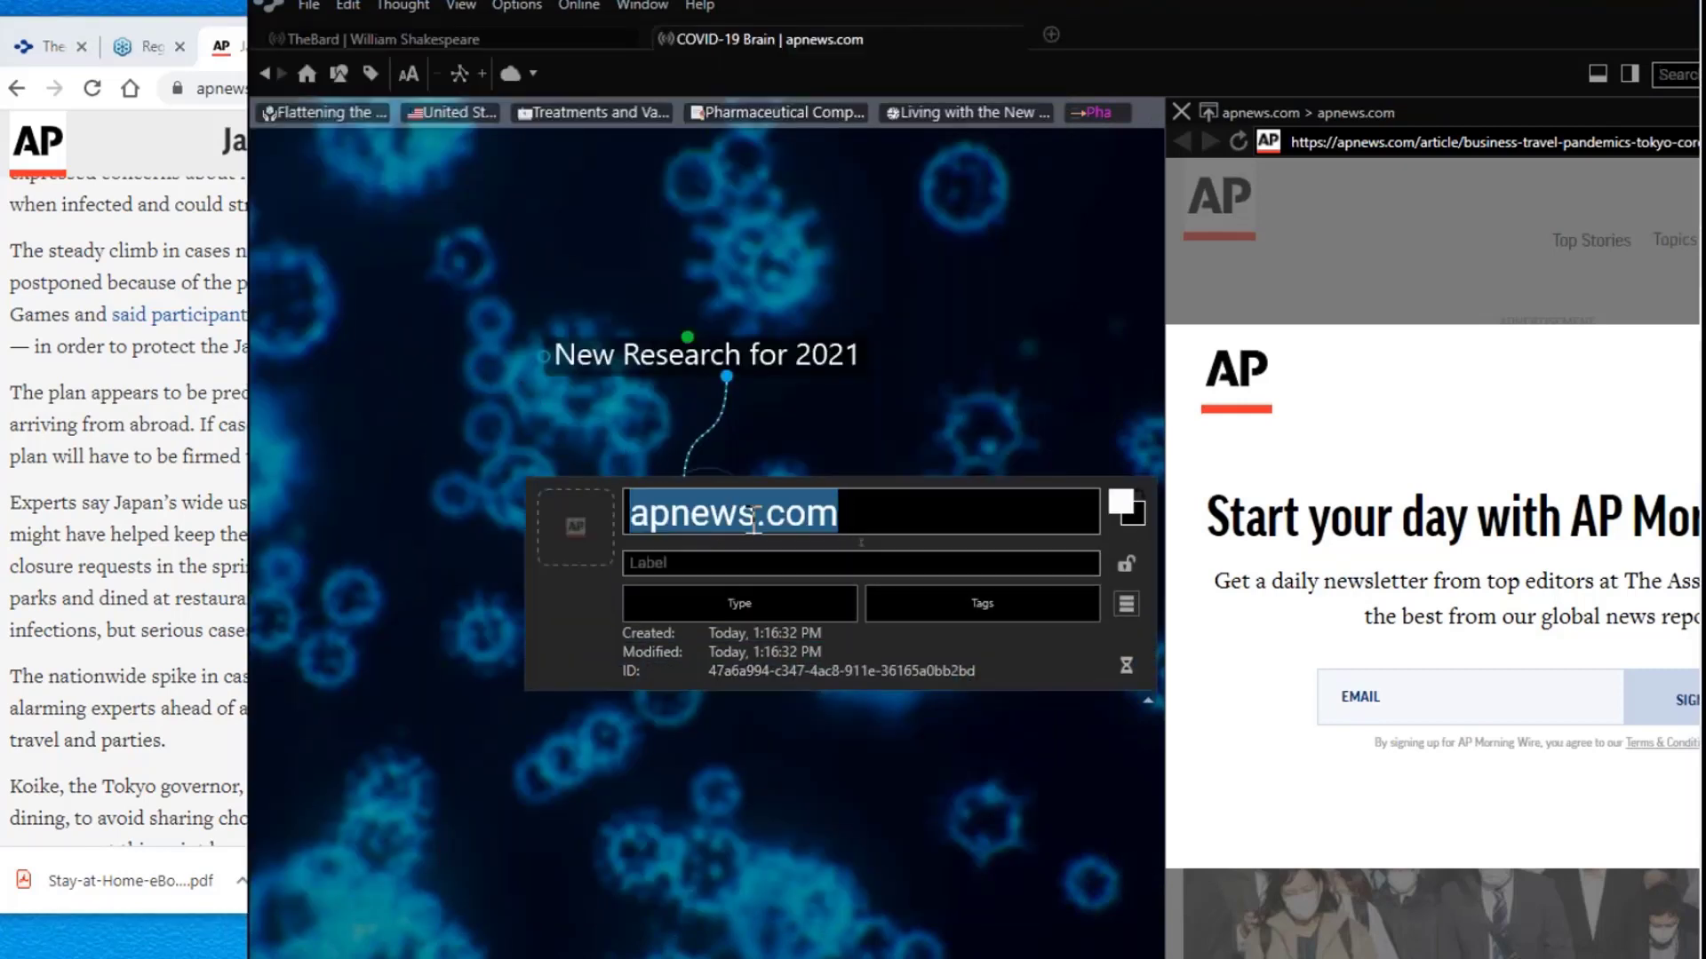
pyautogui.write('Japp')
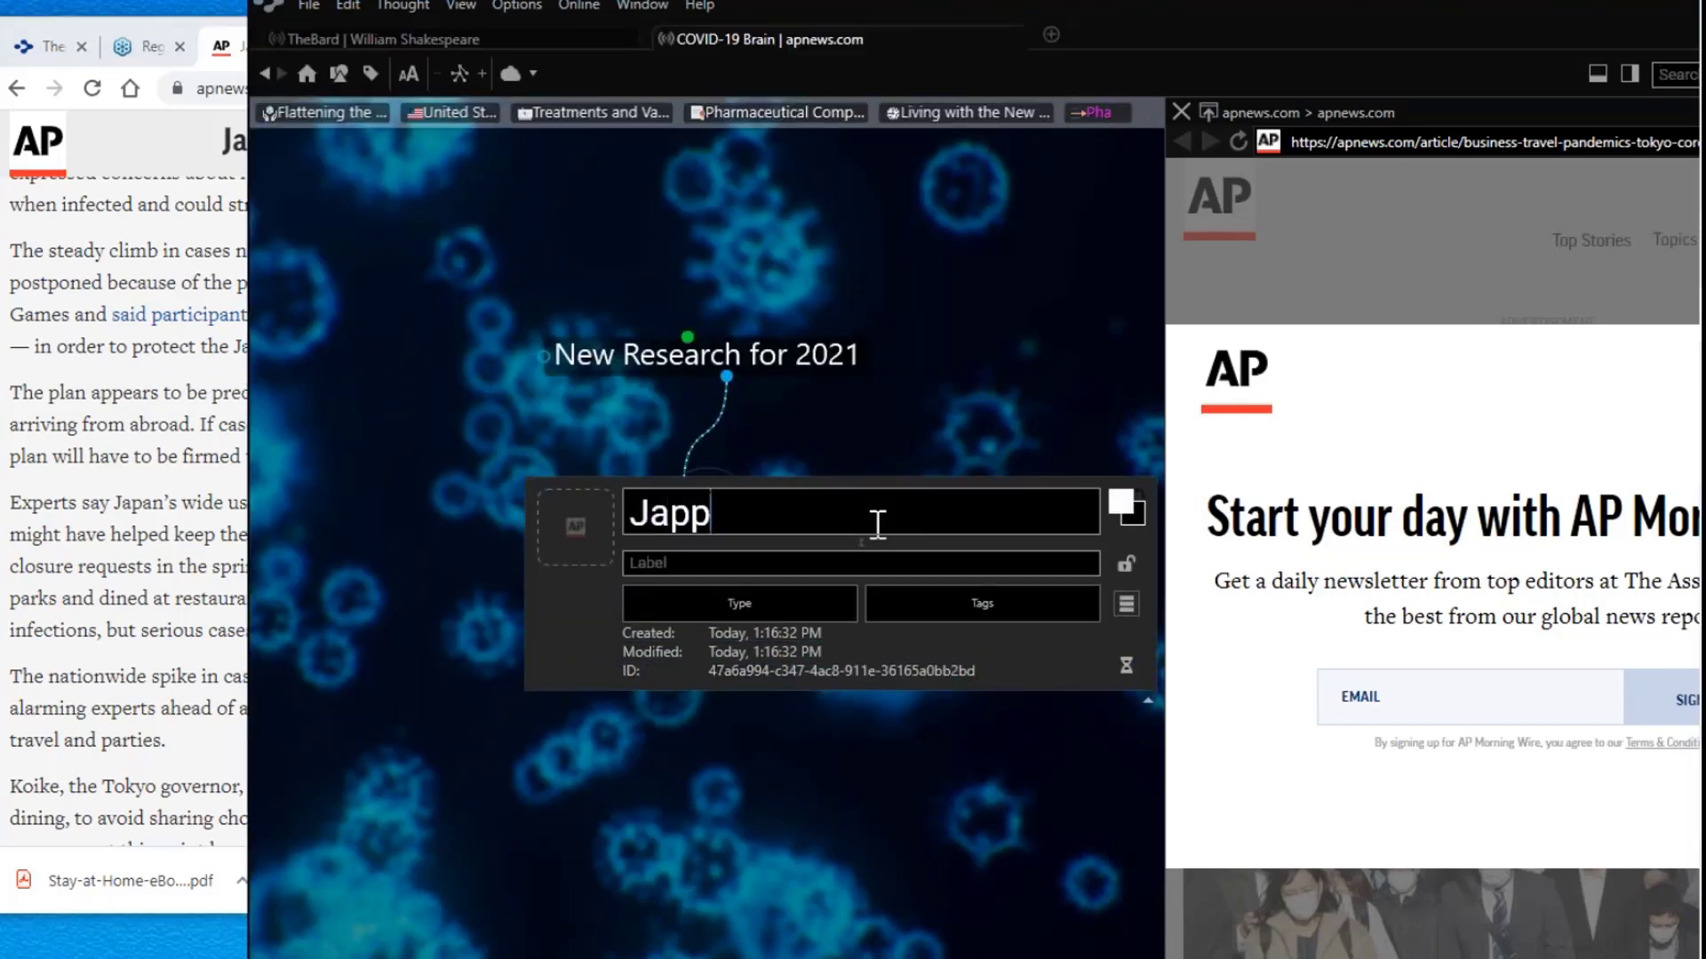
pyautogui.press('BackSpace')
pyautogui.write('an new r')
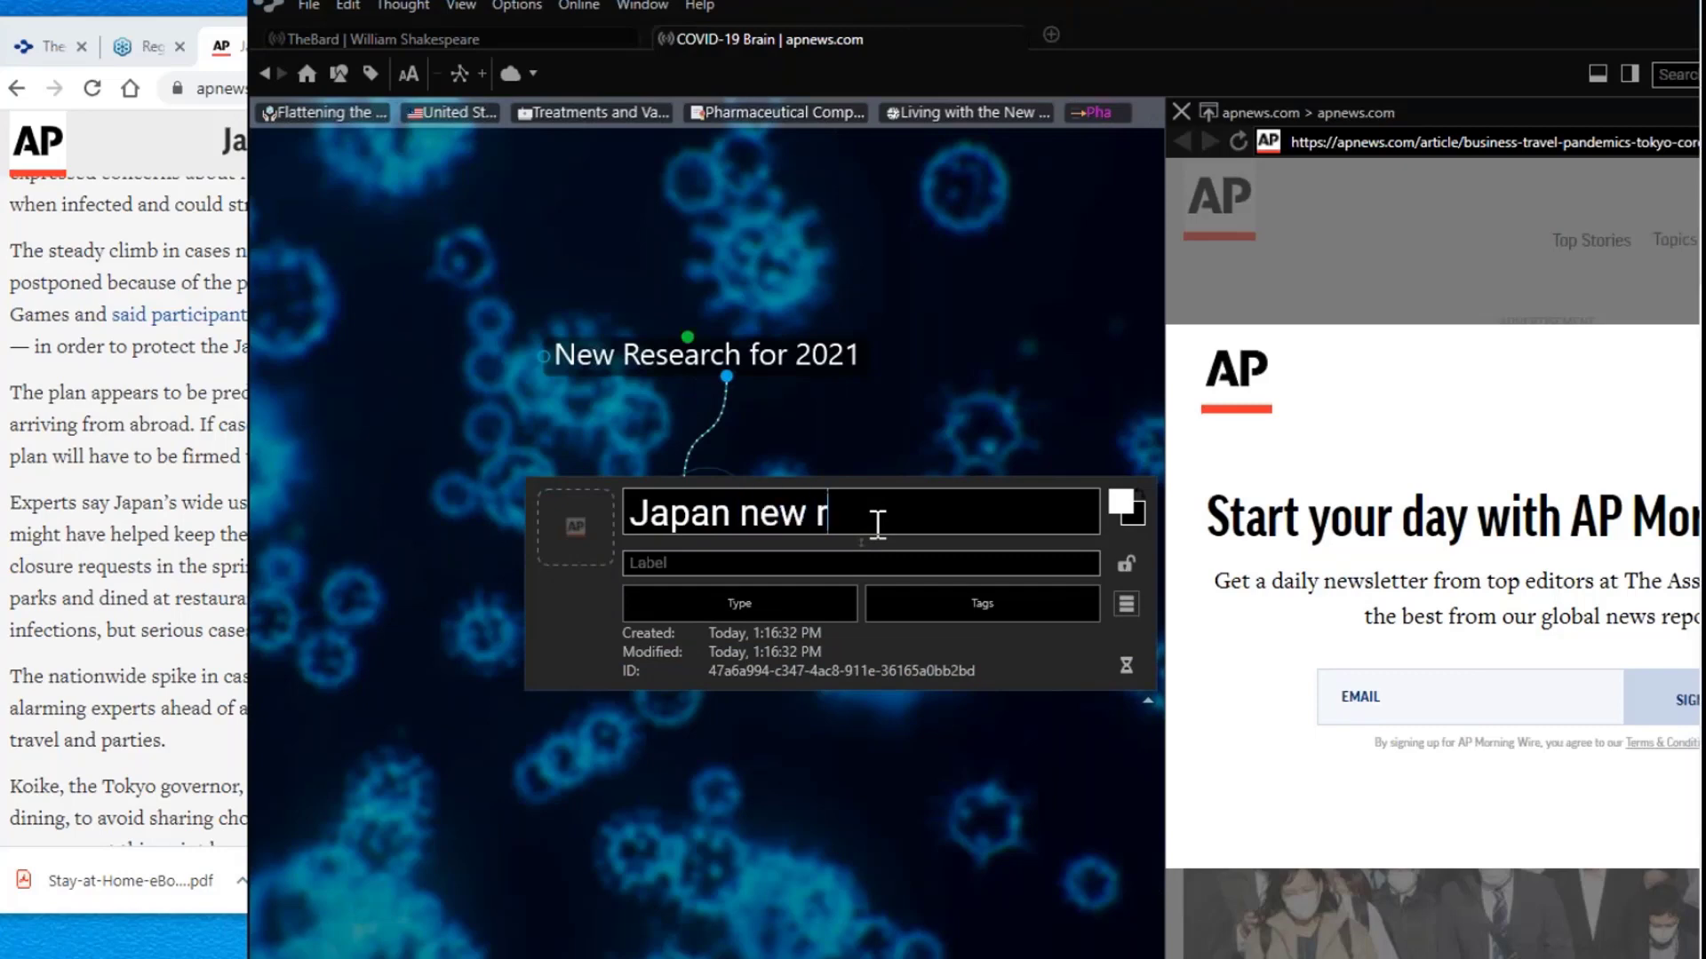
pyautogui.write('ecord hi')
pyautogui.write('gh')
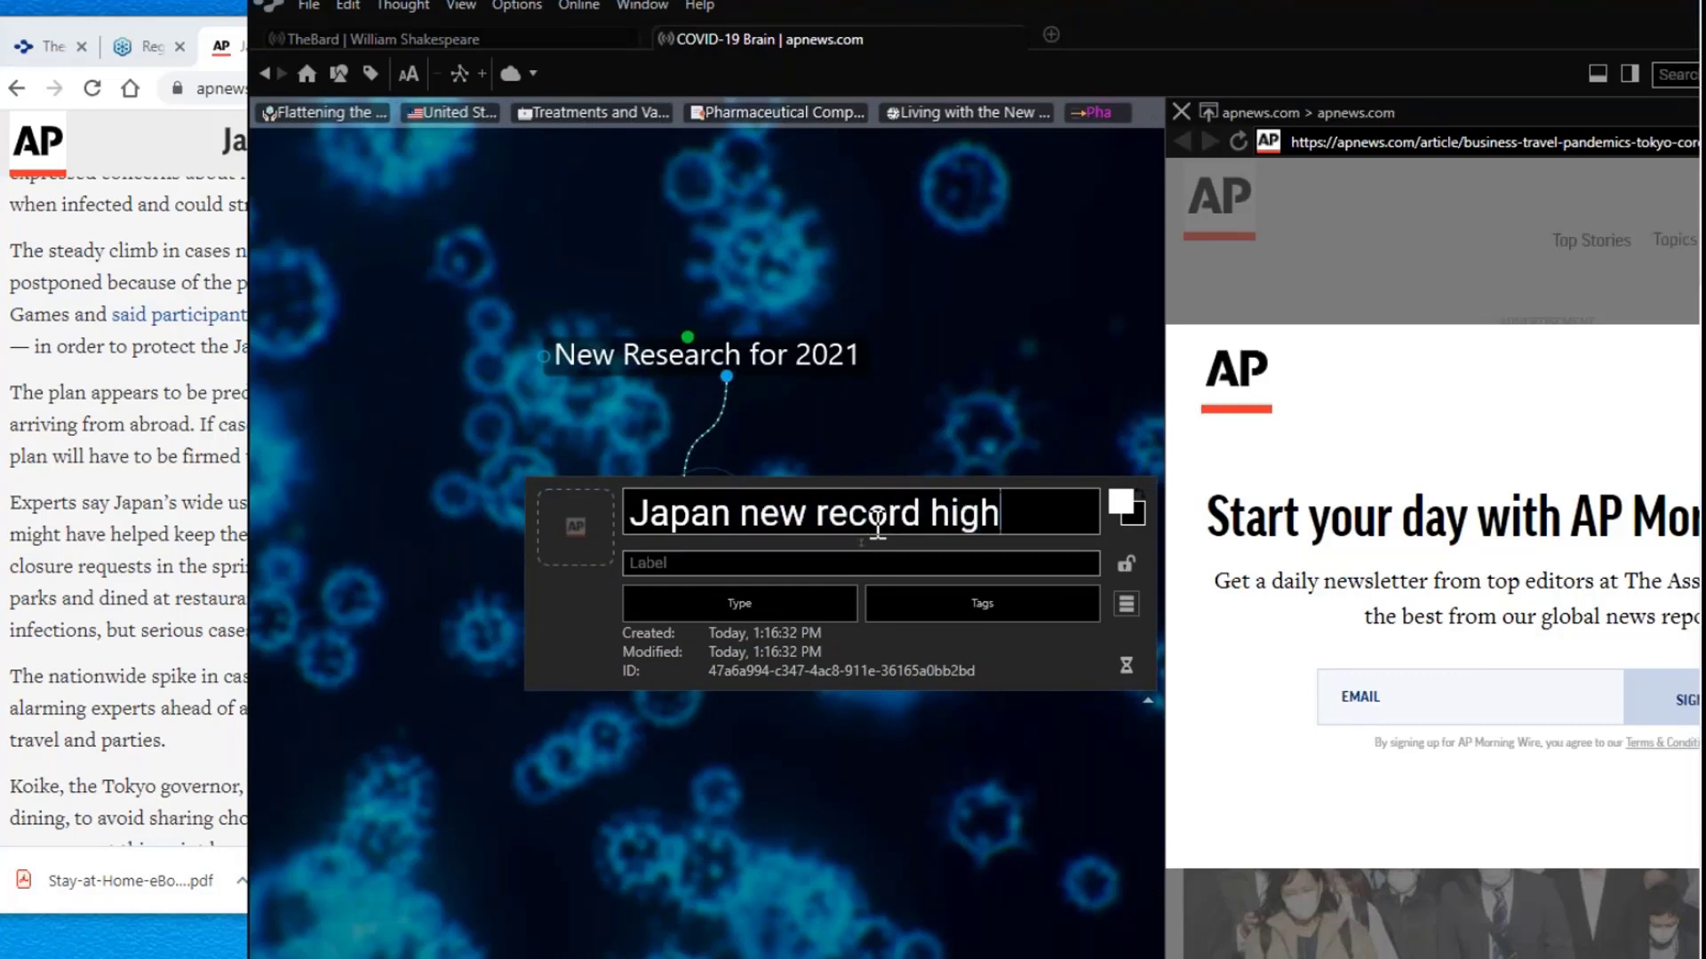
pyautogui.press('Return')
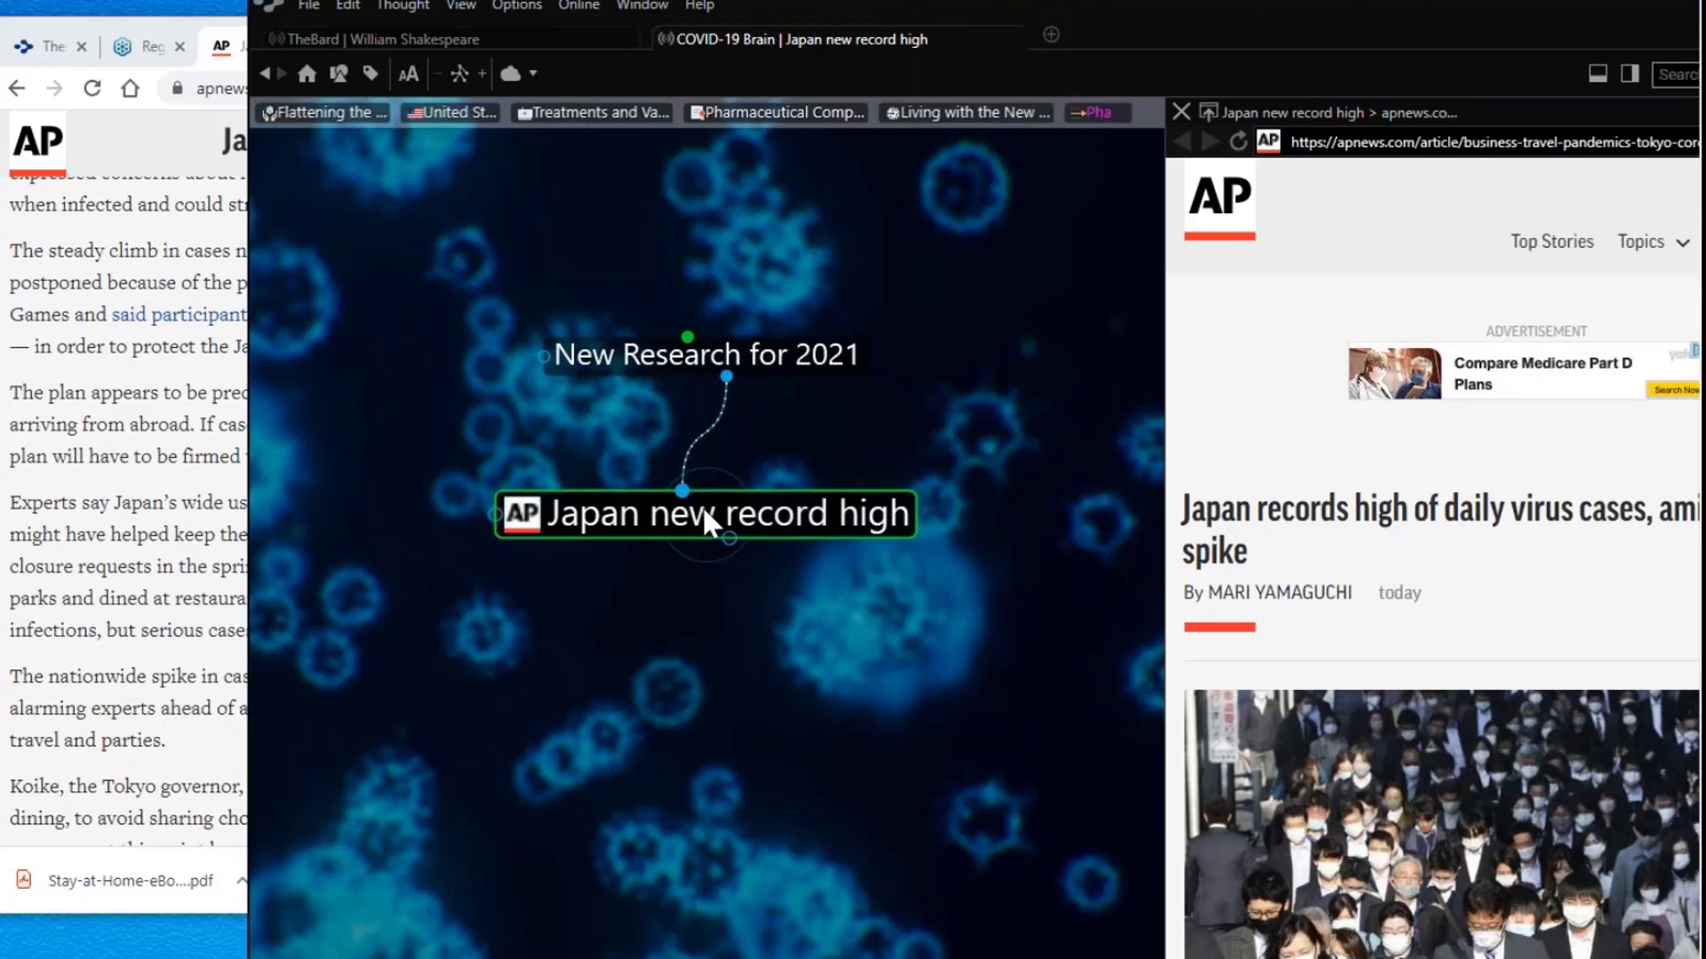
# Step: Link Japan new record high to the existing Japan thought, then refocus New Research for 2021
pyautogui.moveTo(681, 491); pyautogui.dragTo(465, 437)
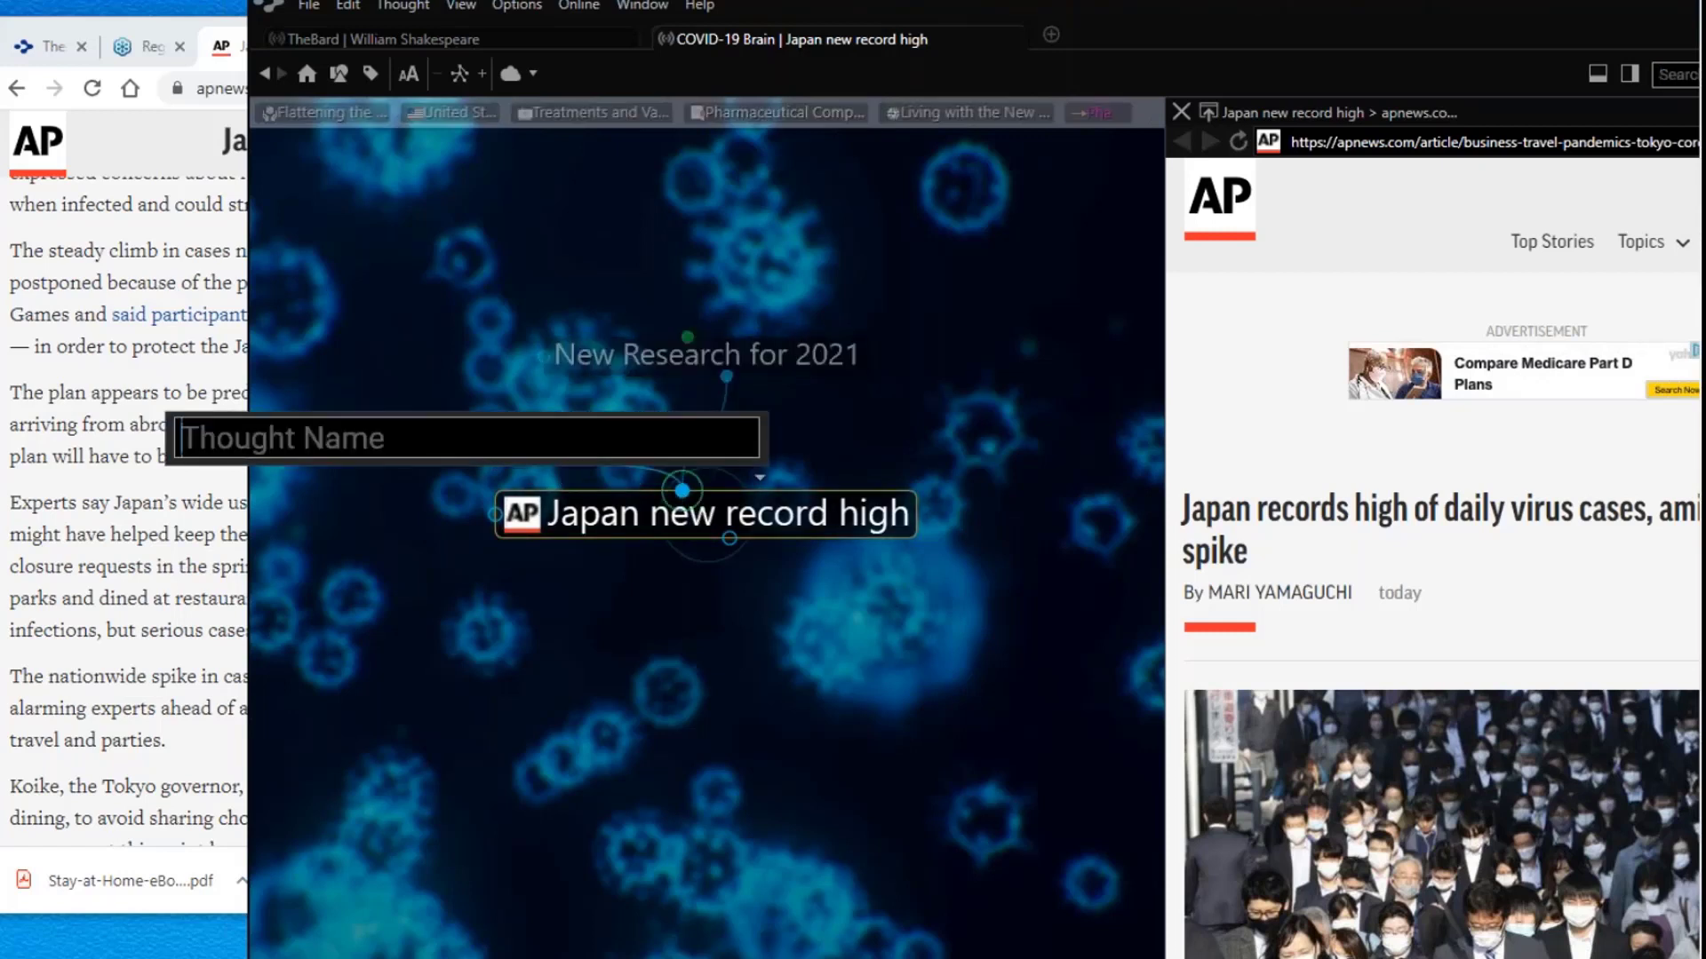
pyautogui.write('Ja')
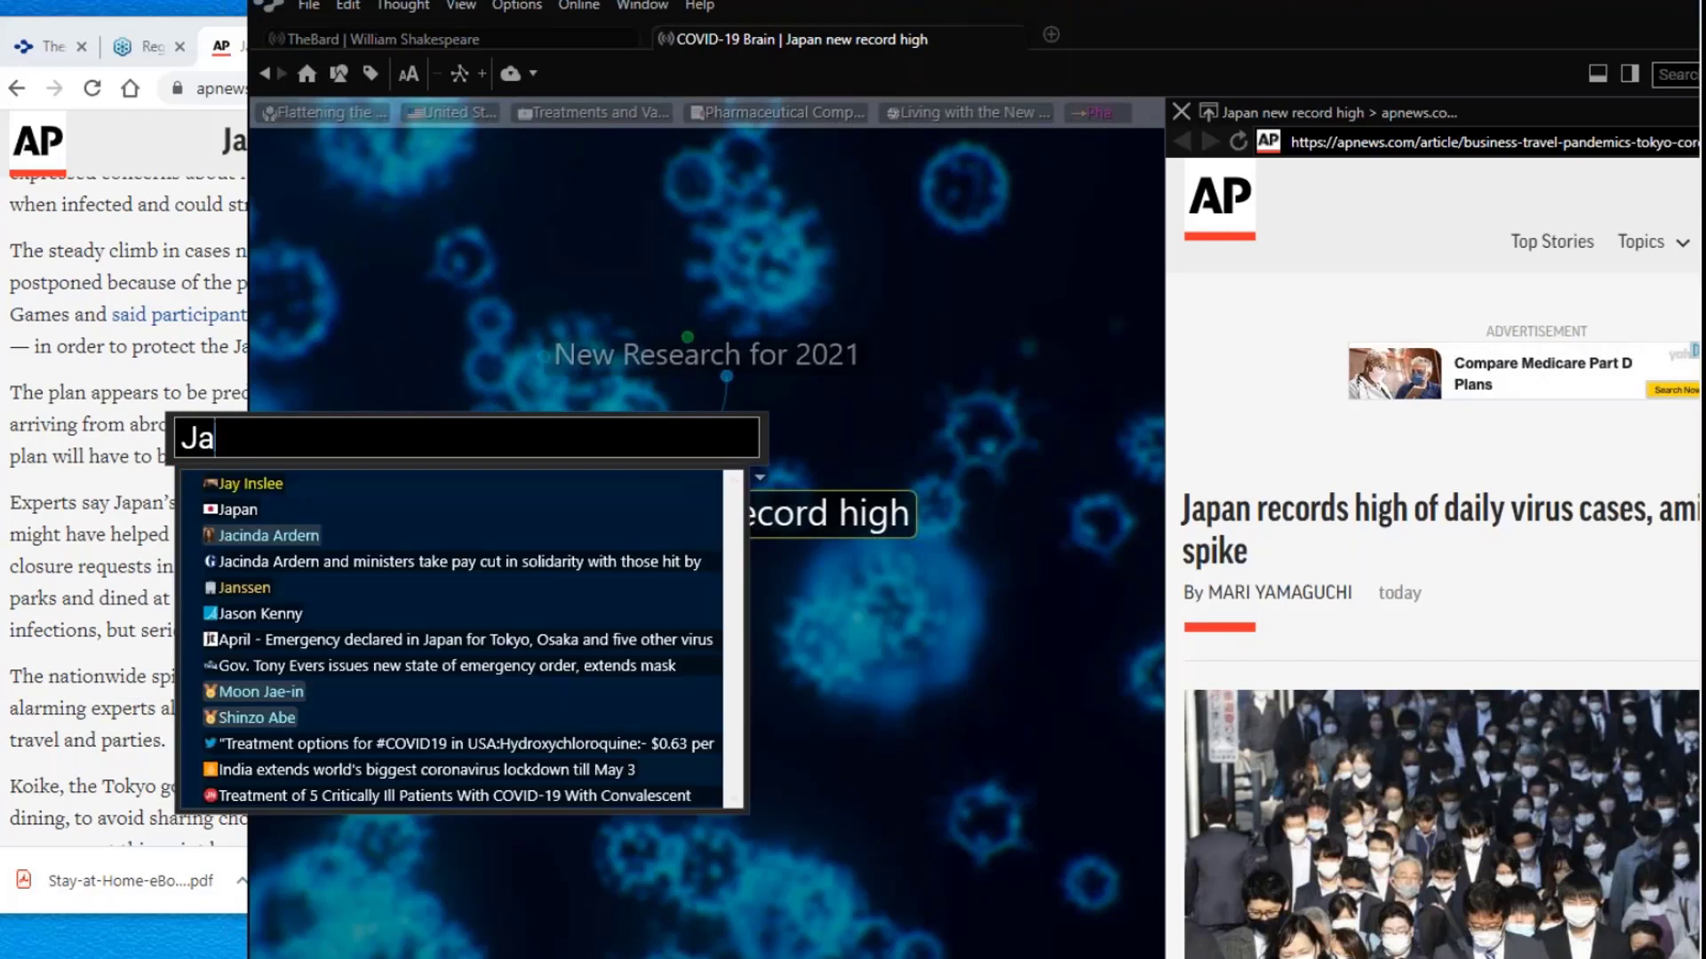
pyautogui.write('p')
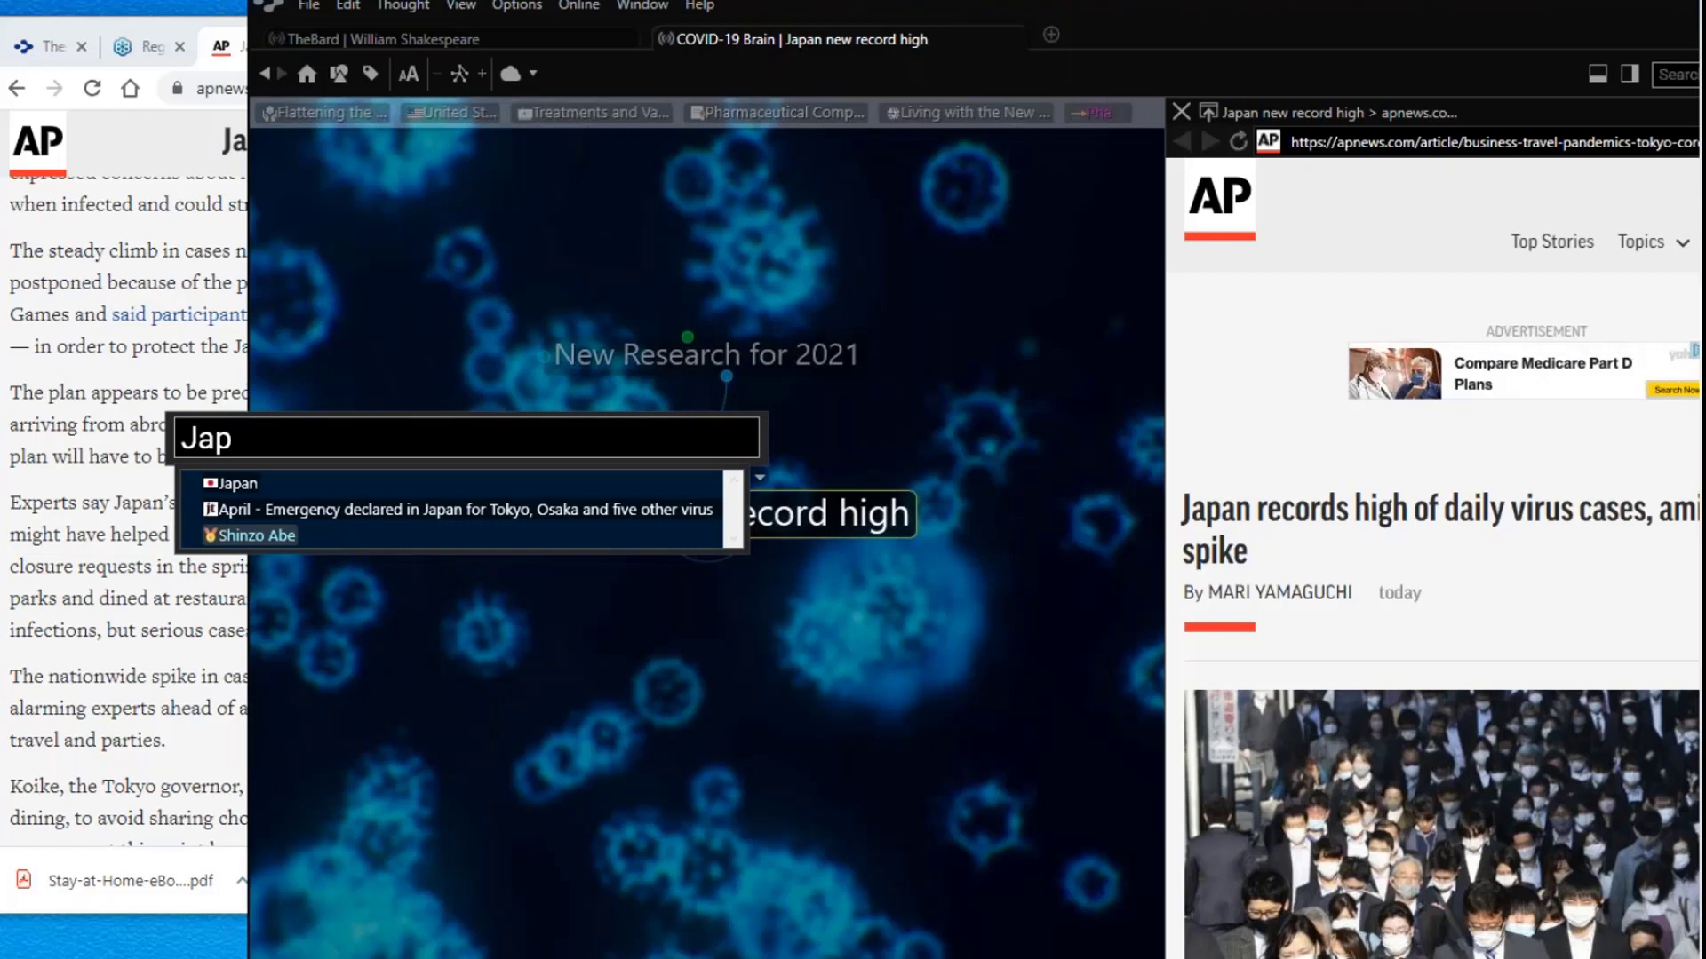
pyautogui.press('BackSpace')
pyautogui.press('BackSpace')
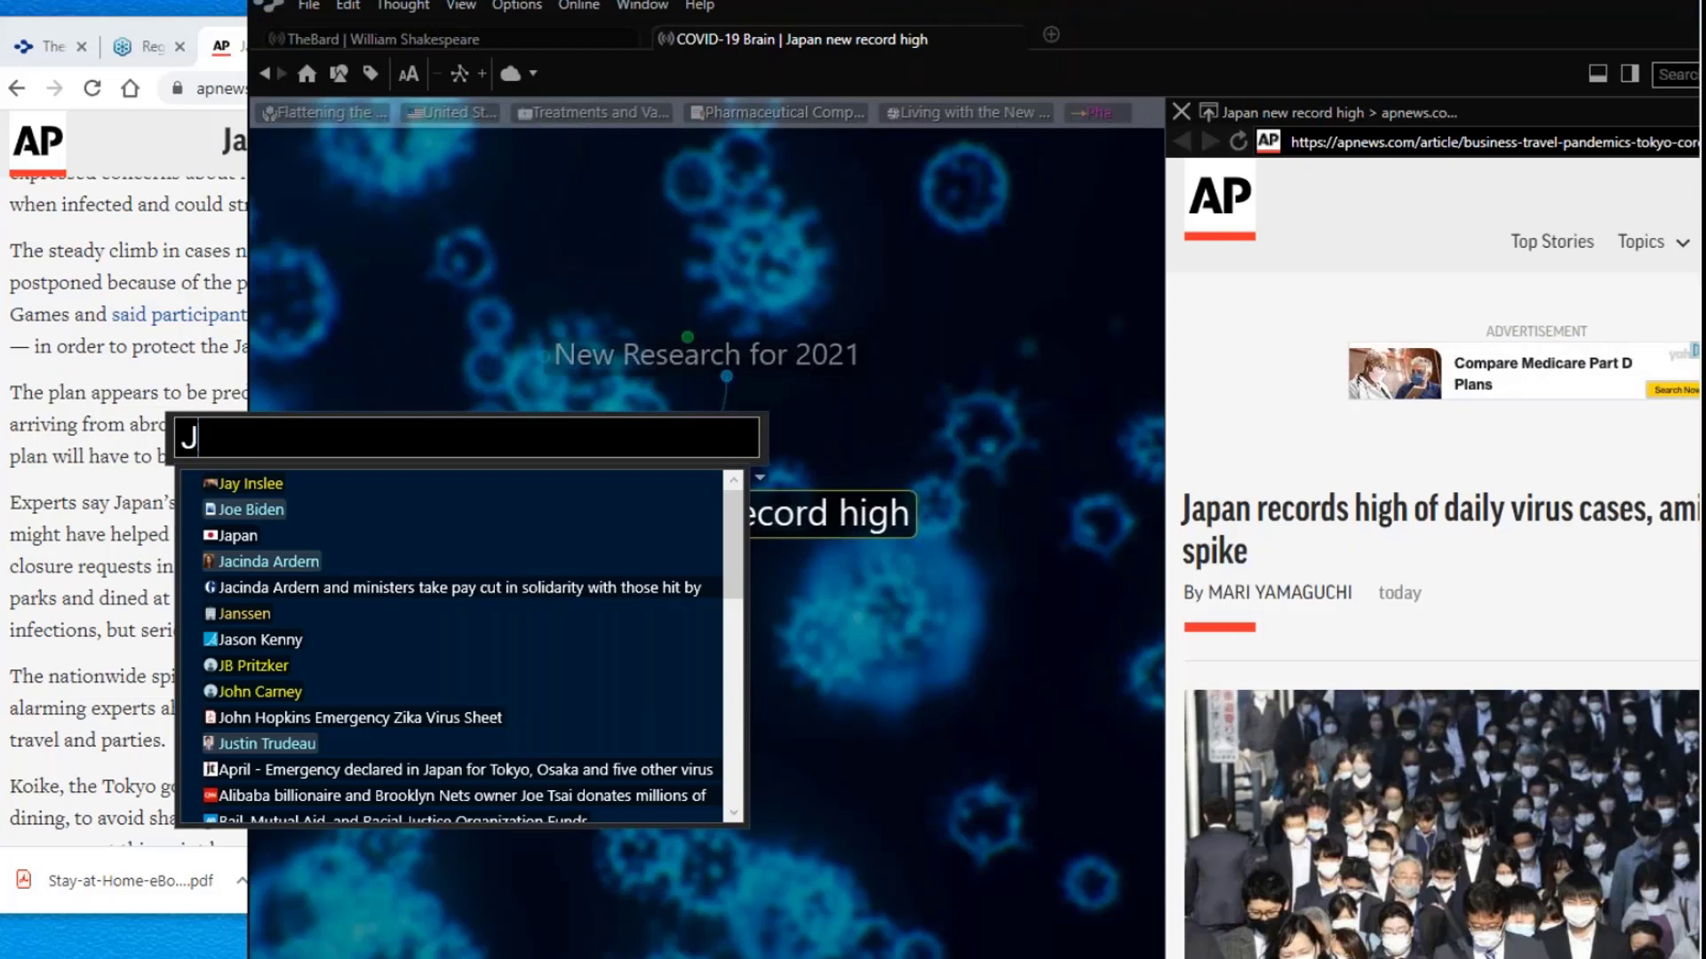
pyautogui.write('apa')
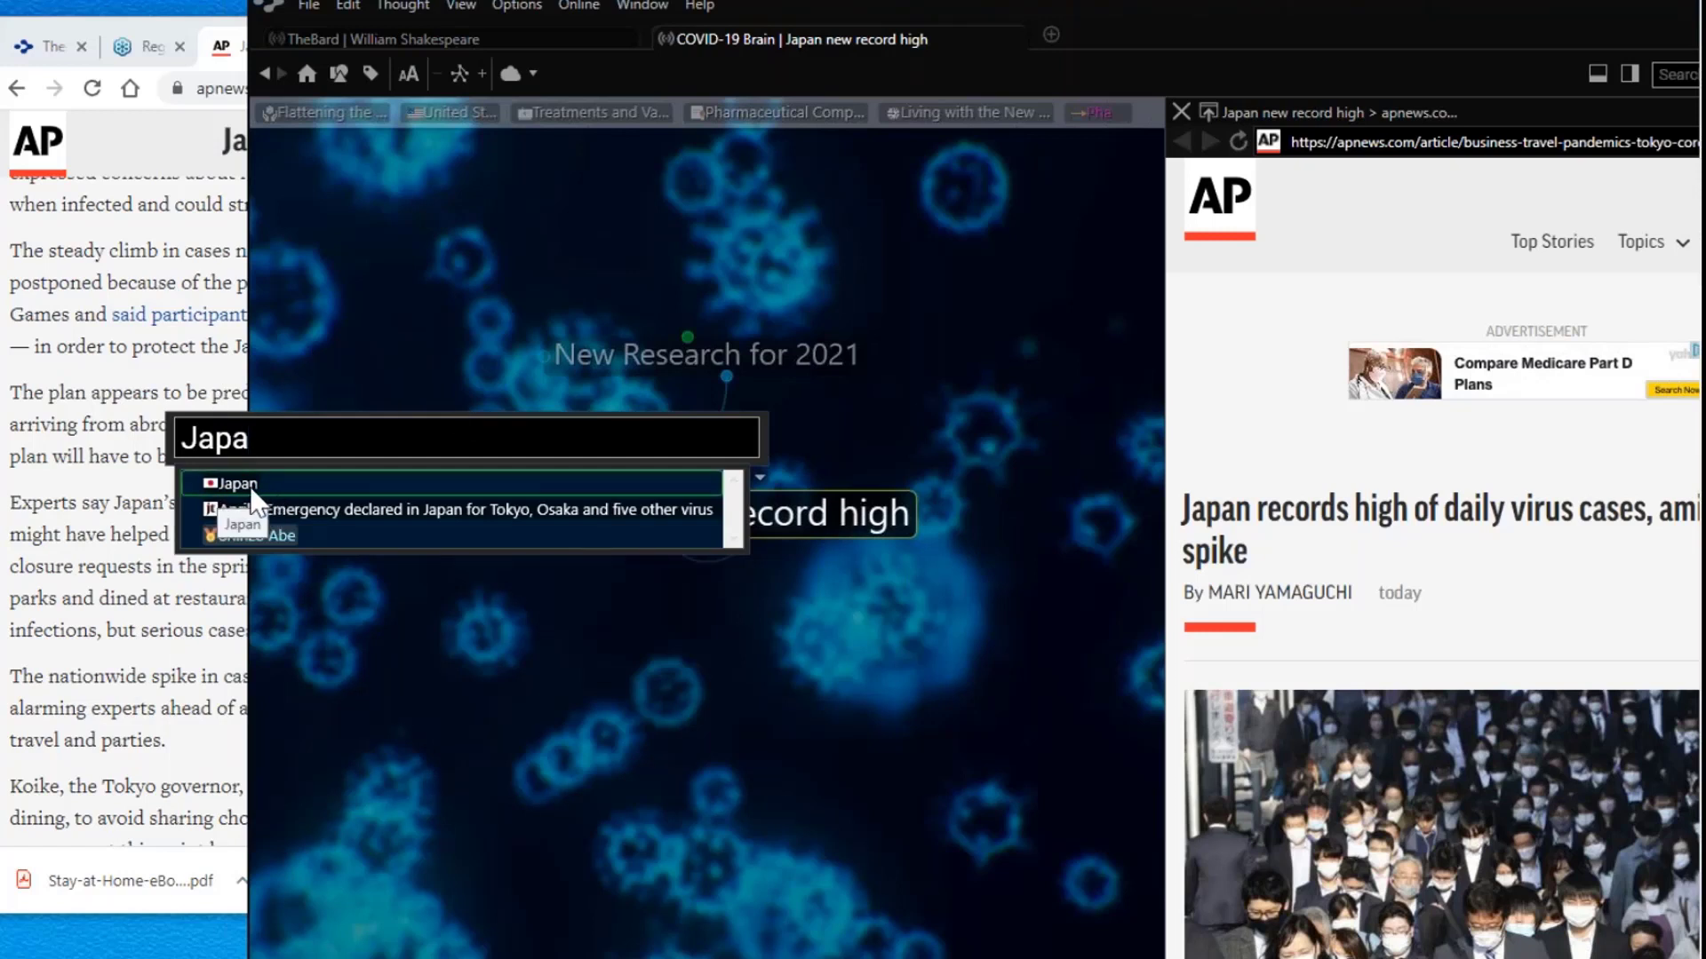
pyautogui.click(251, 489)
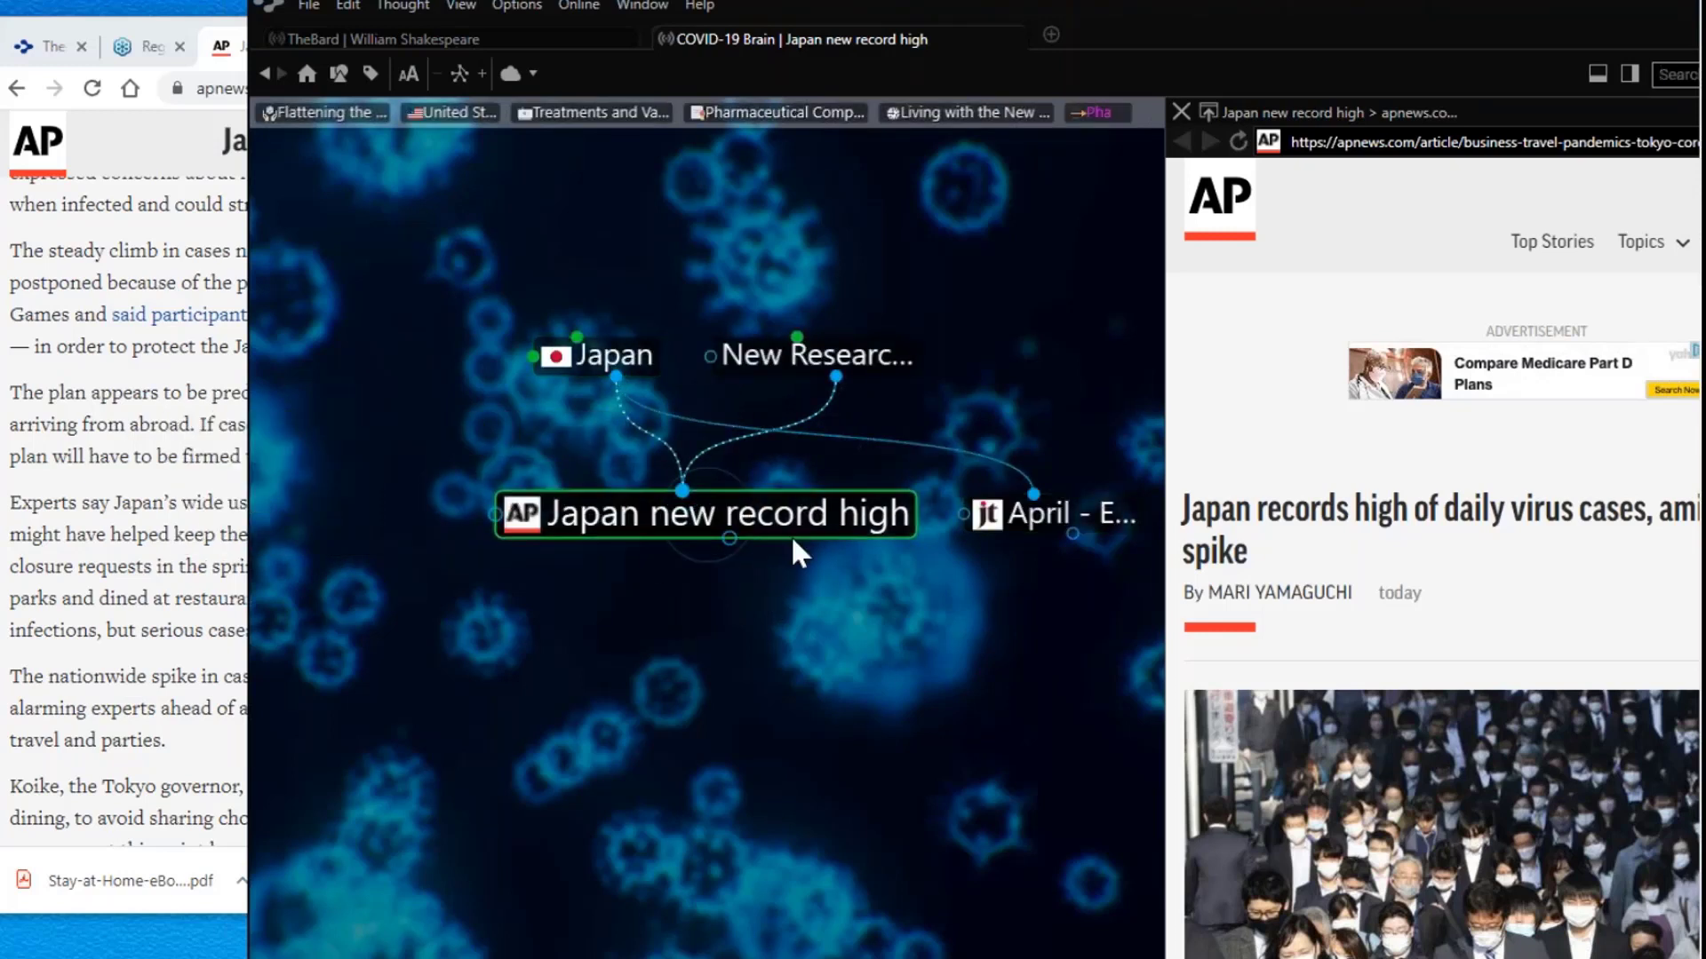
pyautogui.click(852, 355)
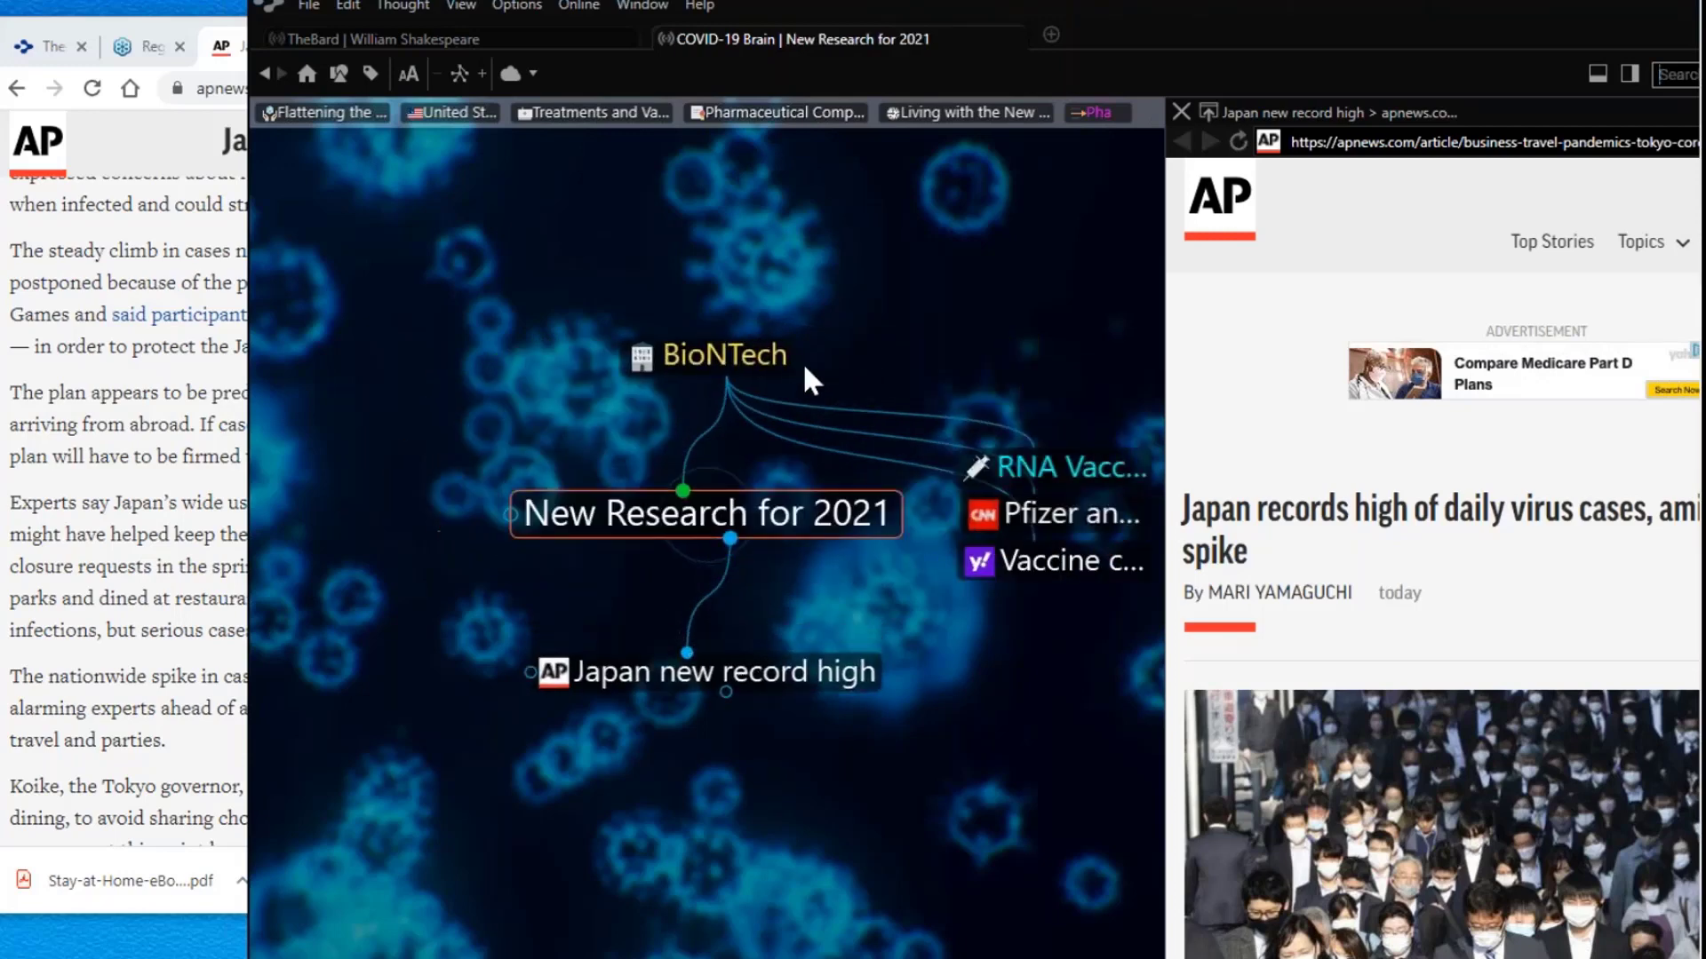
# Step: Refocus the map on the Japan new record high thought
pyautogui.click(792, 680)
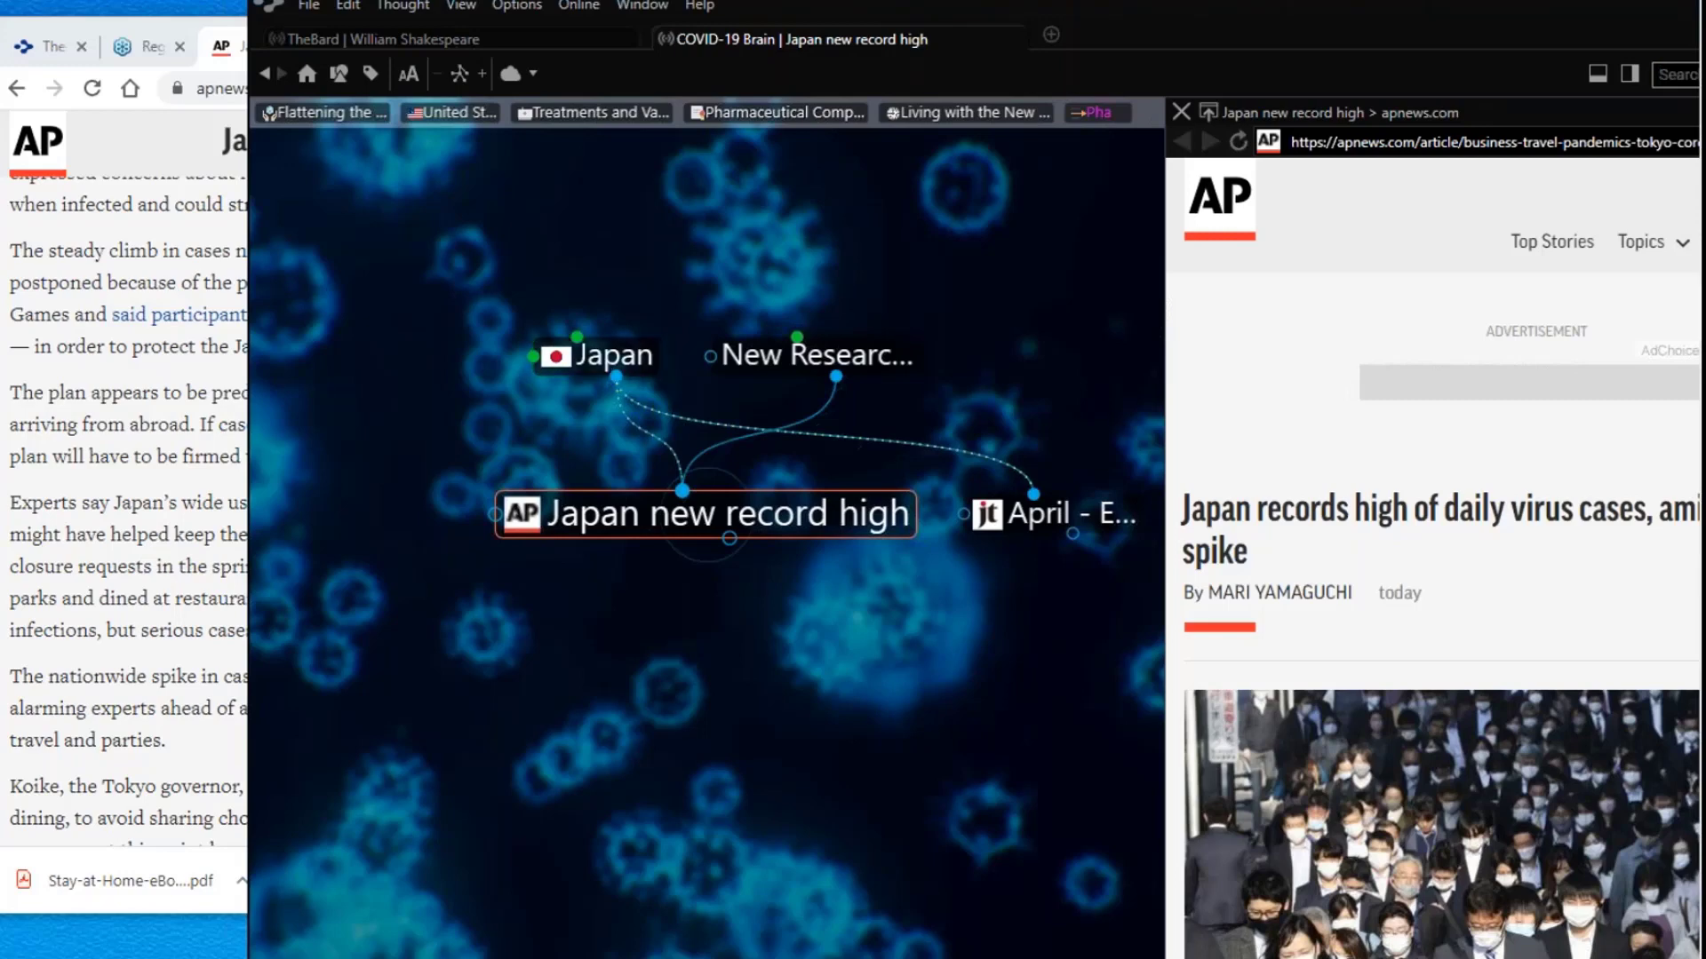
# Step: Read the BBC article on Dolly Parton's vaccine funding in Chrome
pyautogui.click(103, 20)
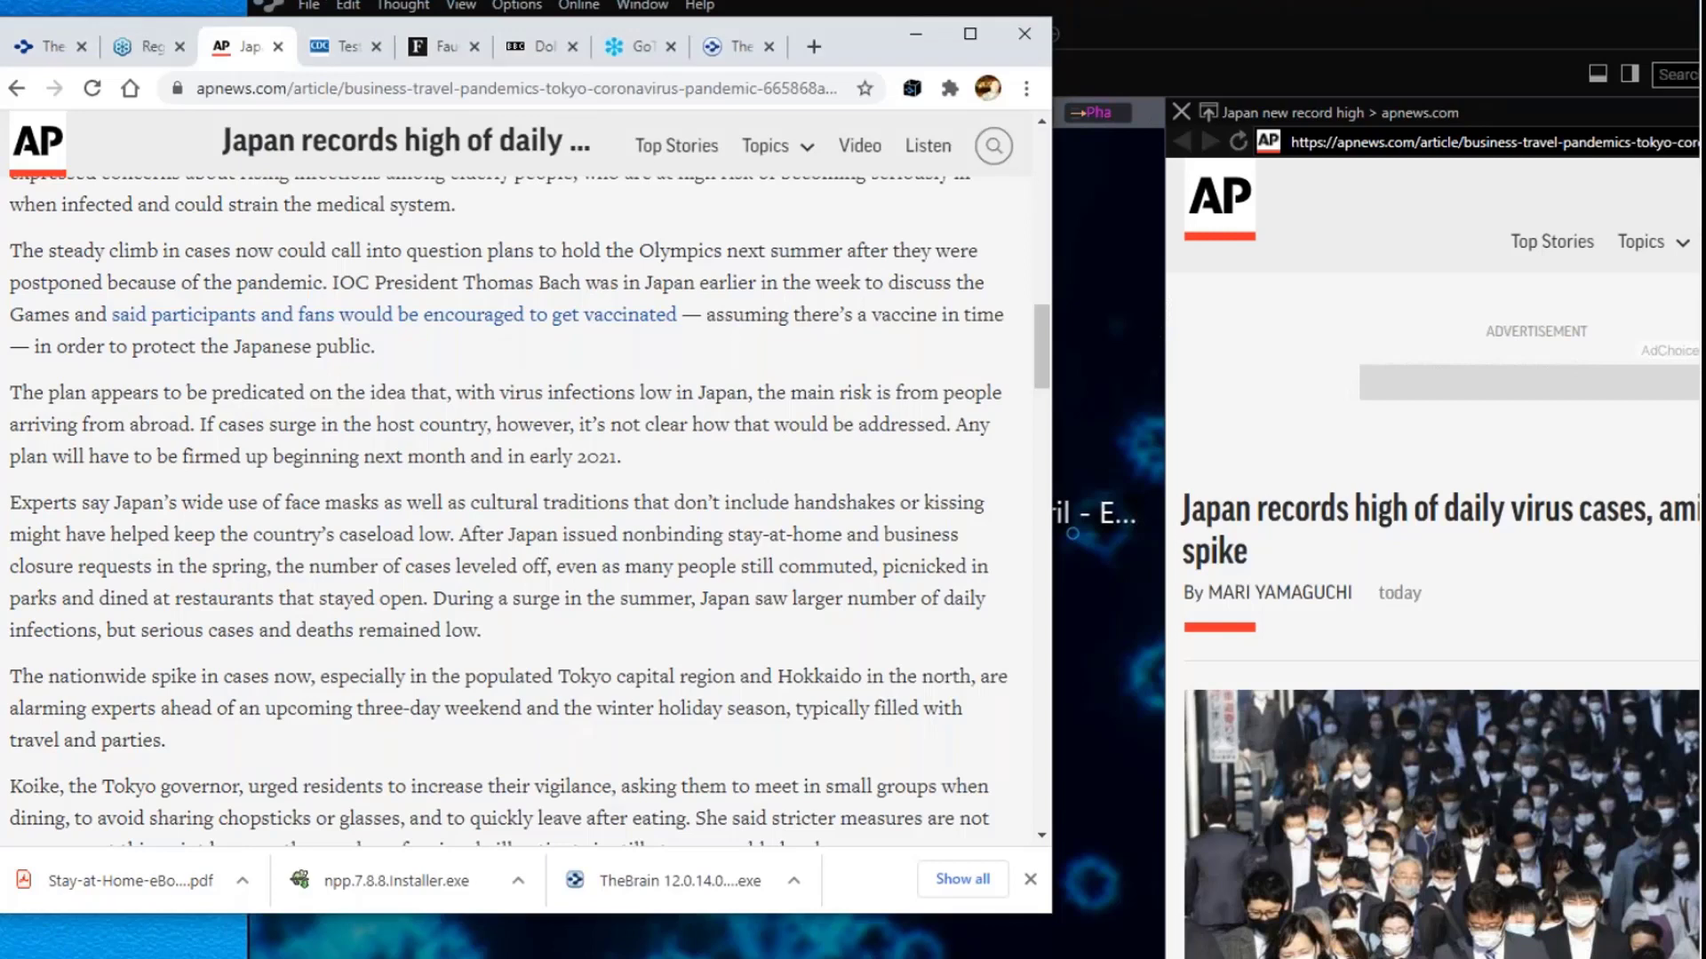
pyautogui.click(536, 54)
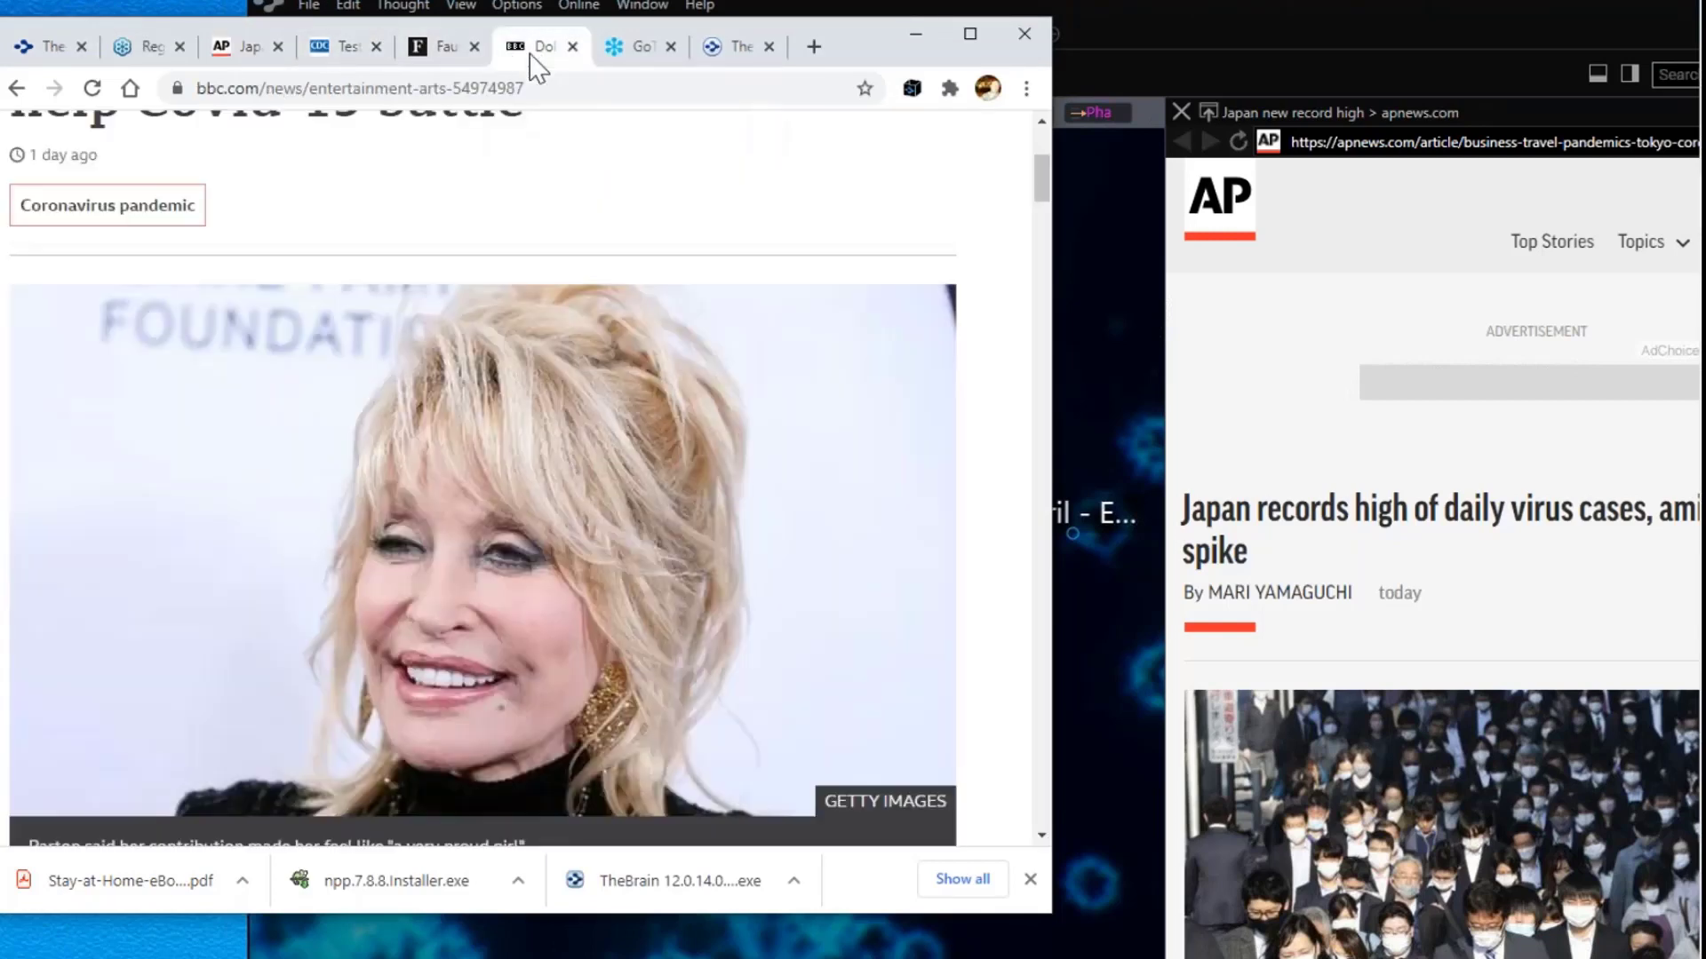
pyautogui.scroll(-10, 773, 498)
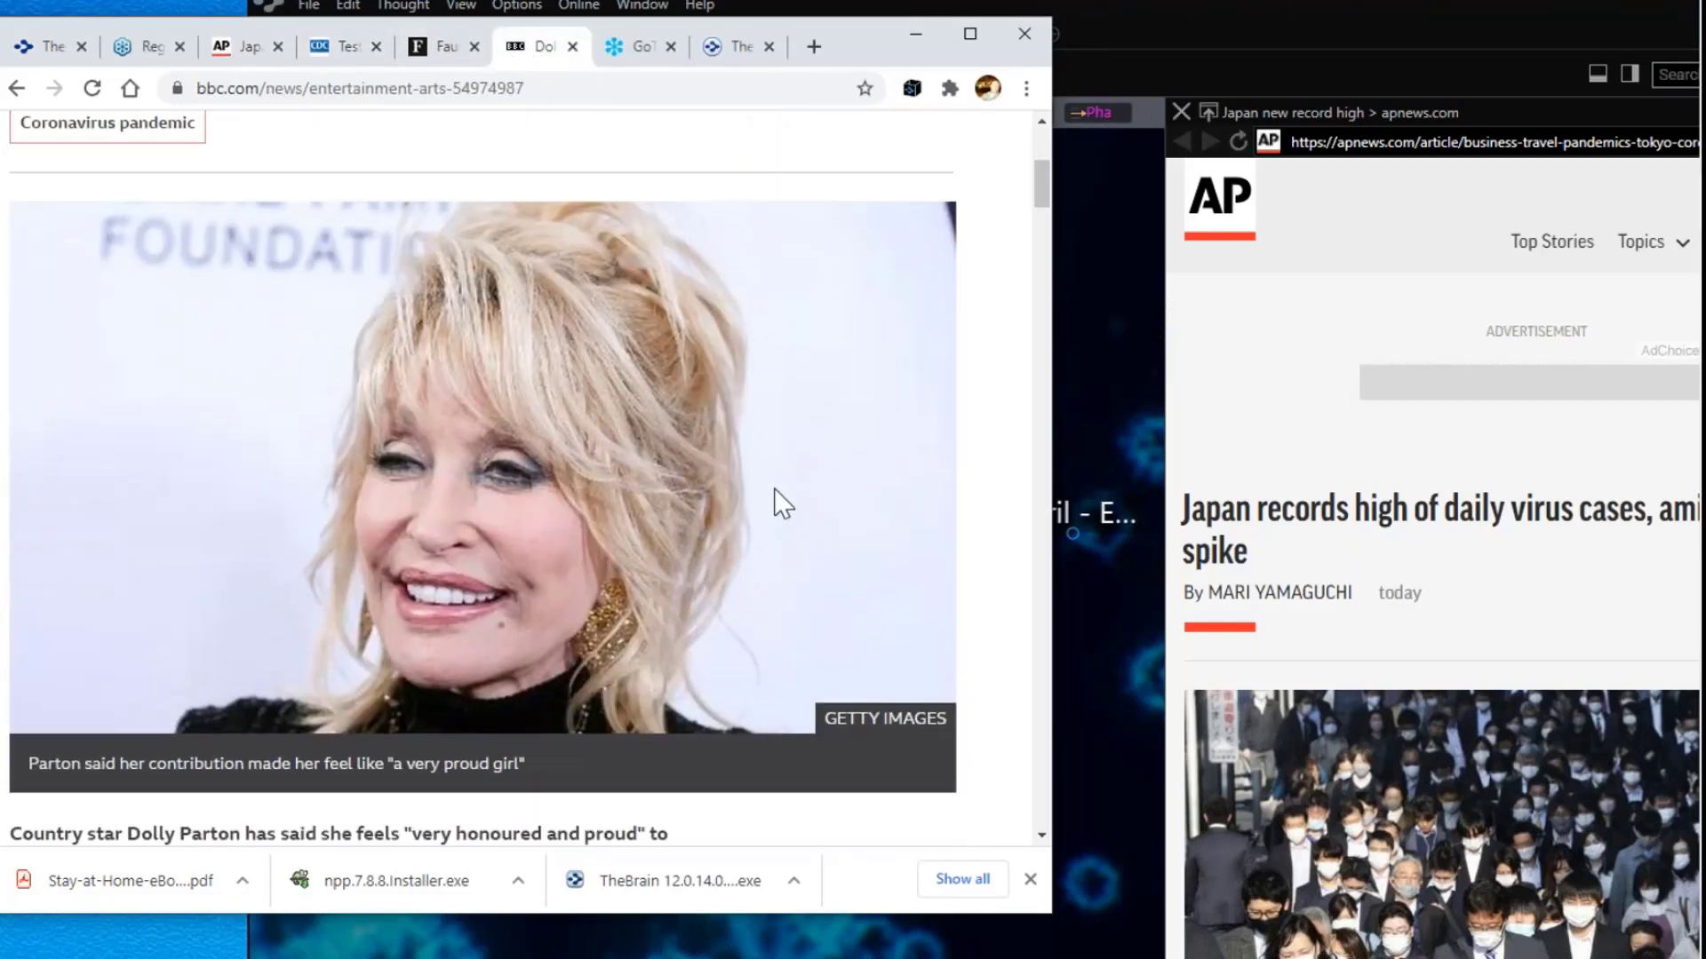
pyautogui.scroll(-1, 764, 399)
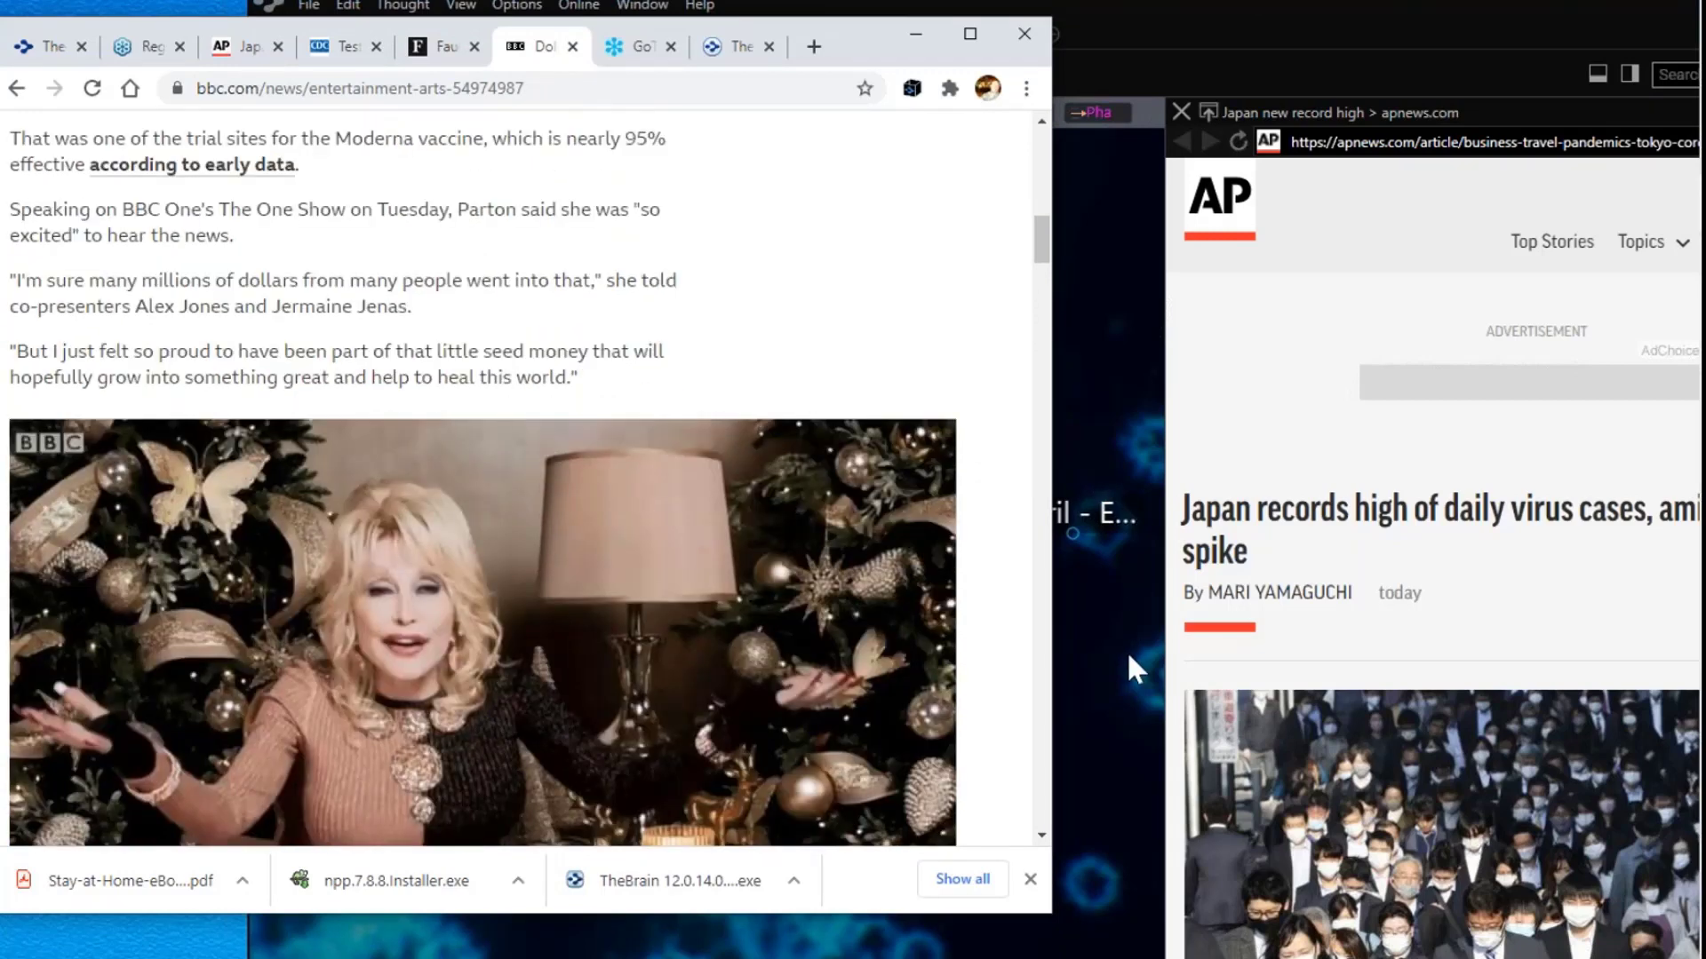
pyautogui.click(1127, 678)
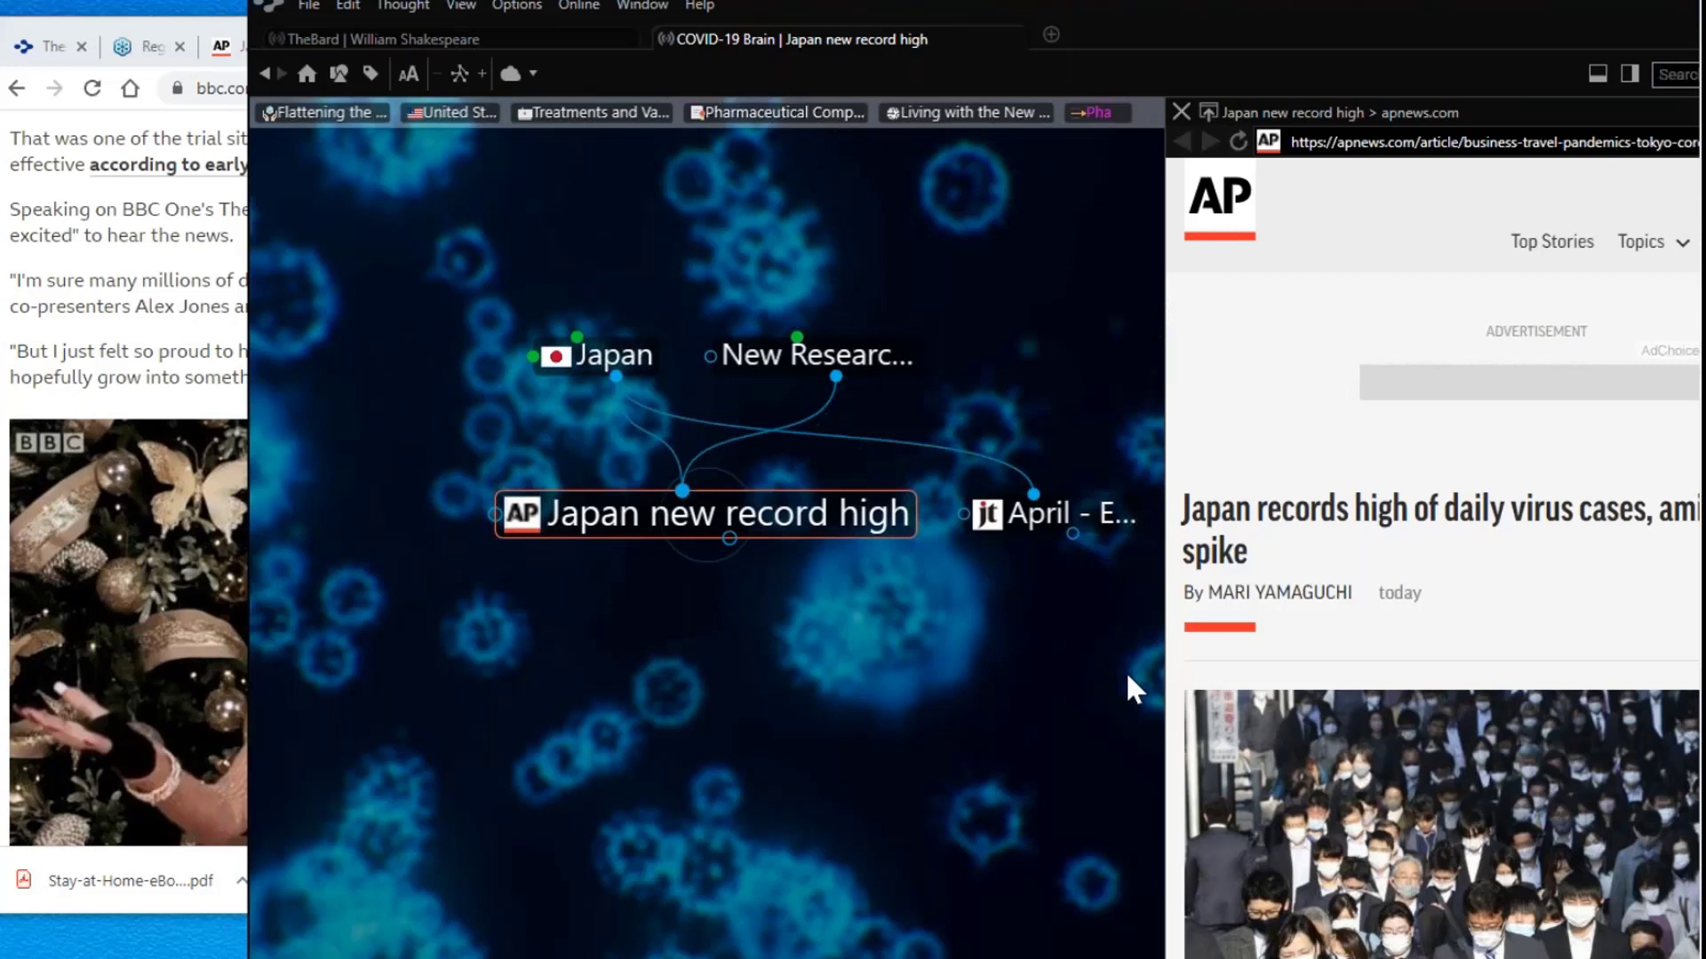
pyautogui.click(146, 333)
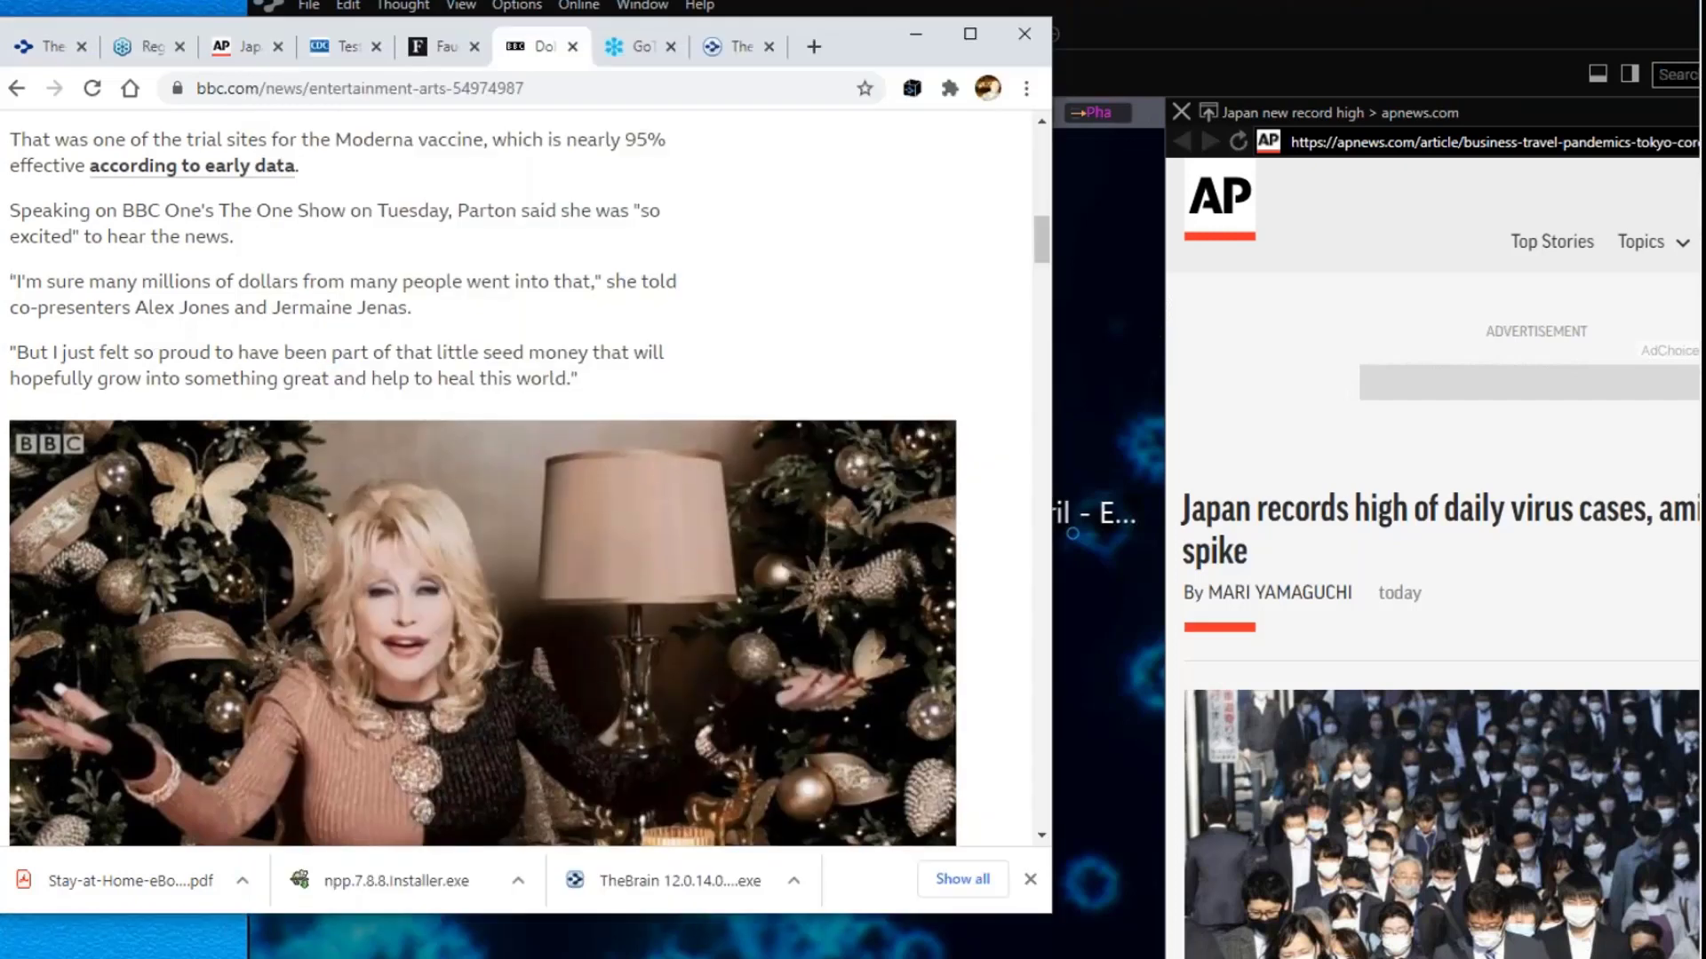
pyautogui.scroll(5, 147, 333)
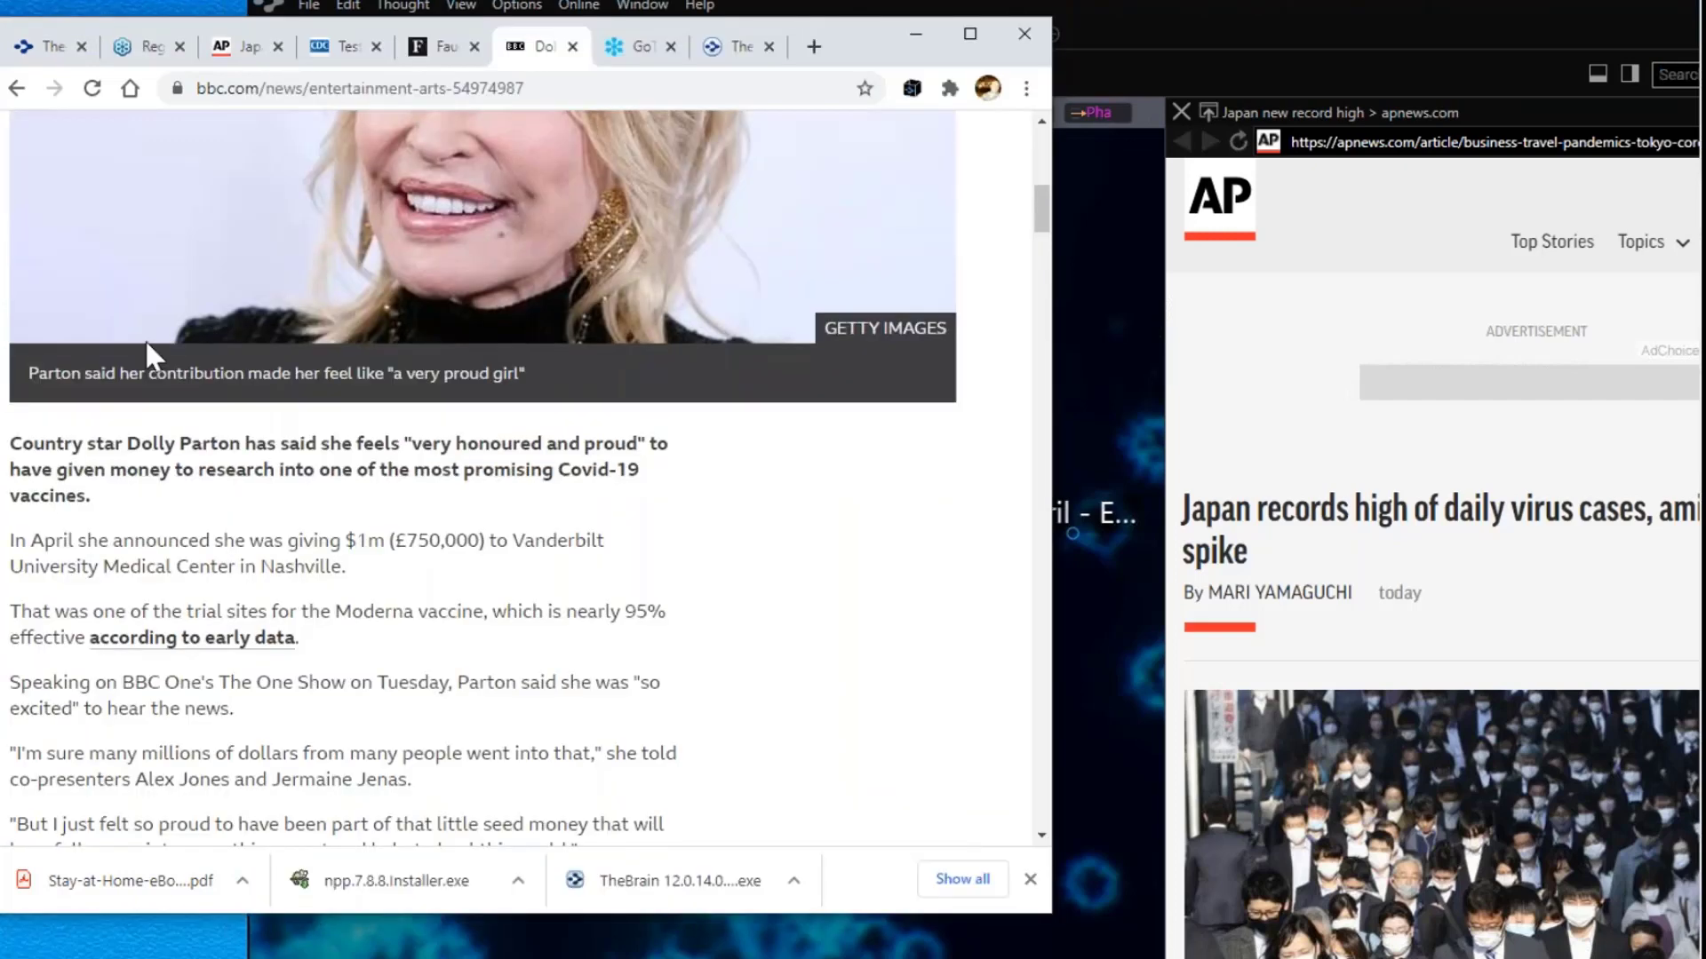
# Step: Bring TheBrain forward and shift its window further left
pyautogui.click(1096, 664)
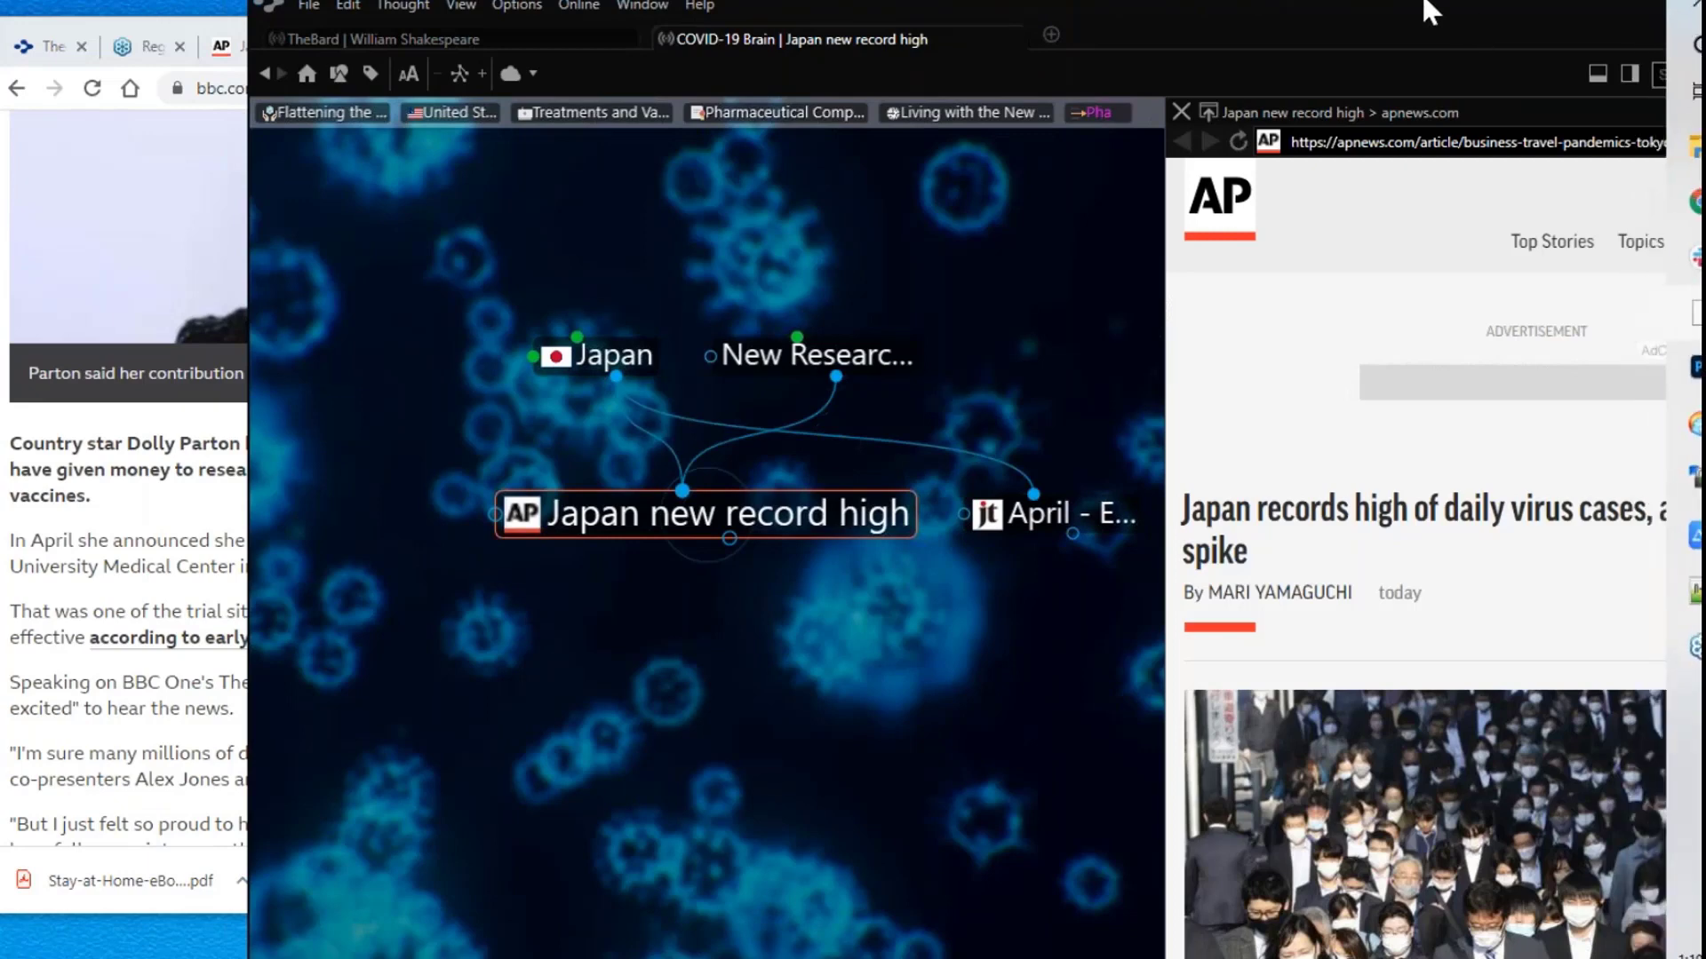
pyautogui.moveTo(1427, 5); pyautogui.dragTo(1205, 0)
pyautogui.click(1481, 25)
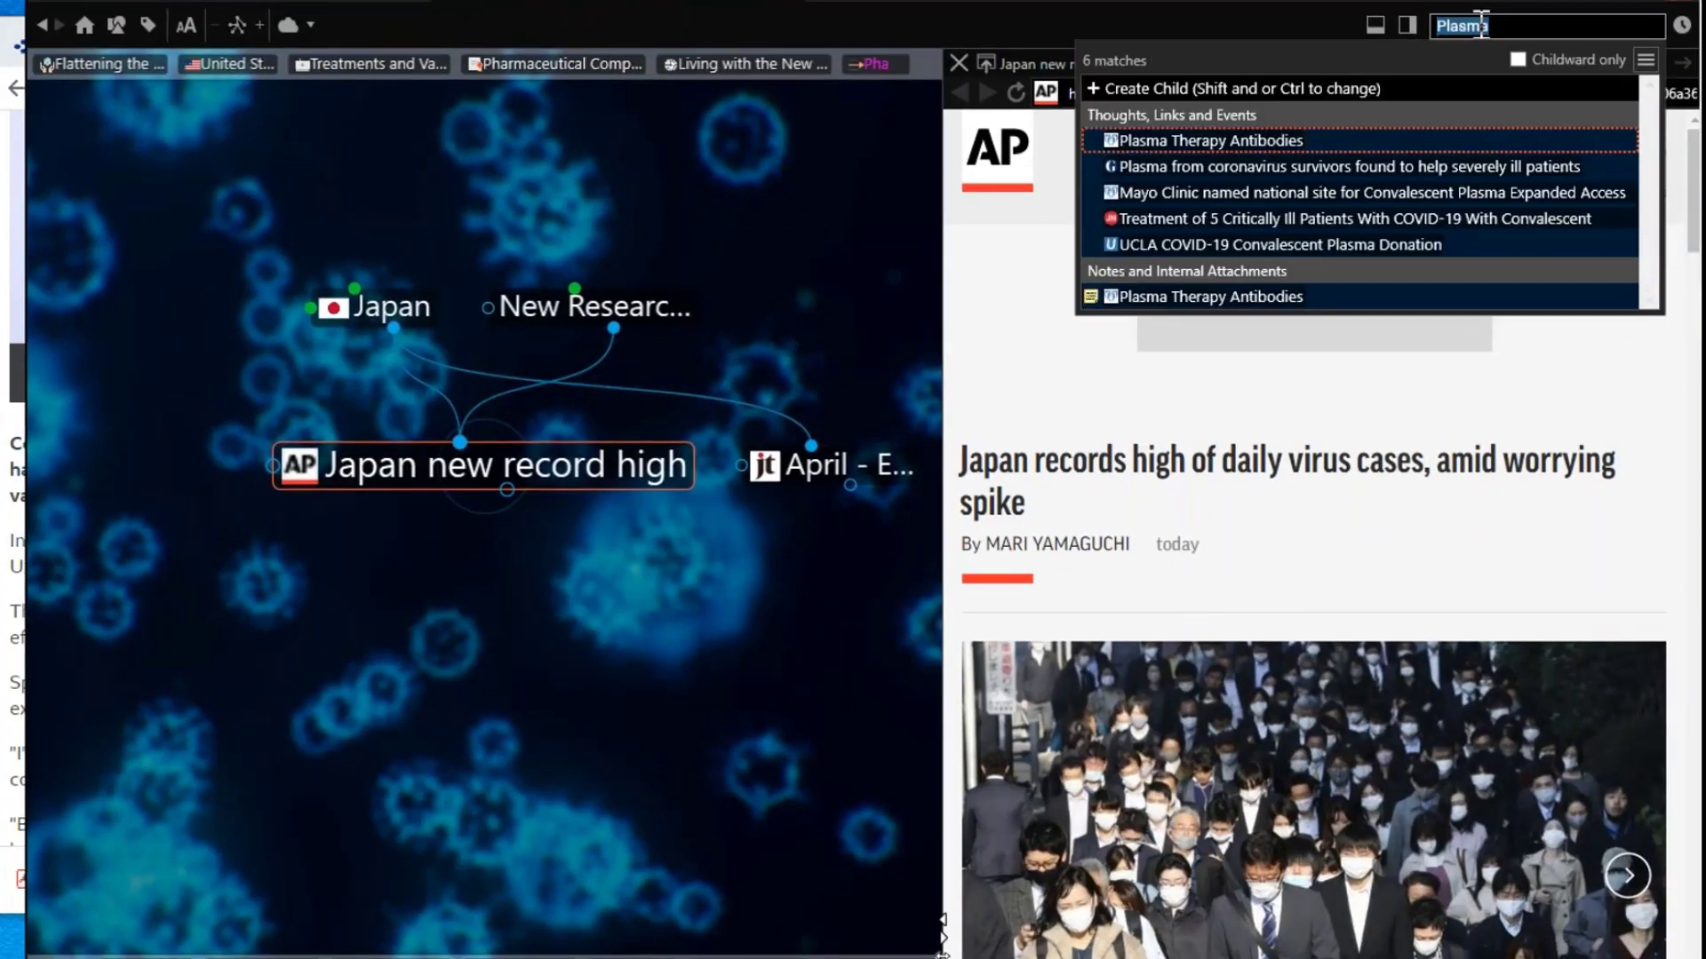
# Step: Search for 'hero' and open the Our Heroes thought from the results
pyautogui.write('he')
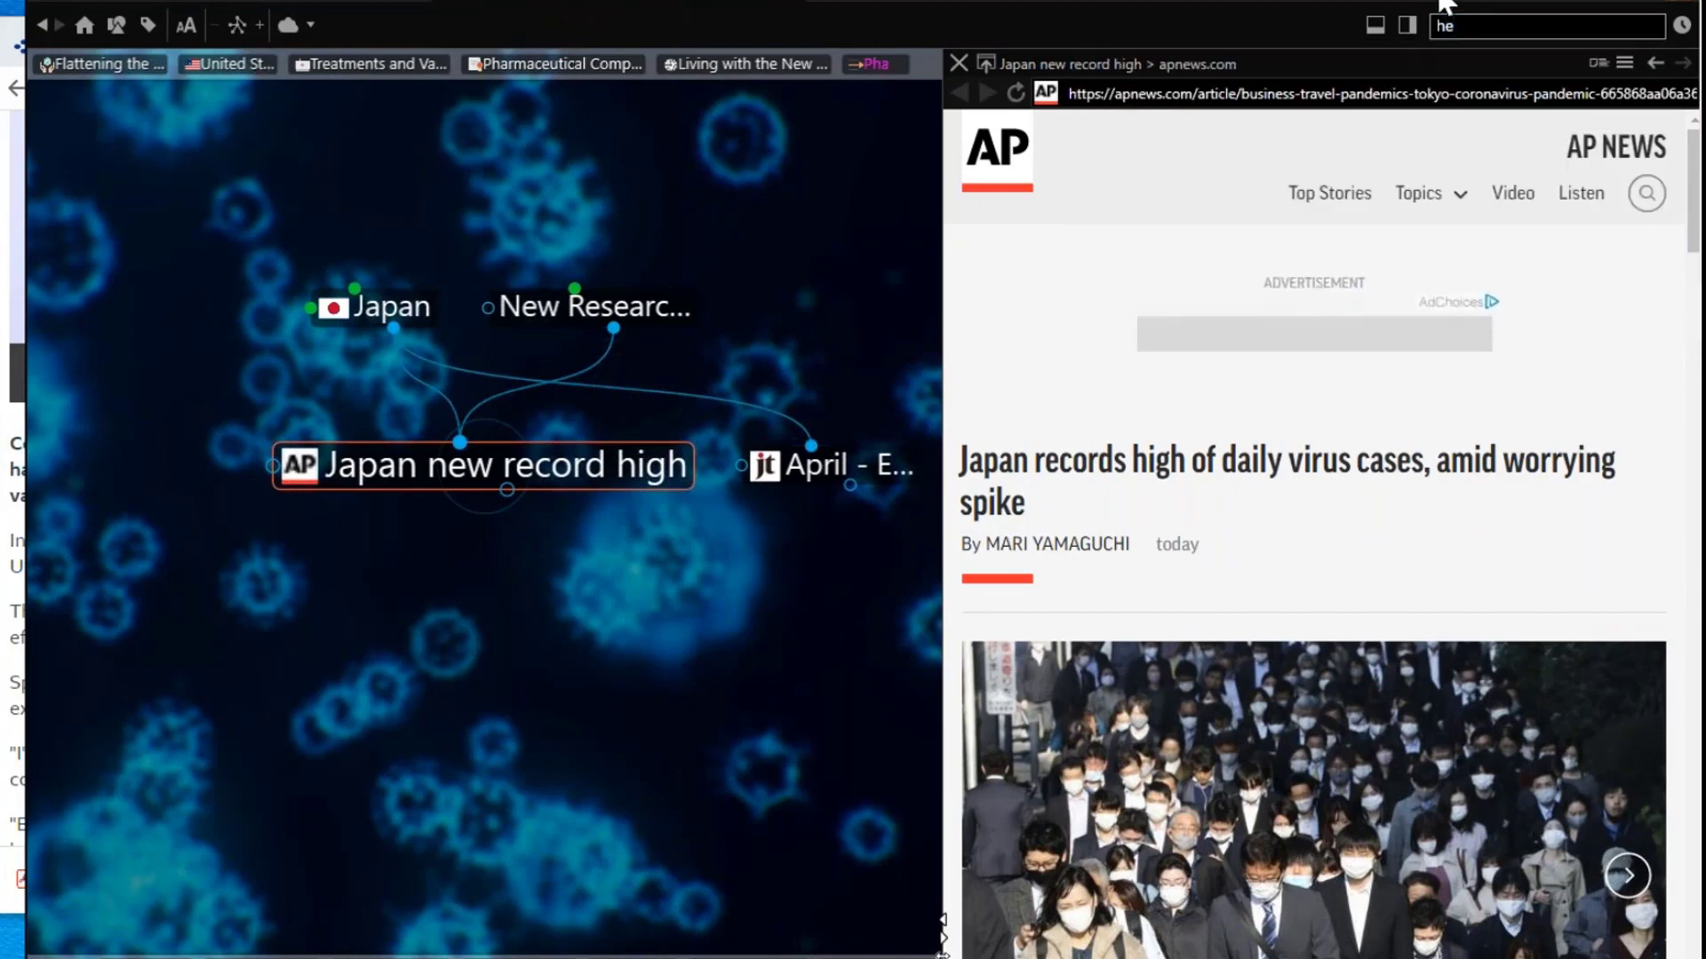
pyautogui.write('r')
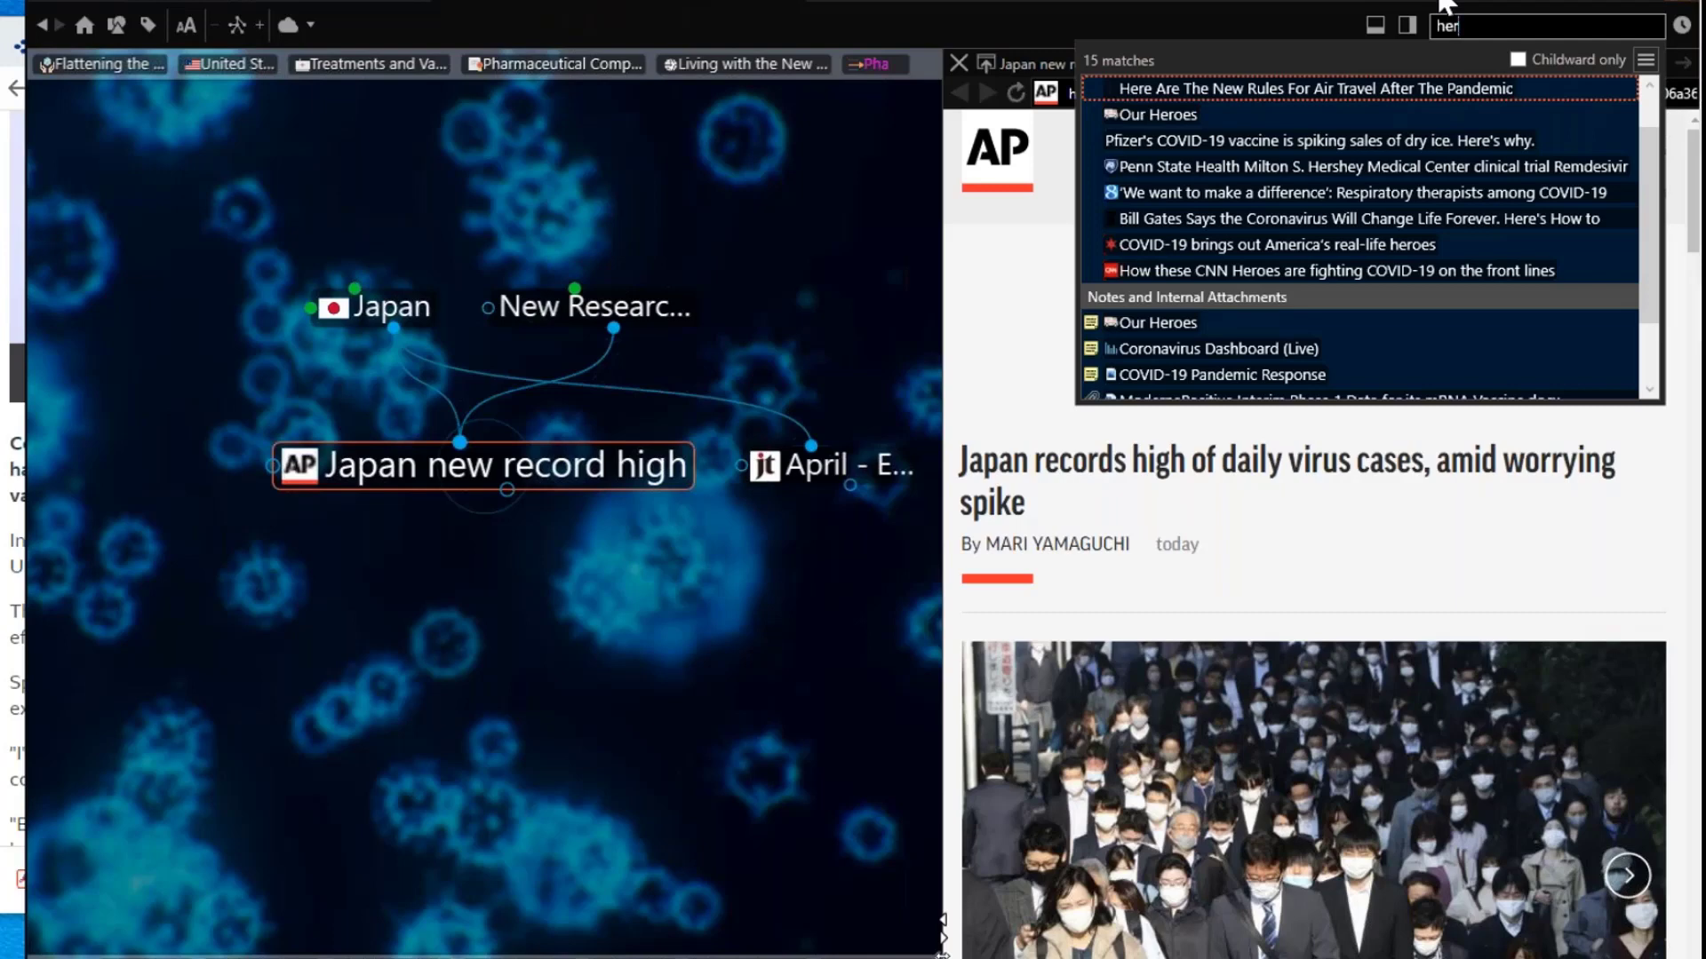
pyautogui.write('o')
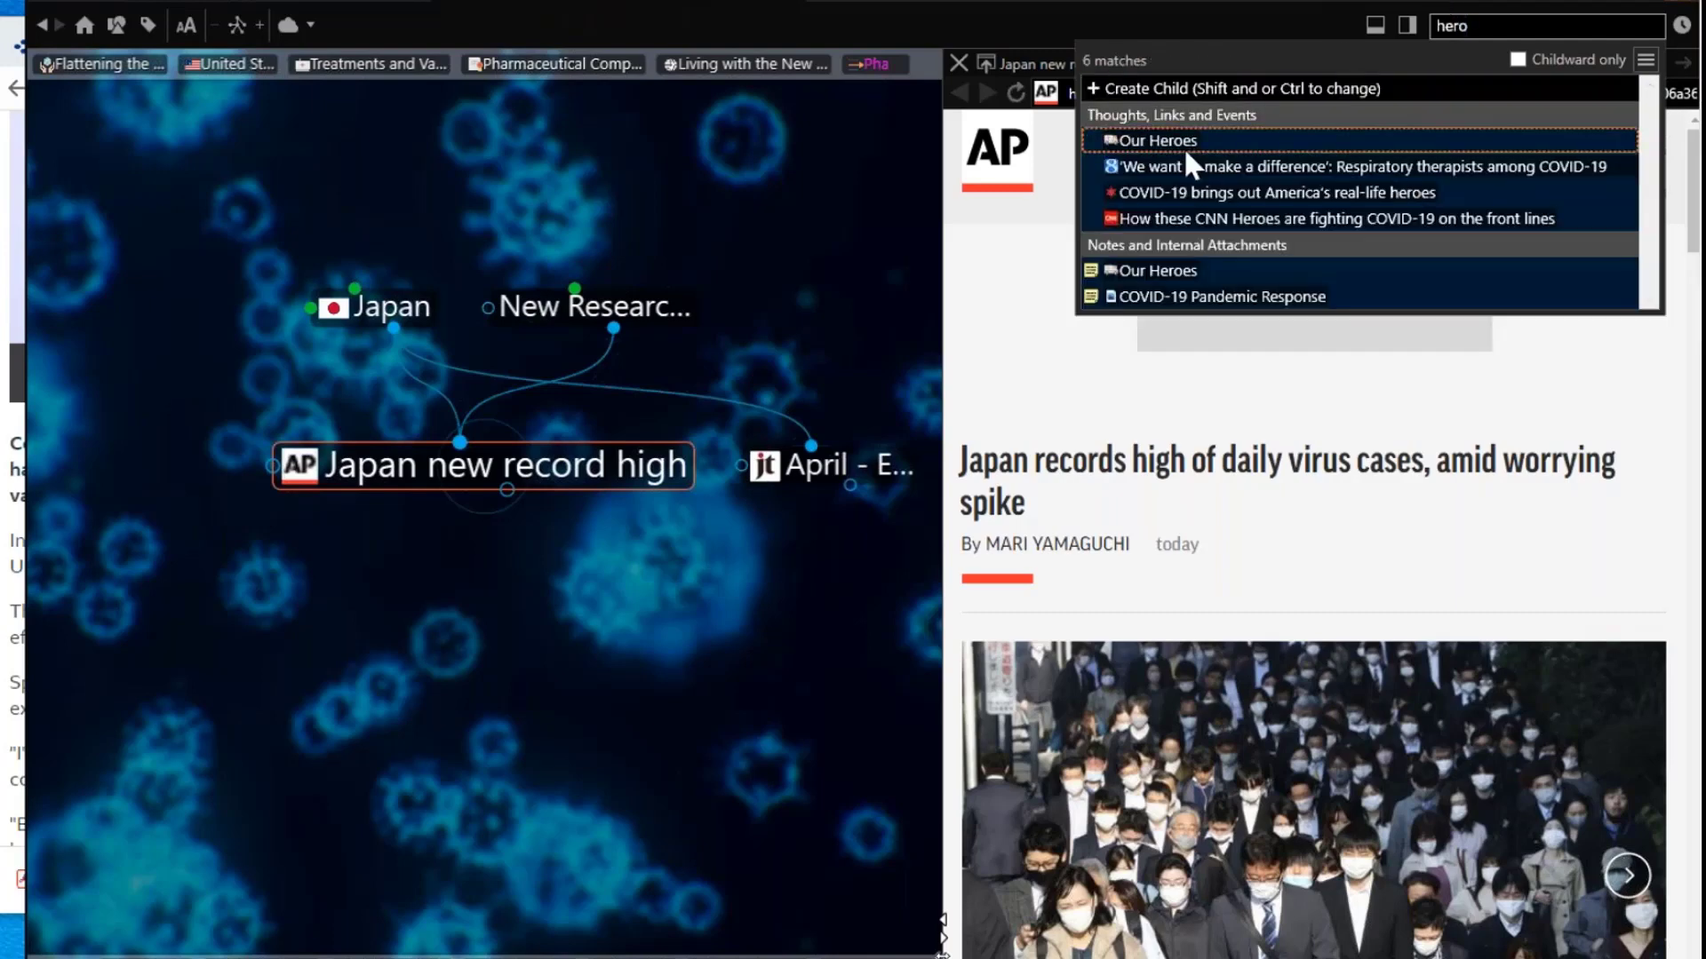
pyautogui.click(1186, 151)
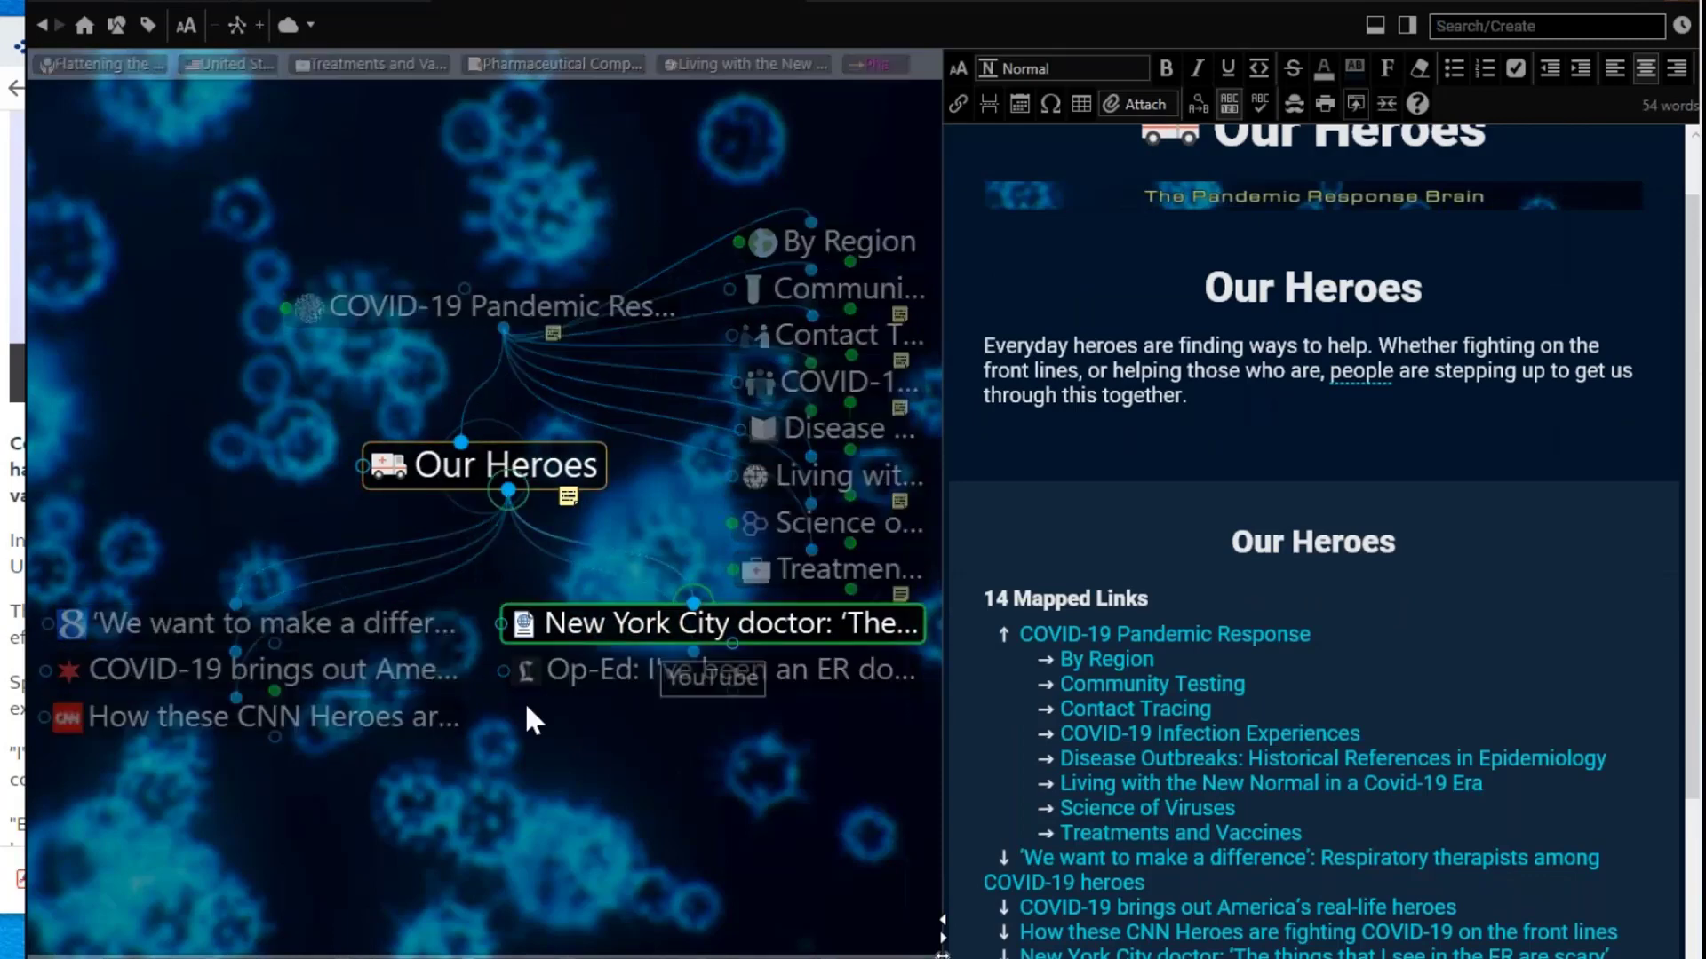
# Step: Create a 'Dolly Parton' child thought under Our Heroes and make it the central thought
pyautogui.moveTo(526, 706); pyautogui.dragTo(589, 782)
pyautogui.write('D')
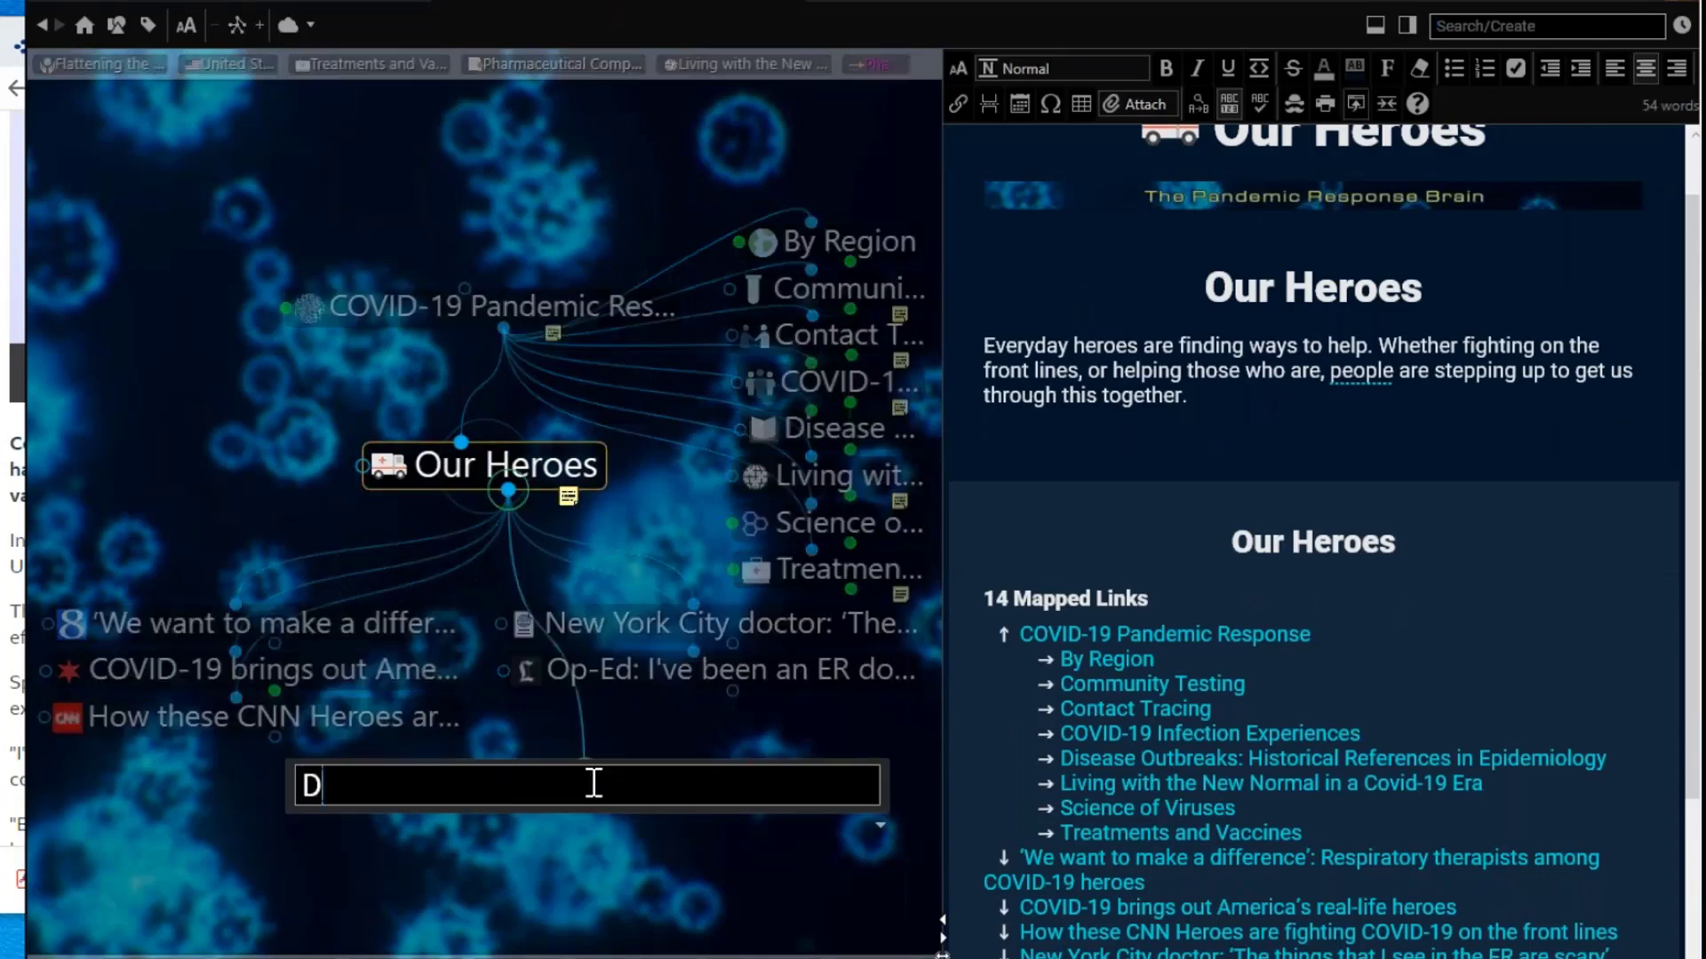
pyautogui.write('olly Par')
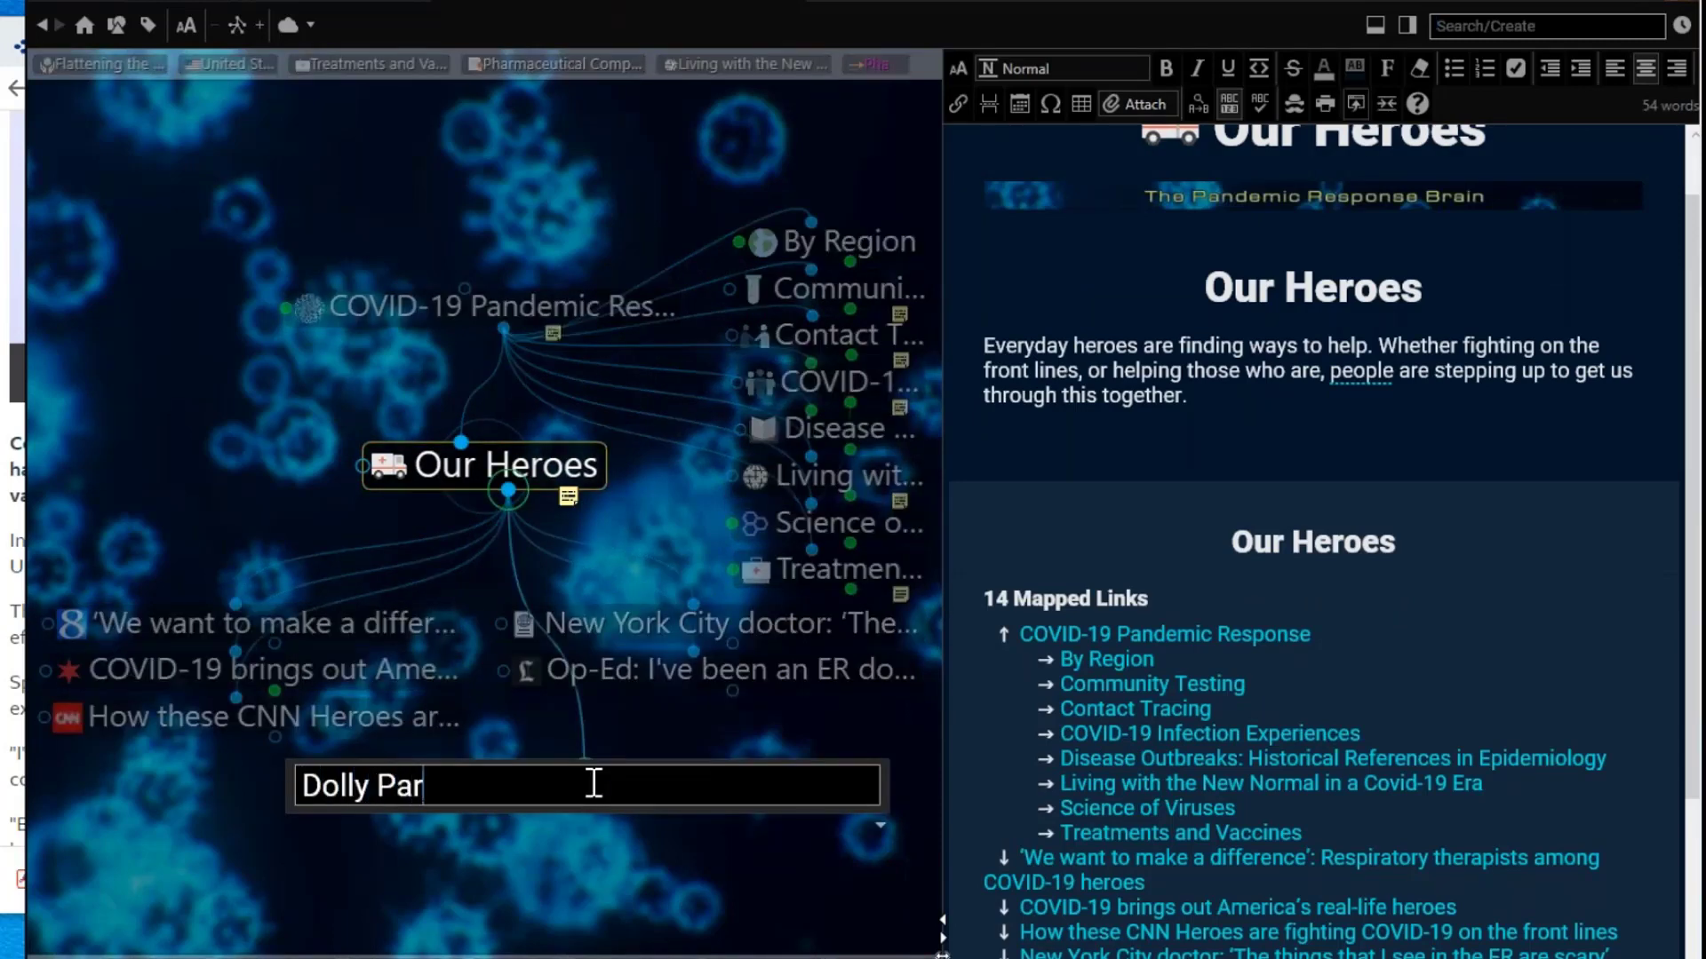
pyautogui.write('ton')
pyautogui.press('Return')
pyautogui.click(586, 780)
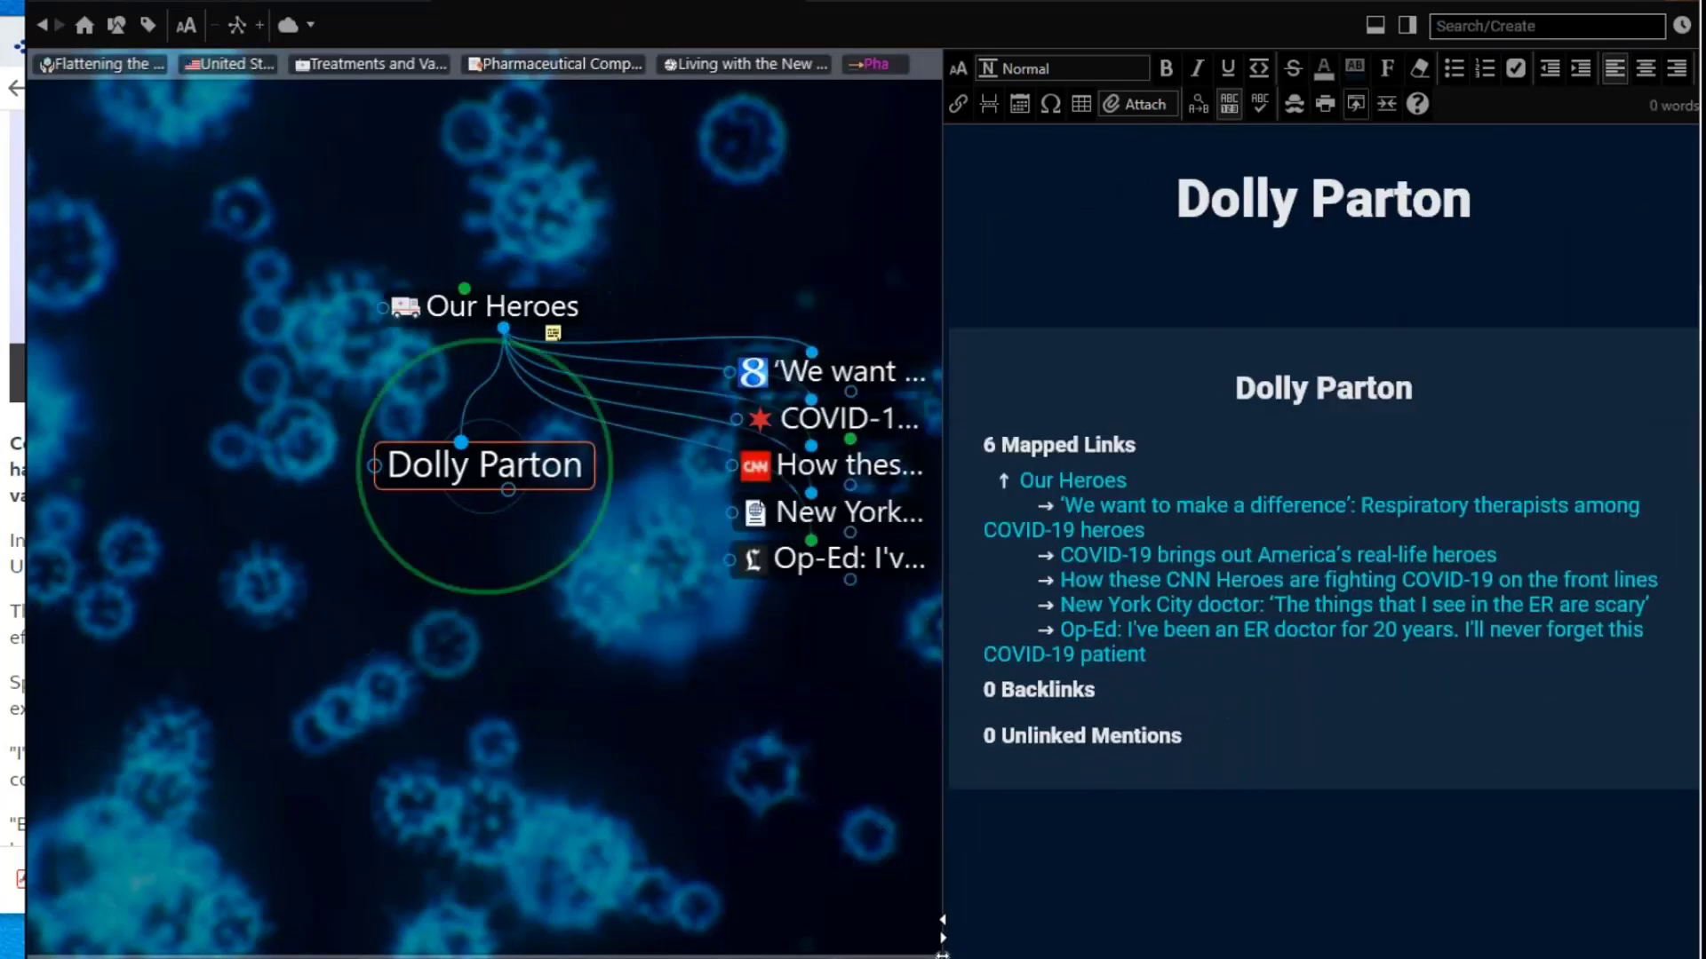
# Step: Link the BBC article's URL as an entertainment-arts-54974987 child of Dolly Parton
pyautogui.moveTo(551, 1); pyautogui.dragTo(855, 4)
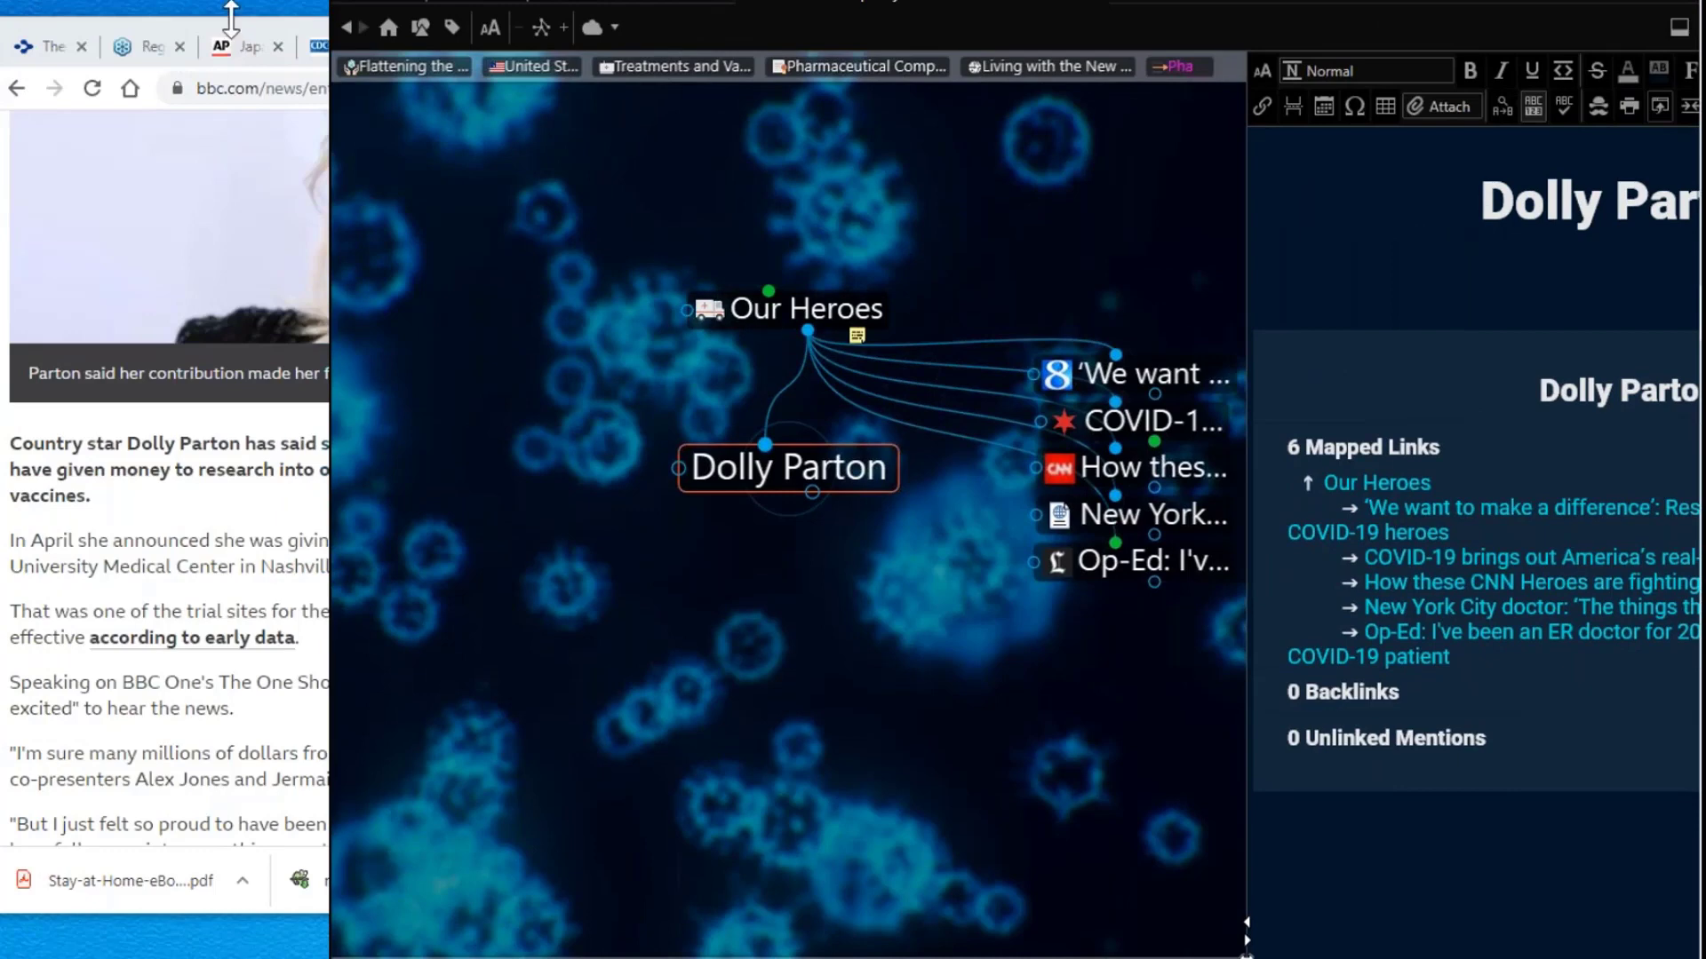
pyautogui.click(229, 21)
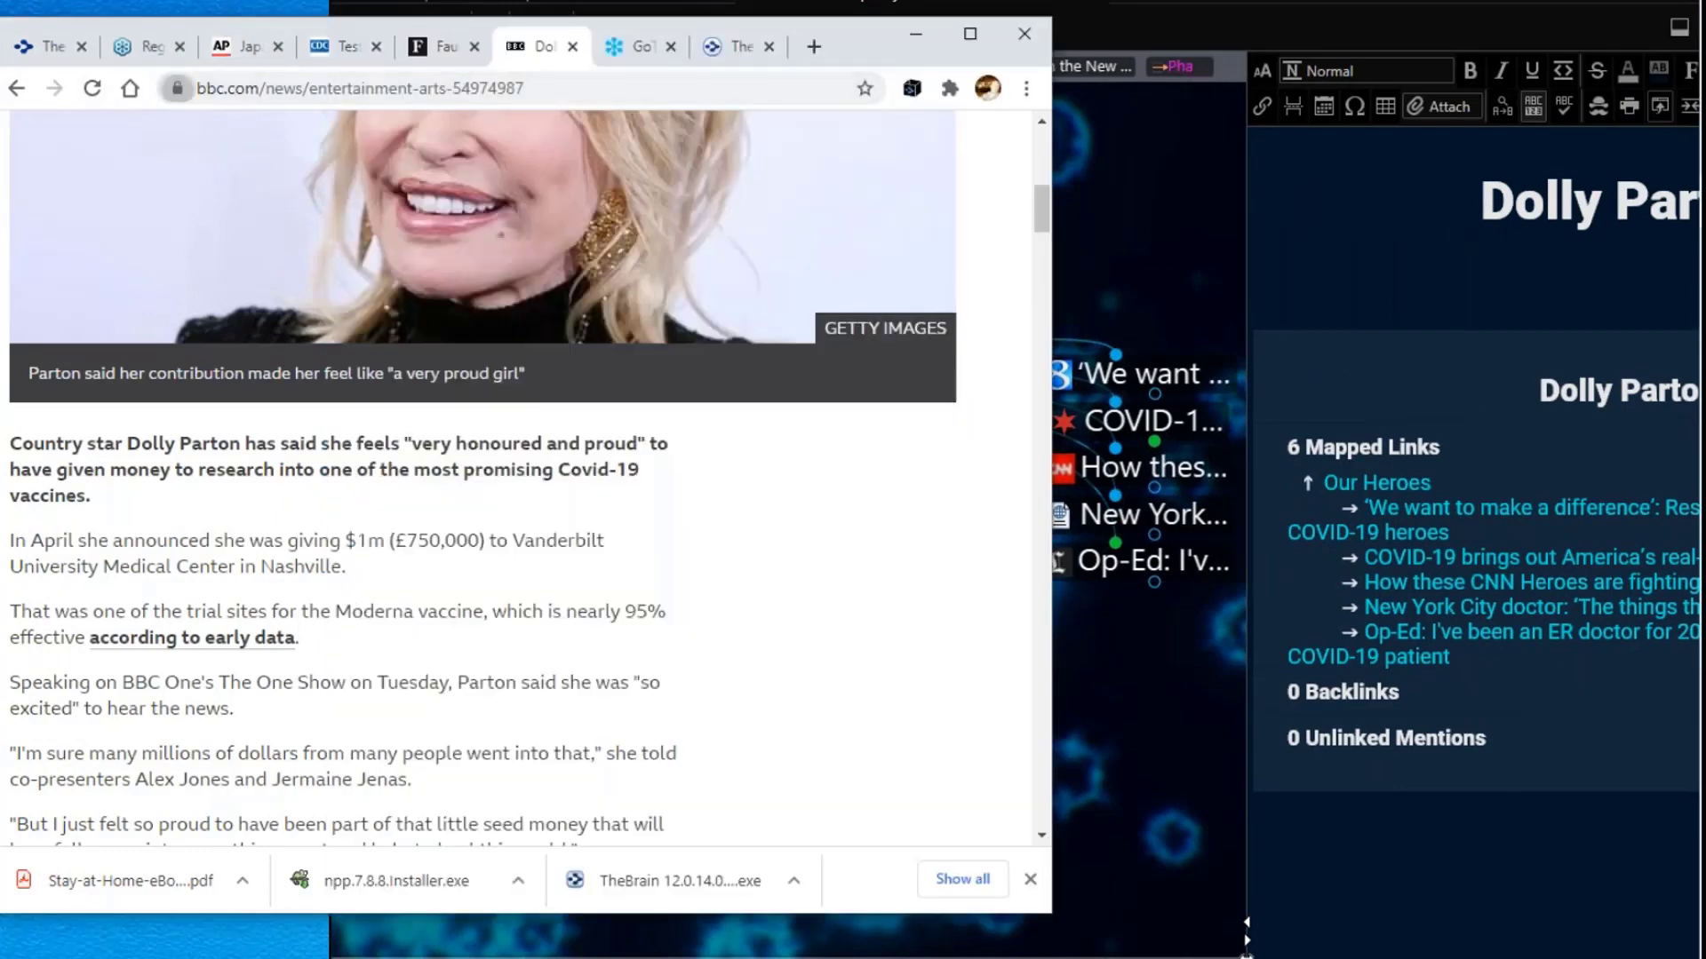
pyautogui.moveTo(178, 88); pyautogui.dragTo(1143, 838)
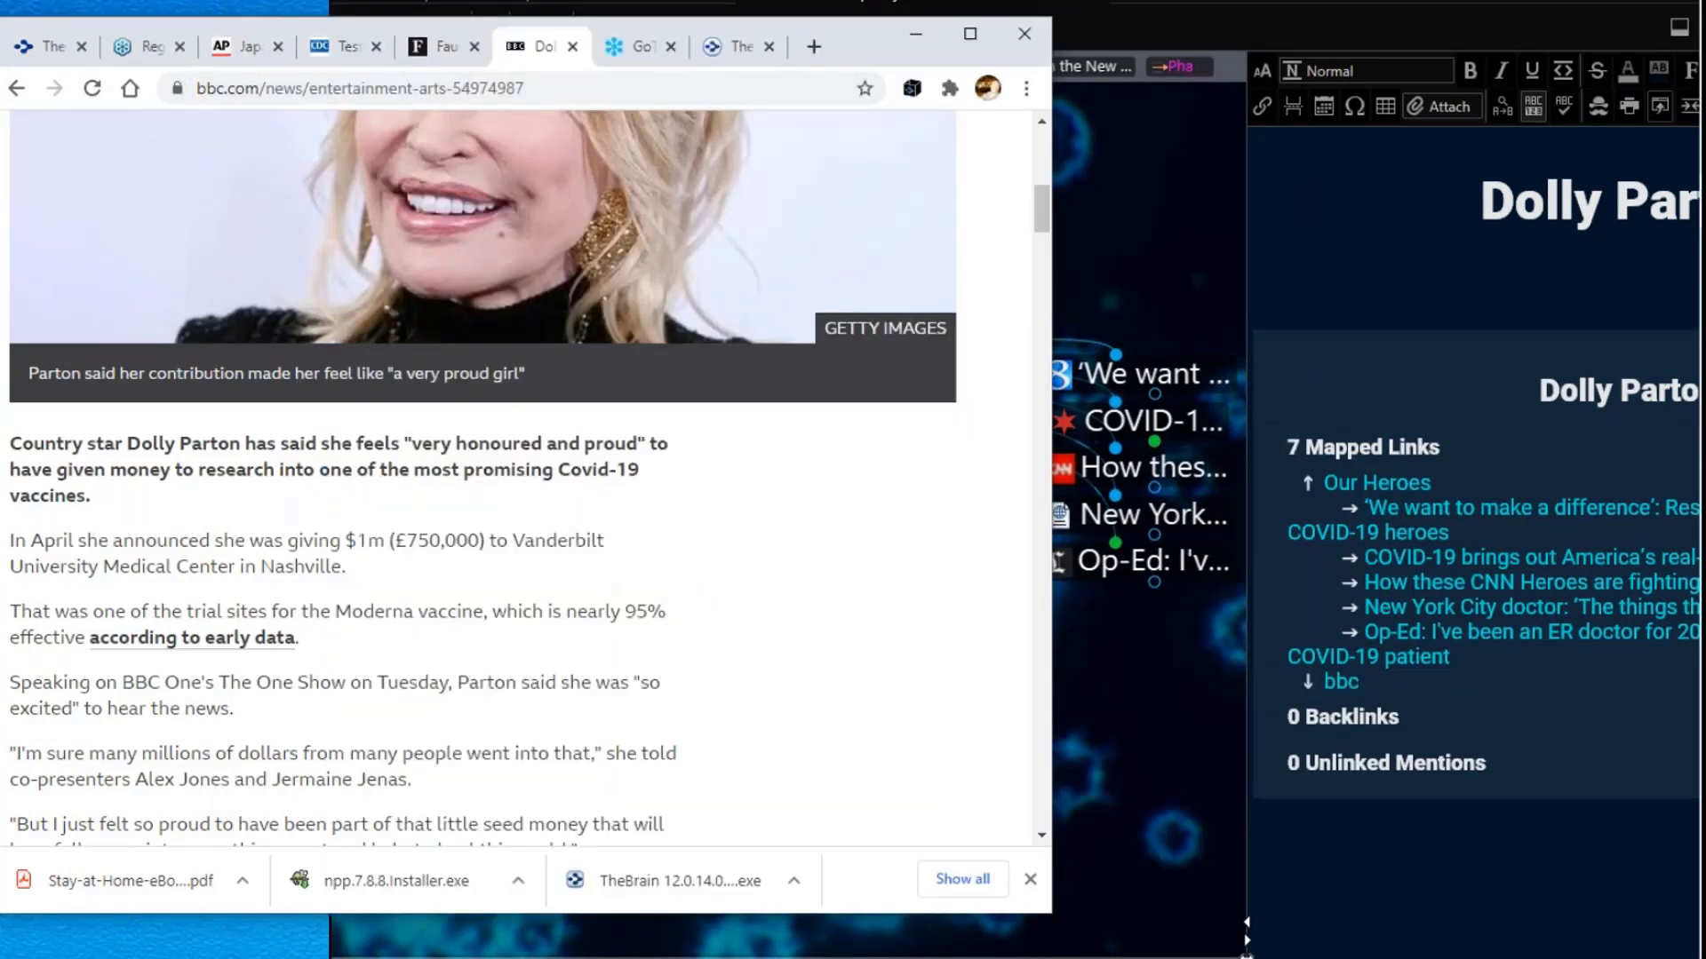
pyautogui.click(1148, 776)
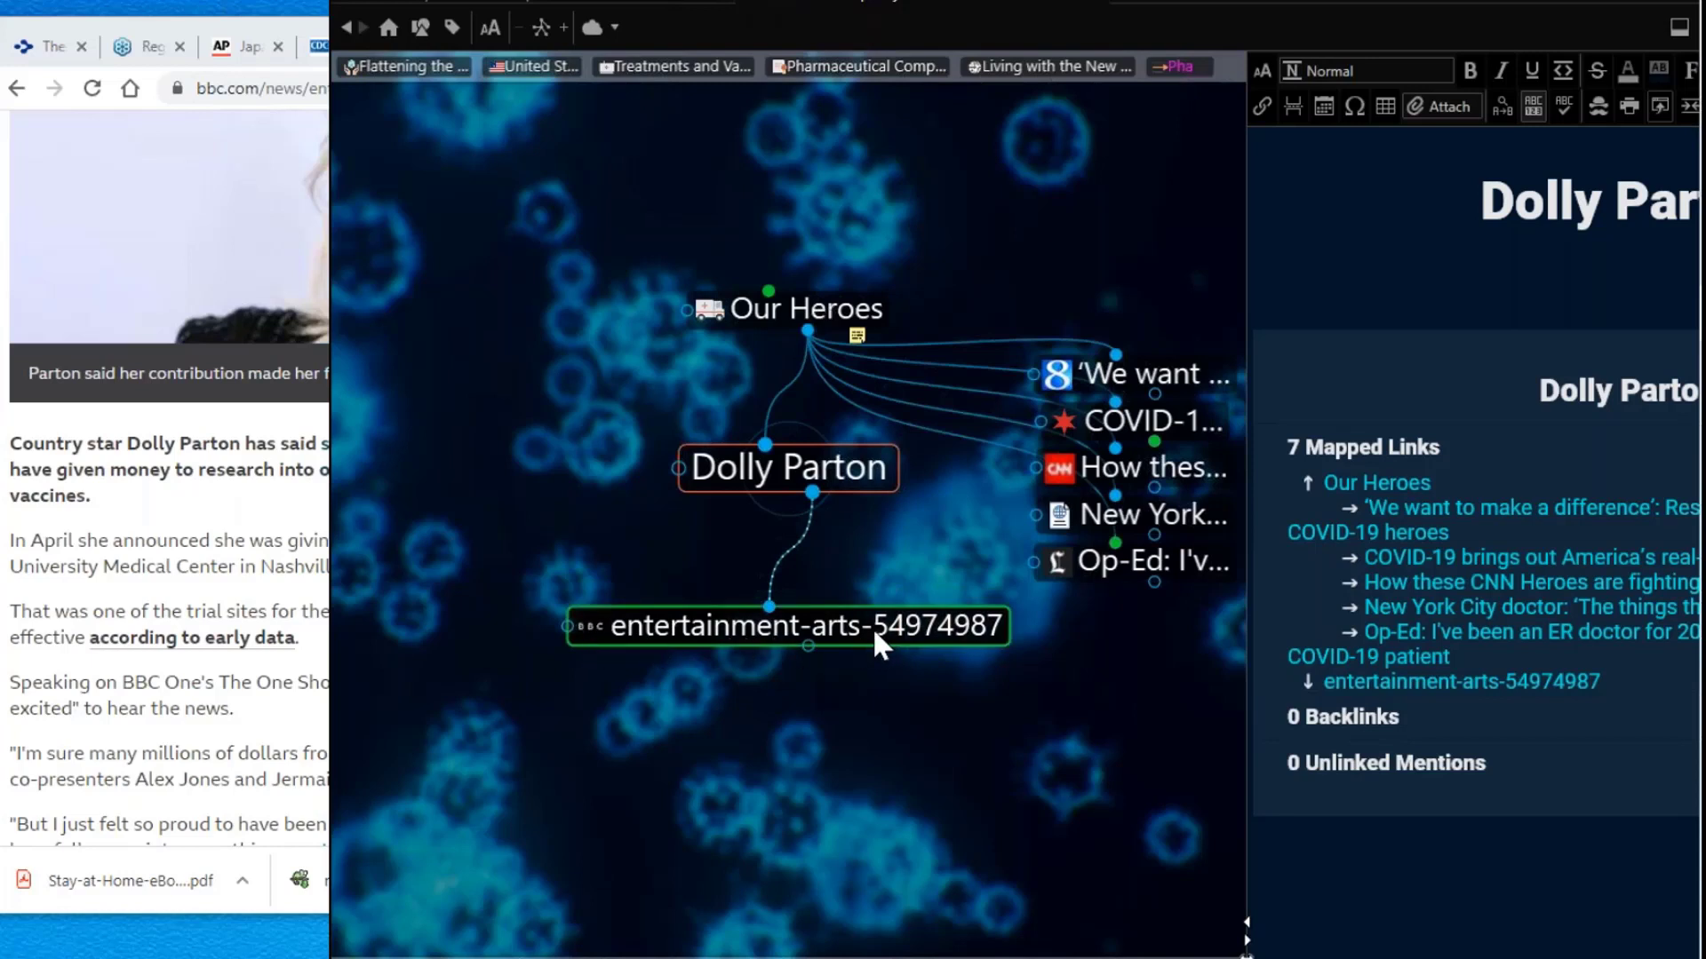
pyautogui.click(157, 558)
pyautogui.scroll(10, 229, 533)
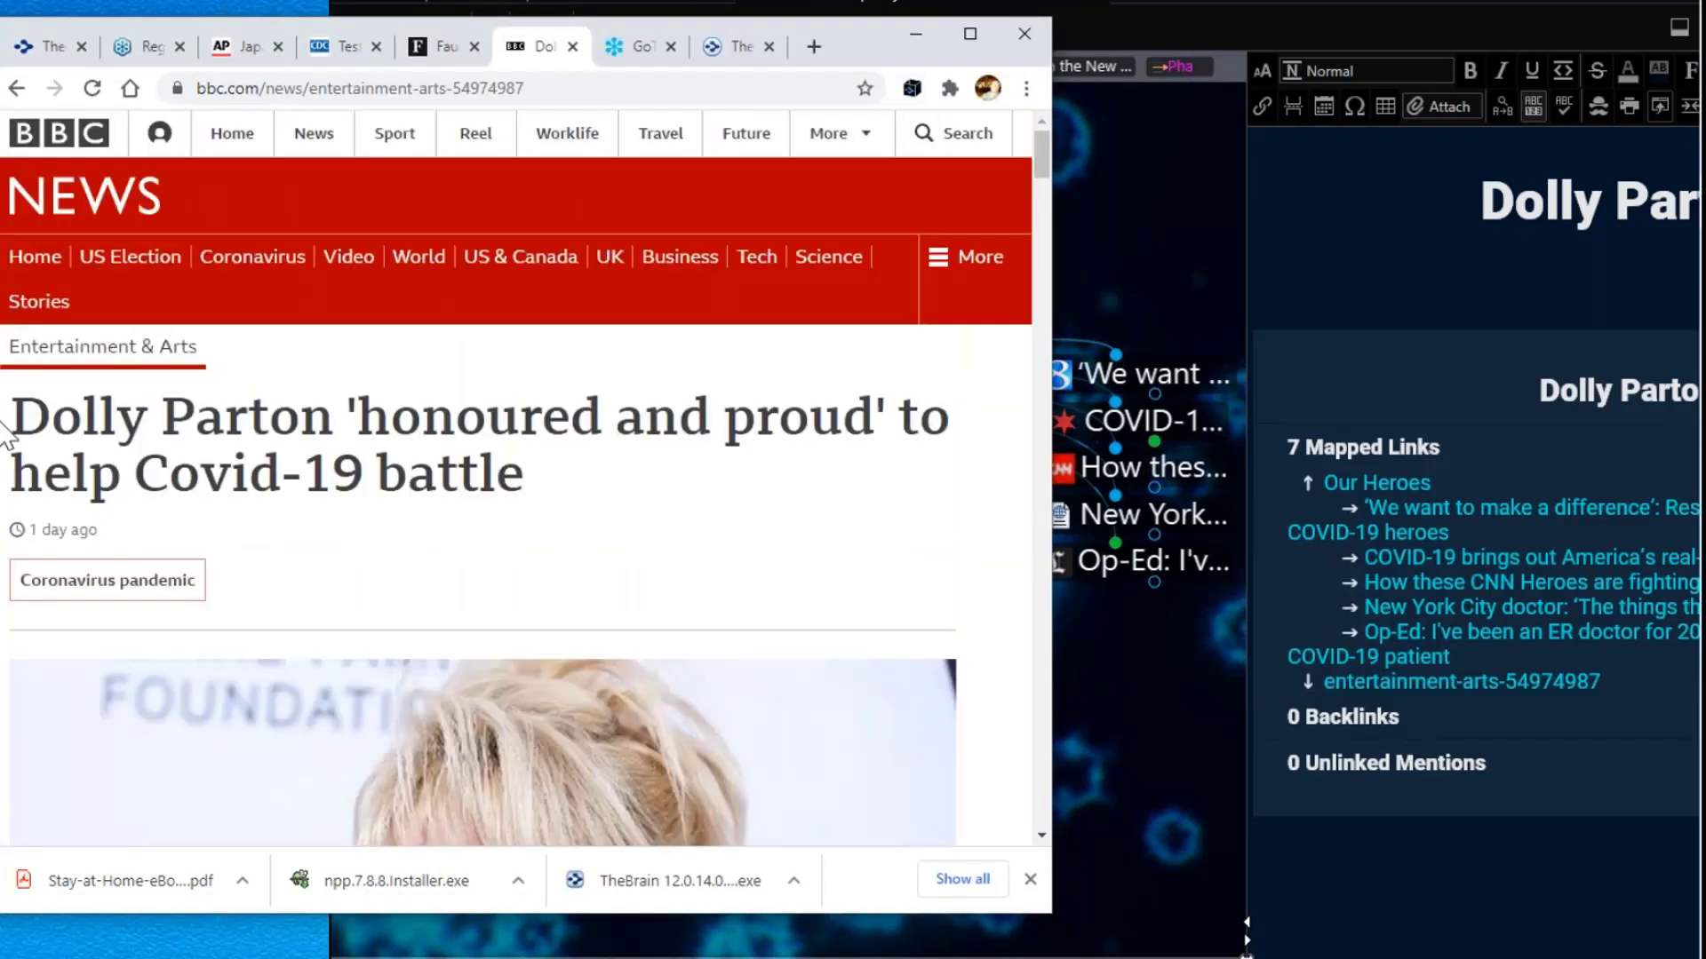
# Step: Copy the BBC article's headline from Chrome
pyautogui.moveTo(10, 418); pyautogui.dragTo(544, 491)
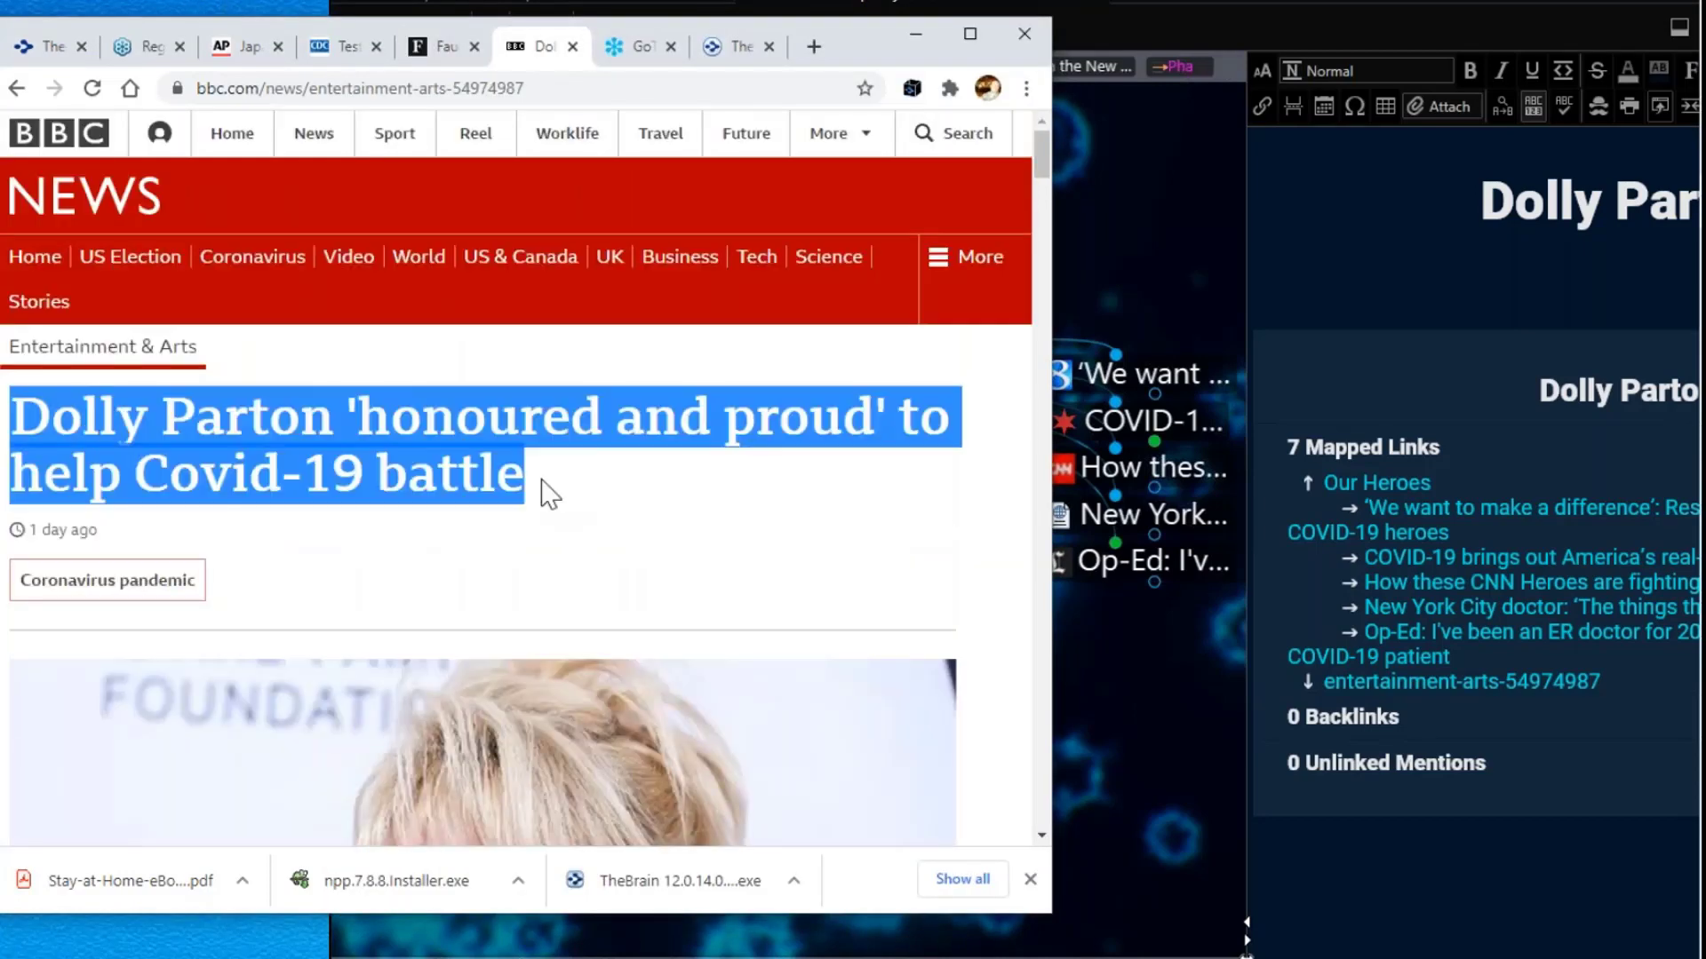
pyautogui.rightClick(414, 412)
pyautogui.click(457, 431)
pyautogui.moveTo(1022, 4); pyautogui.dragTo(889, 0)
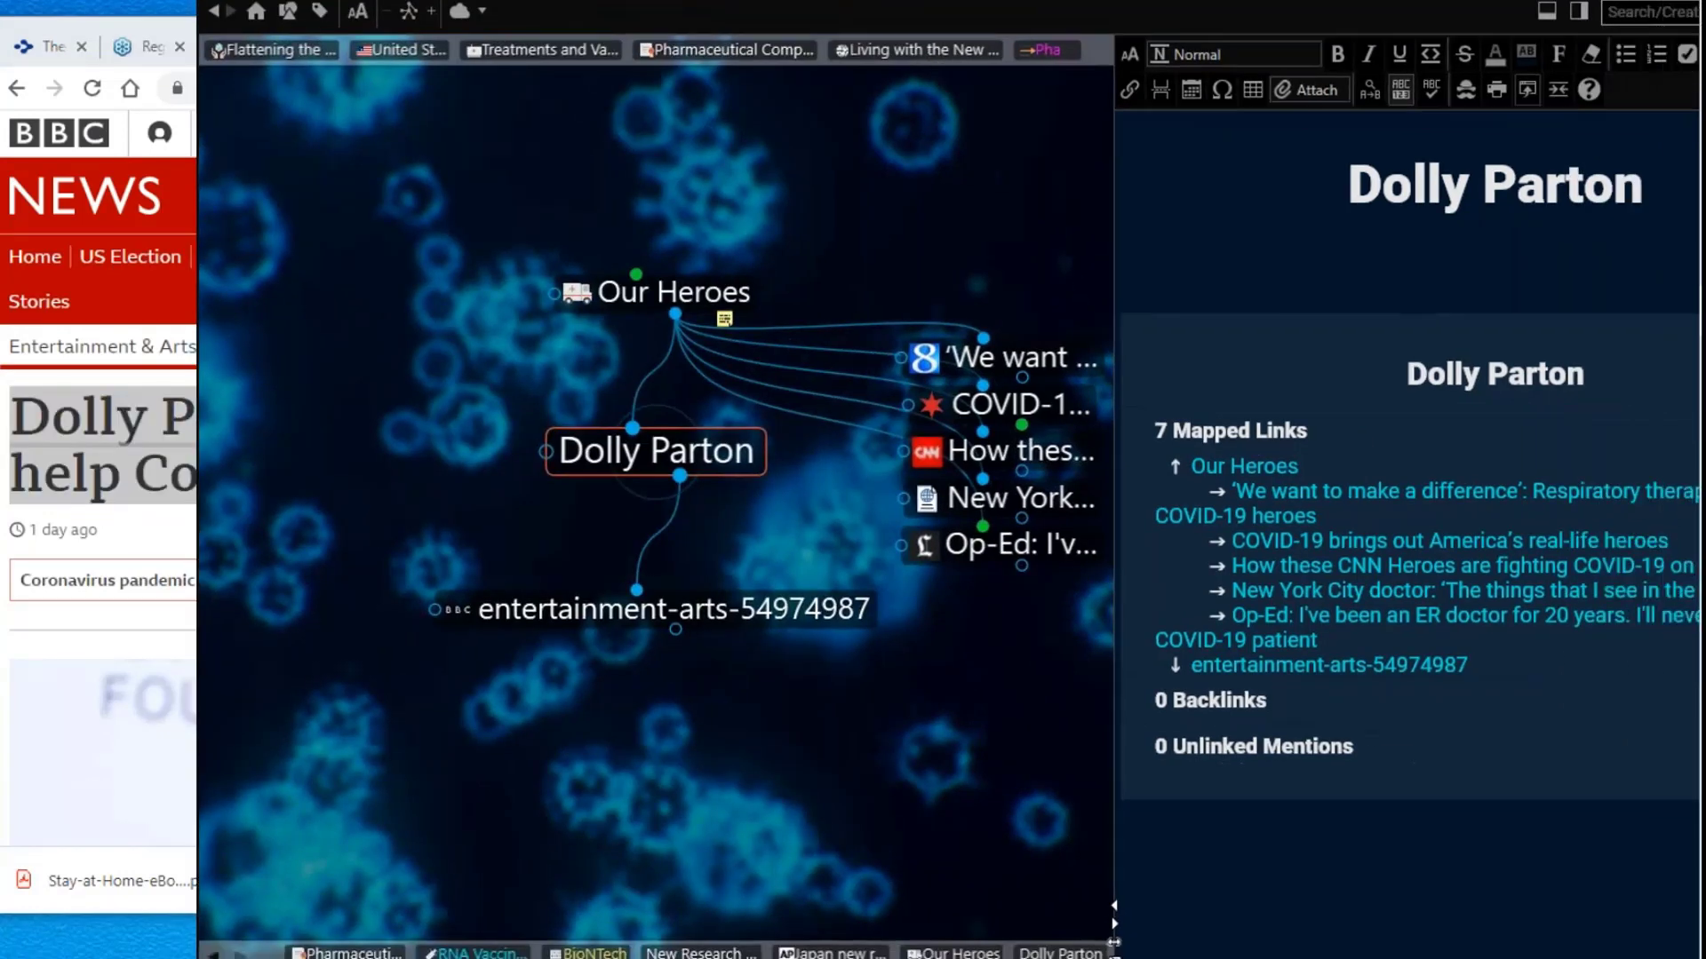
pyautogui.moveTo(1116, 177); pyautogui.dragTo(947, 194)
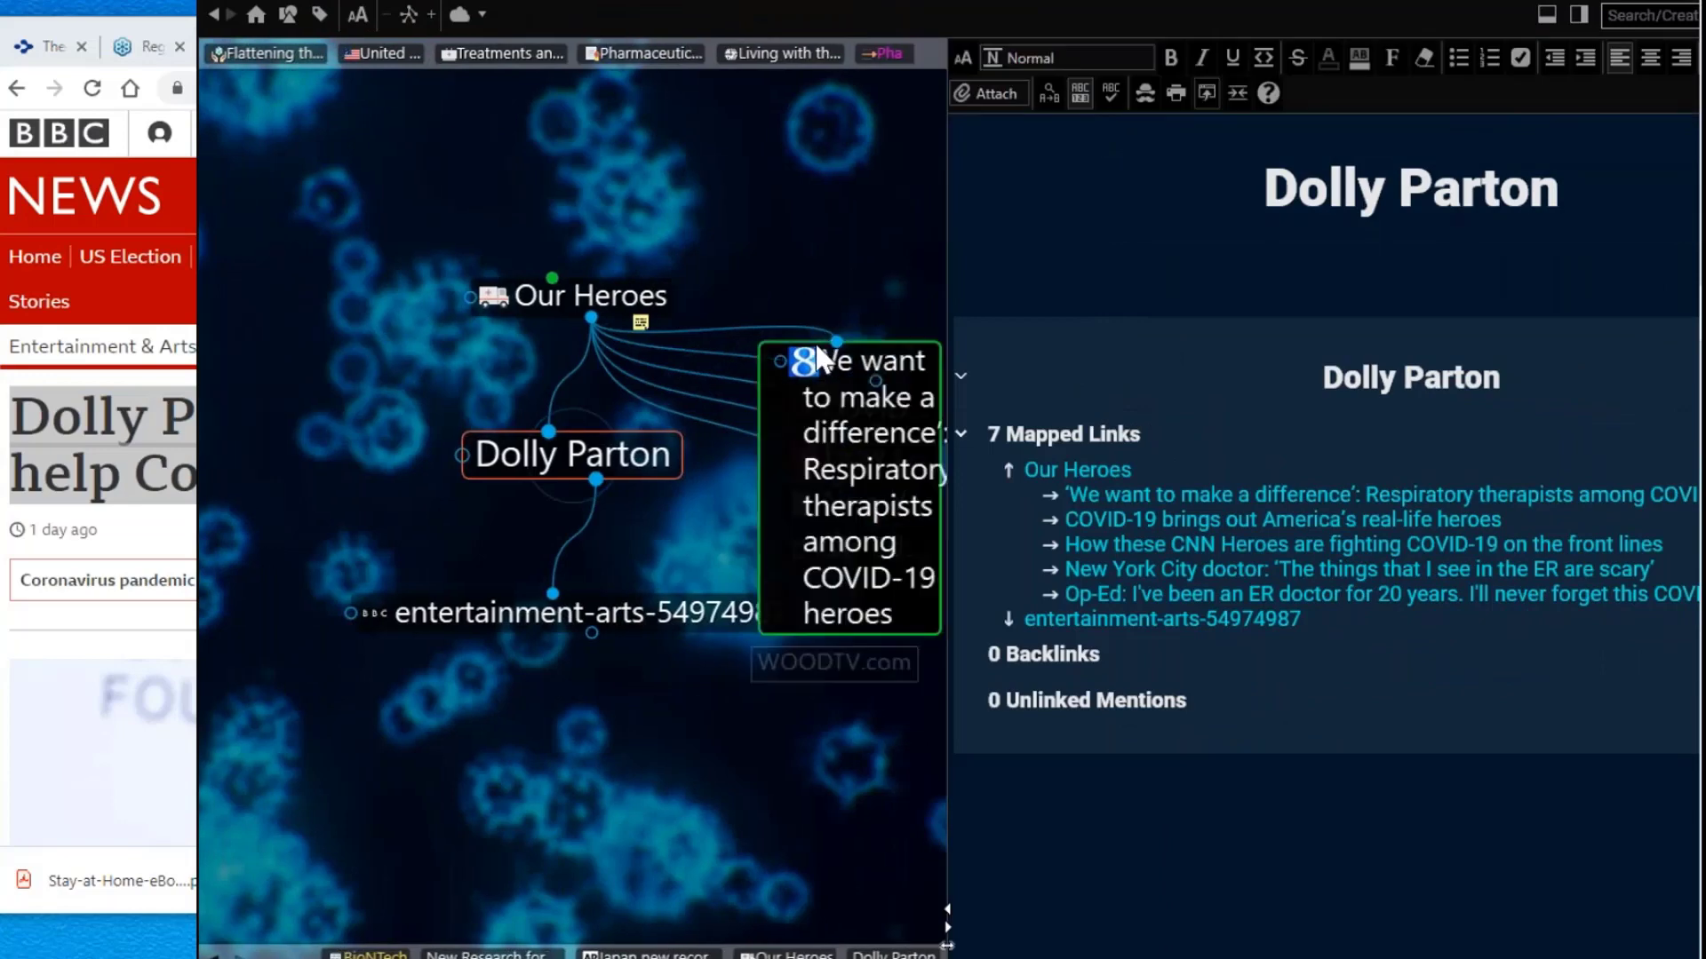
# Step: Activate the BBC link thought and close its web page to show its notes
pyautogui.click(646, 627)
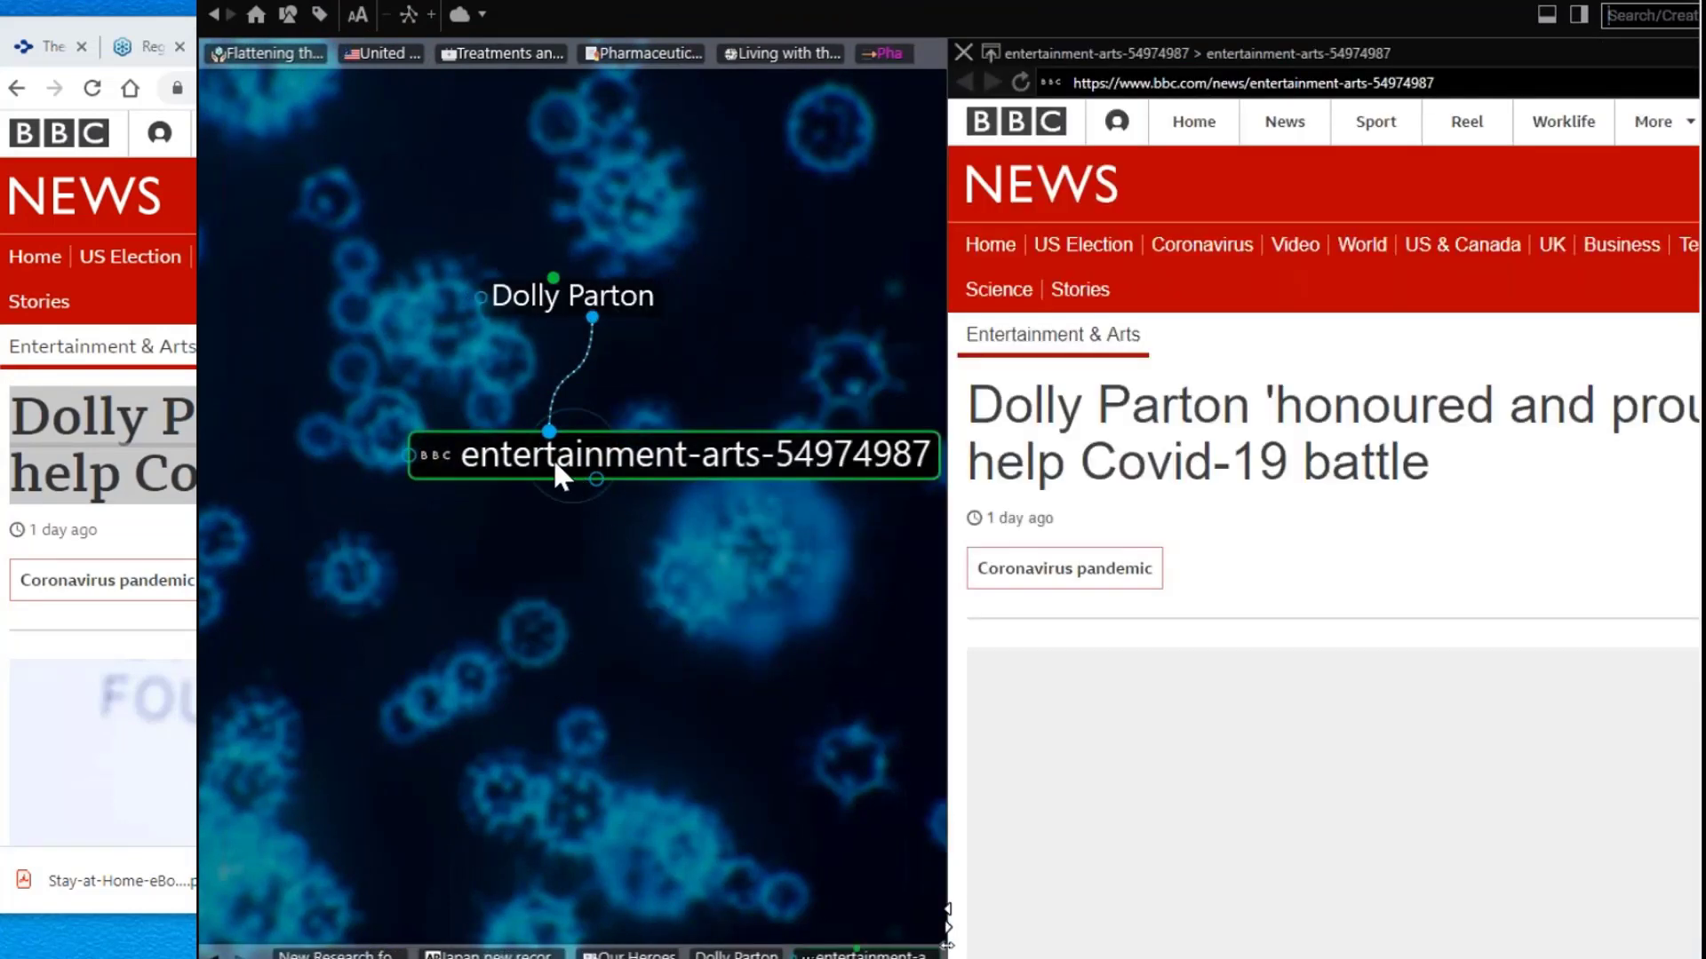
pyautogui.click(555, 460)
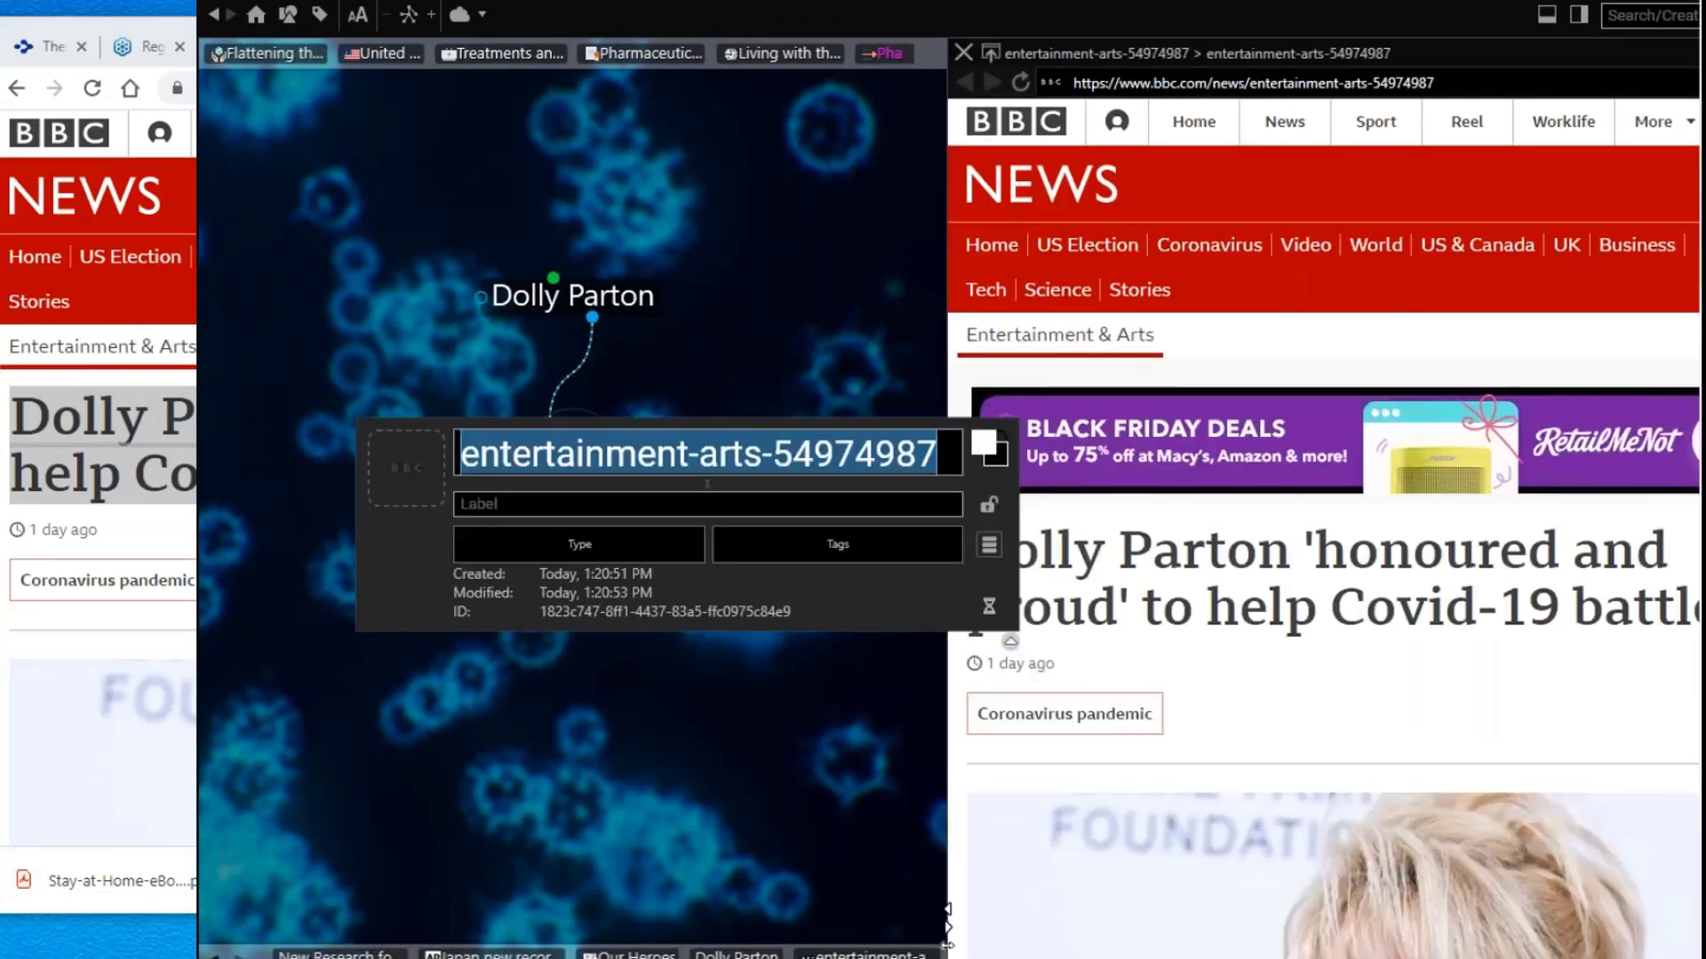
pyautogui.click(711, 811)
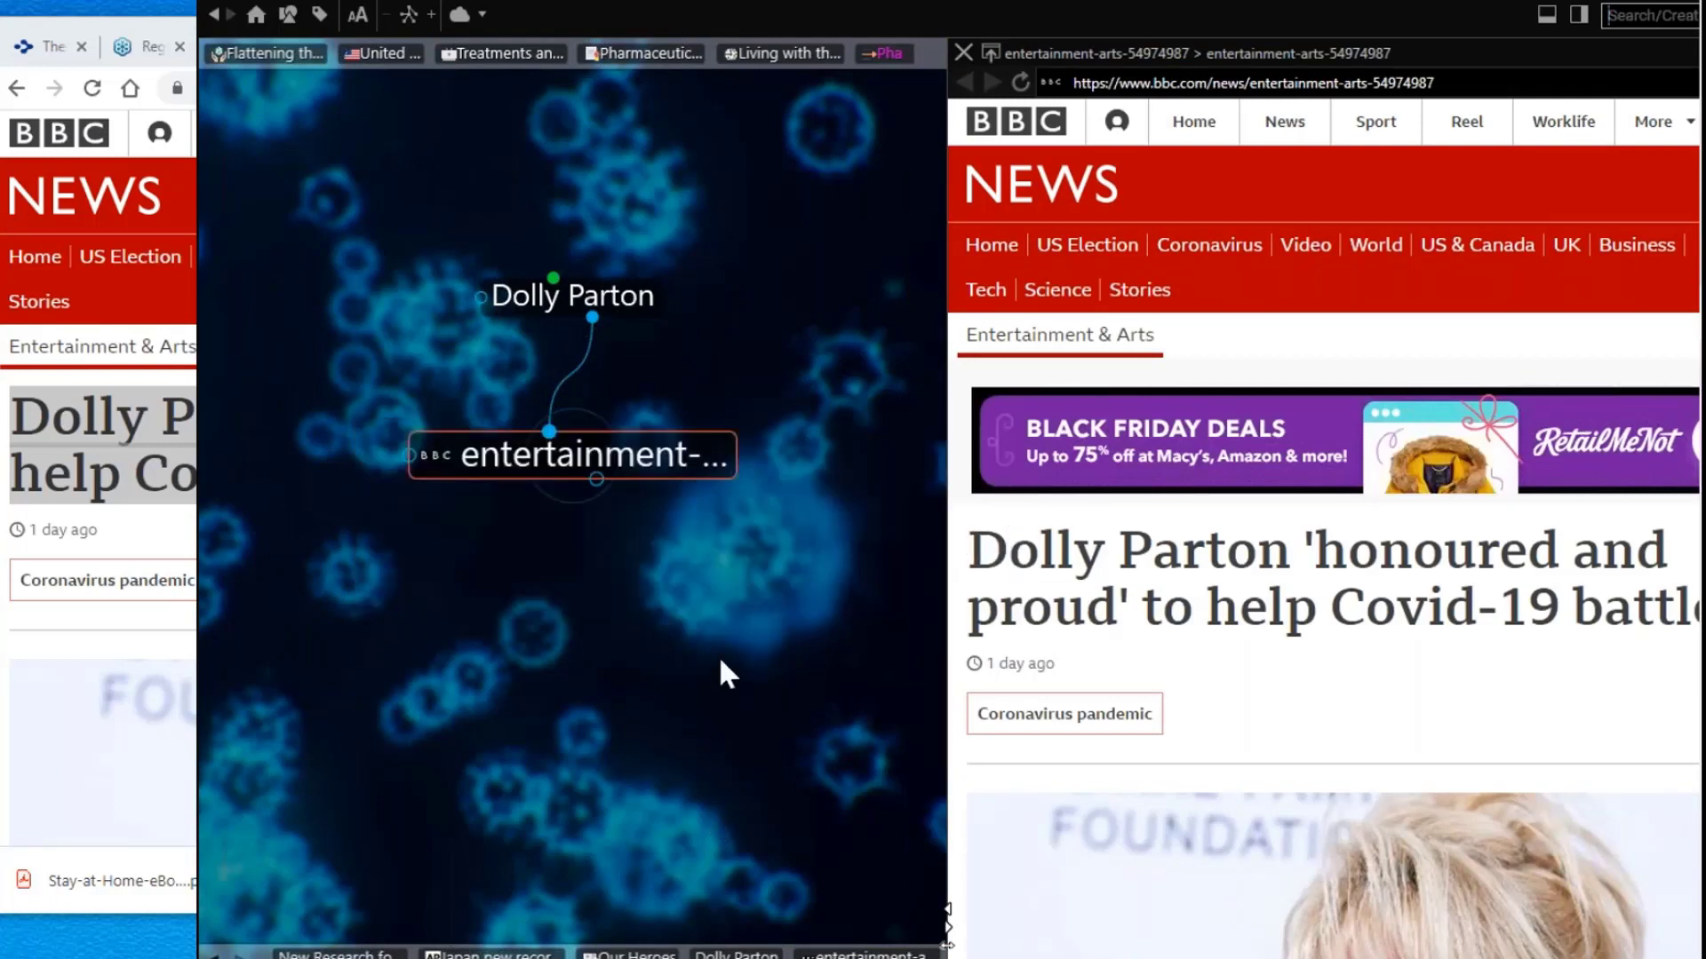
pyautogui.click(964, 54)
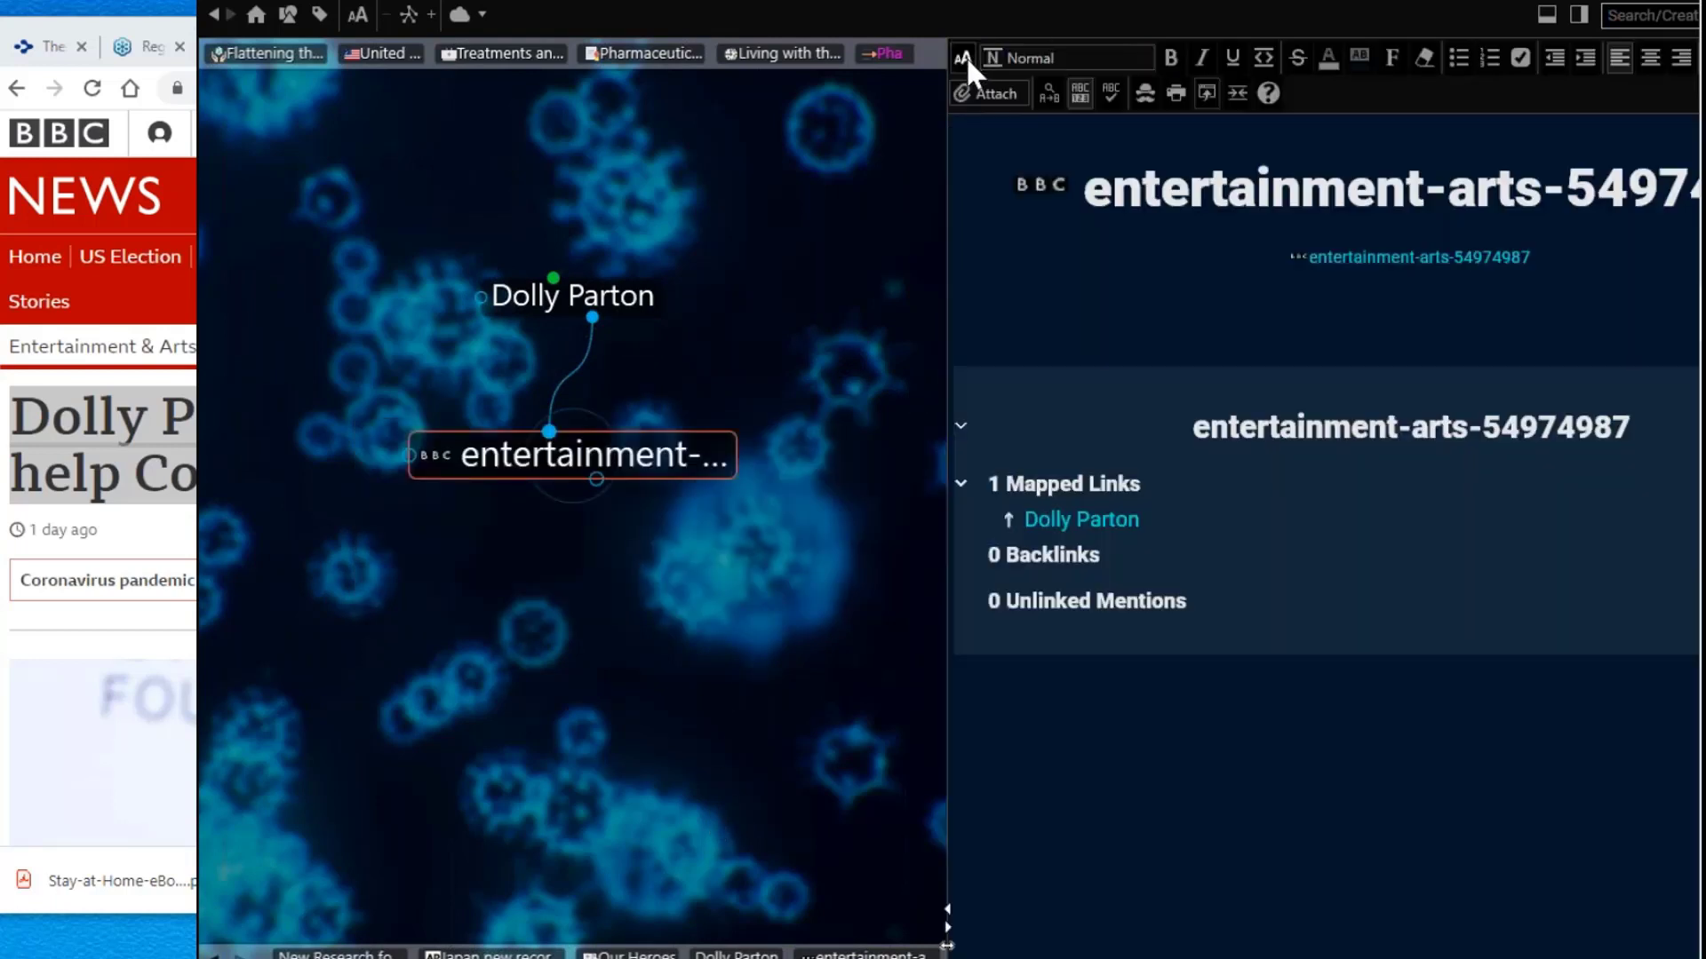
# Step: Retitle the link 'Dolly Parton 'honoured and proud' to help Covid-19 battle' without the leading #
pyautogui.click(1117, 191)
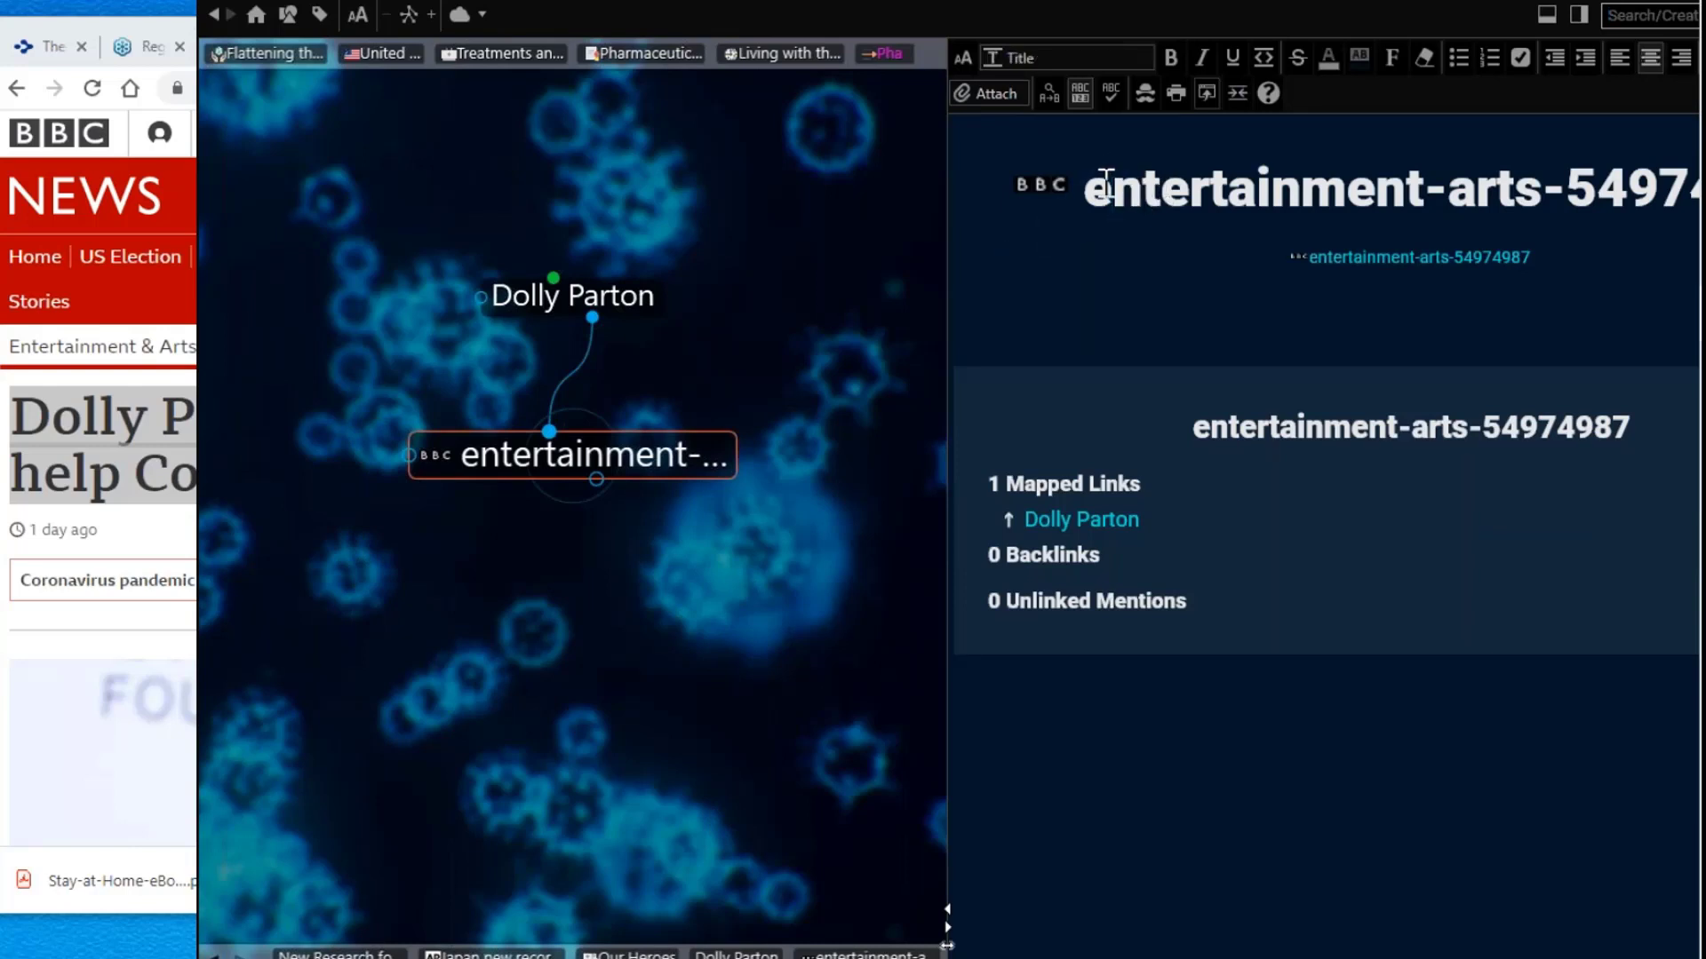
pyautogui.moveTo(1083, 186); pyautogui.dragTo(1695, 198)
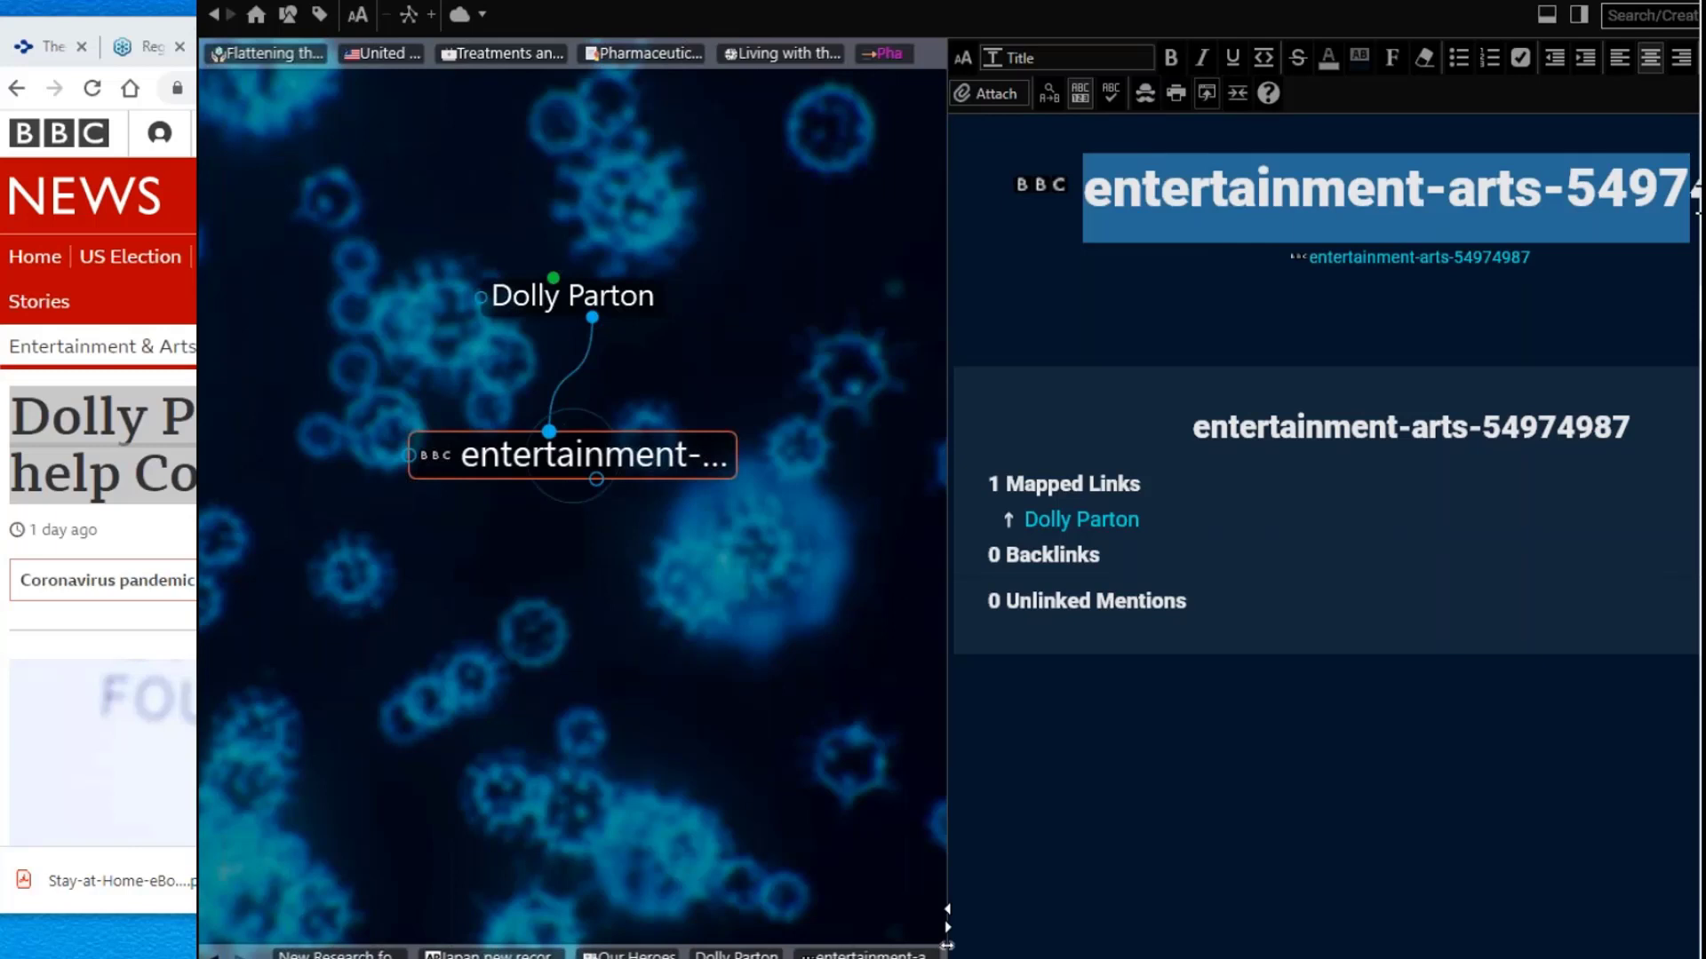
pyautogui.press('BackSpace')
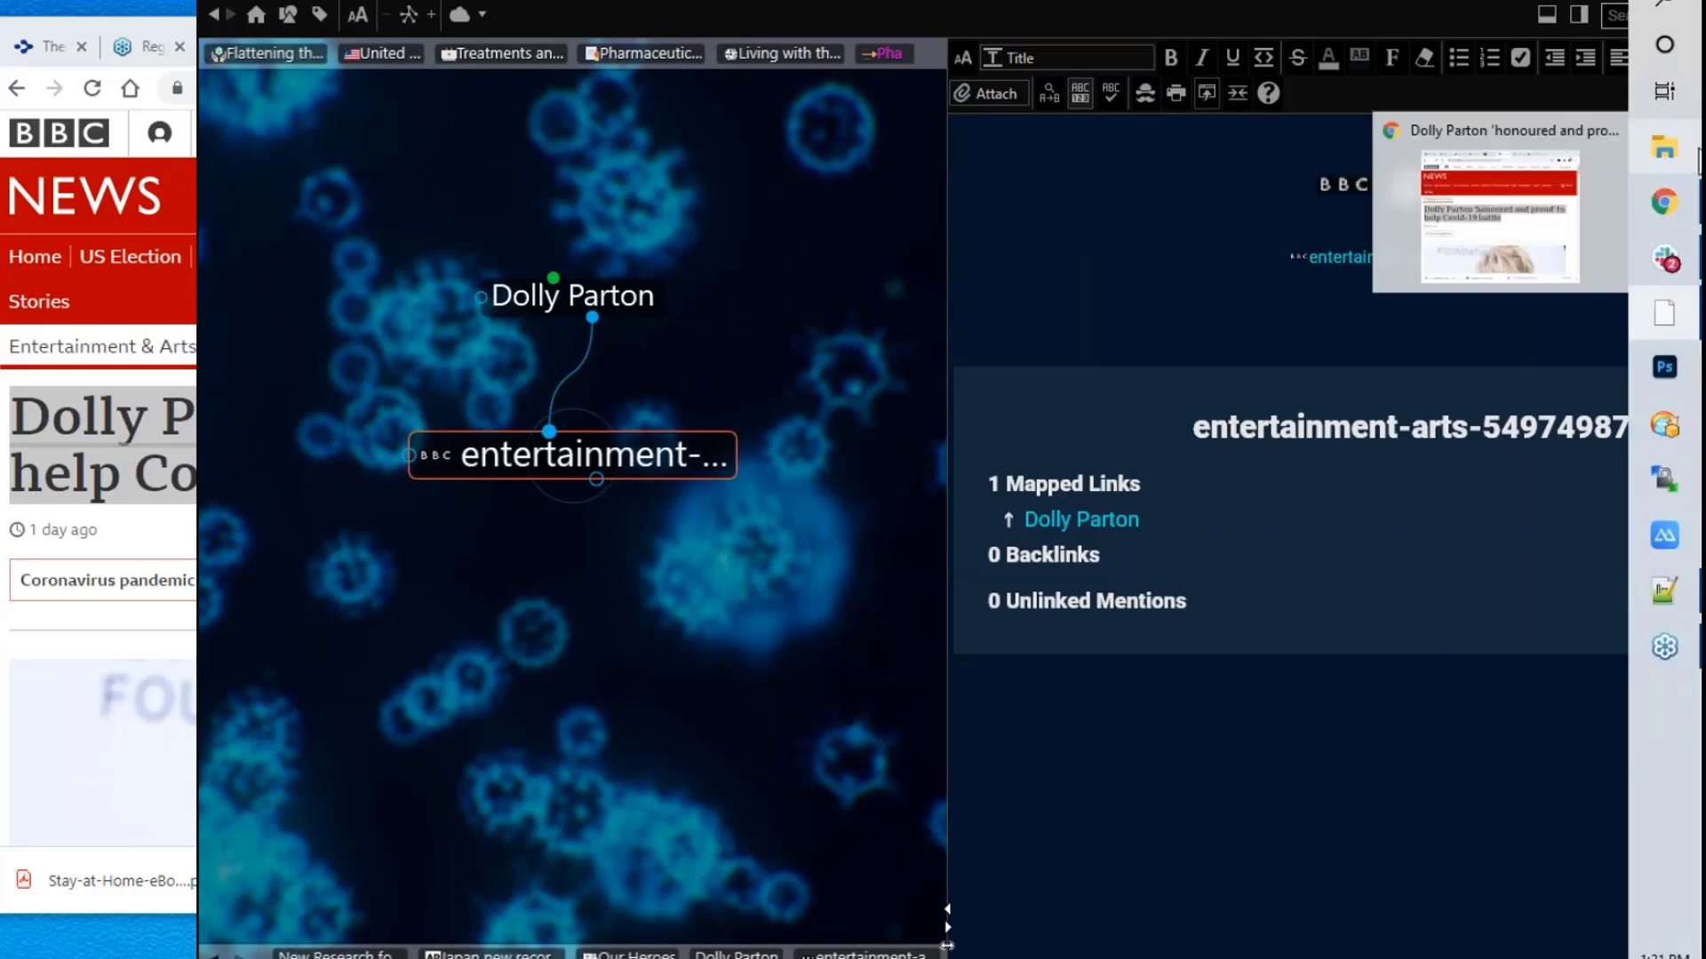
pyautogui.moveTo(1399, 189); pyautogui.dragTo(1515, 188)
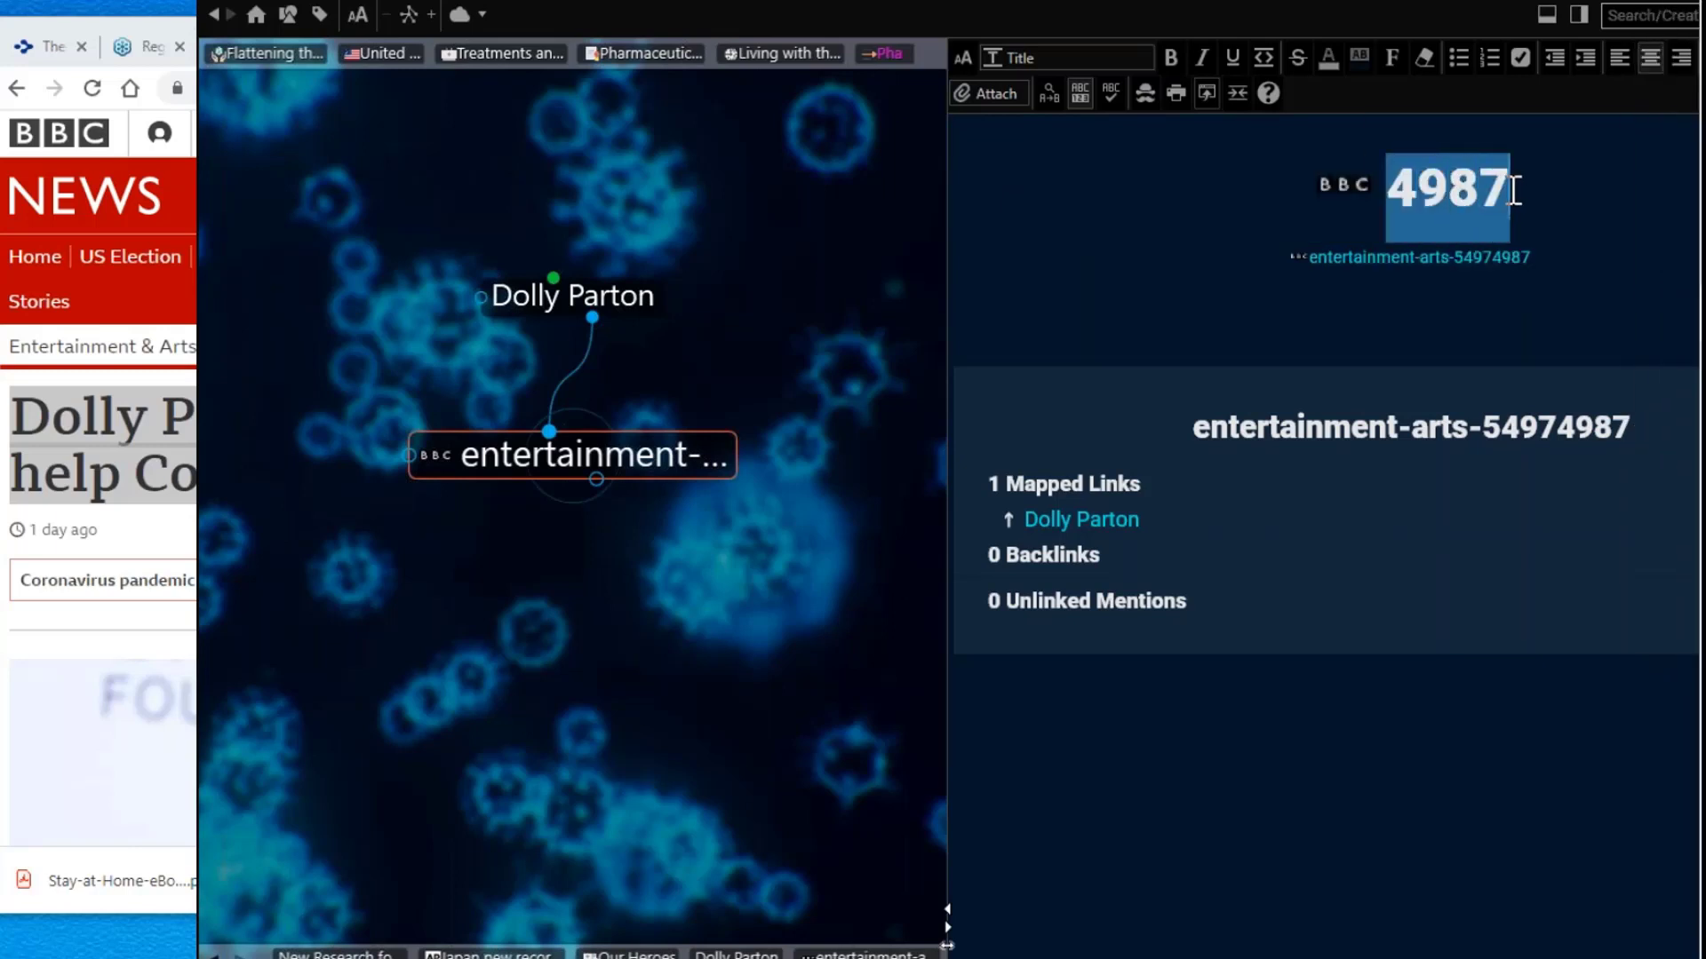
pyautogui.hotkey('ctrl', 'v')
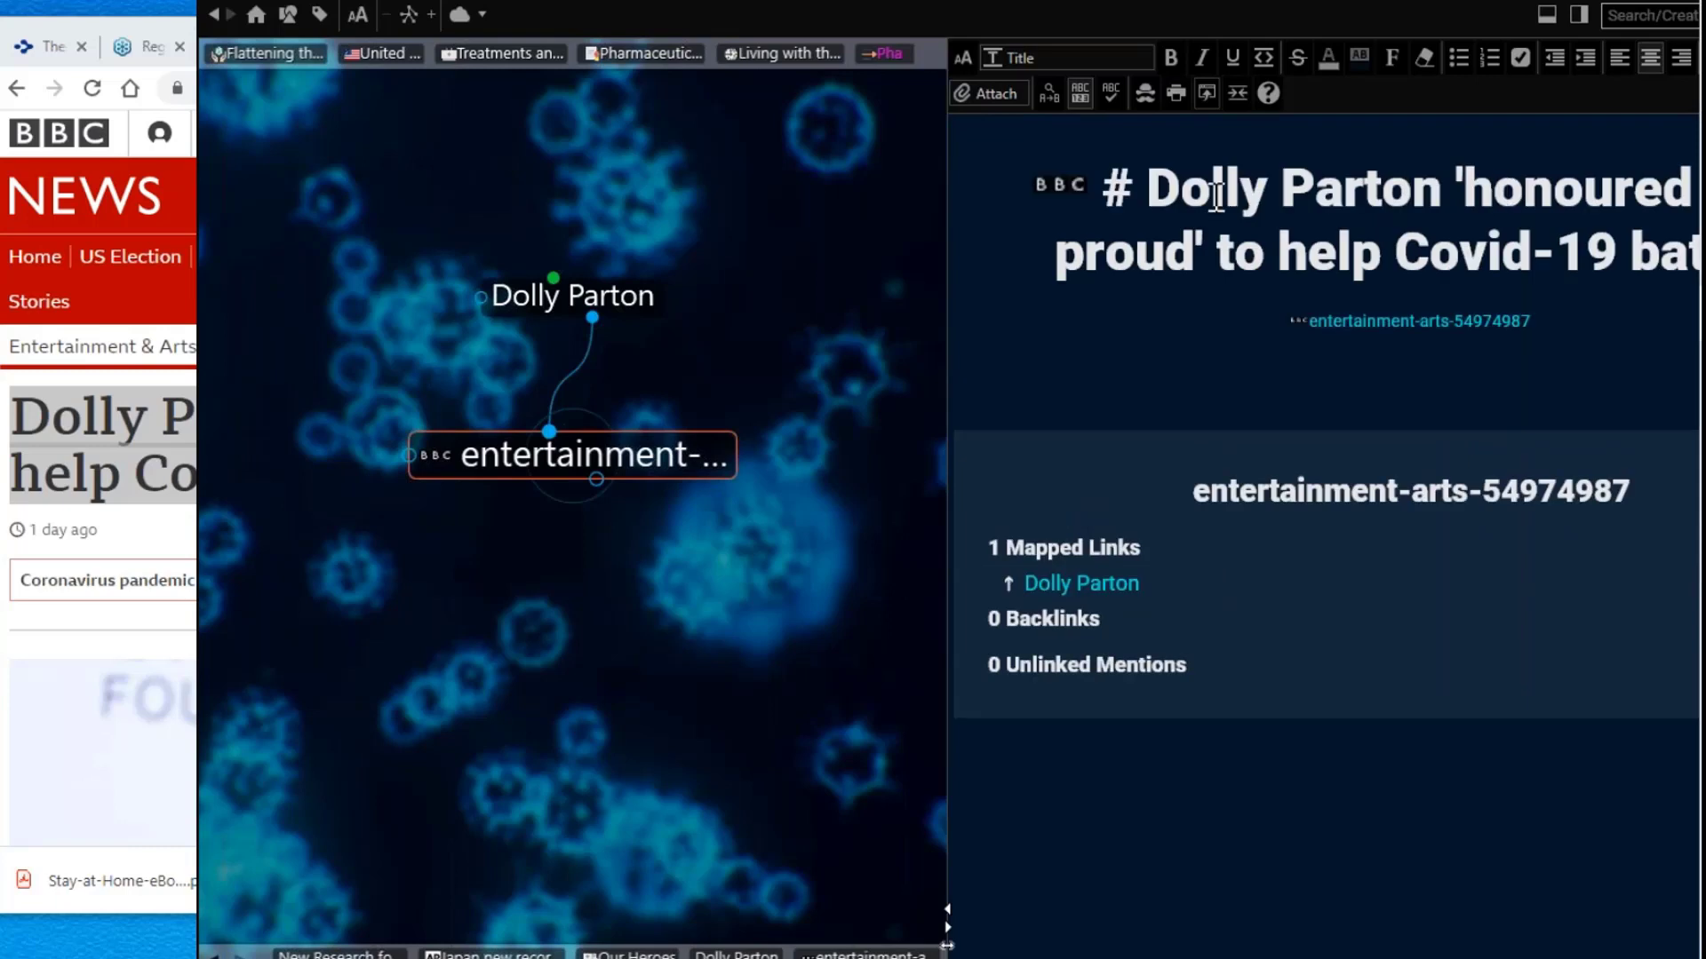
pyautogui.click(1152, 189)
pyautogui.press('BackSpace')
pyautogui.press('BackSpace')
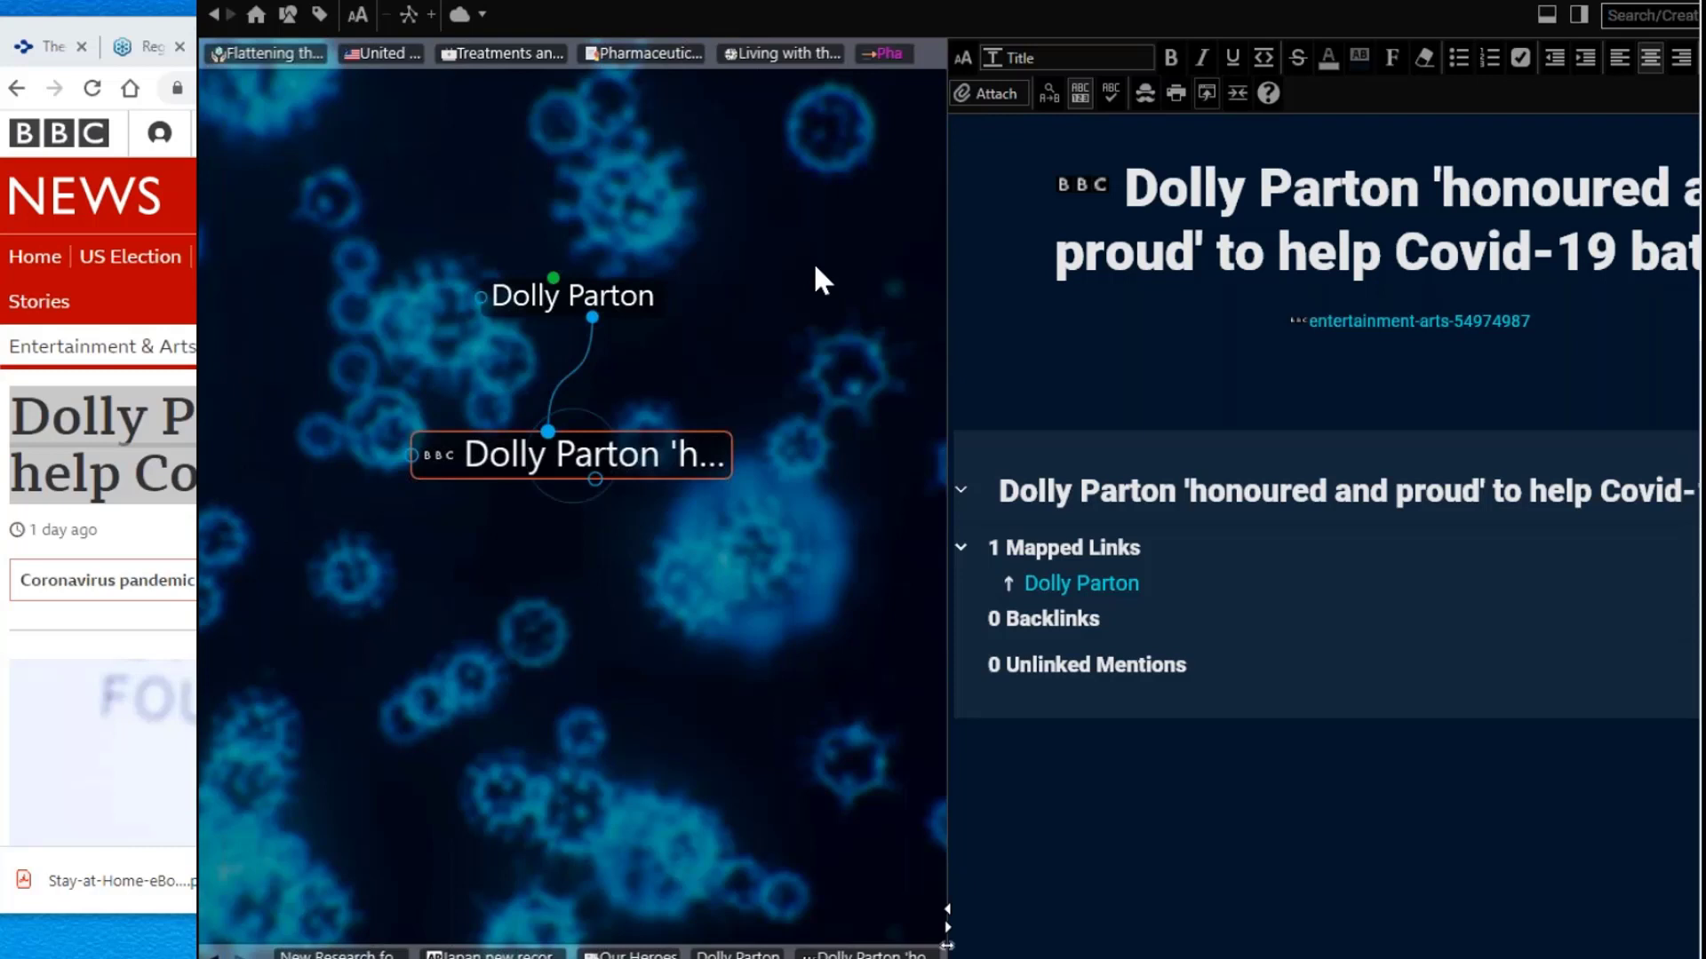
pyautogui.click(584, 302)
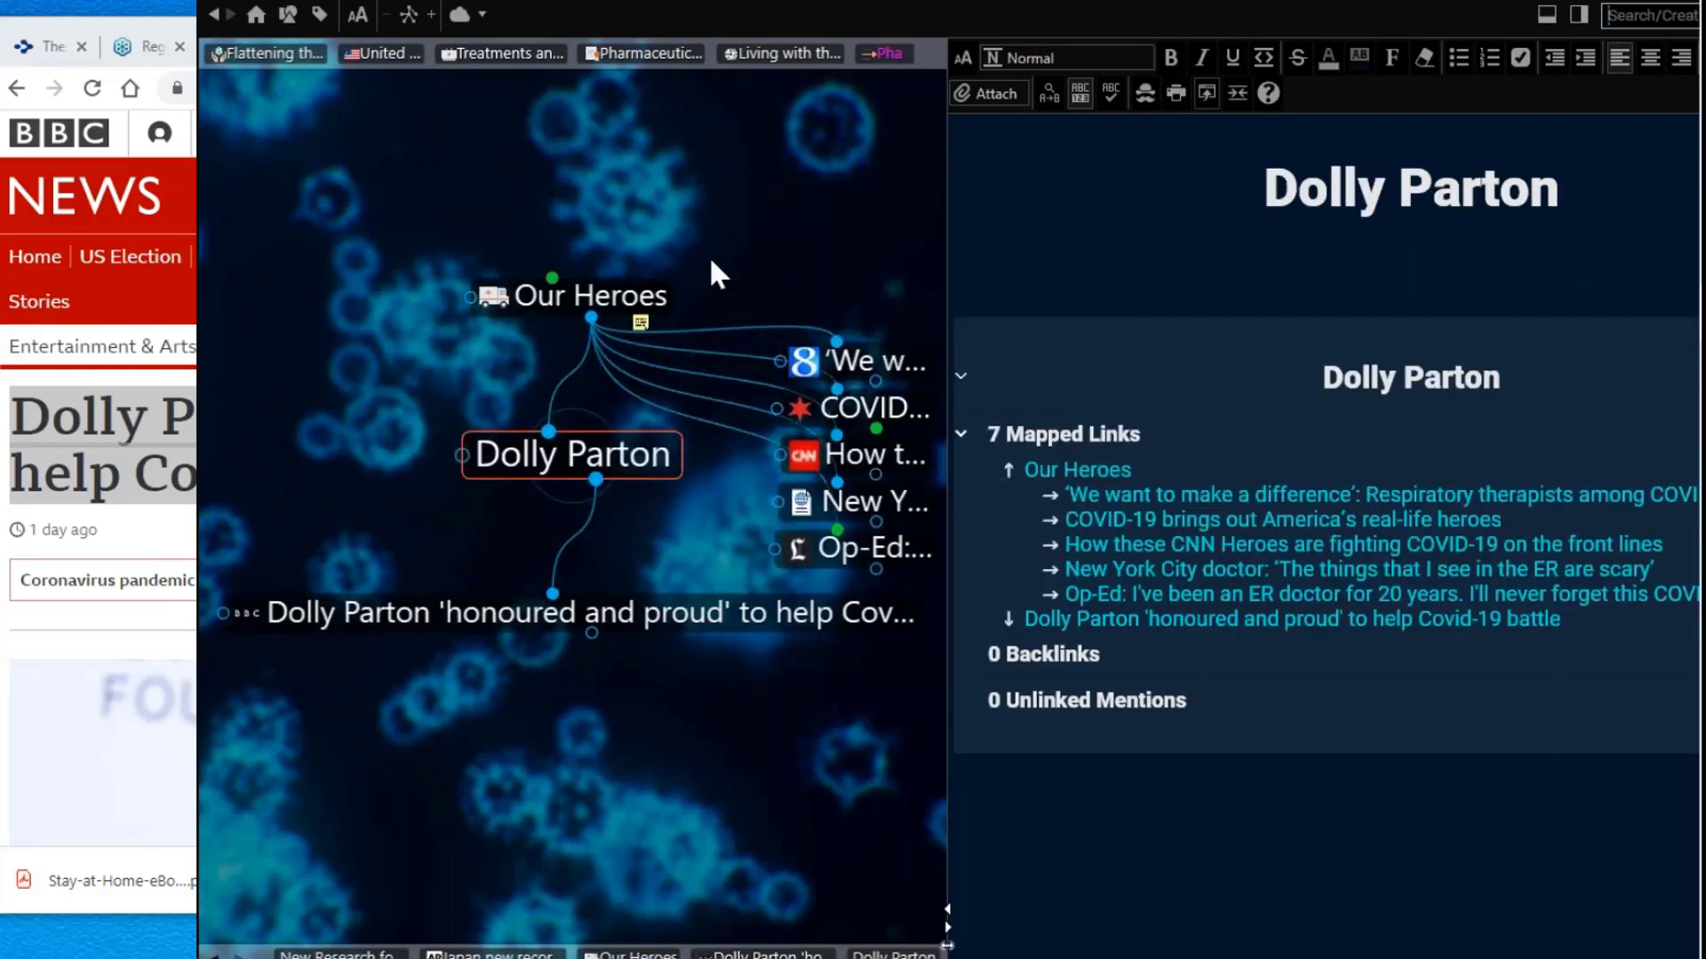
# Step: Write 'Recently gave a $1M gift to Vanderbuilt U. in Tennessee which is a research center for Moderna.'
pyautogui.click(1142, 256)
pyautogui.moveTo(1244, 0); pyautogui.dragTo(1069, 0)
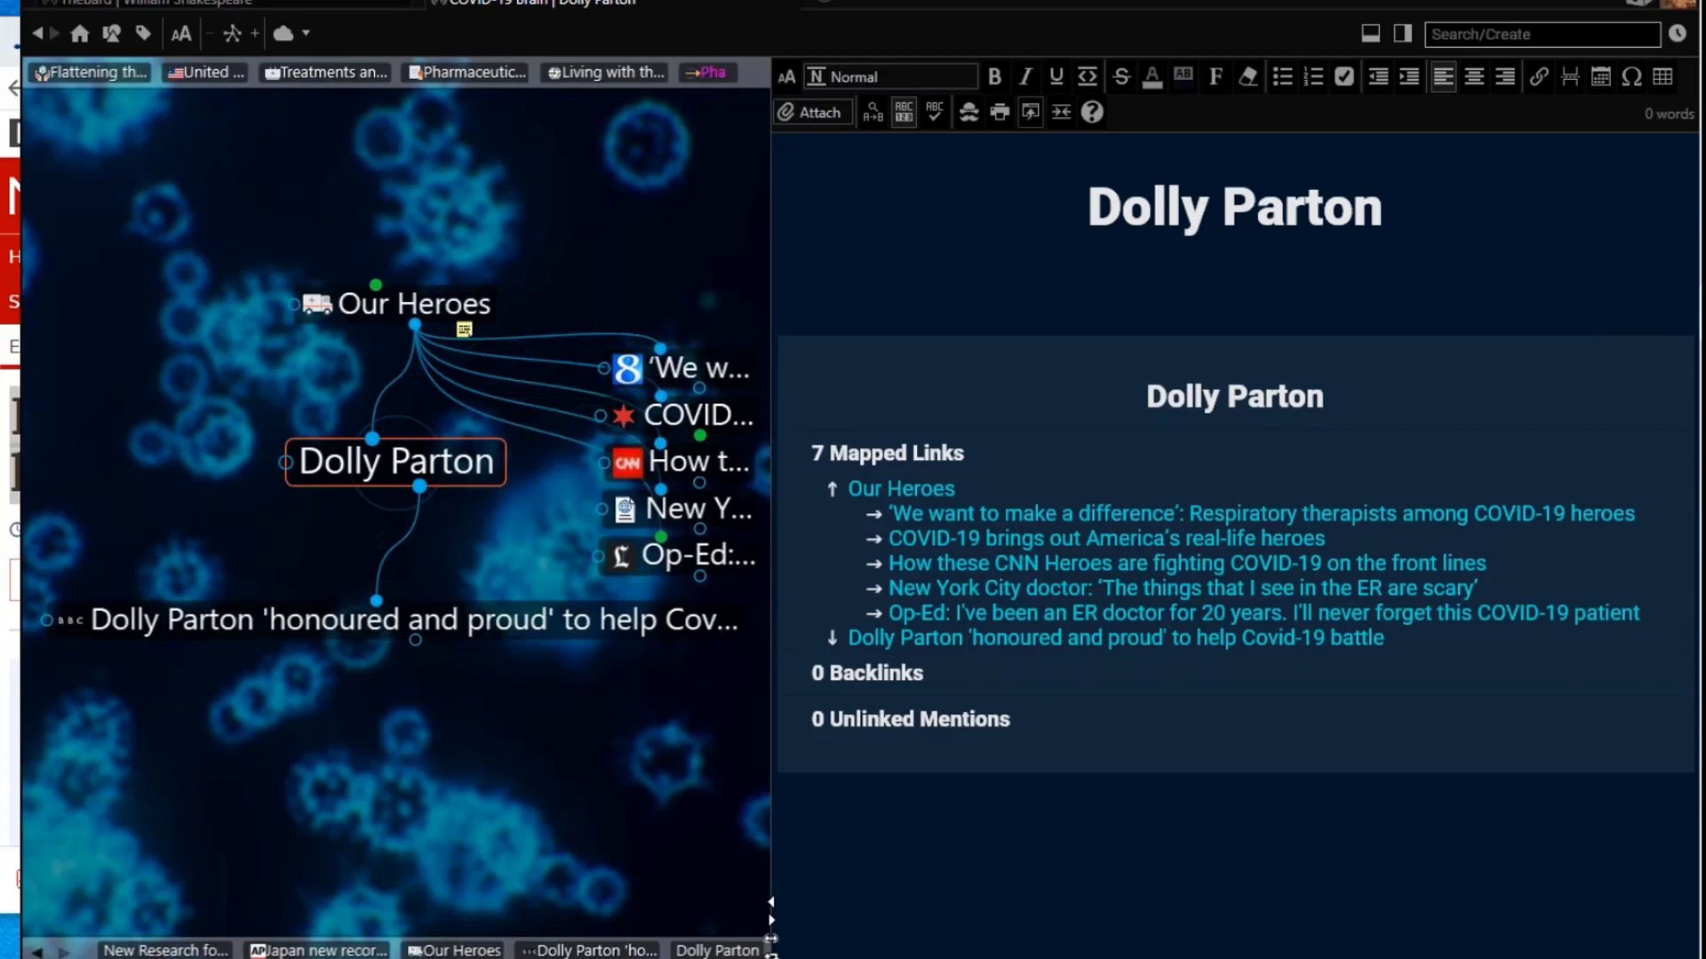
pyautogui.write('Recently ')
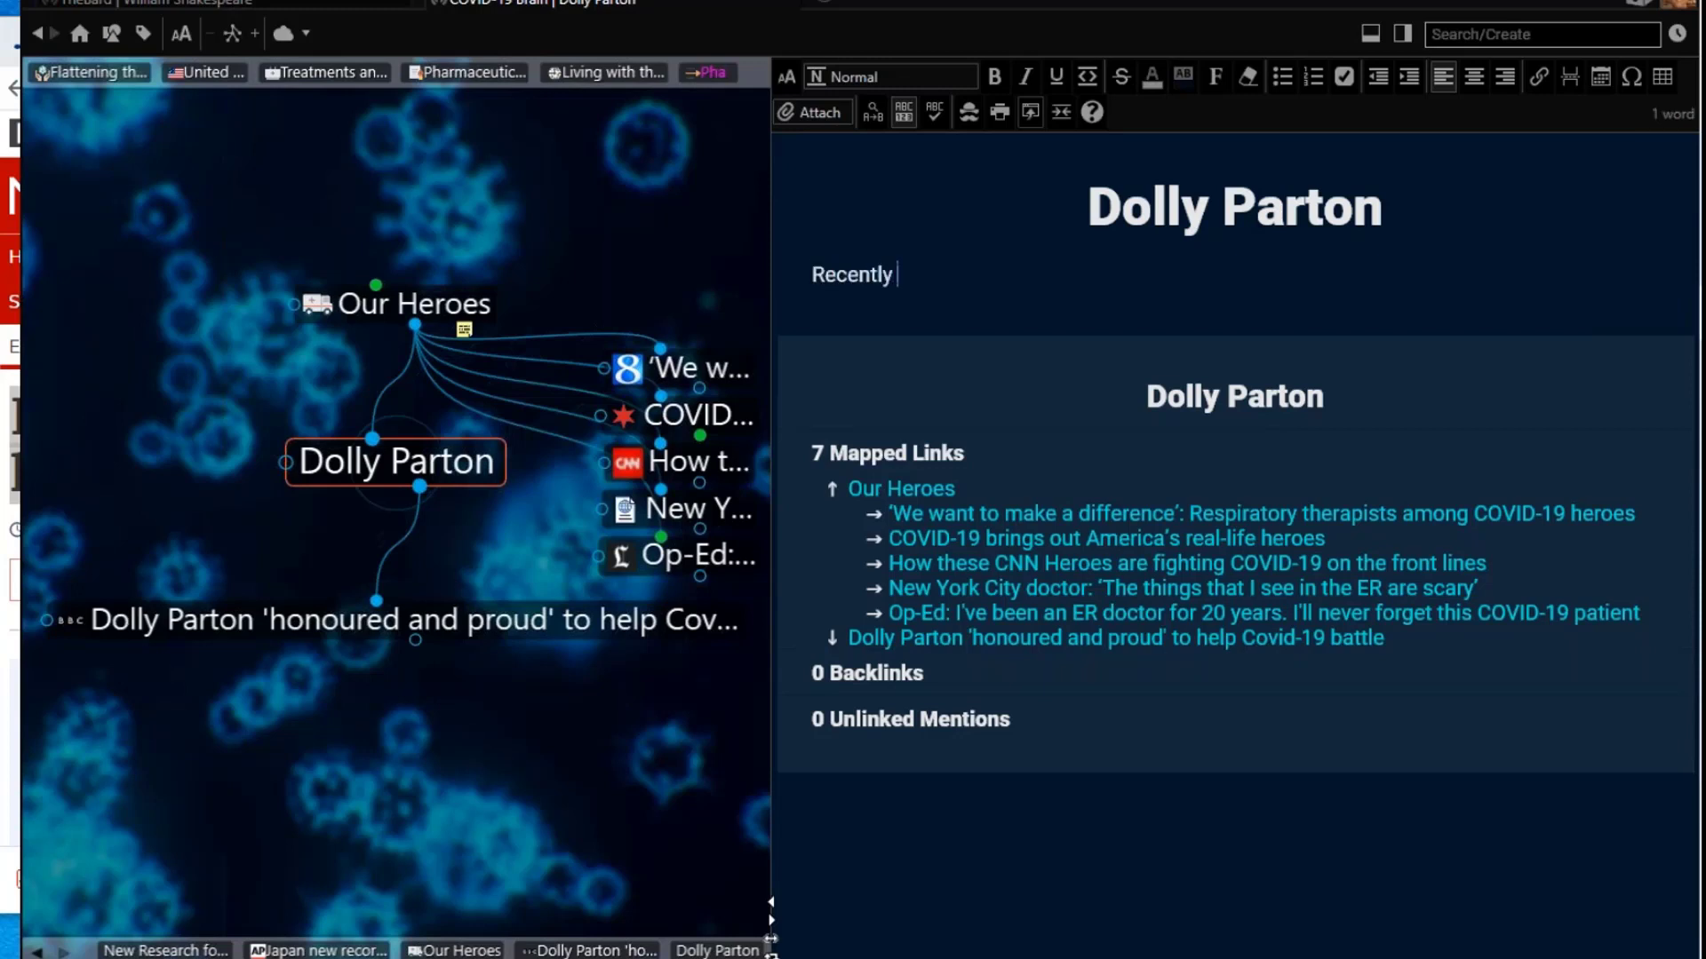
pyautogui.write('gave a $1M ')
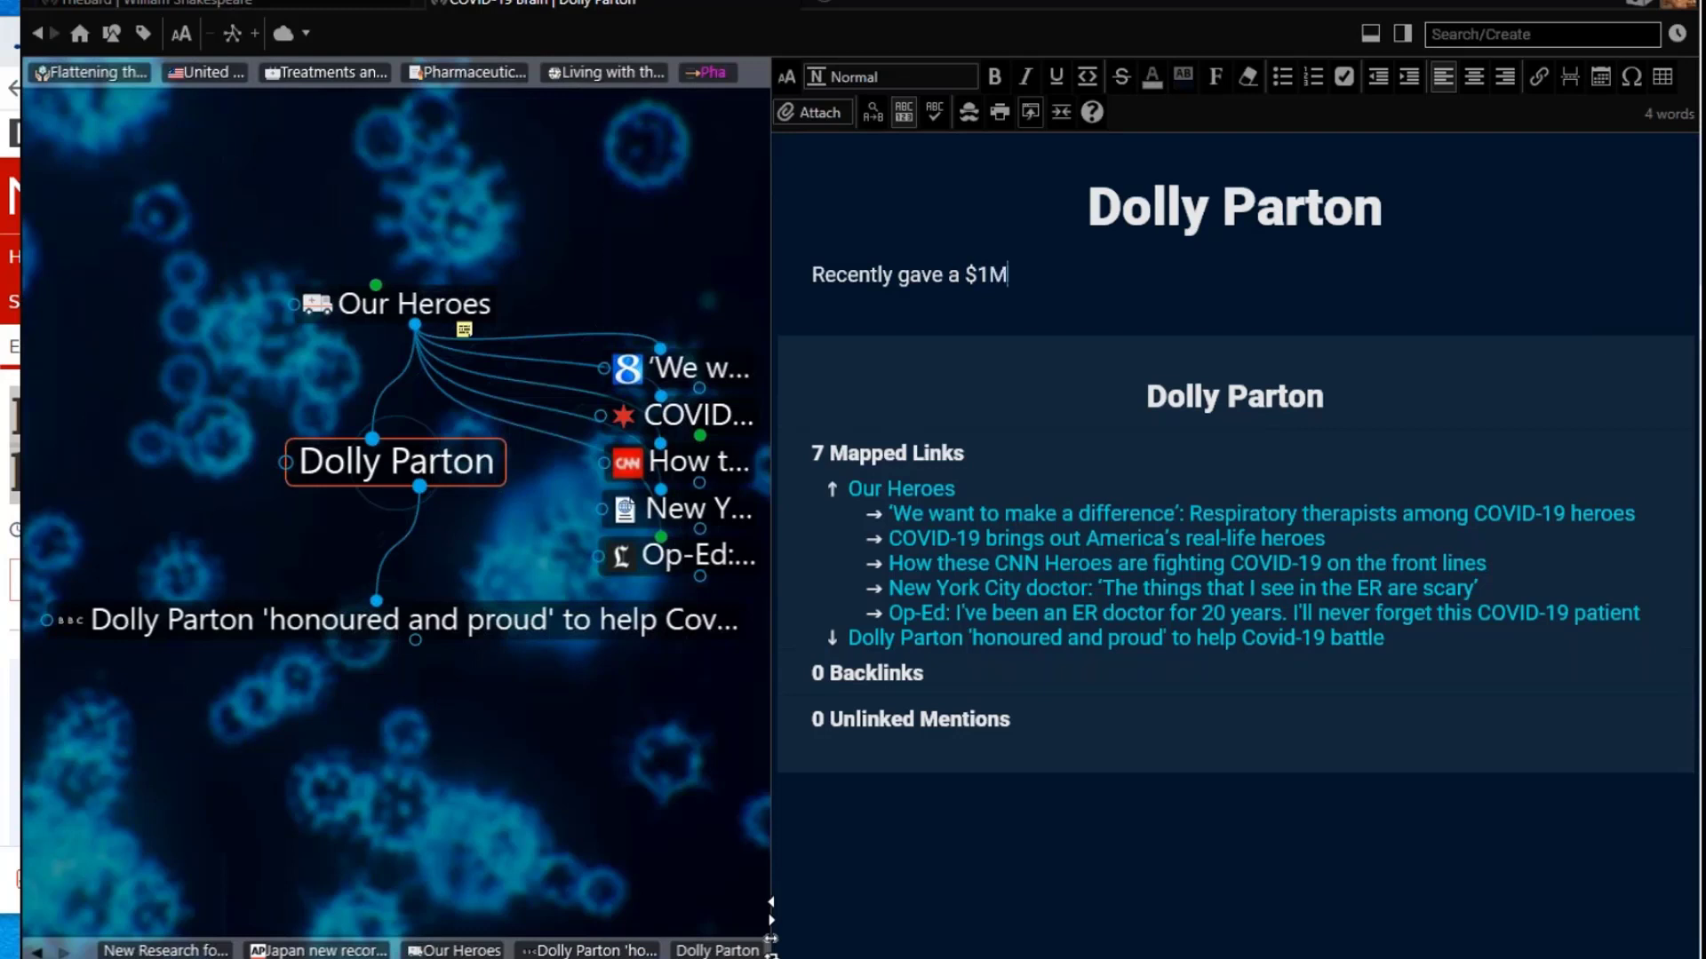
pyautogui.write('gift to Vanderb')
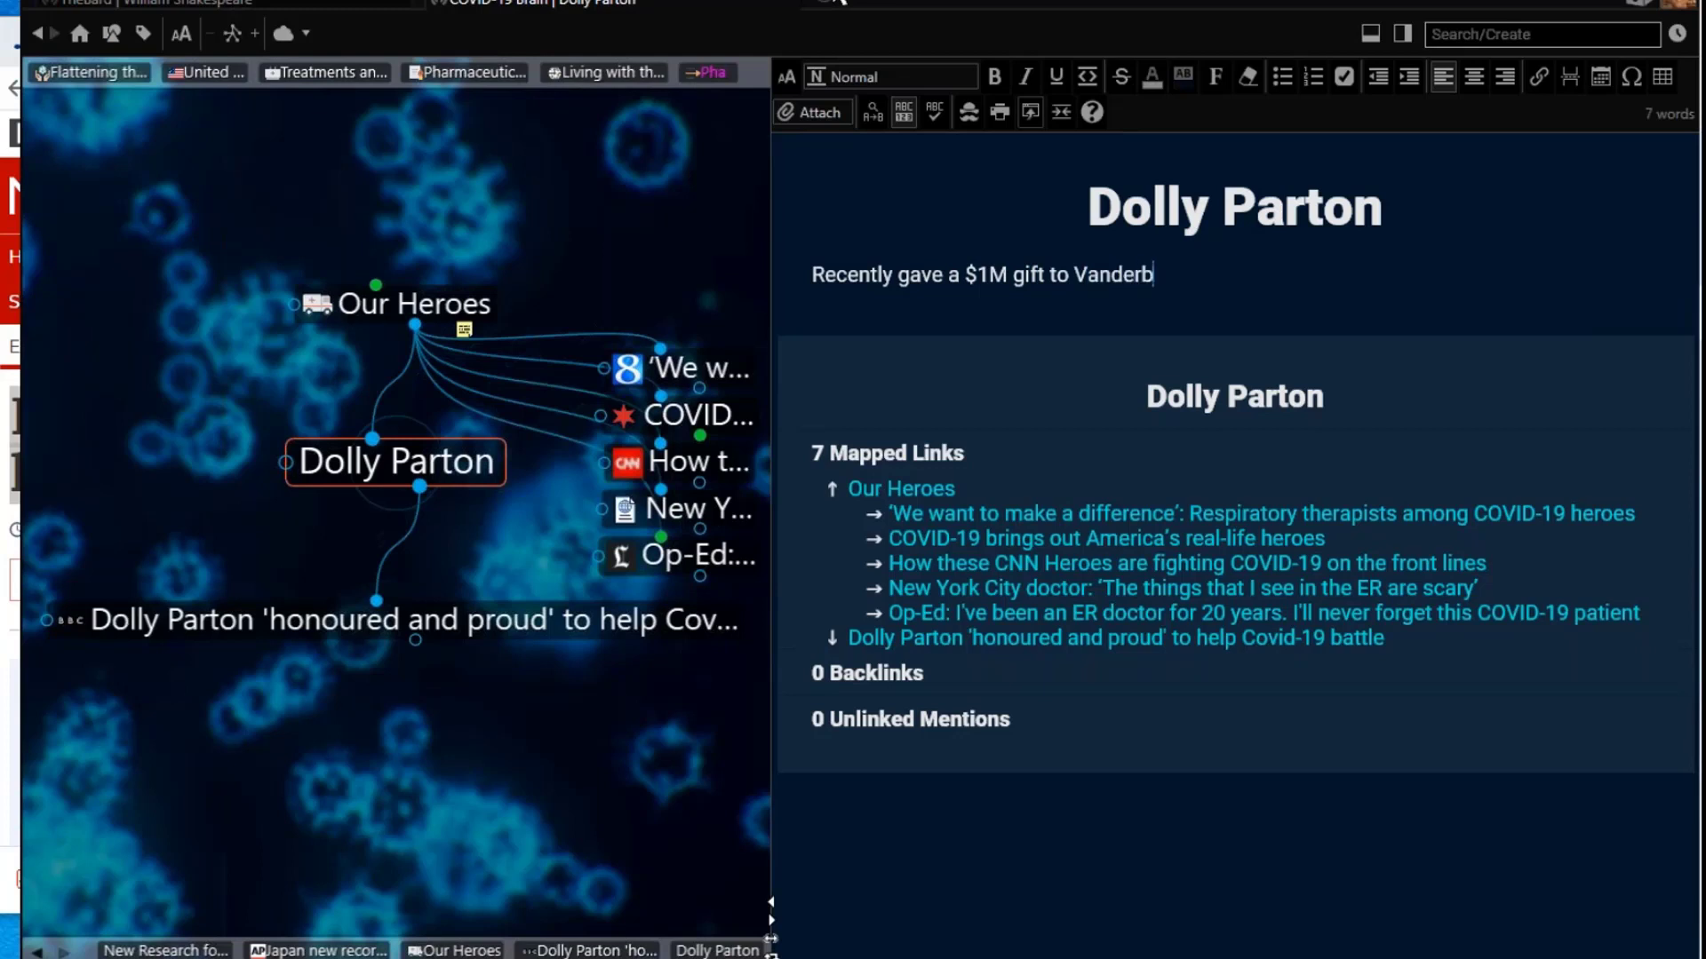
pyautogui.write('uilt Un')
pyautogui.press('BackSpace')
pyautogui.write('. in ')
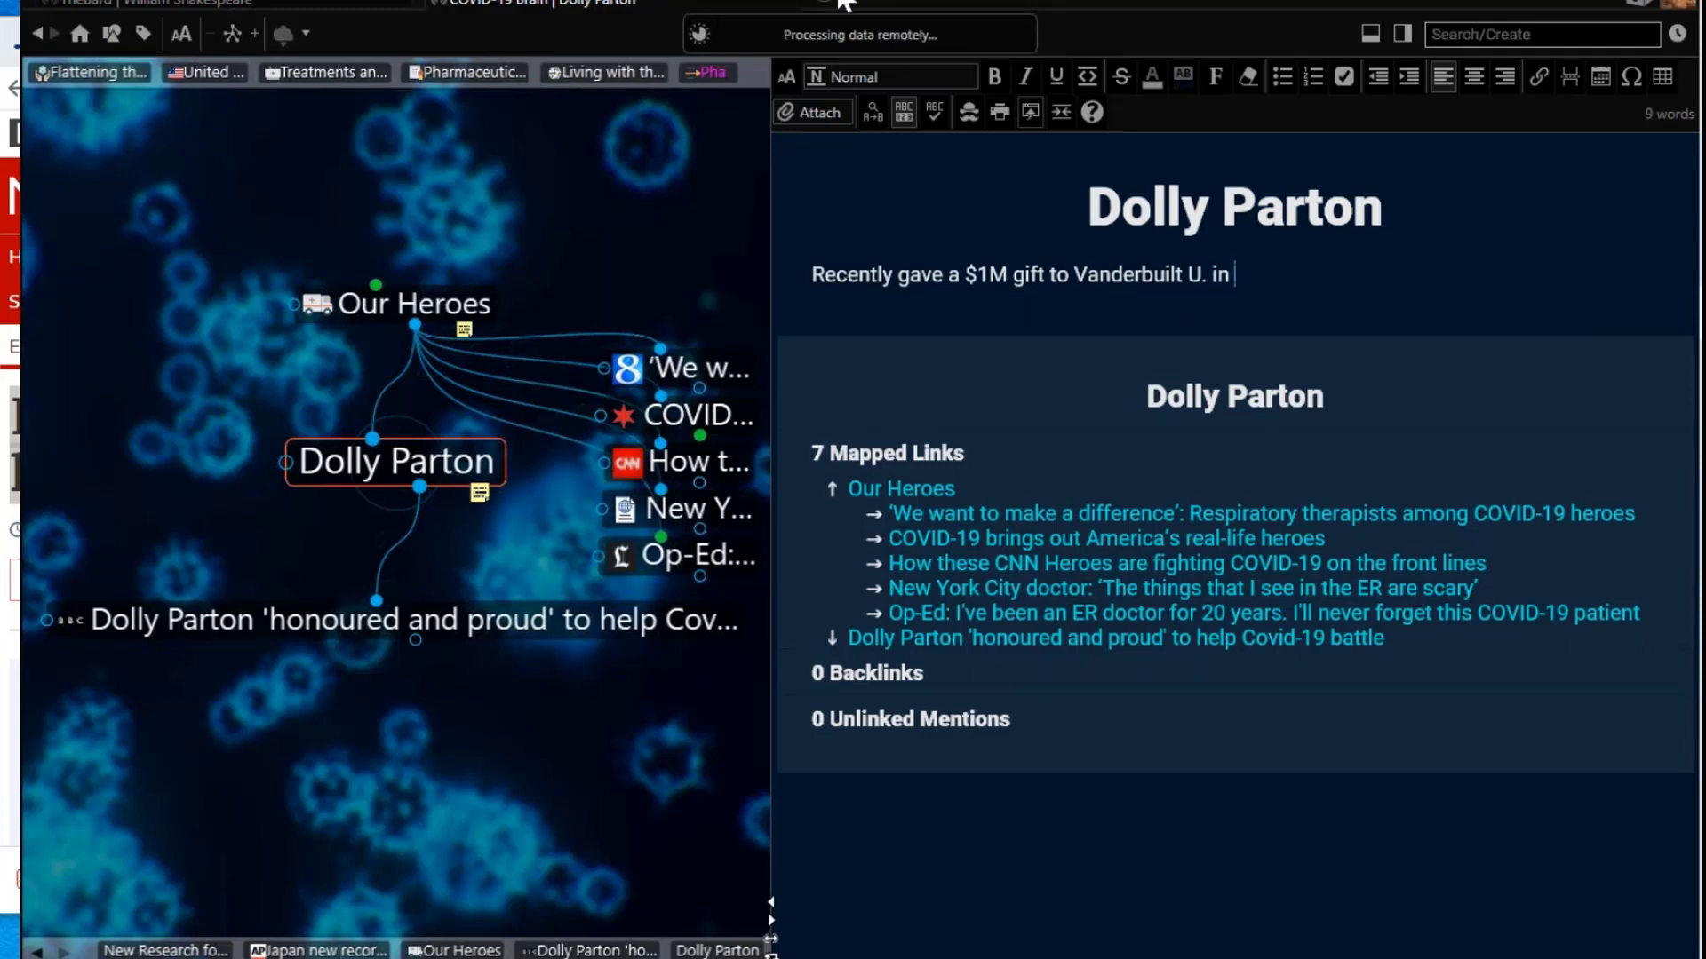
pyautogui.write('Tenness')
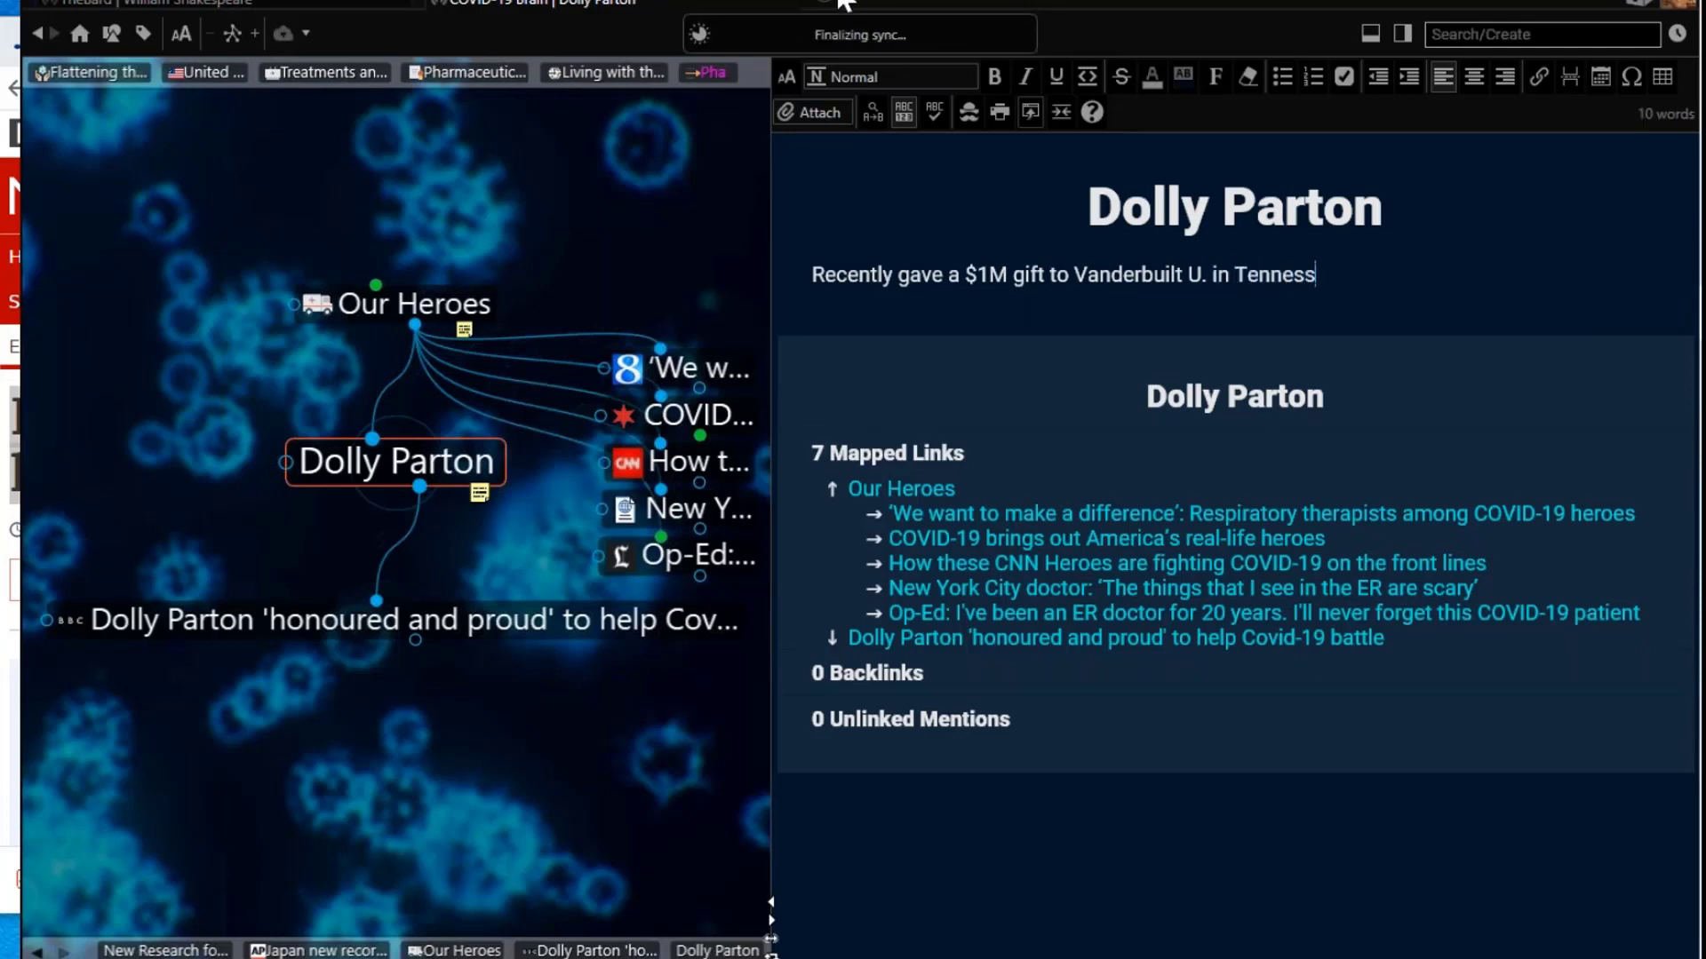
pyautogui.write('ee whic')
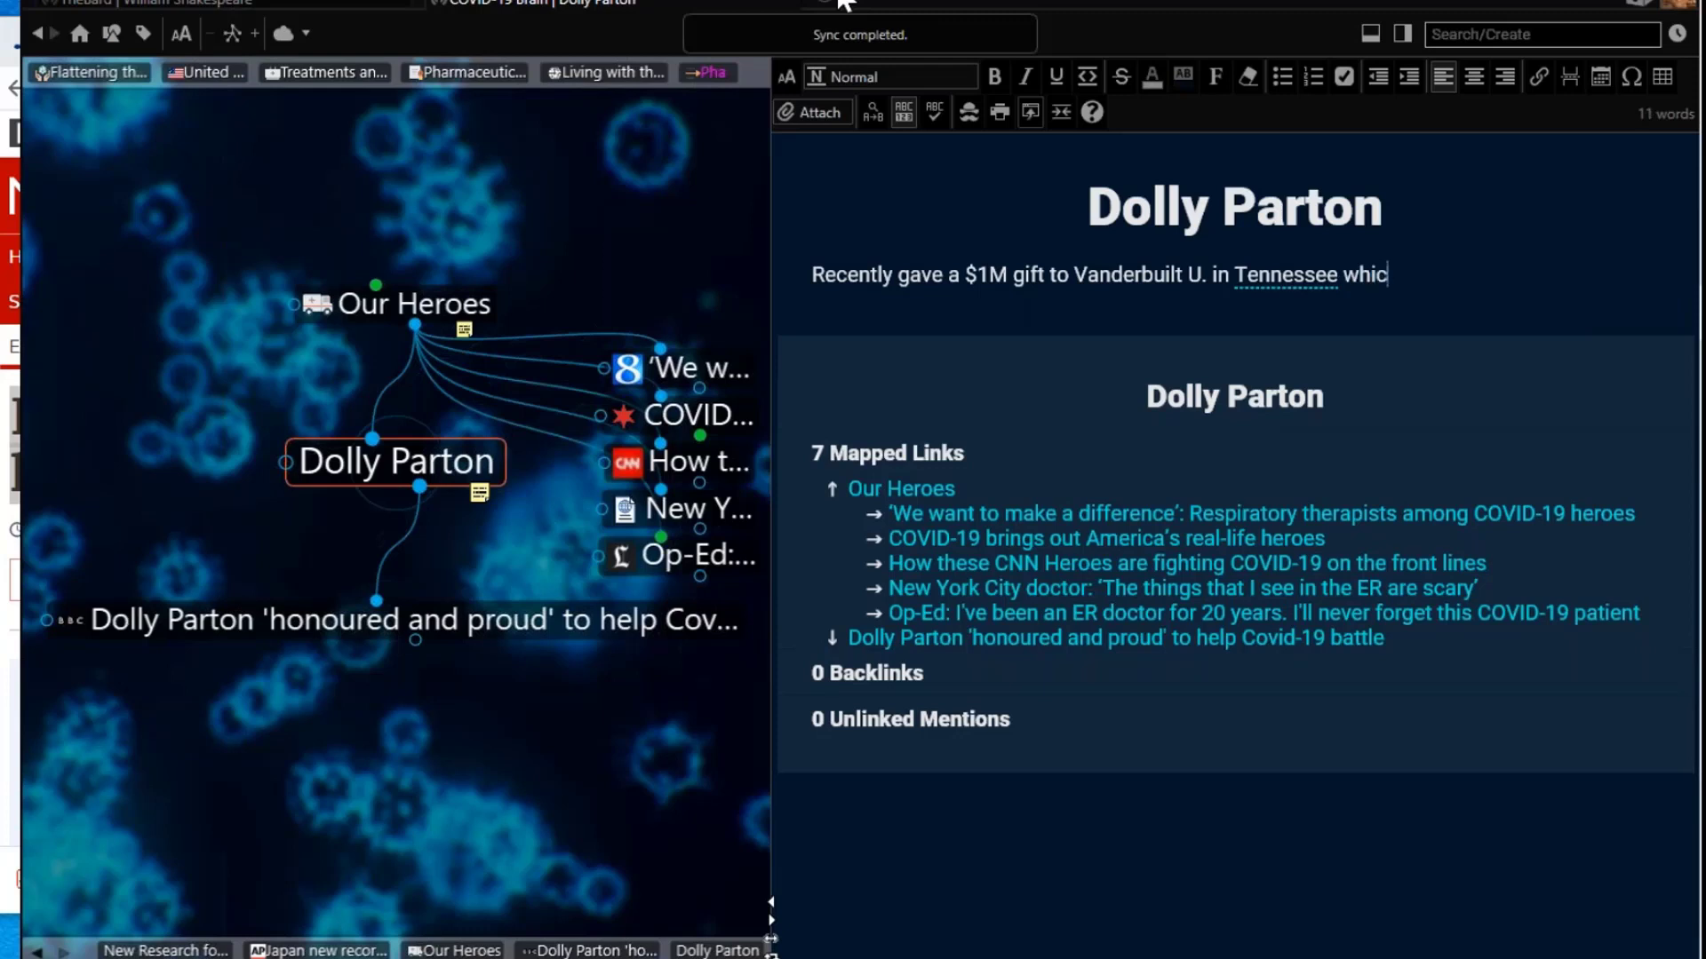
pyautogui.write('h is a re')
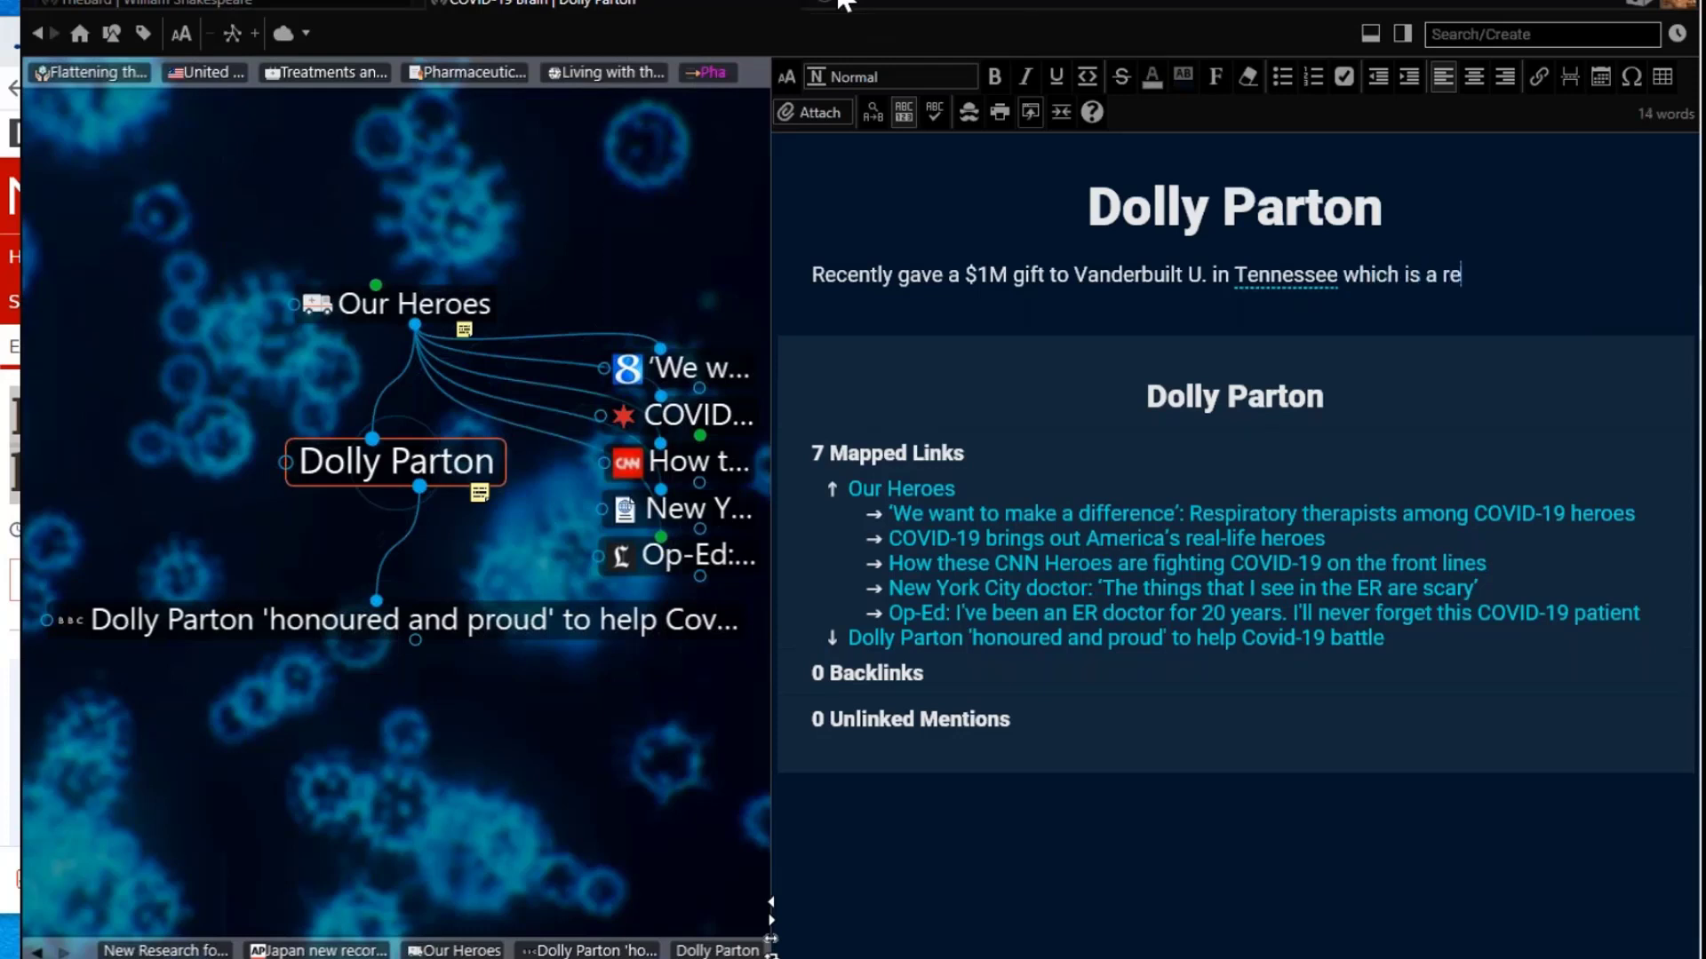
pyautogui.write('search cente')
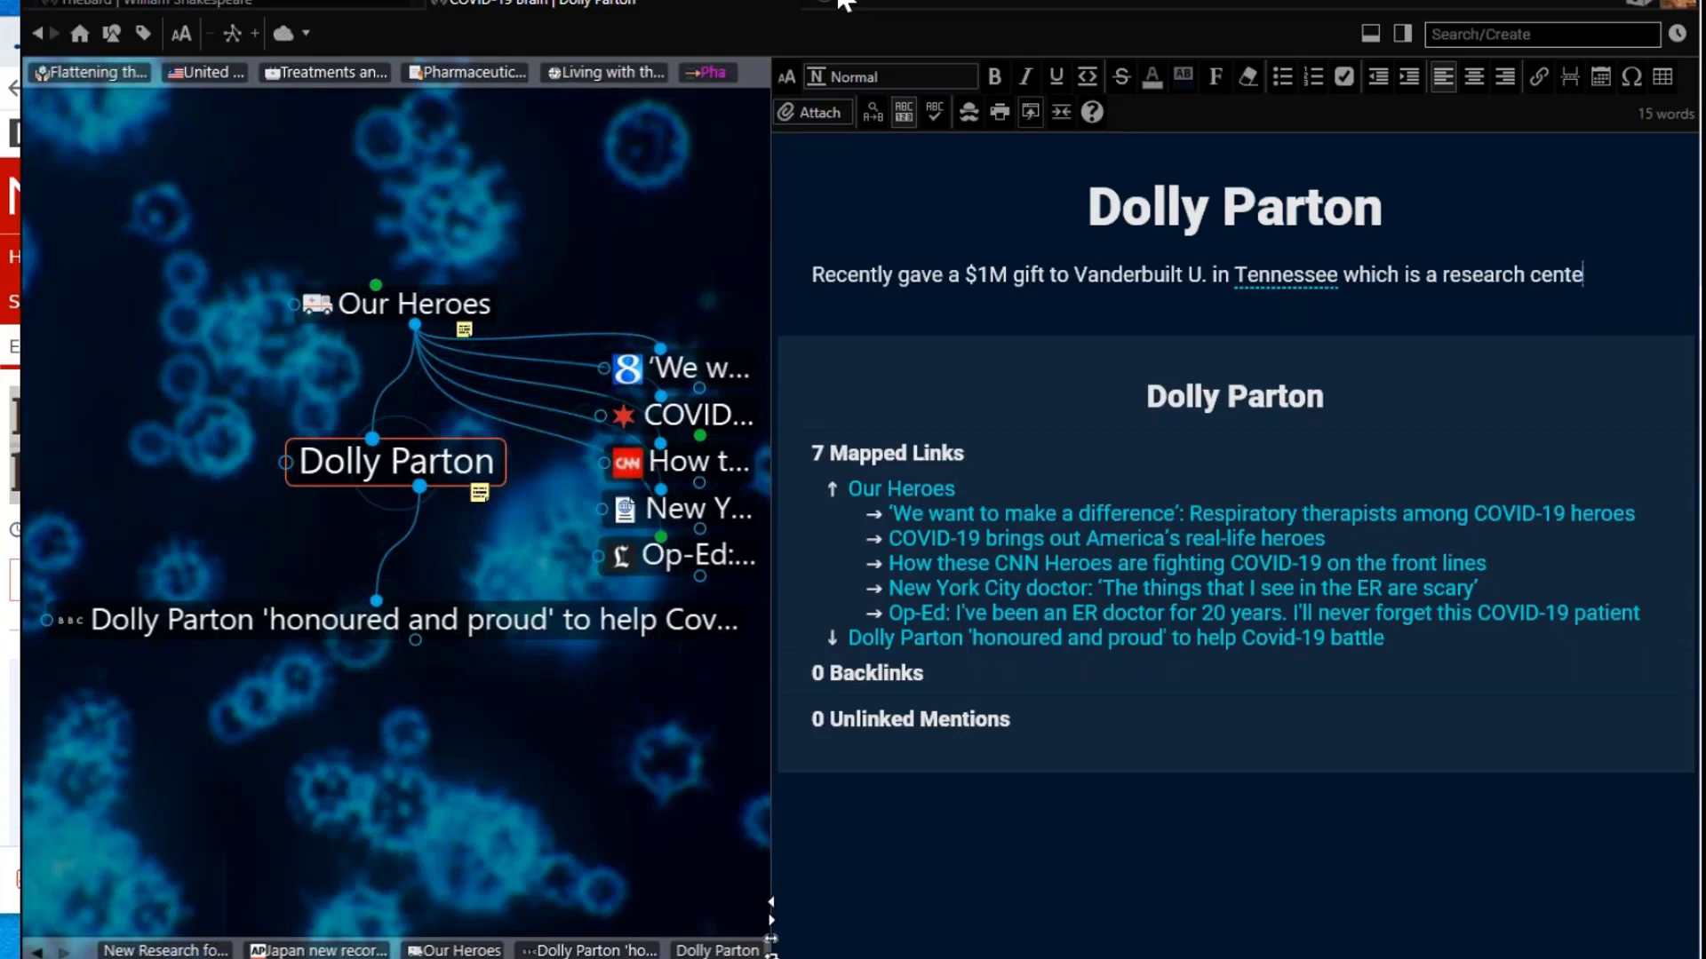
pyautogui.write('r for Mod')
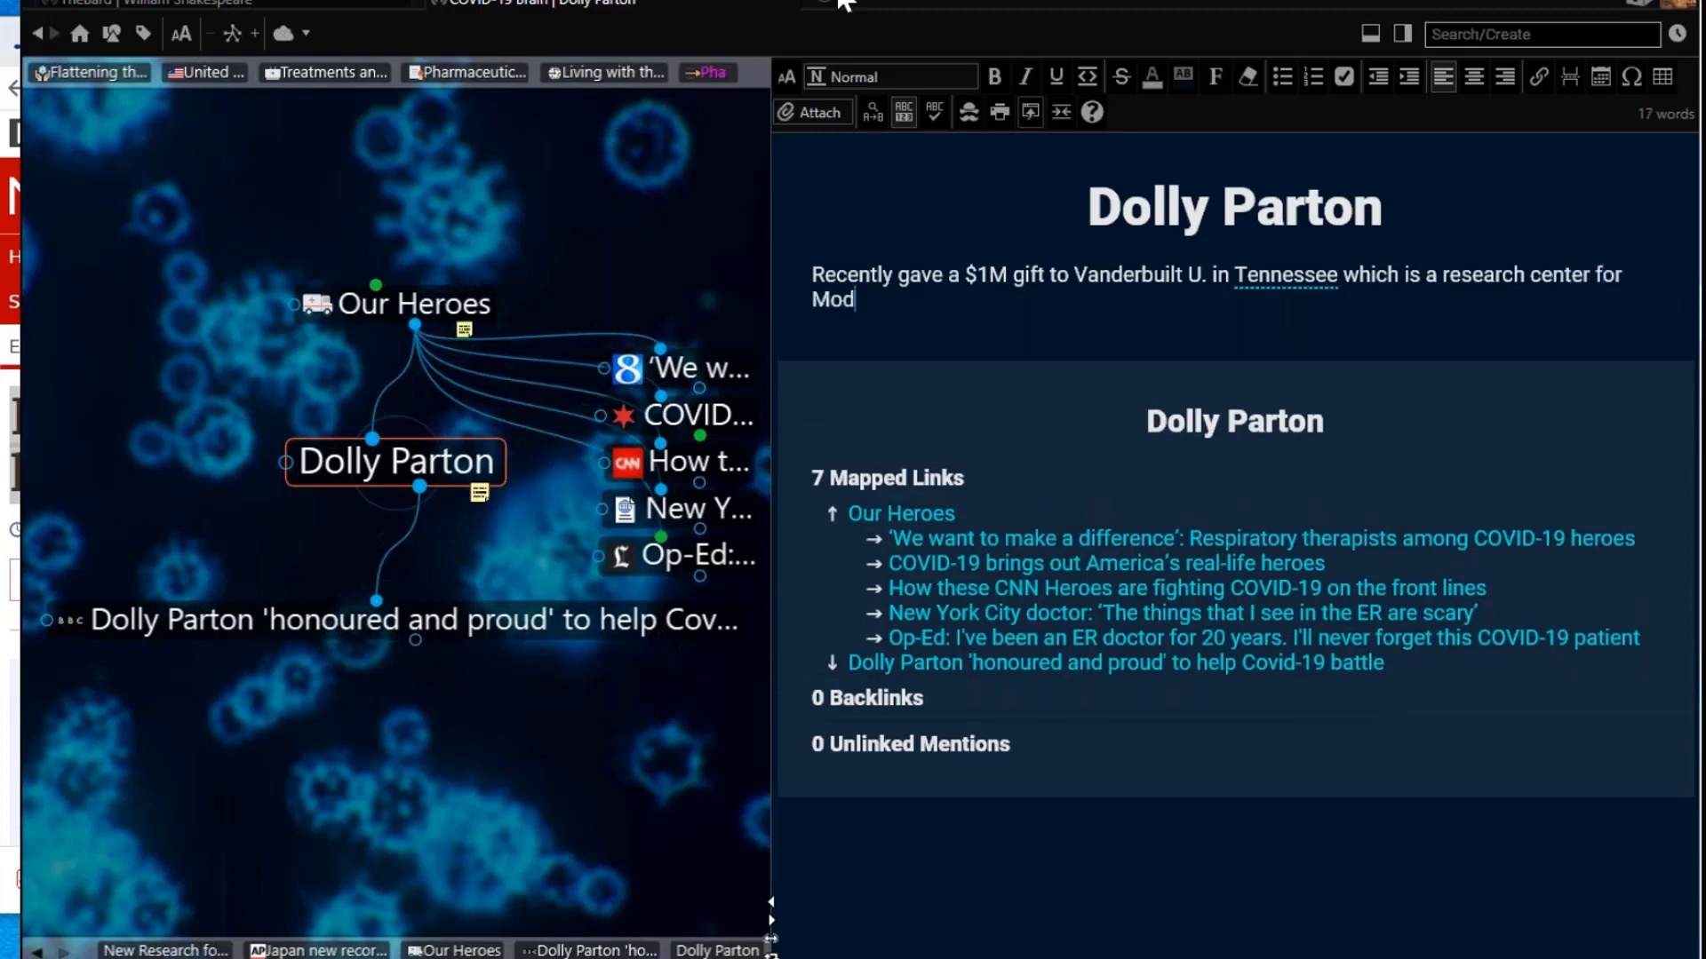
pyautogui.write('erna.')
# Step: Use spell check to correct Vanderbuilt to Vanderbilt, then turn spell check off
pyautogui.click(935, 111)
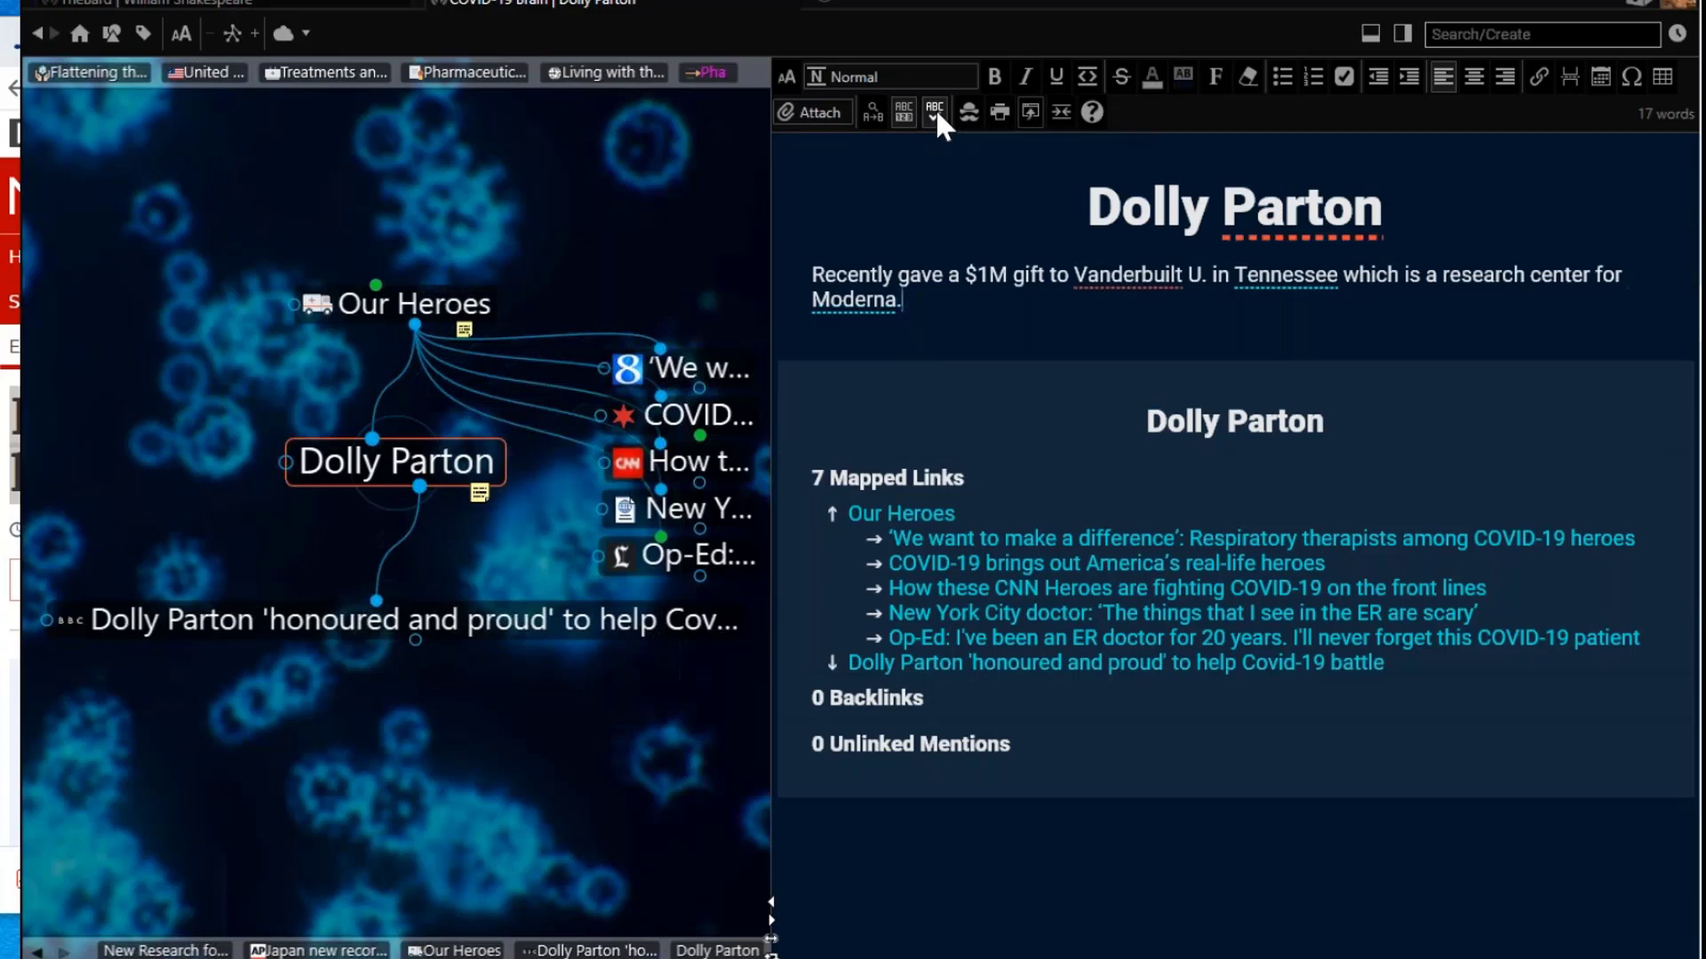
pyautogui.rightClick(1126, 277)
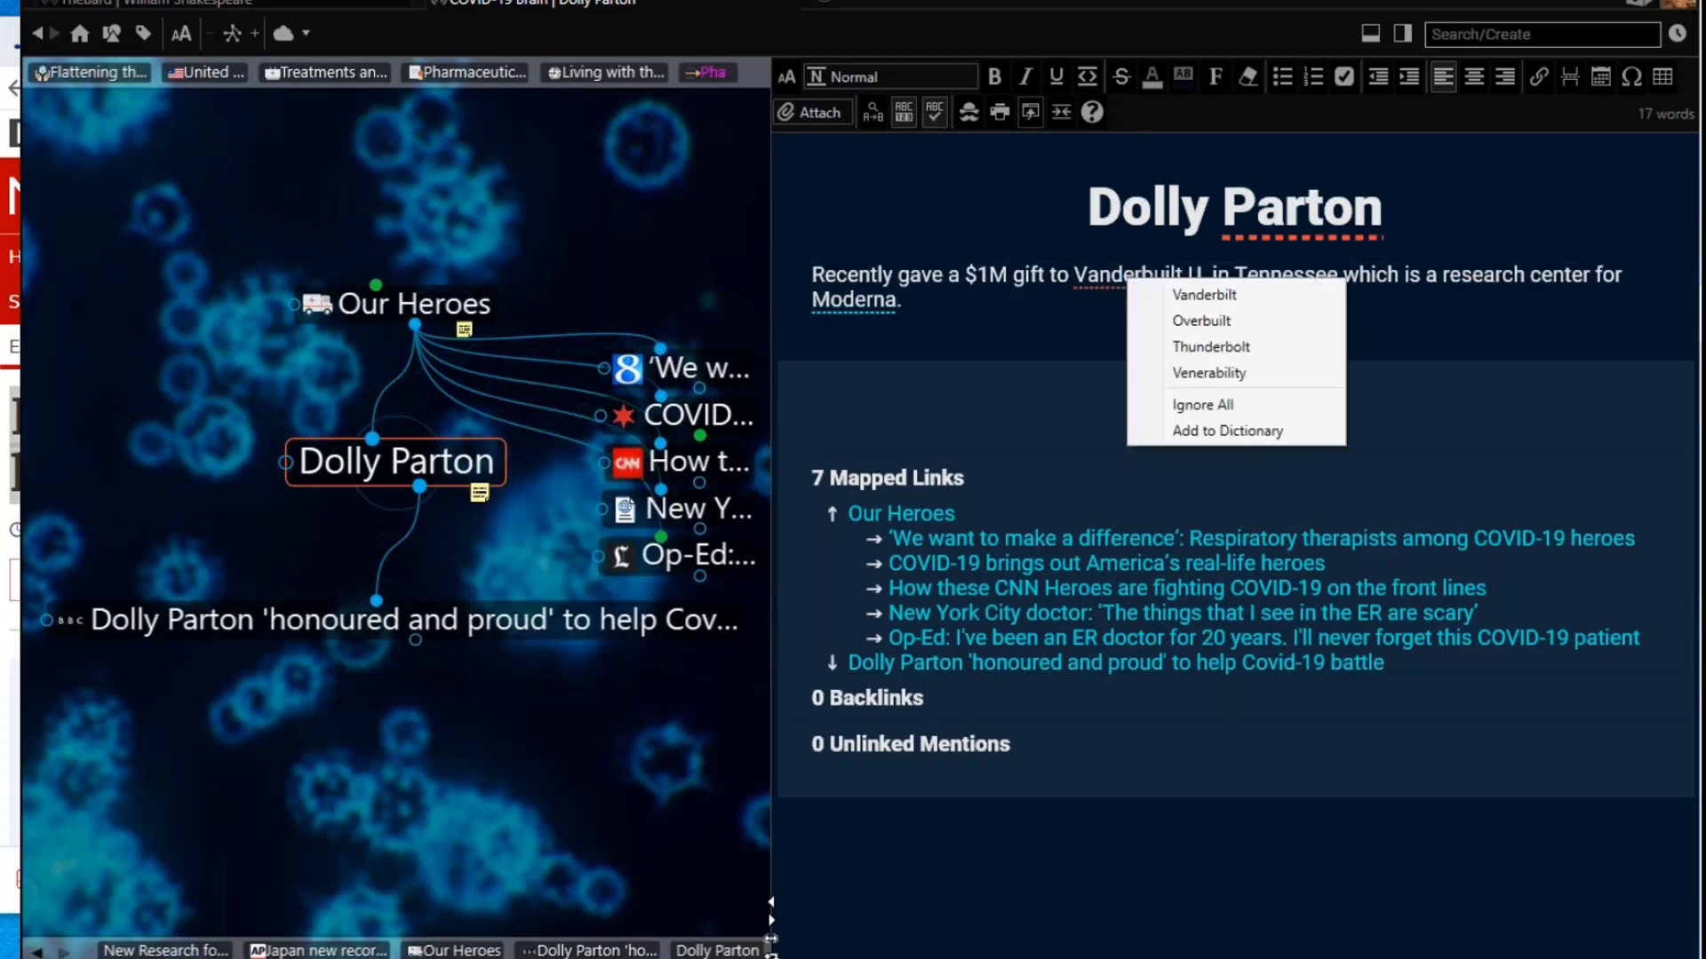
pyautogui.click(1174, 294)
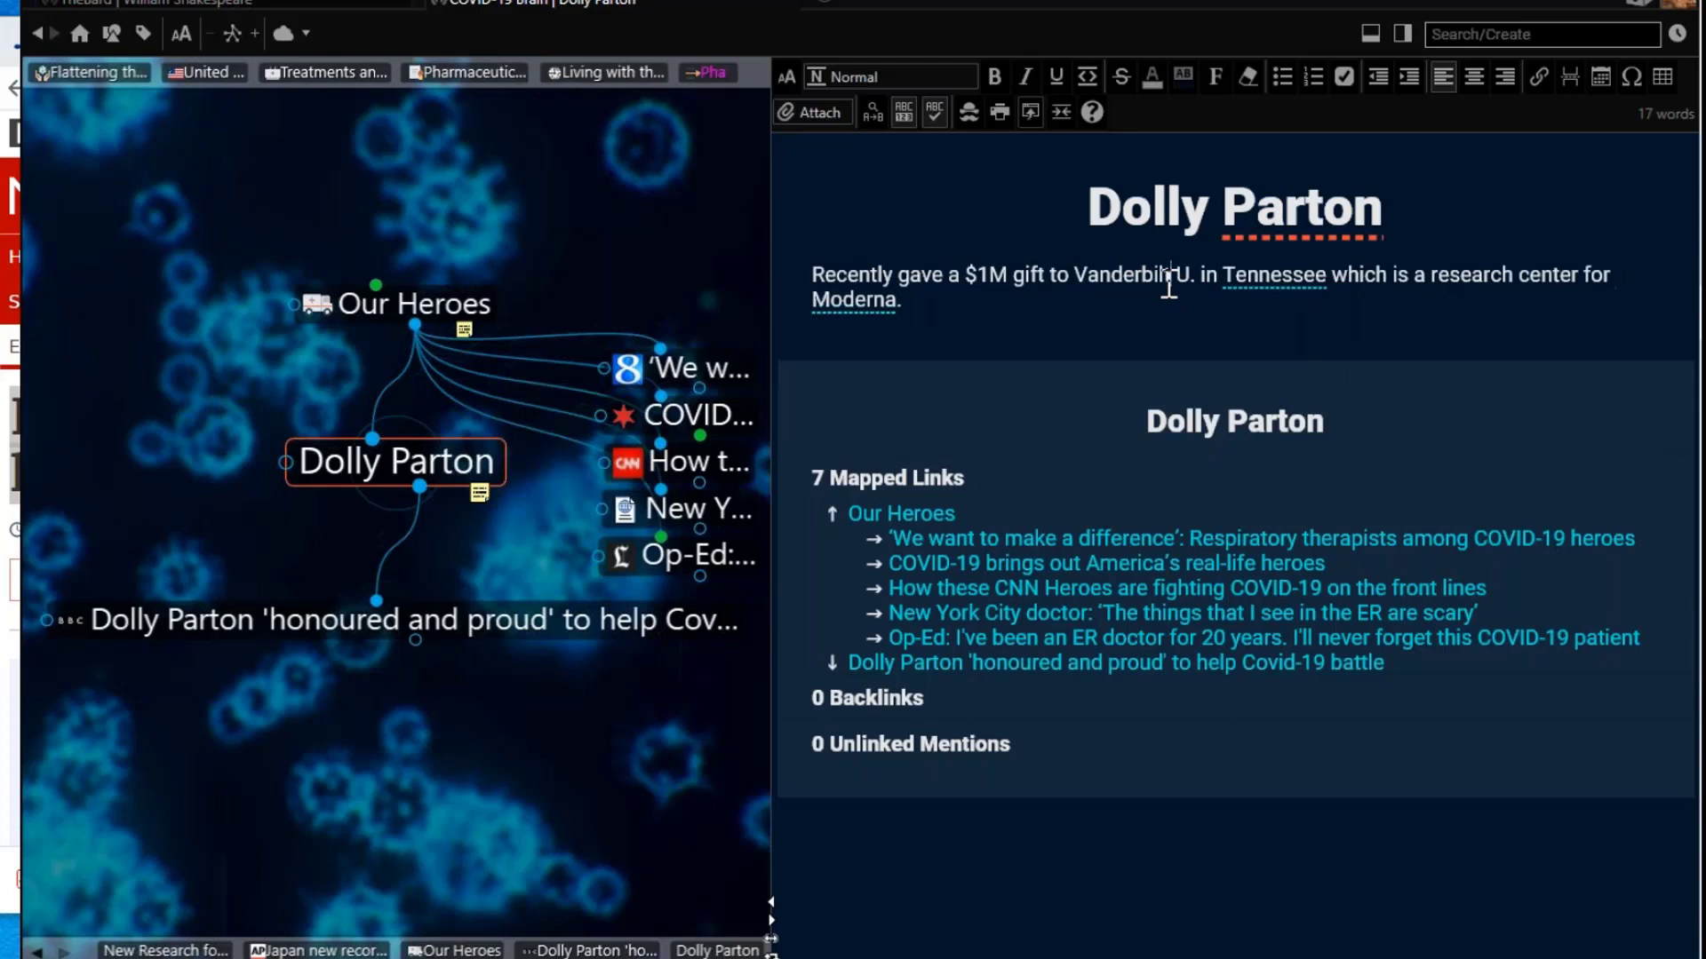
pyautogui.click(935, 111)
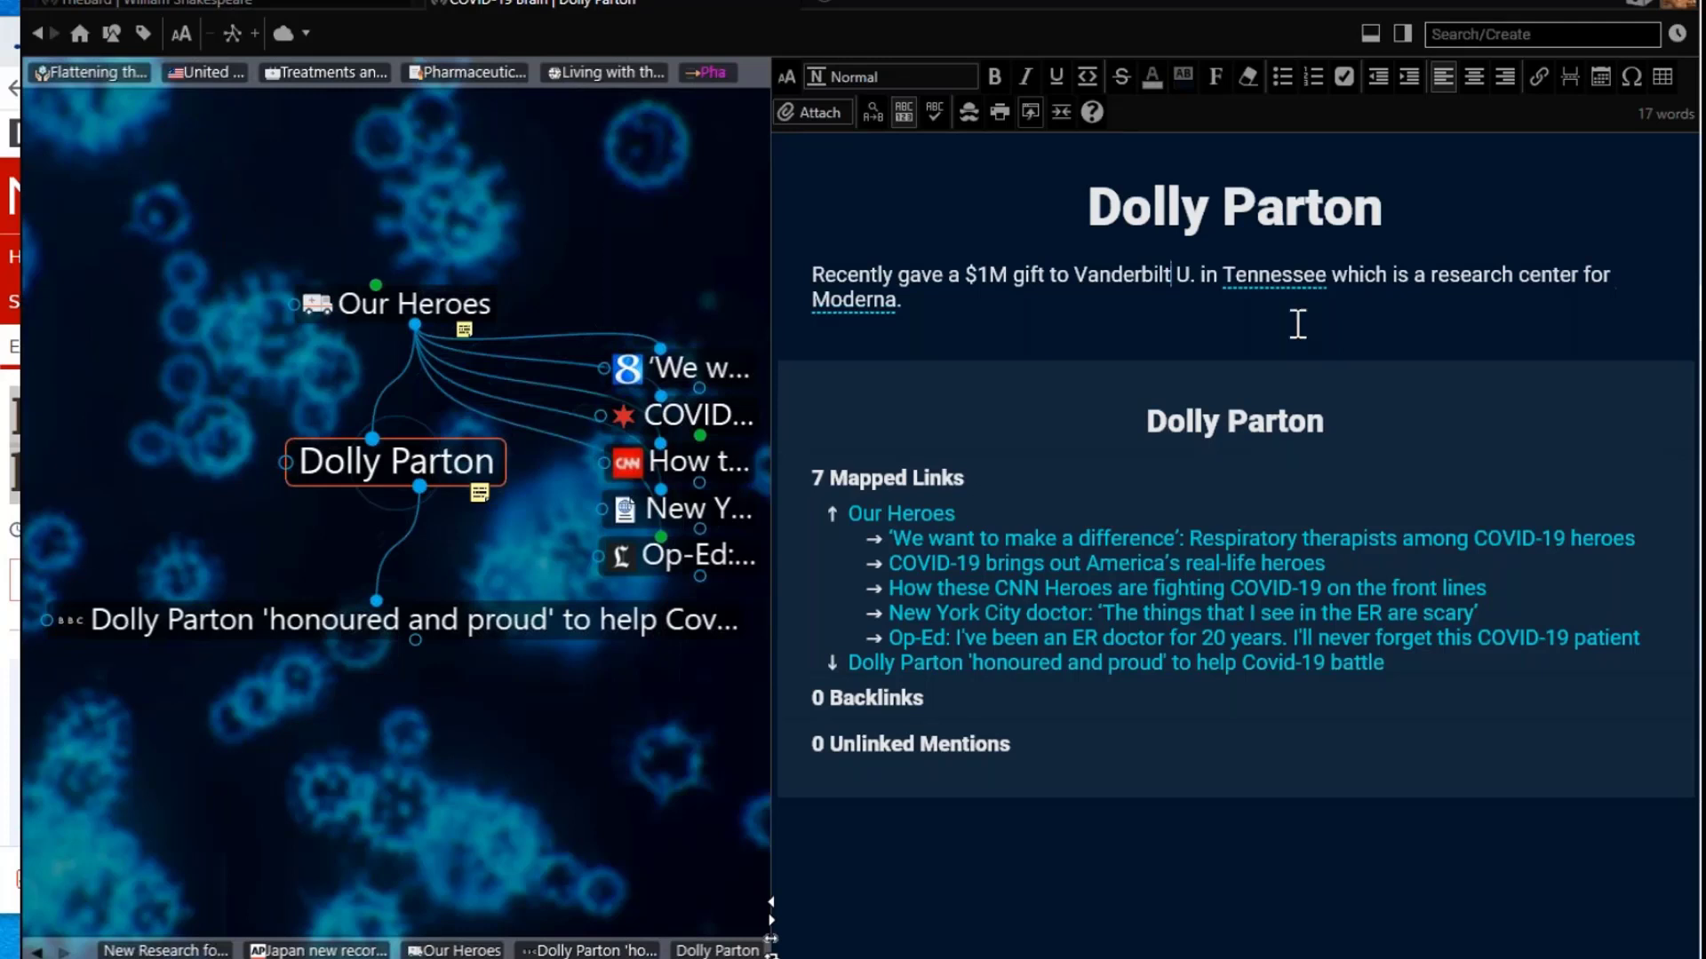
# Step: Link the word Moderna in the note to its thought and follow it to Moderna
pyautogui.hotkey('shift', 'Left')
pyautogui.hotkey('shift', 'Left')
pyautogui.hotkey('shift', 'Left')
pyautogui.hotkey('shift', 'Left')
pyautogui.rightClick(865, 302)
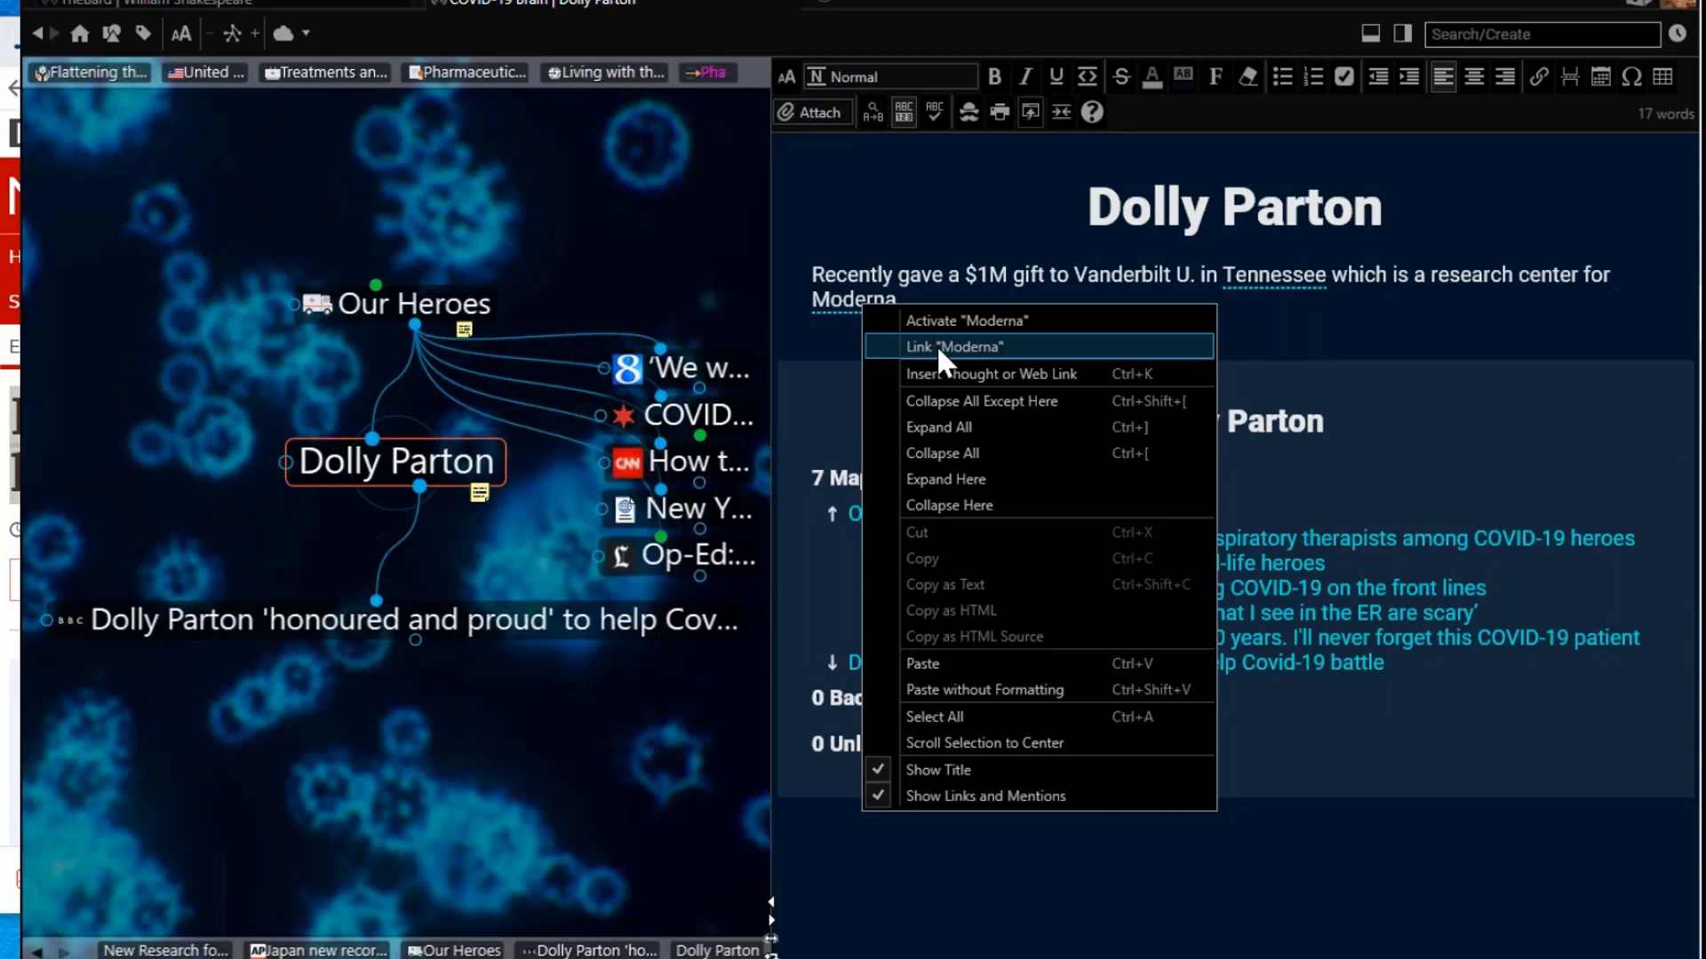
pyautogui.click(968, 349)
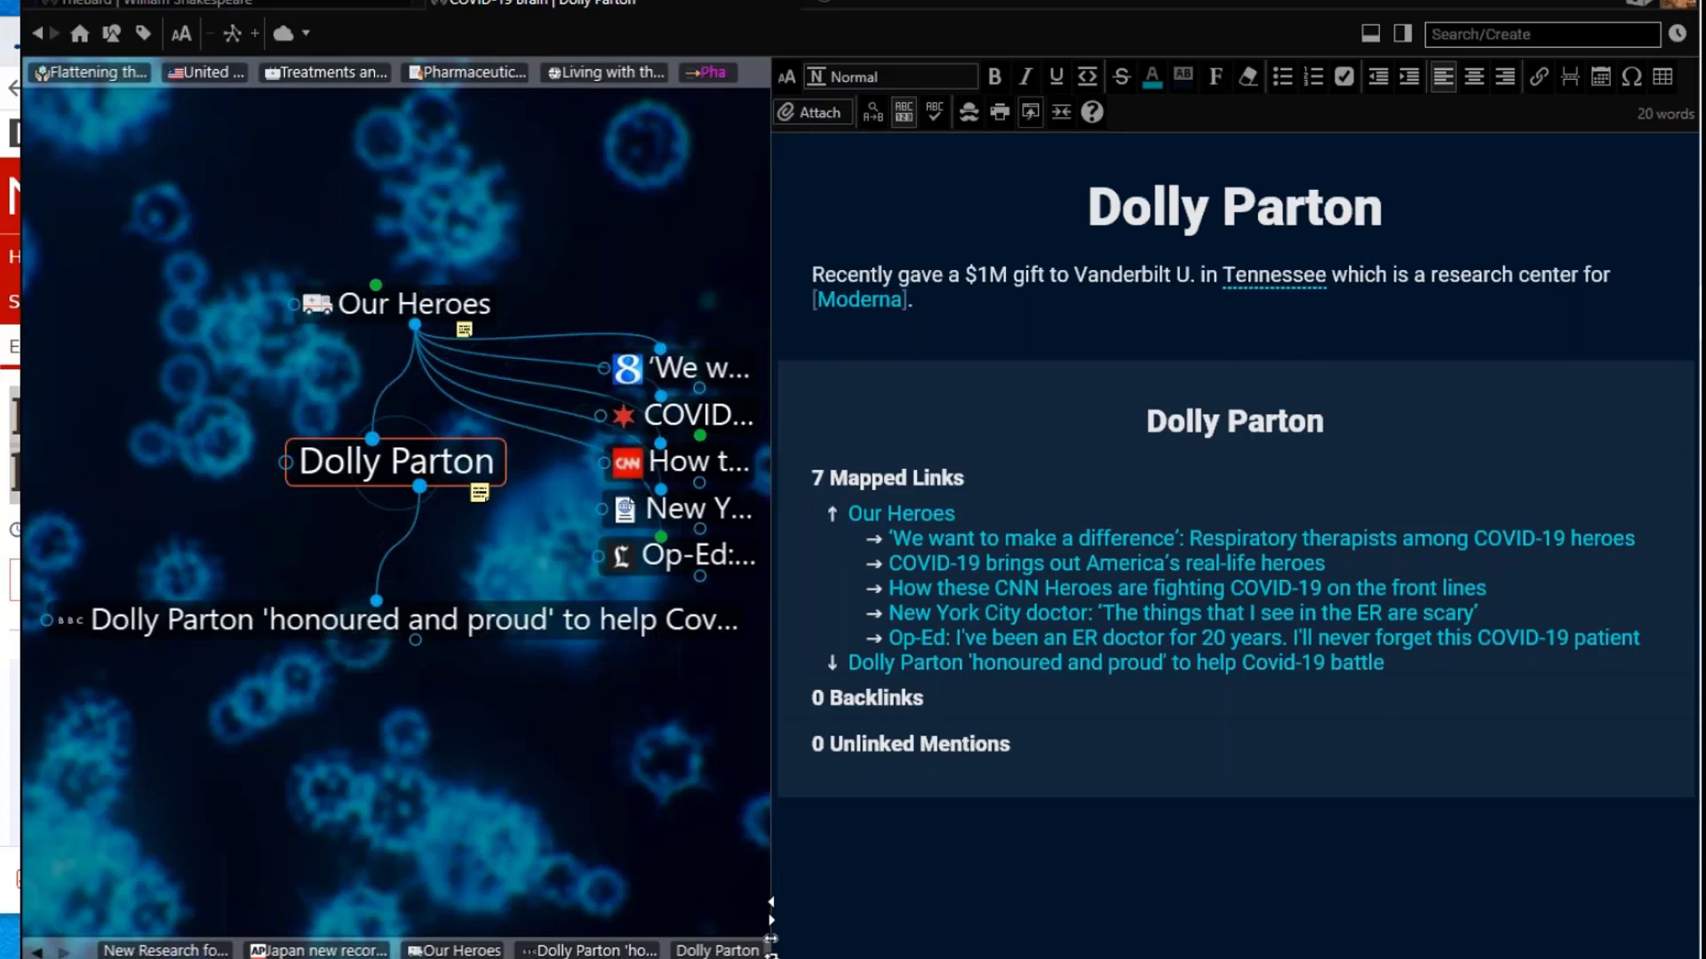
pyautogui.click(868, 304)
pyautogui.click(866, 302)
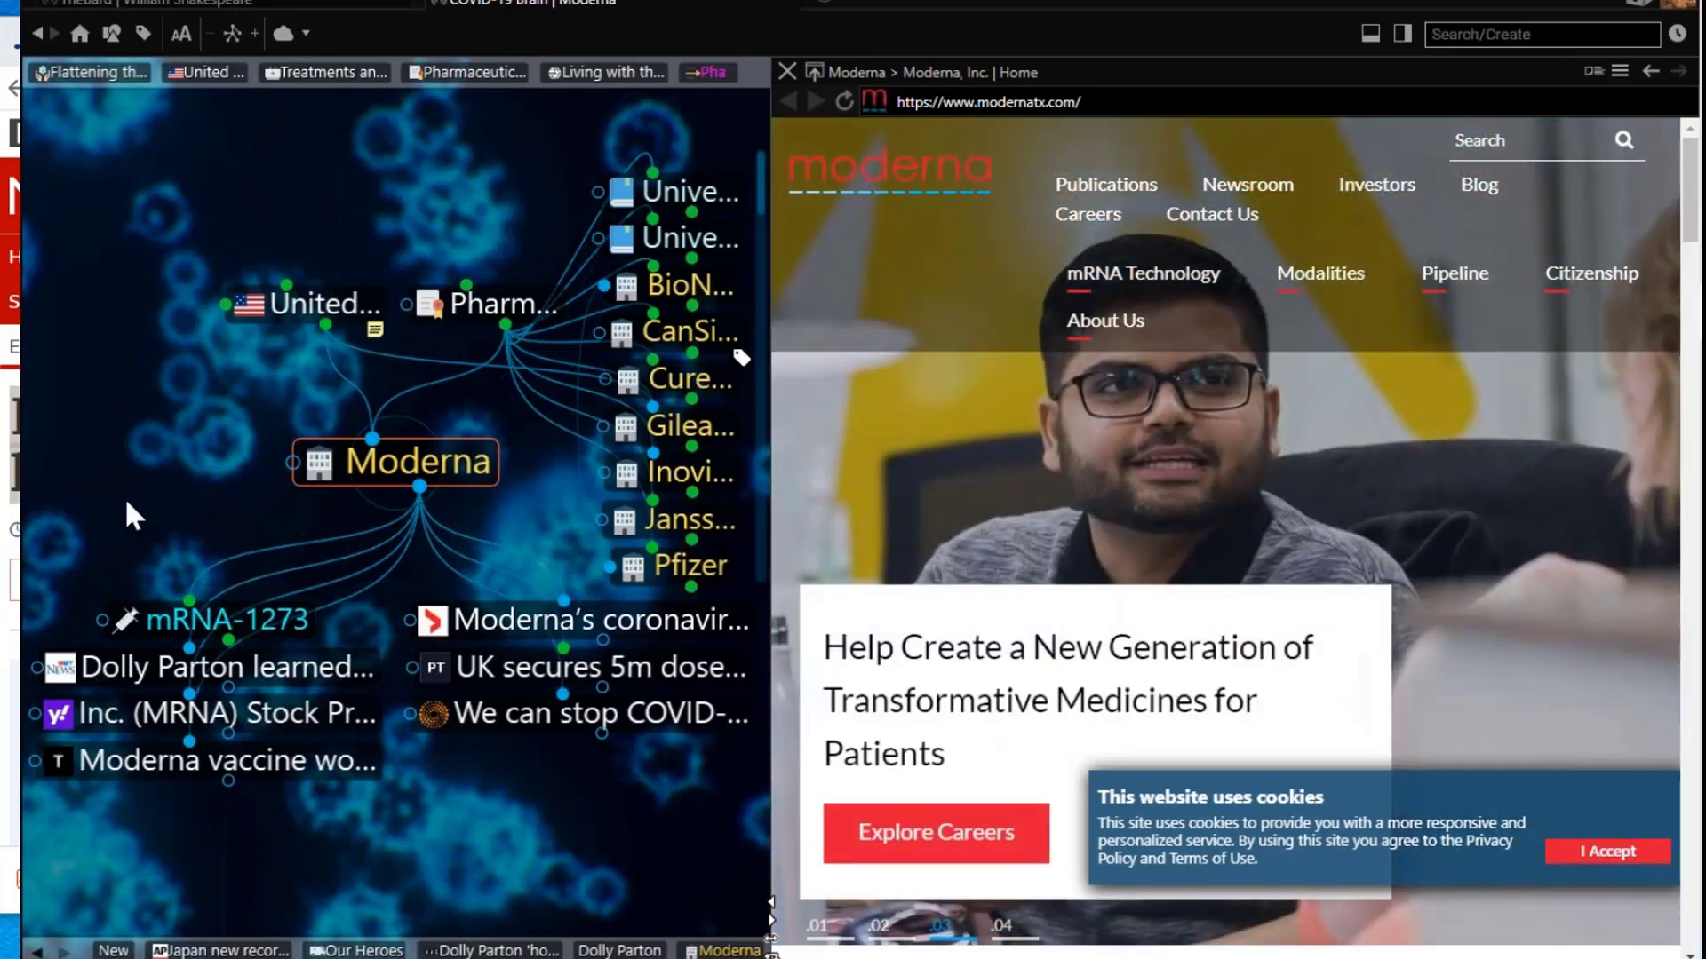
# Step: Return to Dolly Parton, follow the Moderna link again, and close the website to see its backlinks
pyautogui.click(613, 950)
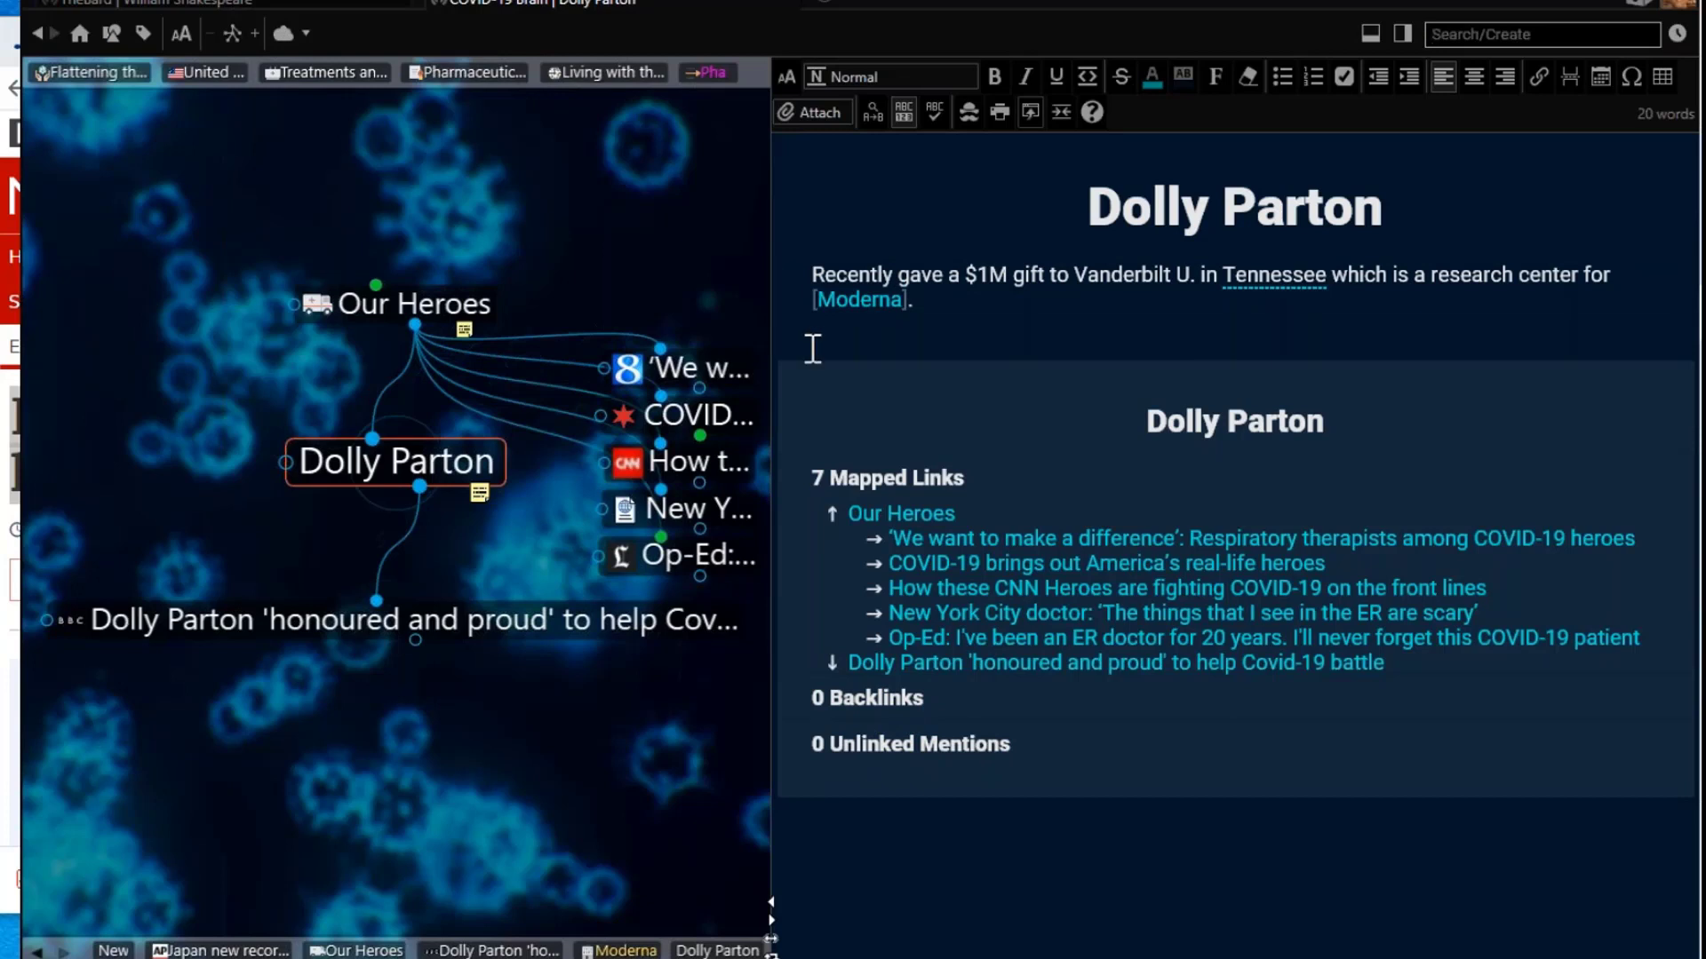
pyautogui.click(853, 306)
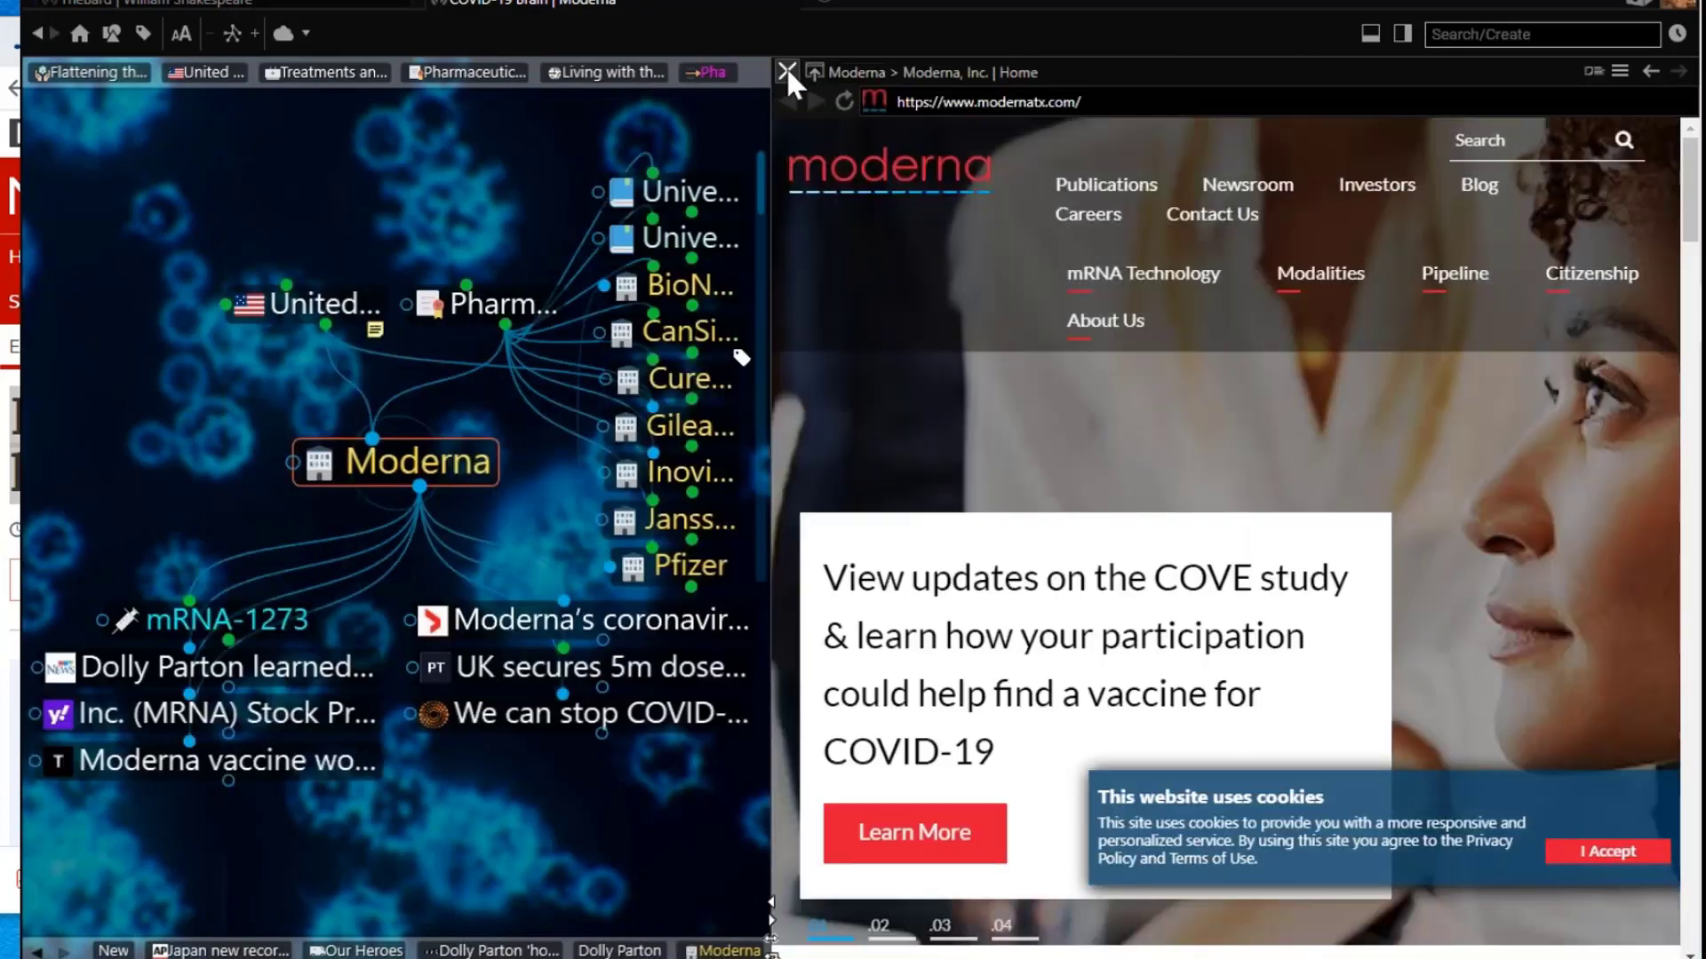
pyautogui.click(787, 71)
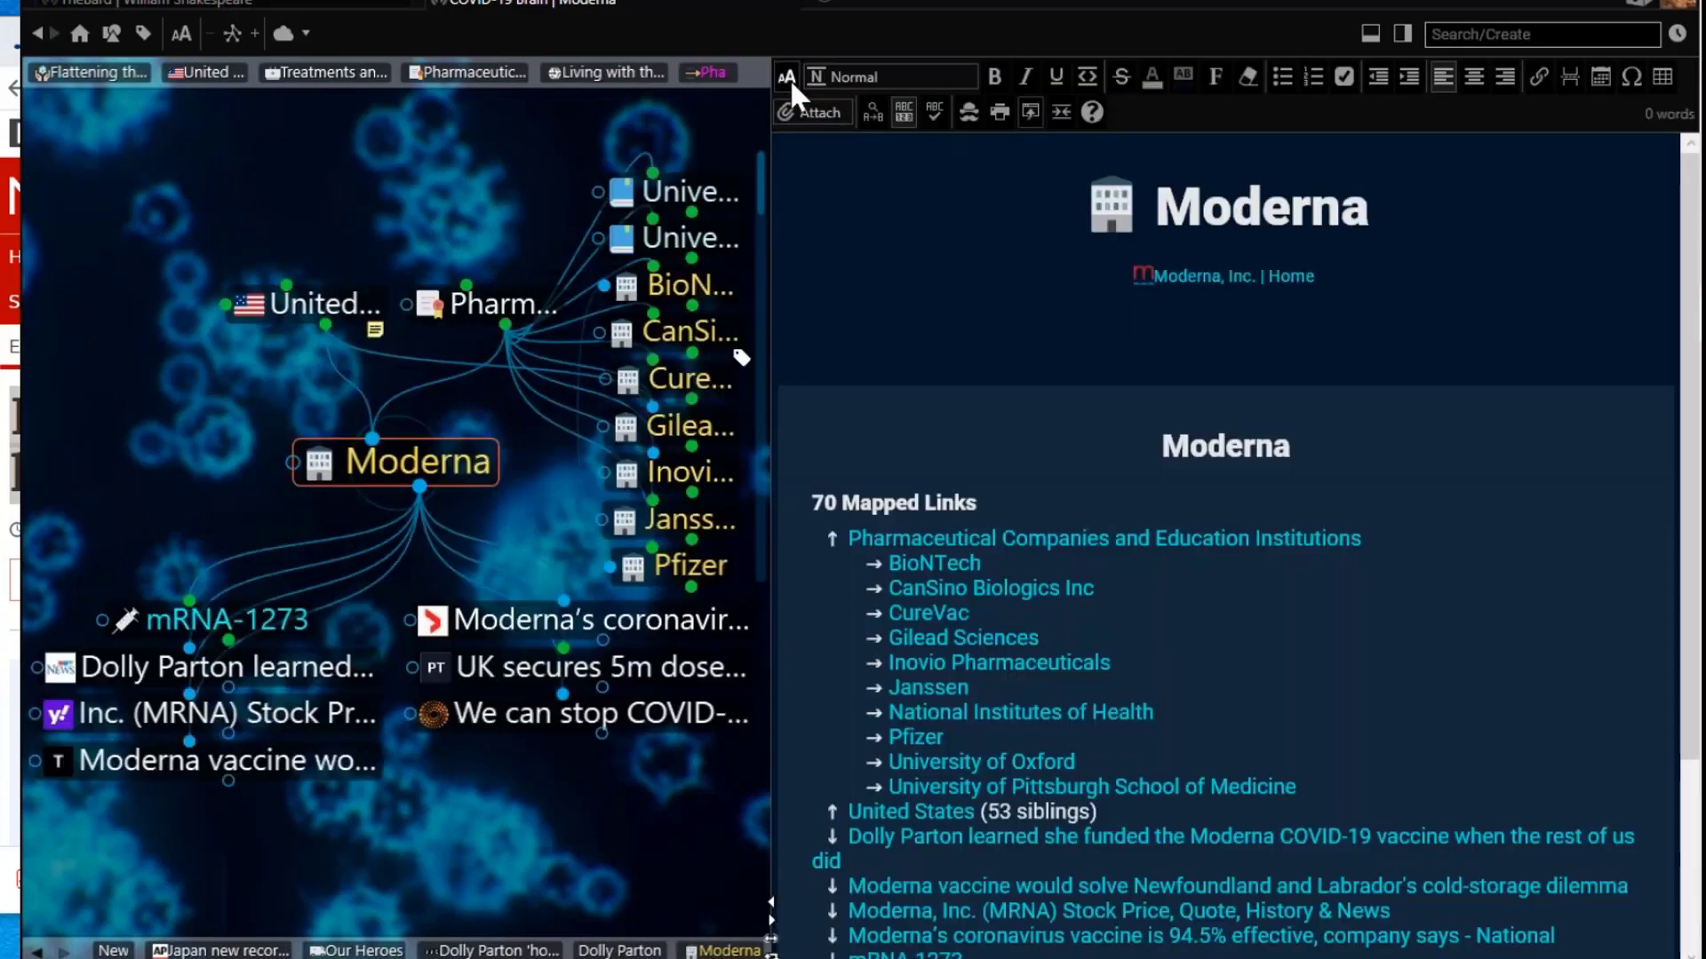
pyautogui.scroll(-2, 1330, 481)
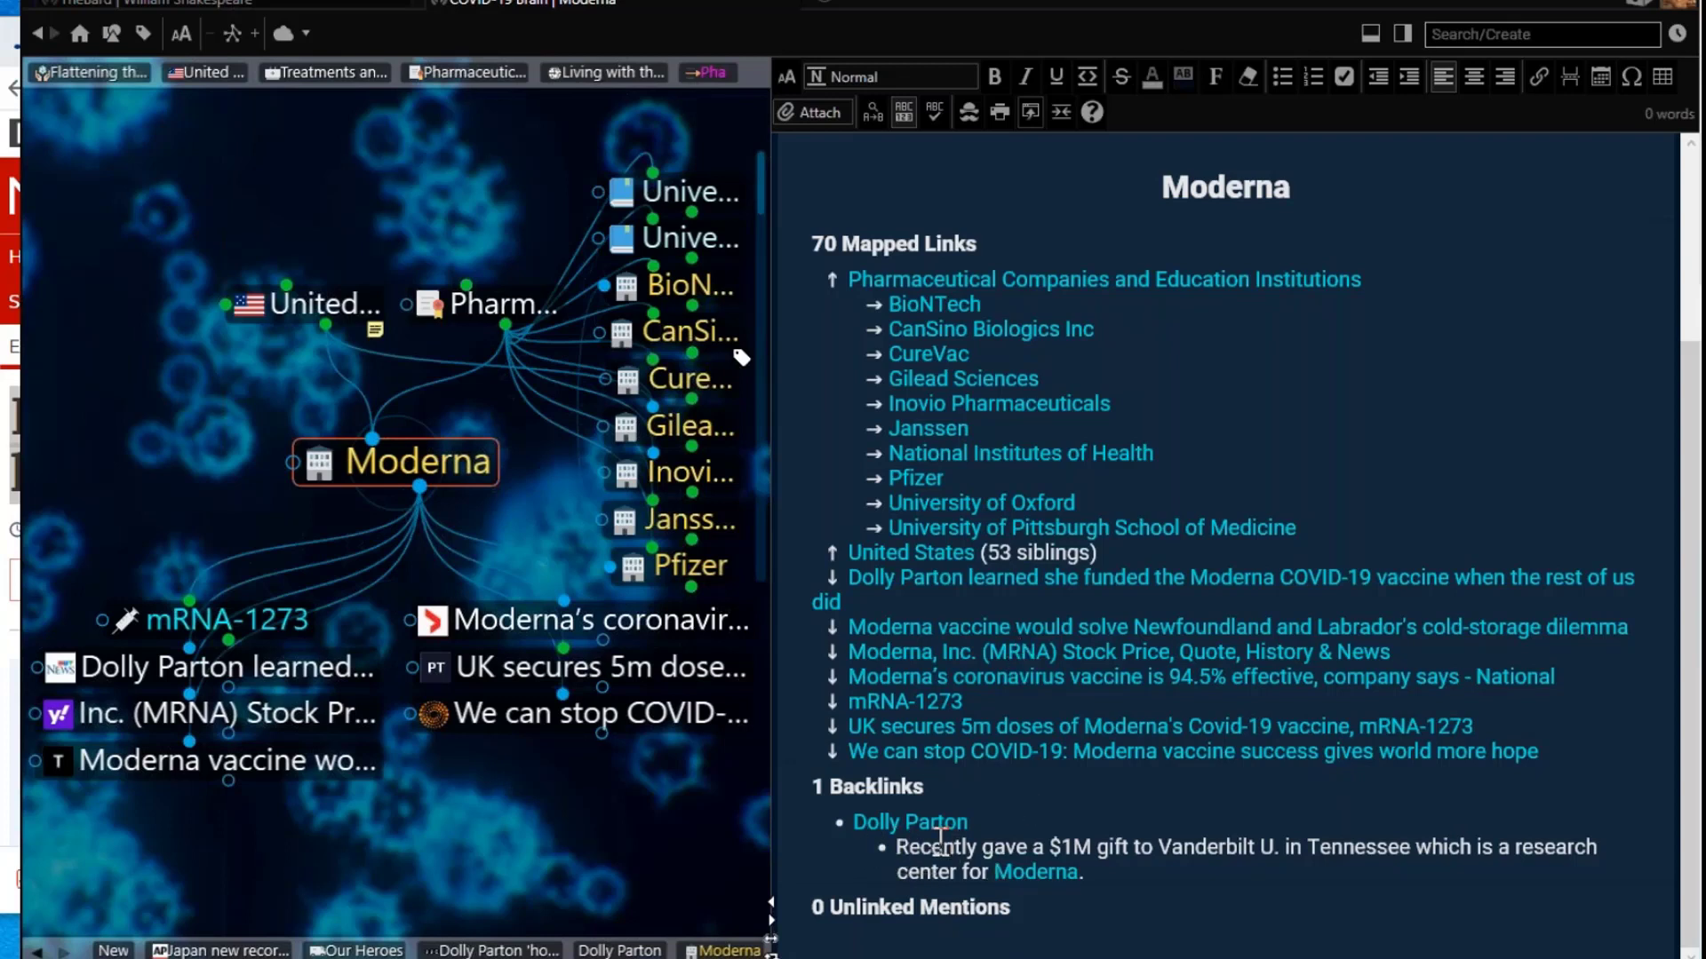
# Step: Add Dolly Parton as a parent of the Moderna vaccine funding article, then return to Dolly Parton
pyautogui.click(1018, 587)
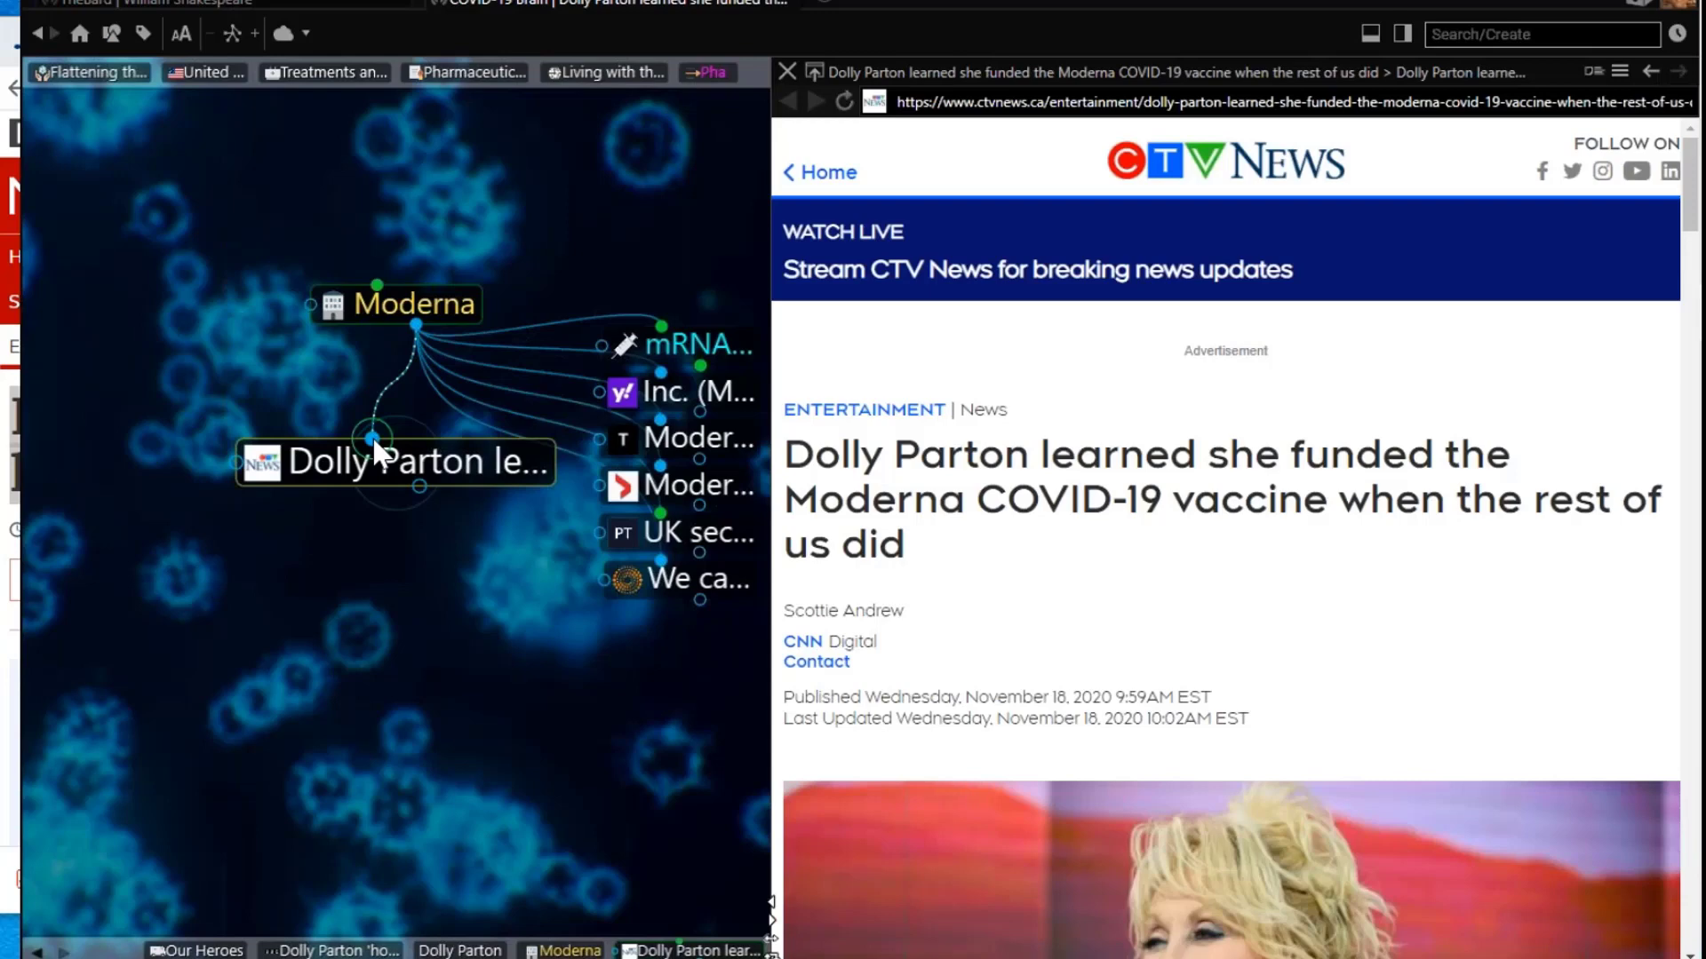
pyautogui.moveTo(374, 441); pyautogui.dragTo(175, 359)
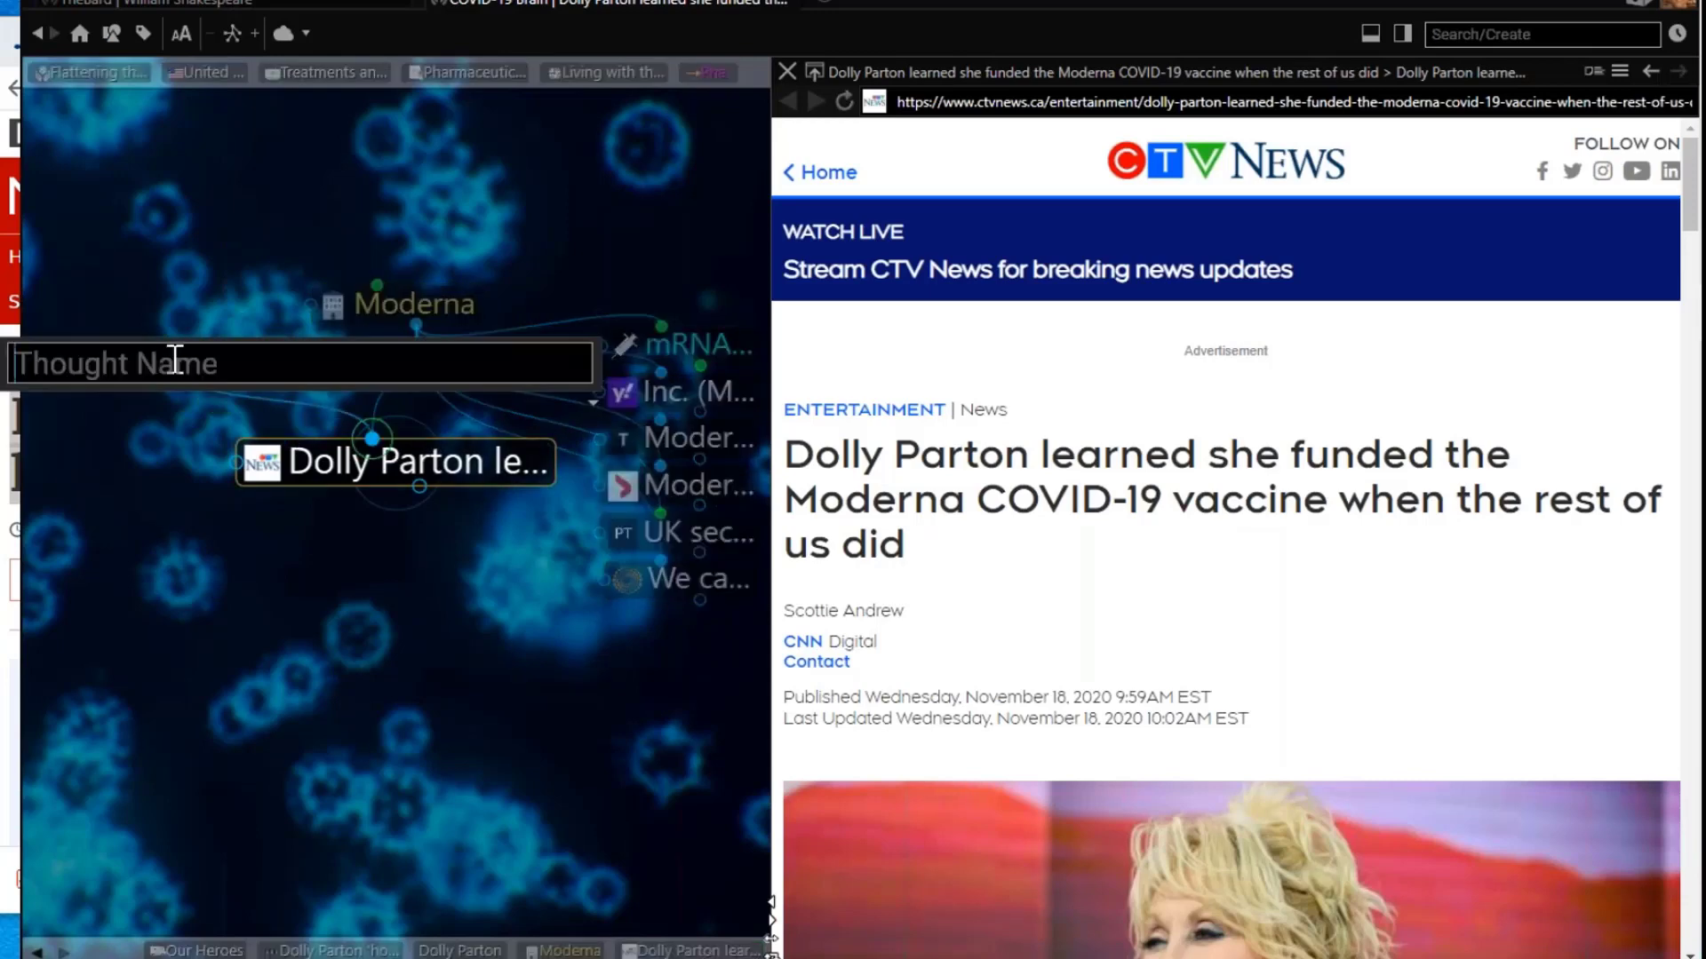
pyautogui.write('Doll')
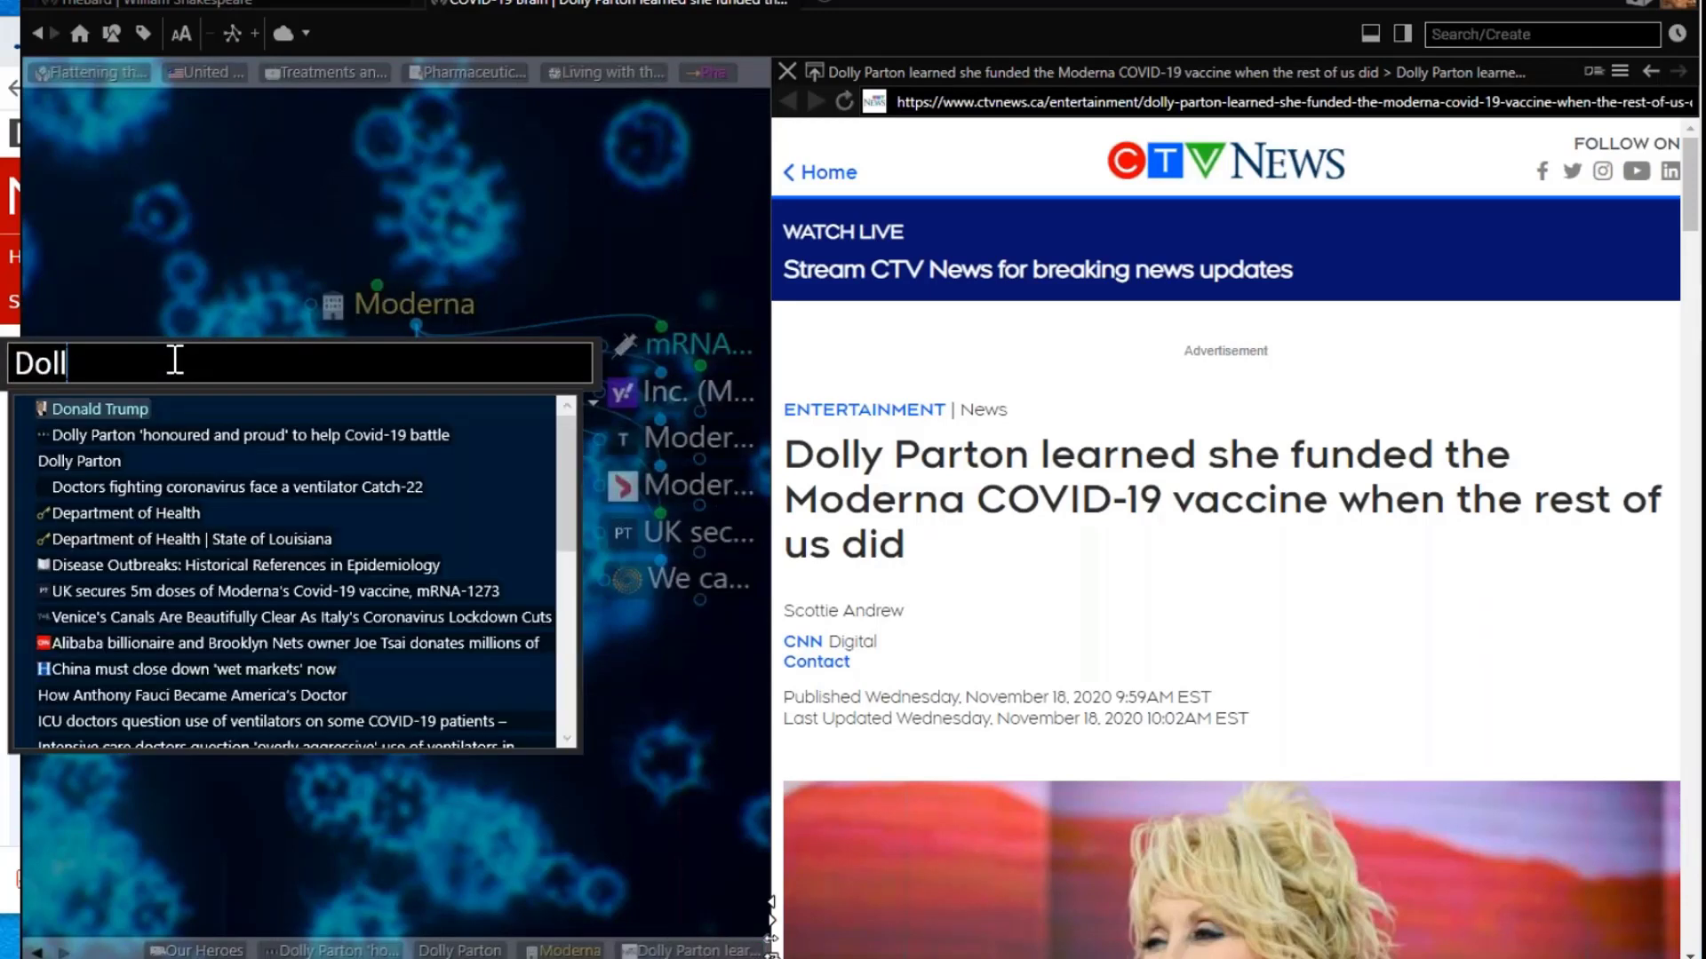
pyautogui.click(75, 437)
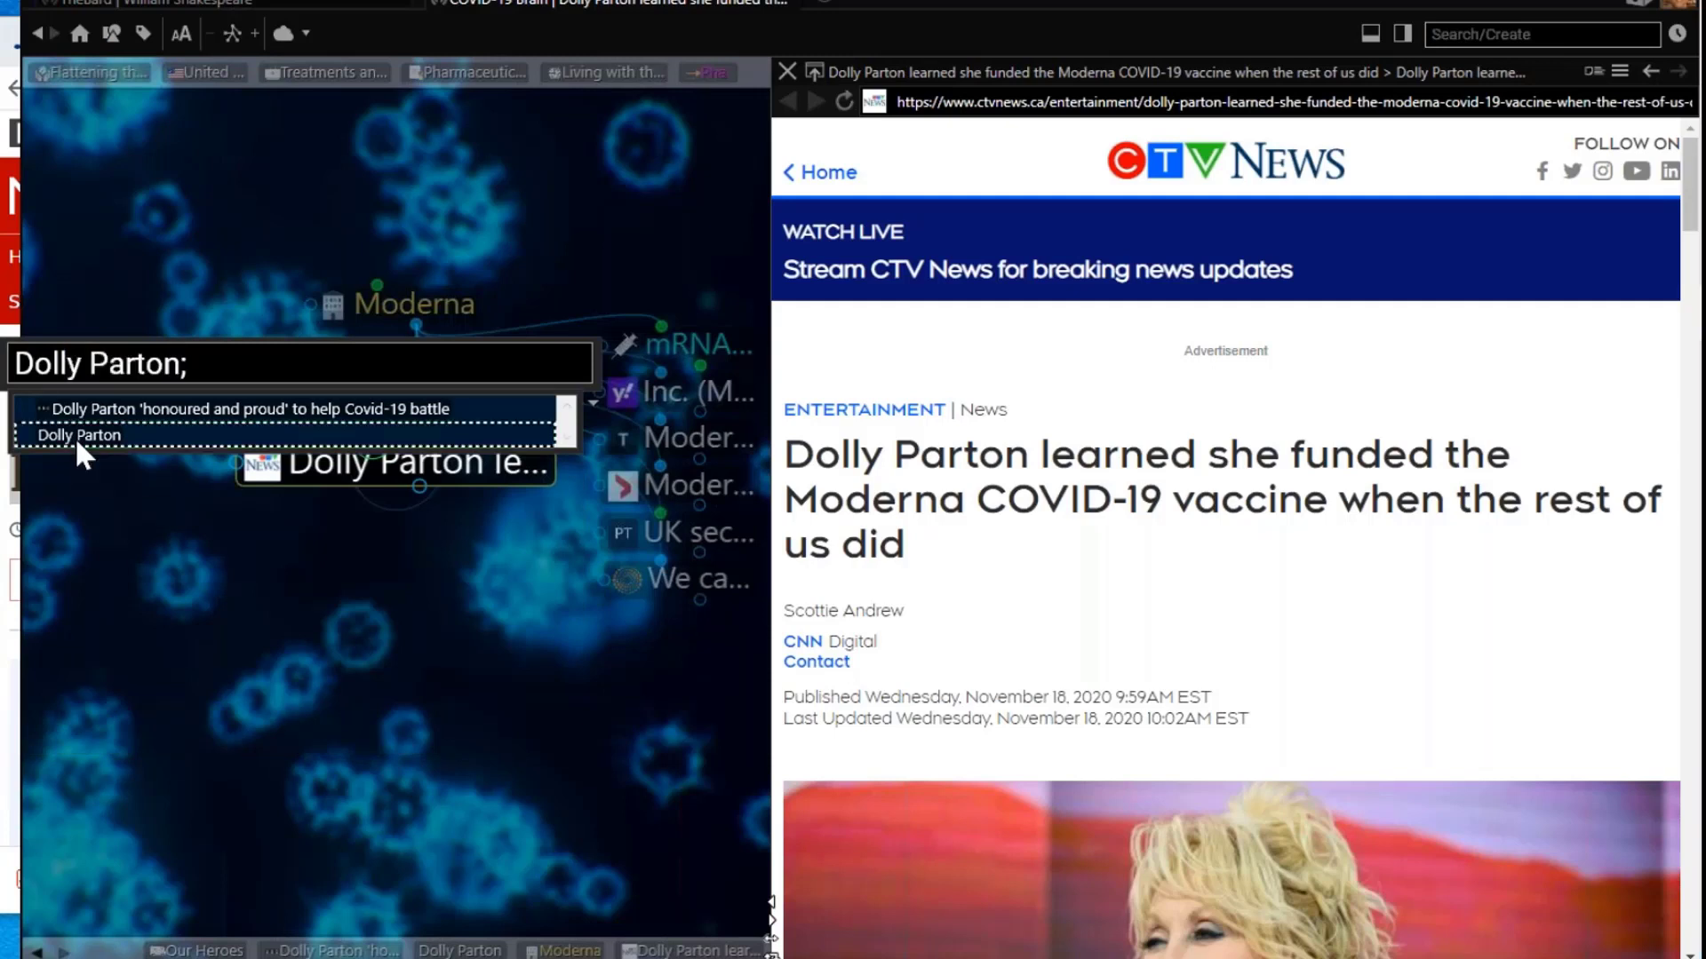
pyautogui.press('Return')
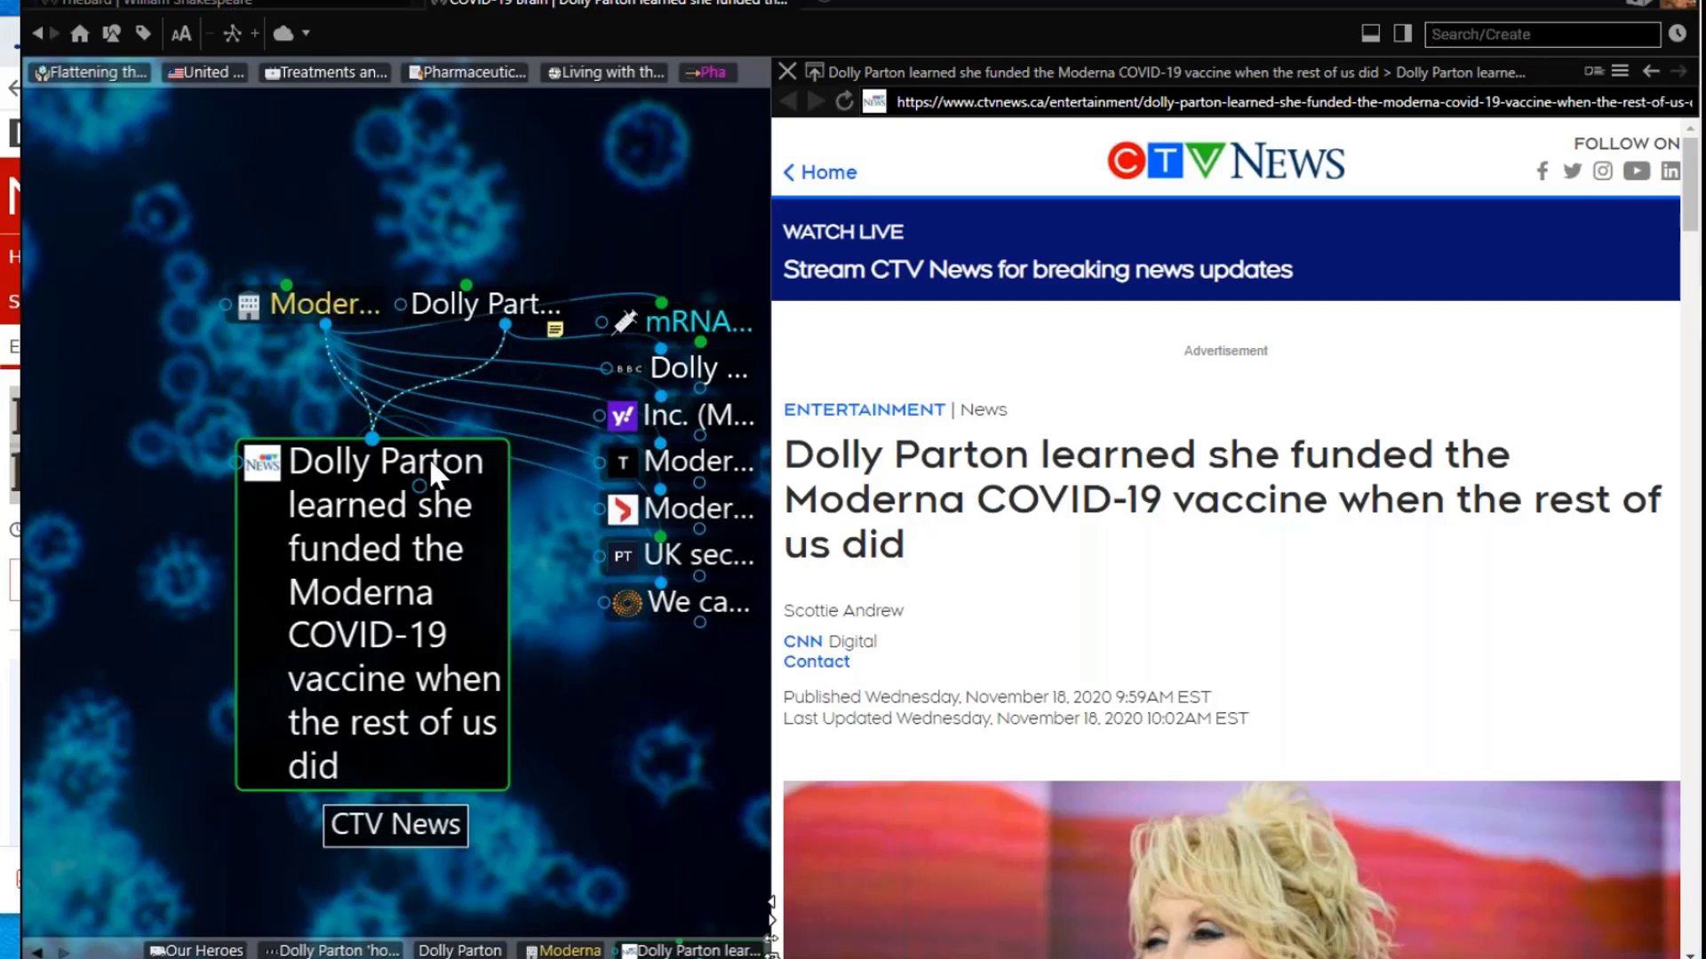
pyautogui.click(450, 300)
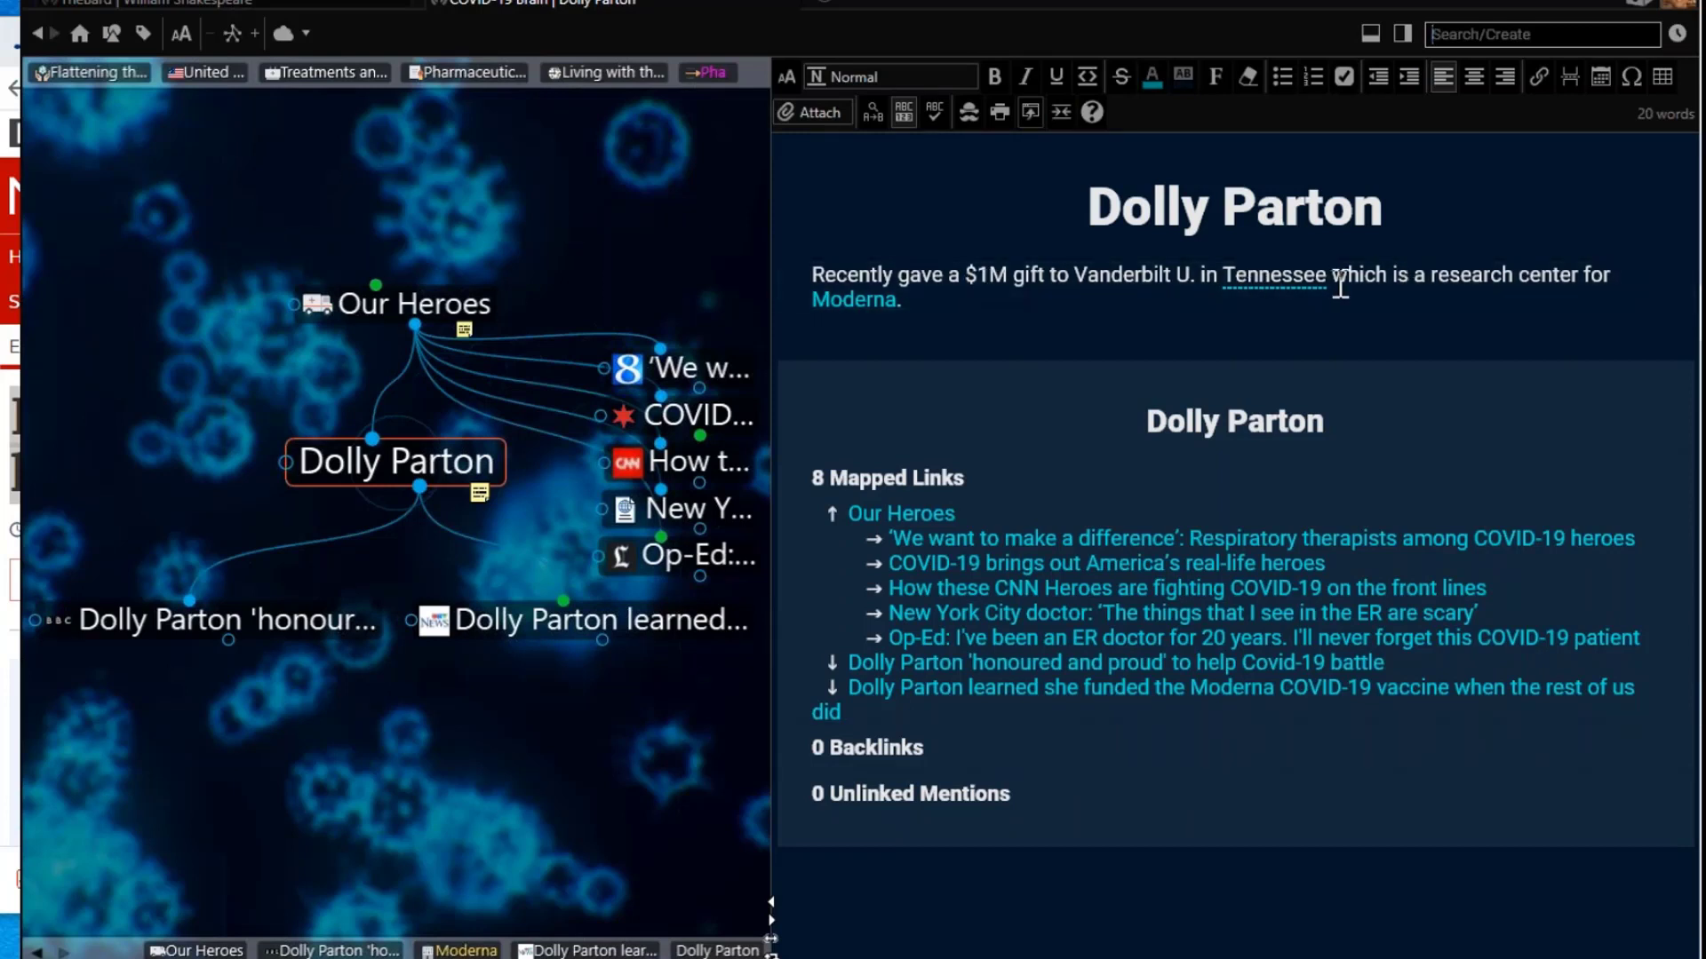
# Step: Link Tennessee in the Dolly Parton note, follow it, then go to the United States thought
pyautogui.rightClick(1271, 276)
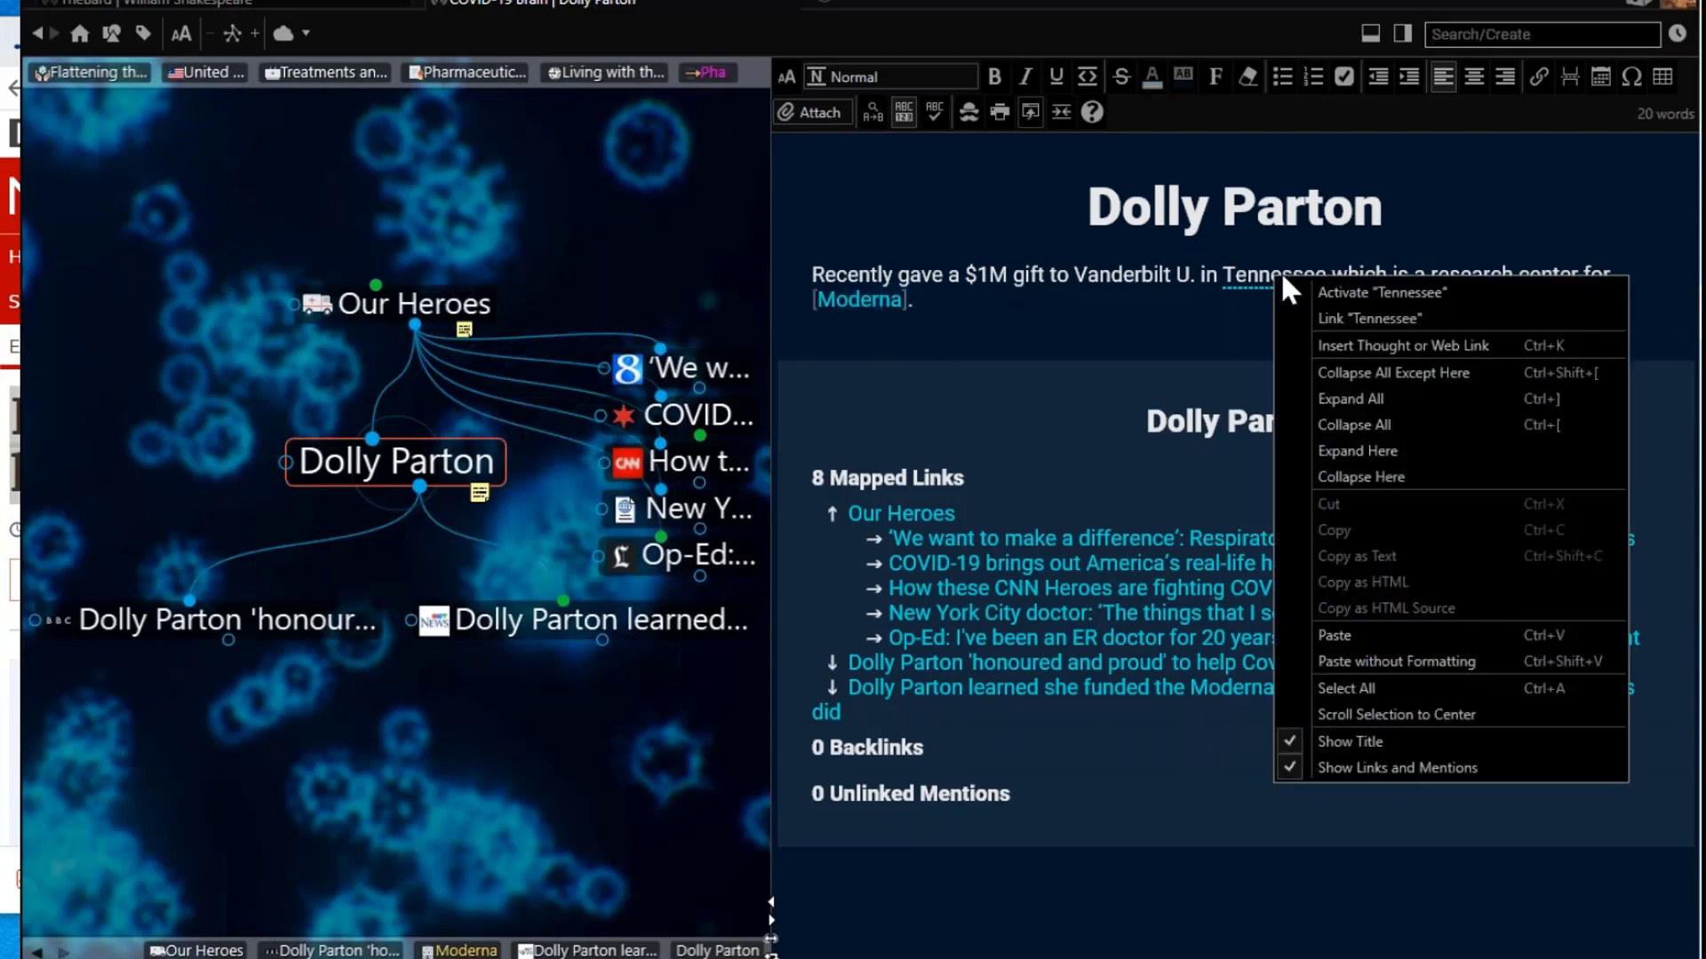
pyautogui.click(1368, 318)
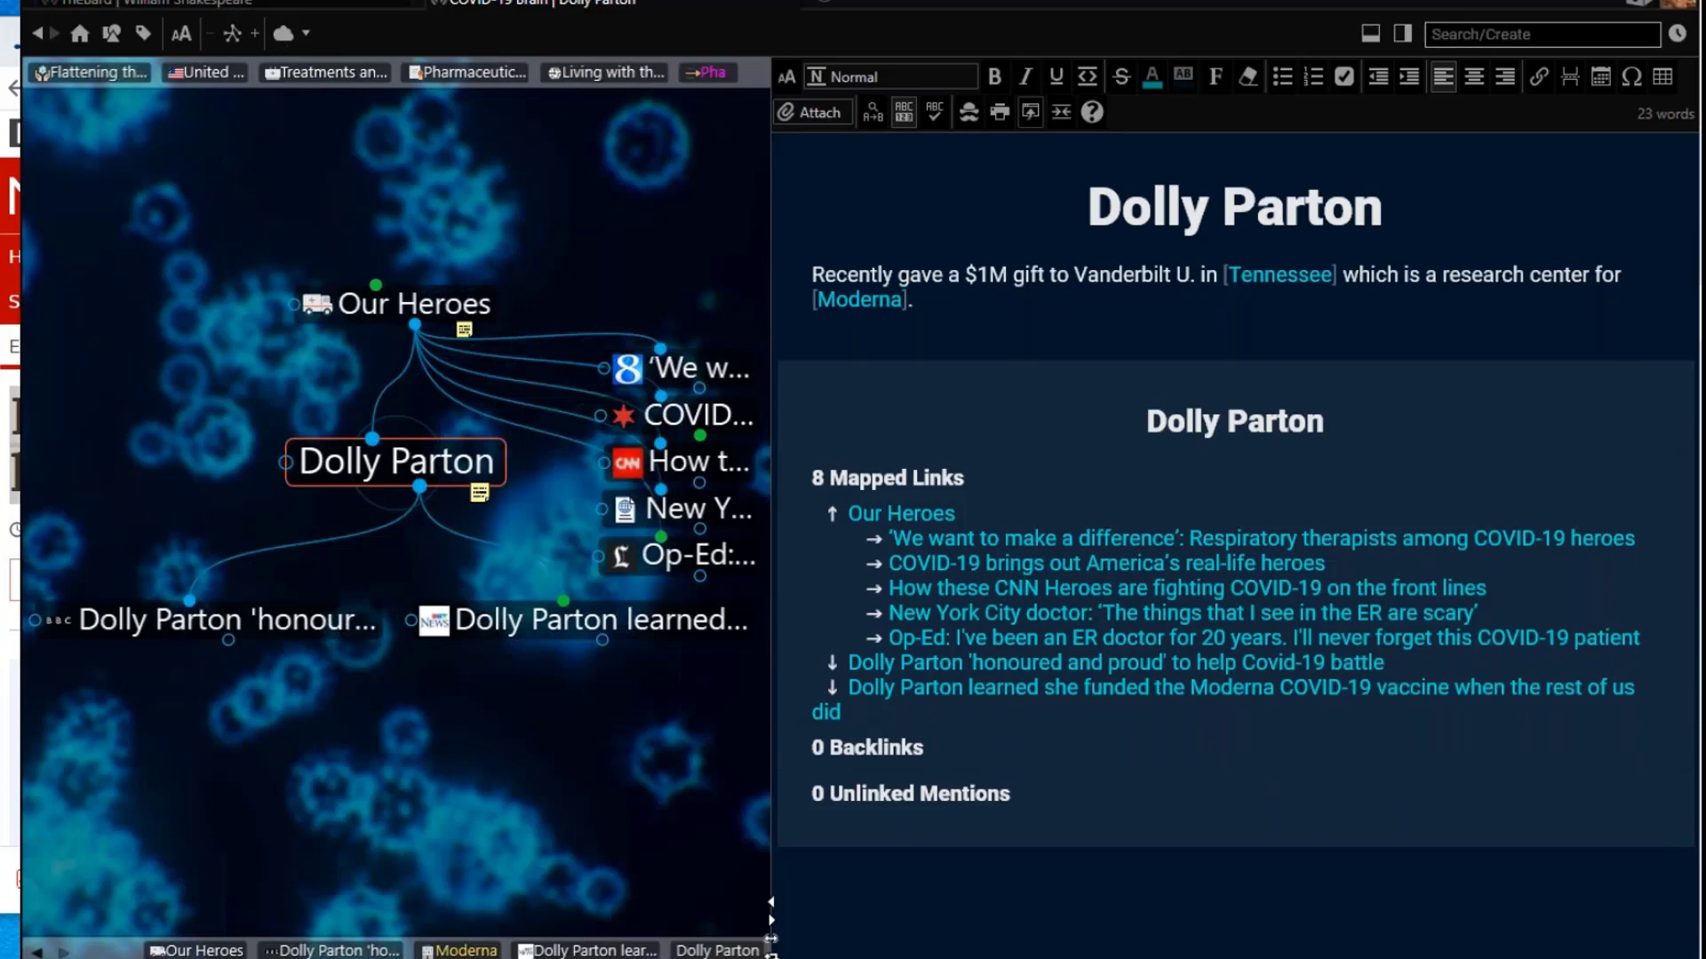
pyautogui.click(1291, 275)
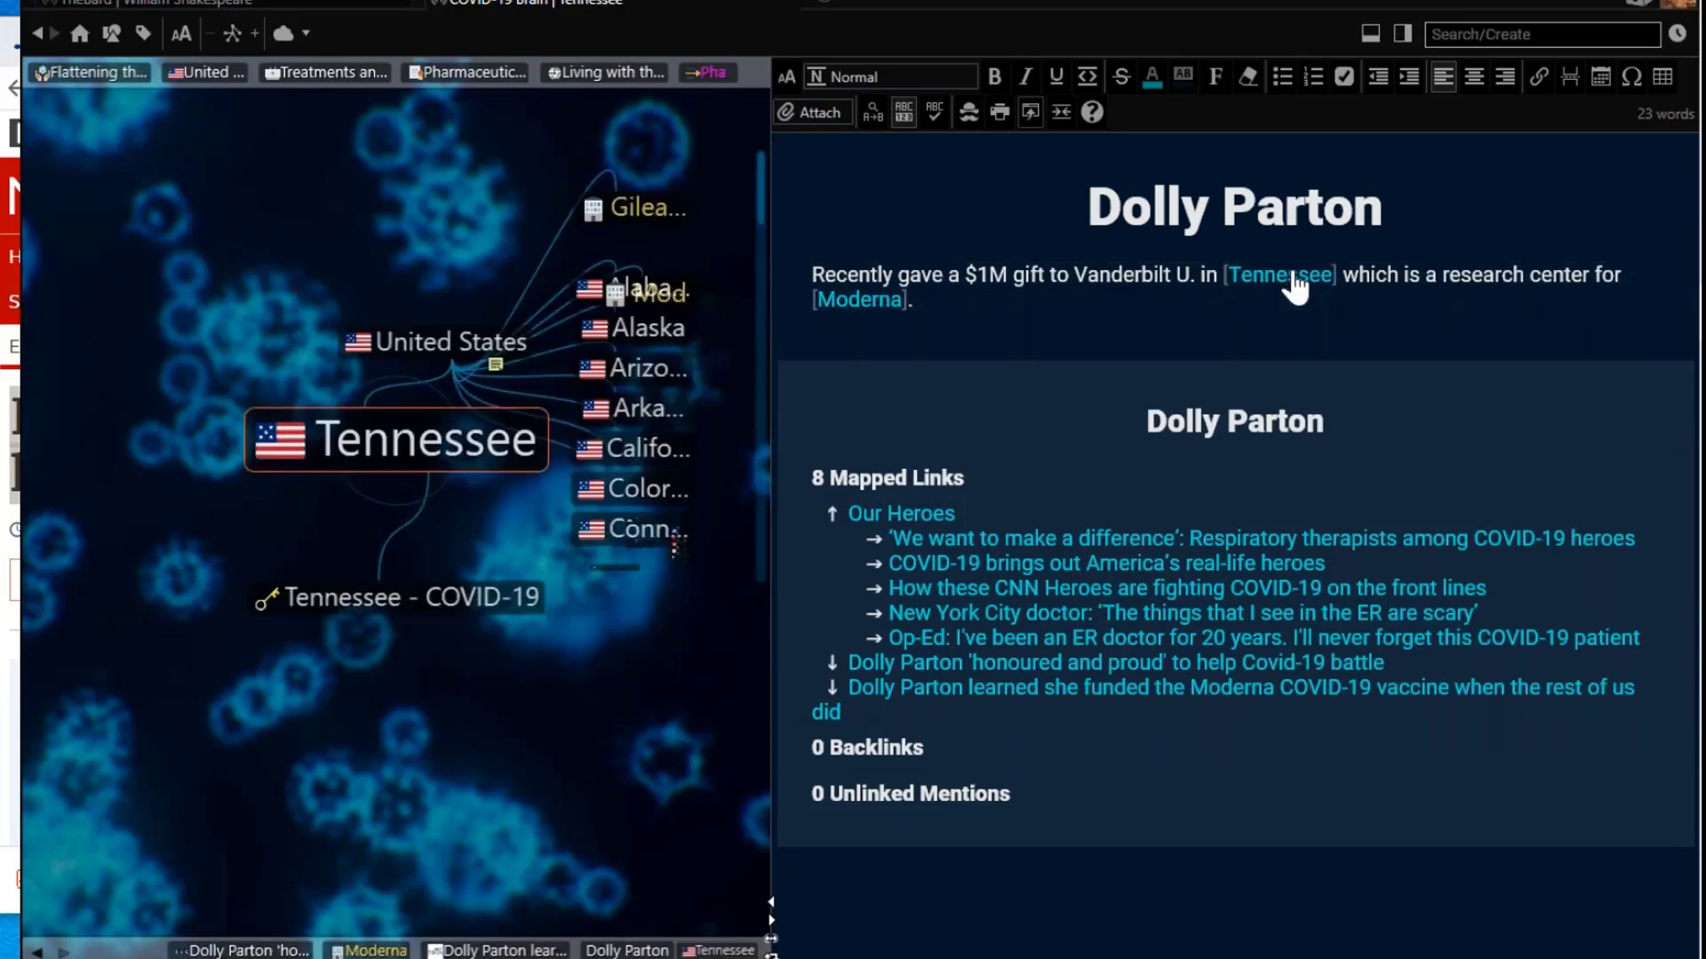
pyautogui.scroll(-3, 1238, 391)
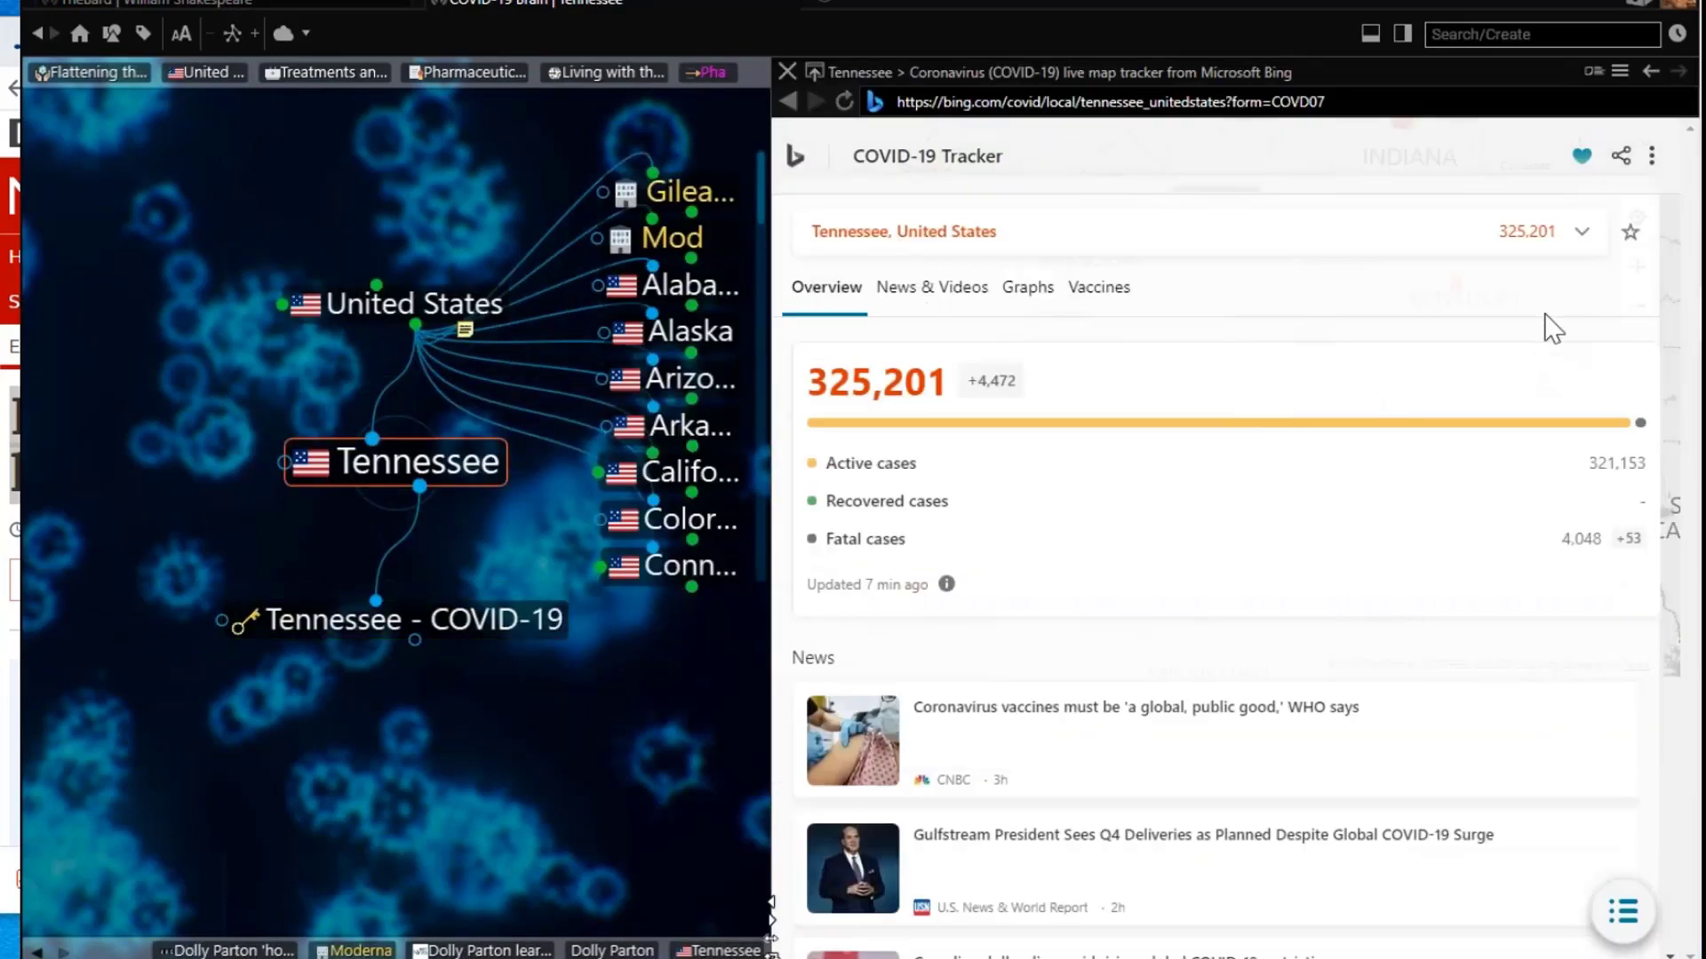
pyautogui.scroll(3, 1622, 423)
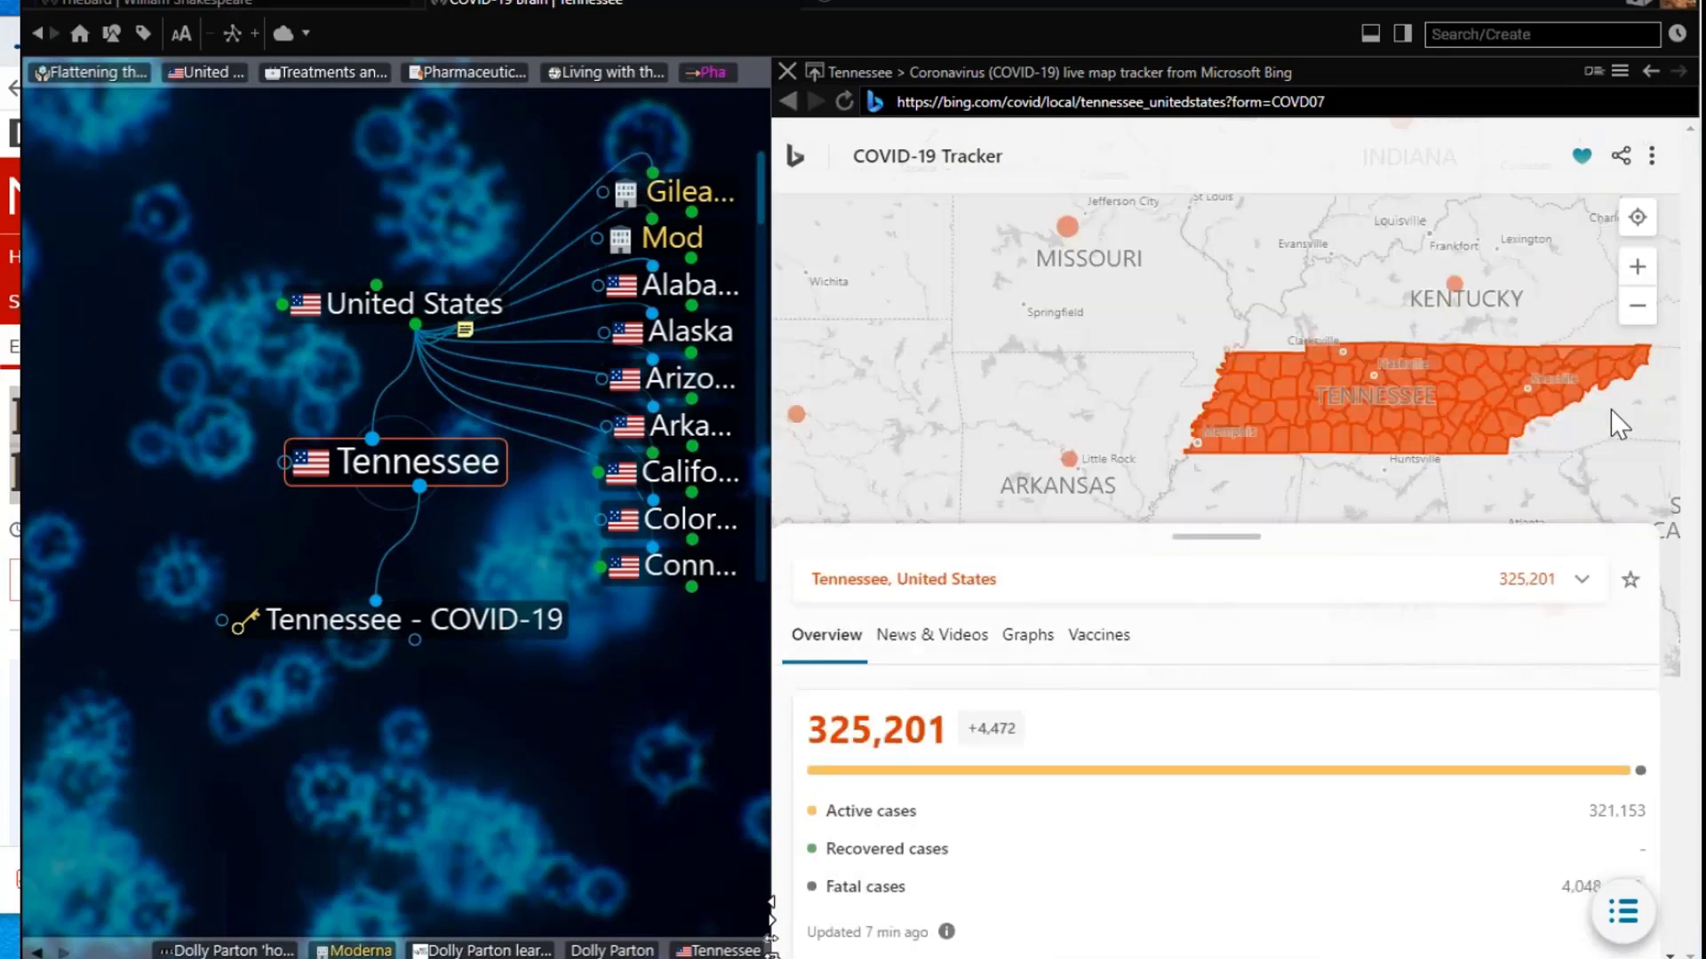
pyautogui.click(405, 300)
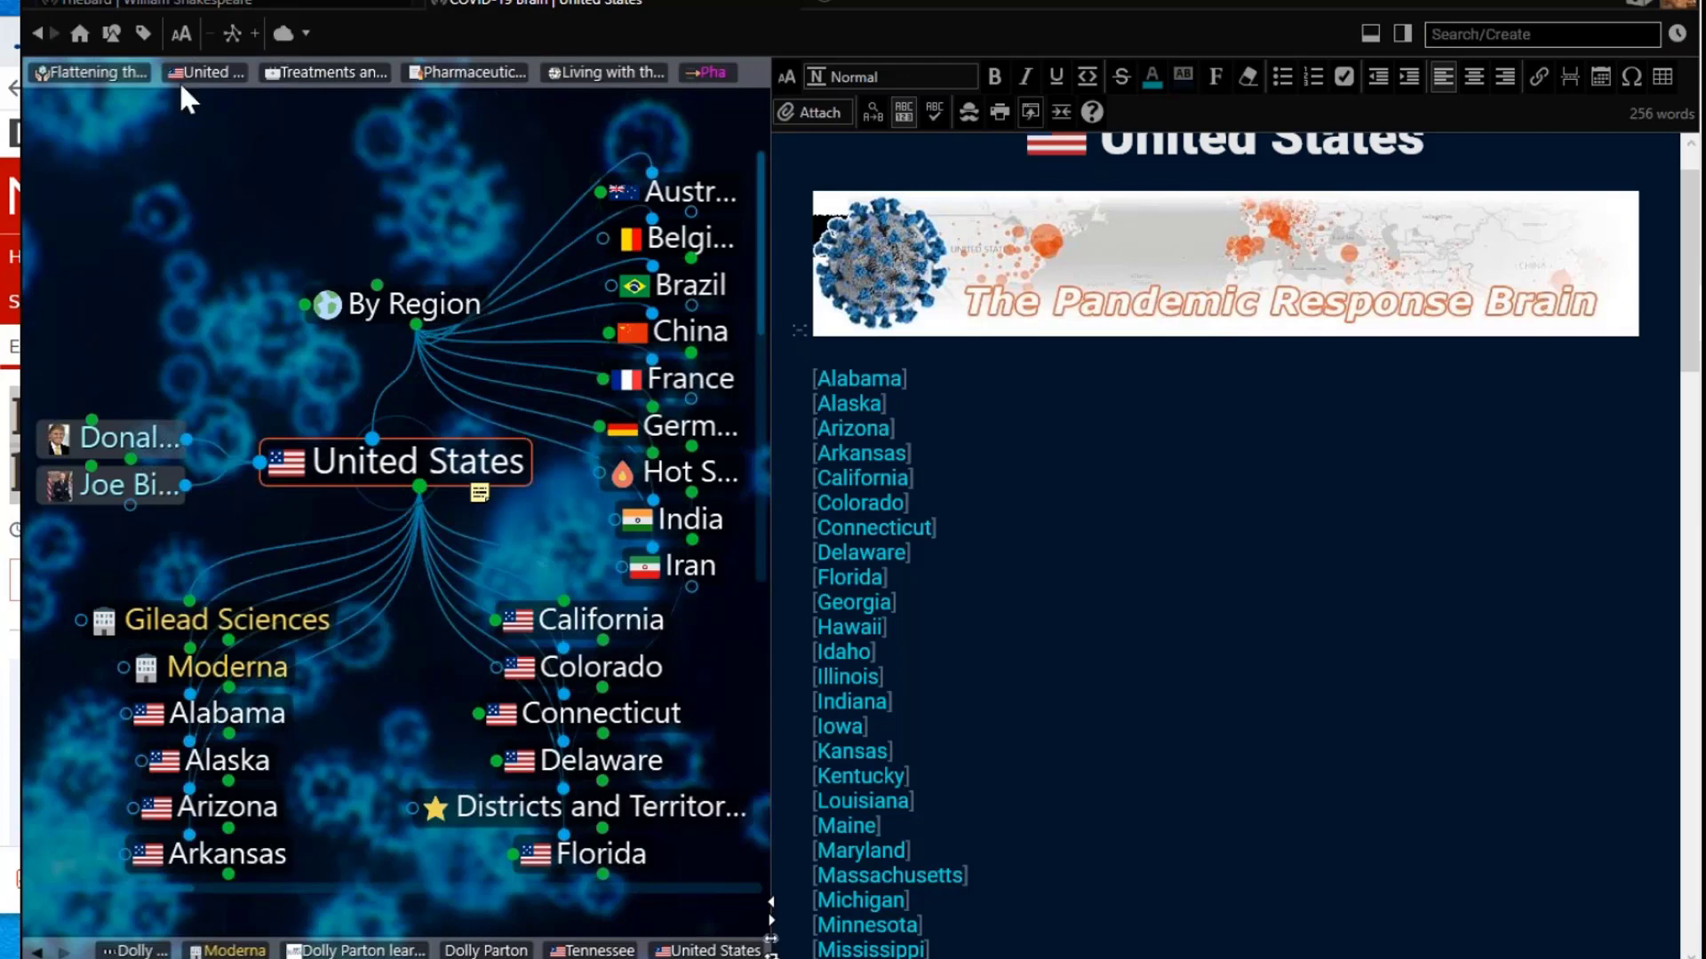
# Step: Search for 'wisc' and open the Wisconsin thought
pyautogui.moveTo(27, 2); pyautogui.dragTo(115, 13)
pyautogui.click(93, 25)
pyautogui.click(919, 36)
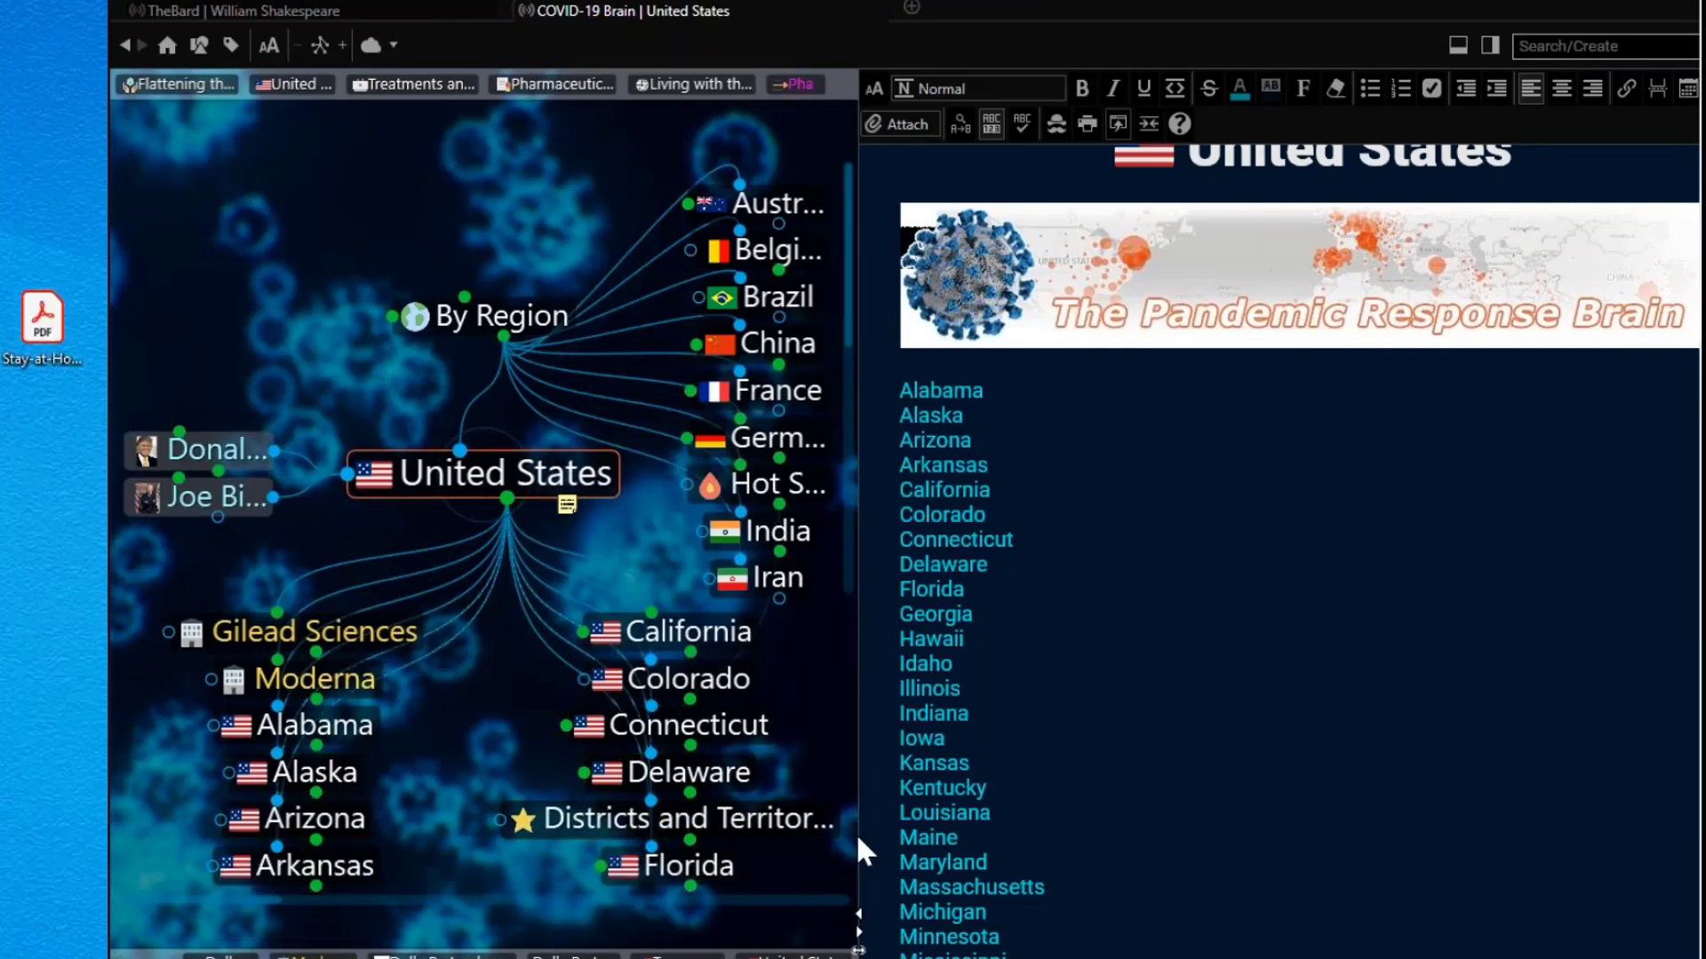
pyautogui.click(1555, 46)
pyautogui.write('wisc')
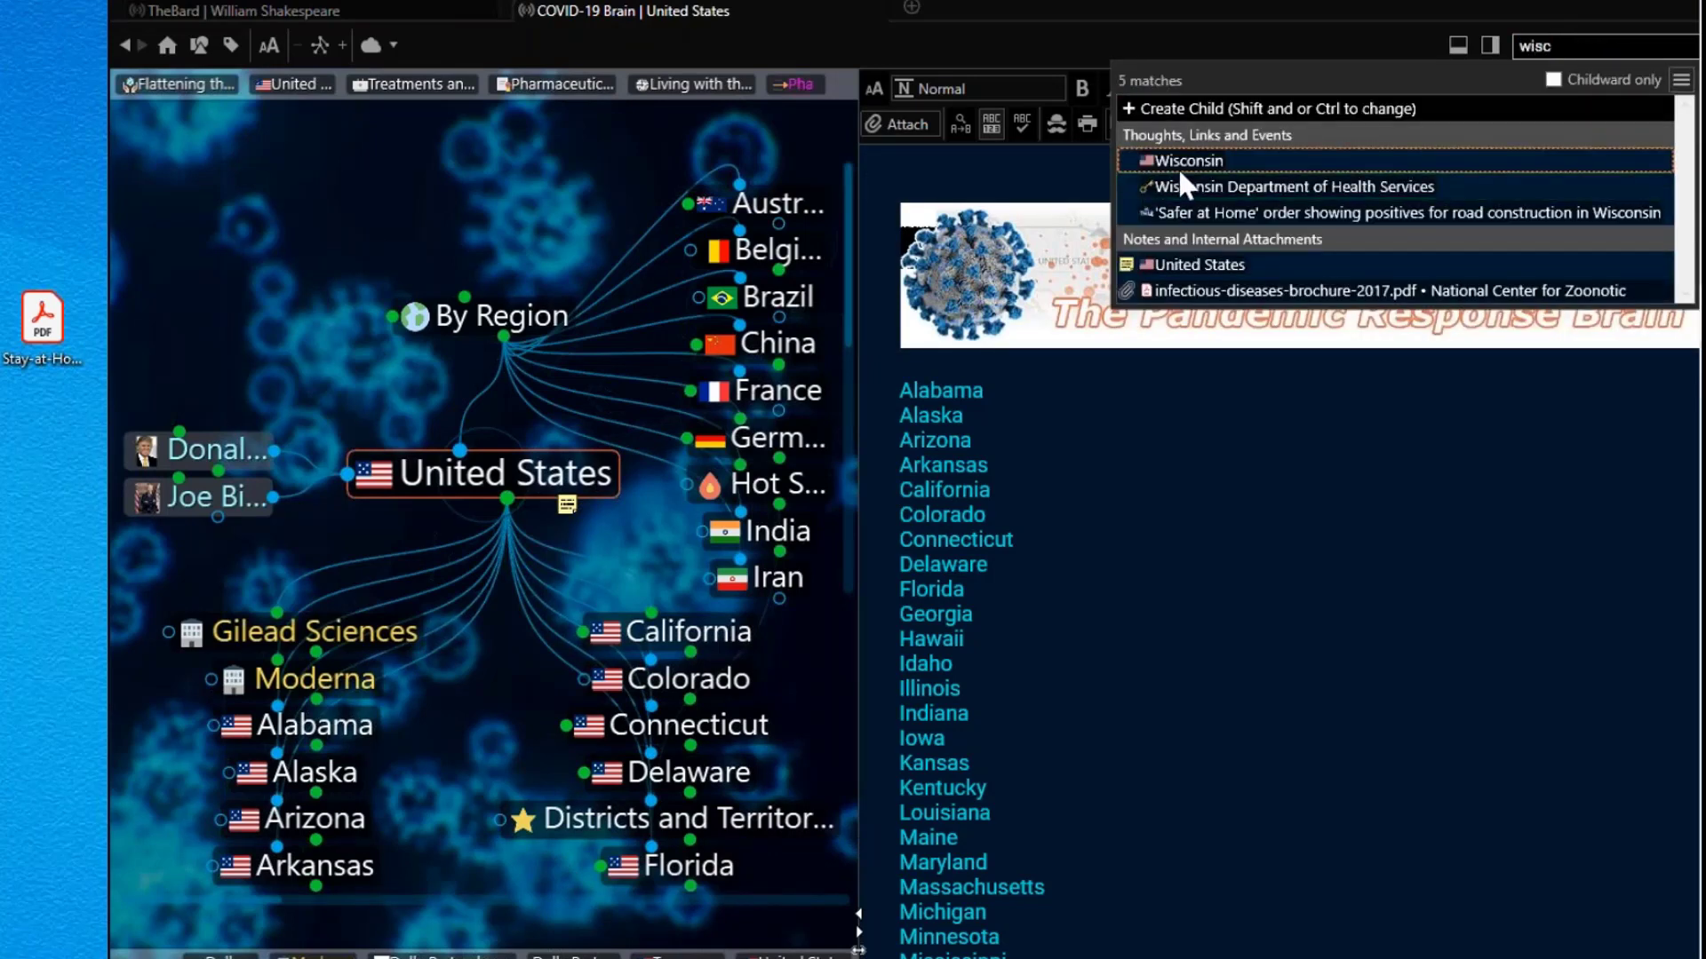
pyautogui.click(1181, 163)
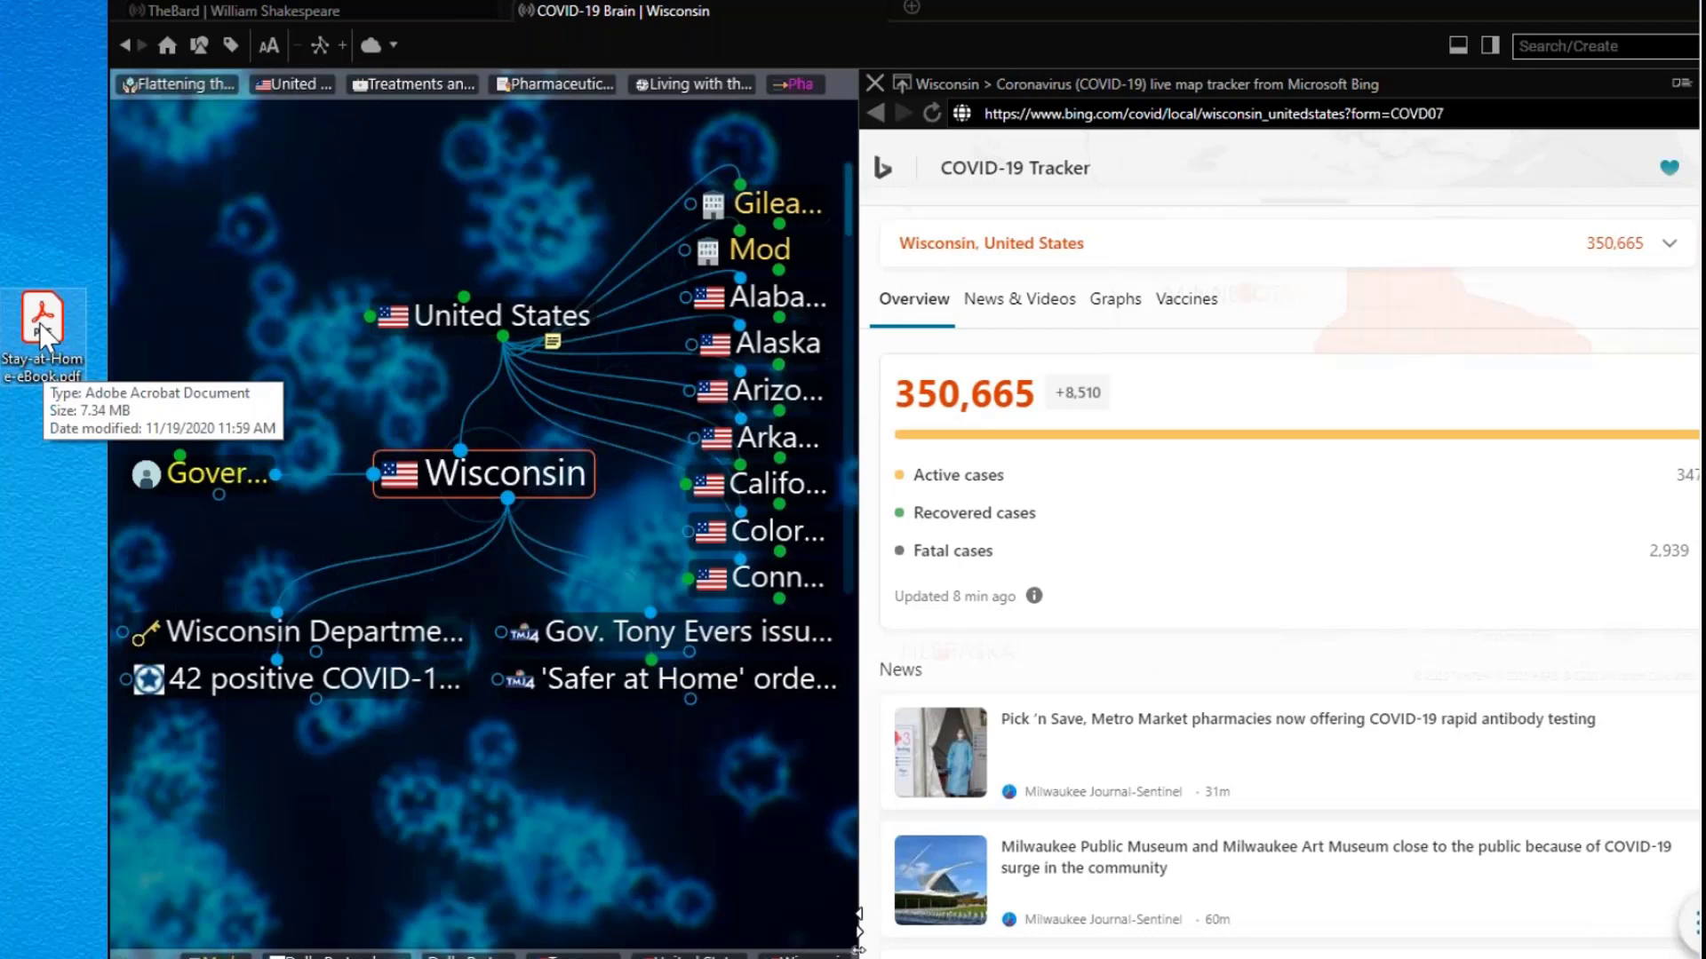
# Step: Attach the Stay-at-Home-eBook PDF under Wisconsin and view its Lockdown Life page, zooming in and out
pyautogui.moveTo(45, 315); pyautogui.dragTo(486, 797)
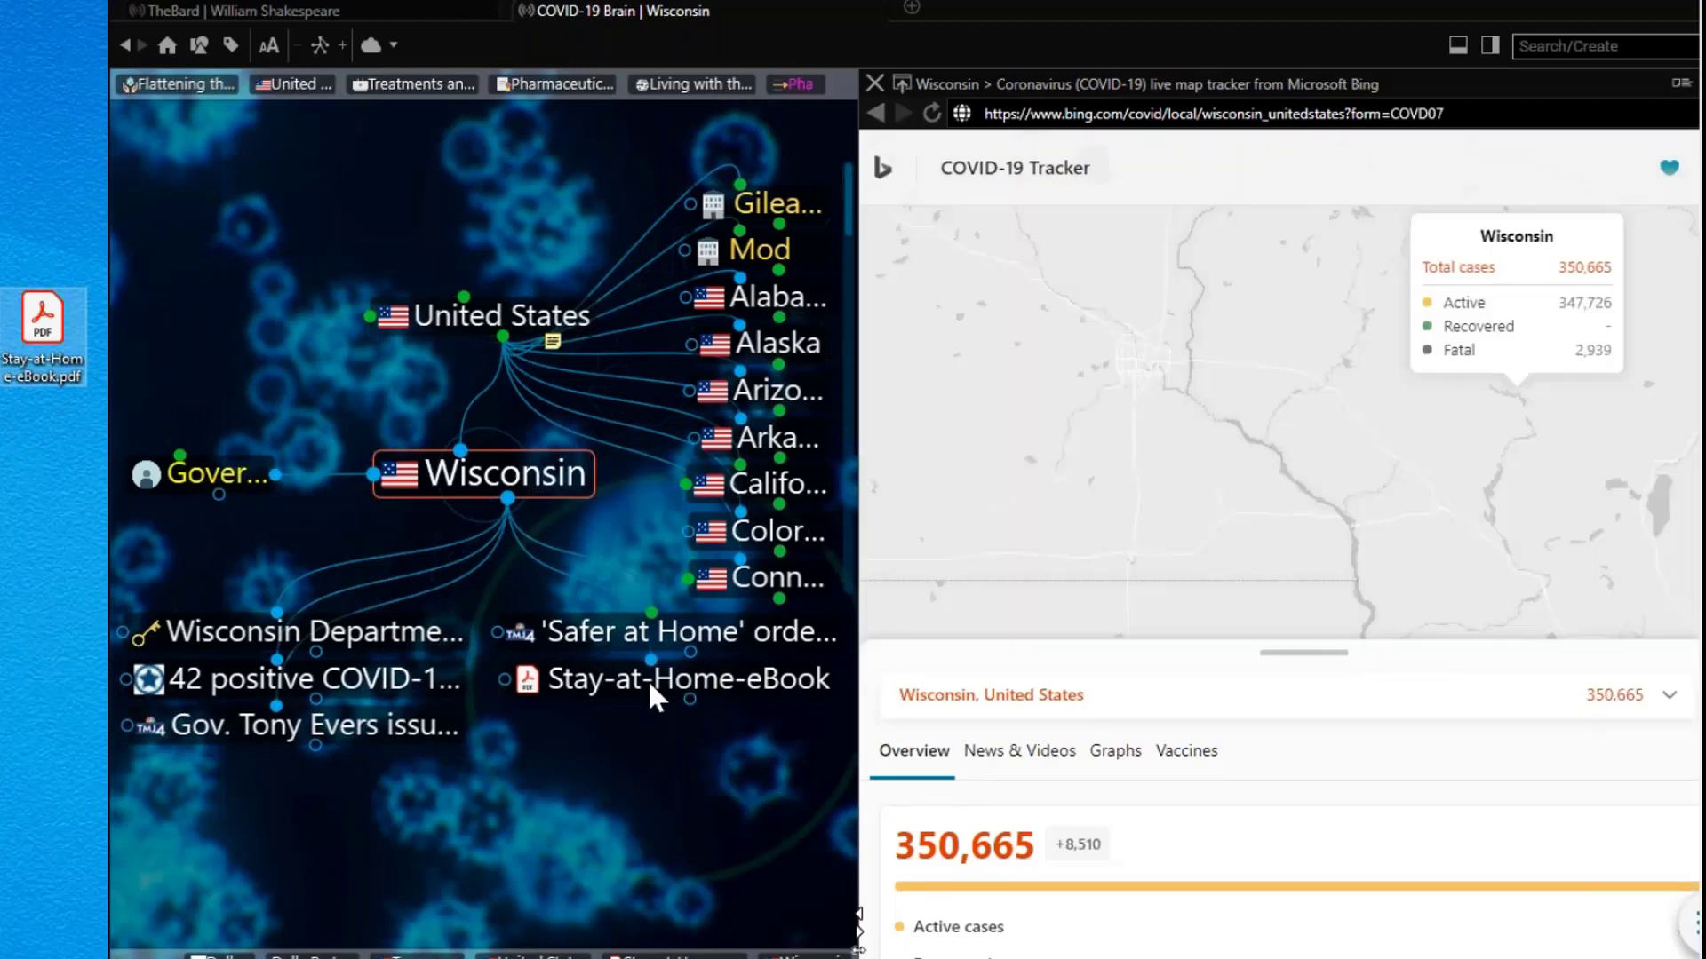
pyautogui.click(648, 680)
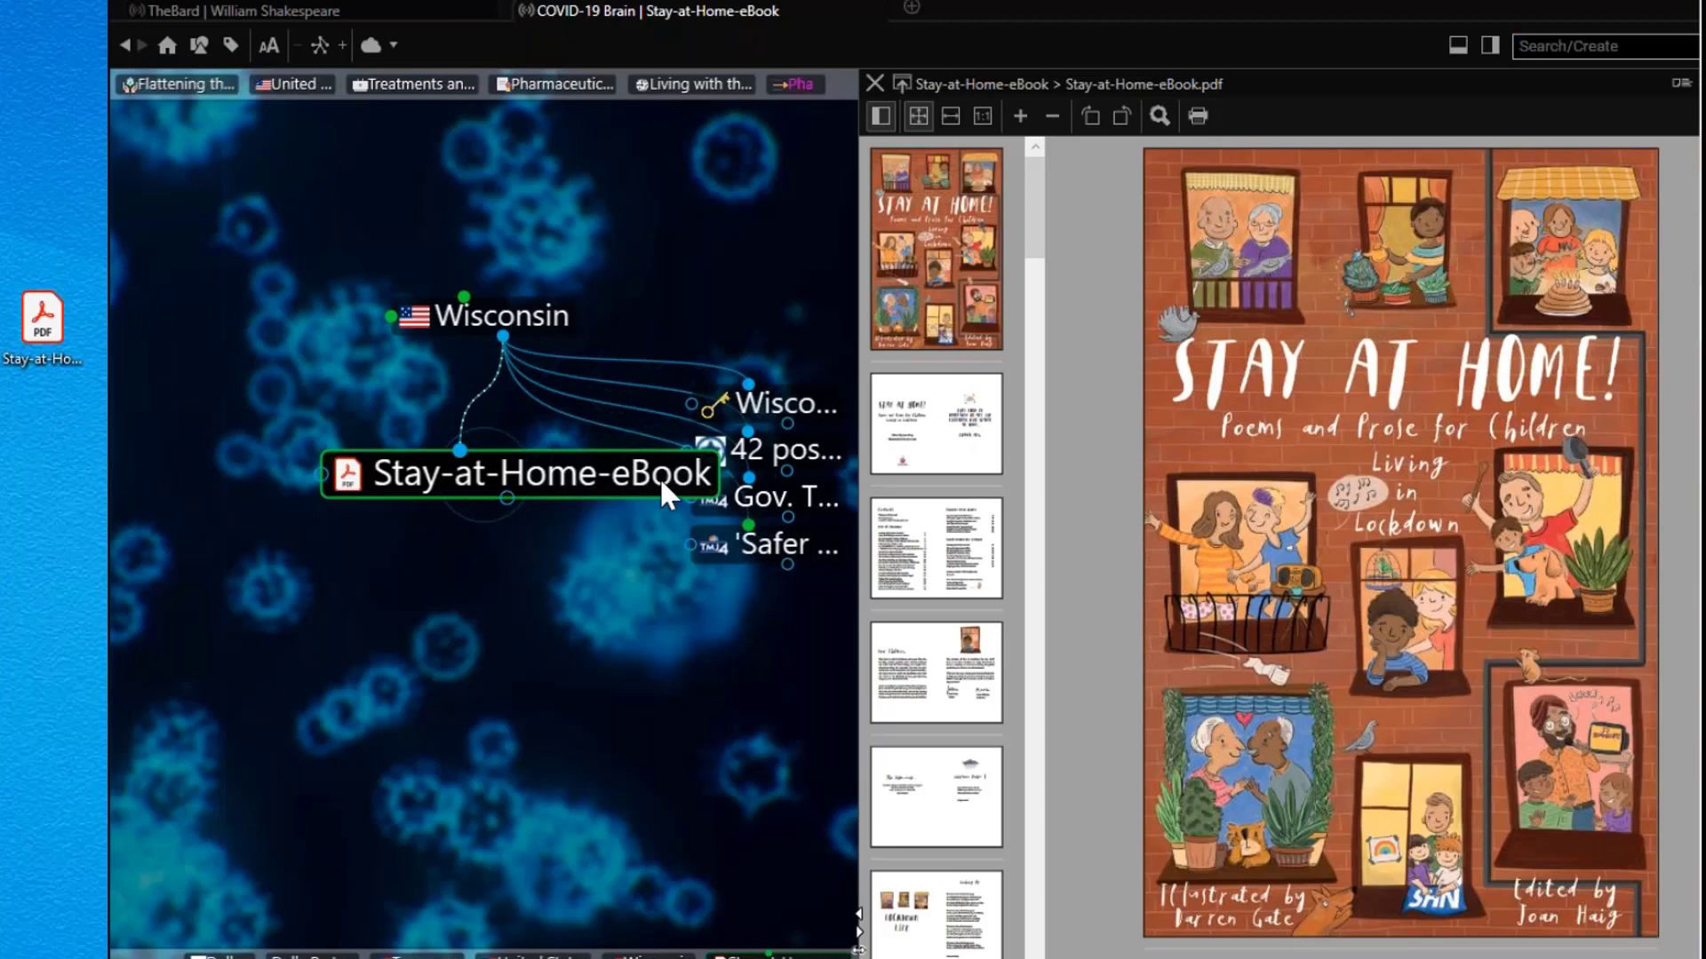
pyautogui.moveTo(1036, 242); pyautogui.dragTo(1030, 288)
pyautogui.click(919, 470)
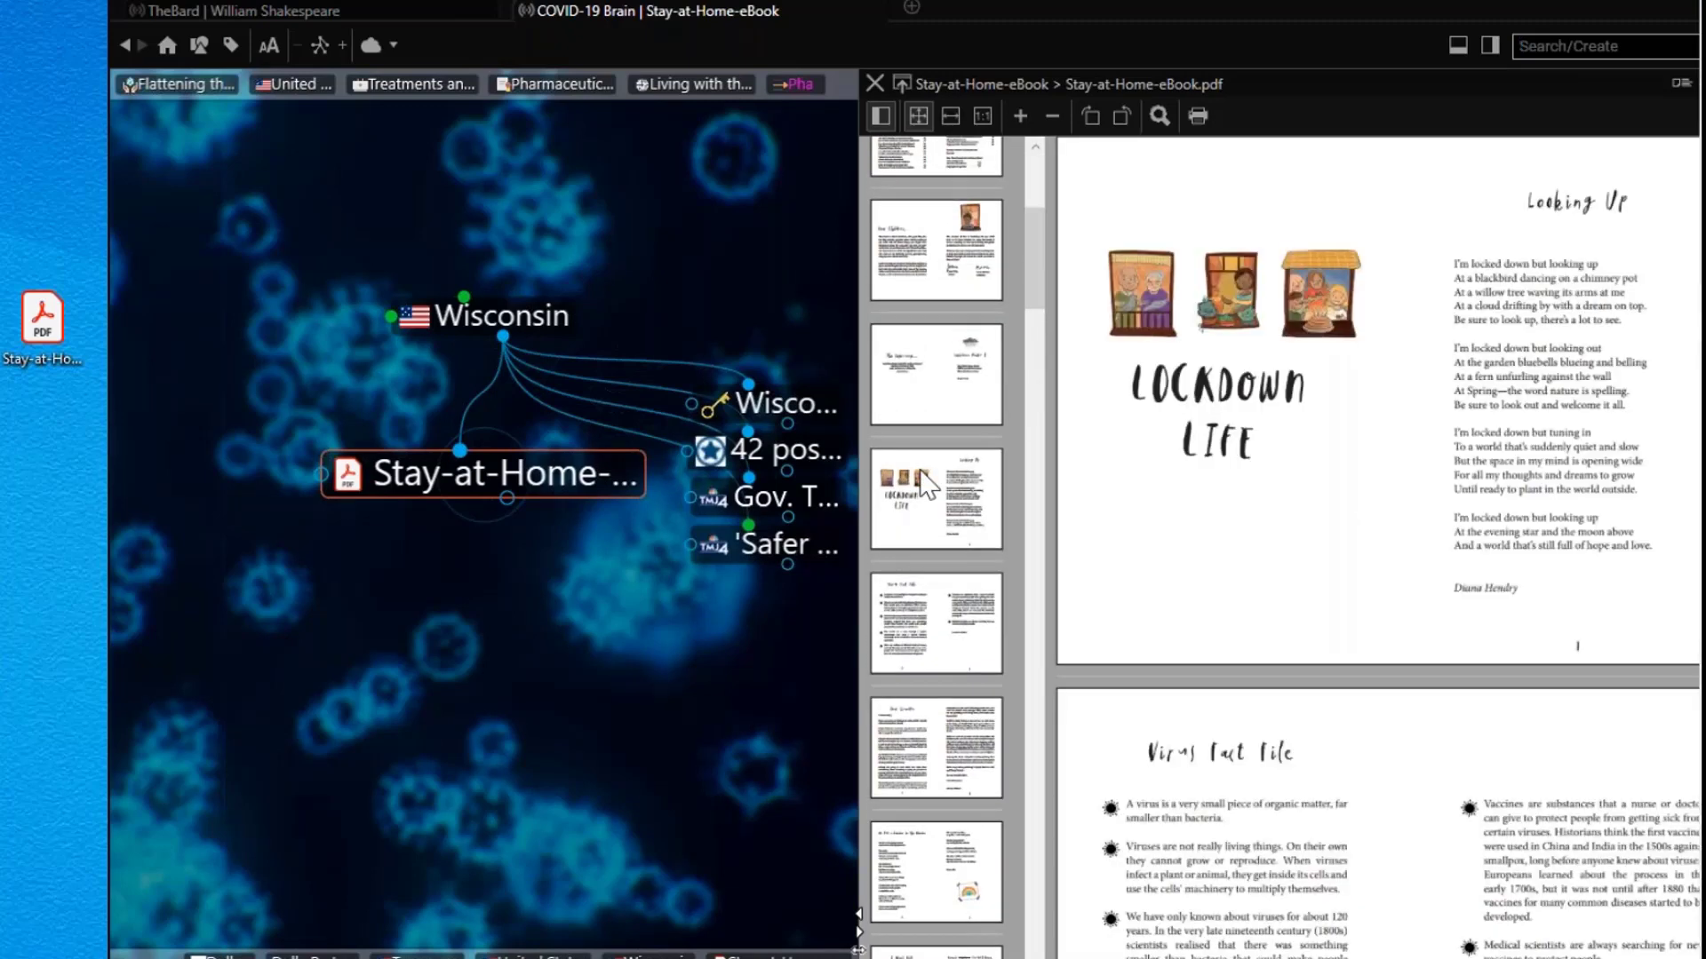
pyautogui.click(1020, 115)
pyautogui.click(1021, 115)
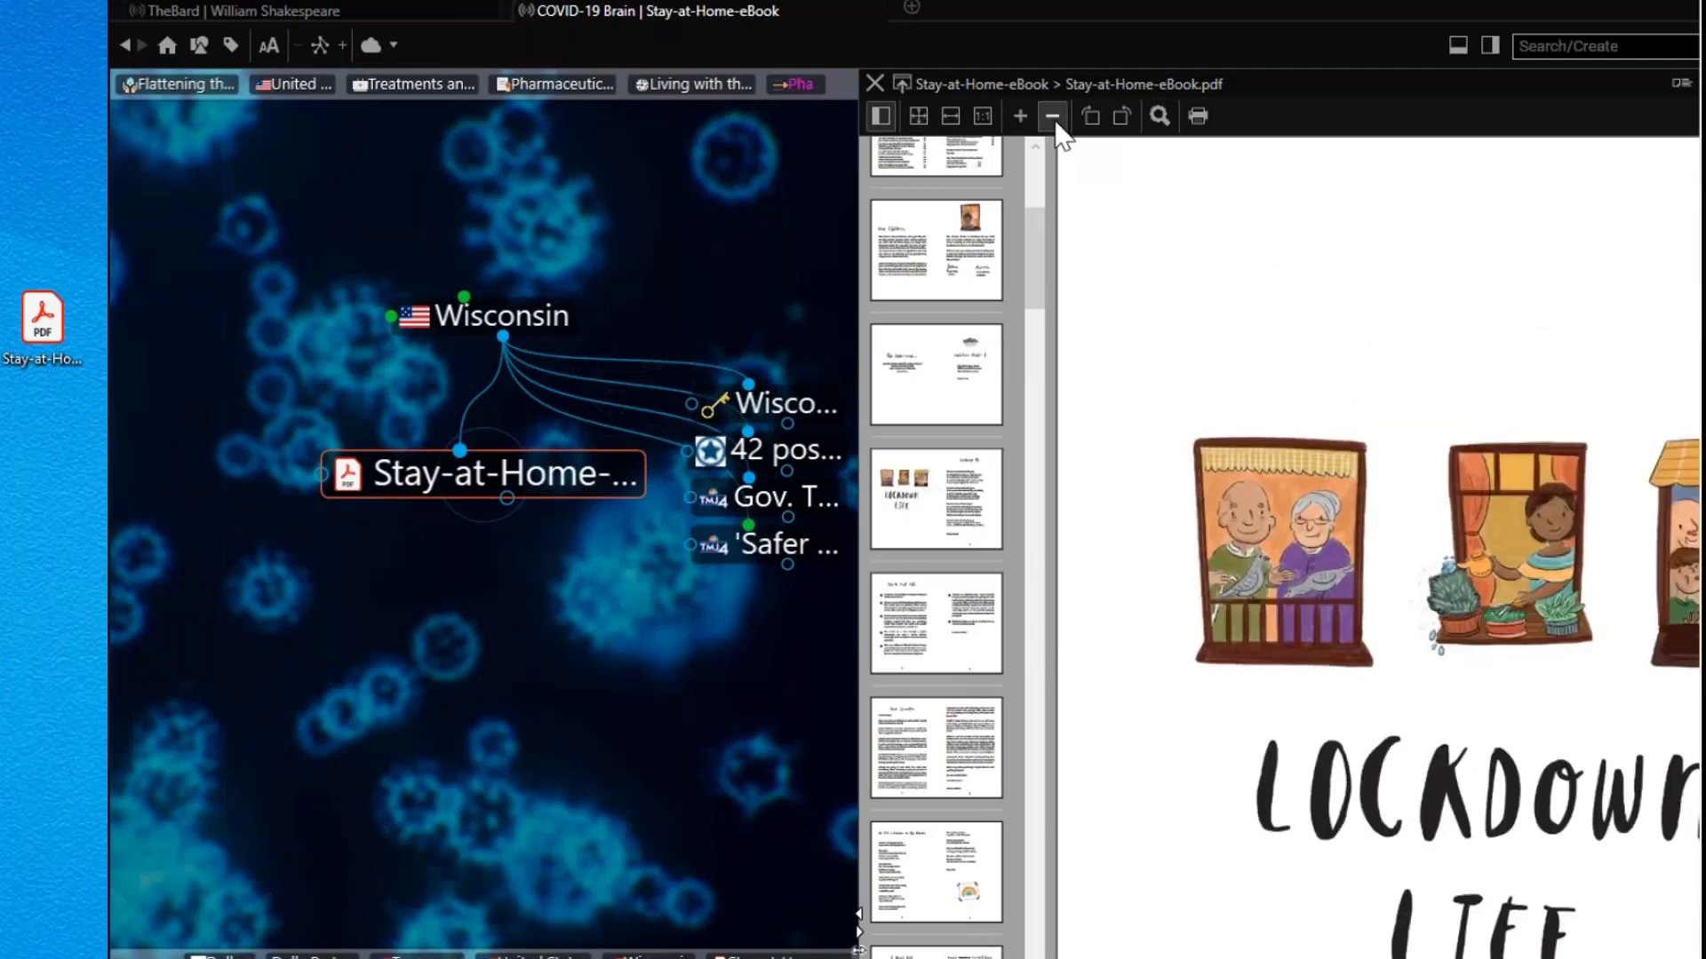
pyautogui.click(1052, 115)
pyautogui.click(1052, 116)
pyautogui.scroll(1, 999, 444)
pyautogui.scroll(3, 999, 444)
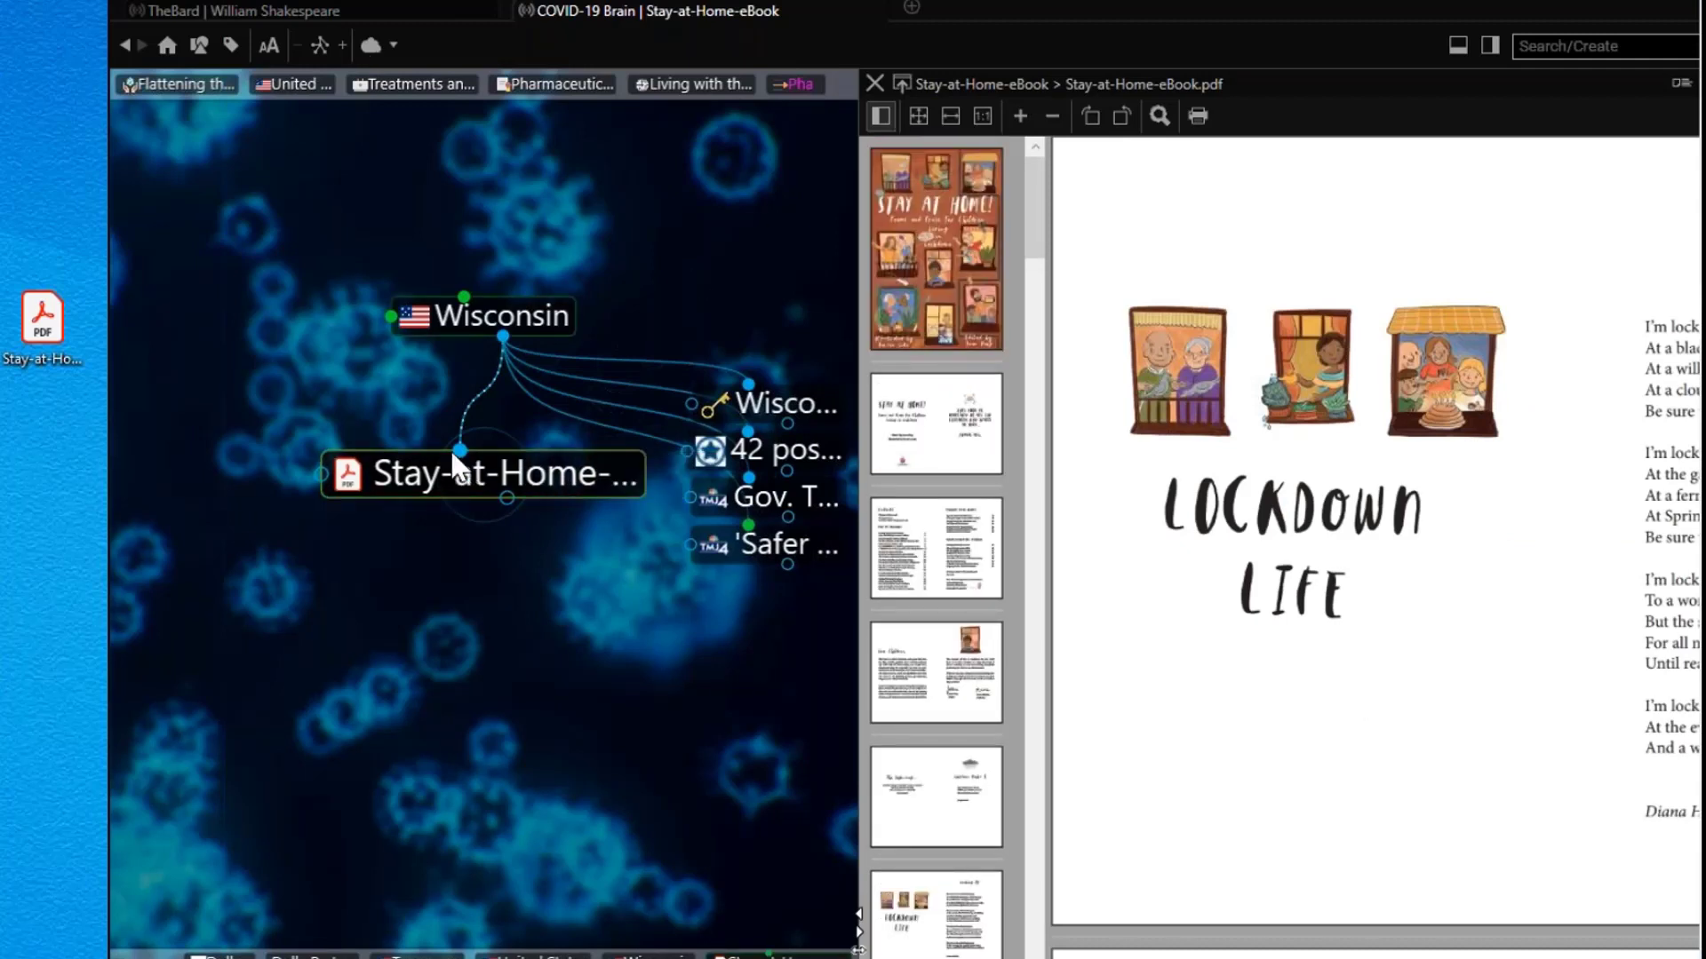
# Step: Link the Stay-at-Home-eBook thought under 'Inspirations and Accidental Silver Linings' as a second parent
pyautogui.moveTo(457, 451); pyautogui.dragTo(300, 364)
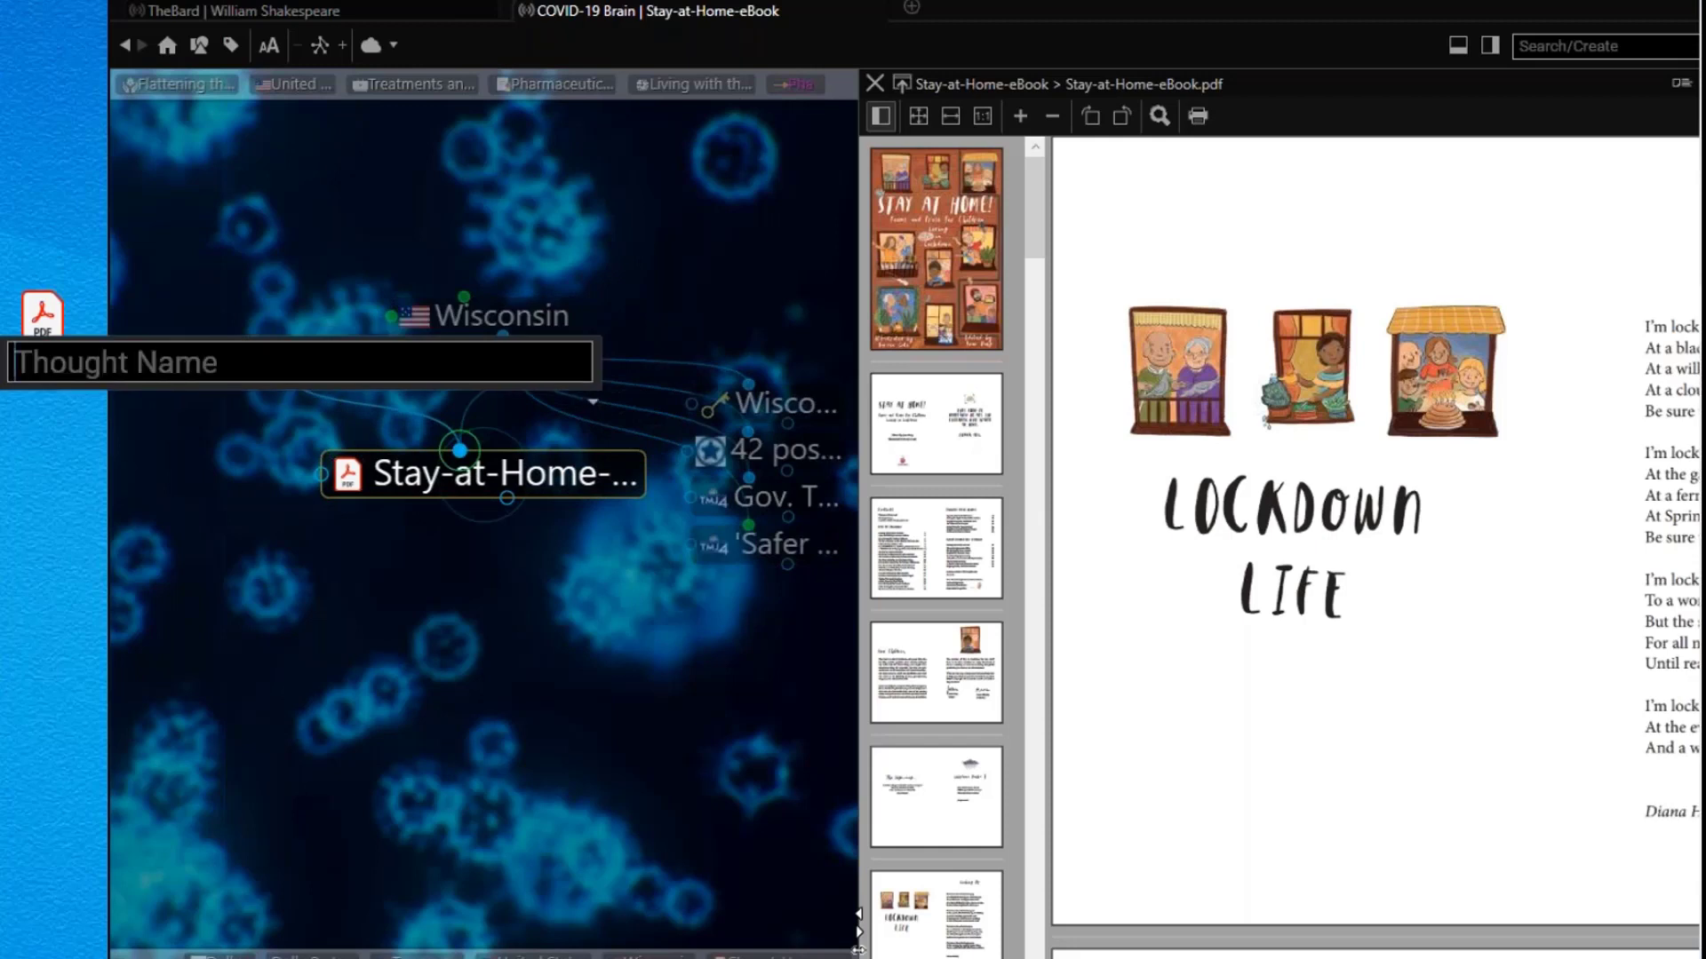
pyautogui.write('siver')
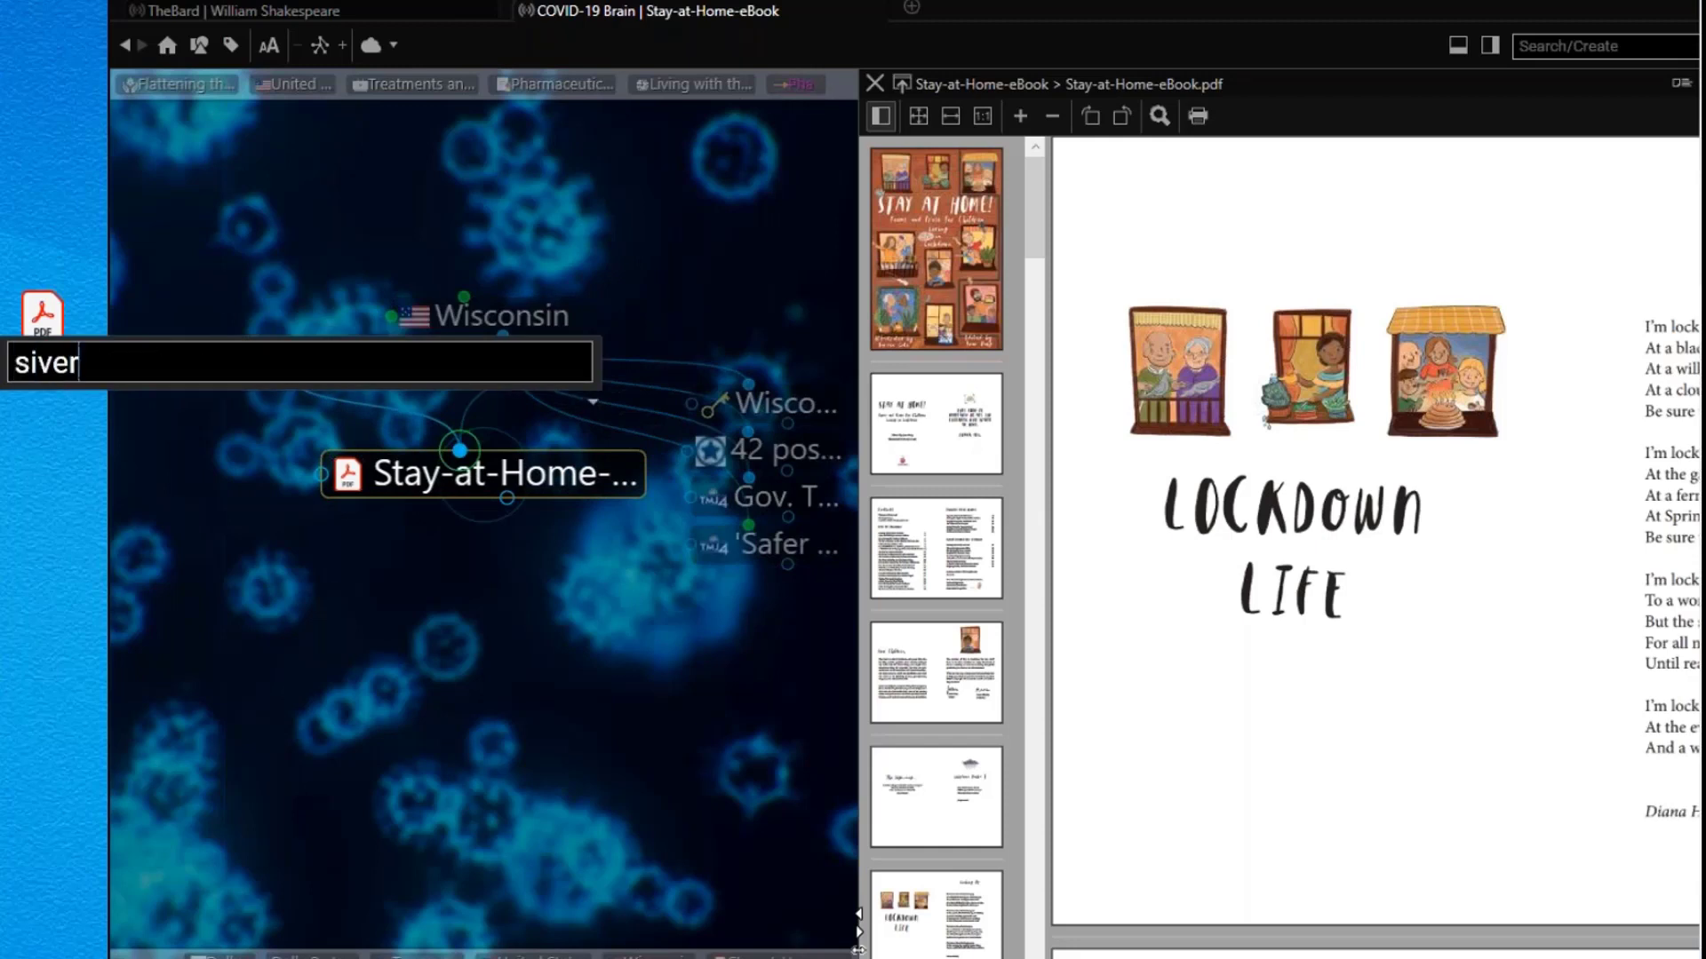
pyautogui.press('BackSpace')
pyautogui.press('BackSpace')
pyautogui.press('BackSpace')
pyautogui.write('lver')
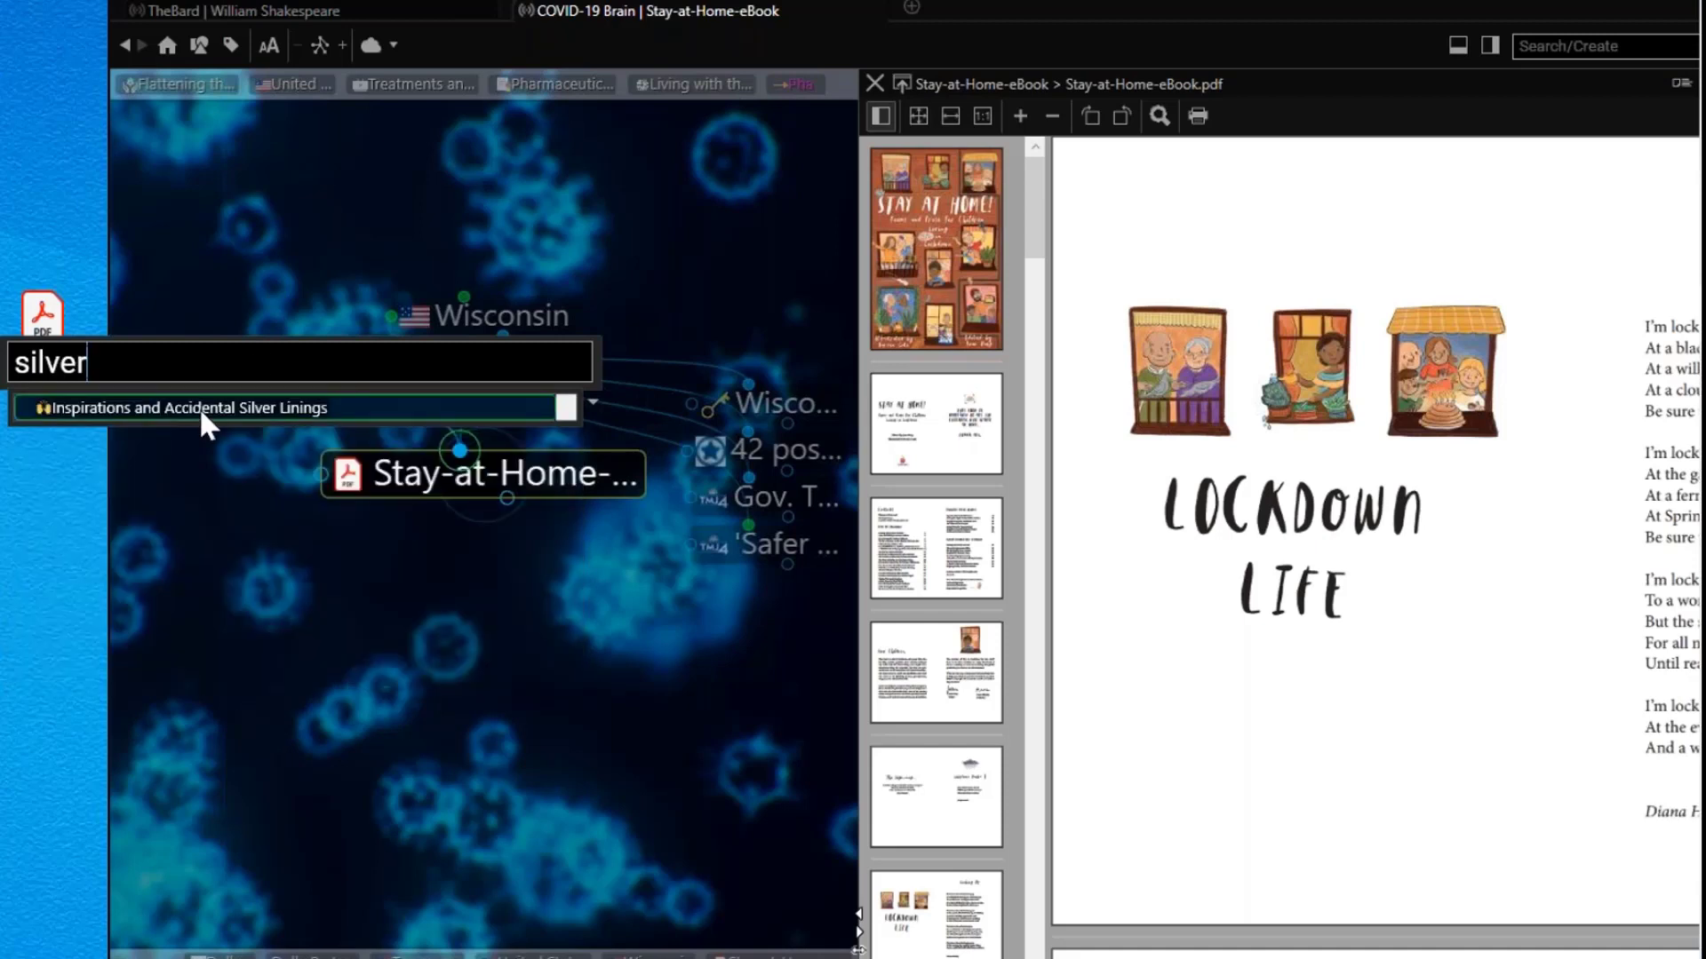
pyautogui.click(205, 409)
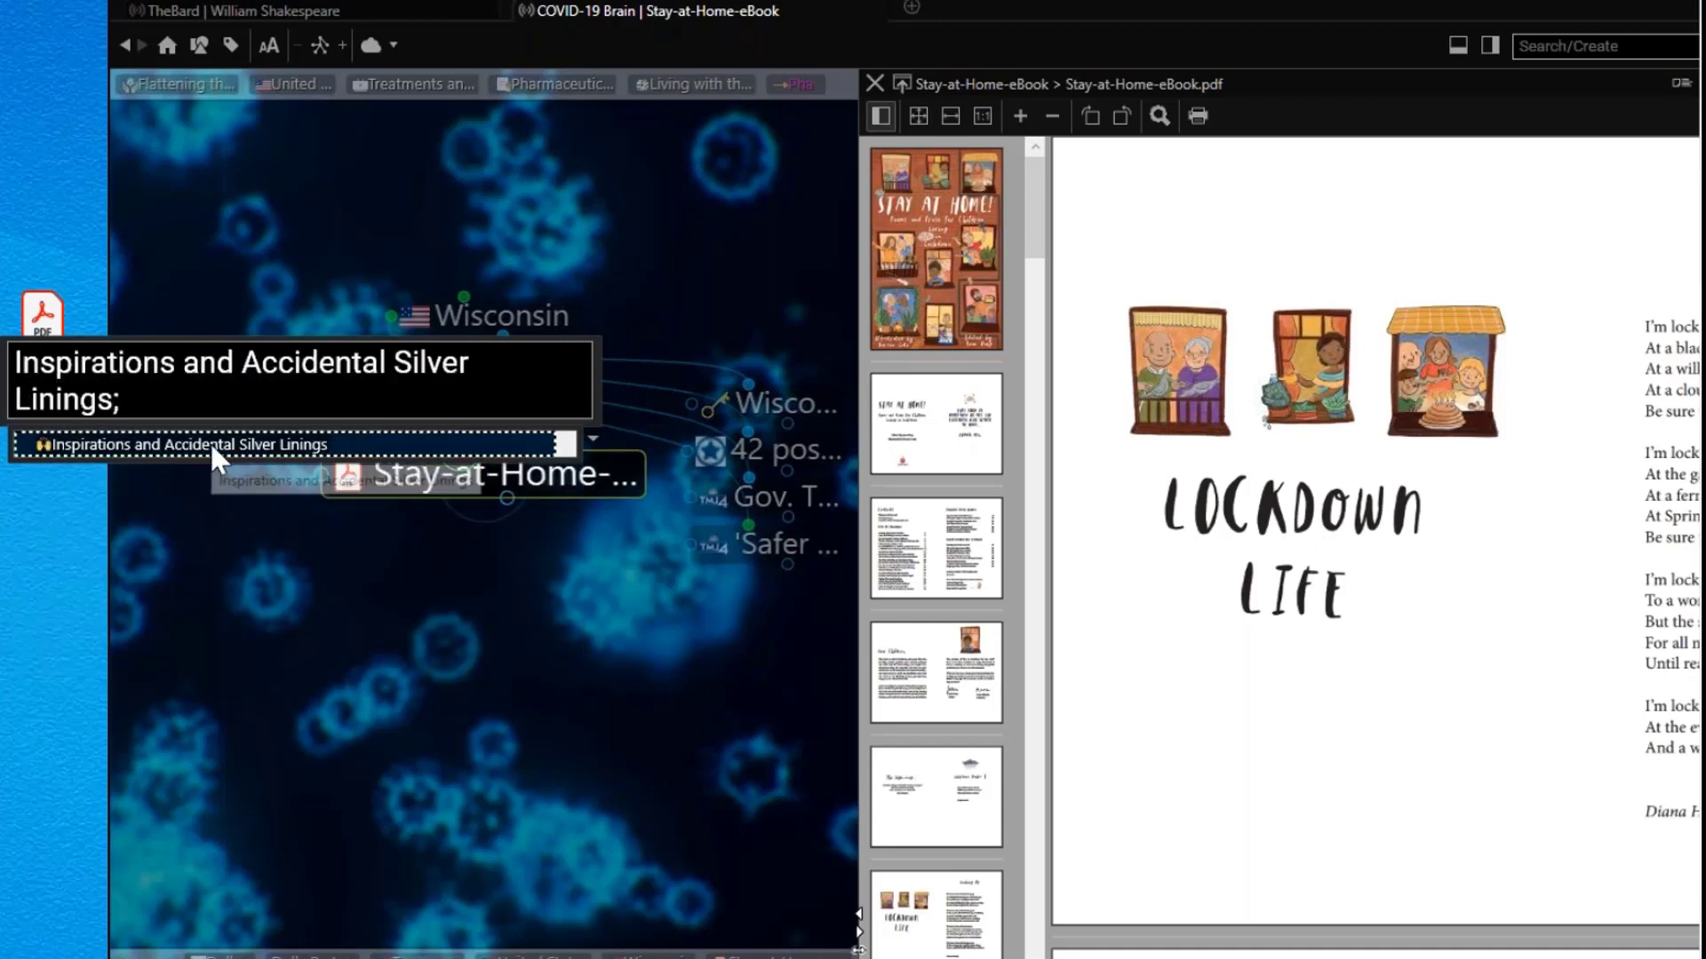
pyautogui.press('Return')
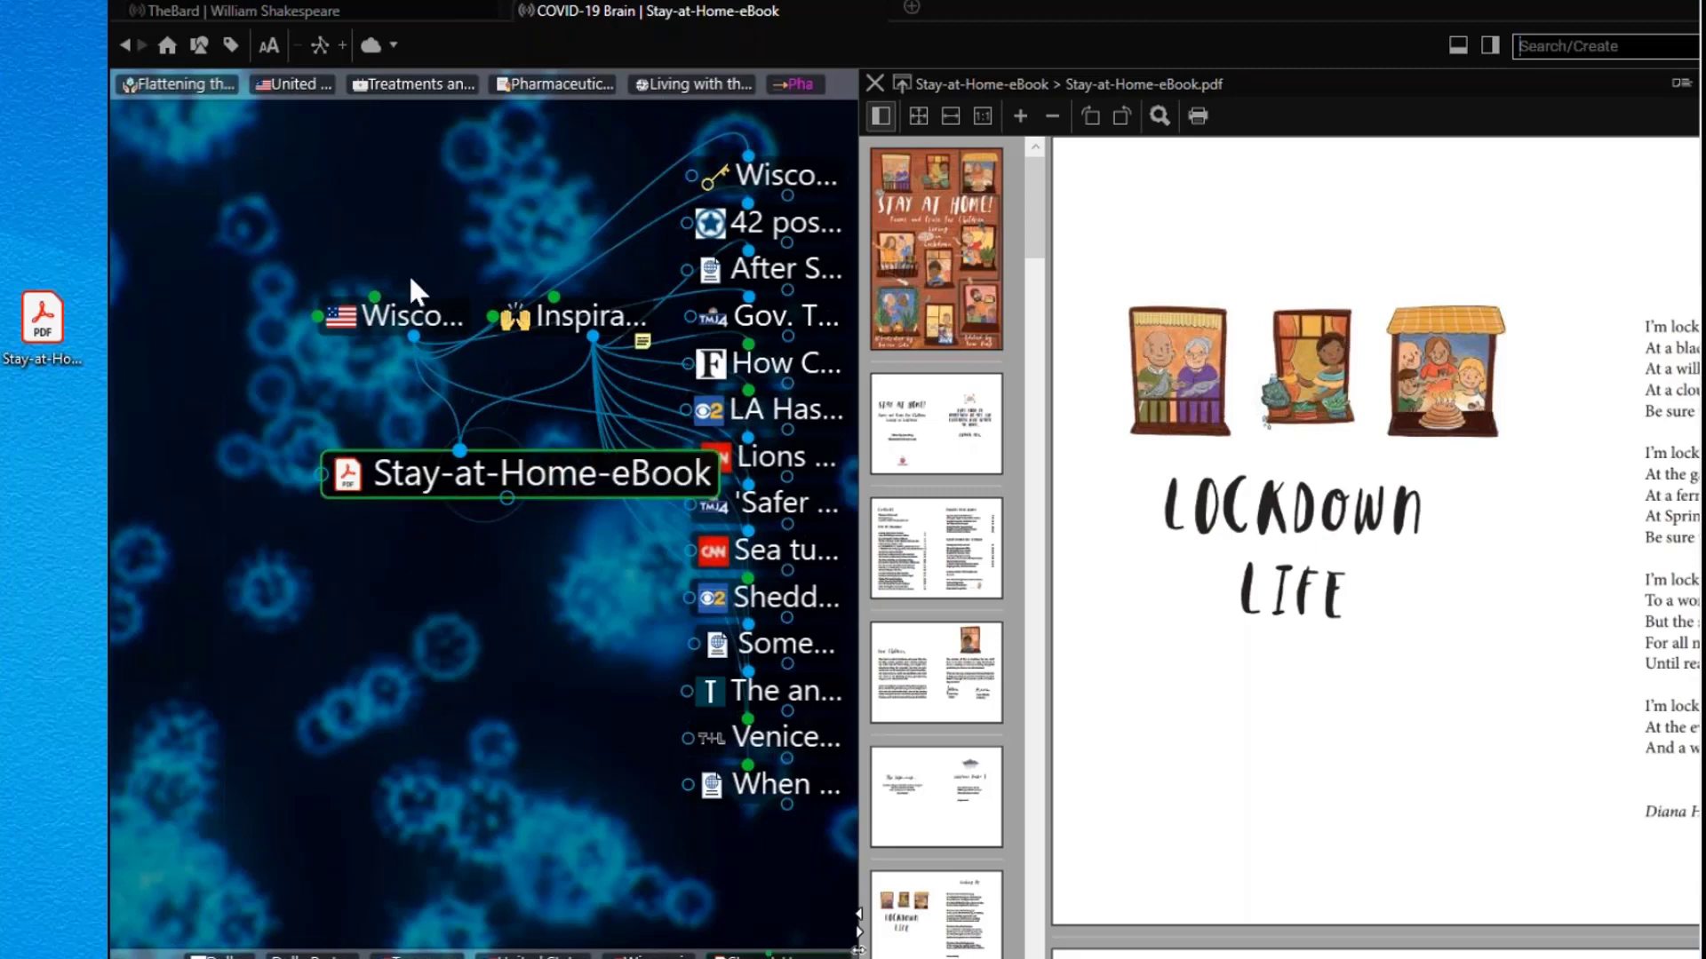
# Step: Open the toolbar dropdown beside the cloud button to show the tools menu
pyautogui.click(378, 44)
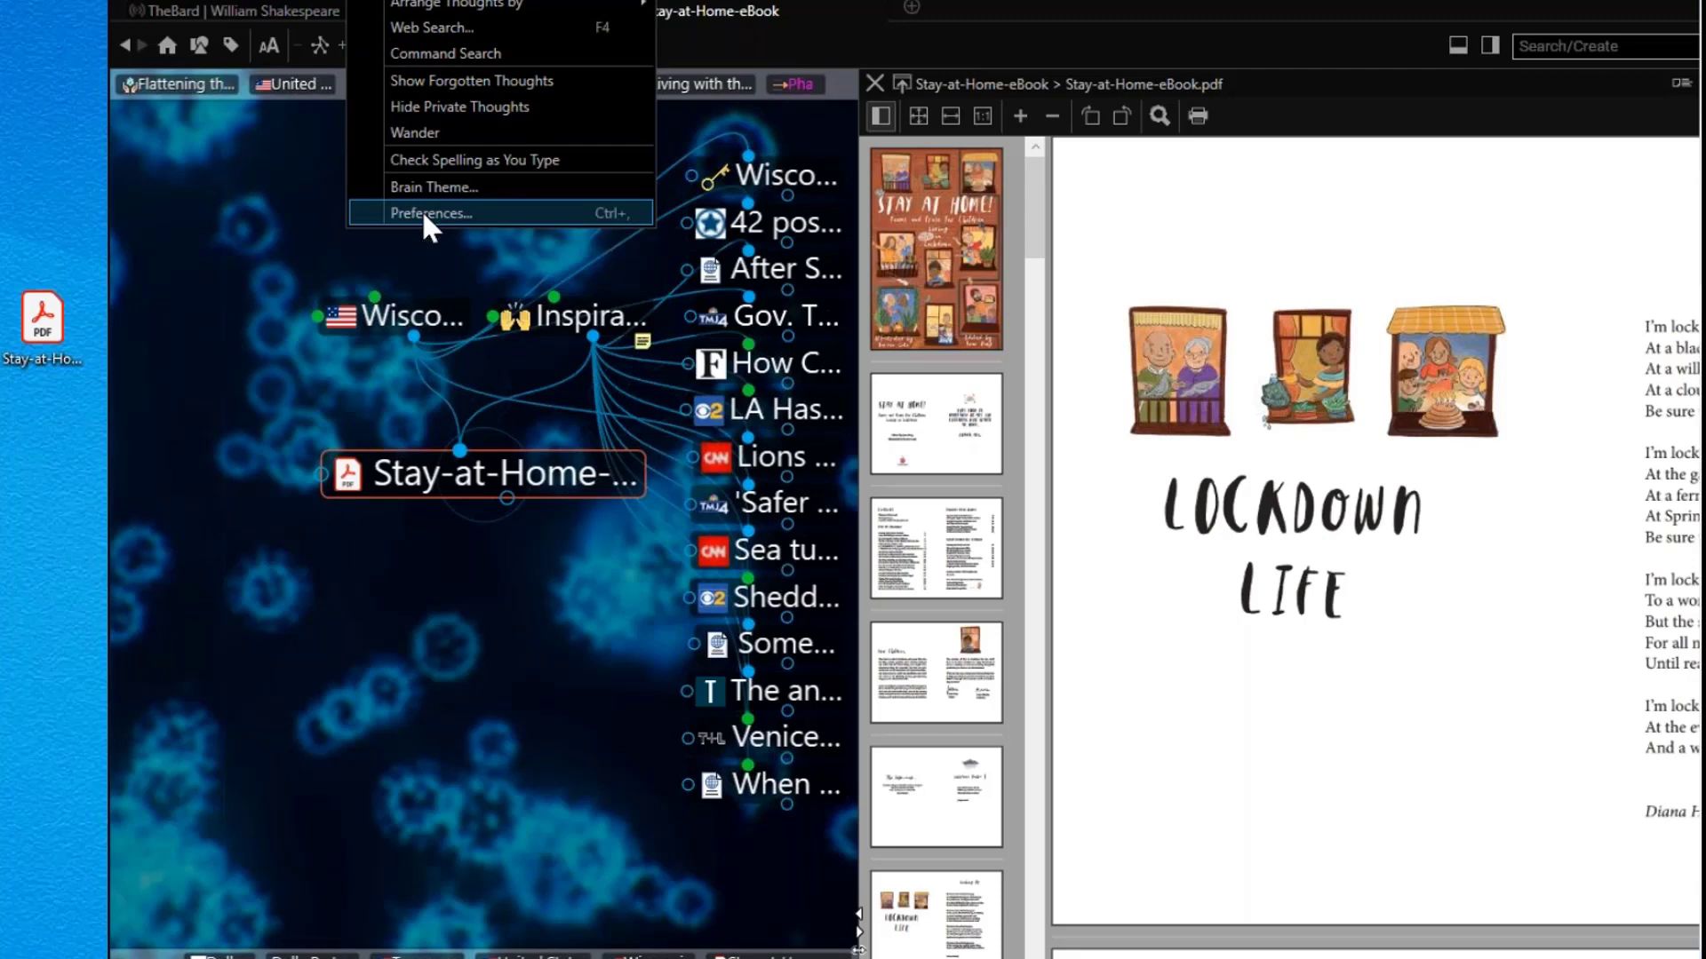
# Step: Set Preferences' 'On drag and drop of files' to Move dropped files, then view Keyboard settings
pyautogui.click(423, 214)
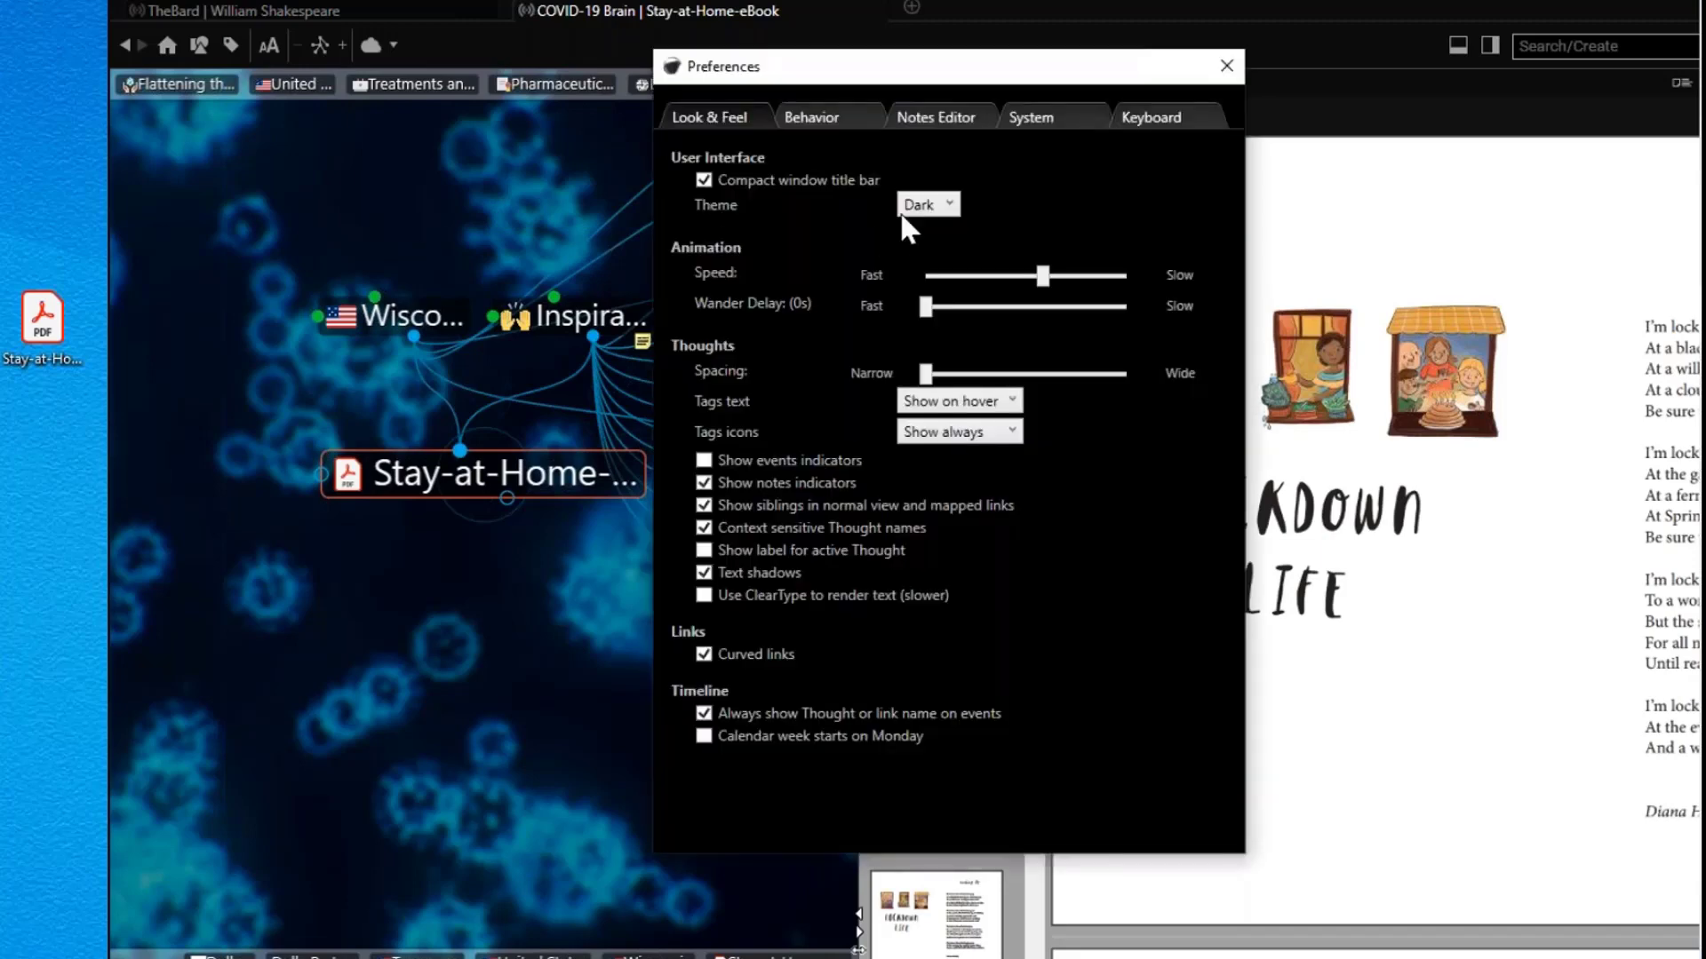
pyautogui.click(822, 119)
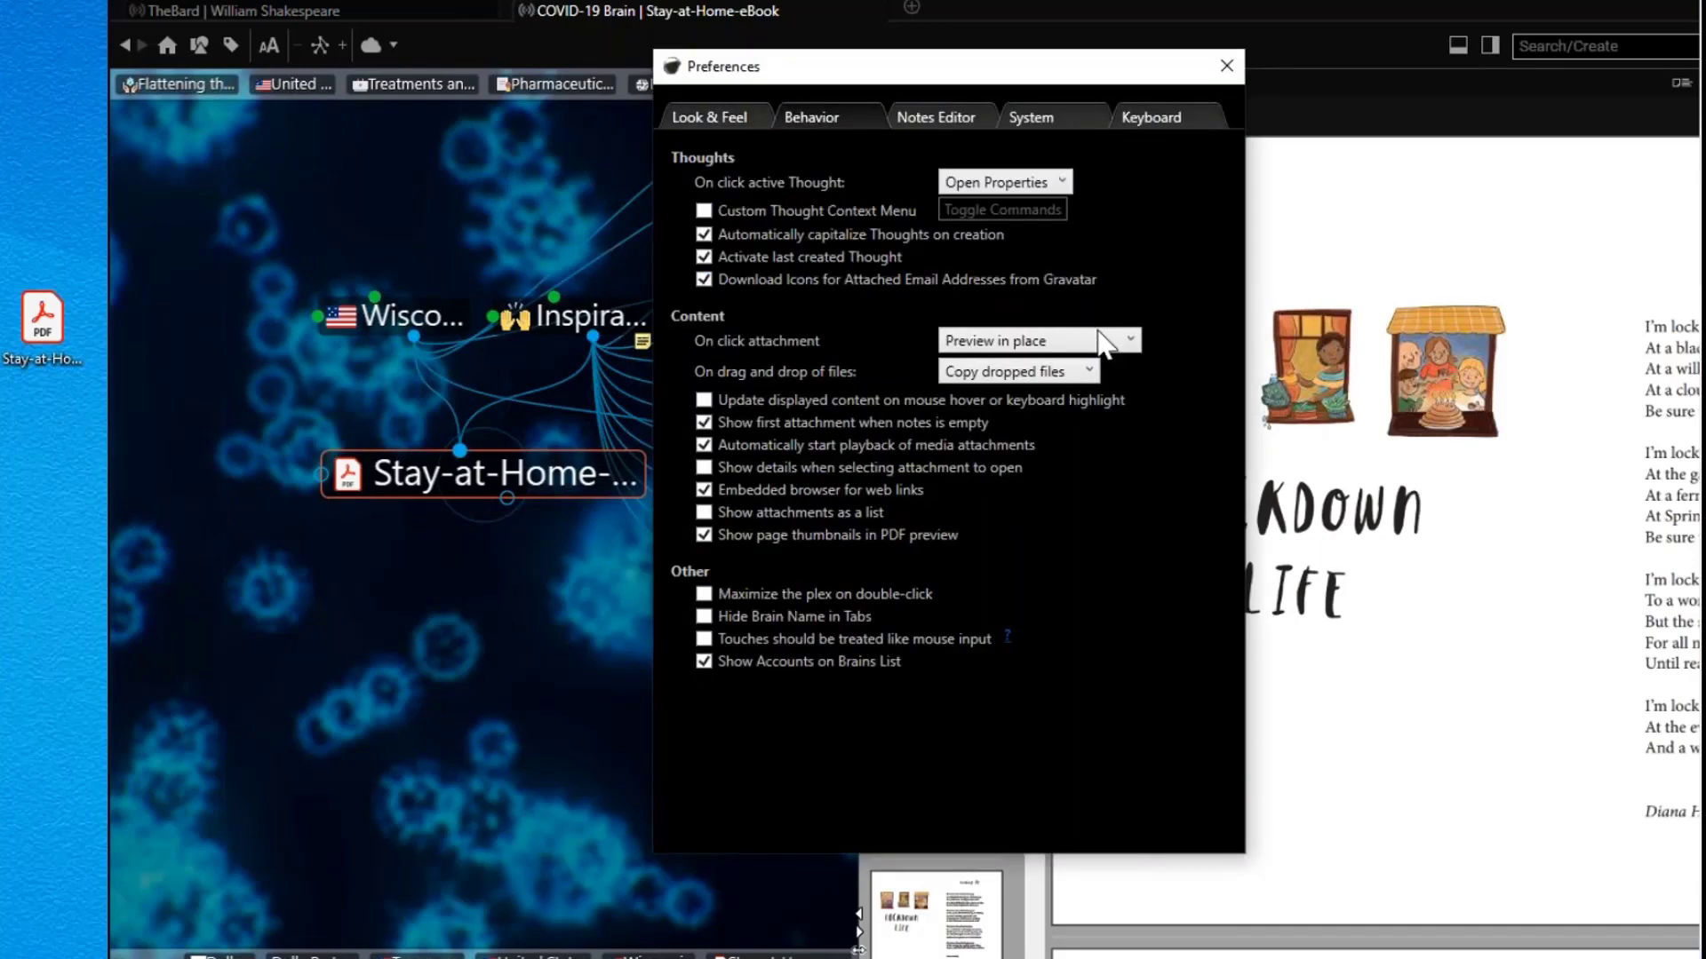
pyautogui.click(1085, 373)
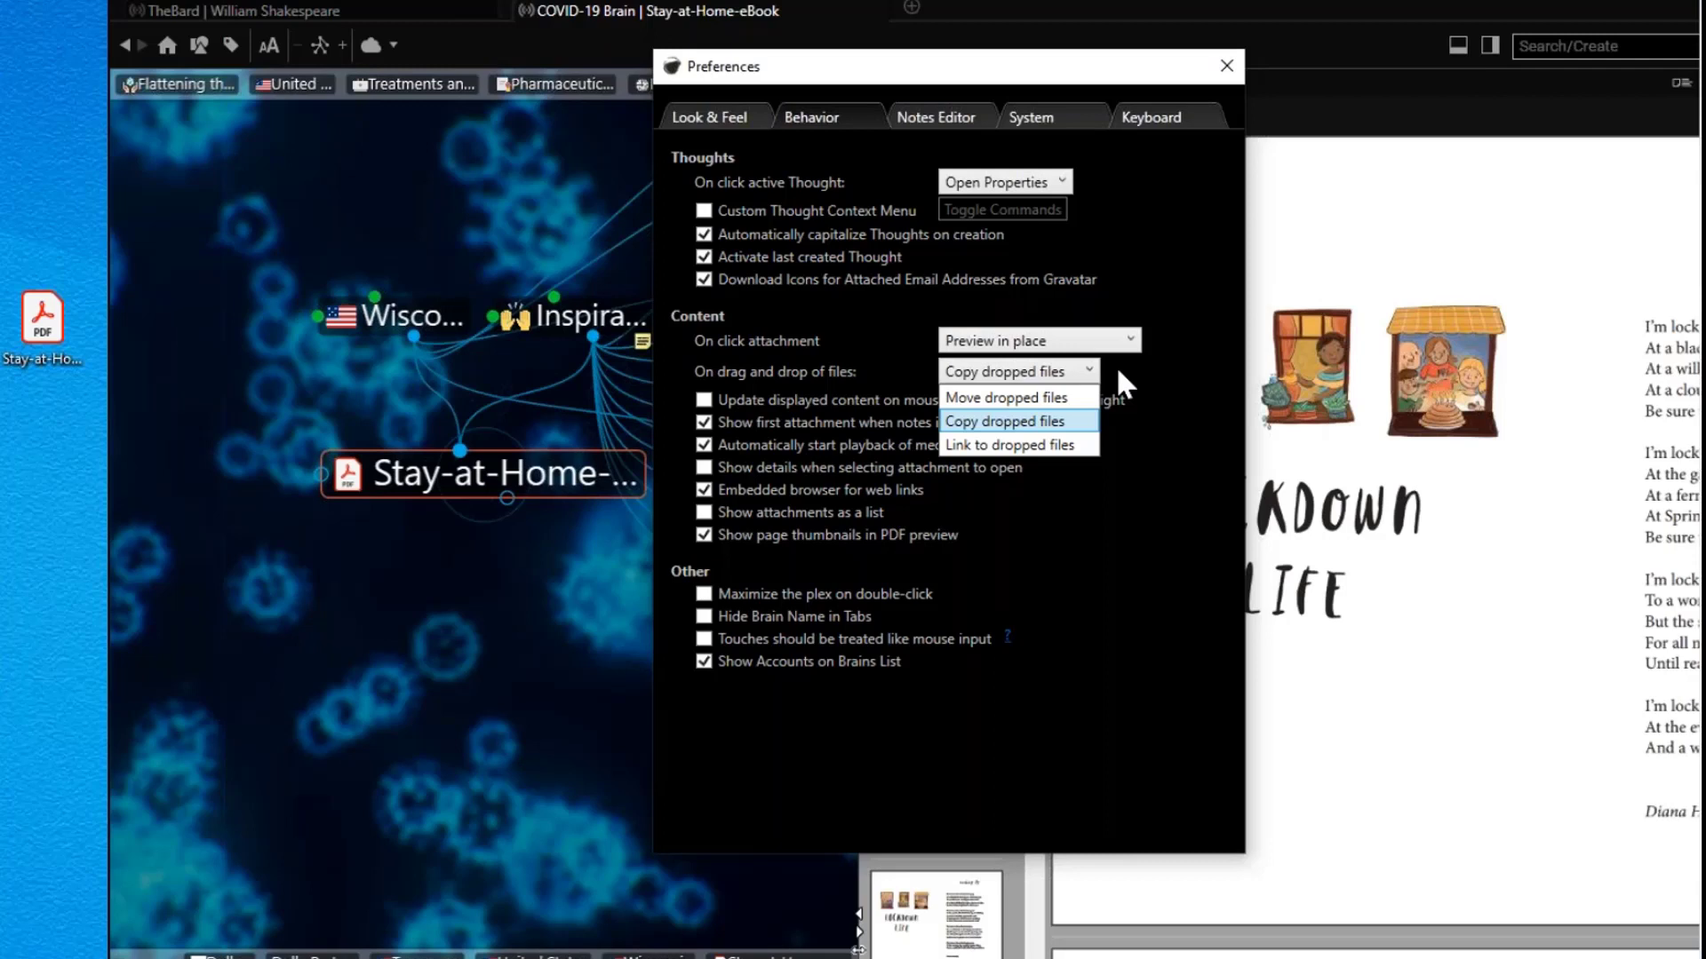
pyautogui.click(698, 119)
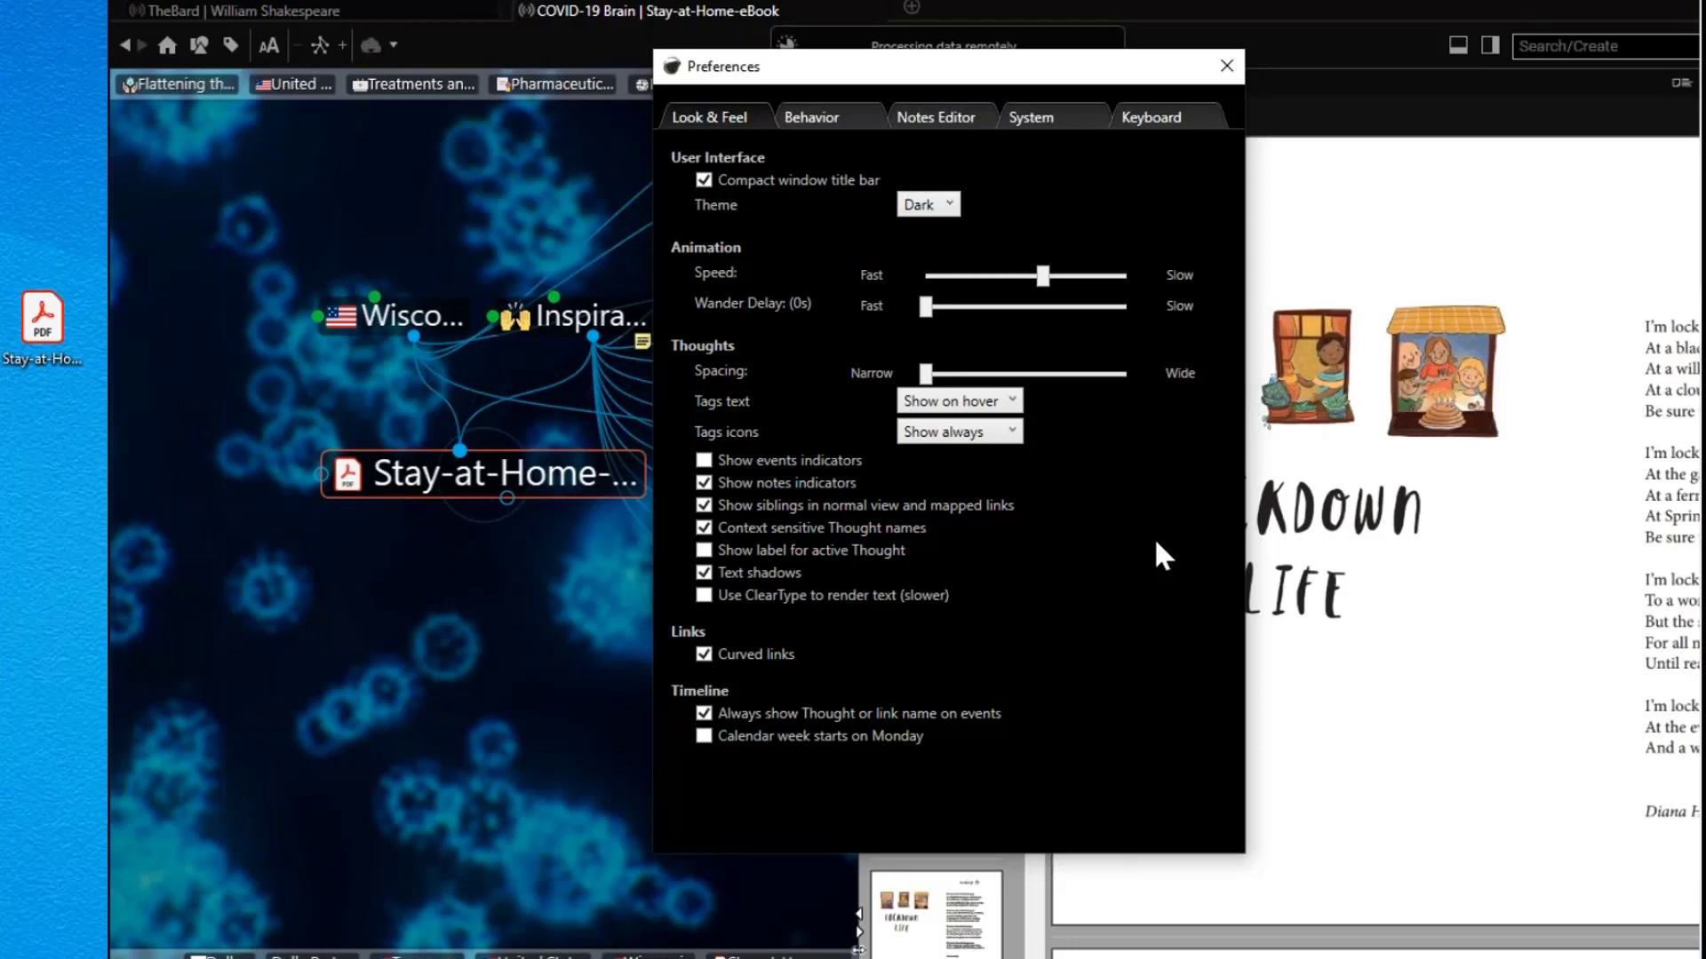
pyautogui.click(812, 115)
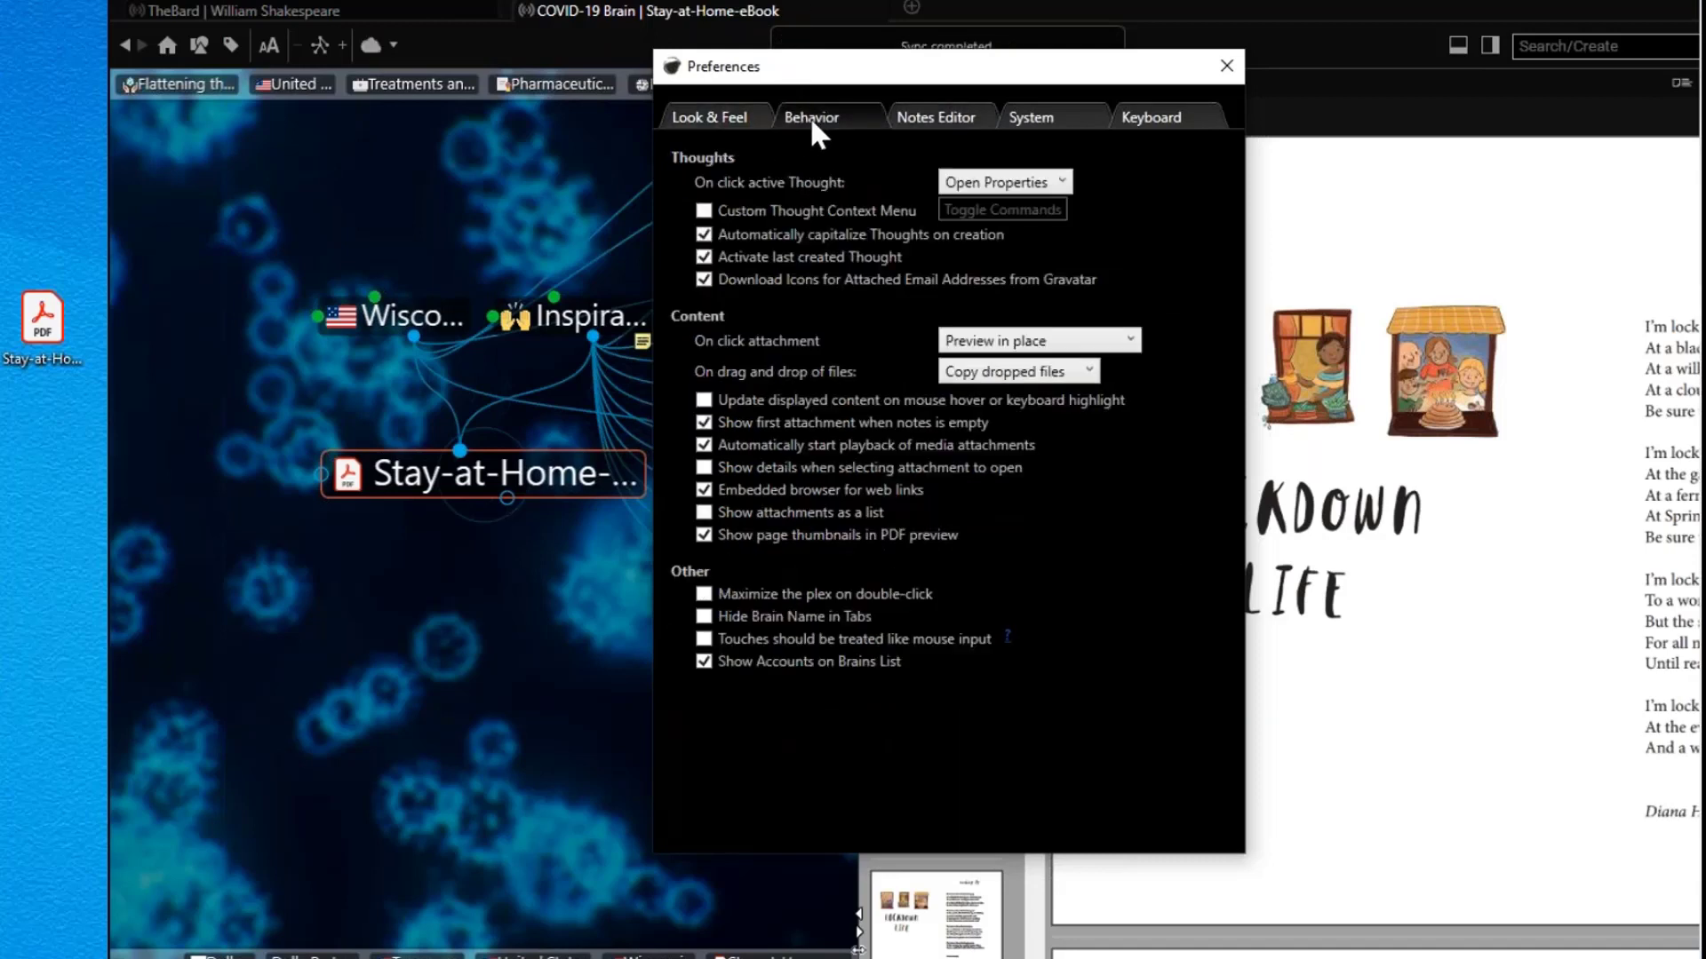
pyautogui.click(1095, 378)
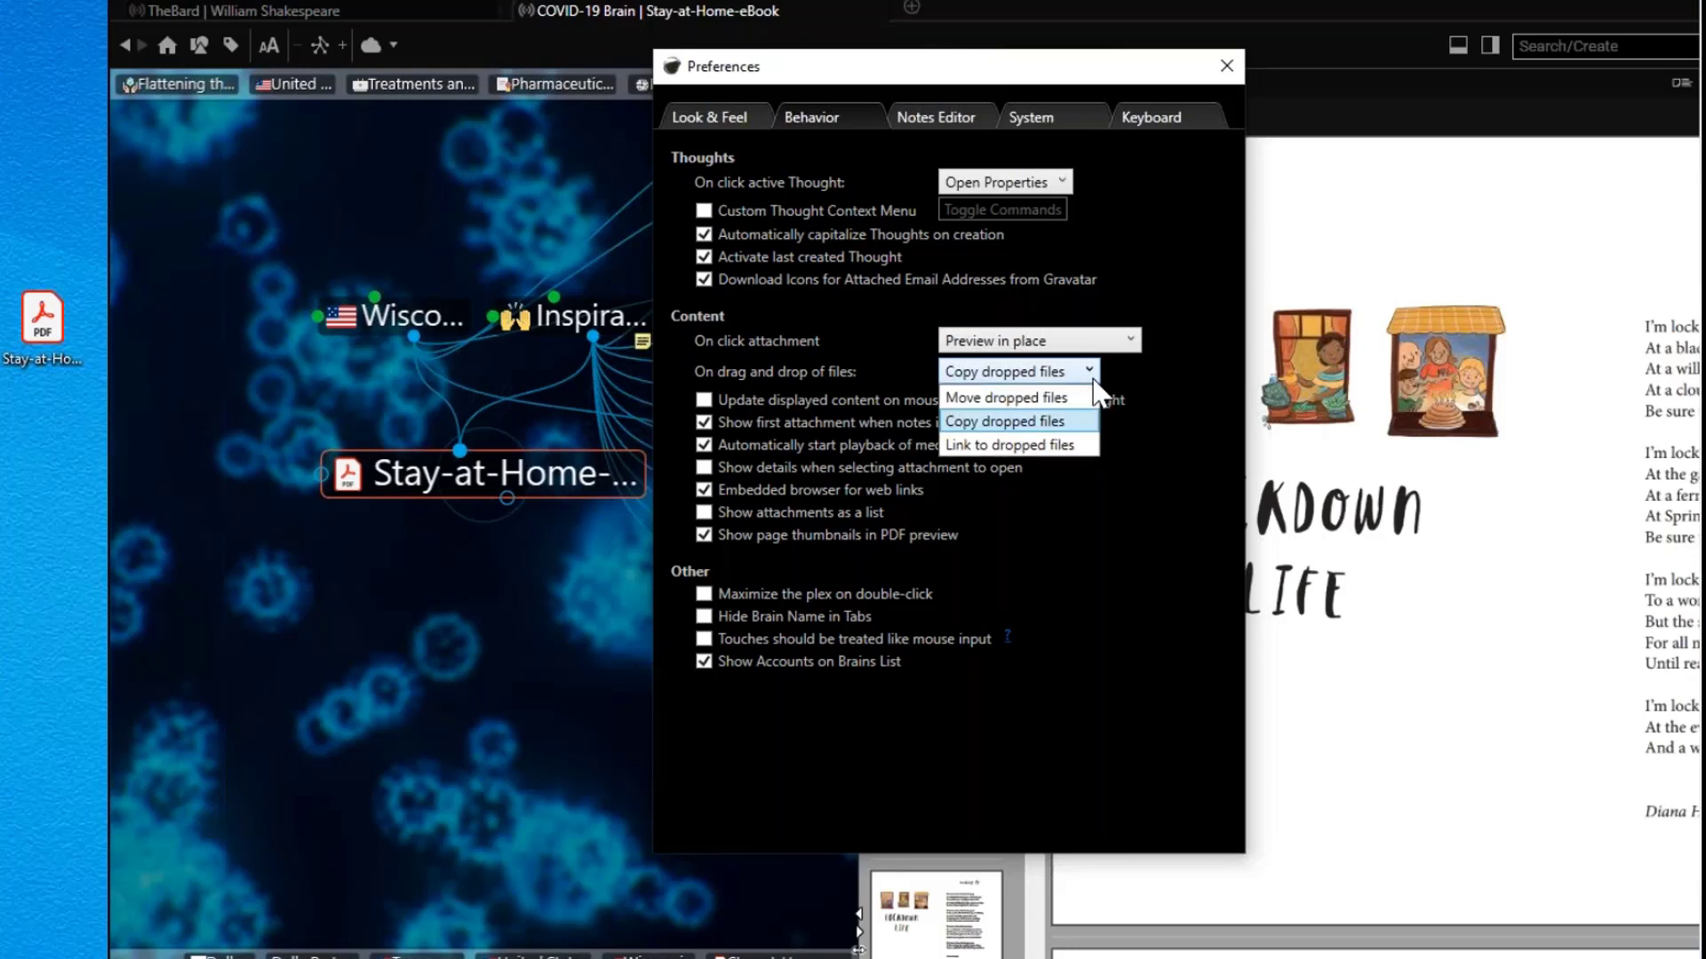
pyautogui.click(1052, 402)
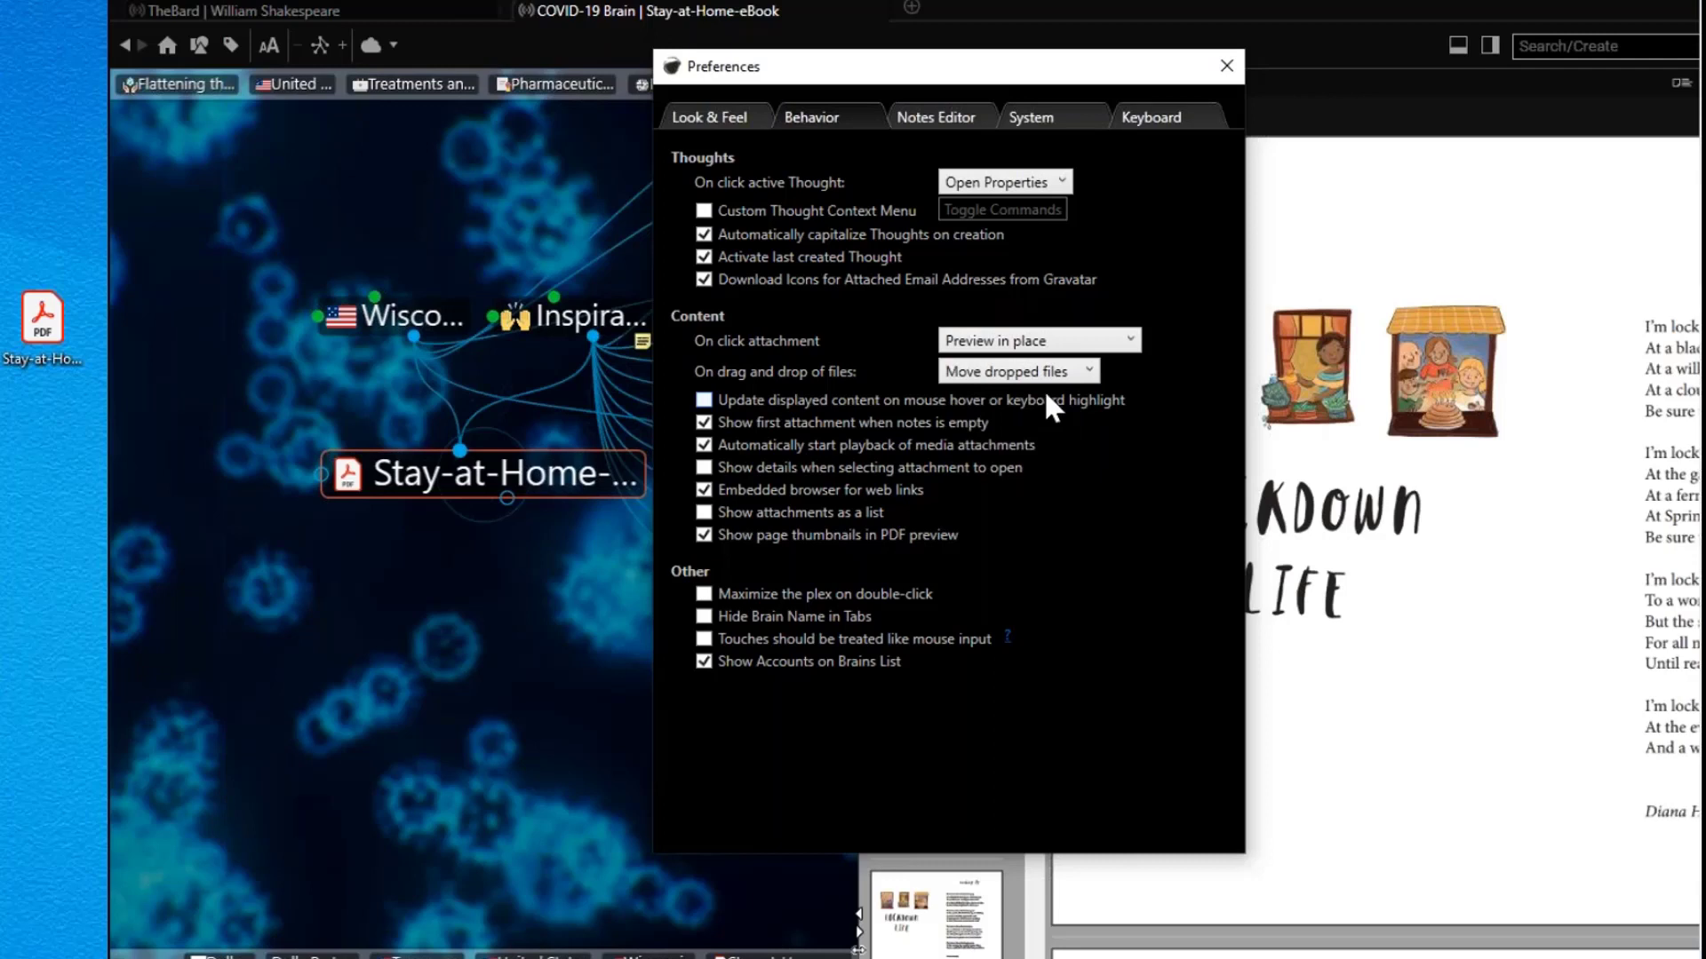
pyautogui.click(1160, 123)
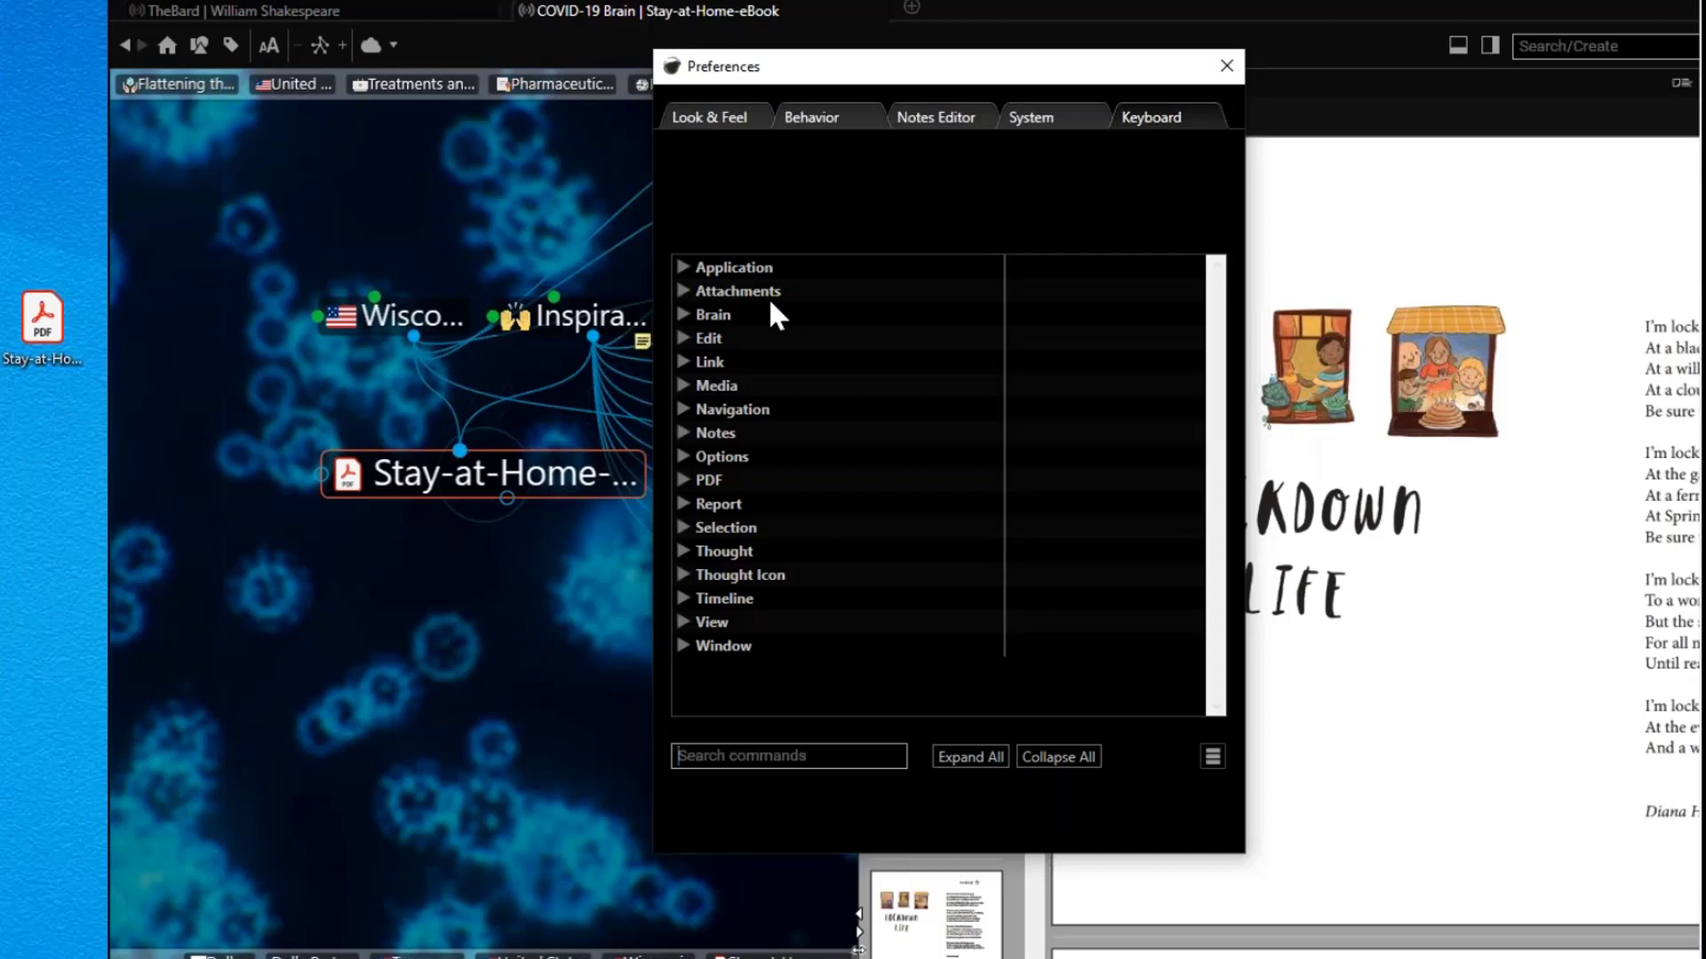
# Step: Expand the Application, Attachments, Brain and Edit keyboard command groups, then close Preferences
pyautogui.click(684, 268)
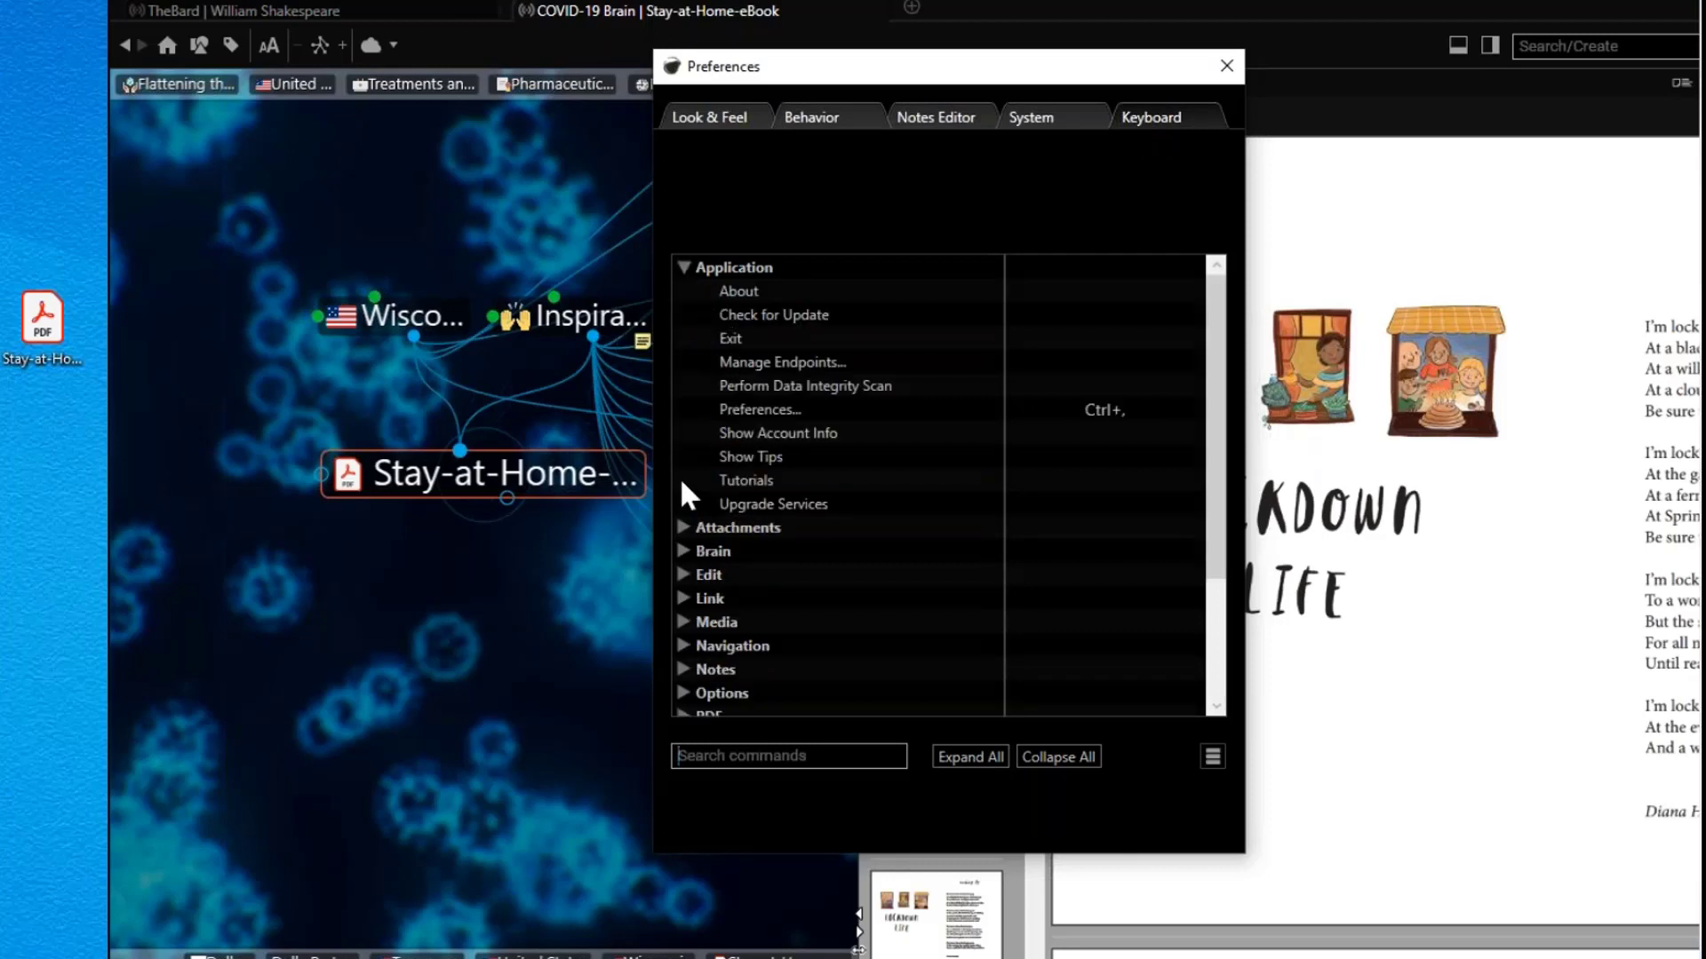
pyautogui.click(684, 528)
pyautogui.scroll(-7, 738, 565)
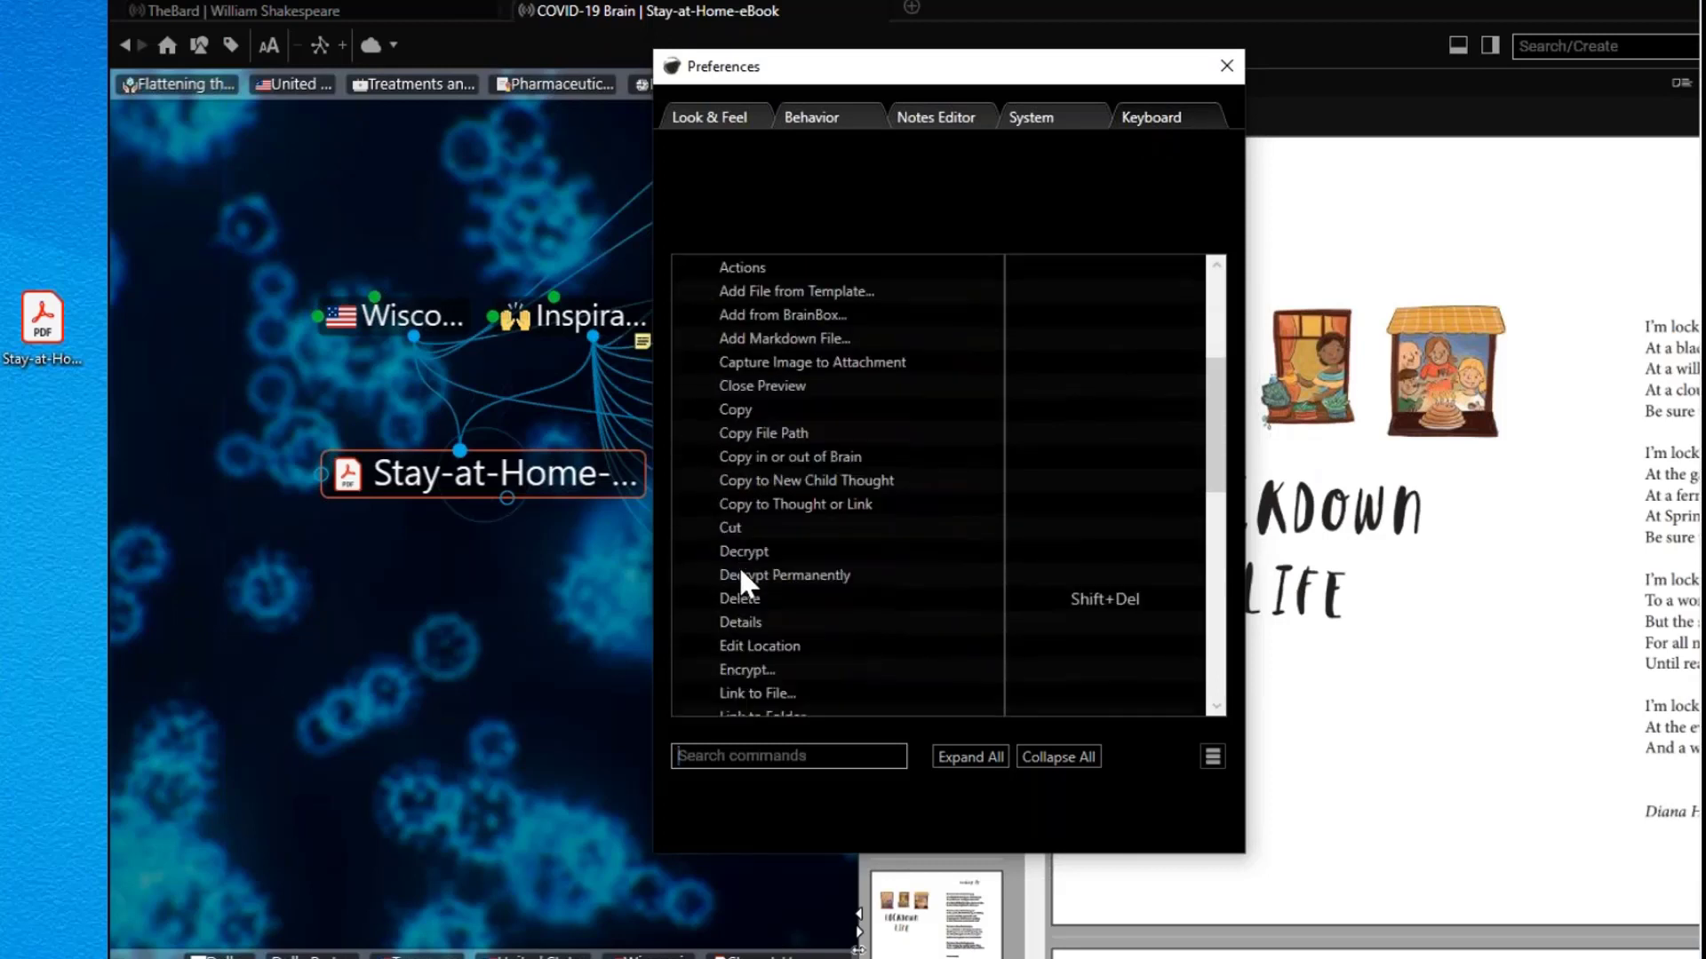
pyautogui.scroll(-5, 715, 555)
pyautogui.click(685, 505)
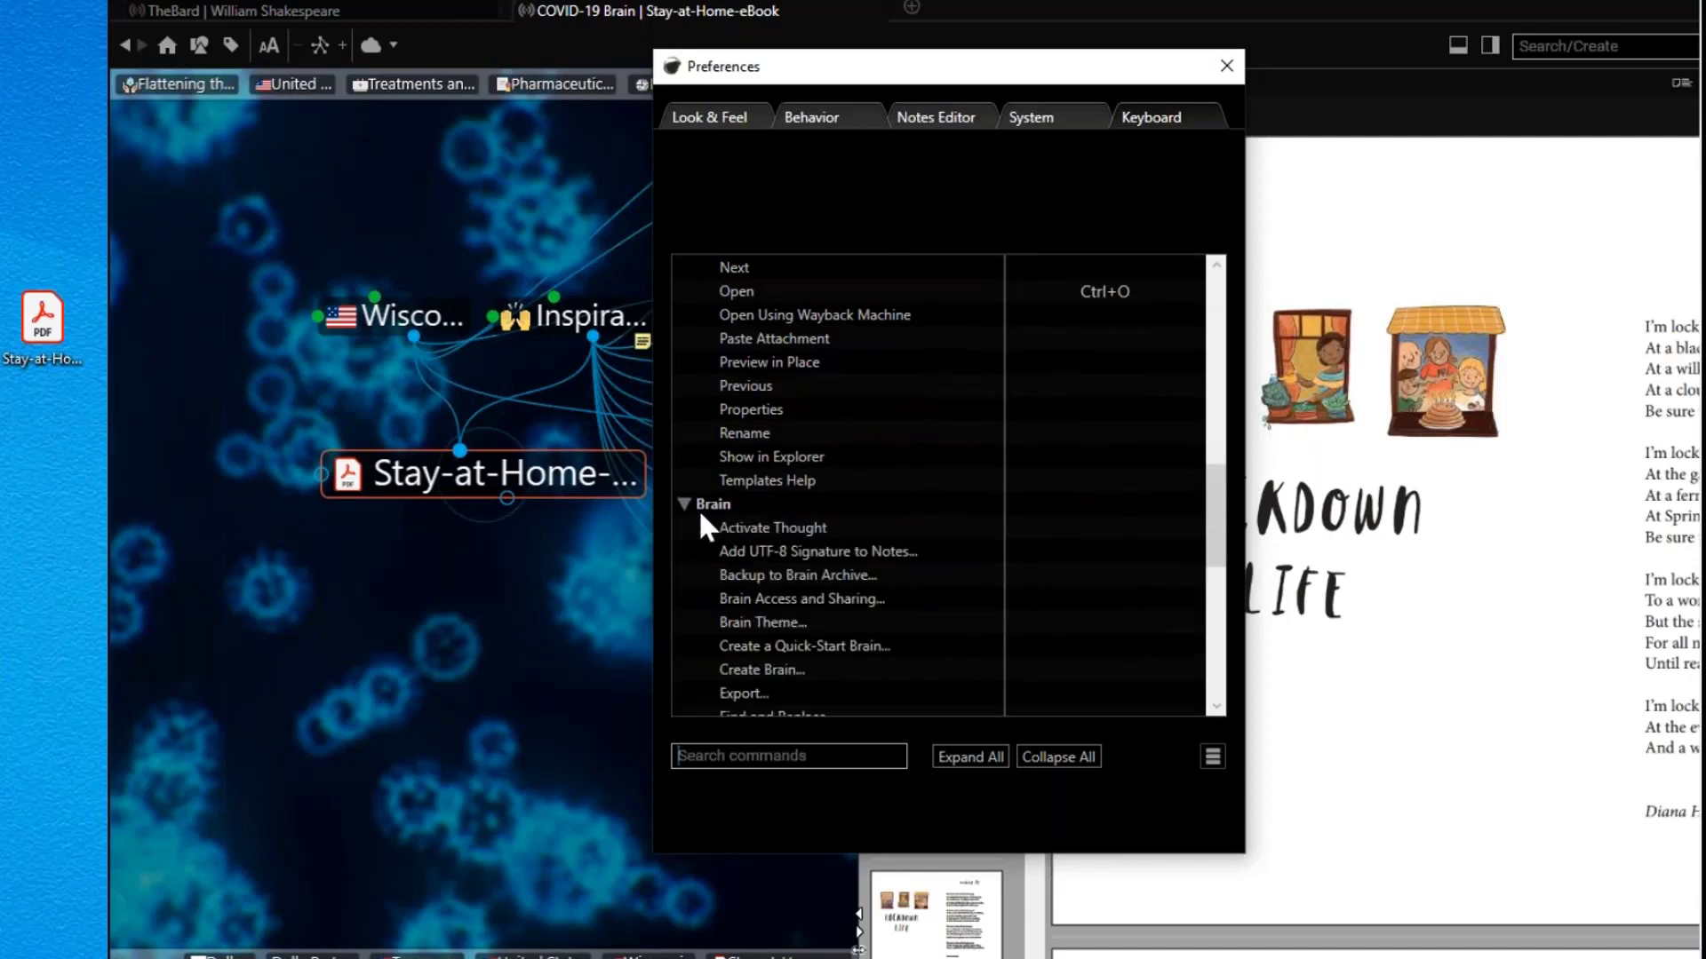
pyautogui.scroll(-8, 719, 531)
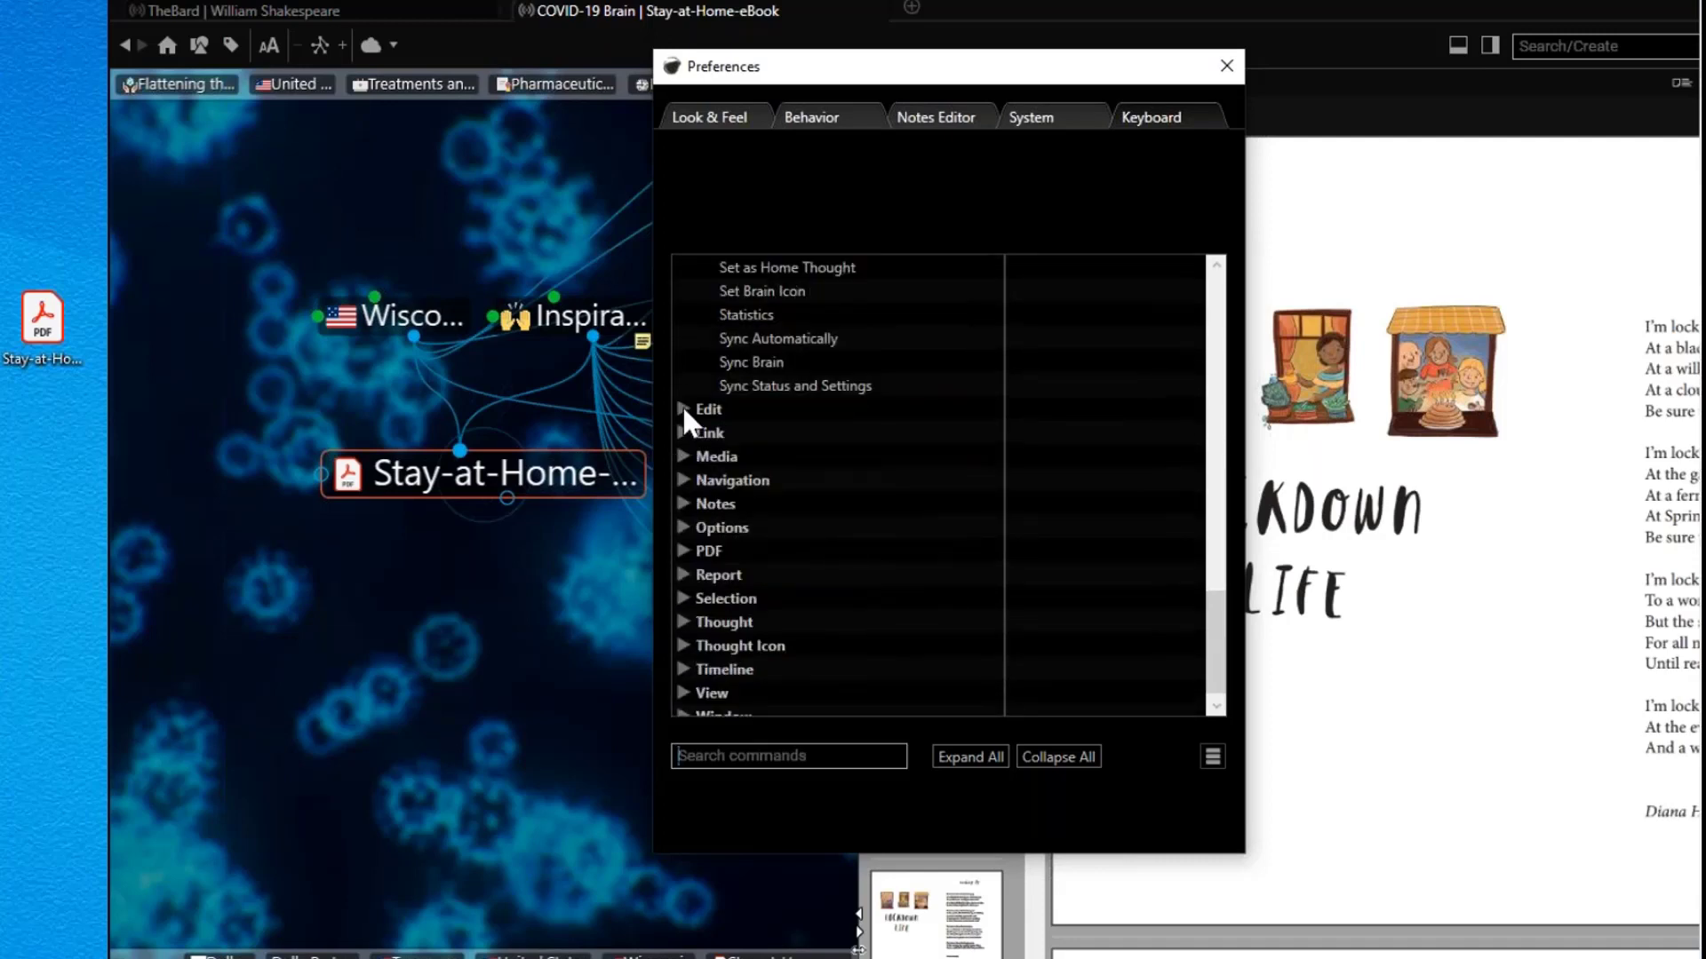
pyautogui.click(682, 407)
pyautogui.scroll(-2, 889, 454)
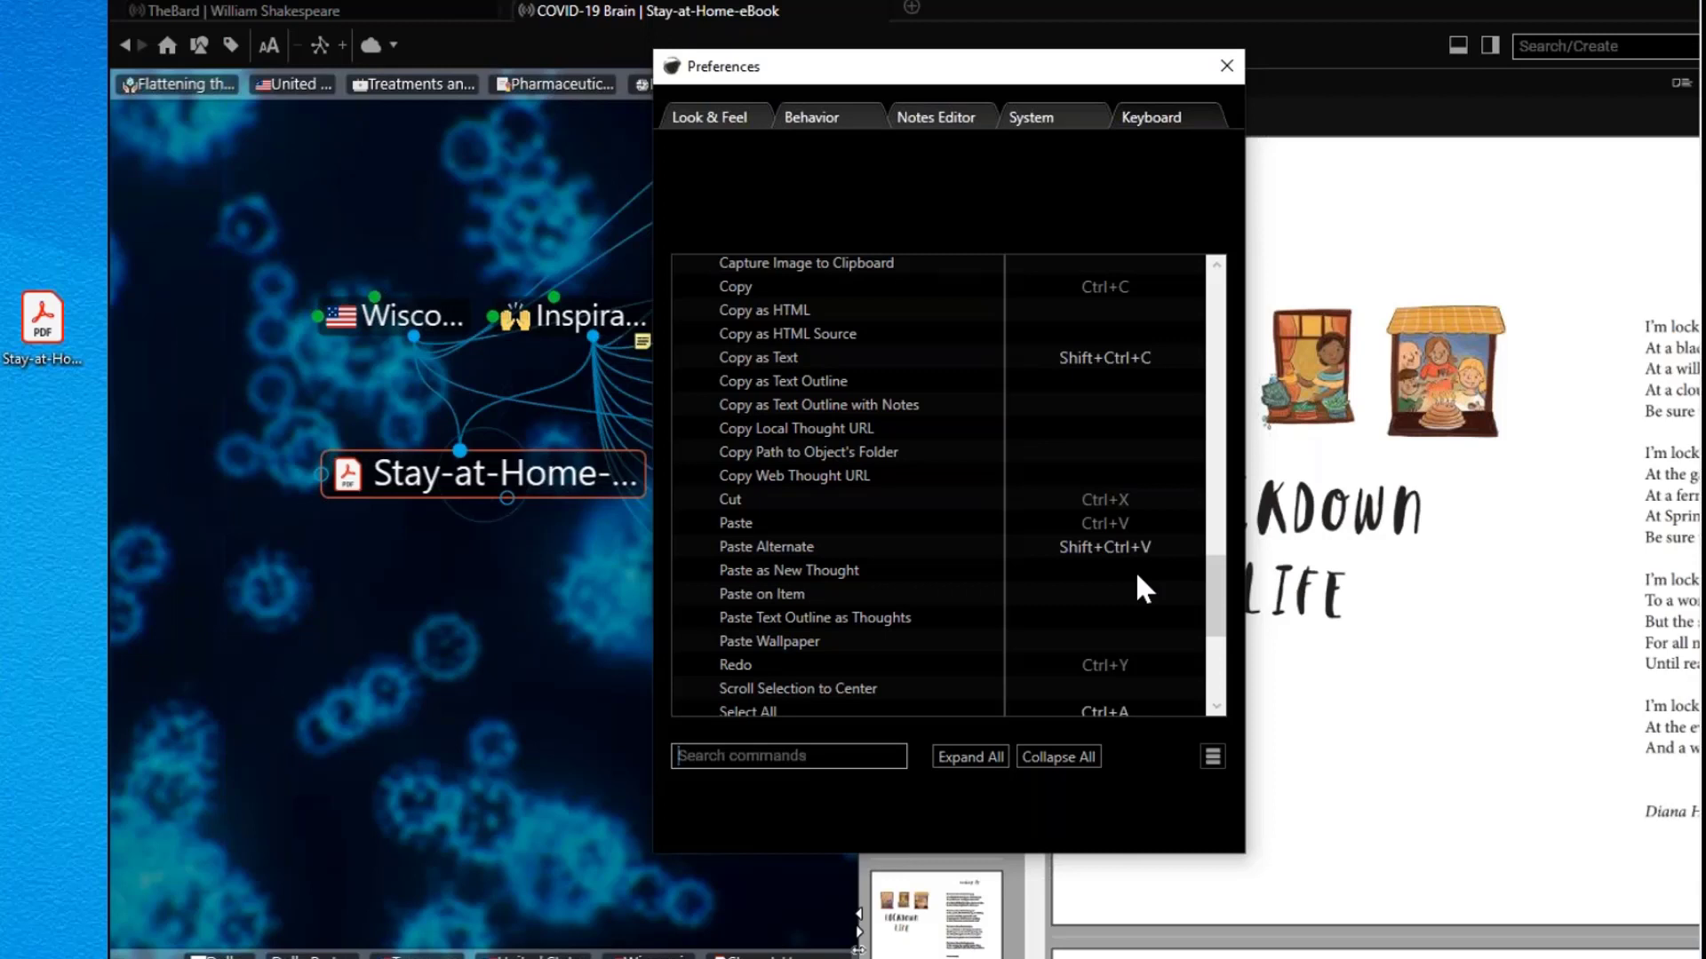
pyautogui.click(1225, 69)
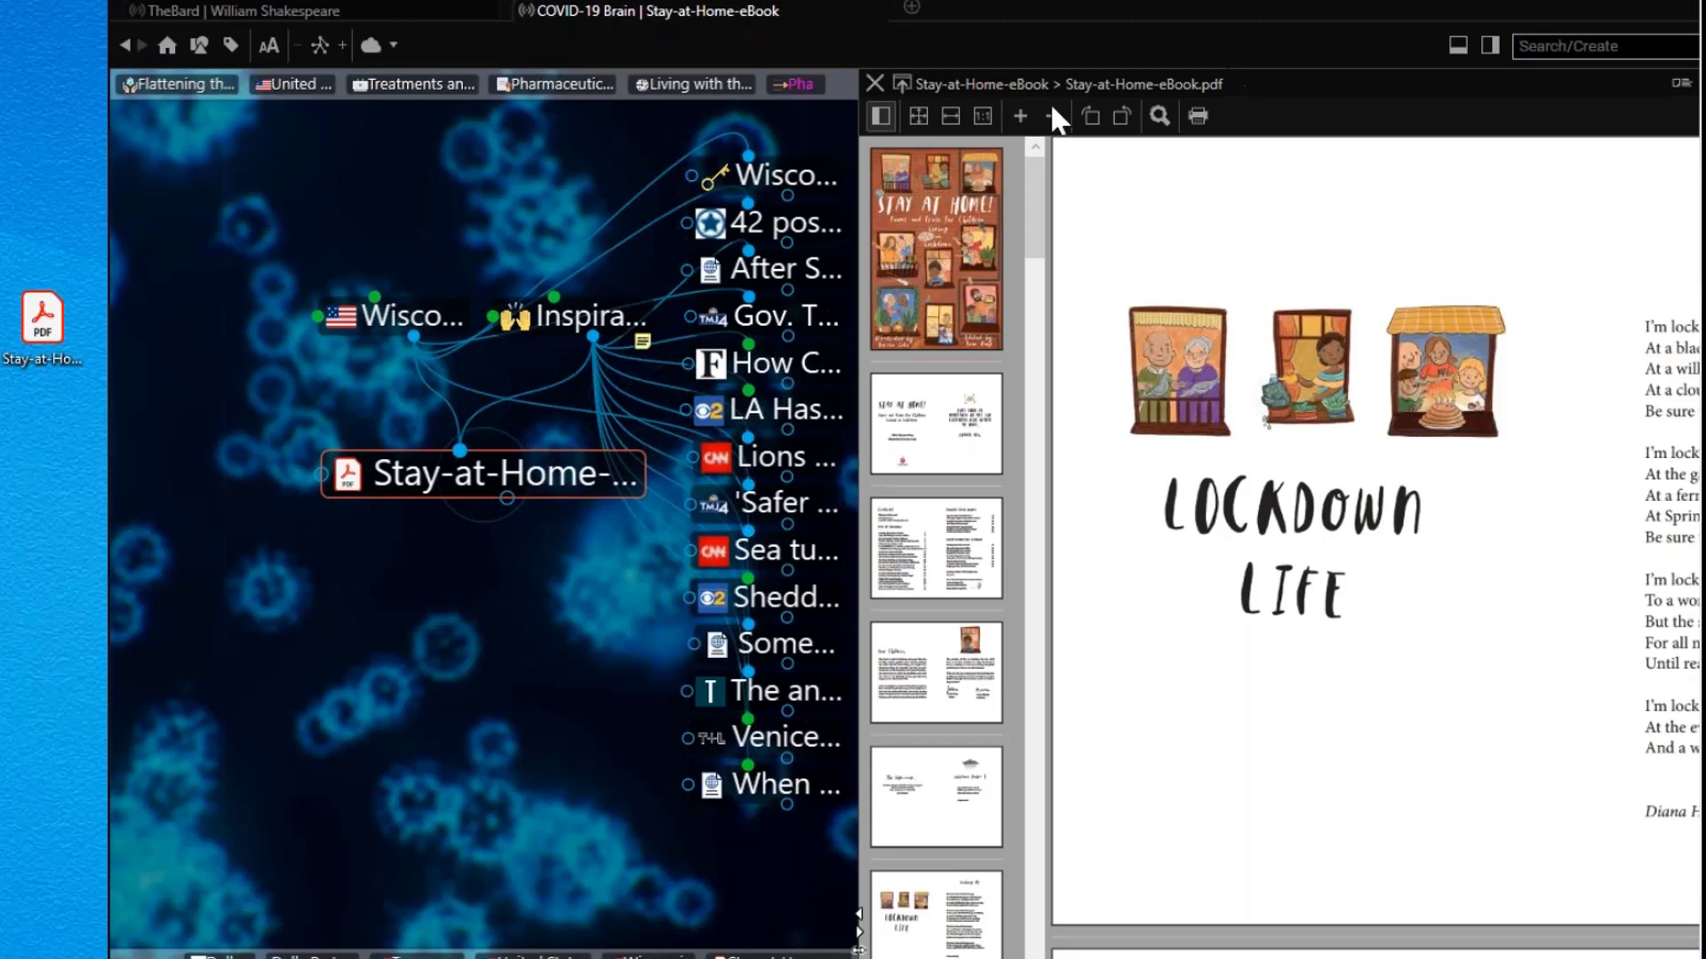
# Step: Add 'Letters to Friends' as a new child thought of Stay-at-Home-eBook
pyautogui.moveTo(506, 497); pyautogui.dragTo(479, 663)
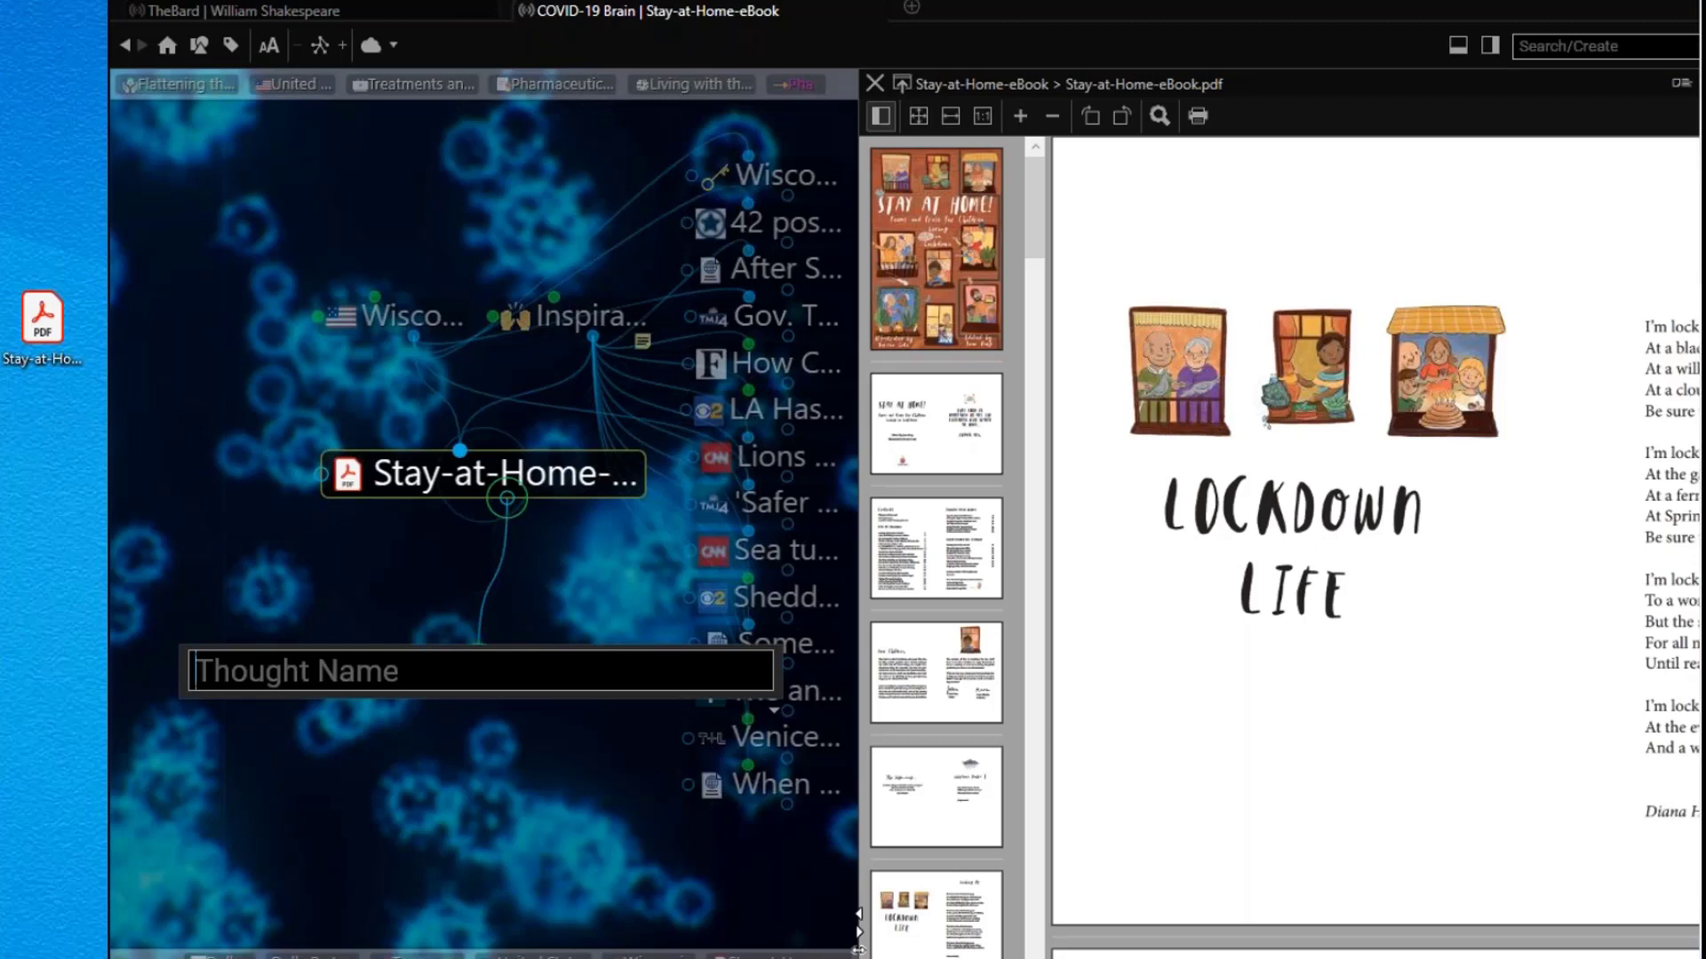
pyautogui.write('Letter')
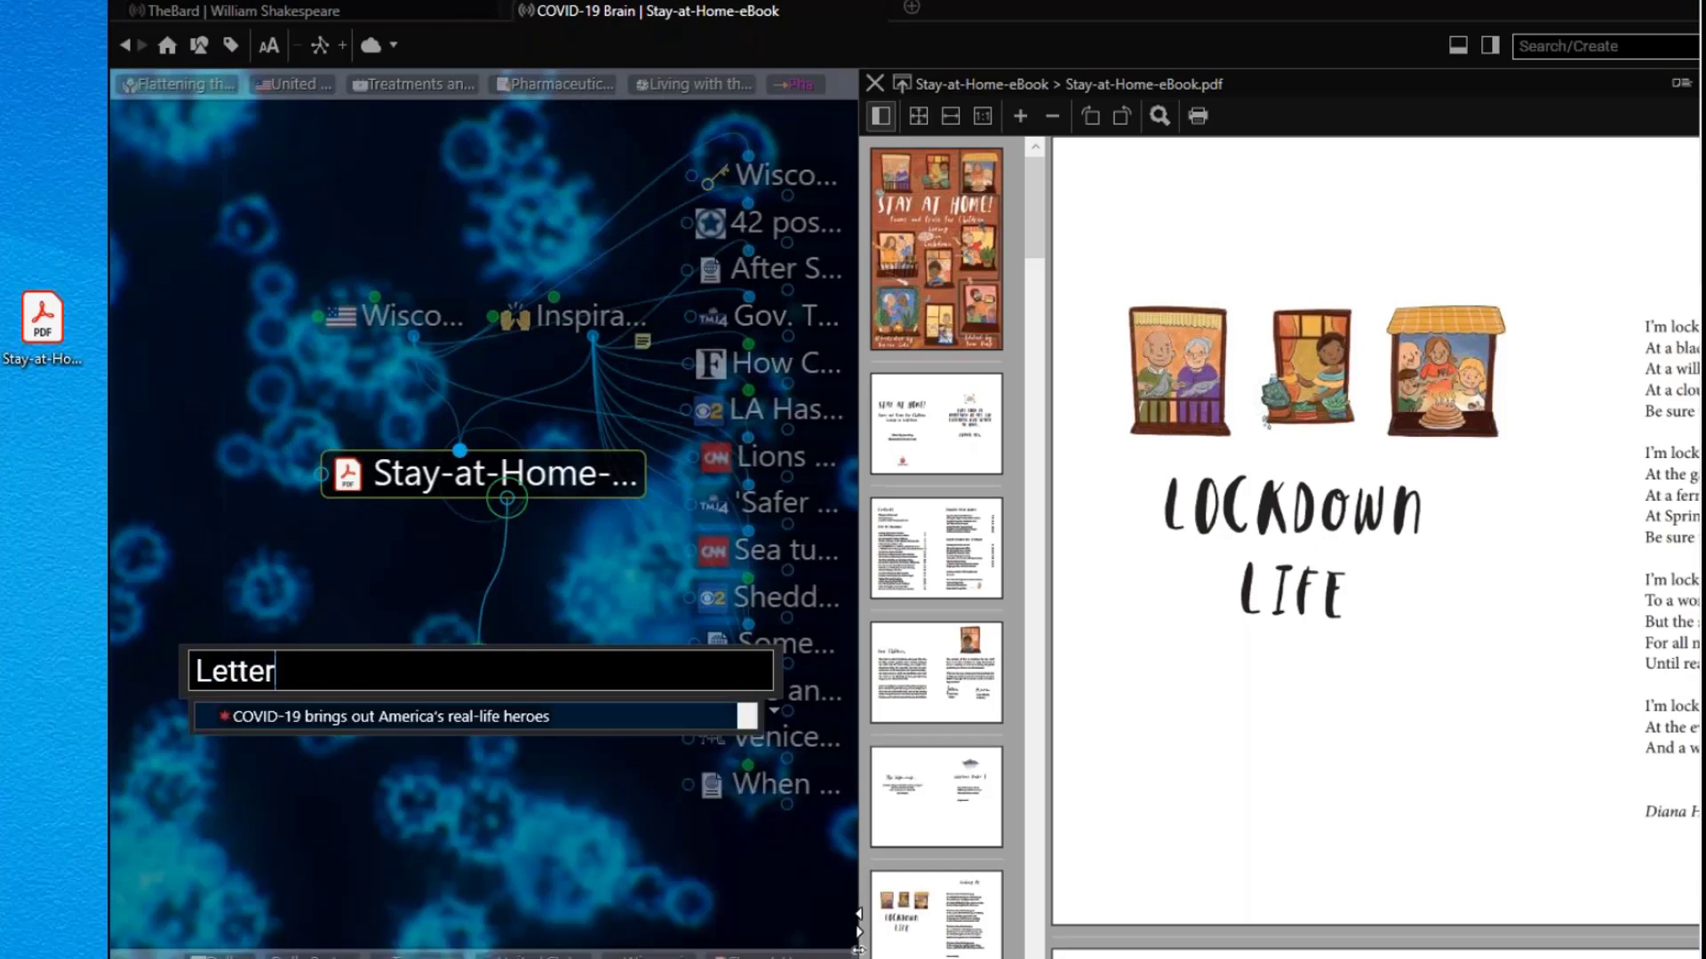
pyautogui.write('s to Friends')
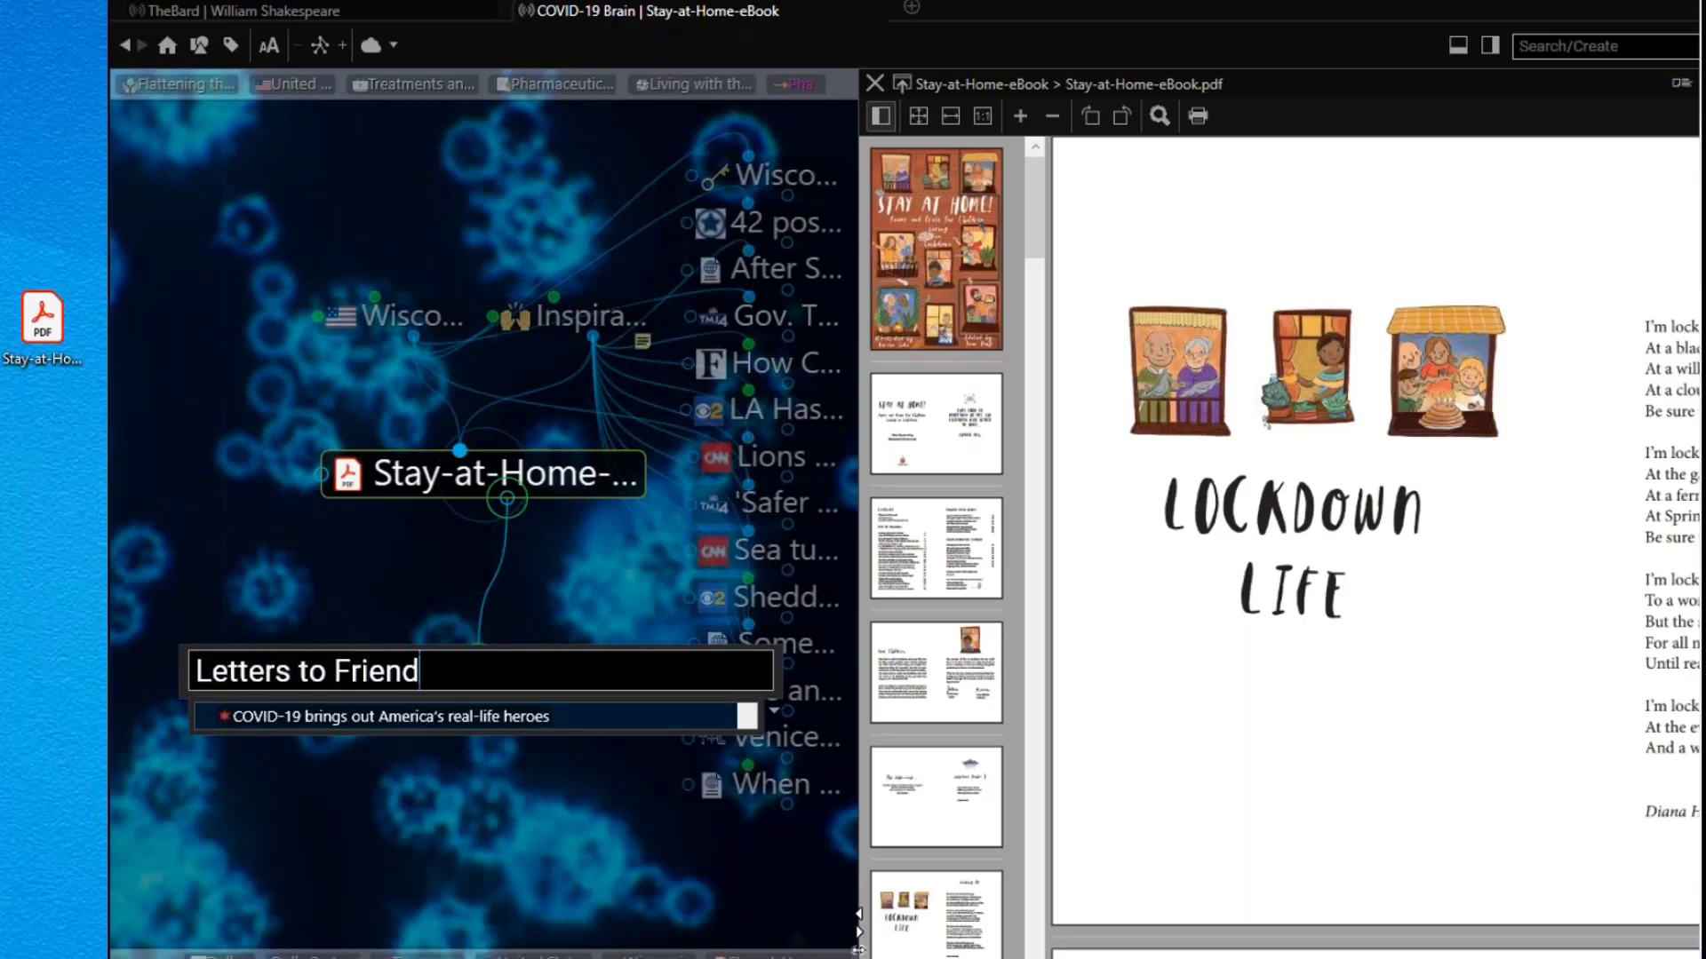
pyautogui.press('Return')
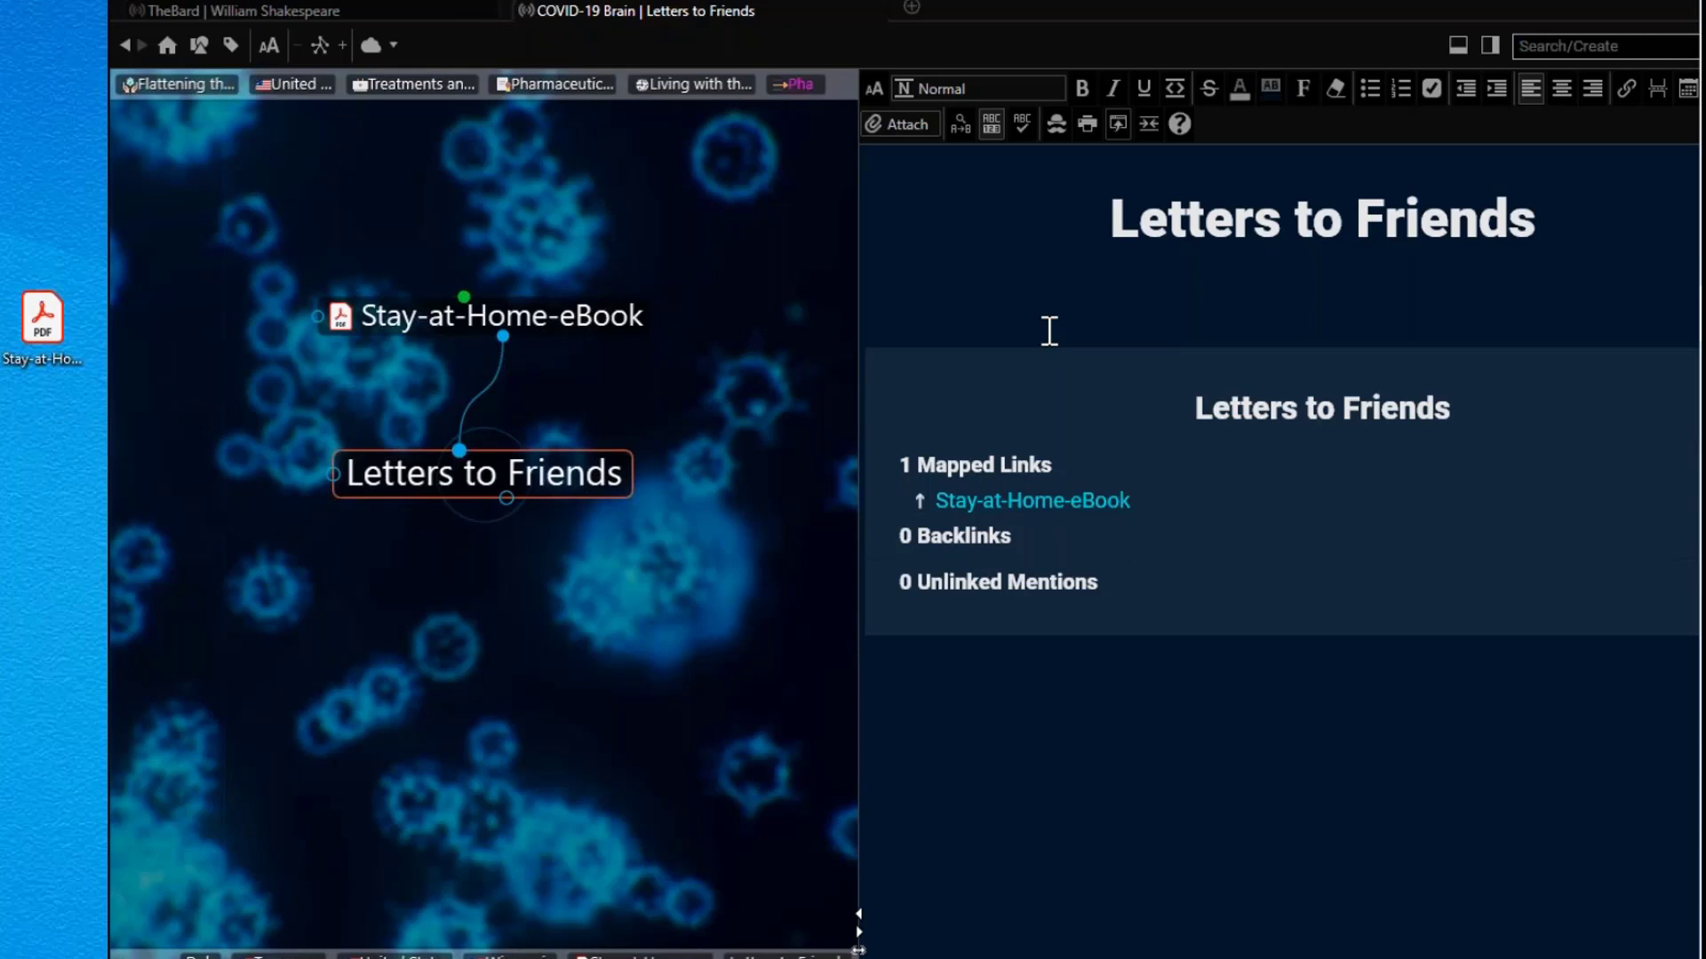
# Step: Open Attach > Add File from Template, then dismiss the template list
pyautogui.click(906, 125)
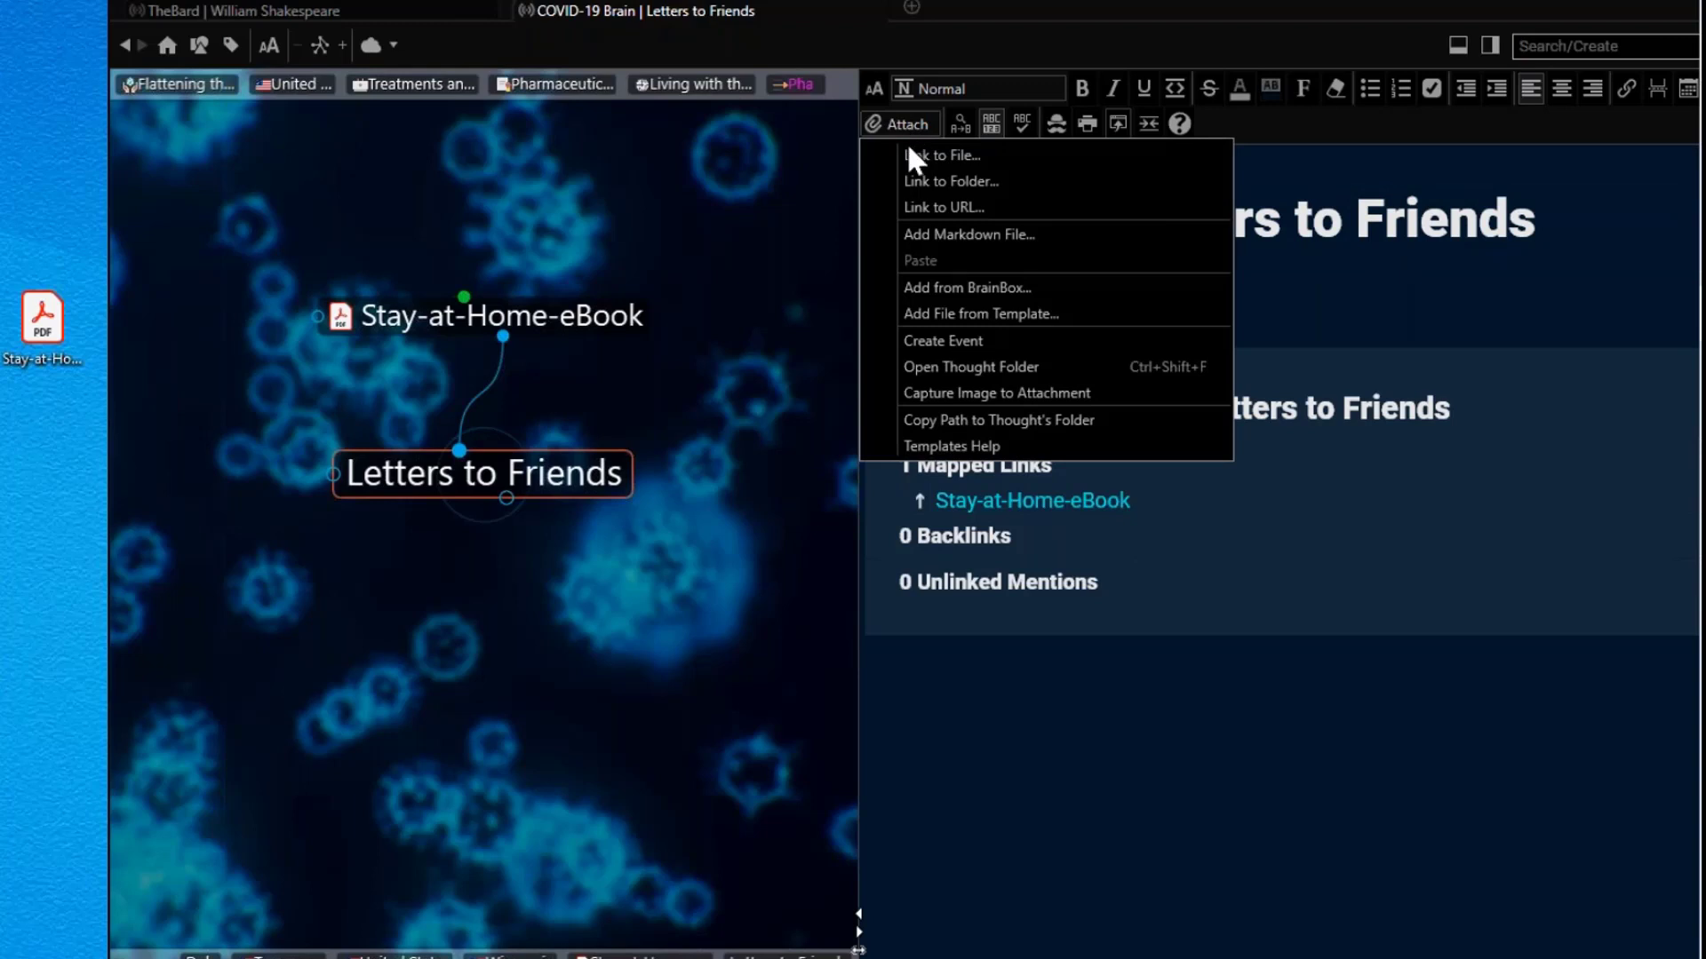
pyautogui.click(995, 316)
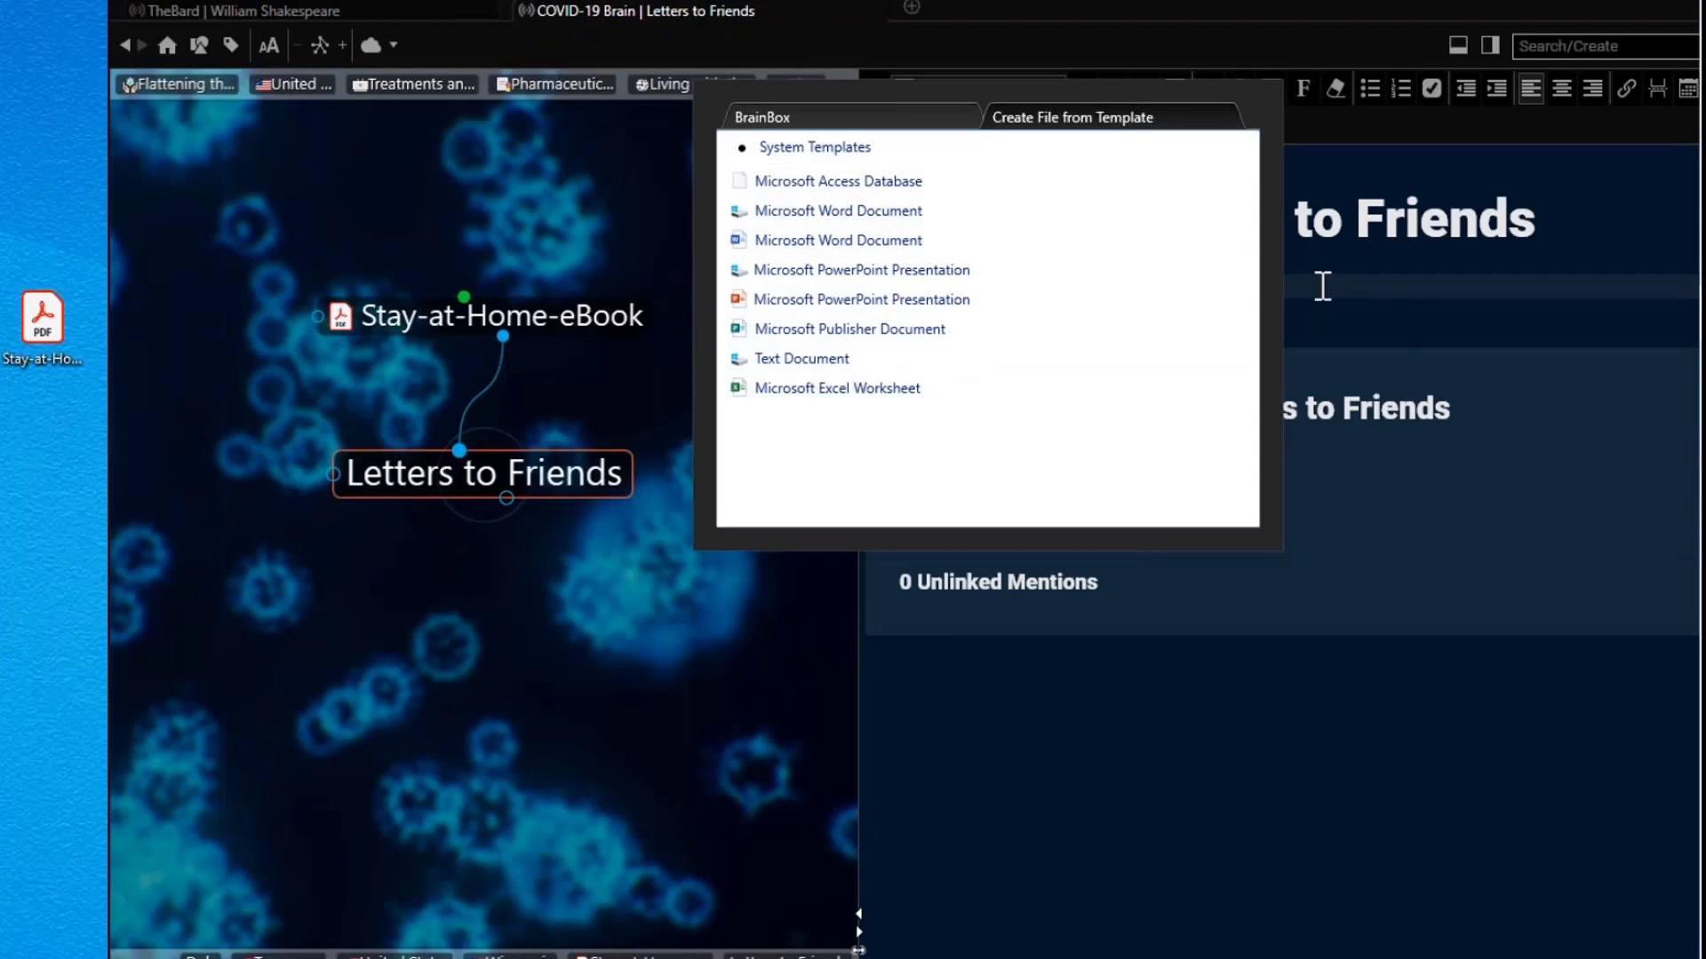
pyautogui.click(1328, 296)
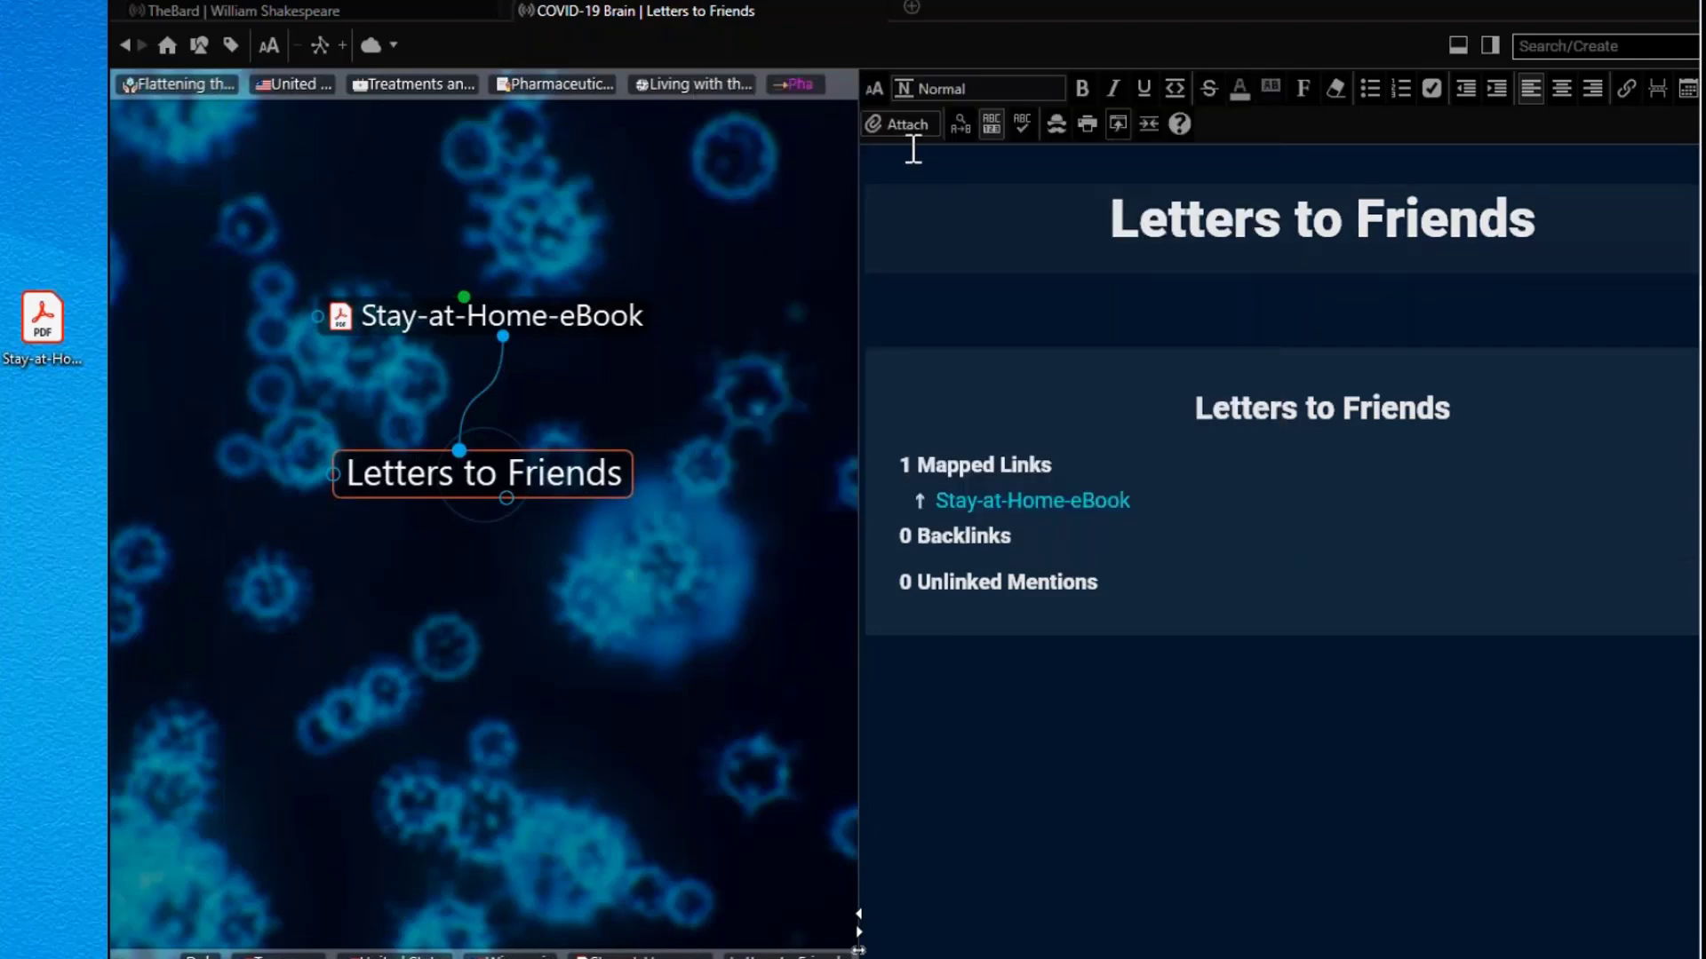
# Step: Check Templates Help, decline opening the templates folder, and reopen Add File from Template
pyautogui.click(908, 126)
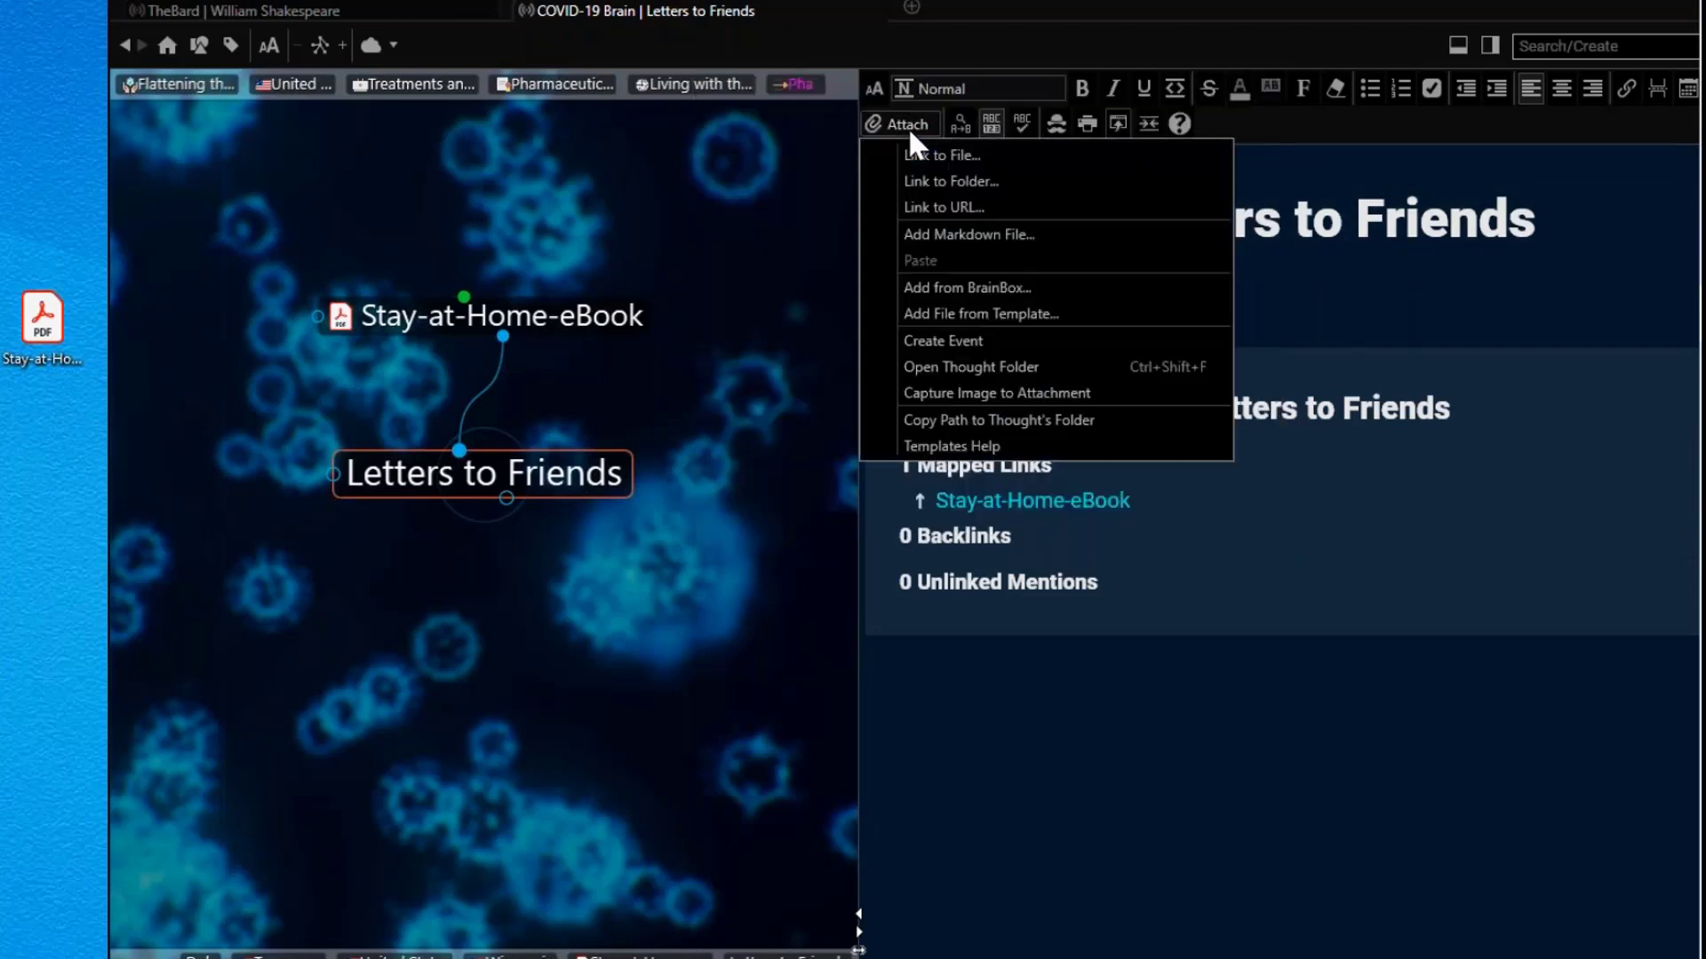
pyautogui.click(928, 448)
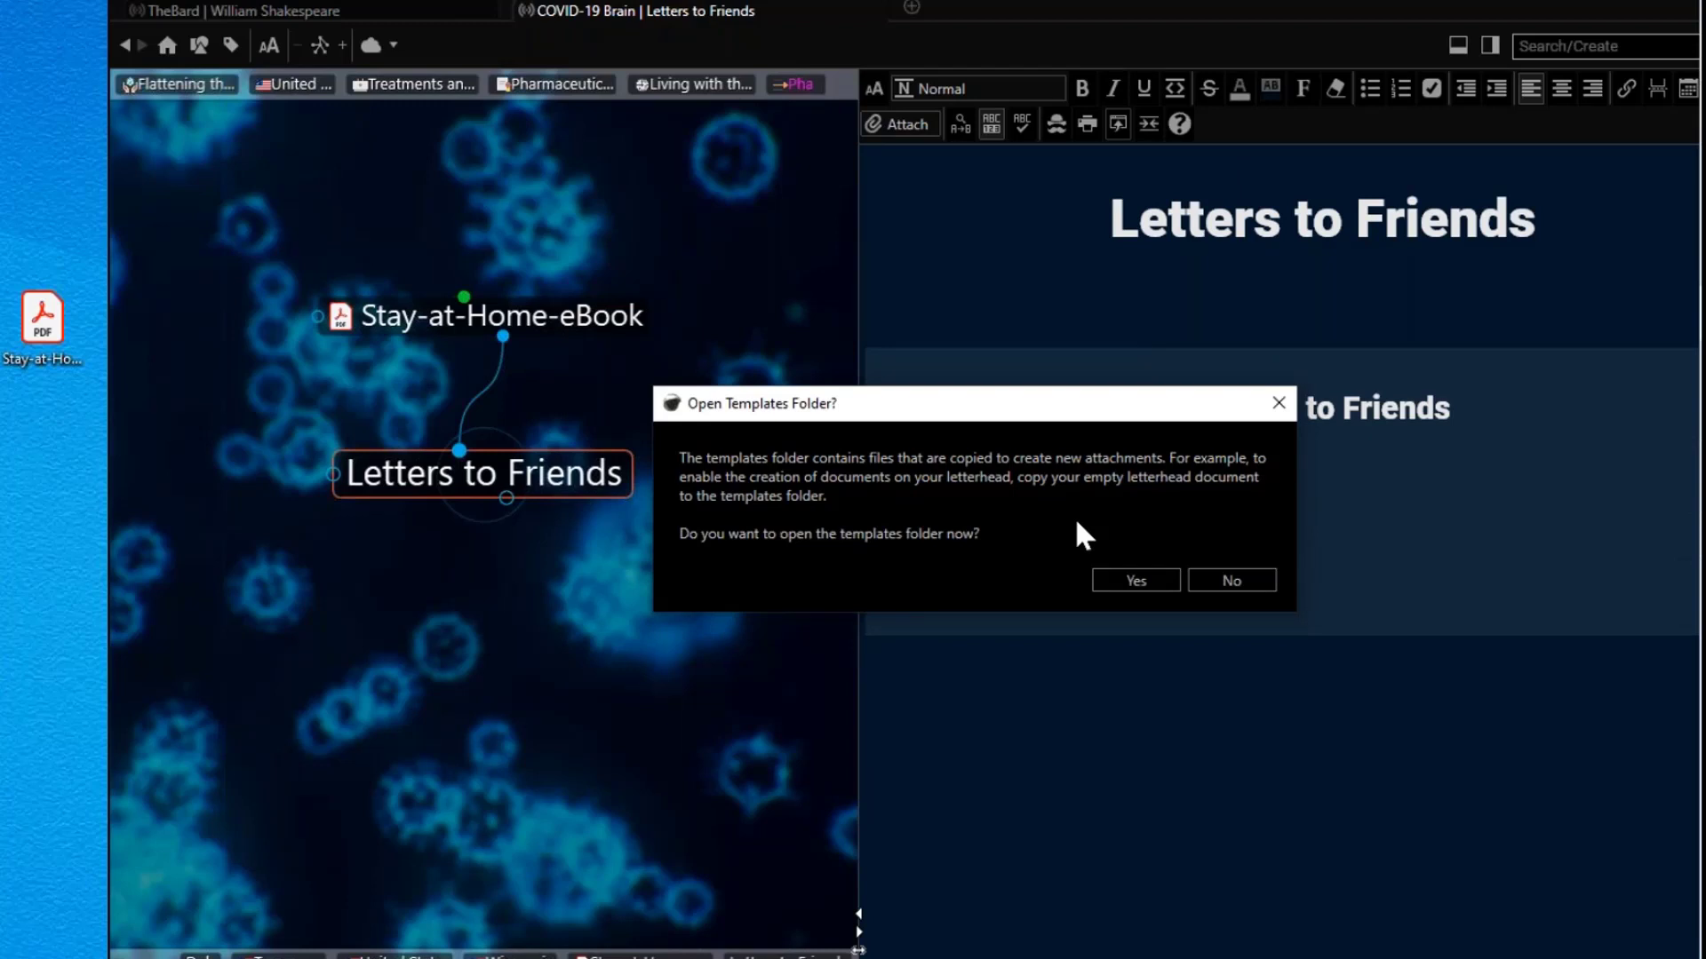
pyautogui.click(1249, 583)
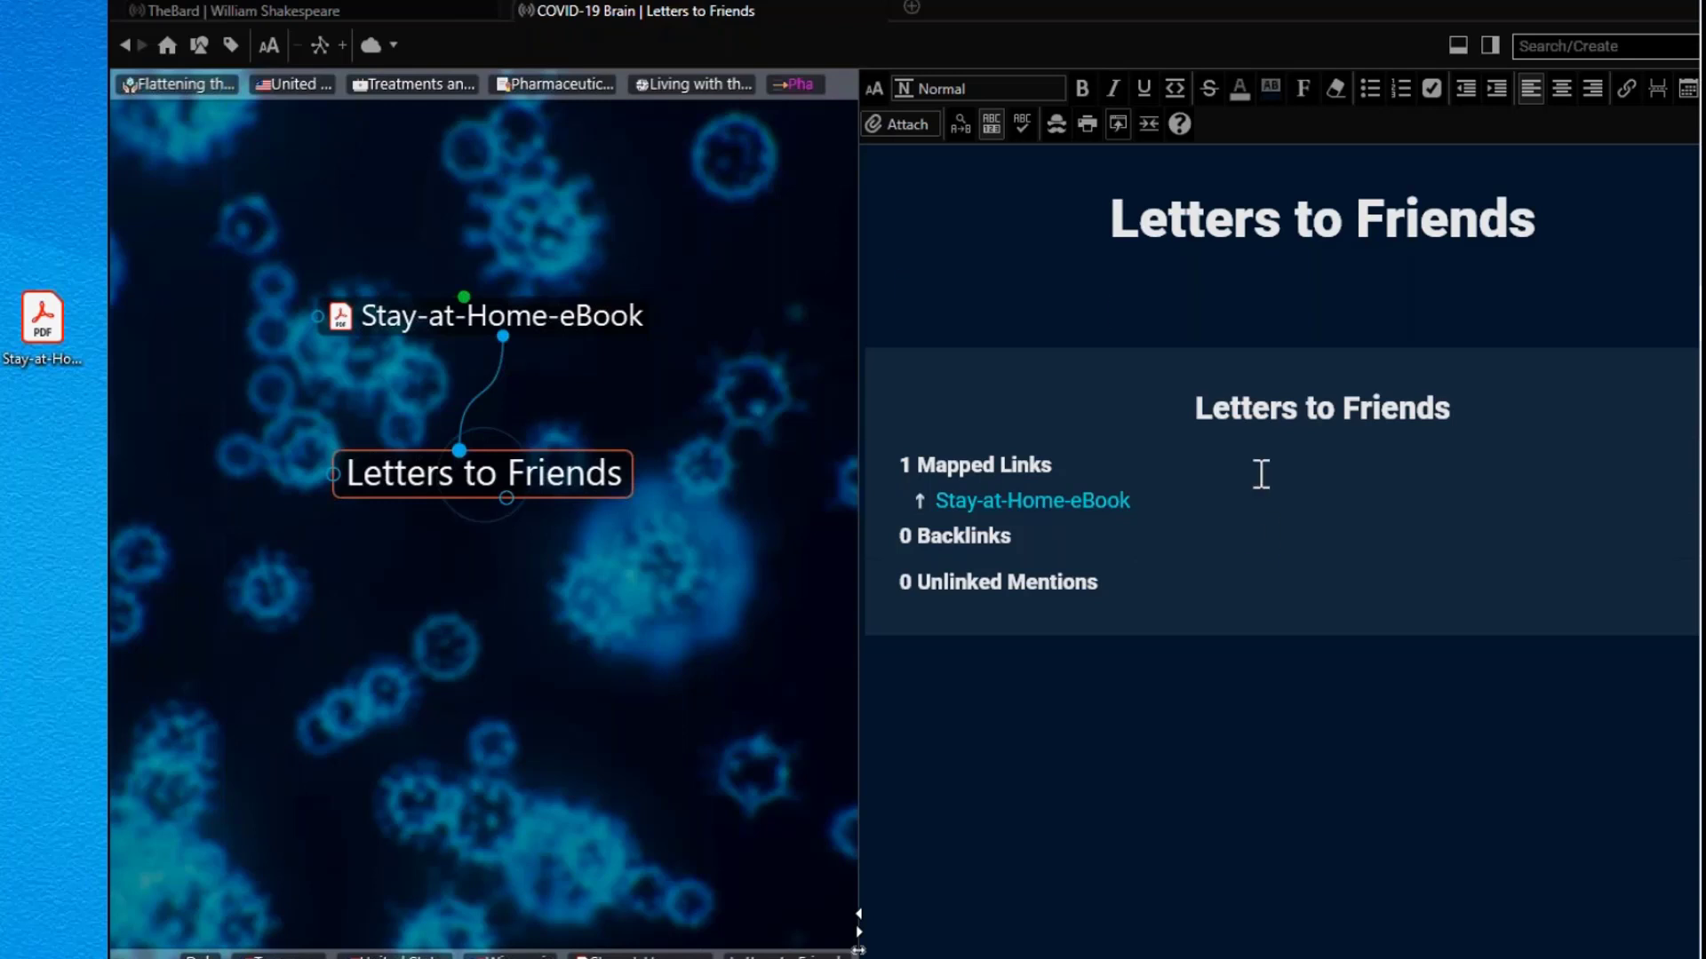
pyautogui.click(910, 125)
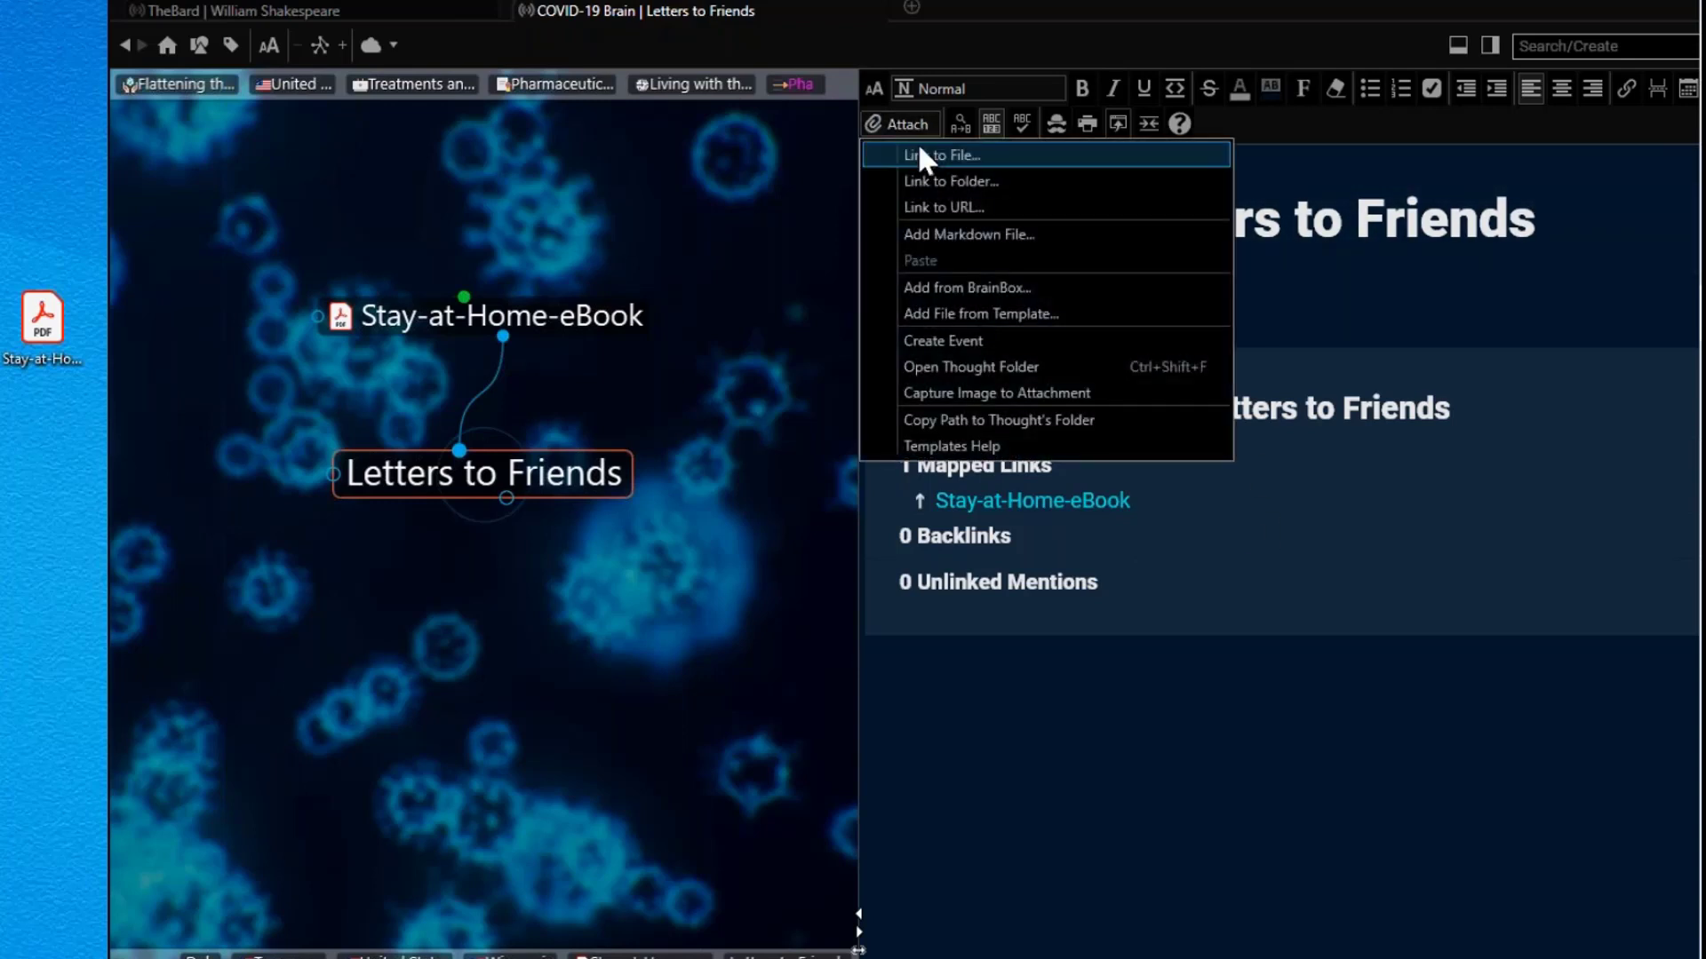
pyautogui.click(976, 316)
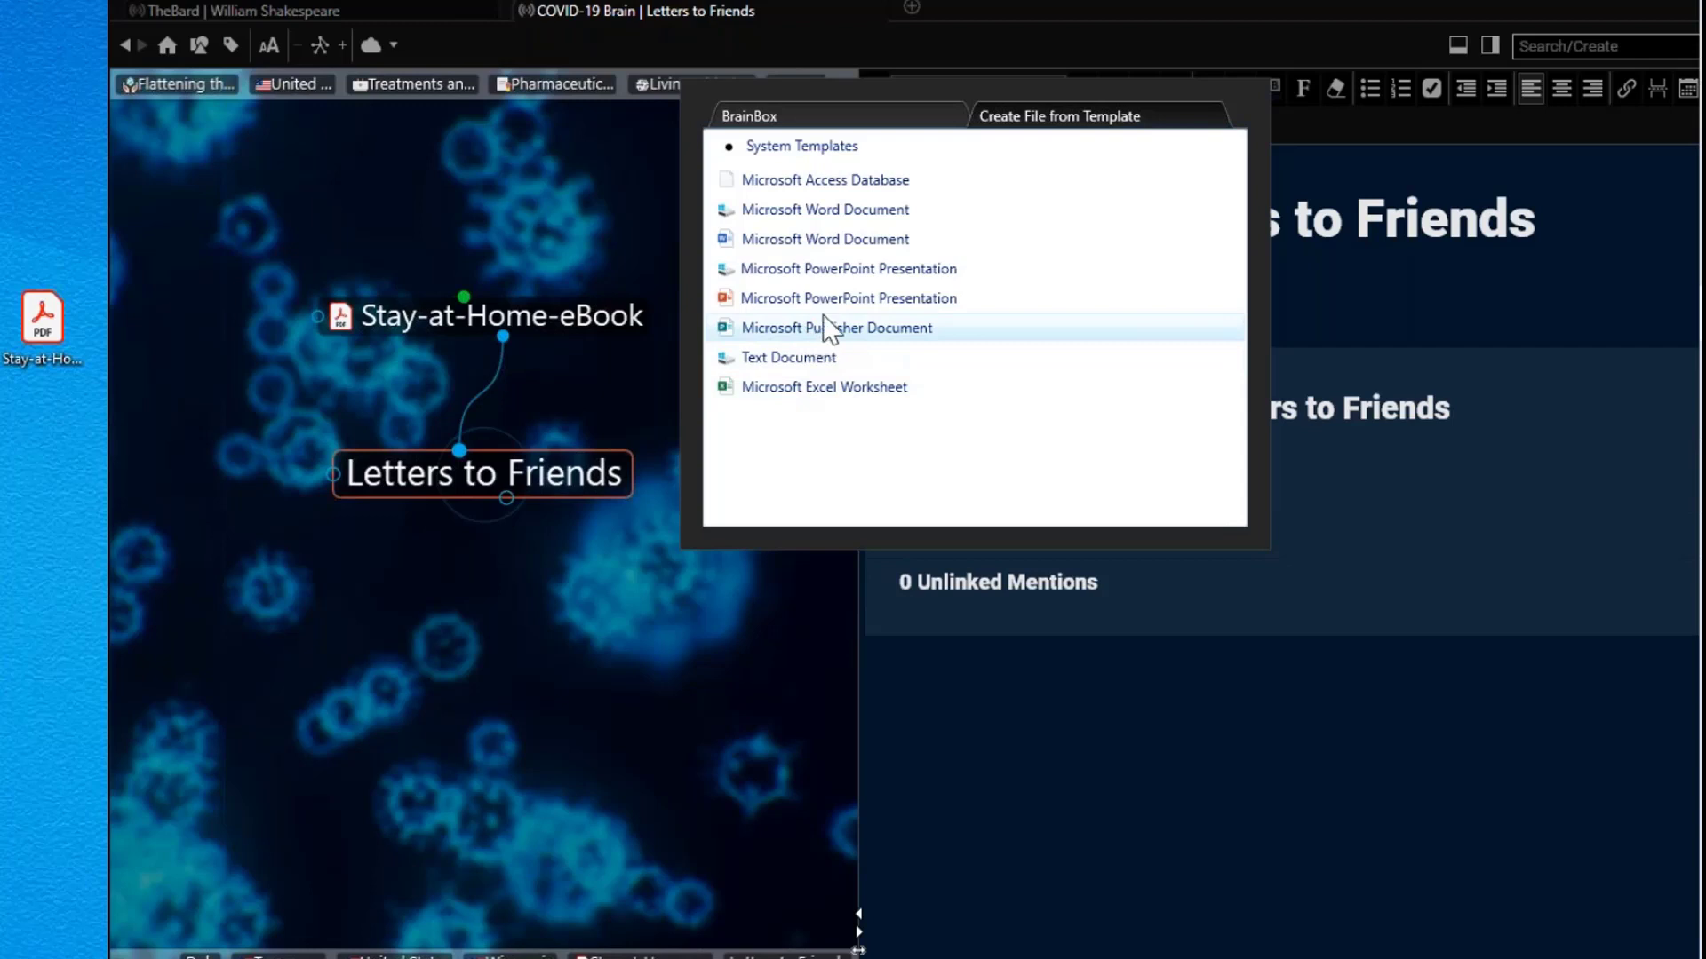
# Step: Create a Word Document attachment, write 'Here is my letter', save it and close Word
pyautogui.click(826, 238)
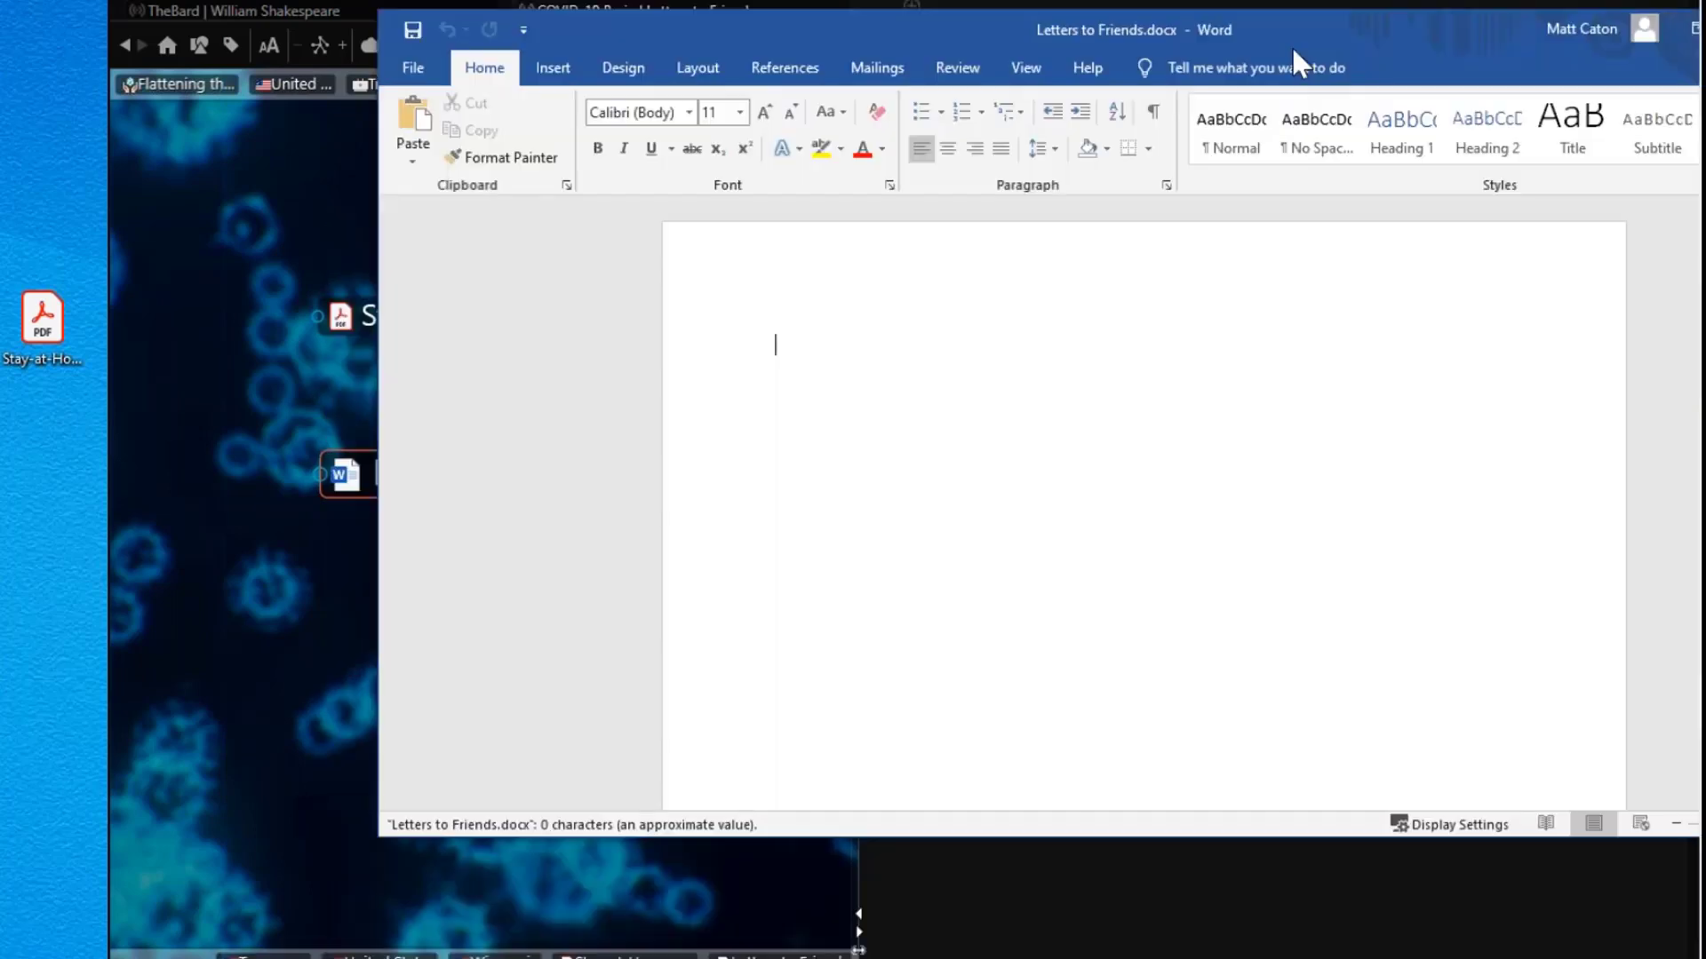
pyautogui.write('Here is my ')
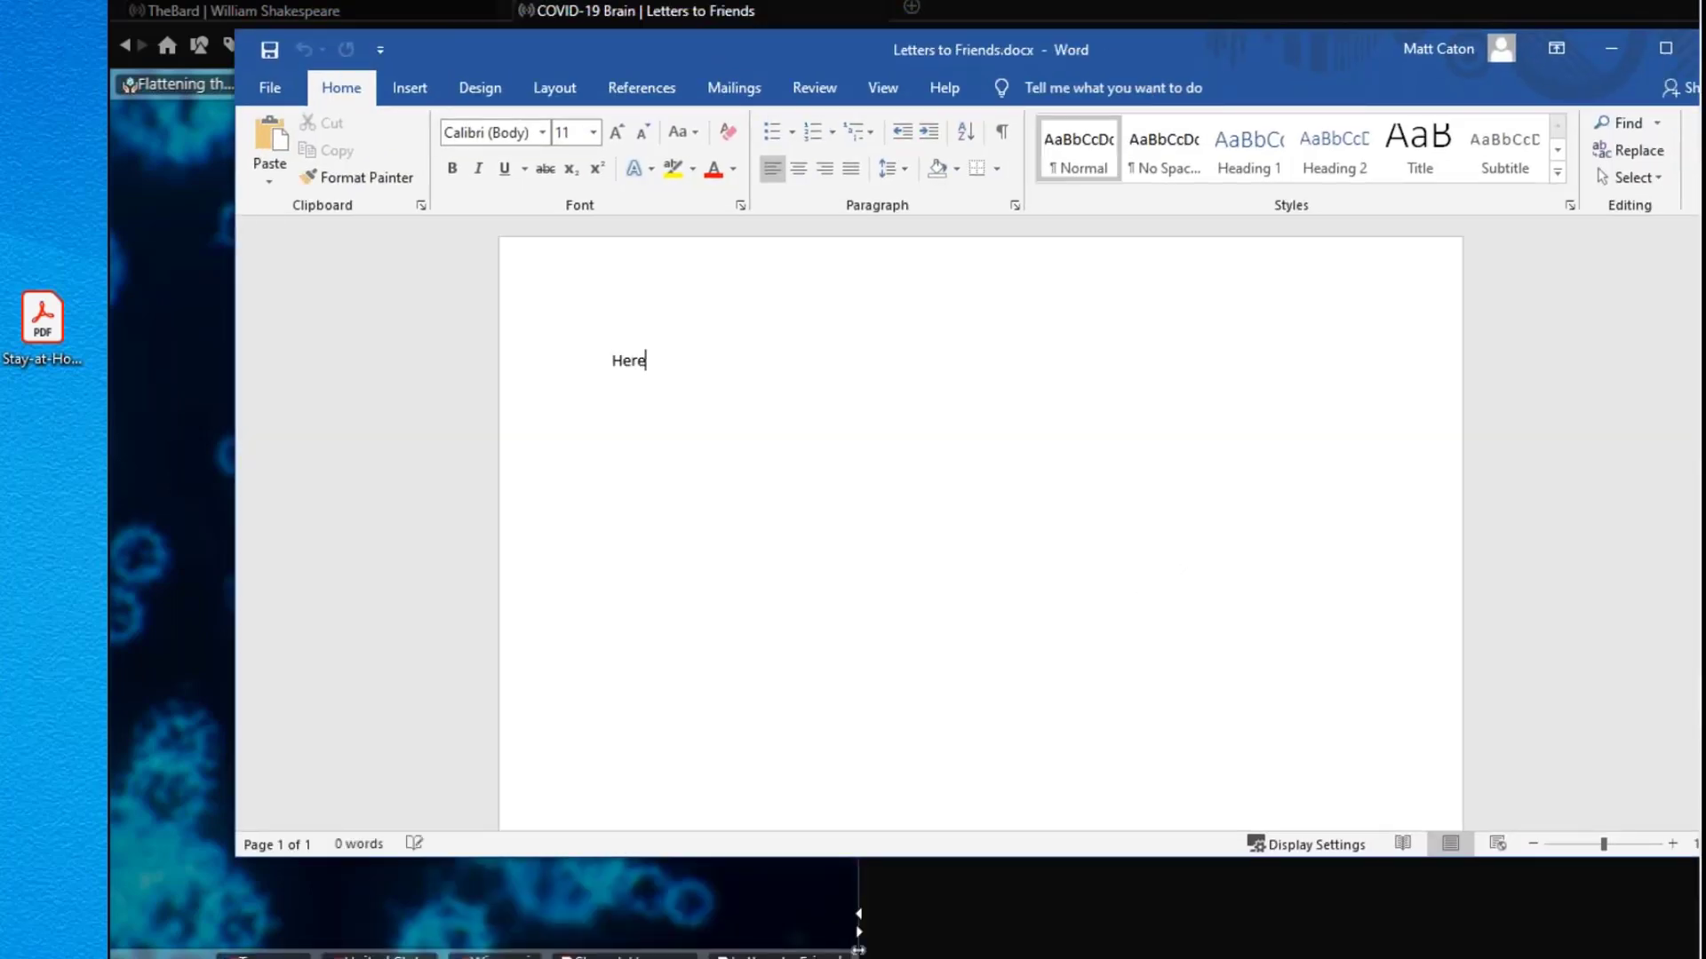
pyautogui.write('letter')
pyautogui.press('Return')
pyautogui.click(275, 52)
pyautogui.moveTo(1264, 42); pyautogui.dragTo(1113, 42)
pyautogui.click(1566, 51)
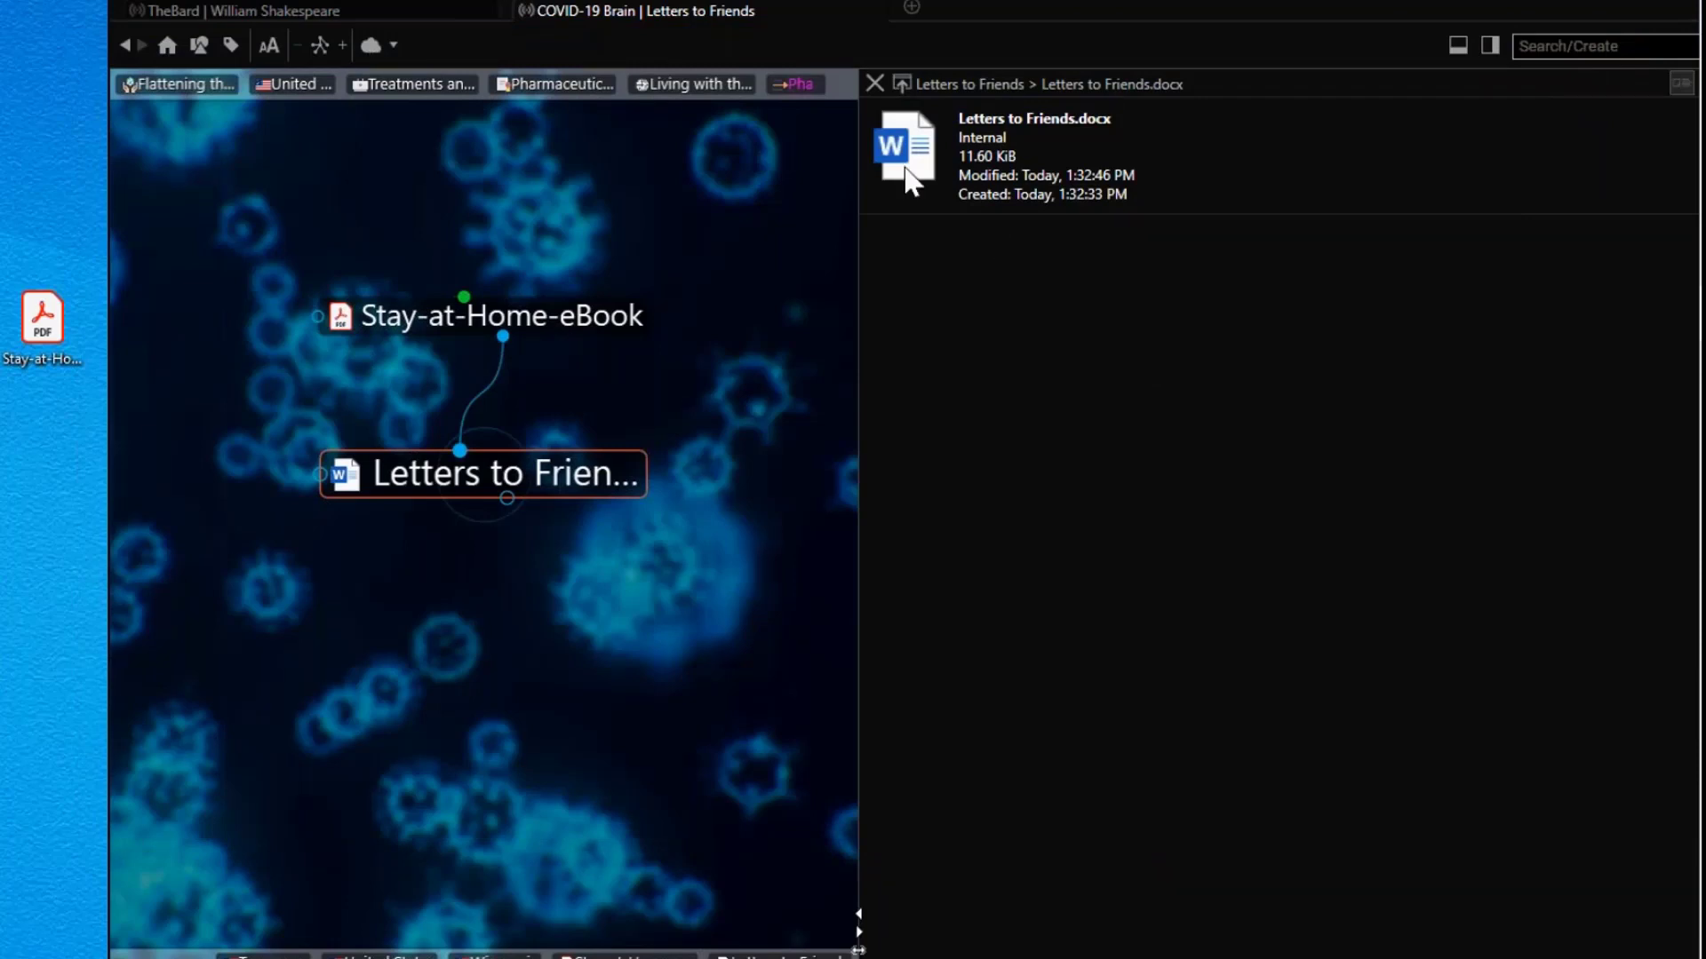
# Step: Close the file details and add a second blank Microsoft Word Document attachment from template
pyautogui.click(874, 84)
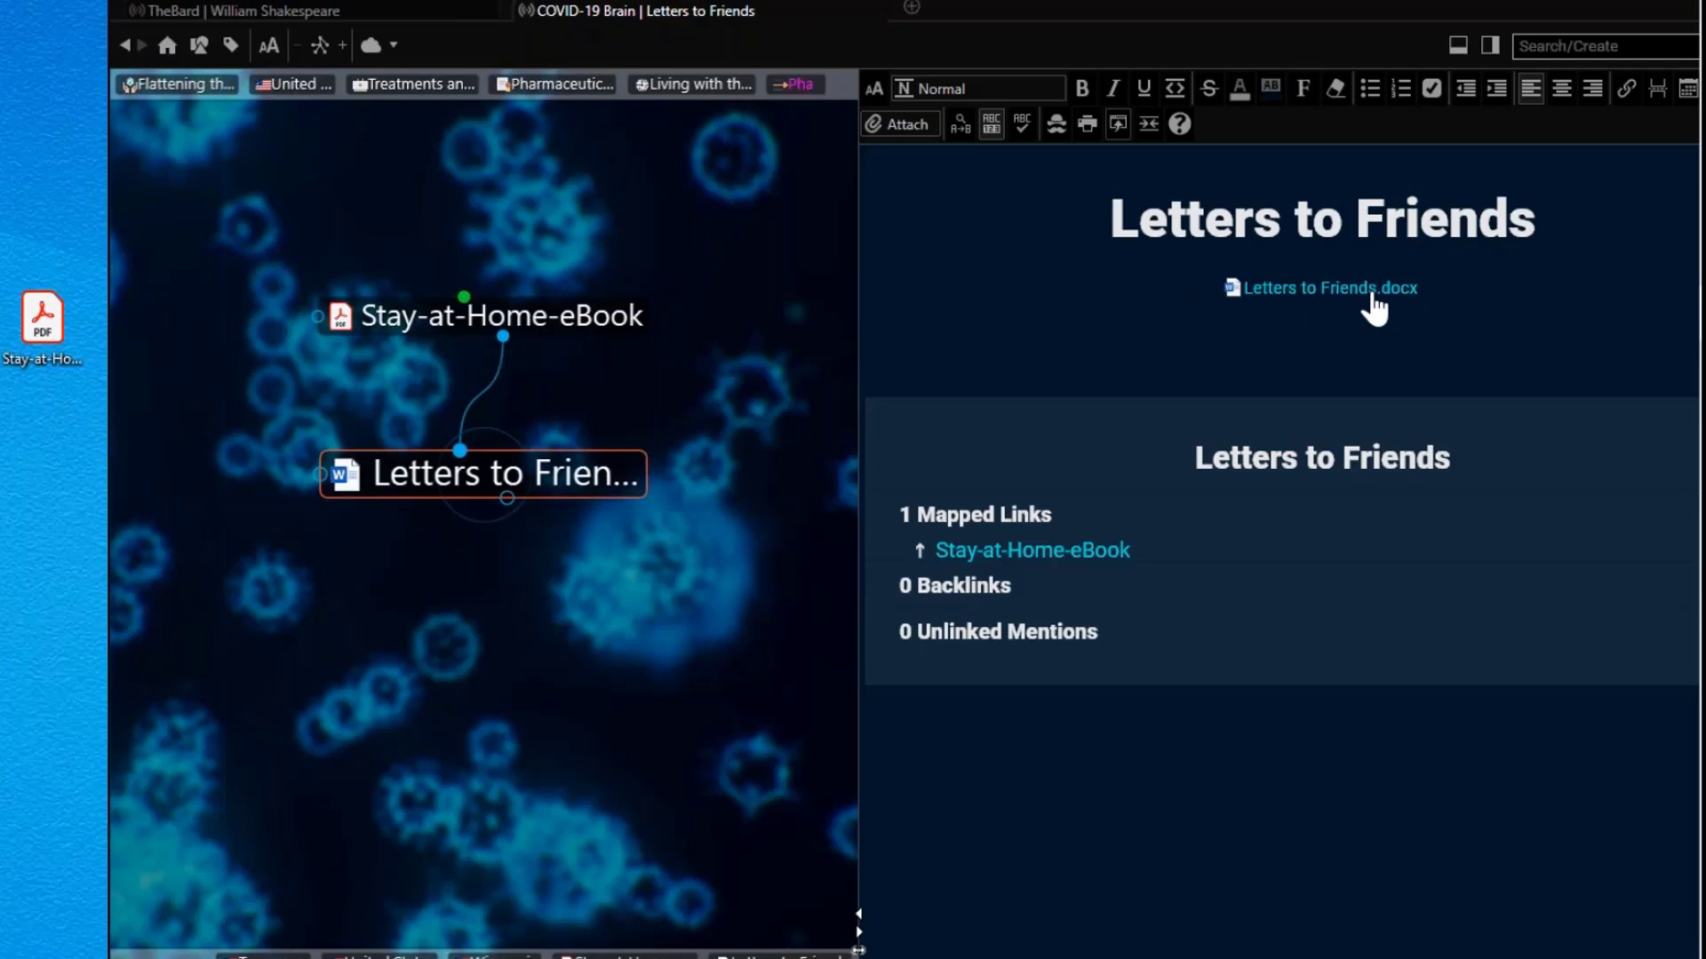
pyautogui.click(908, 126)
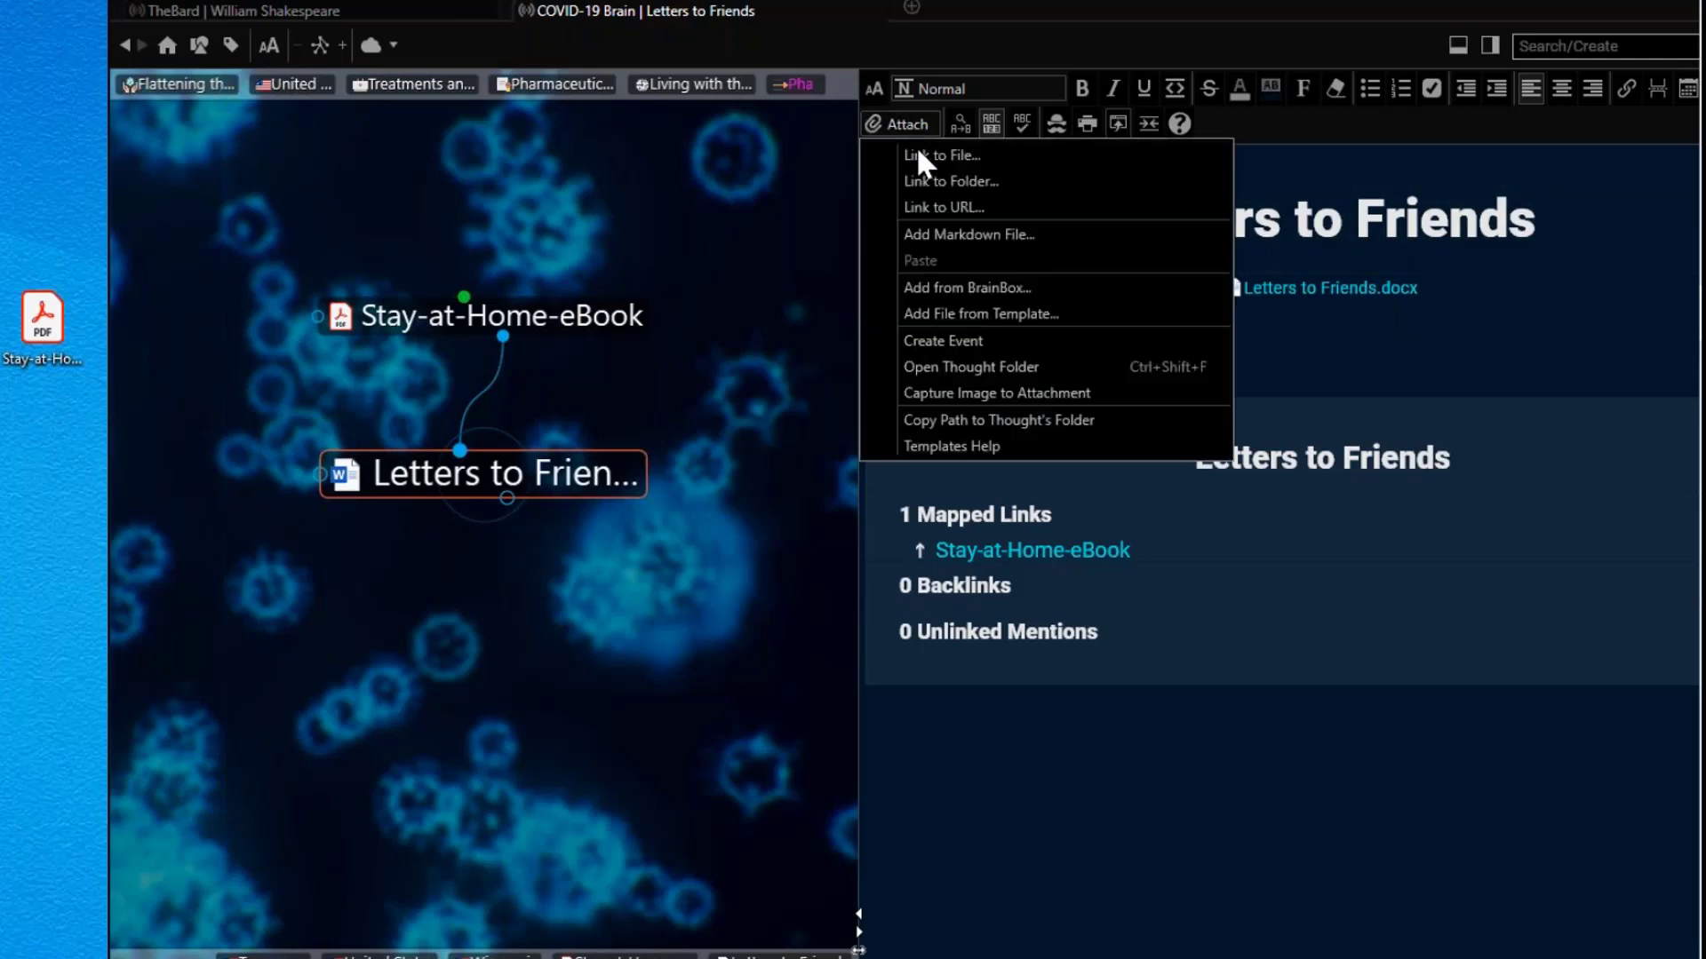
pyautogui.click(977, 320)
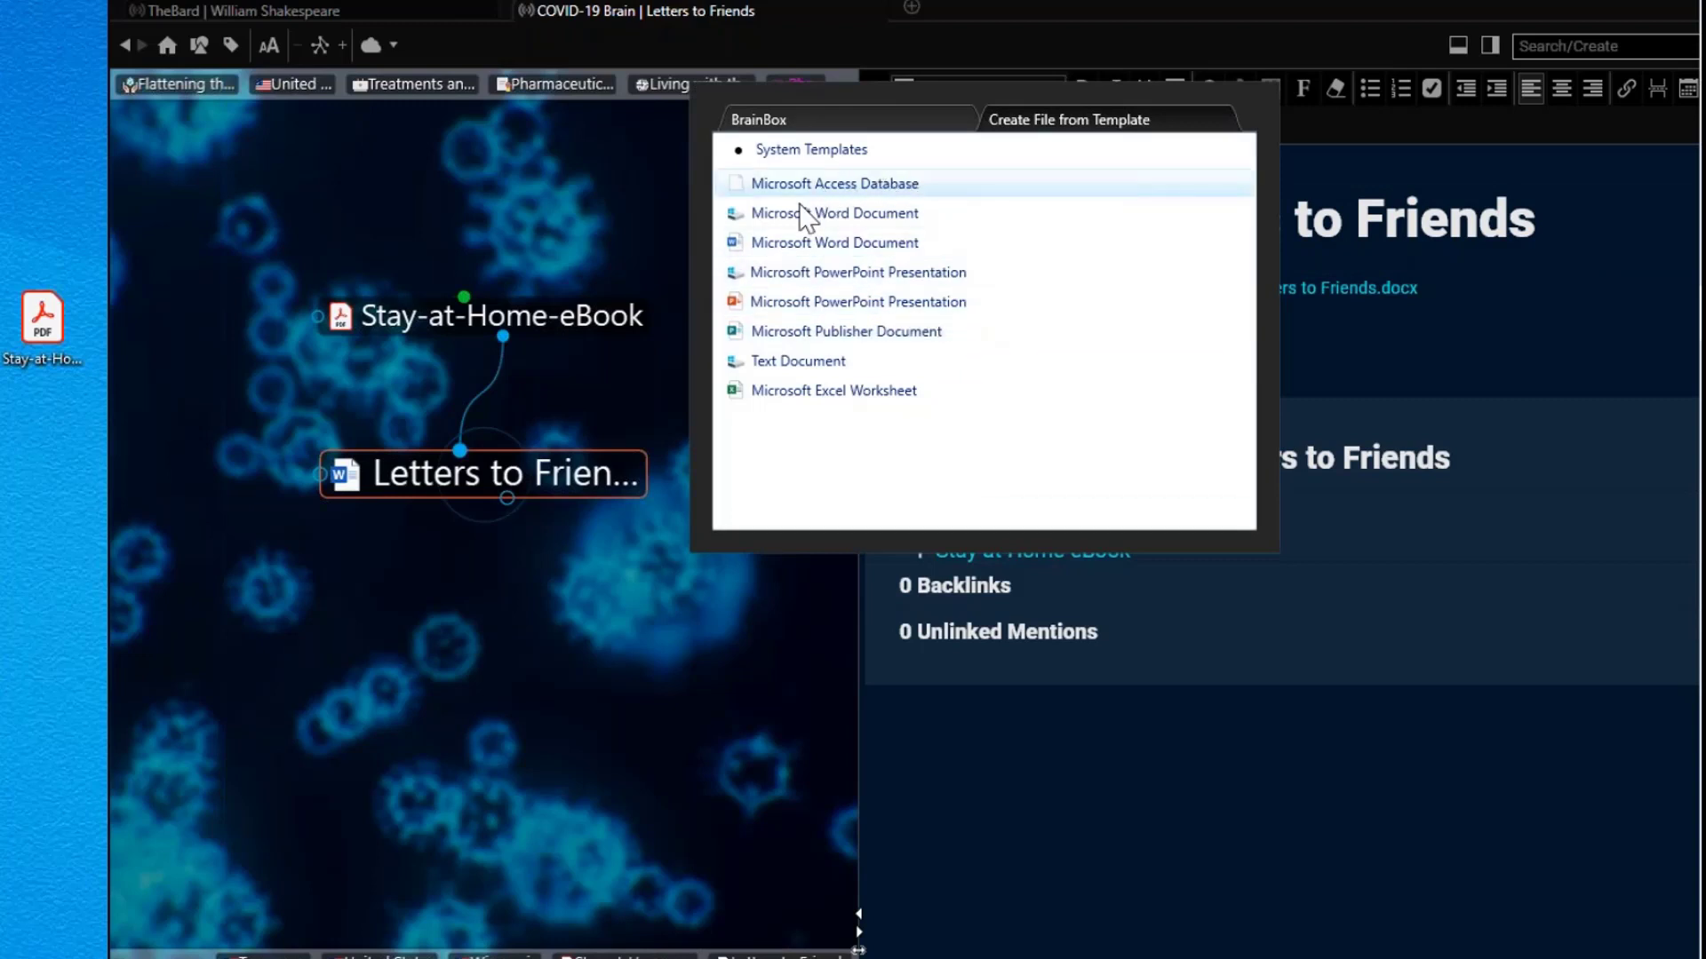
pyautogui.doubleClick(817, 248)
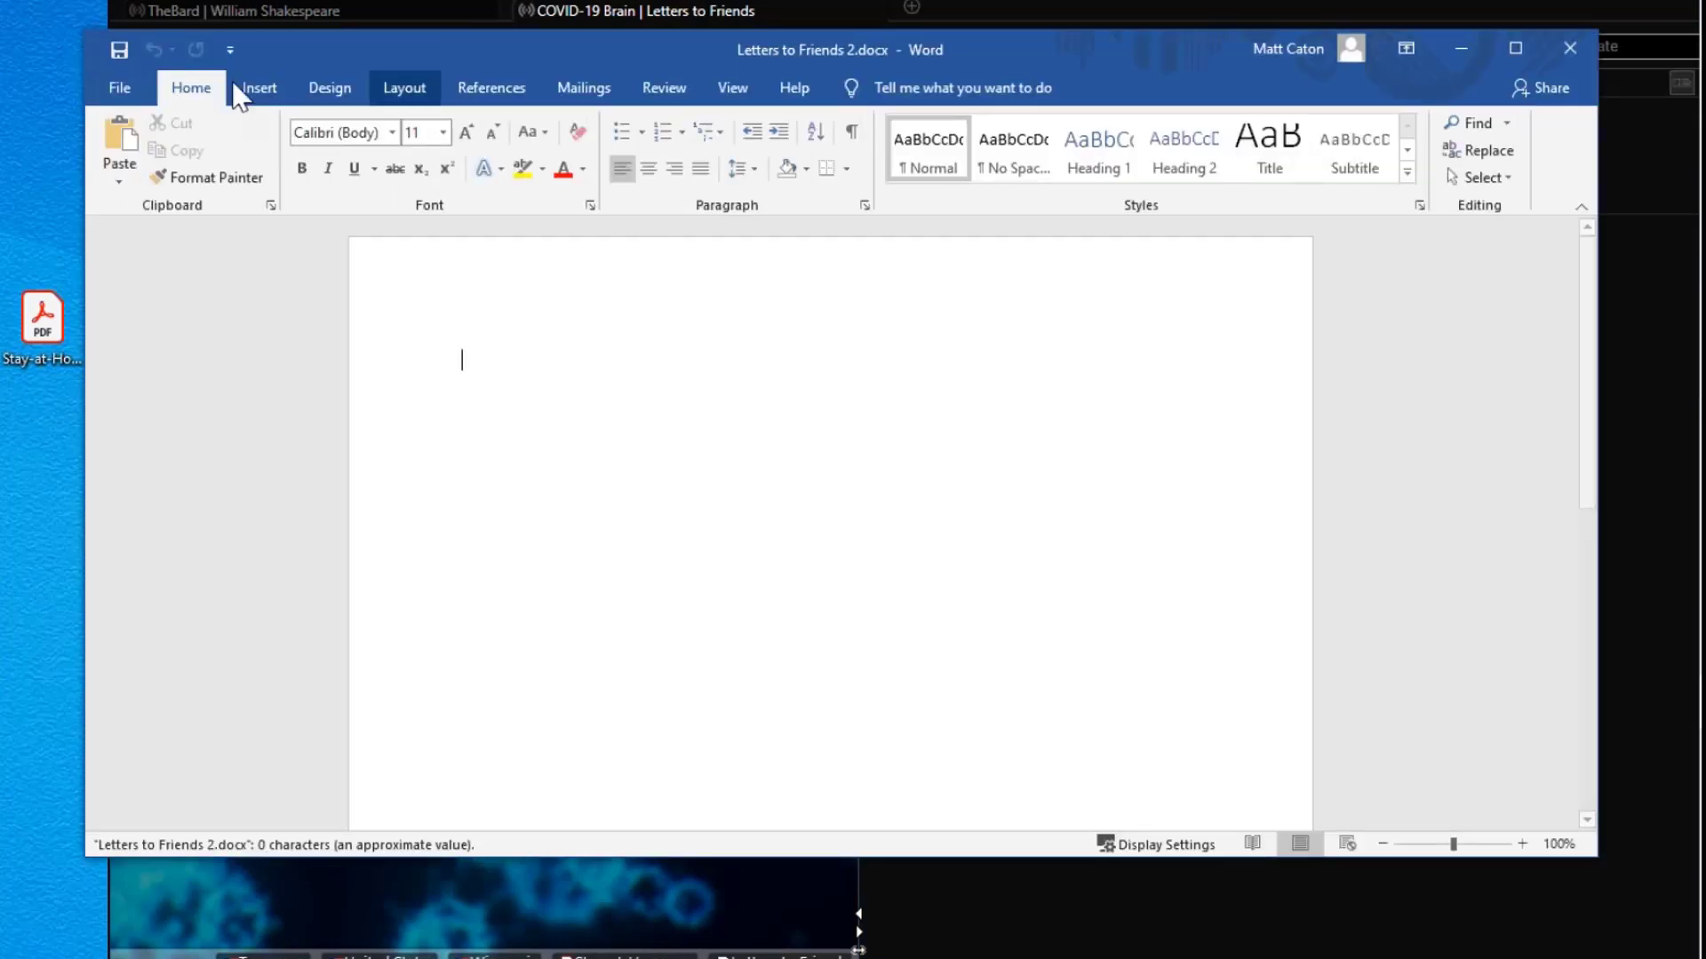
# Step: Write 'Letters to Family' in Letters to Friends 2.docx, save with Ctrl+S, and close Word
pyautogui.click(325, 169)
pyautogui.write('Letters to')
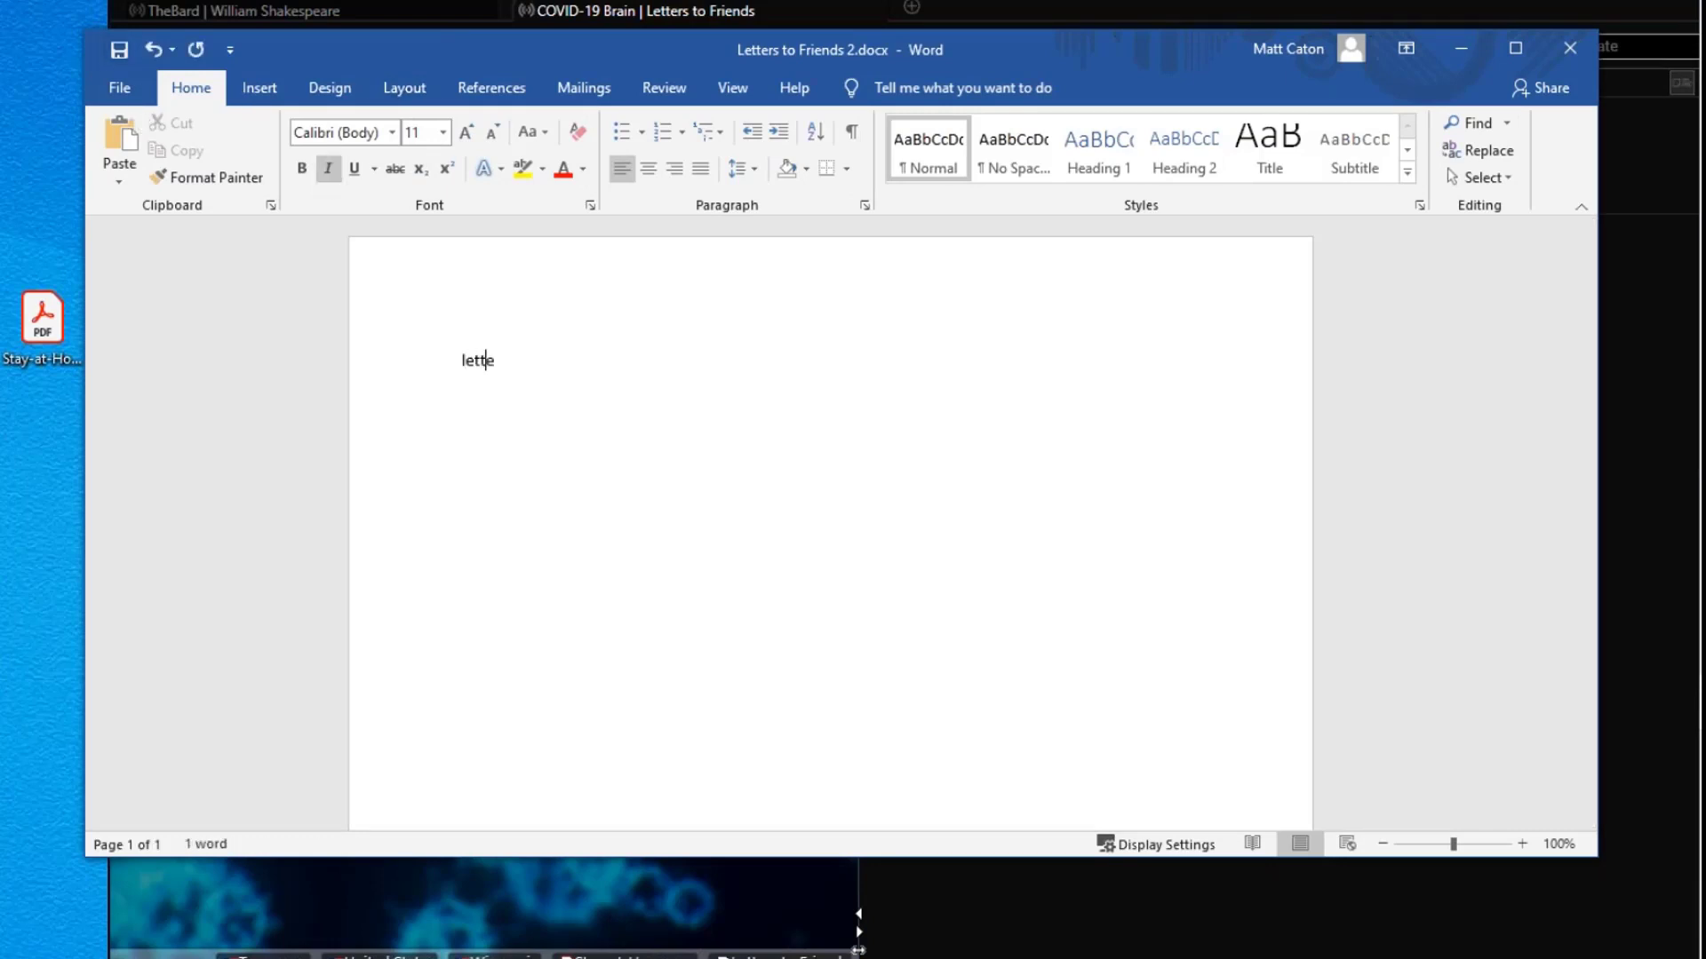
pyautogui.write(' Family')
pyautogui.hotkey('ctrl', 's')
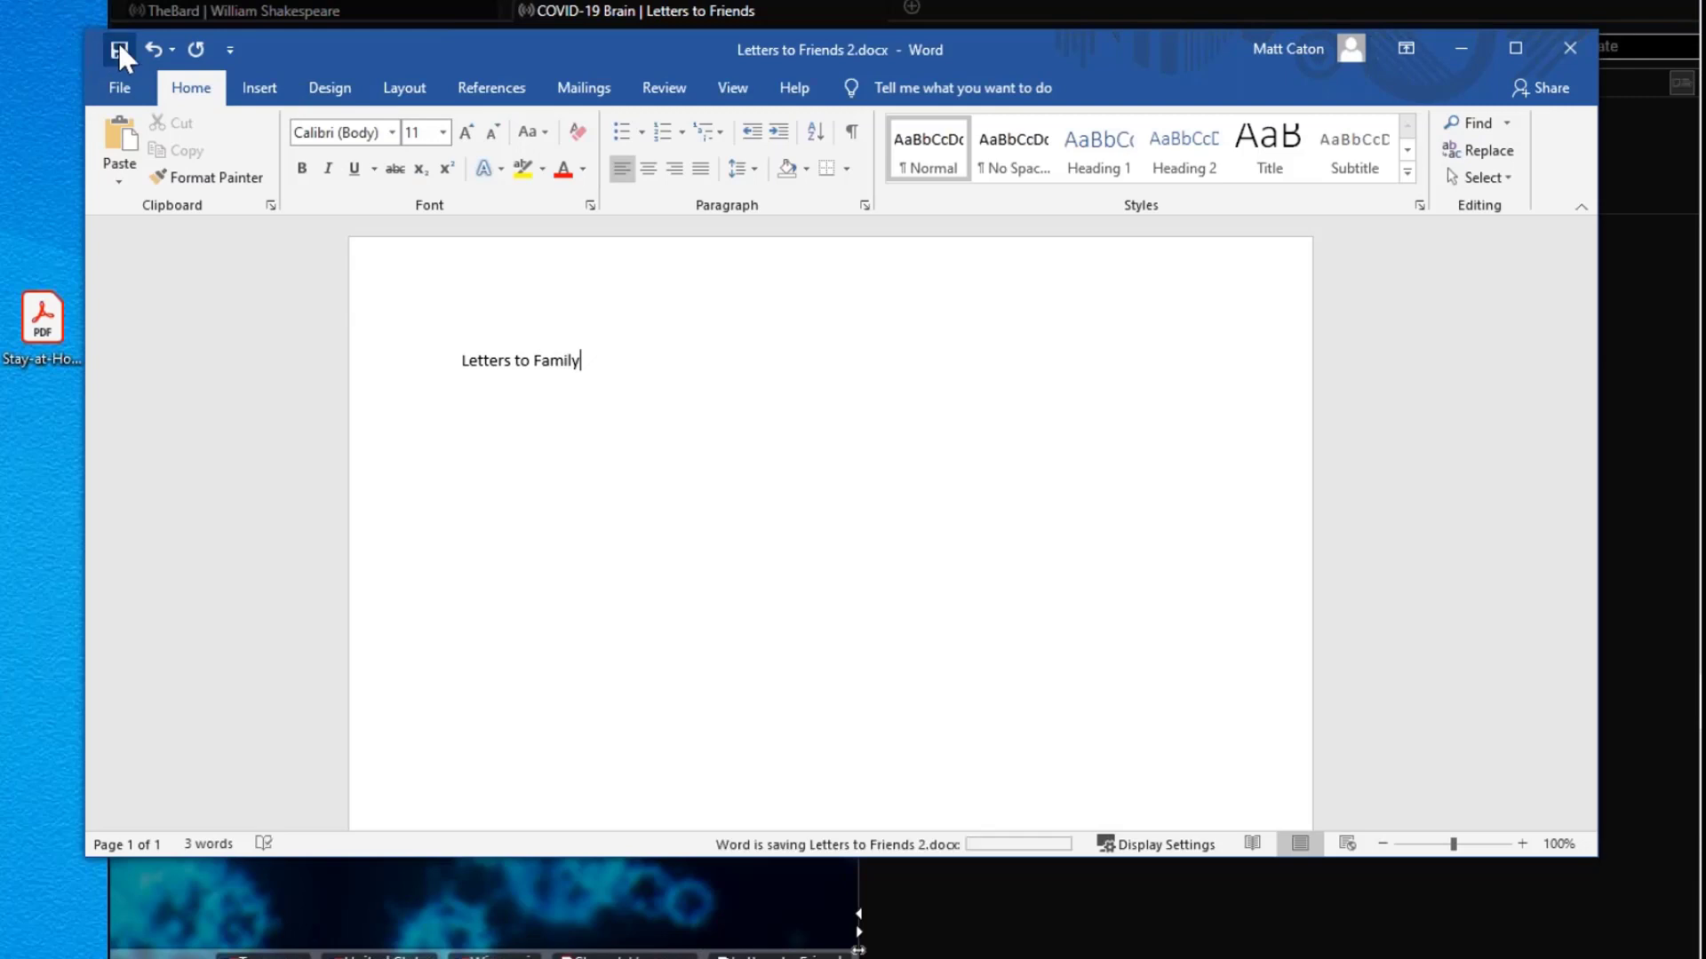
pyautogui.click(1570, 50)
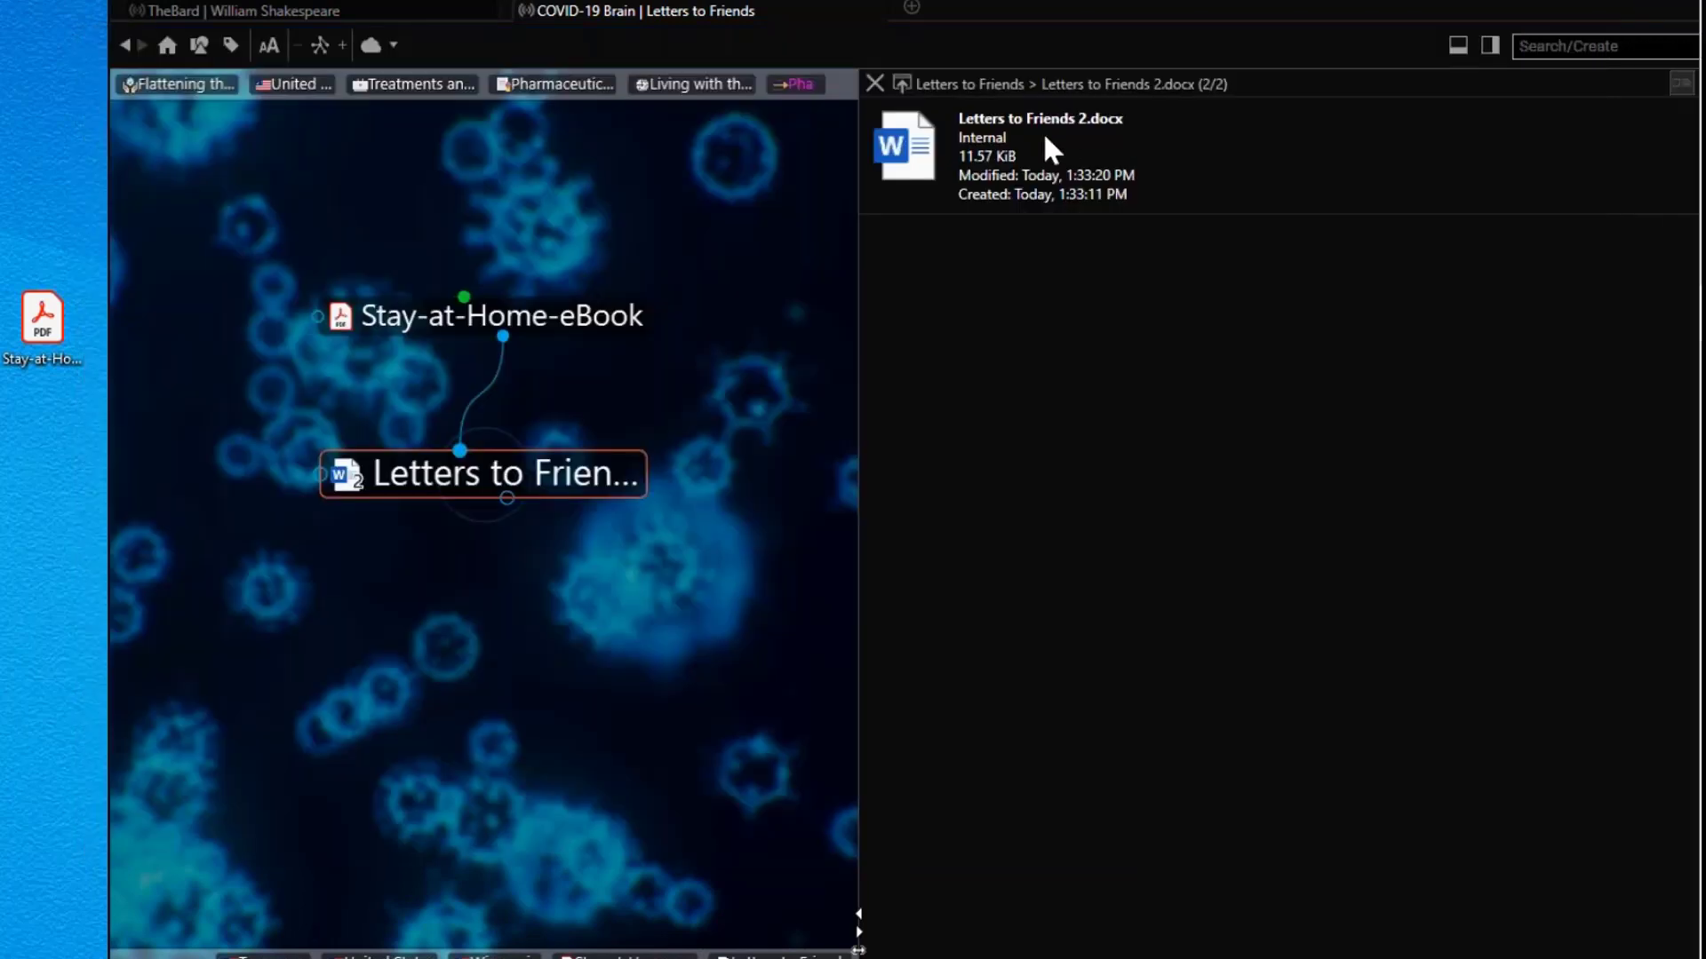
# Step: Rename the attachment Letters to Friends 2.docx to 'Letter to Family.docx'
pyautogui.click(874, 83)
pyautogui.click(1284, 332)
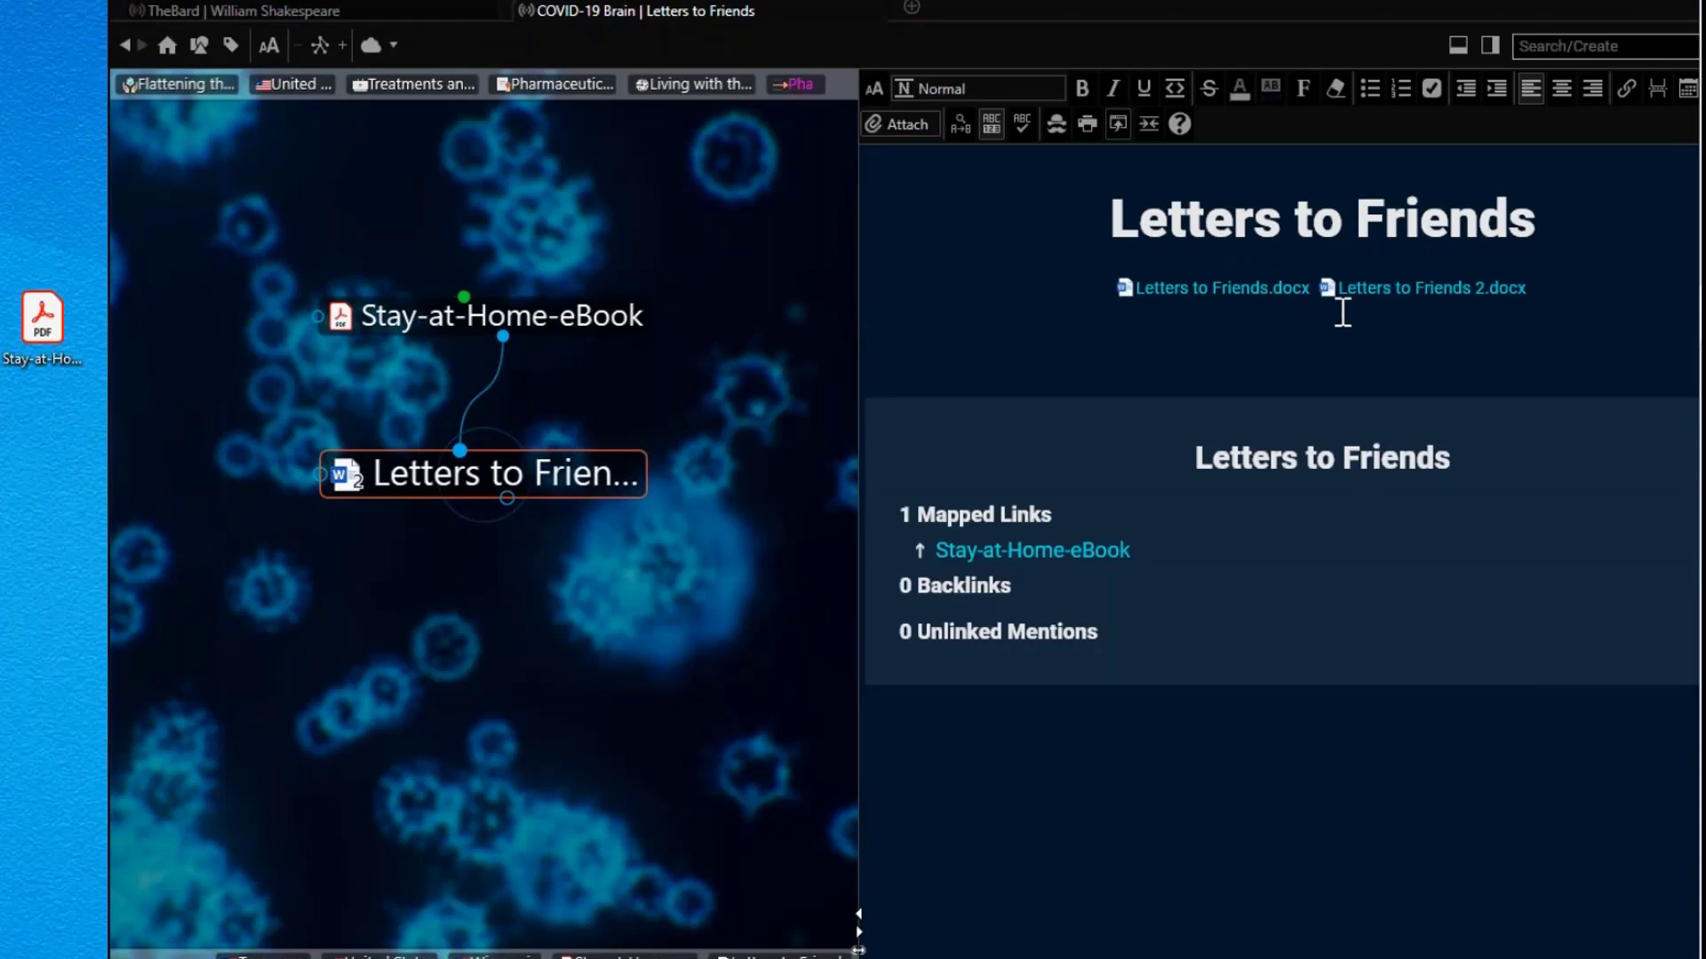
pyautogui.rightClick(1404, 287)
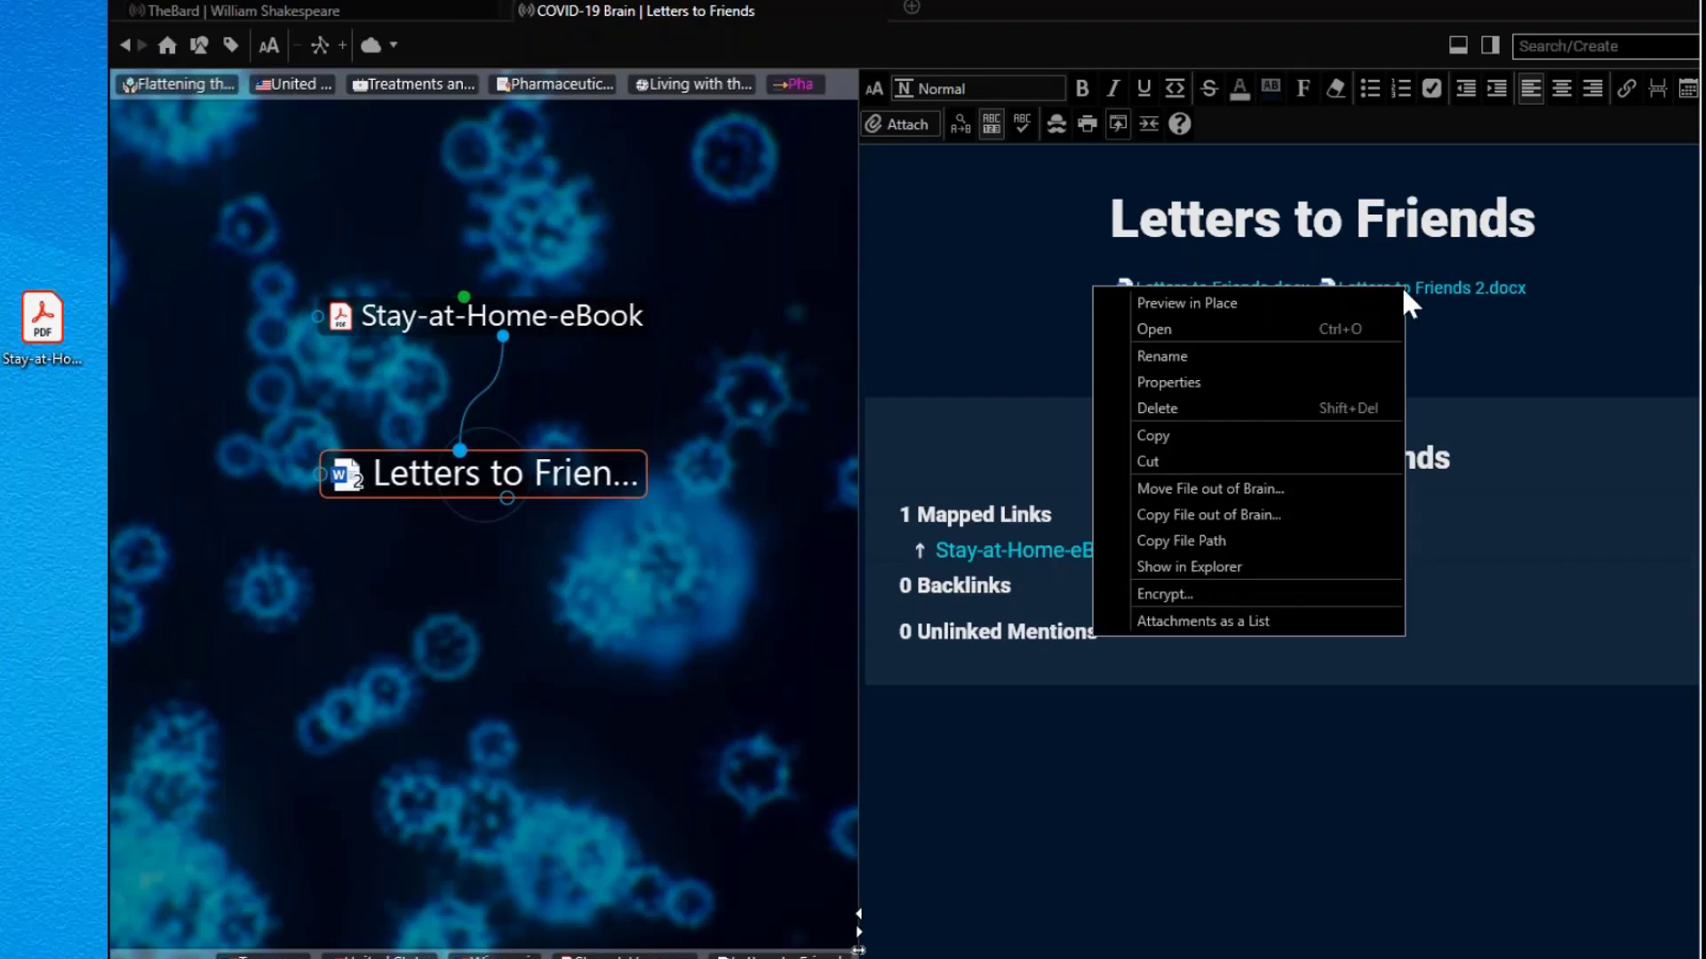
pyautogui.click(1382, 355)
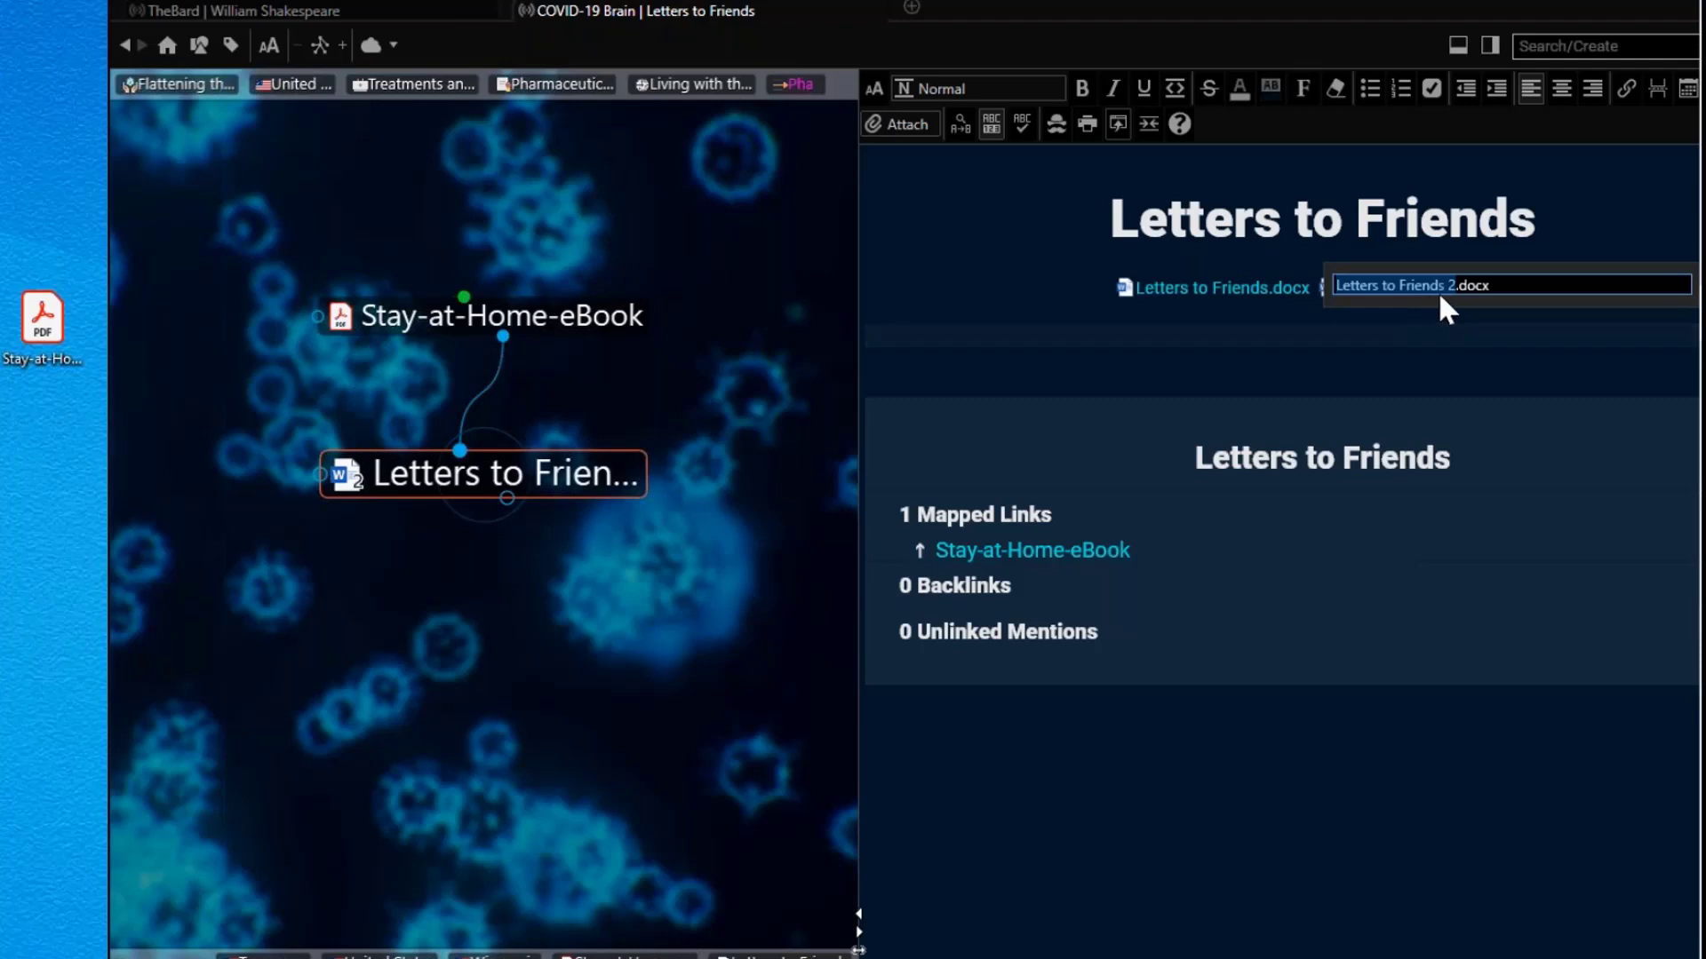
pyautogui.press('BackSpace')
pyautogui.write('Letter to ')
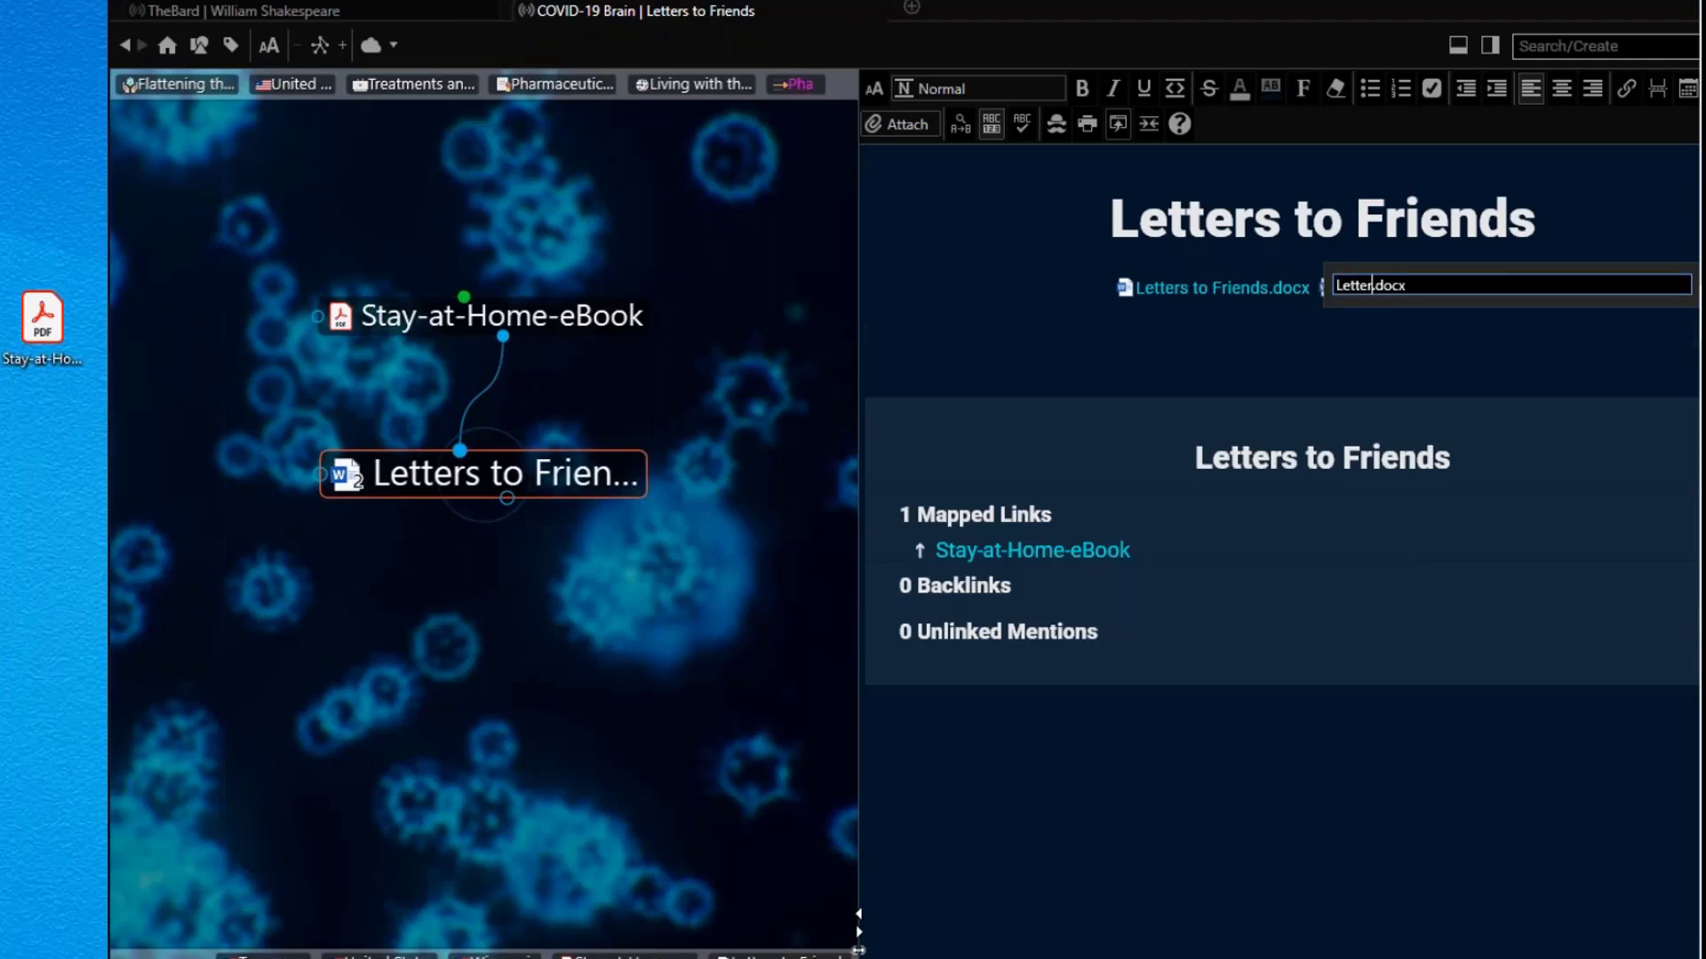
pyautogui.write('Family')
pyautogui.click(1450, 381)
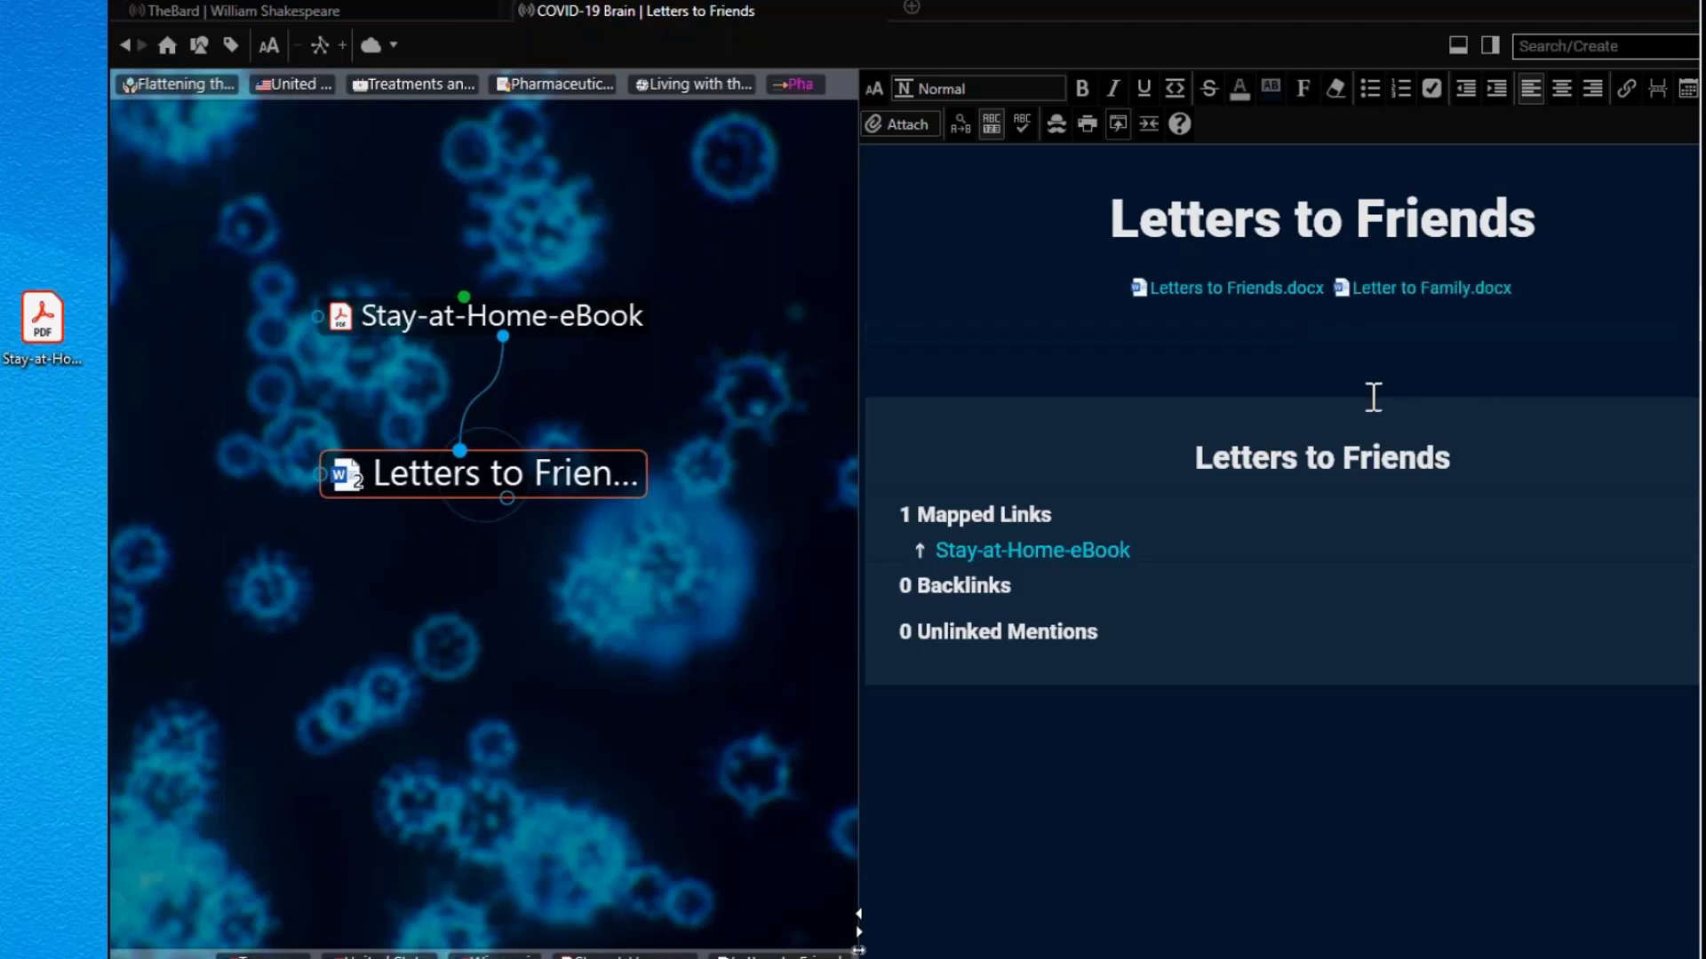
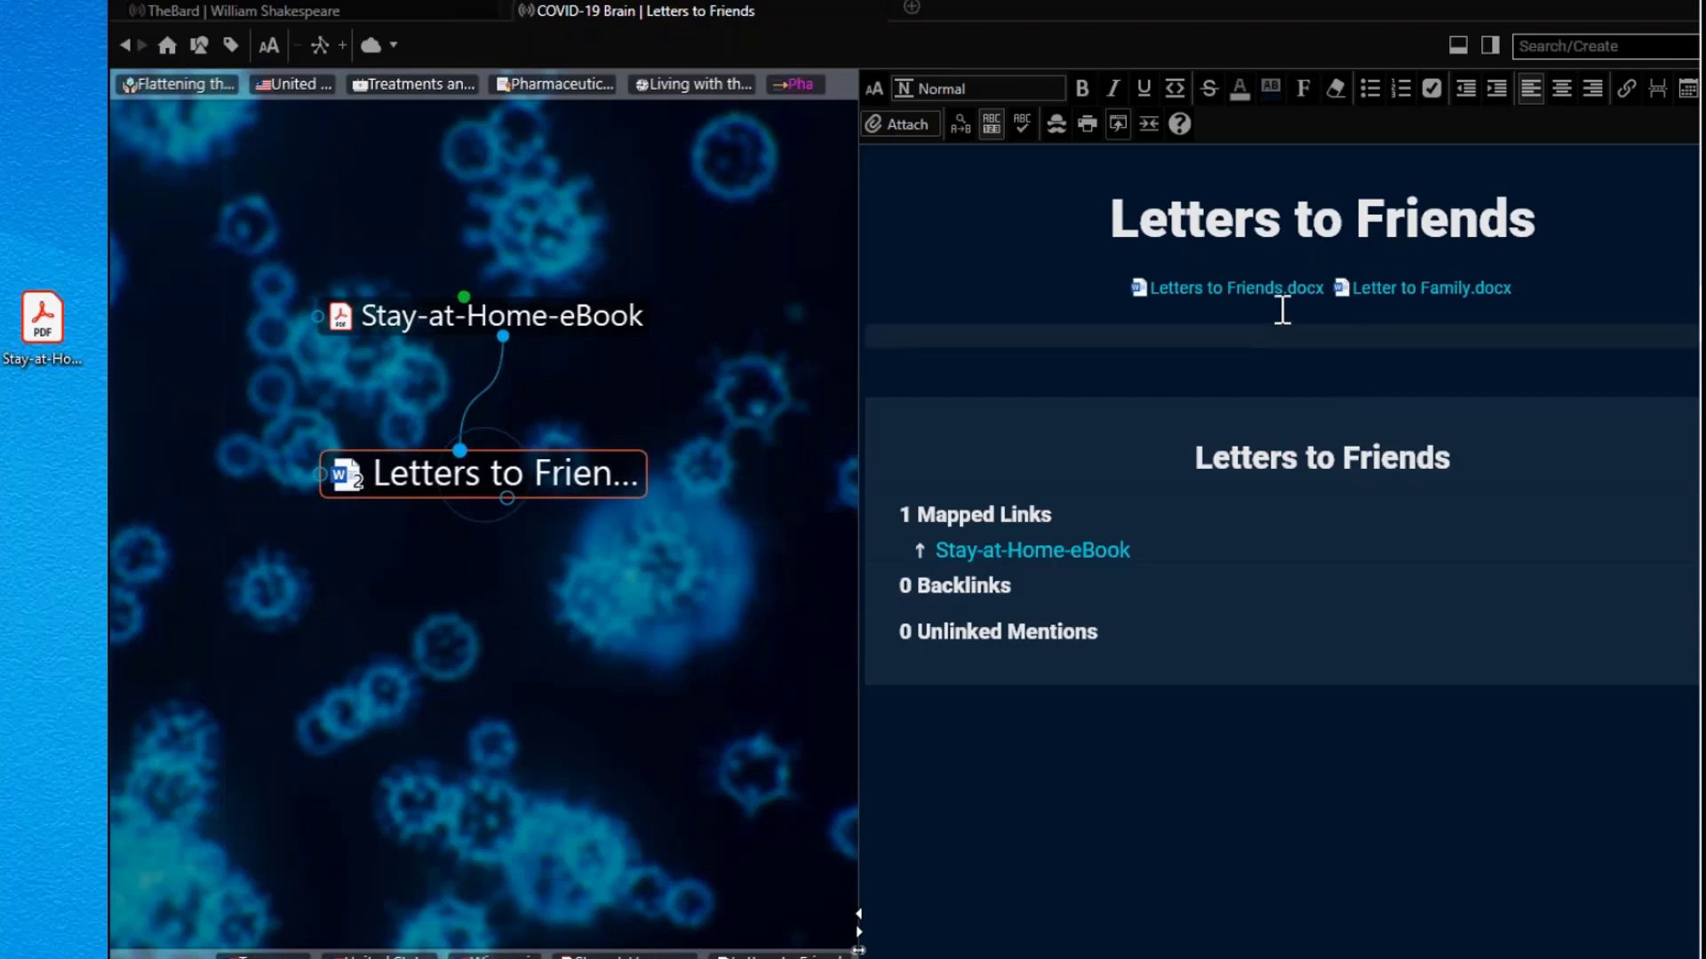
# Step: Switch from the COVID-19 brain to TheBard brain, centred on William Shakespeare
pyautogui.click(334, 9)
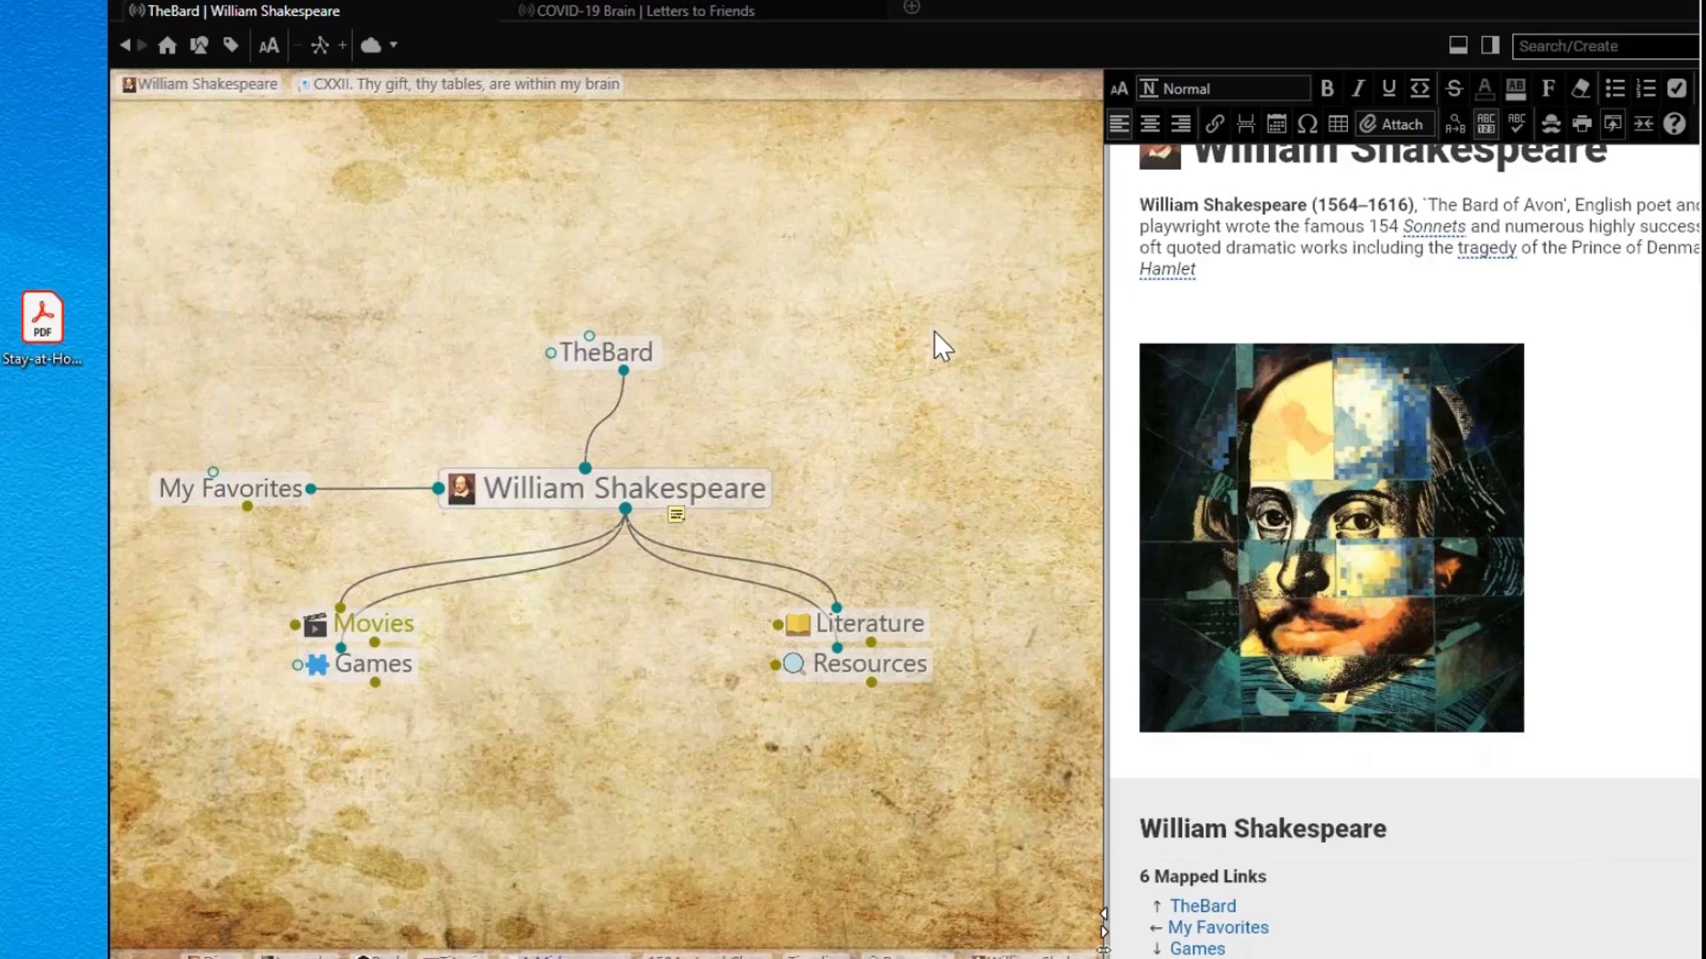
# Step: Navigate Literature, Comedy, then A Midsummer Night's Dream, and scroll its plot-summary note to the top
pyautogui.click(909, 625)
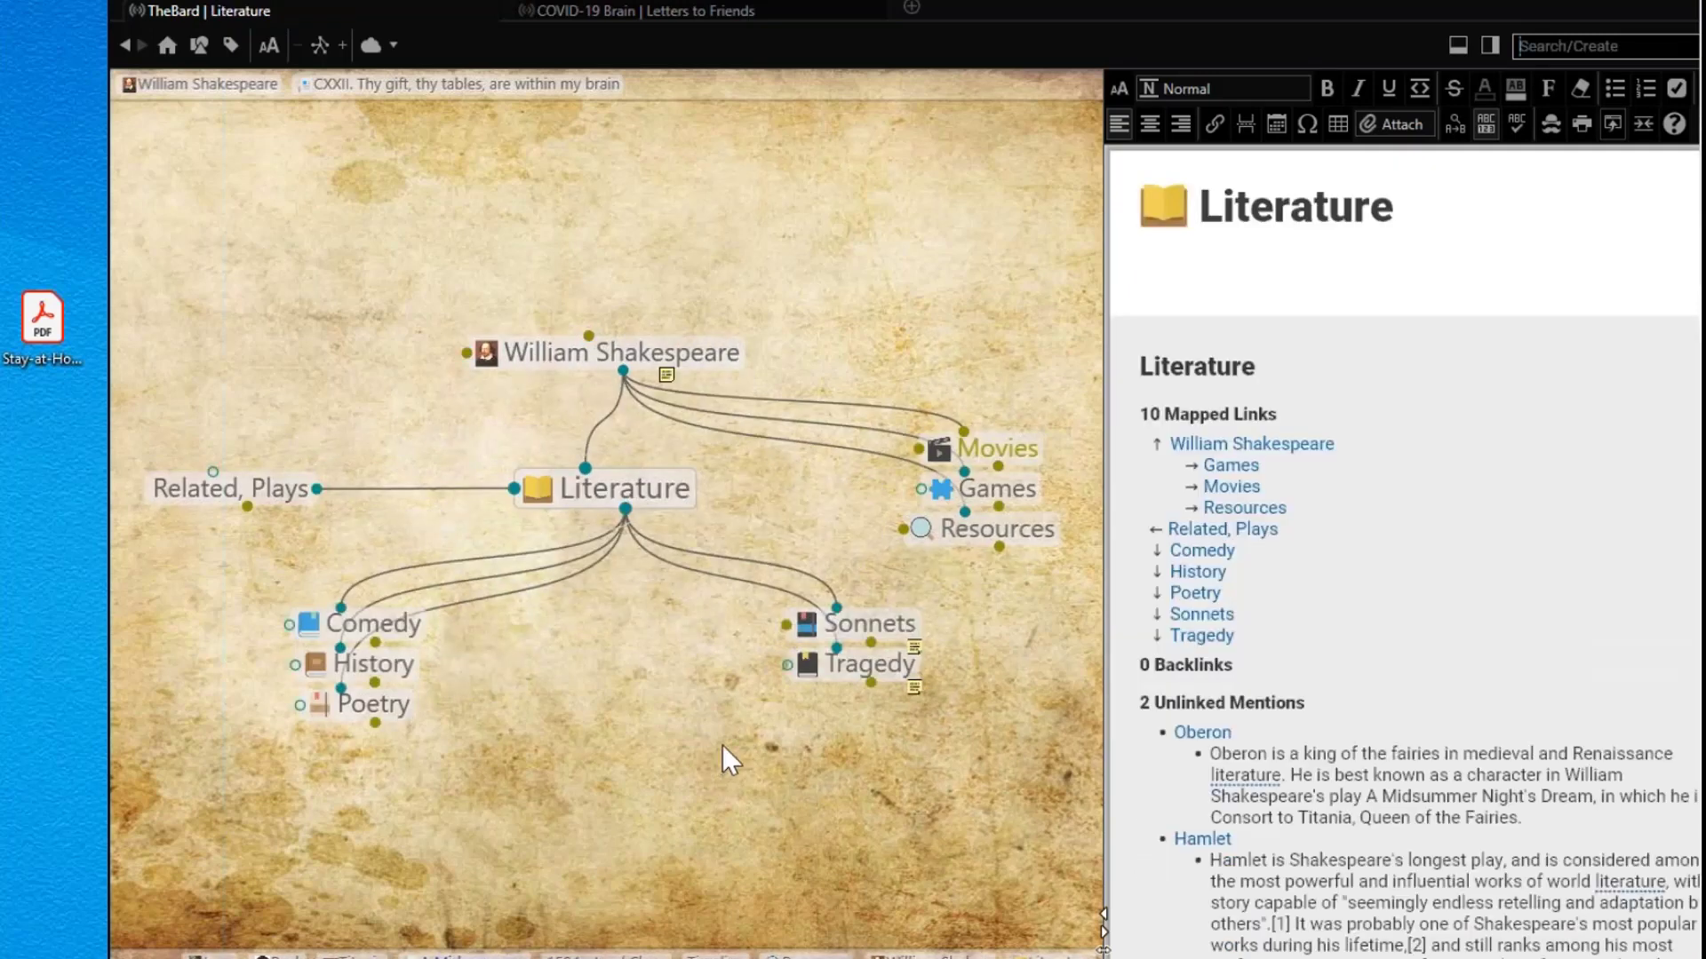
pyautogui.click(406, 620)
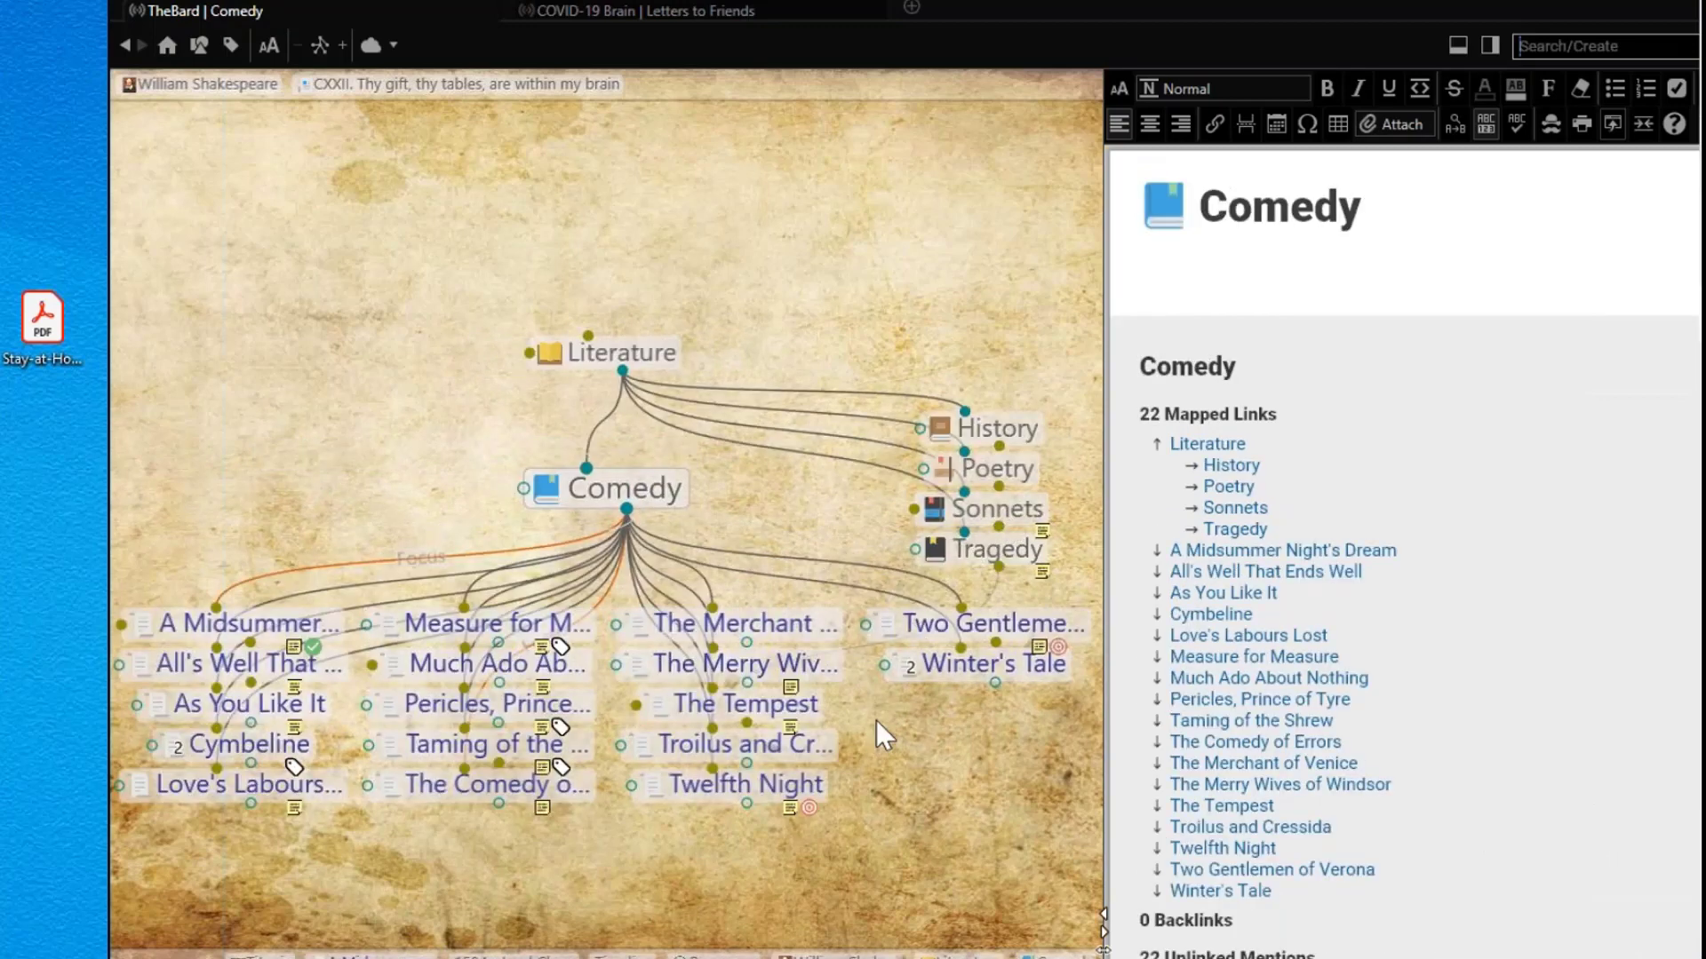
pyautogui.click(270, 616)
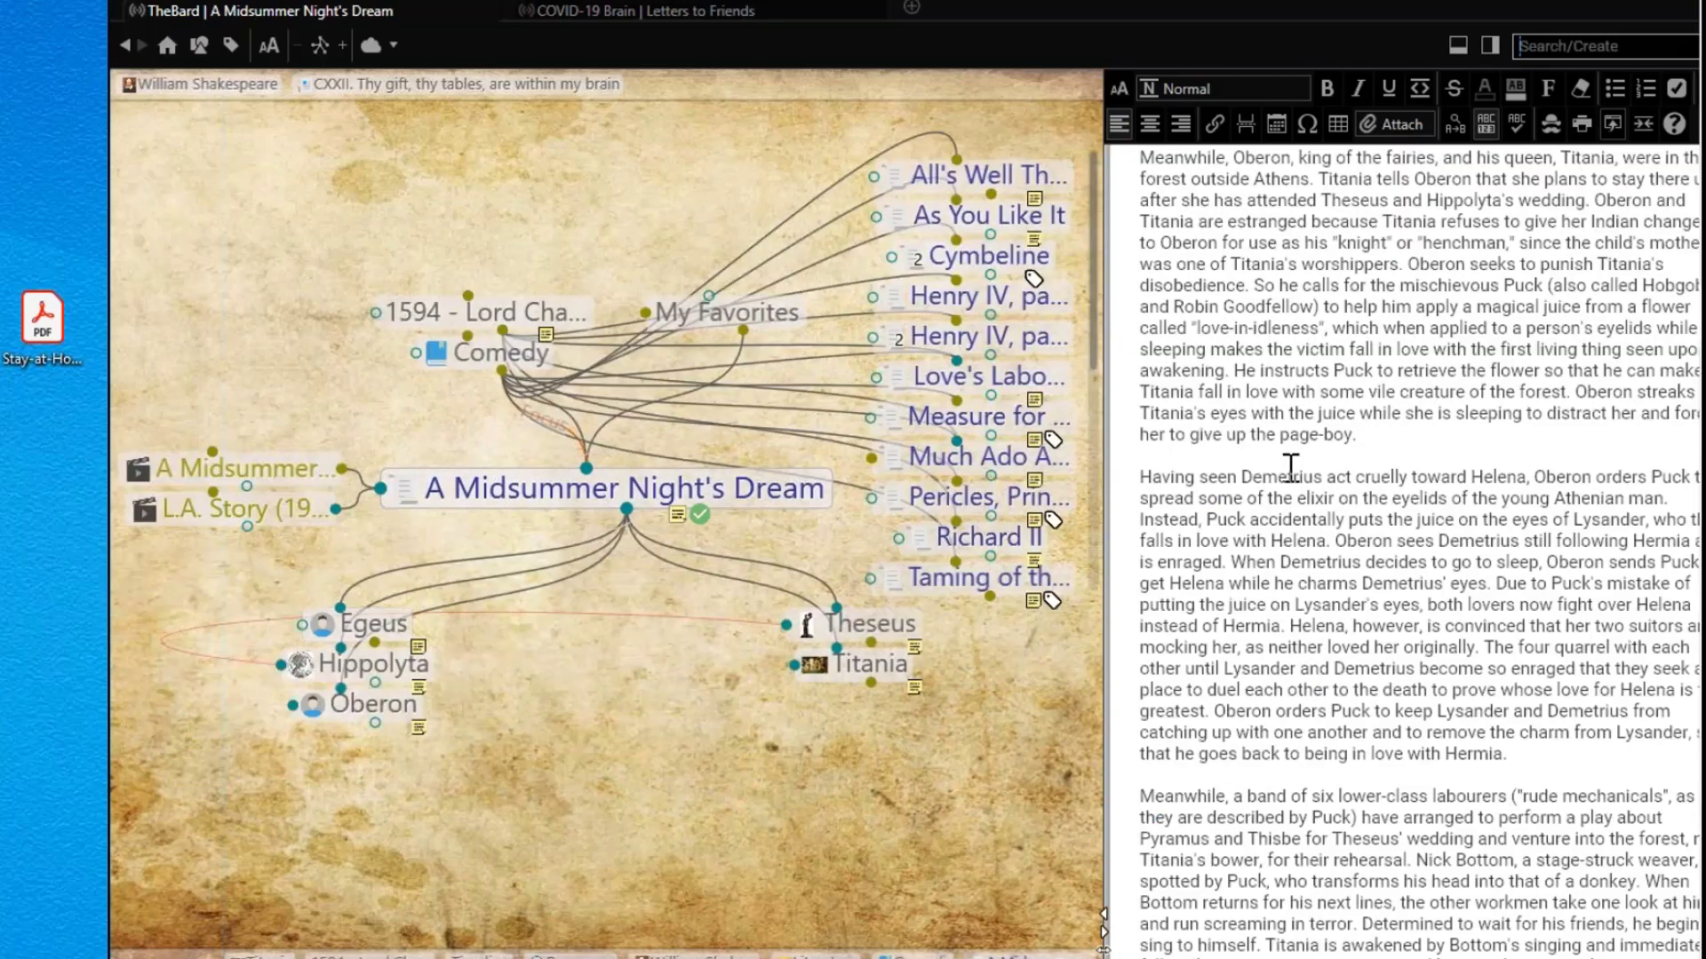
pyautogui.scroll(3, 1290, 464)
pyautogui.scroll(3, 1290, 464)
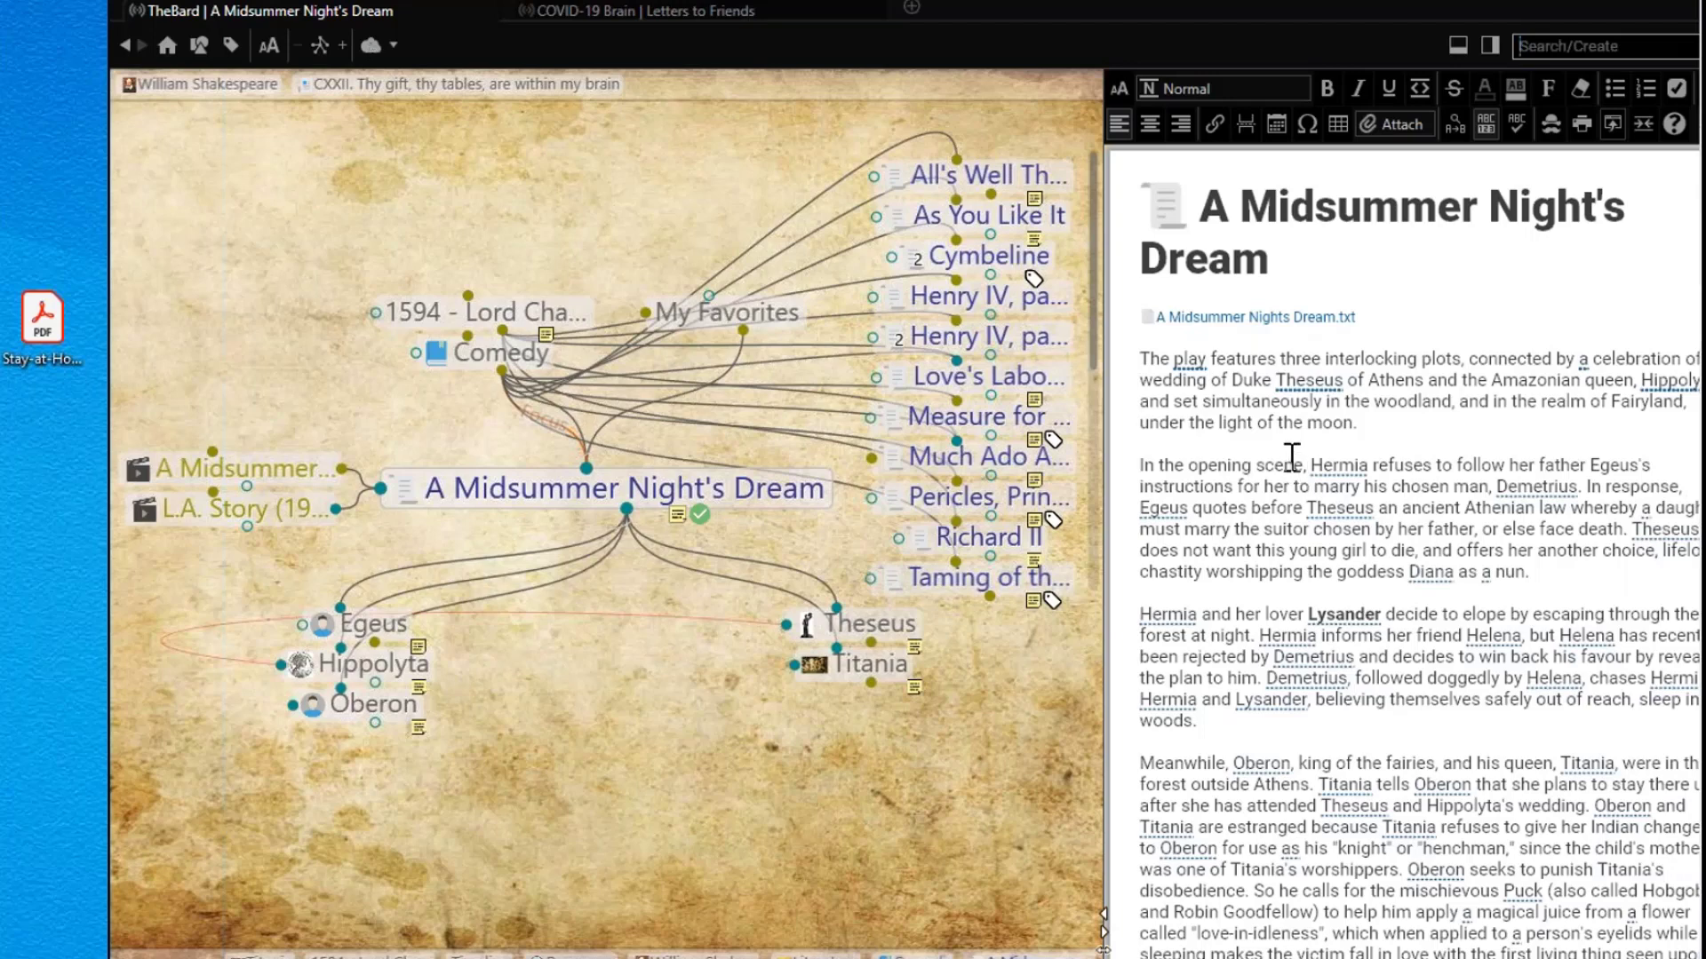
pyautogui.click(1302, 318)
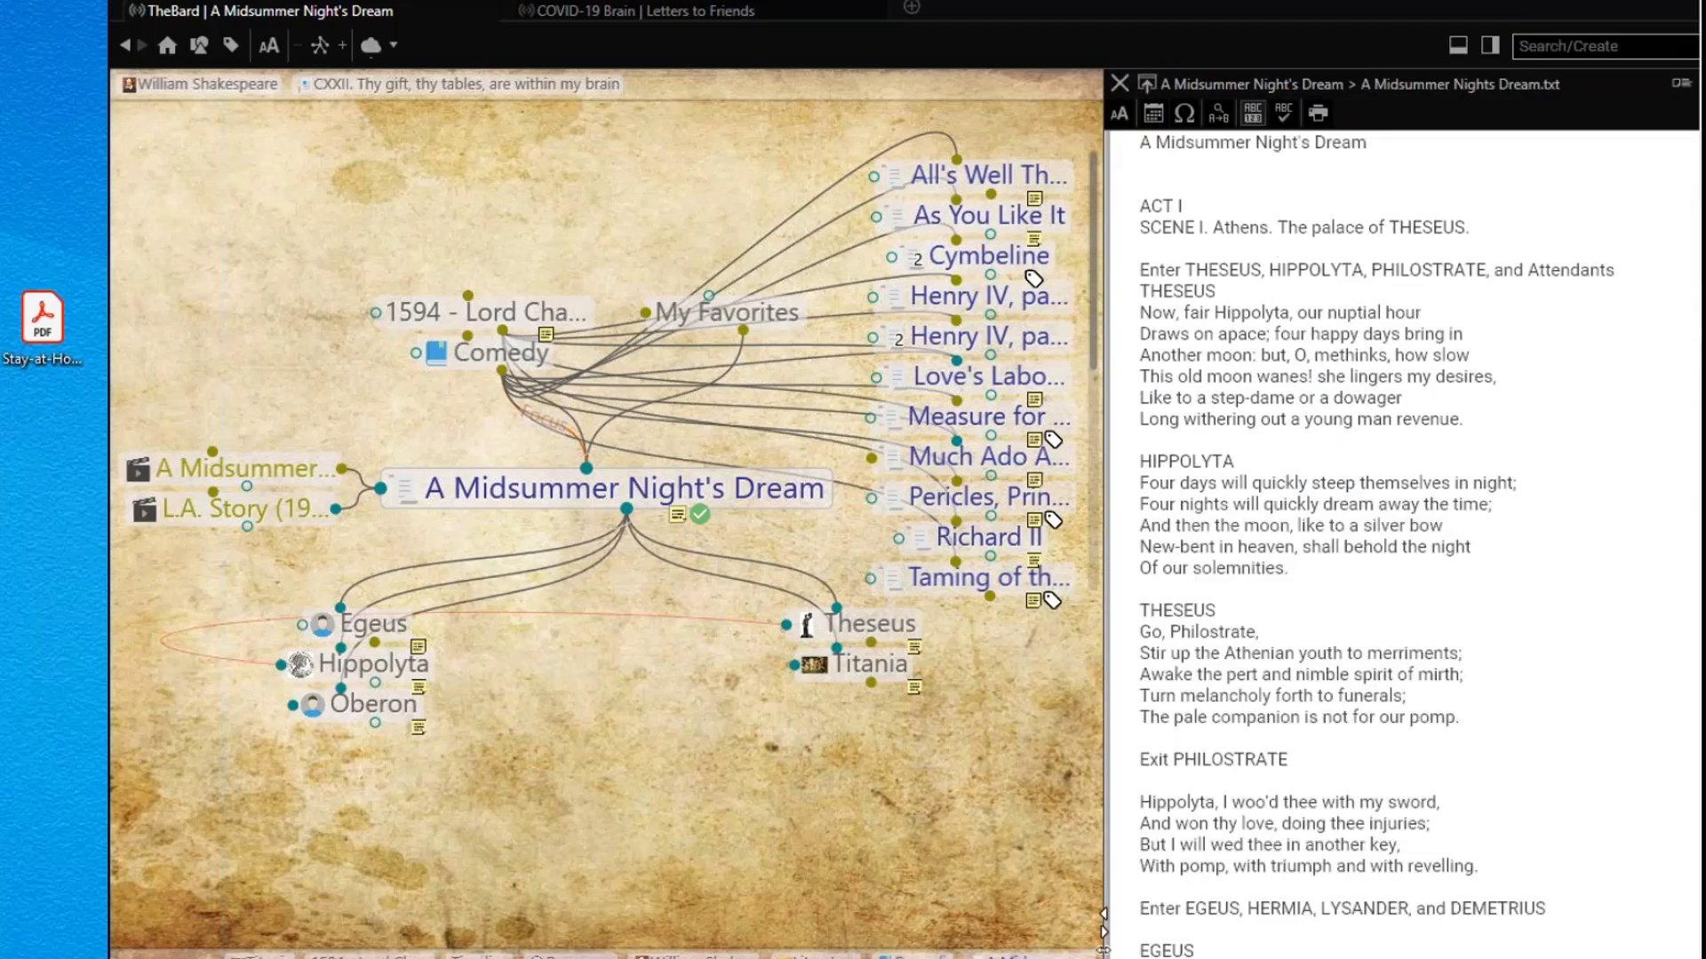
pyautogui.scroll(-5, 1404, 542)
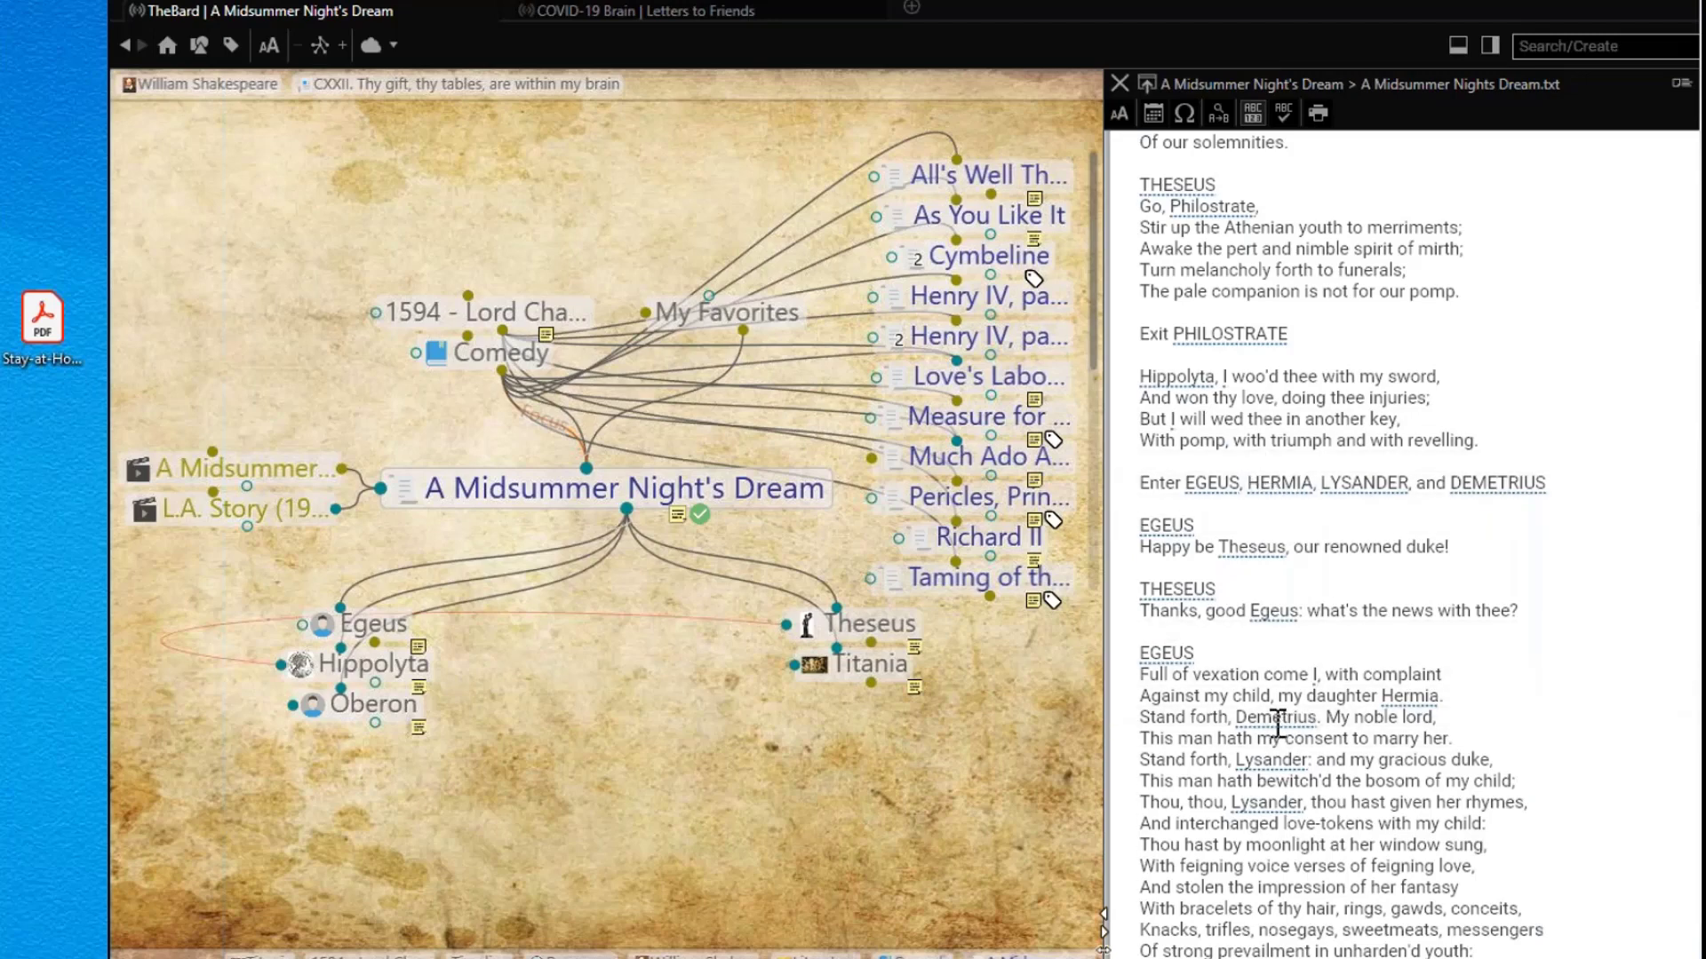
pyautogui.rightClick(1276, 722)
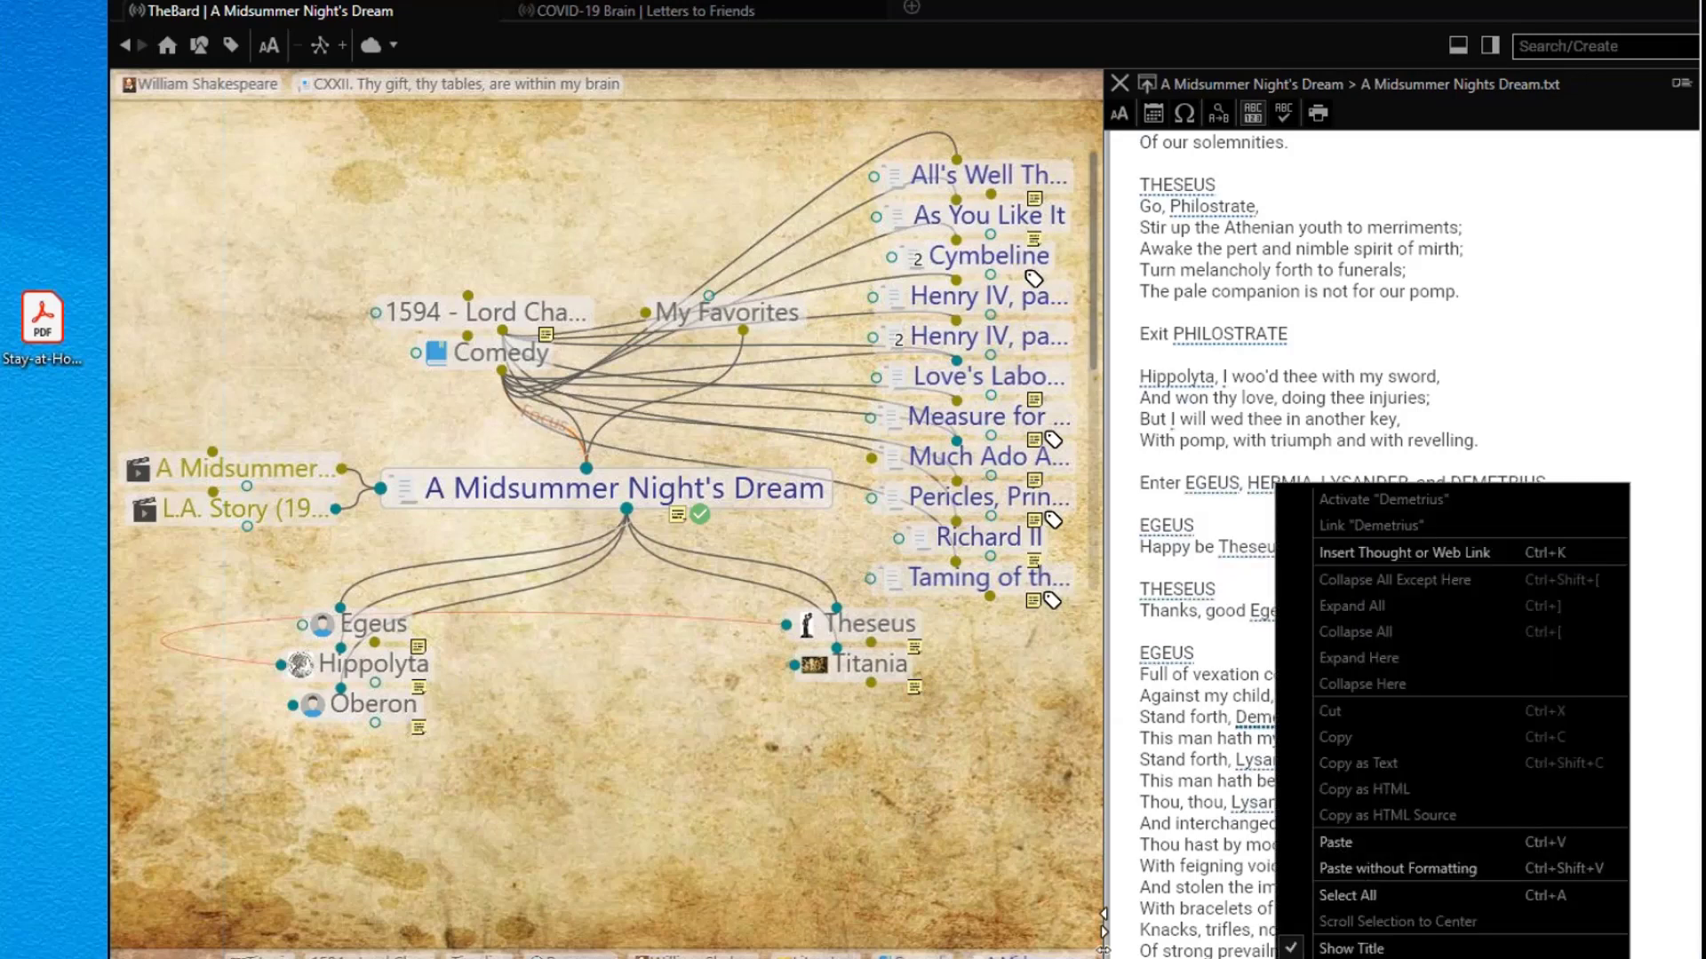
pyautogui.click(1248, 729)
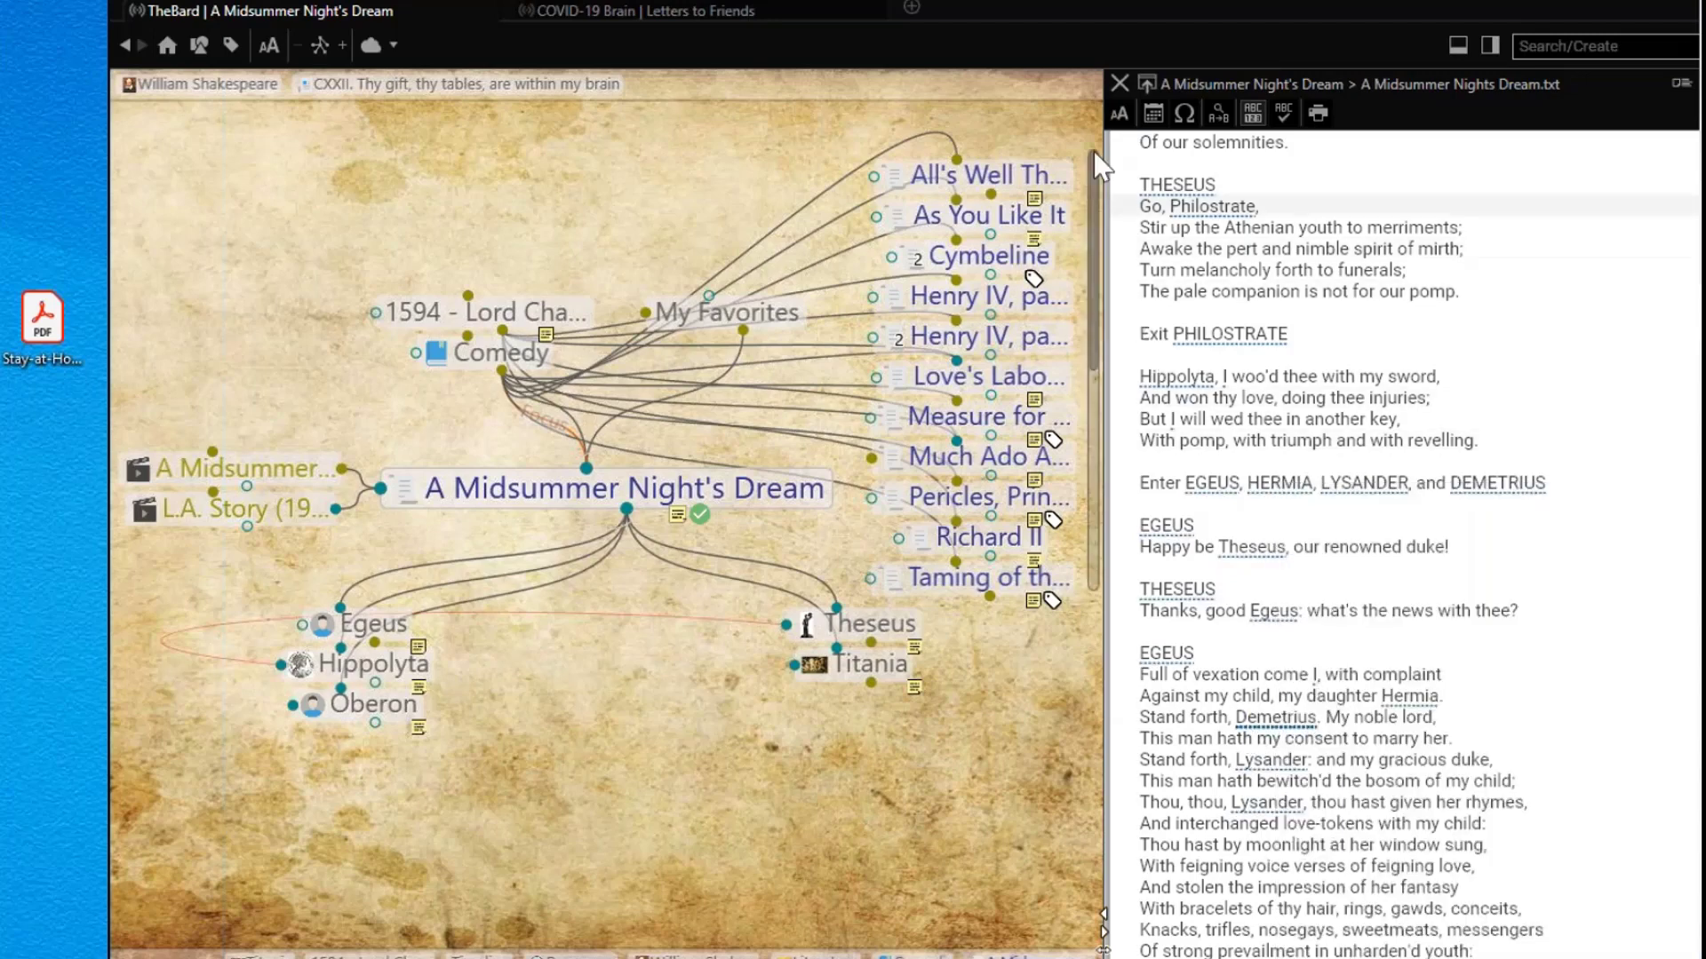
pyautogui.click(1127, 87)
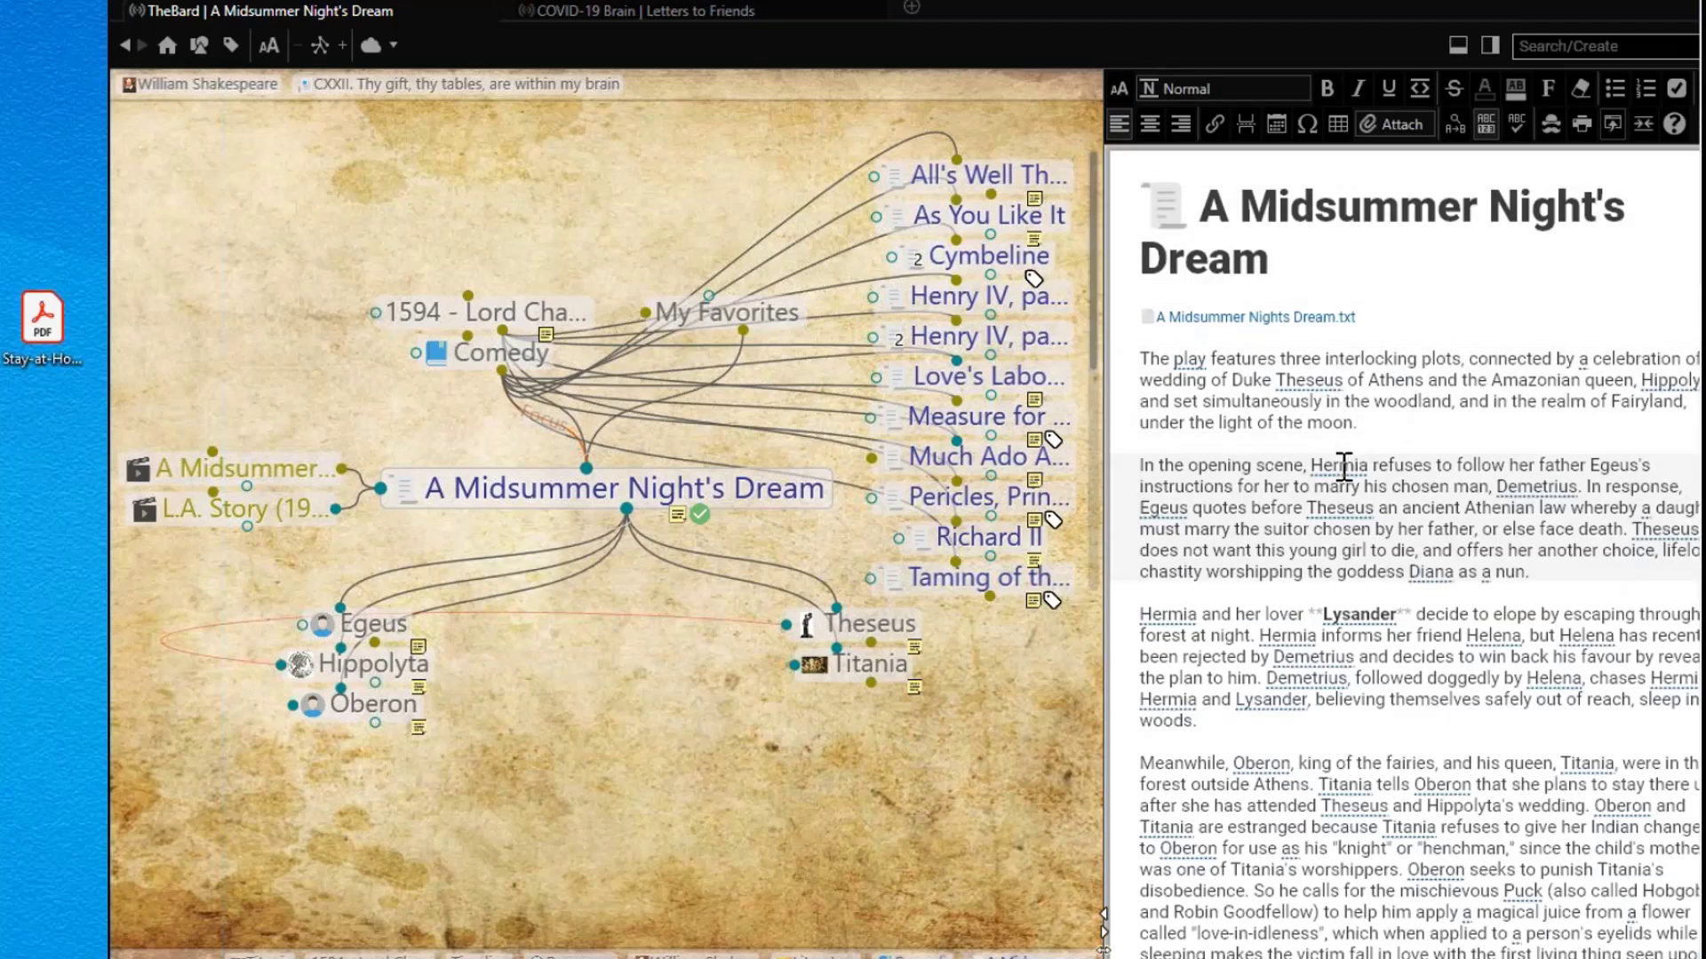
# Step: Activate Demetrius from its note mention, then browse Hermia, Helena and Demetrius, ending on Lysander
pyautogui.rightClick(1524, 488)
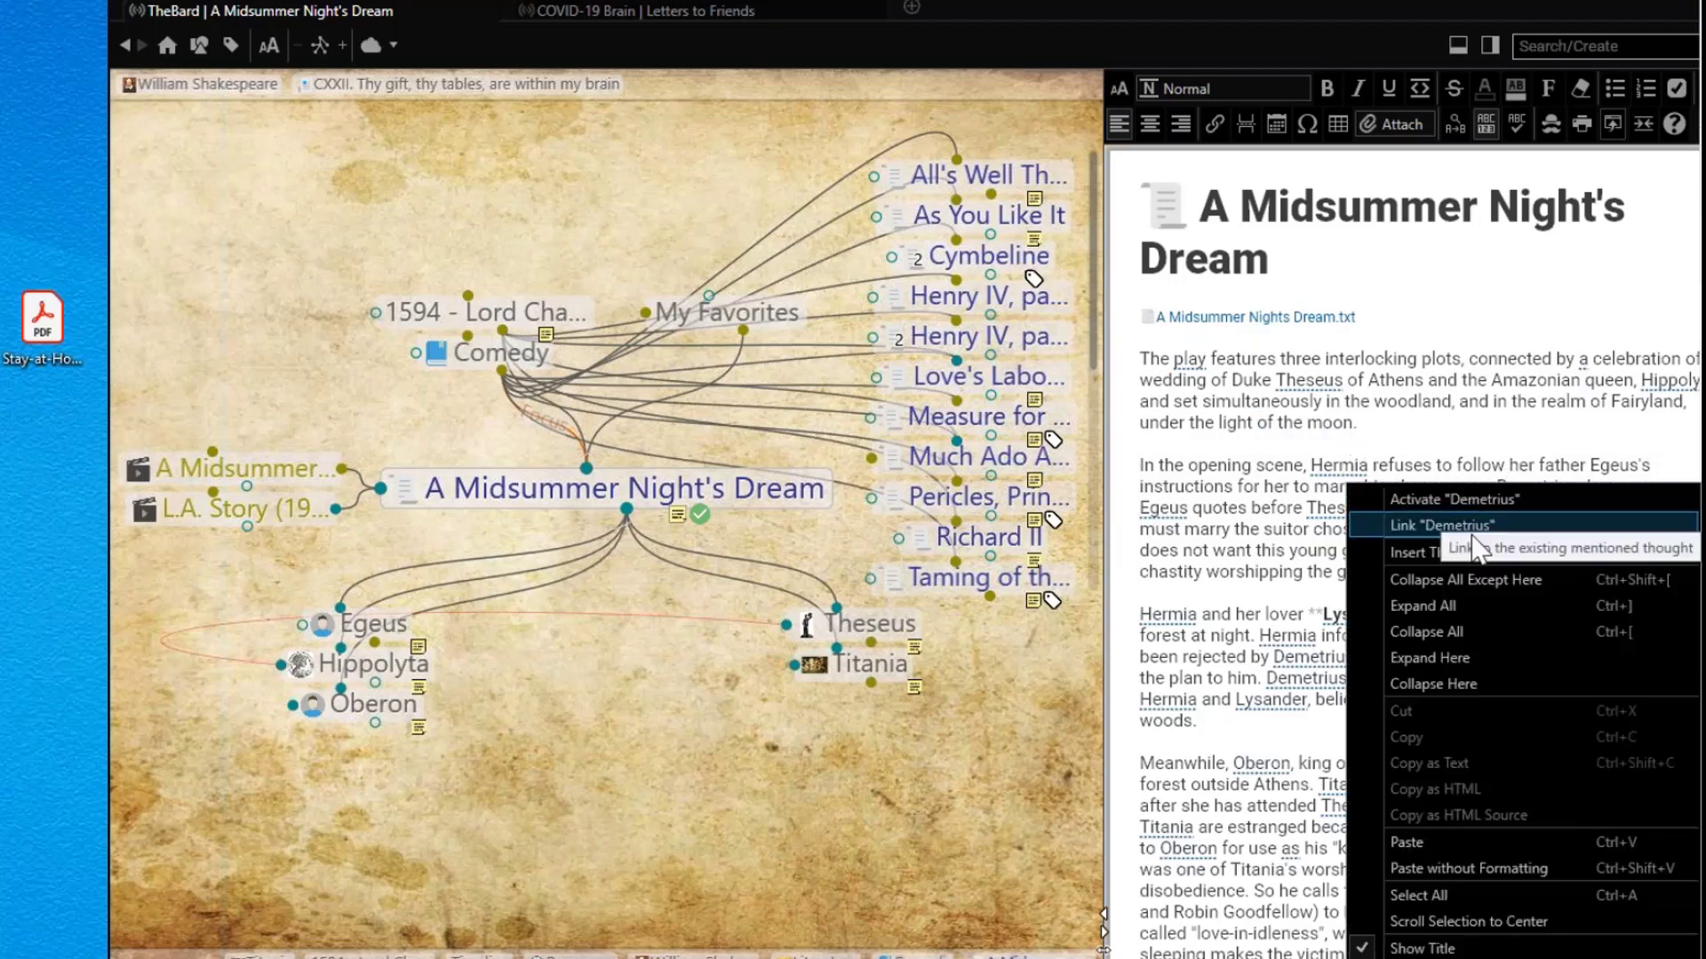
pyautogui.click(1467, 501)
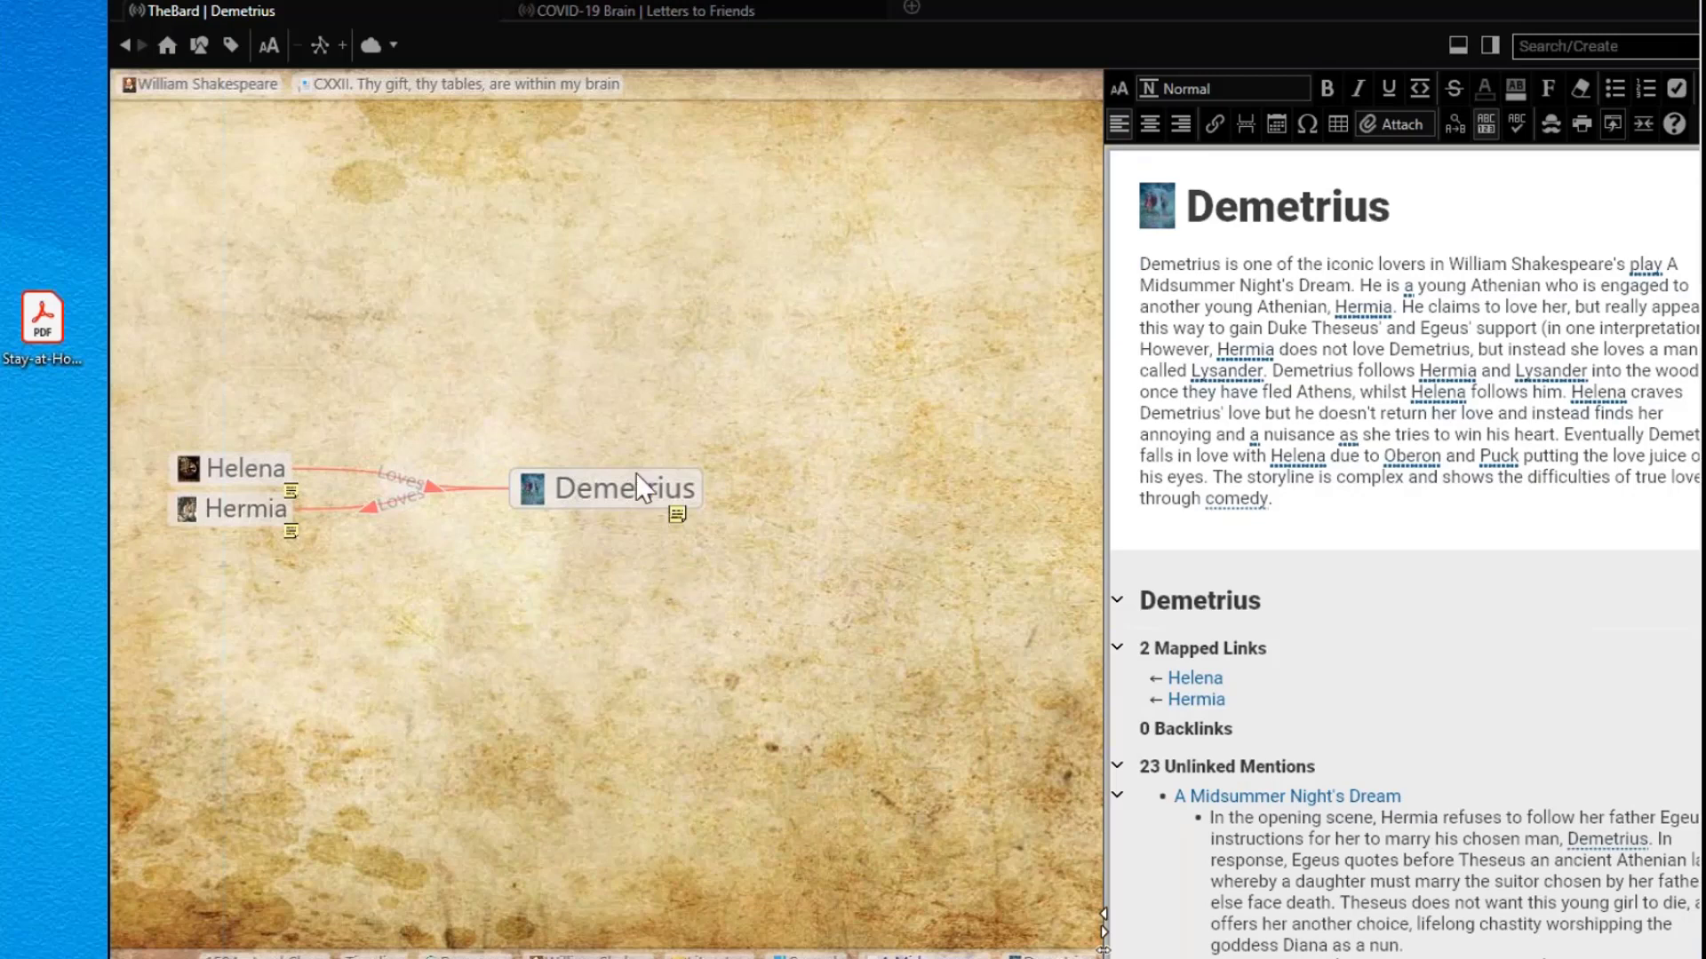
pyautogui.click(236, 508)
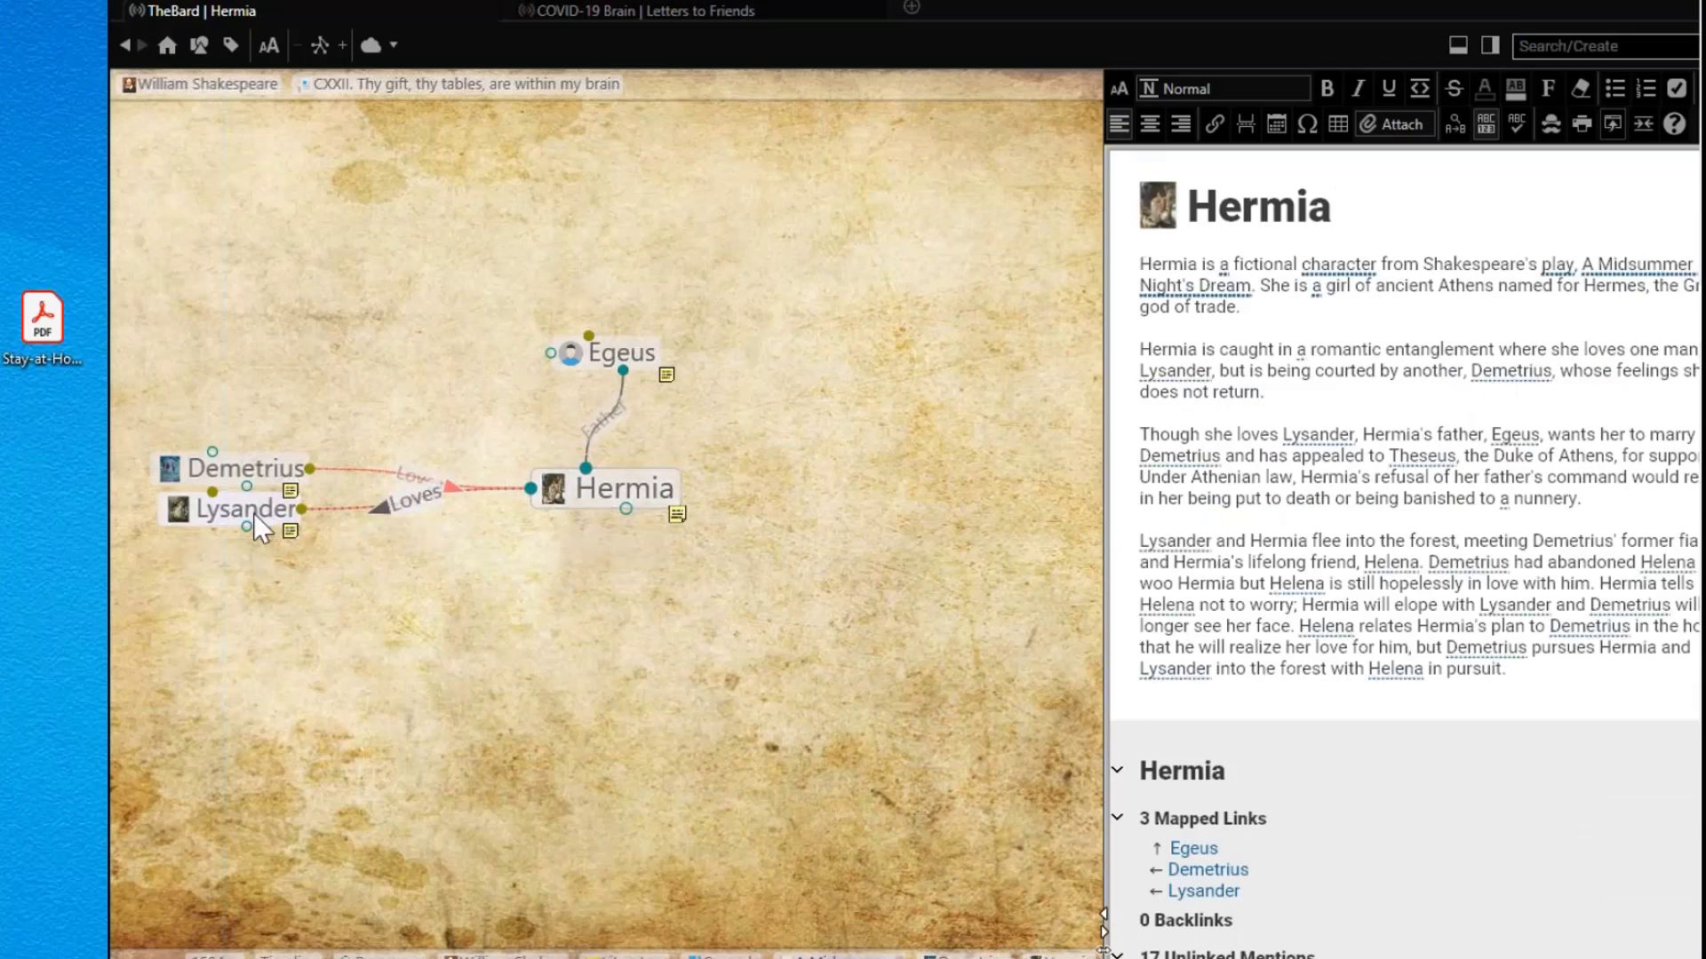
pyautogui.click(255, 517)
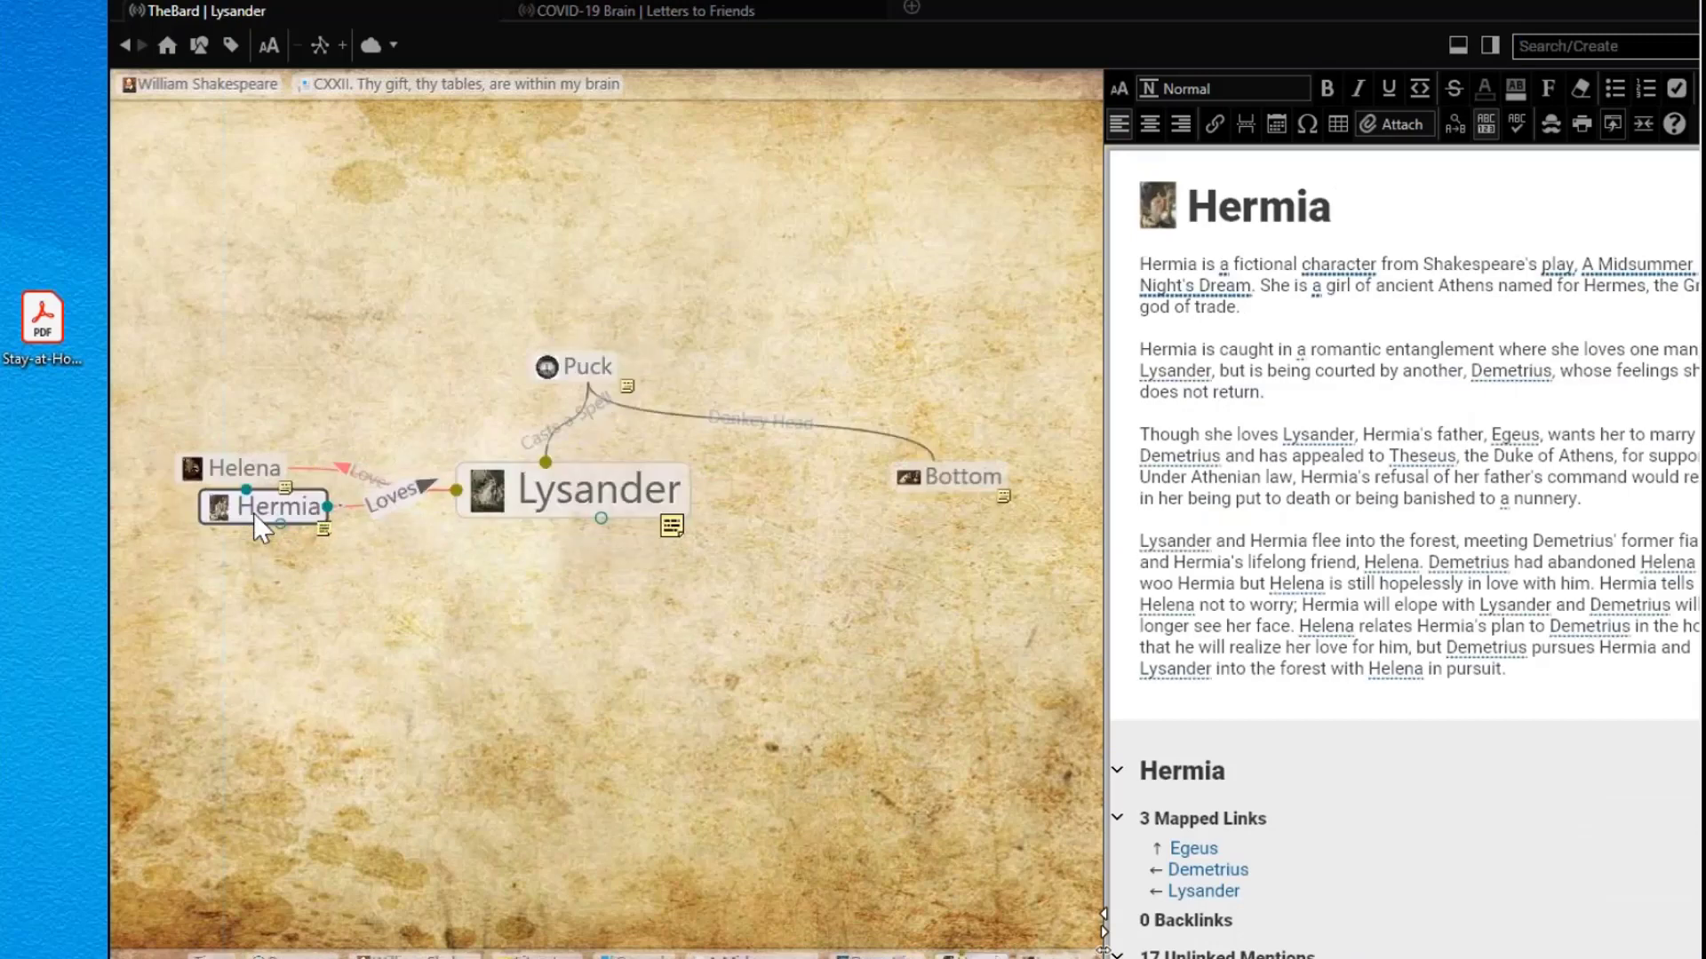
pyautogui.click(259, 469)
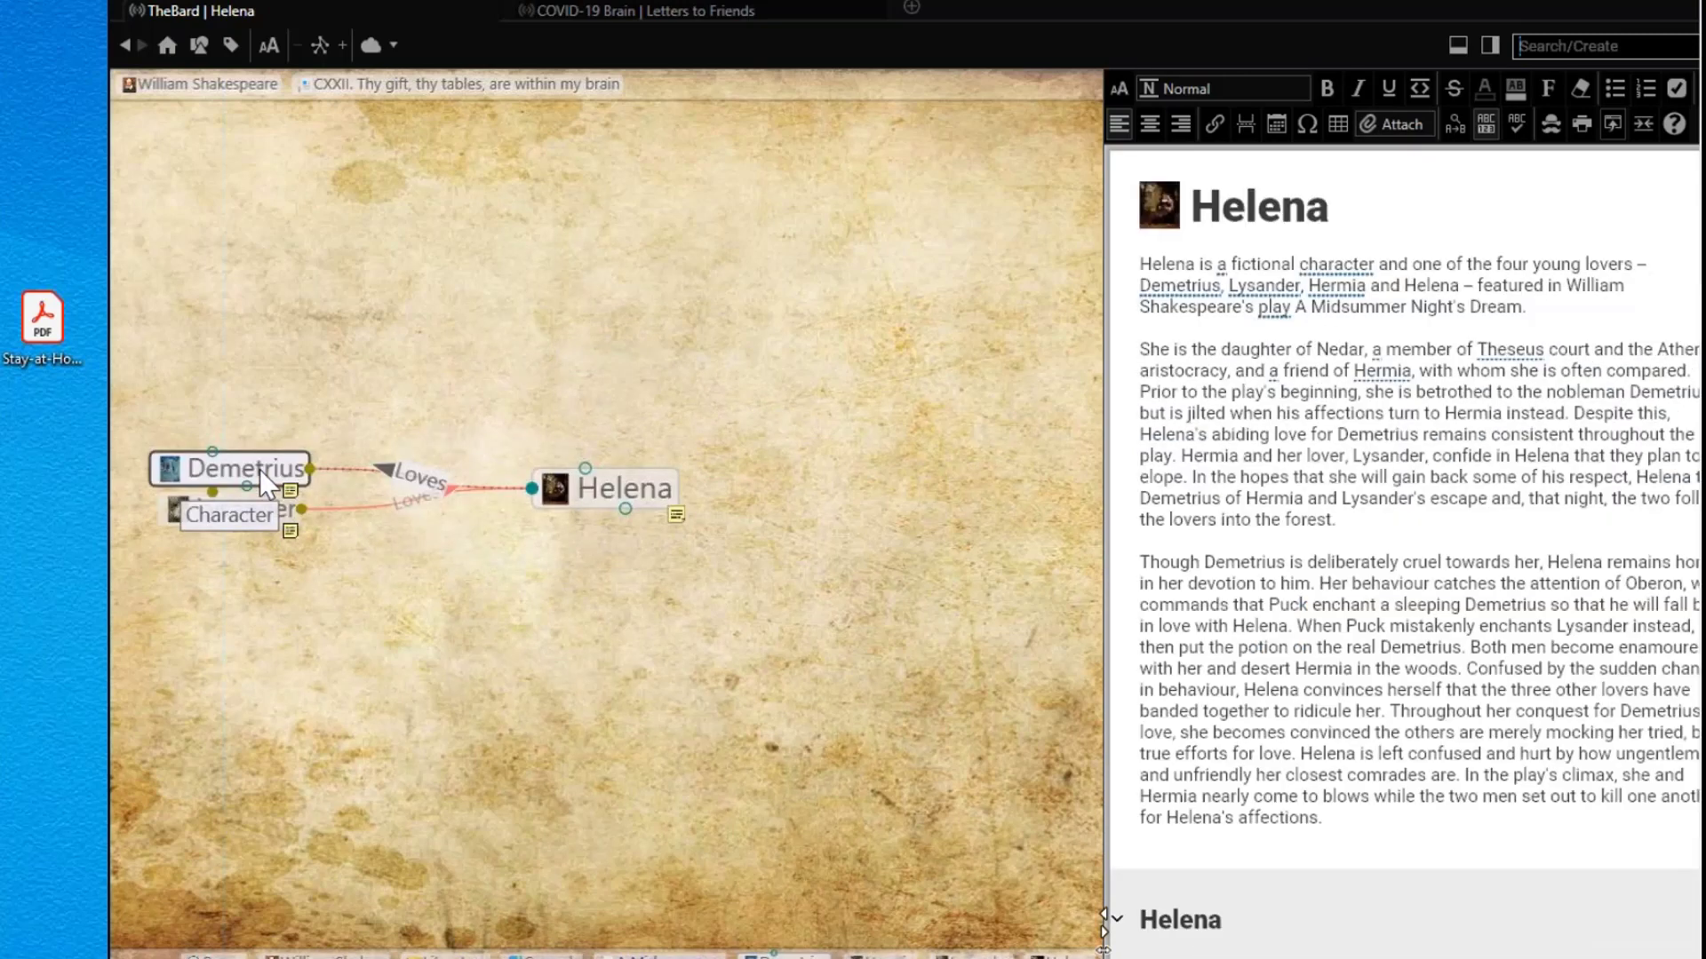
pyautogui.click(260, 469)
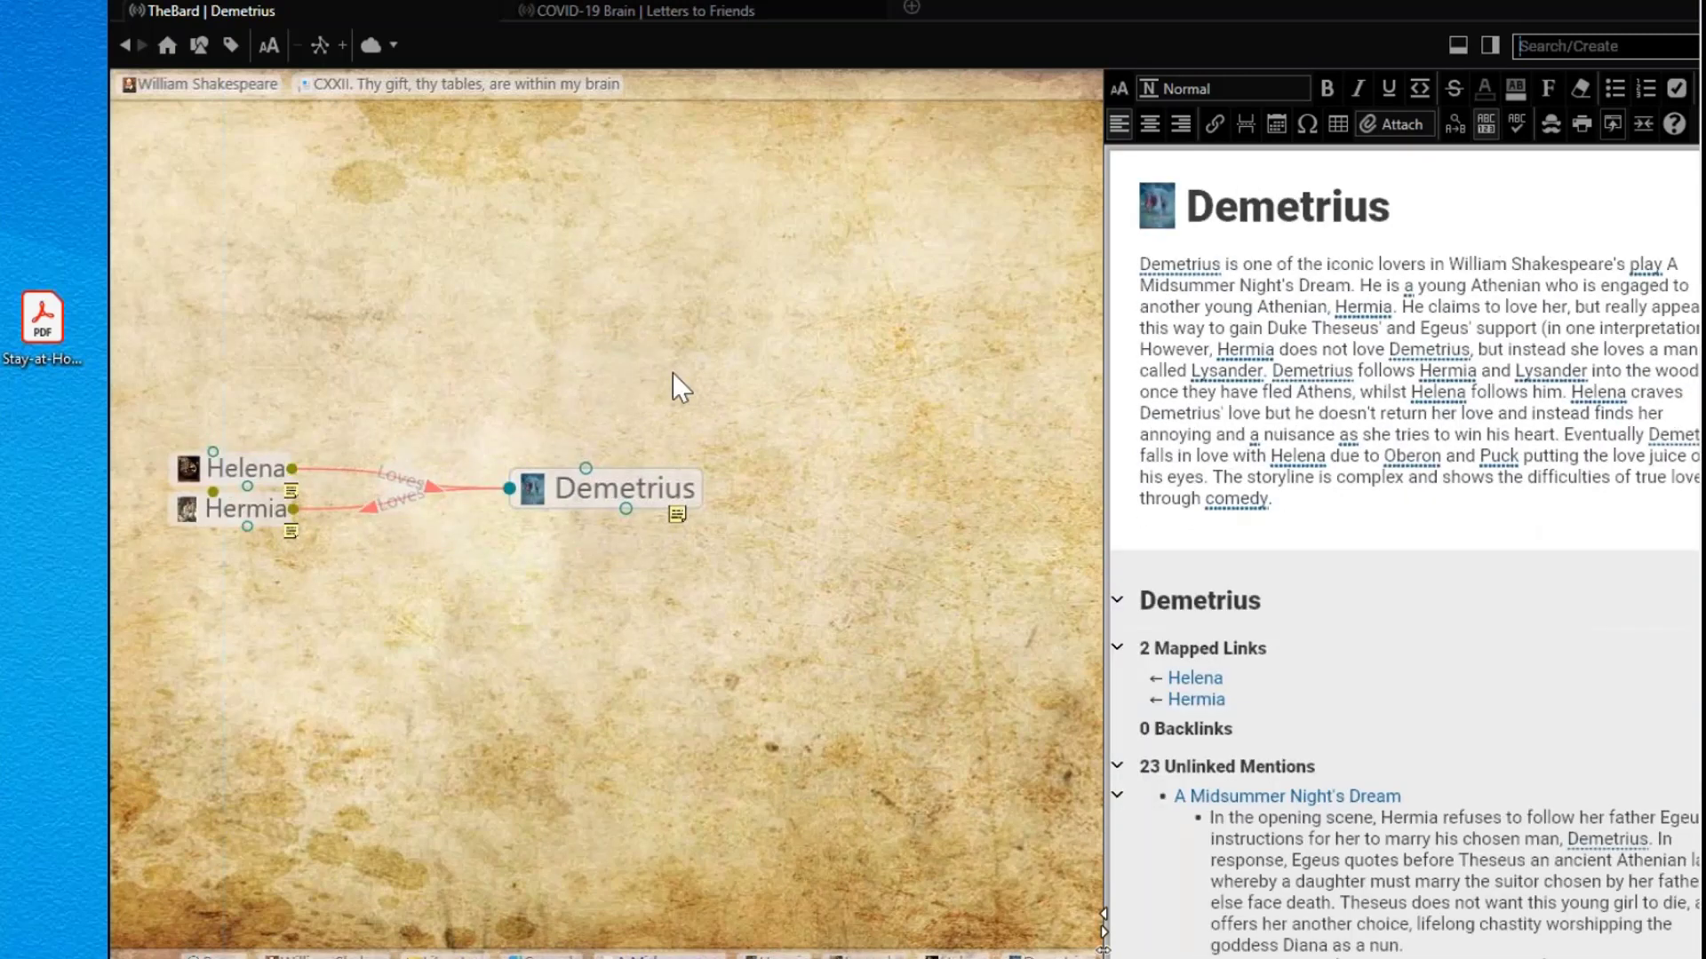
pyautogui.click(242, 472)
pyautogui.click(235, 518)
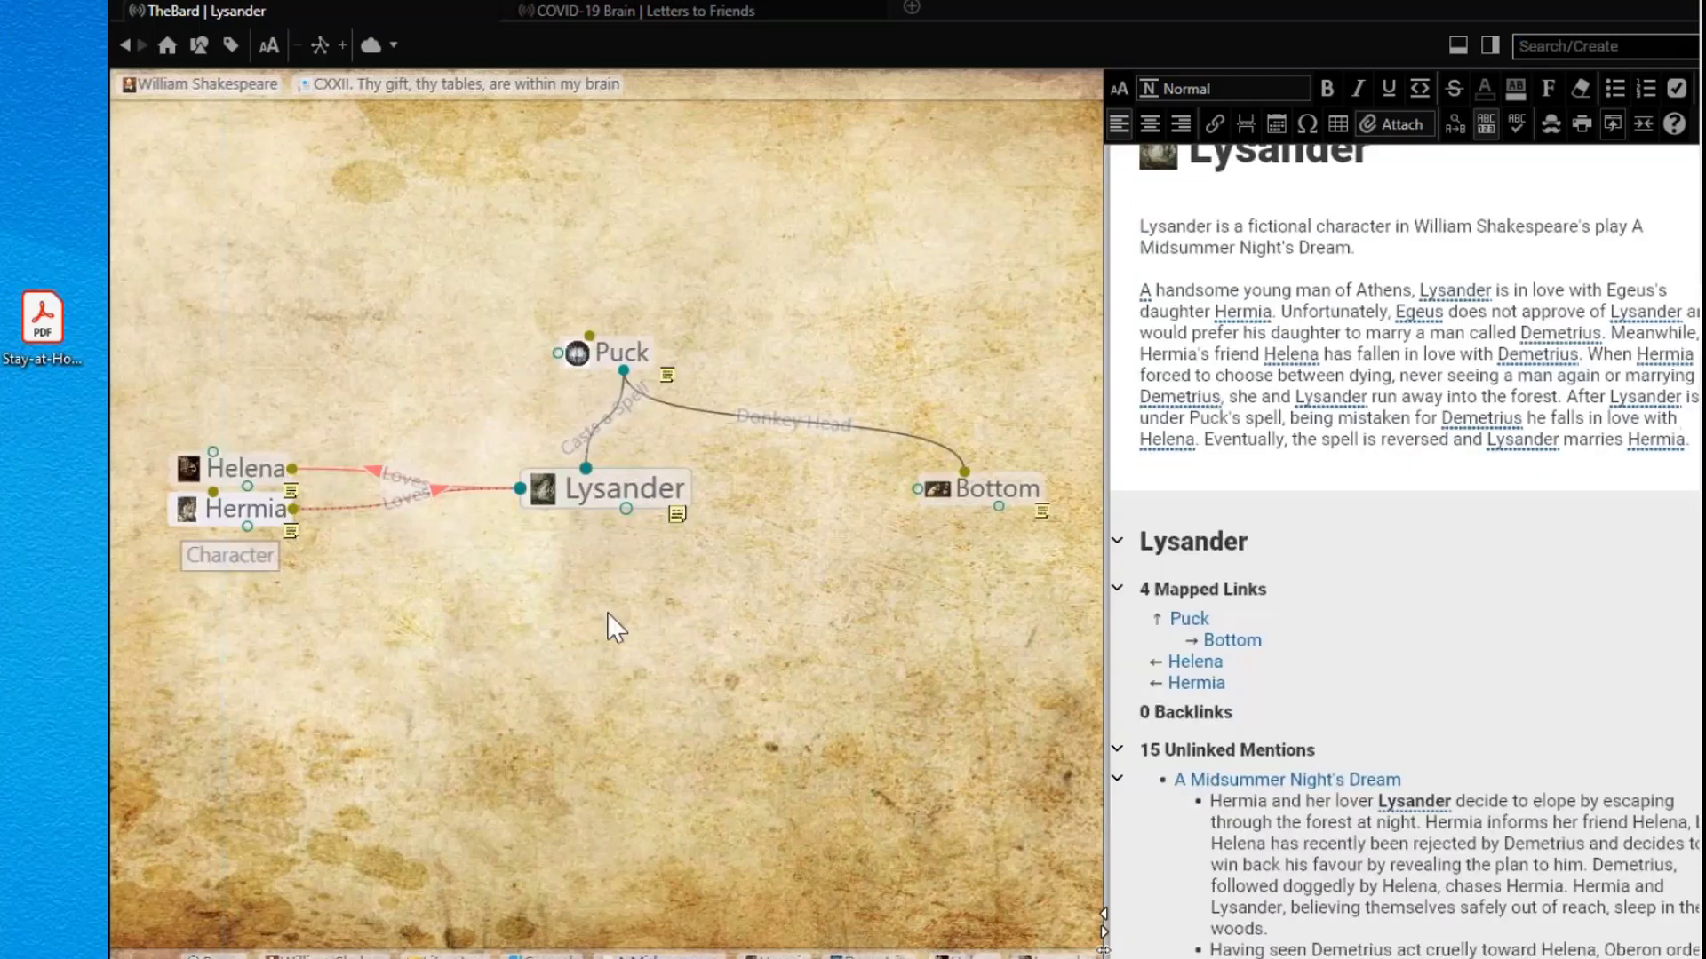
# Step: Add the italic quote 'Or else misgraffed in respect of years' above Lysander's note text
pyautogui.scroll(2, 1398, 517)
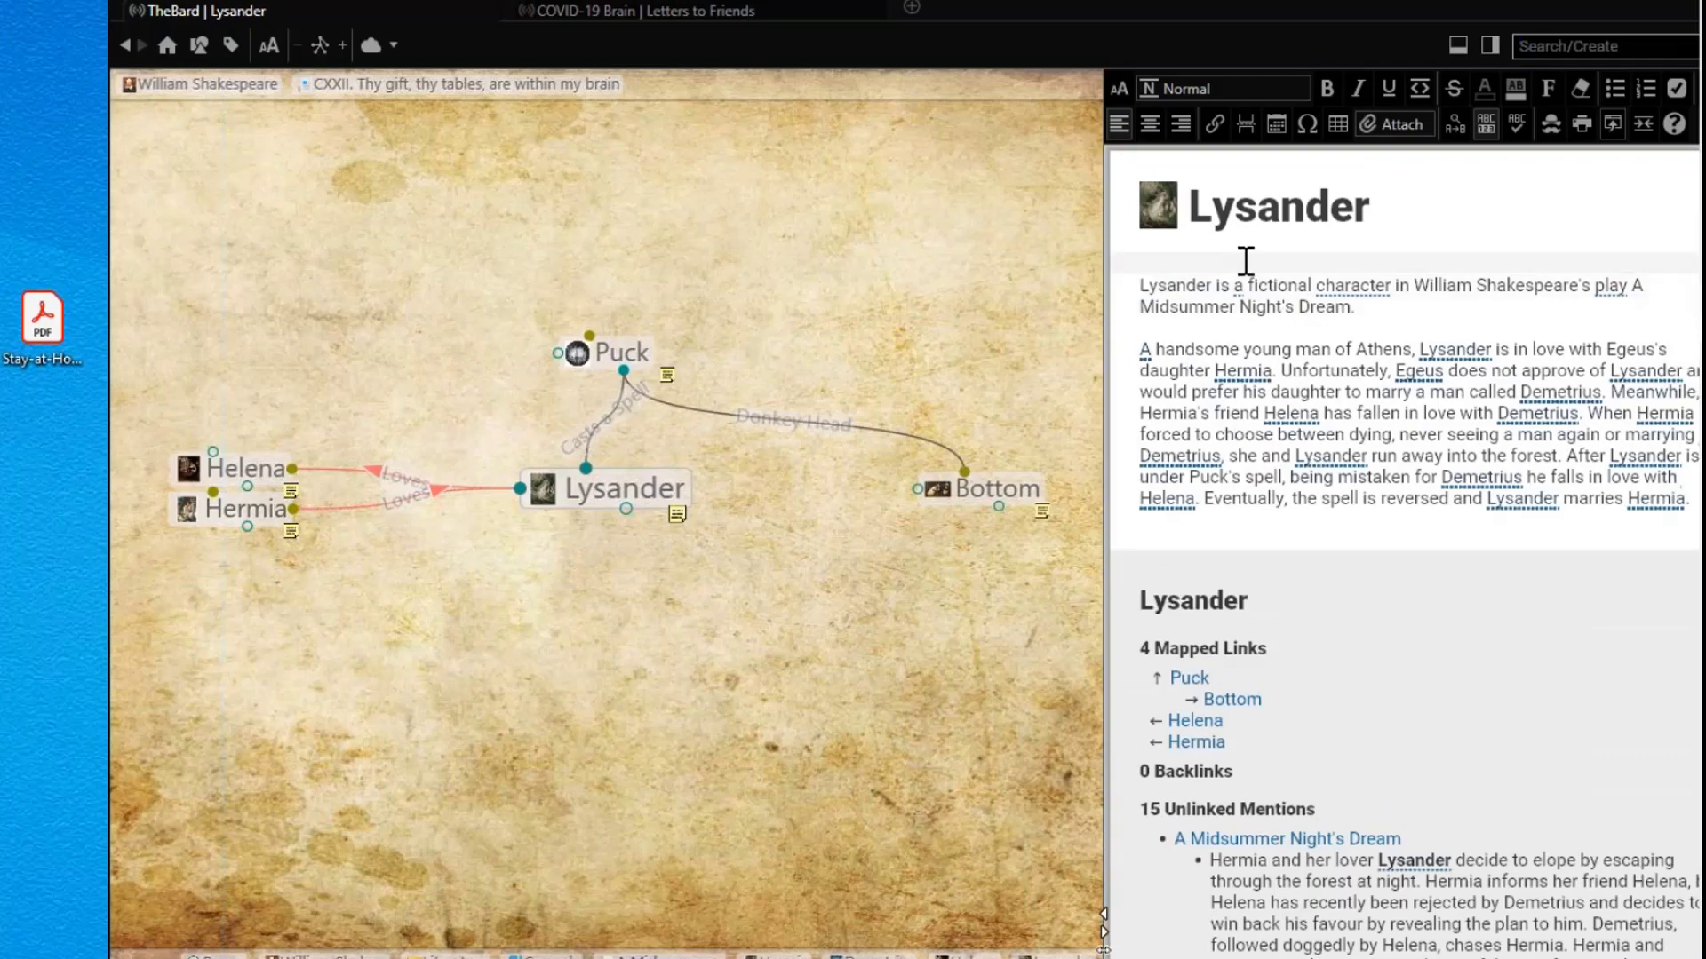
pyautogui.press('Return')
pyautogui.press('Return')
pyautogui.press('Return')
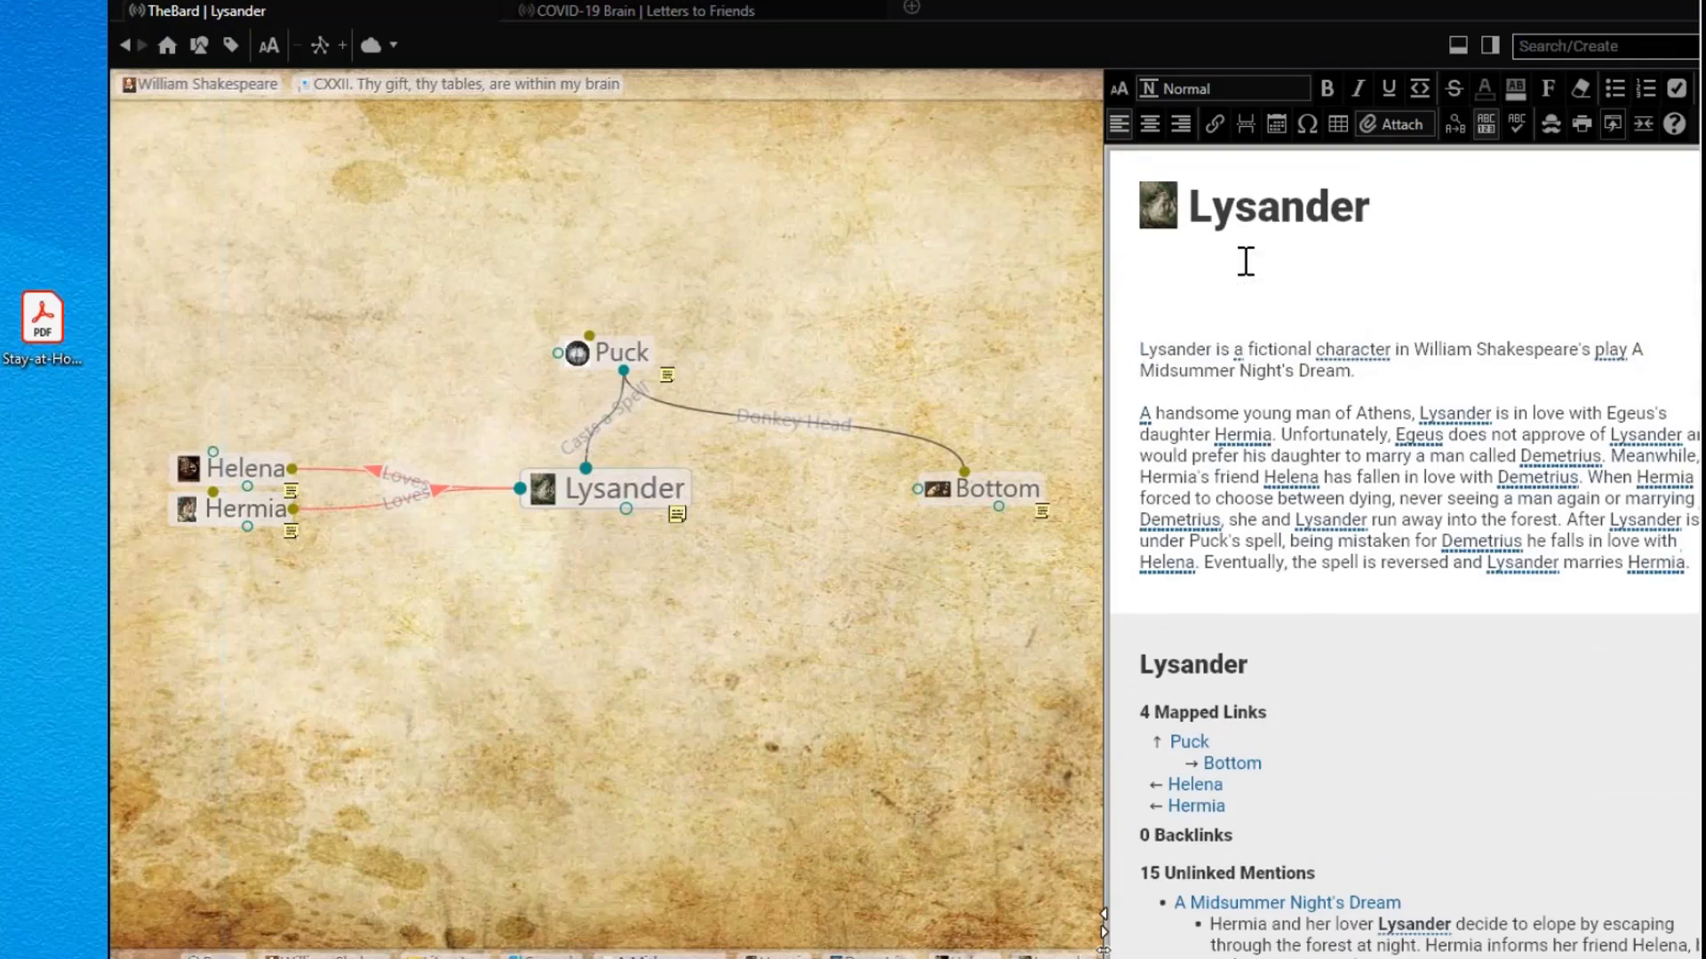
pyautogui.press('Up')
pyautogui.press('Up')
pyautogui.press('Up')
pyautogui.write('*Or else mis')
pyautogui.write('graffed in respect o')
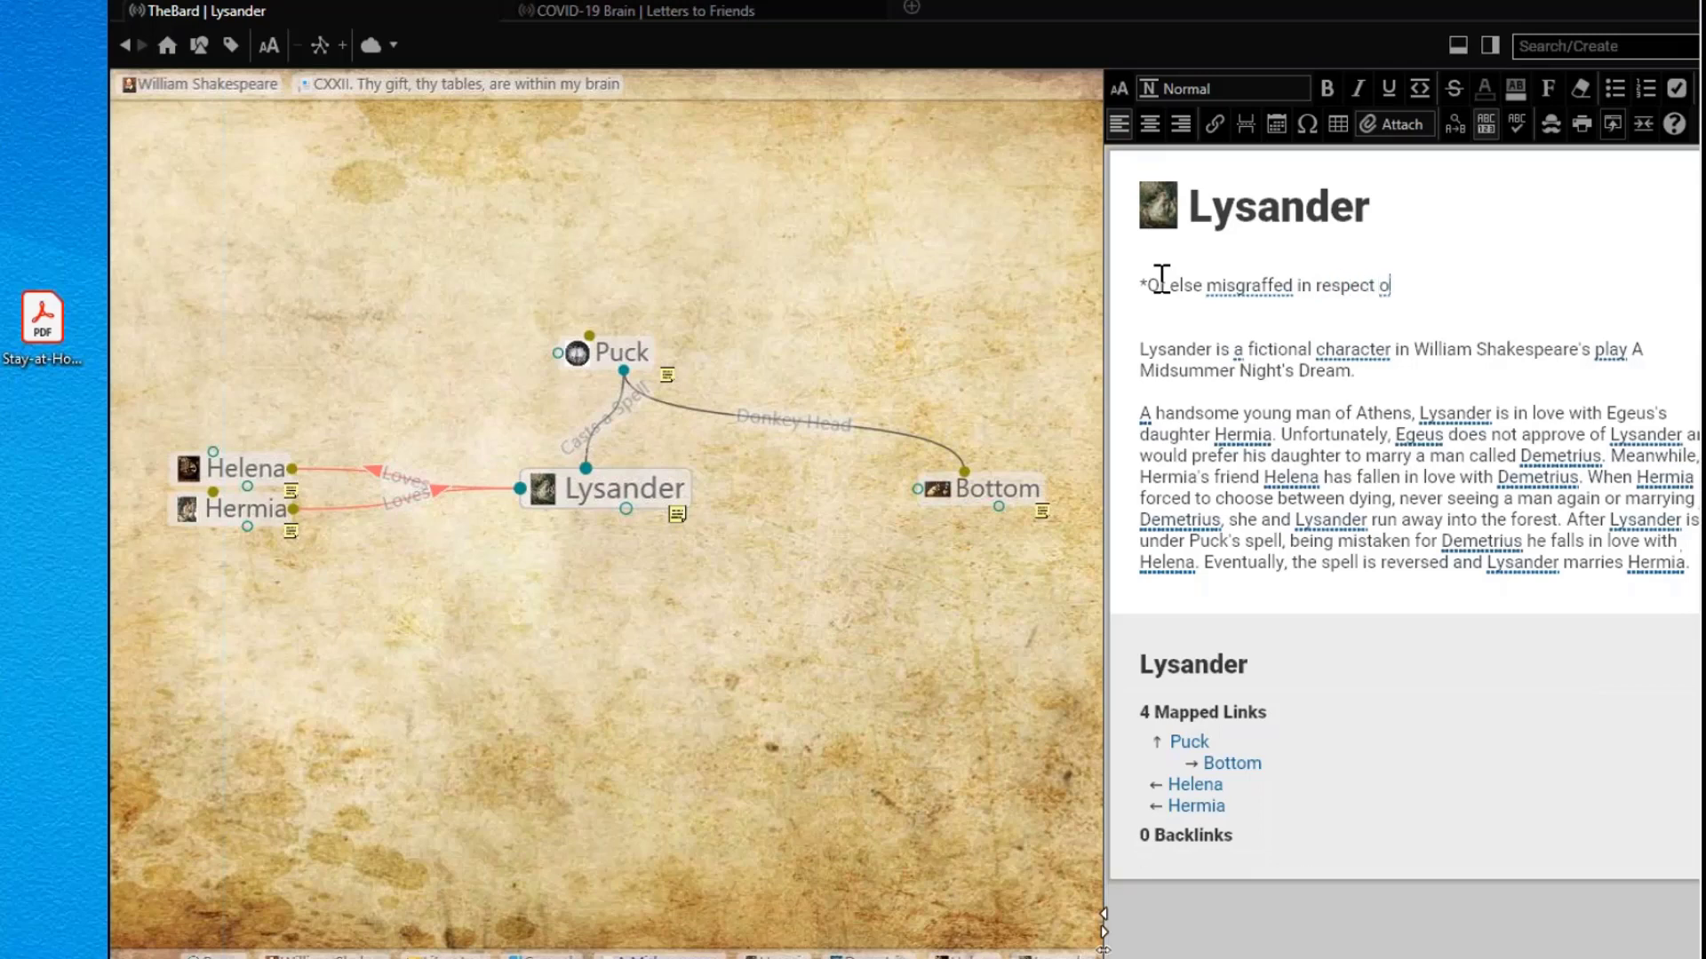
pyautogui.write('f years')
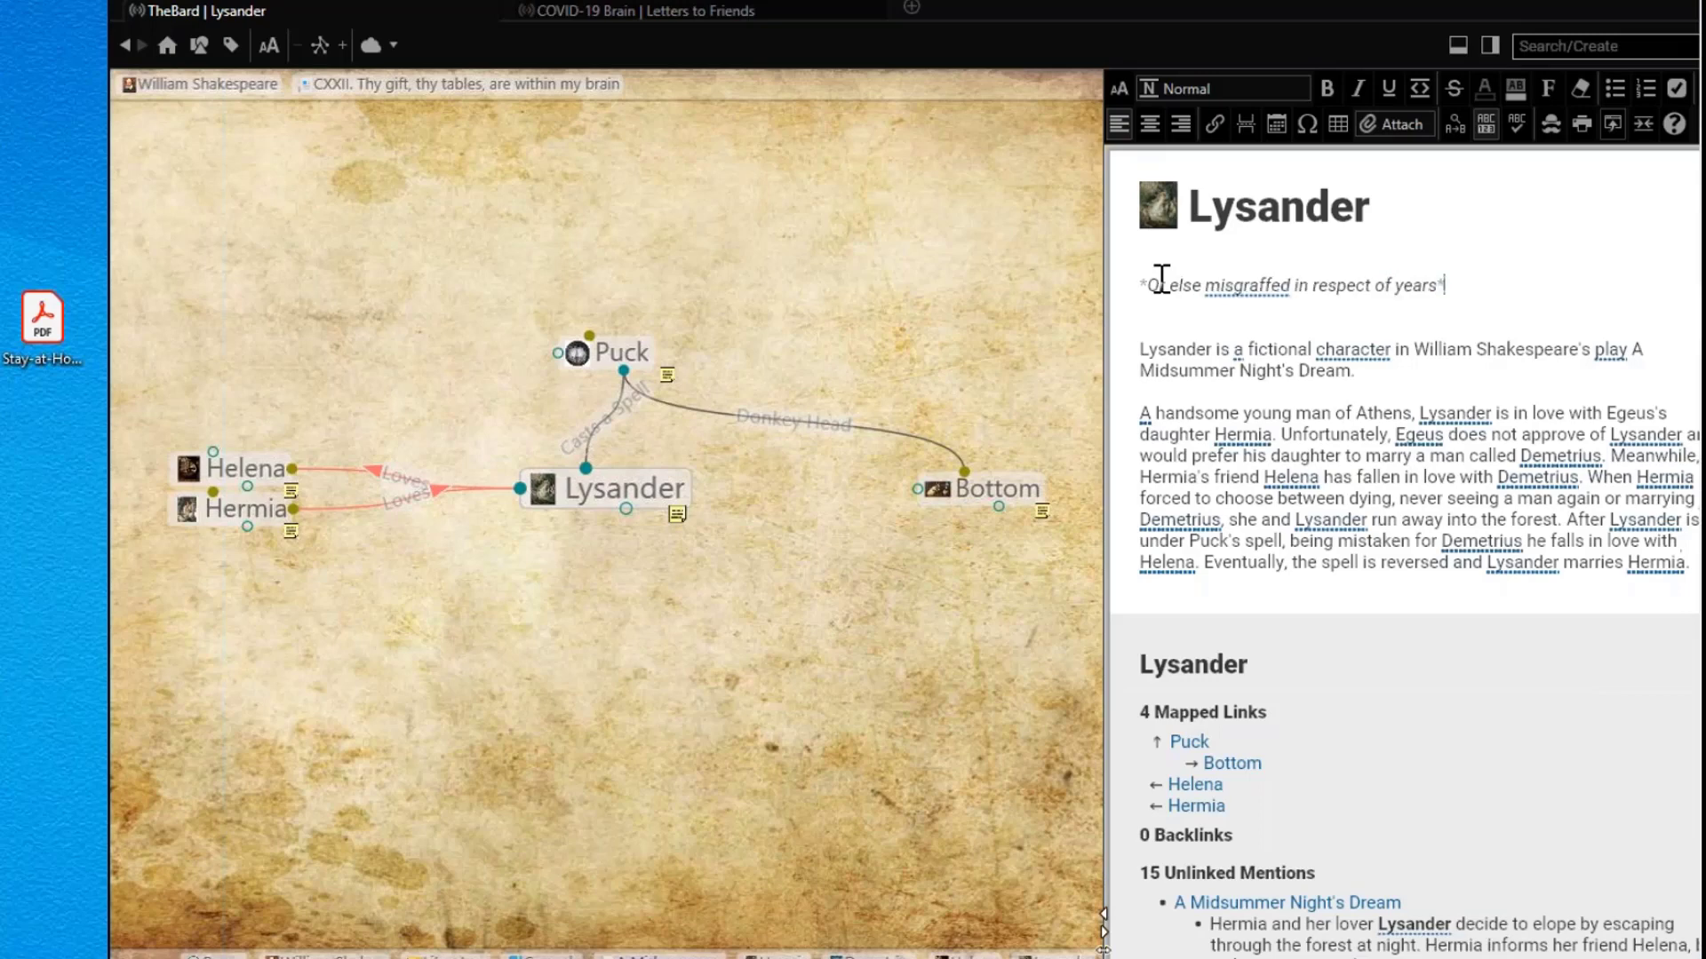
pyautogui.write('*')
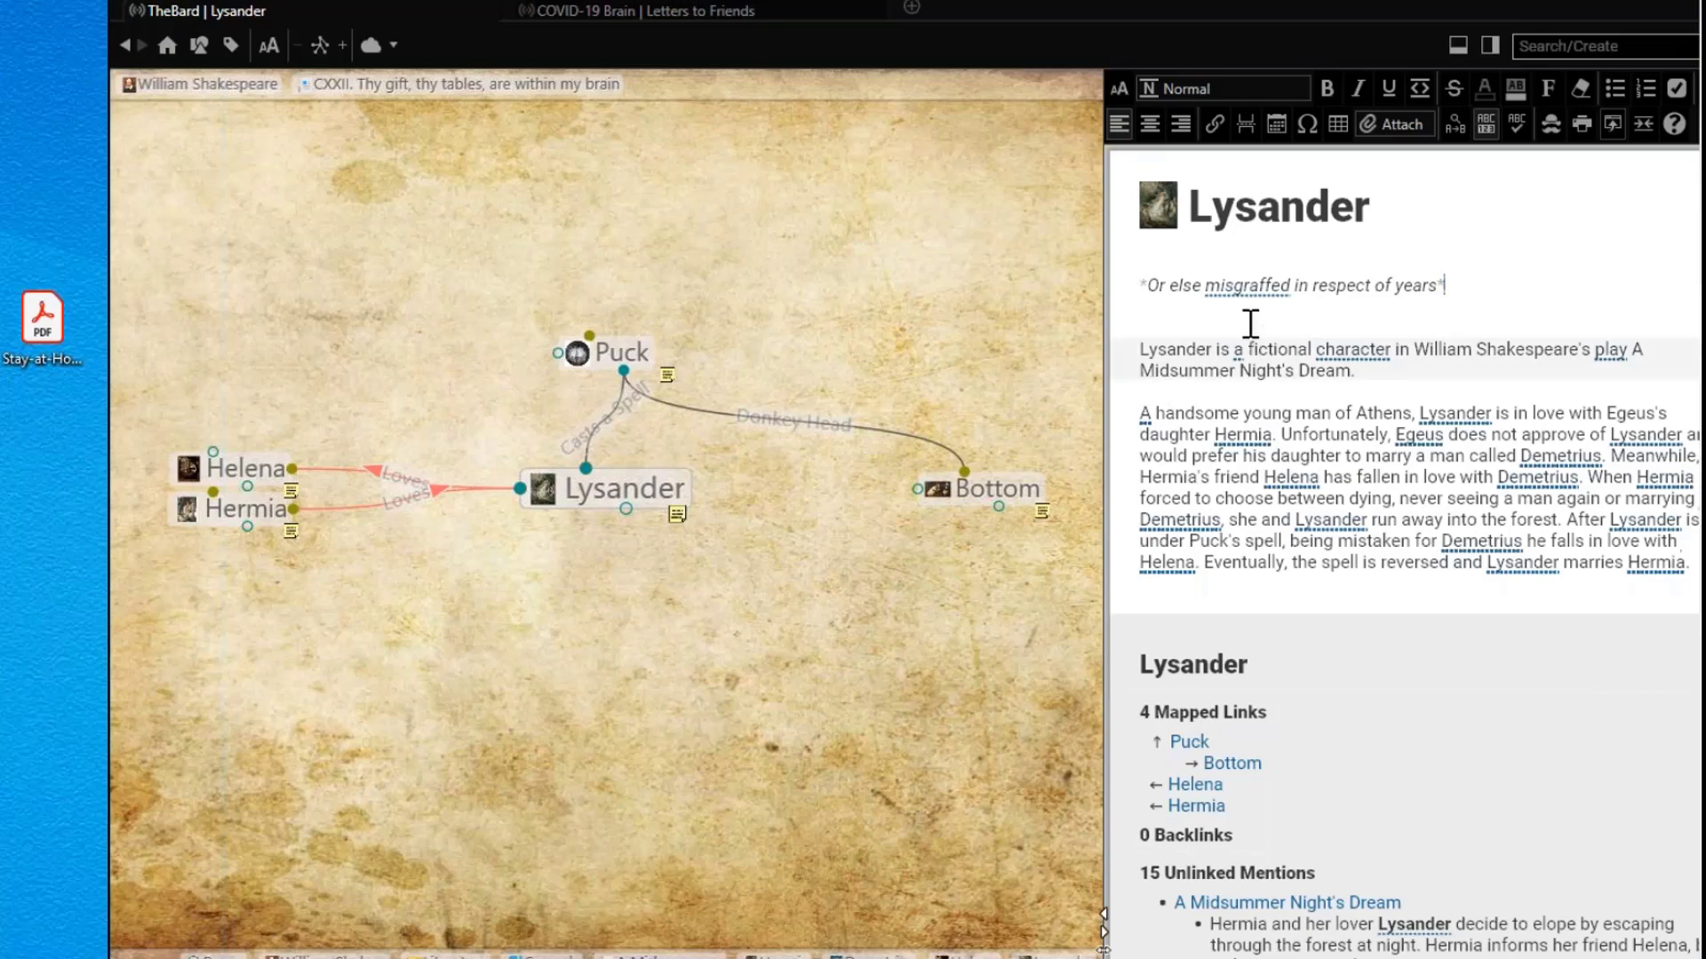
# Step: Link the word misgraffed to the existing MISGRAFFED thought and jump to it
pyautogui.click(1251, 286)
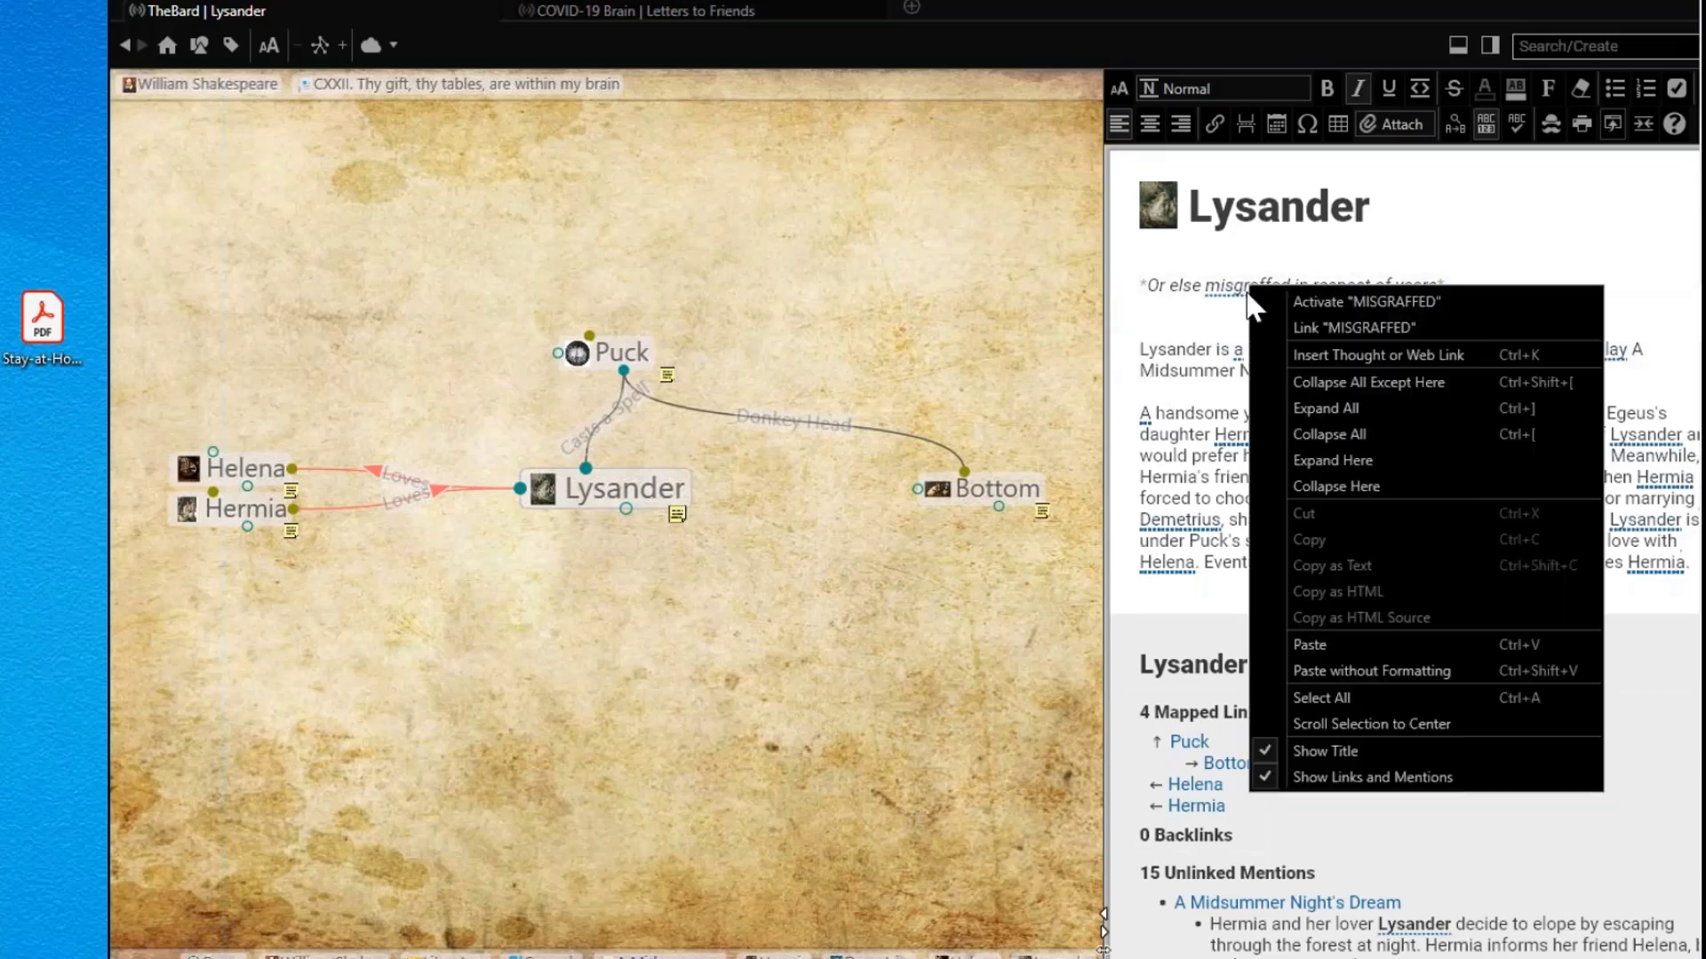
pyautogui.click(1310, 327)
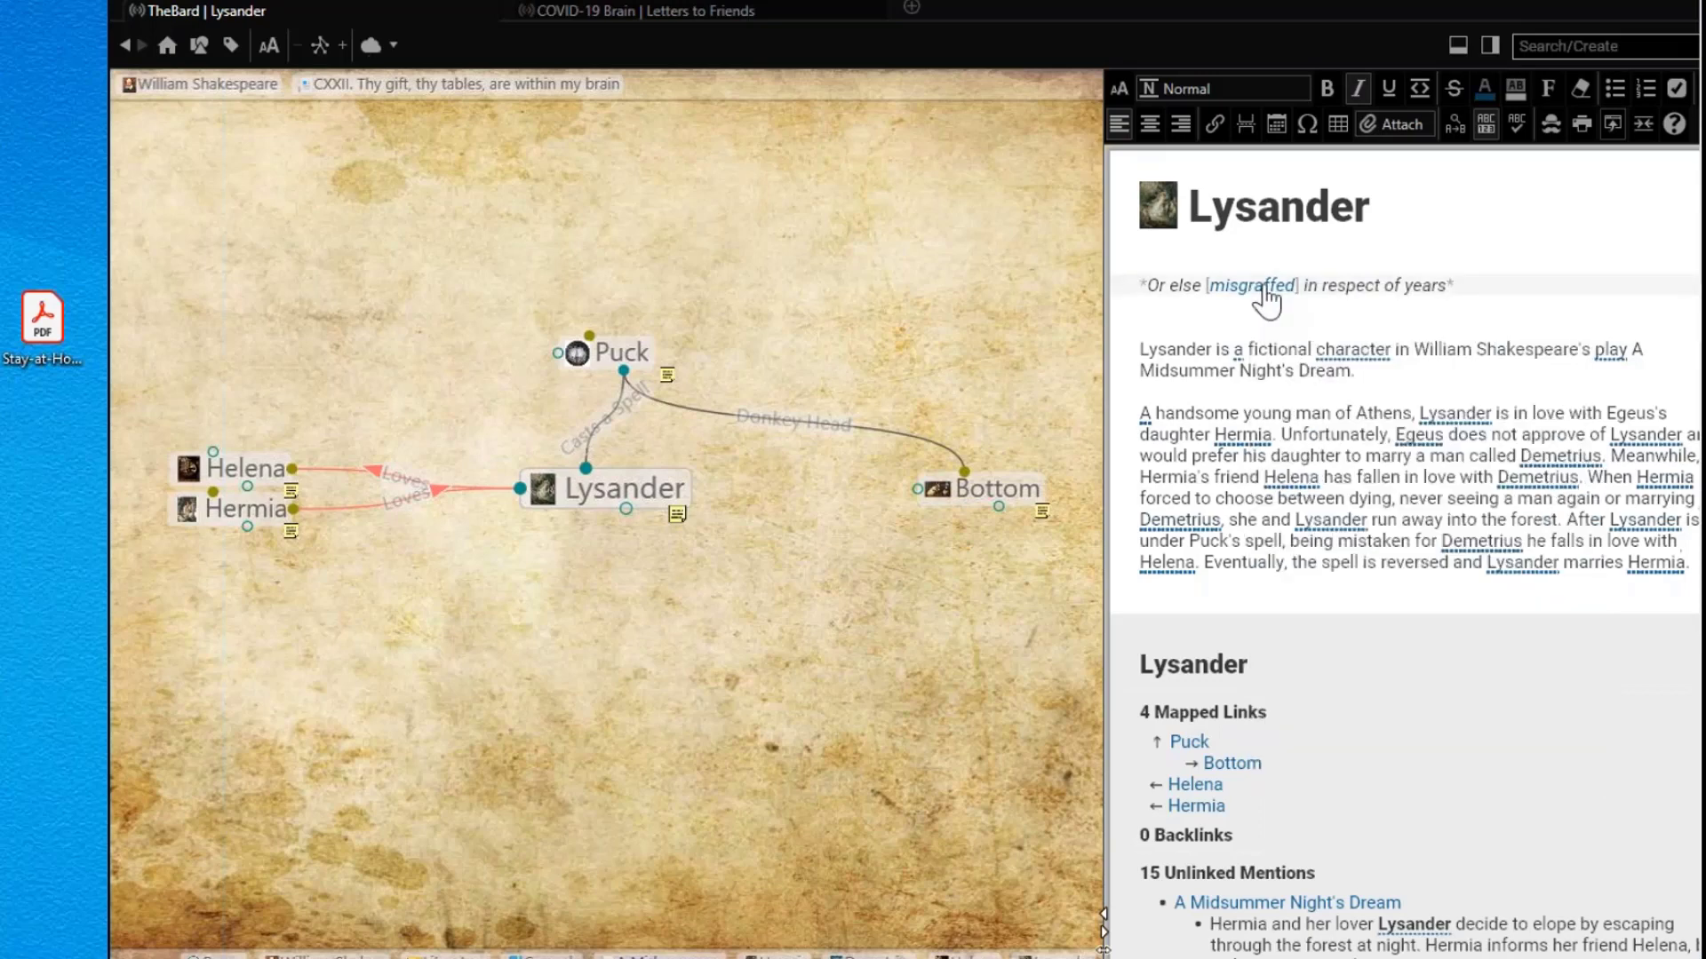
pyautogui.click(1263, 289)
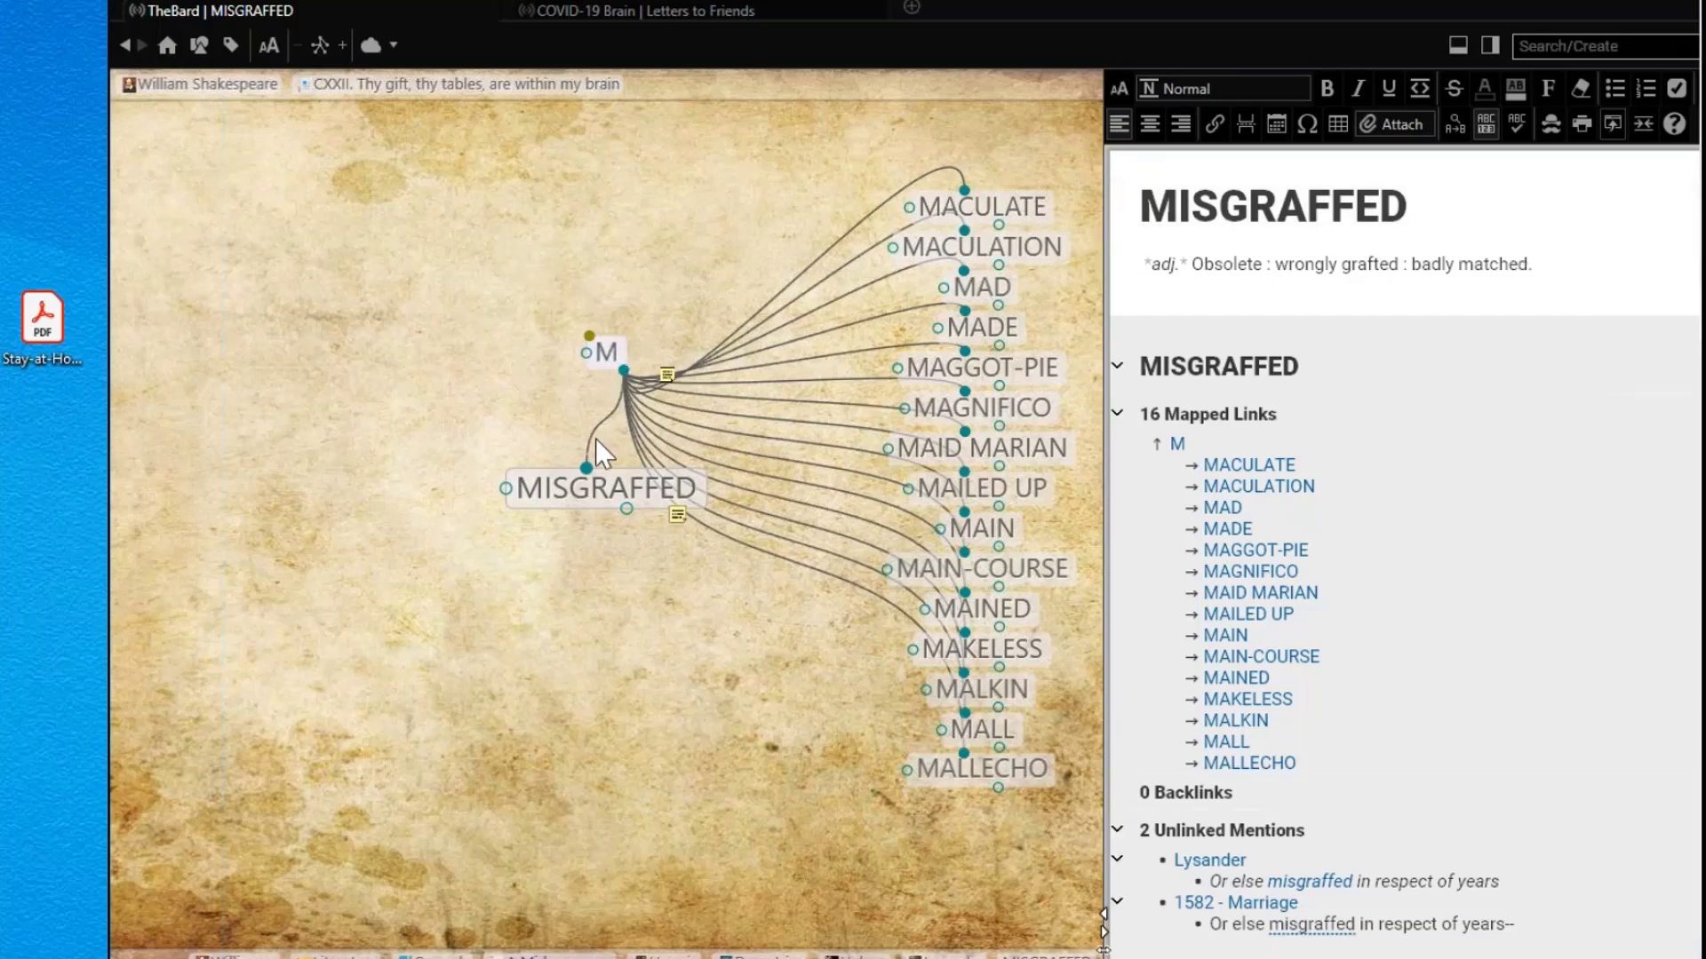
# Step: Move up through M and Dictionary to make Resources the central thought
pyautogui.click(608, 351)
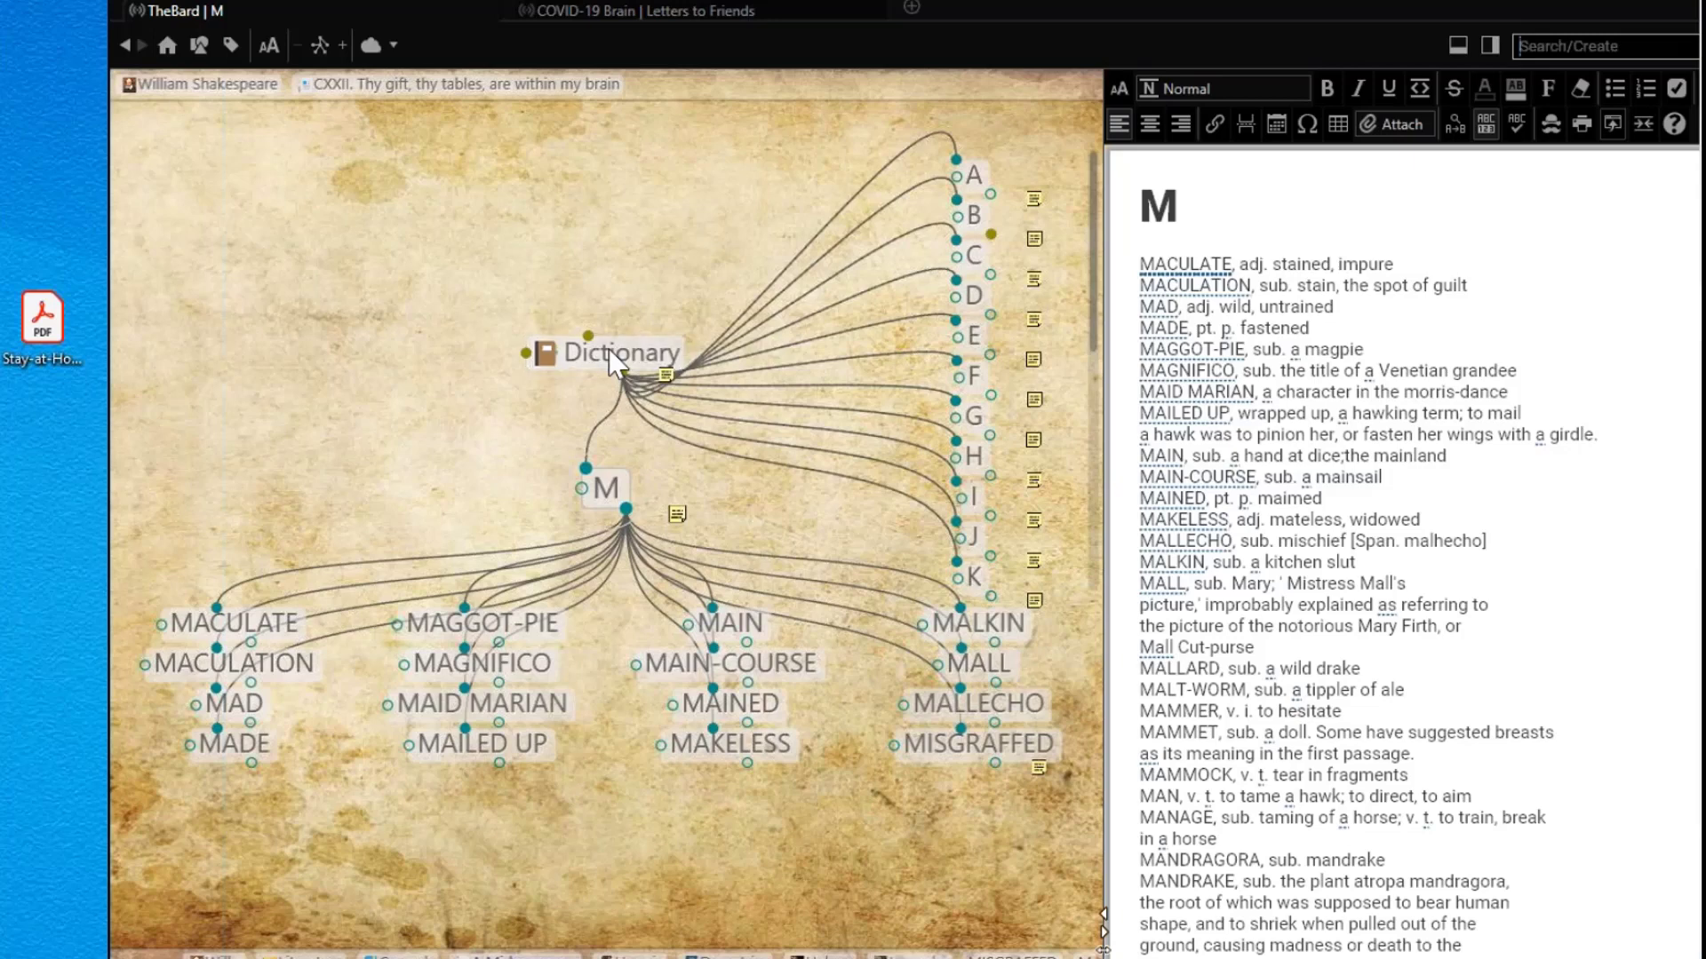
pyautogui.click(610, 350)
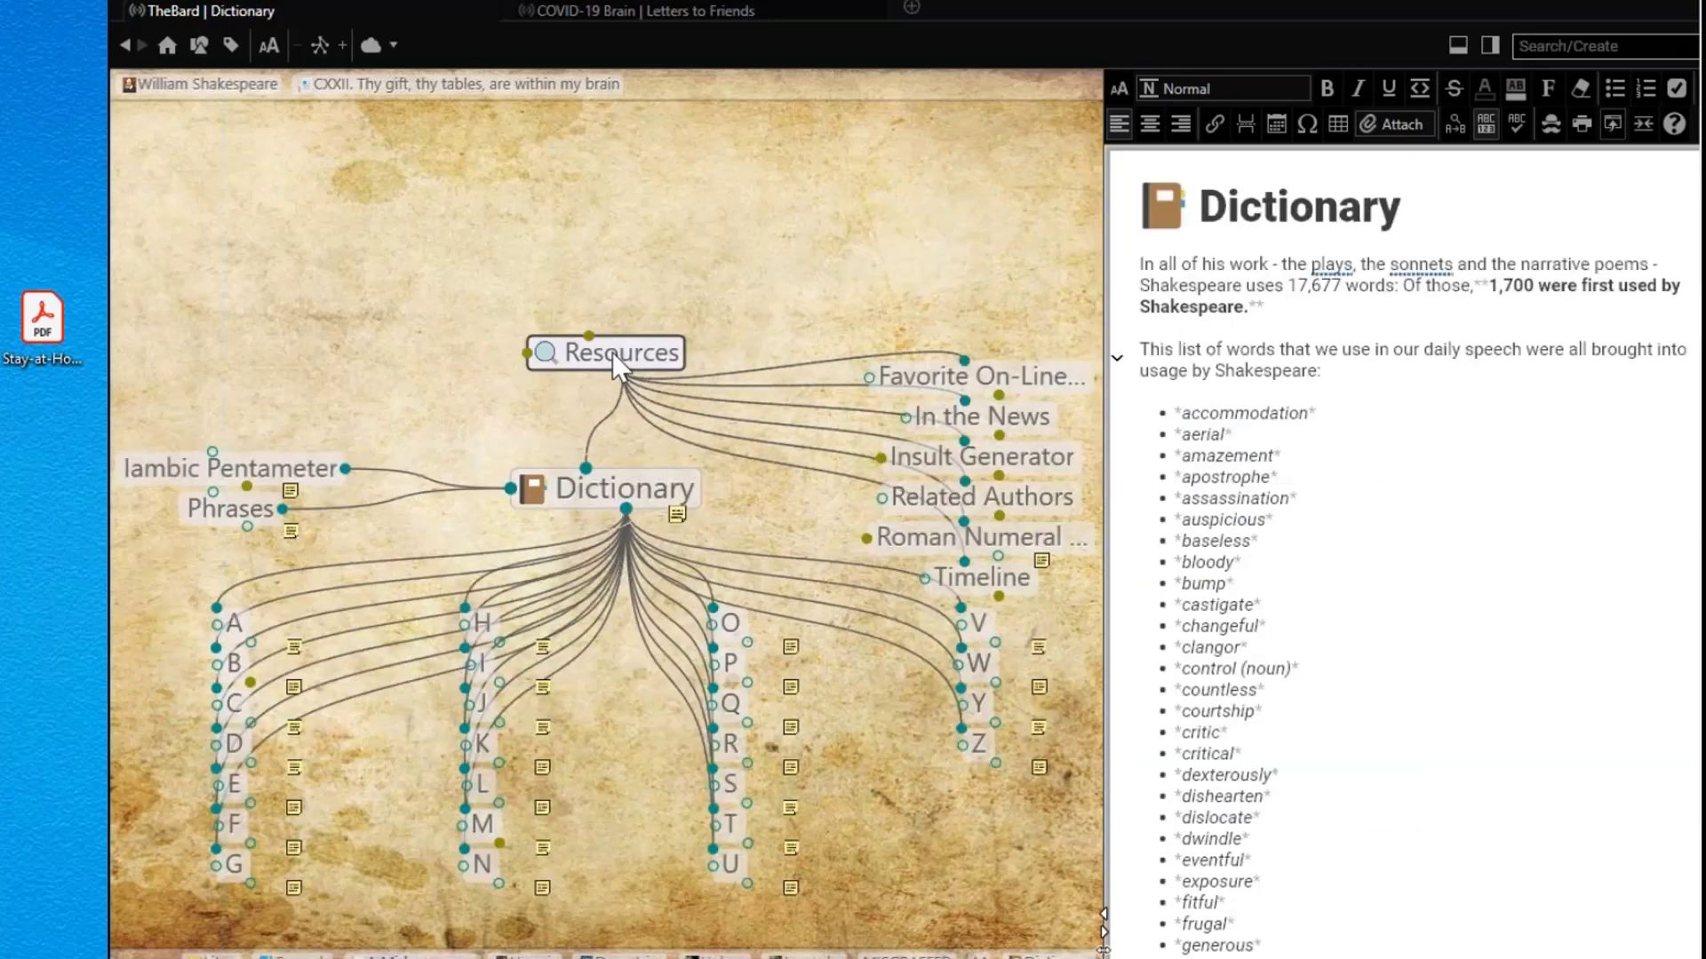
pyautogui.click(611, 351)
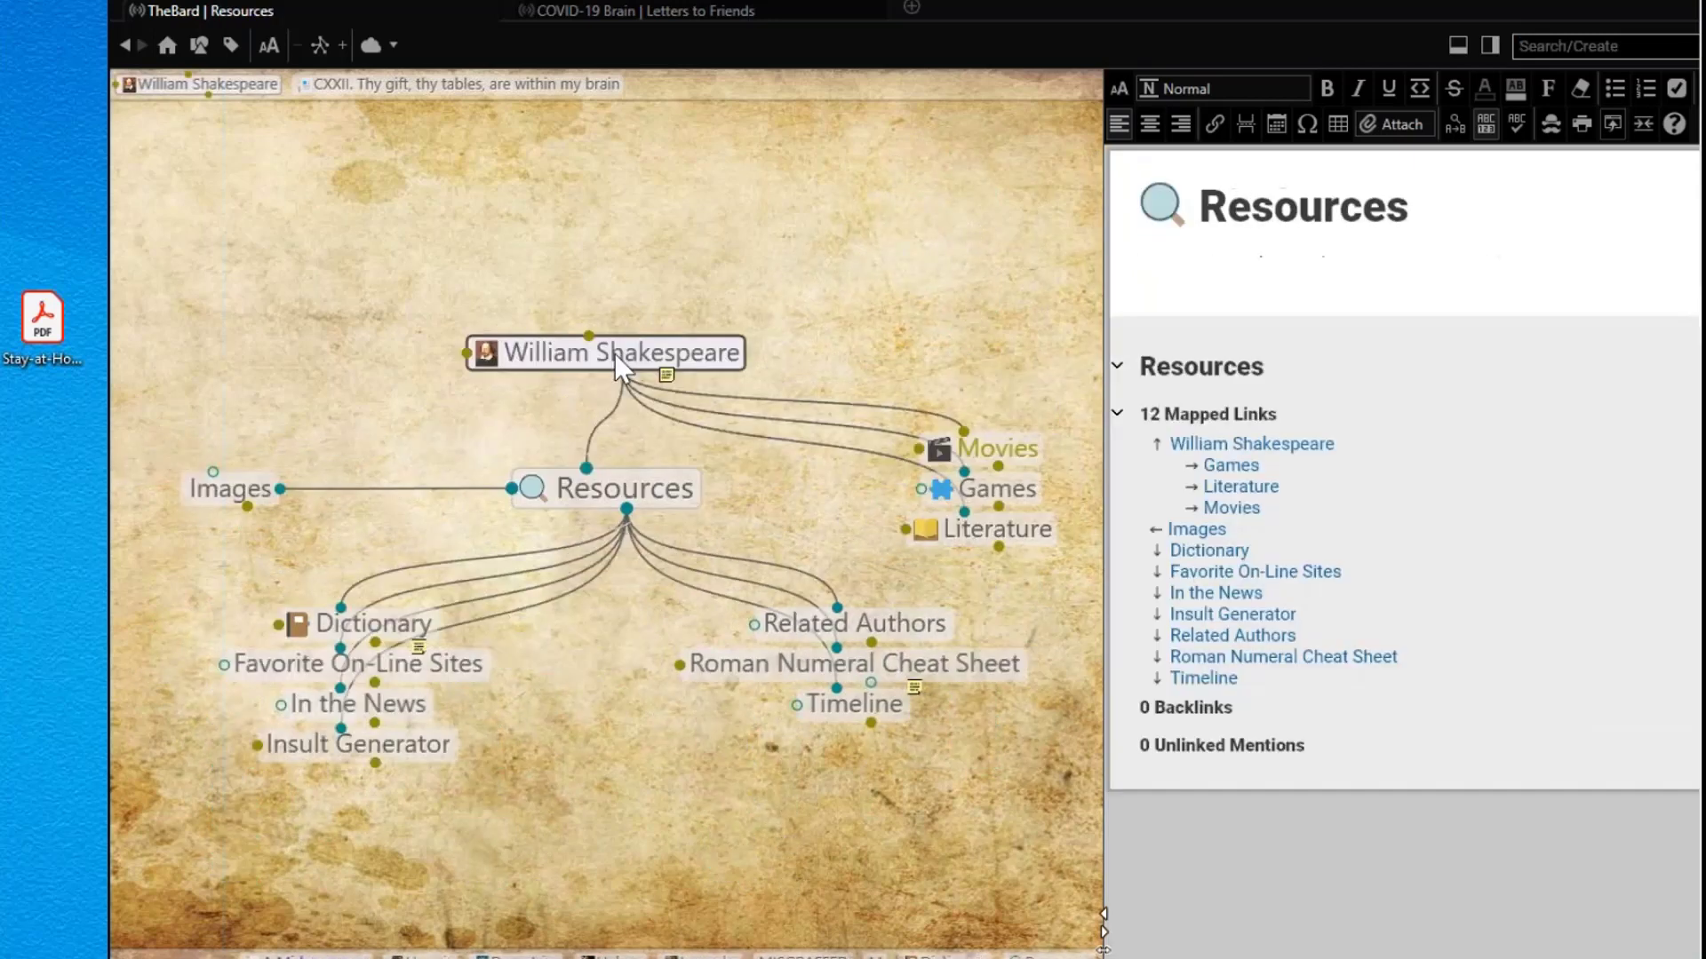
# Step: Bring William Shakespeare into focus as the active thought
pyautogui.click(615, 354)
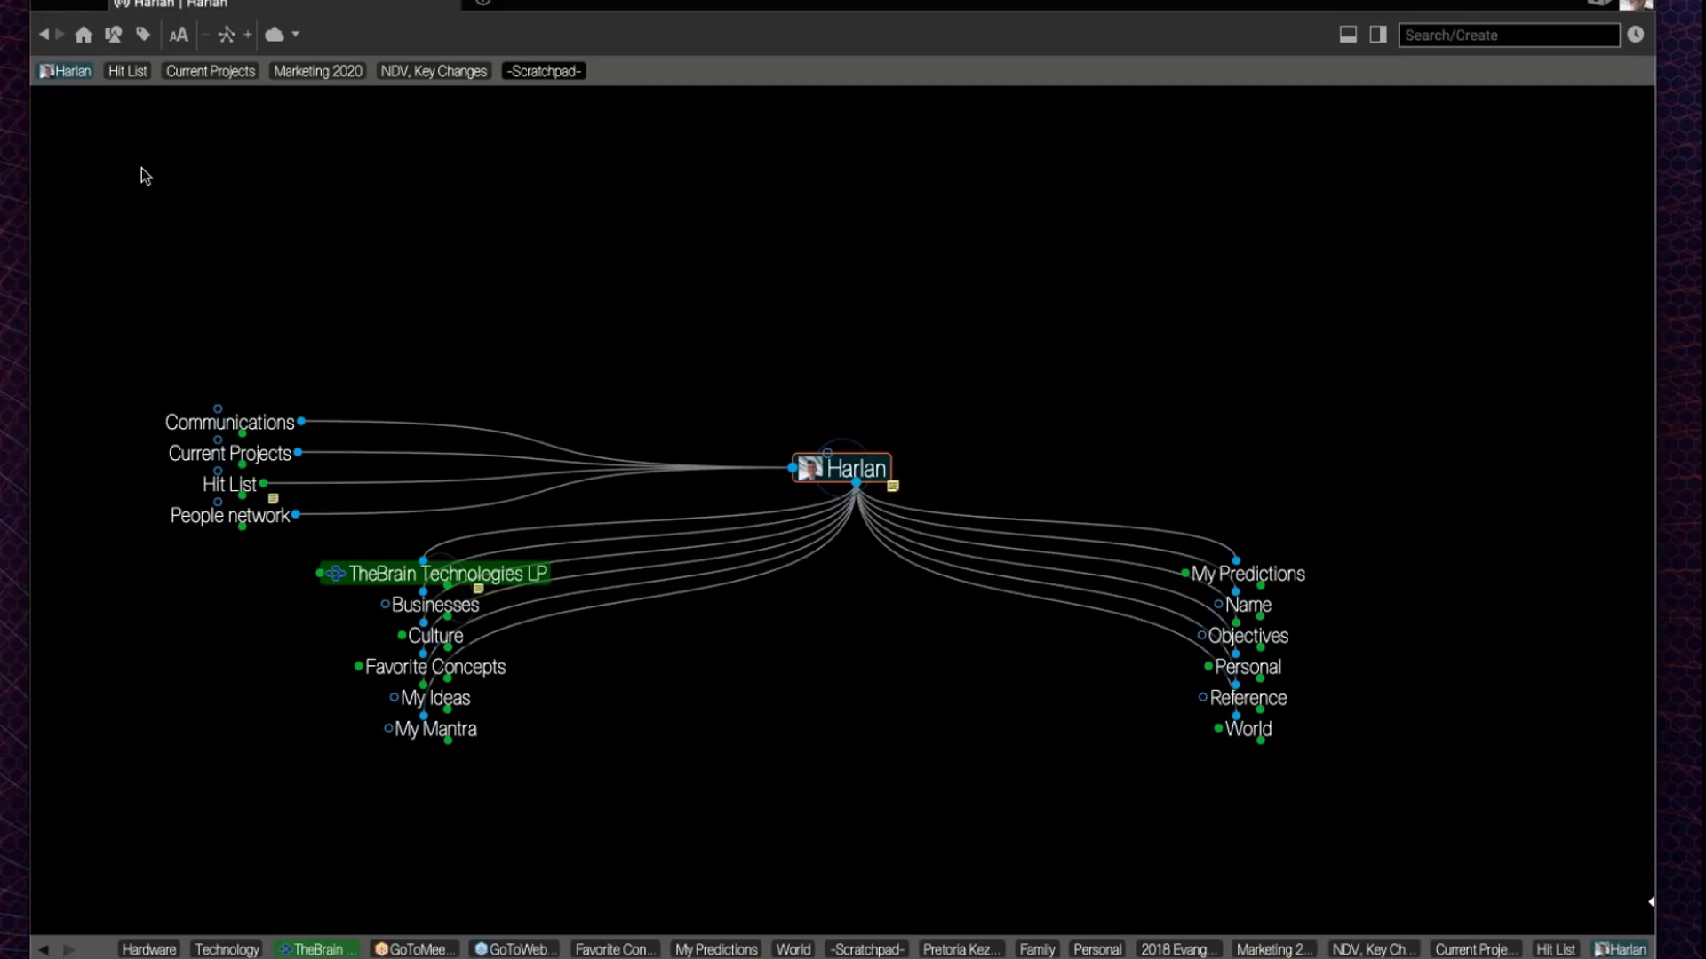
# Step: Review the private and forgotten thought settings without changes, then make Hit List the central thought
pyautogui.click(427, 0)
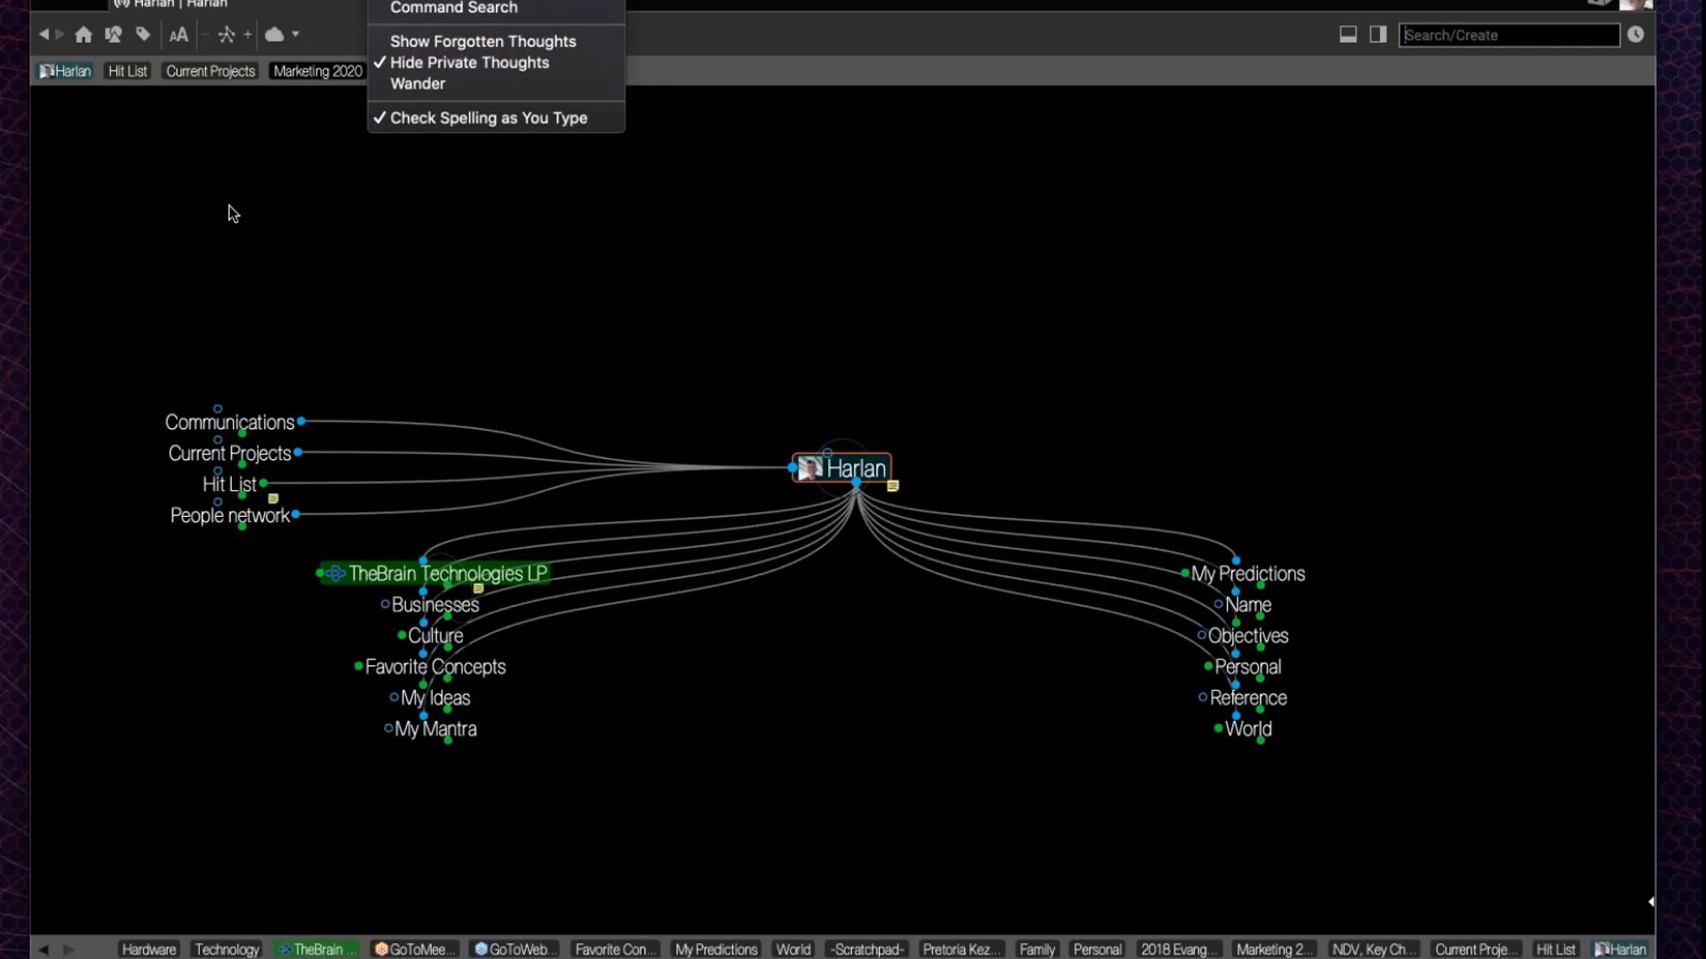
pyautogui.click(228, 213)
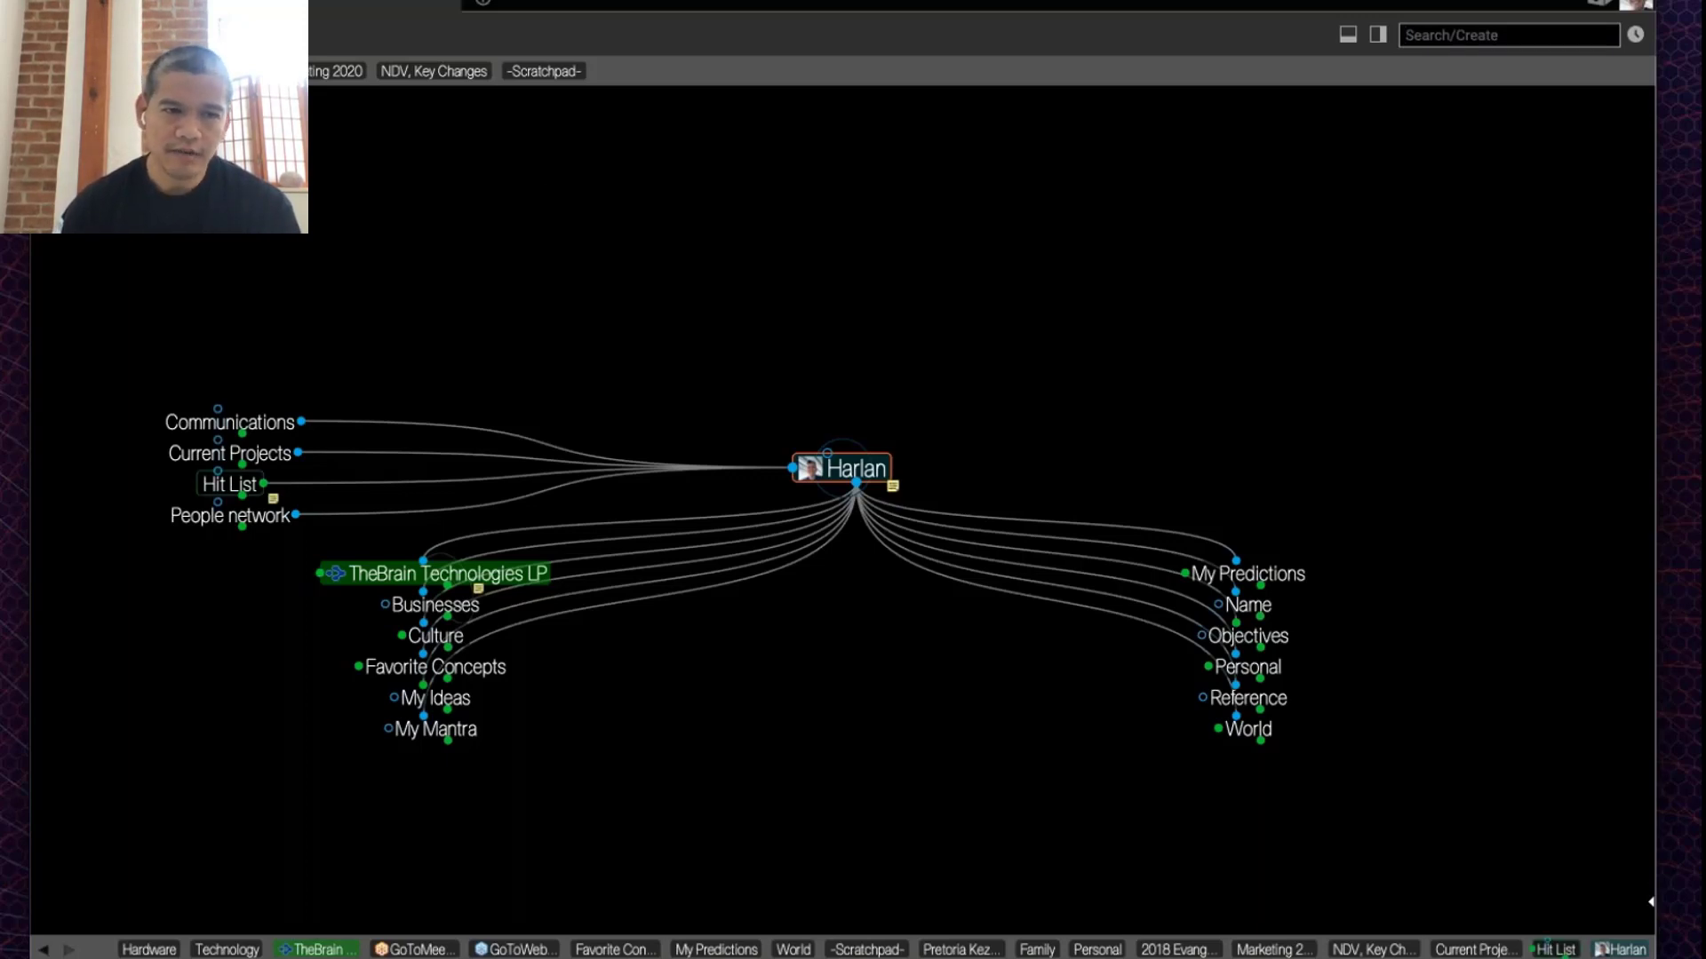
pyautogui.click(1555, 949)
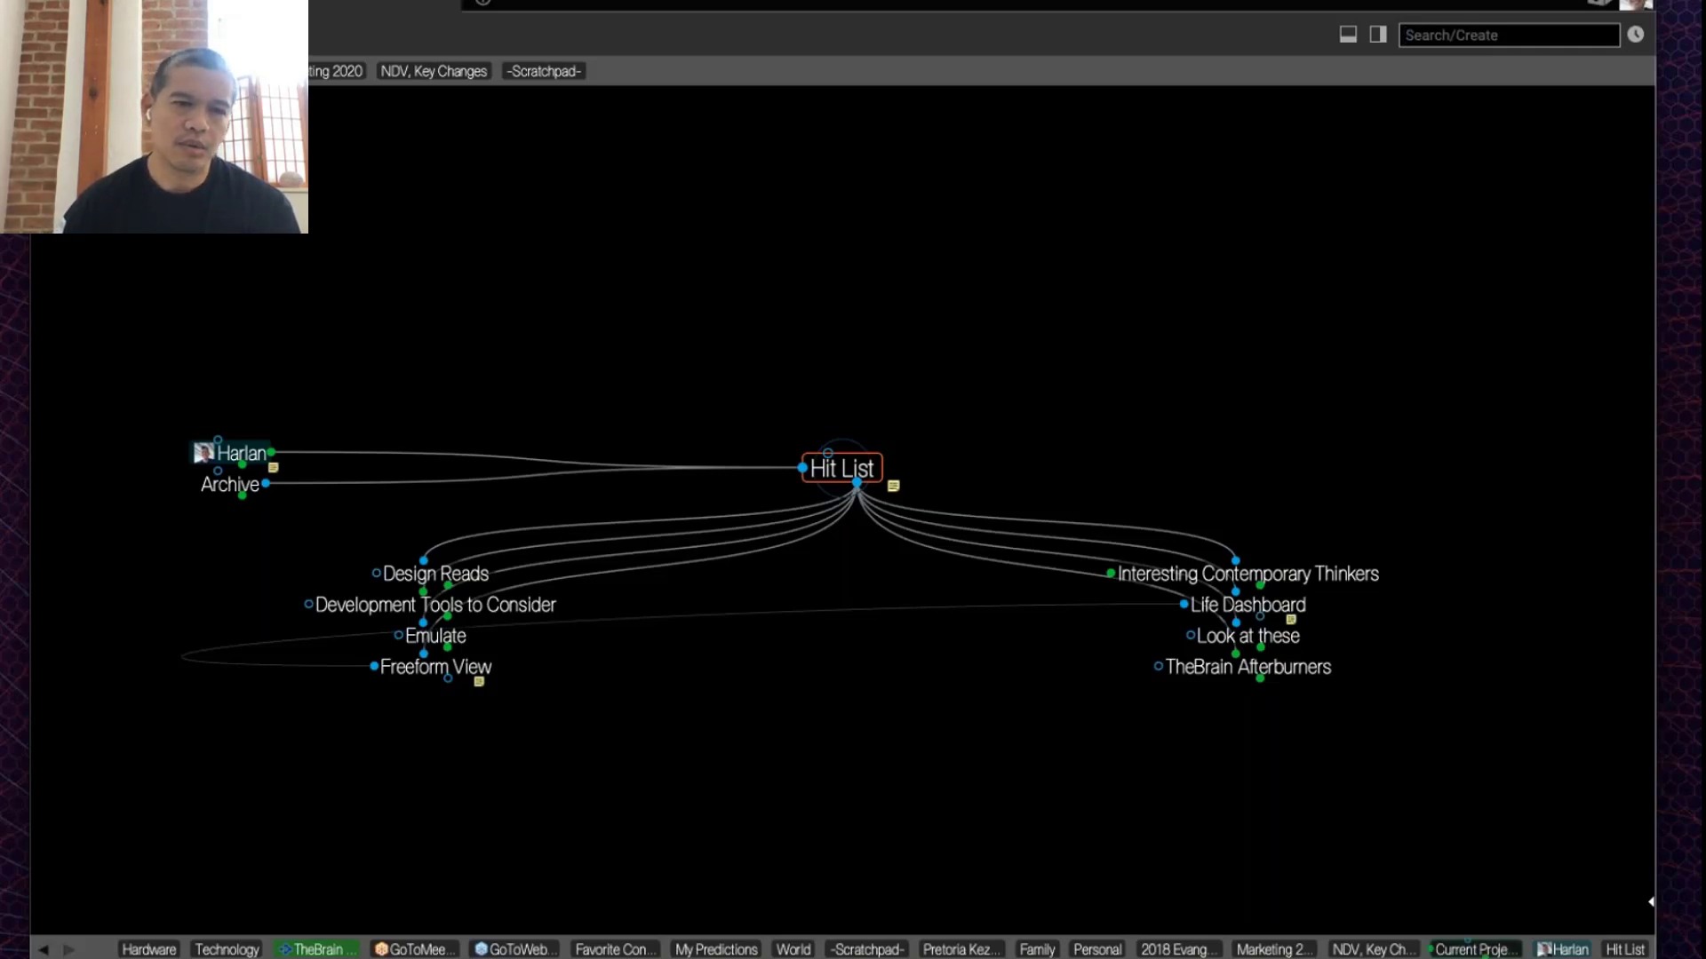
# Step: Return to Current Projects from the history bar
pyautogui.click(1471, 949)
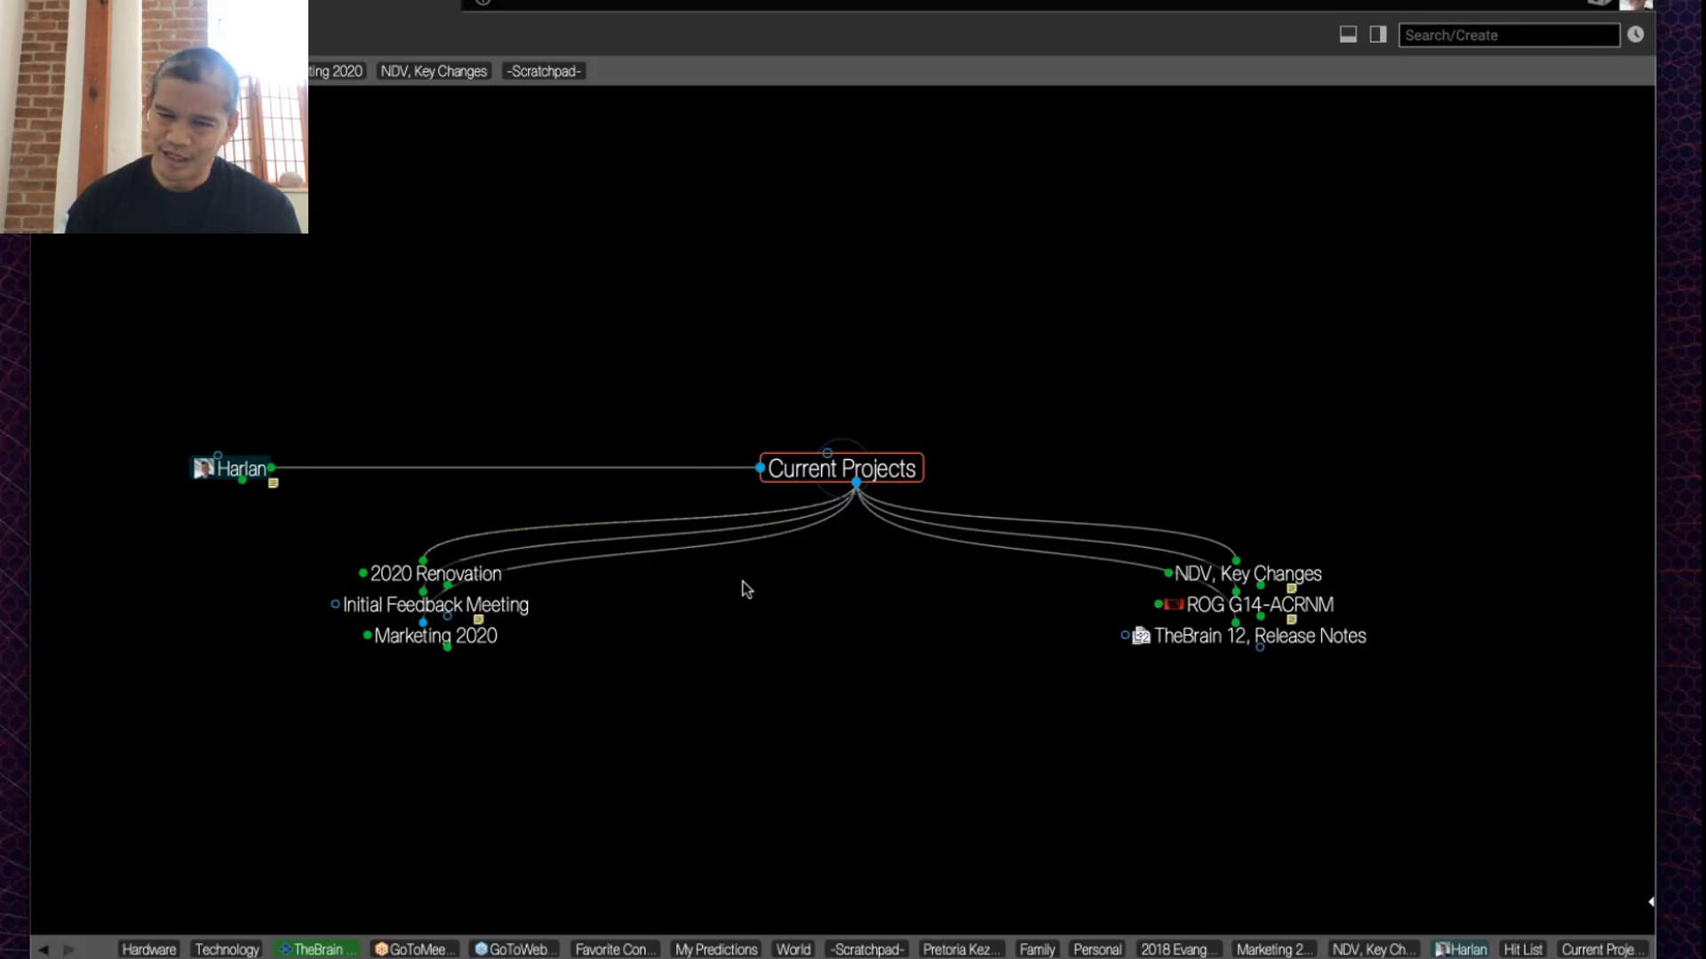
# Step: Activate ROG G14-ACRNM, view and close its laptop image, then revisit it via Current Projects
pyautogui.click(1330, 605)
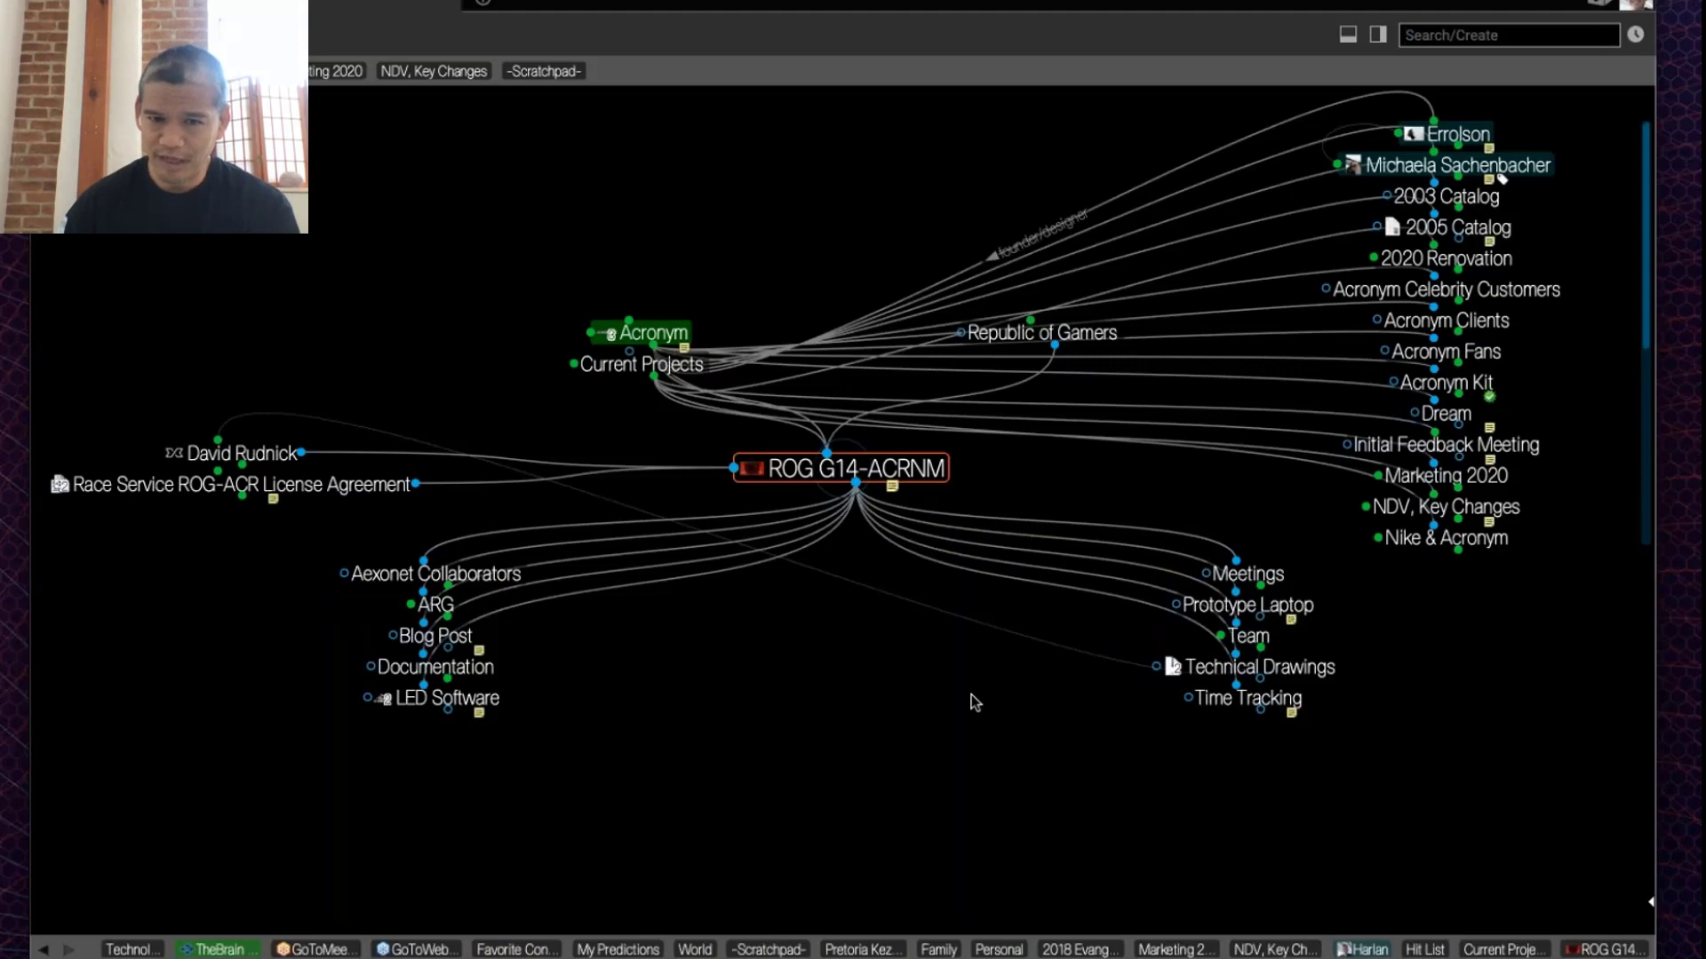
pyautogui.moveTo(751, 473)
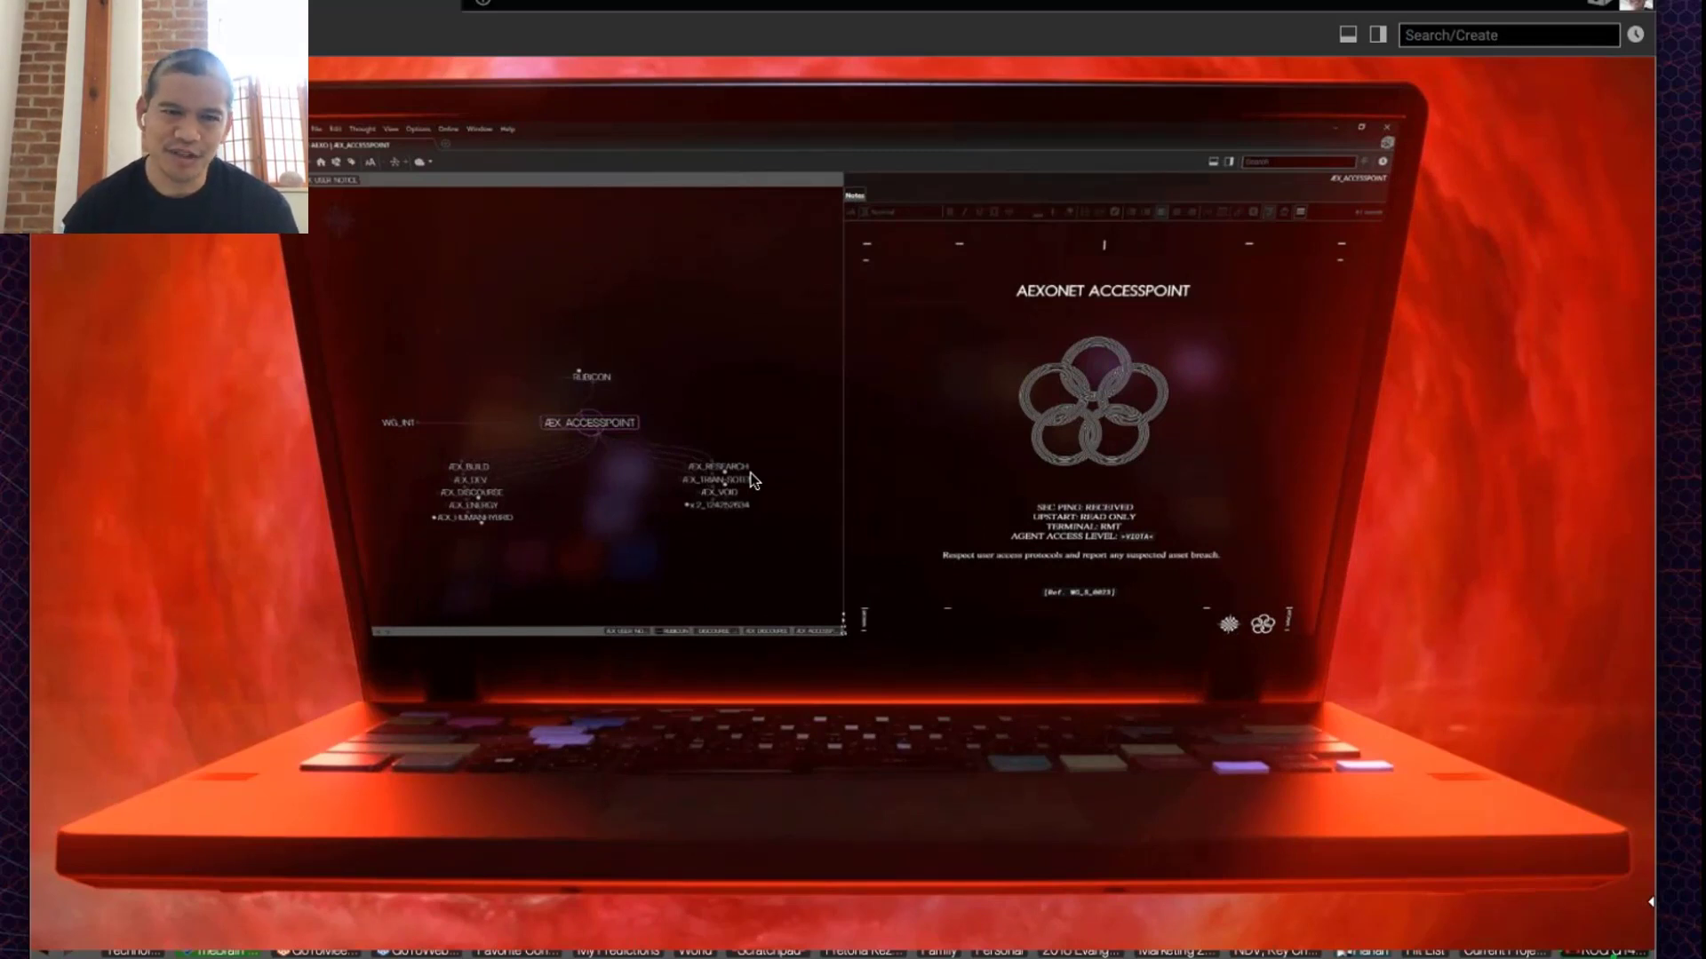
pyautogui.click(776, 430)
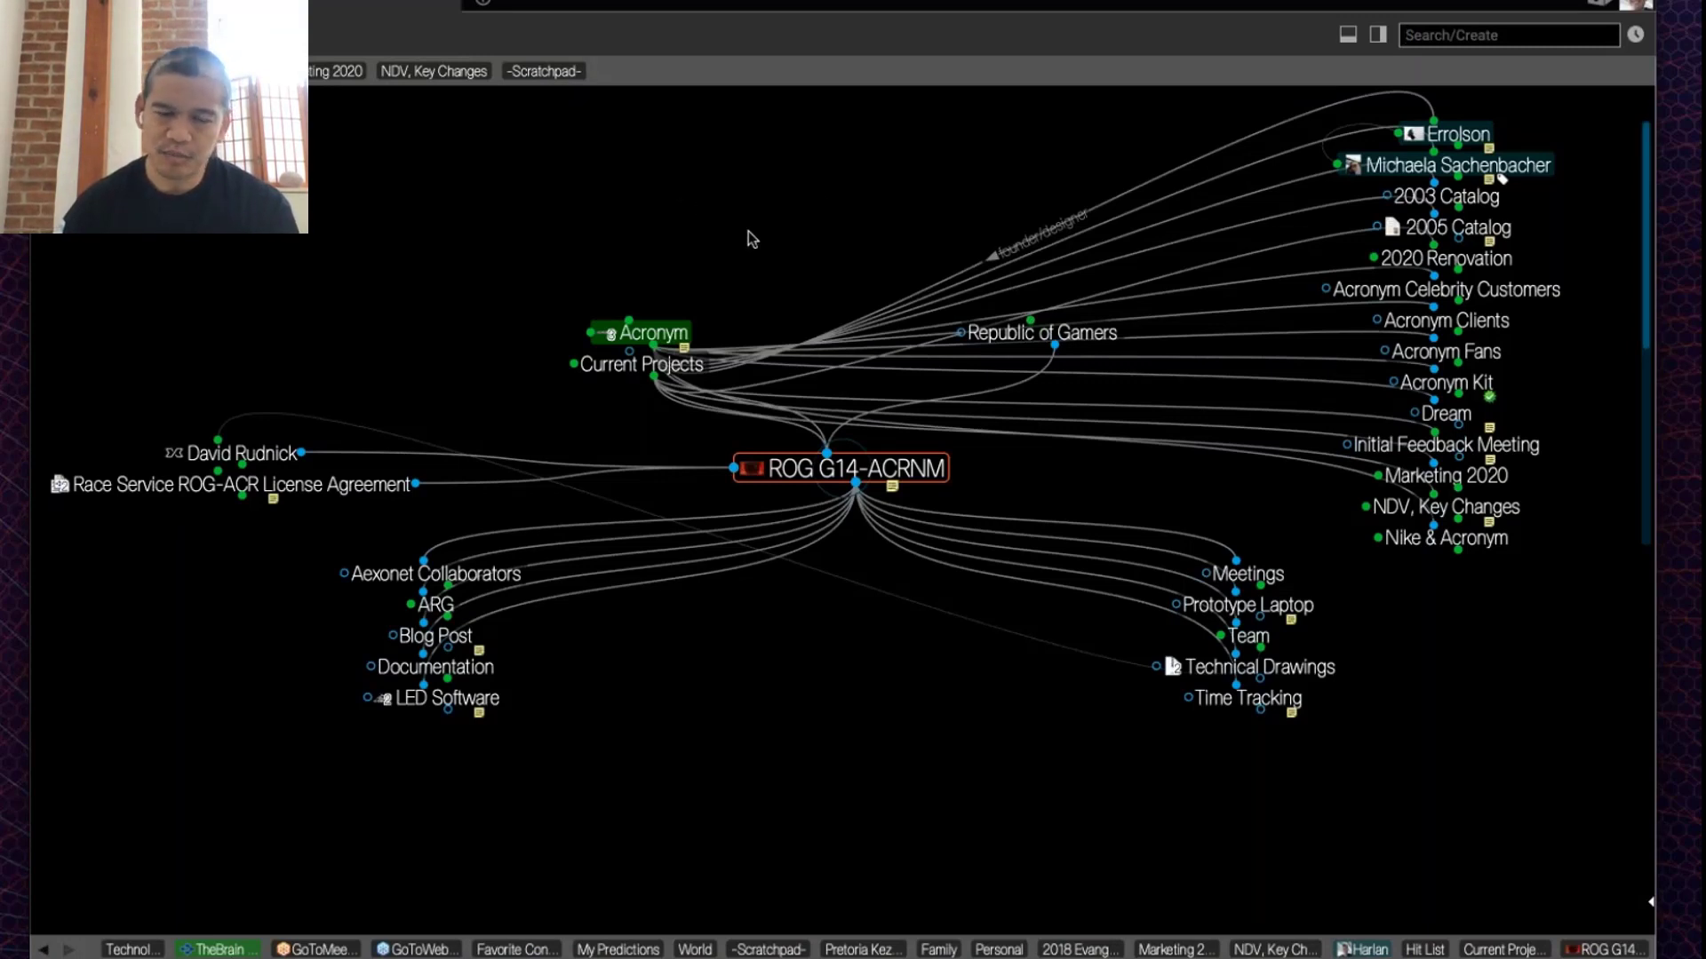
pyautogui.click(704, 373)
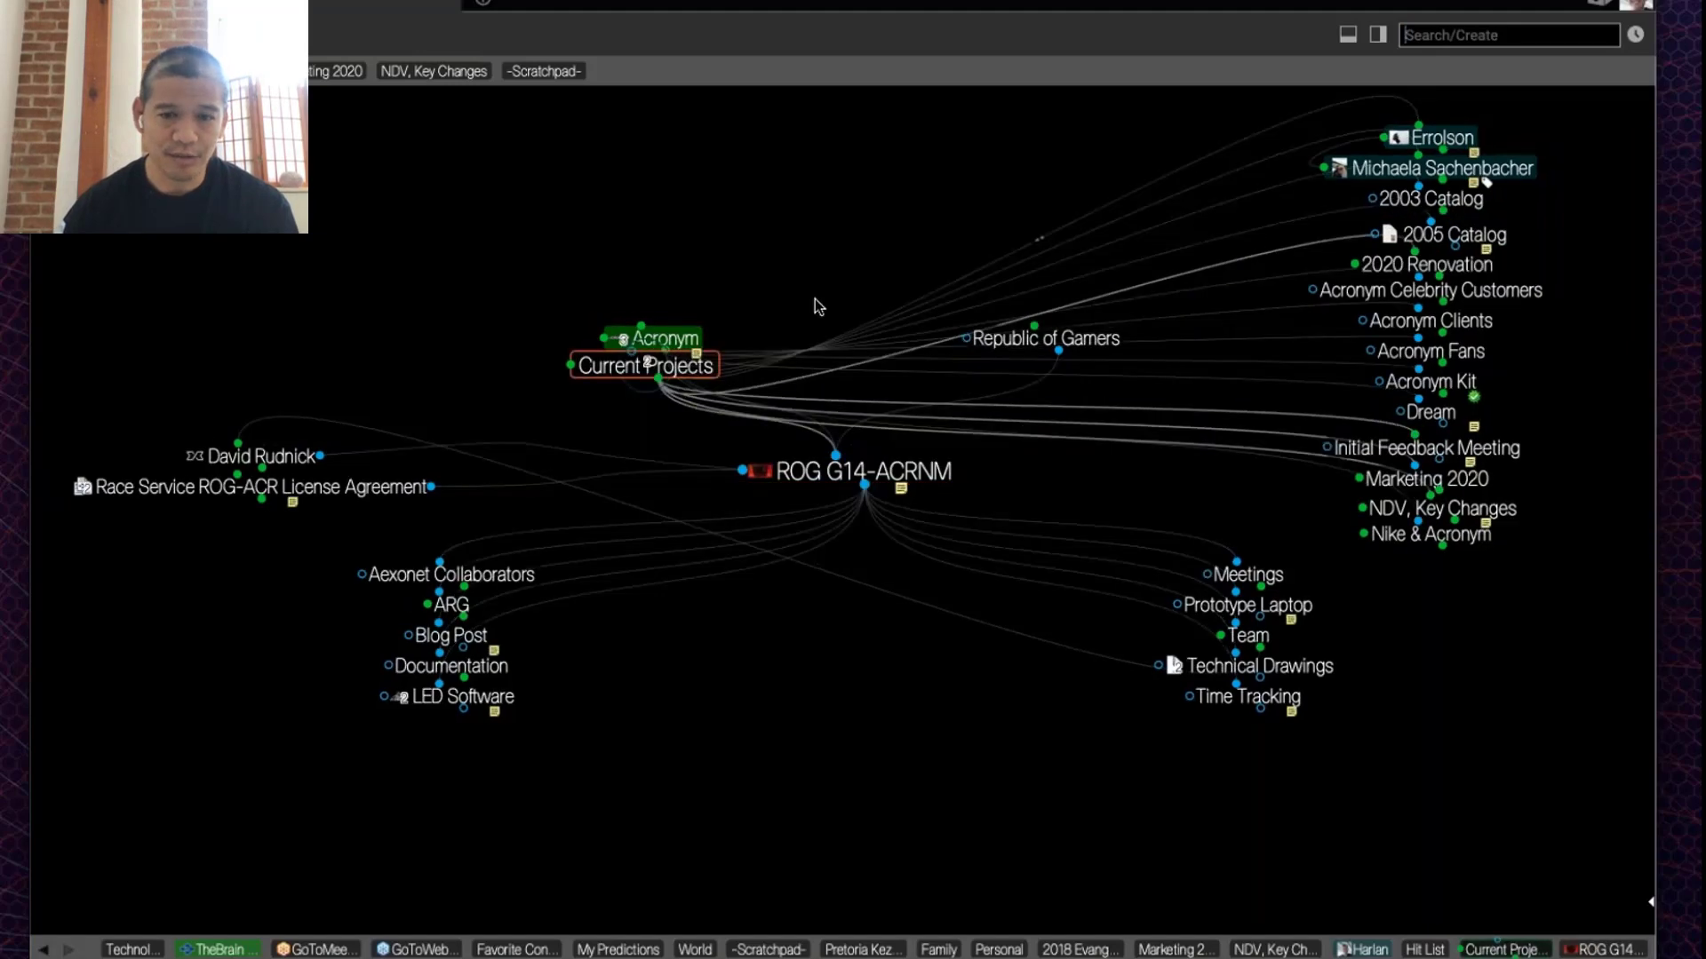
pyautogui.click(1326, 607)
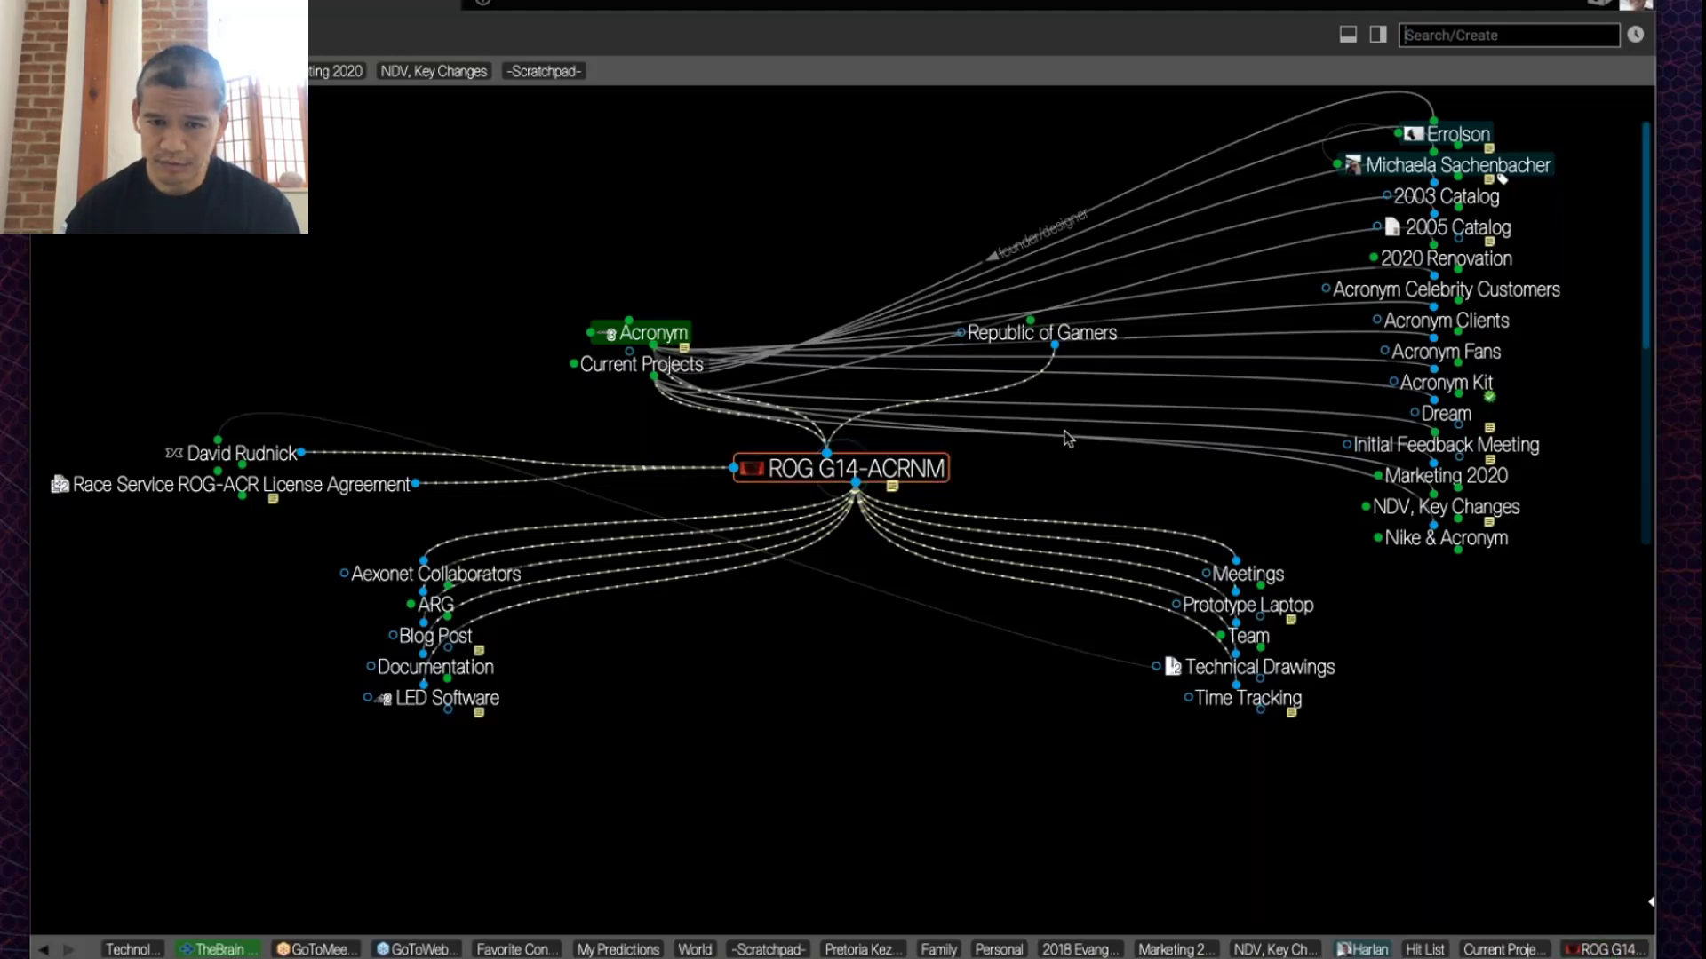
# Step: Climb from Republic of Gamers through ASUS, Computer Brands, Hardware, Technology and World to Harlan
pyautogui.click(1090, 335)
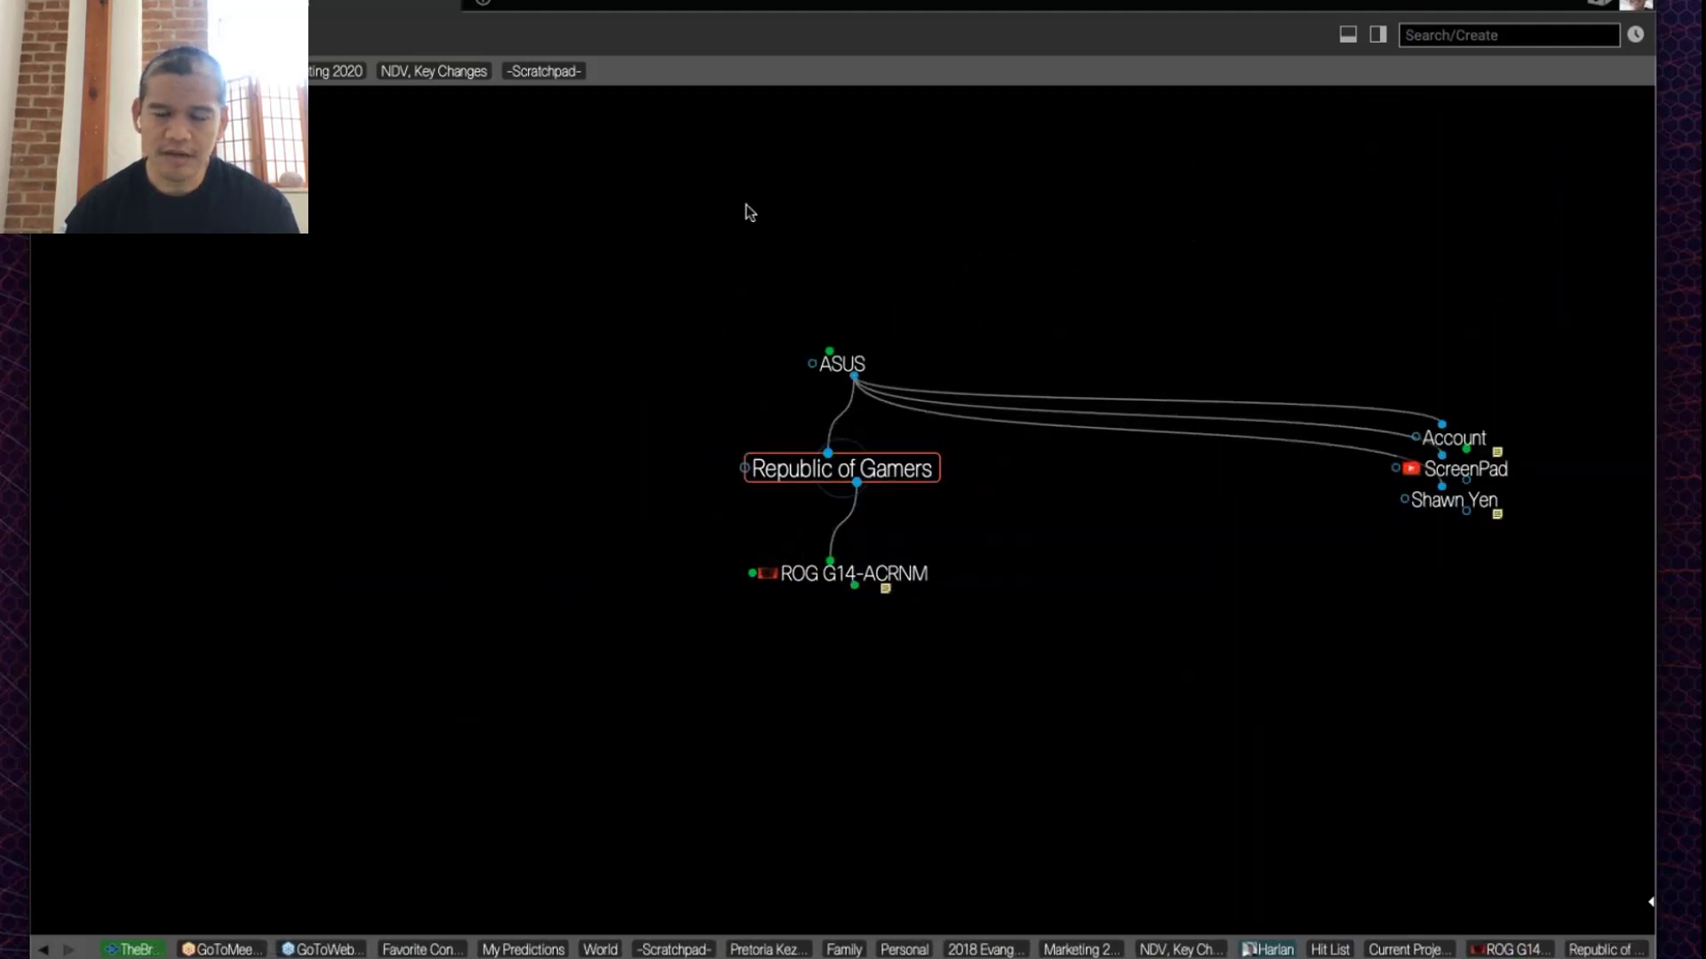
pyautogui.click(846, 364)
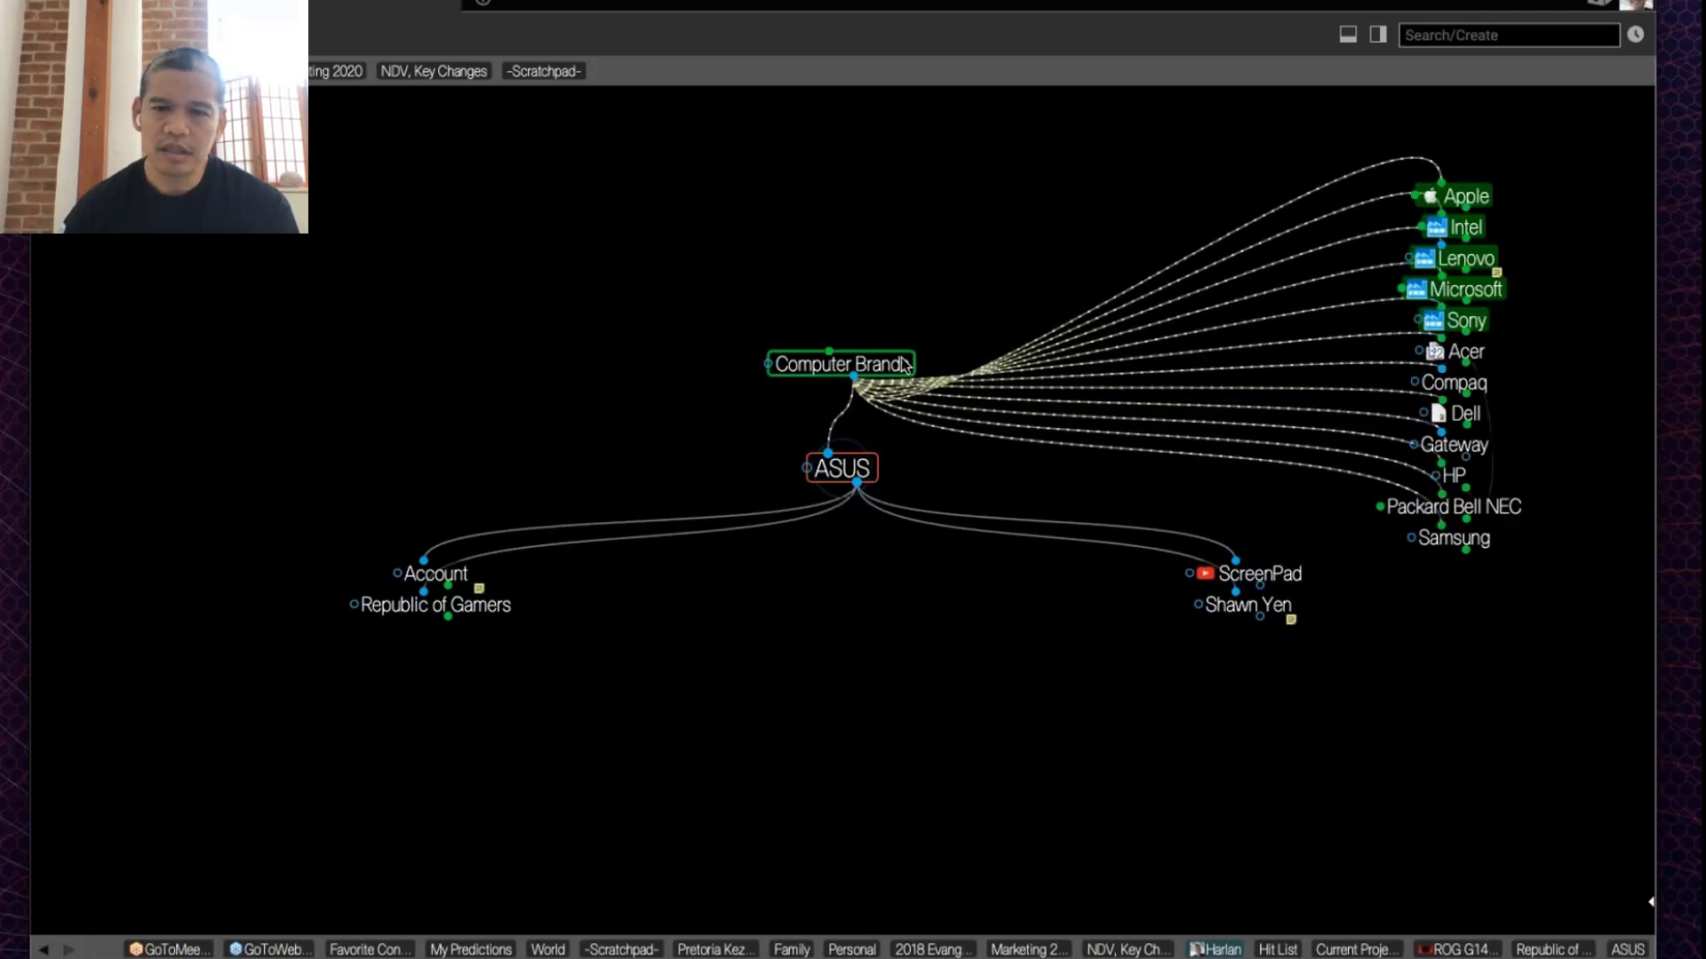
pyautogui.click(902, 364)
pyautogui.click(902, 364)
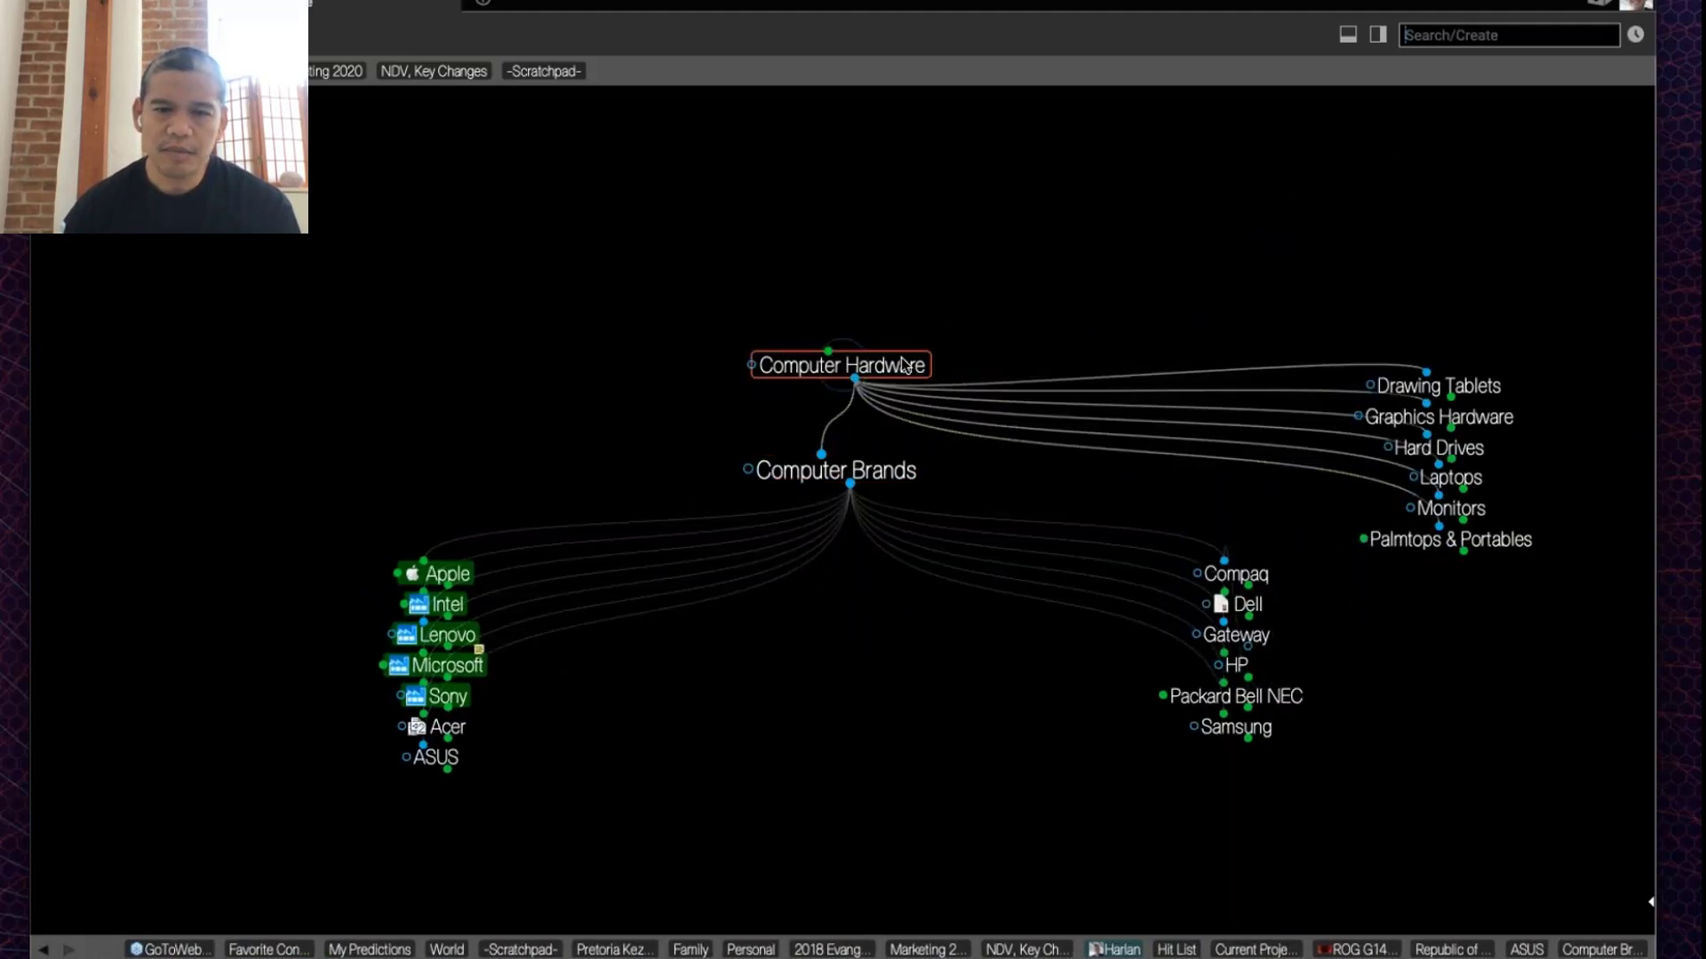
pyautogui.click(877, 367)
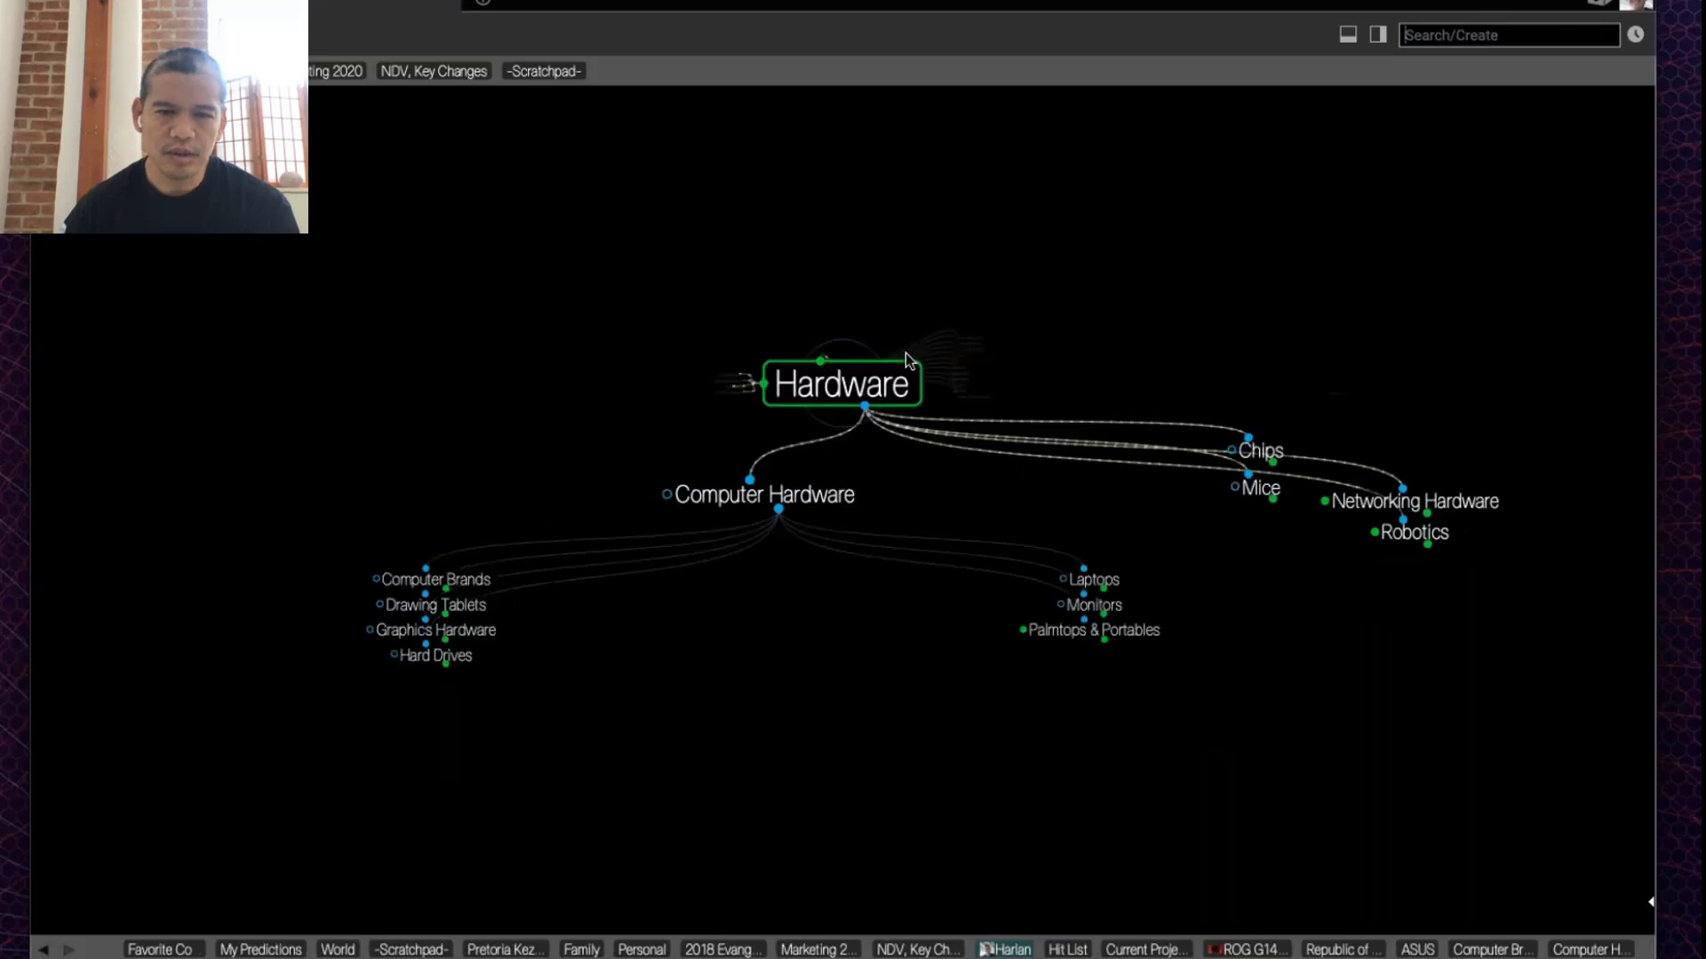
pyautogui.click(843, 362)
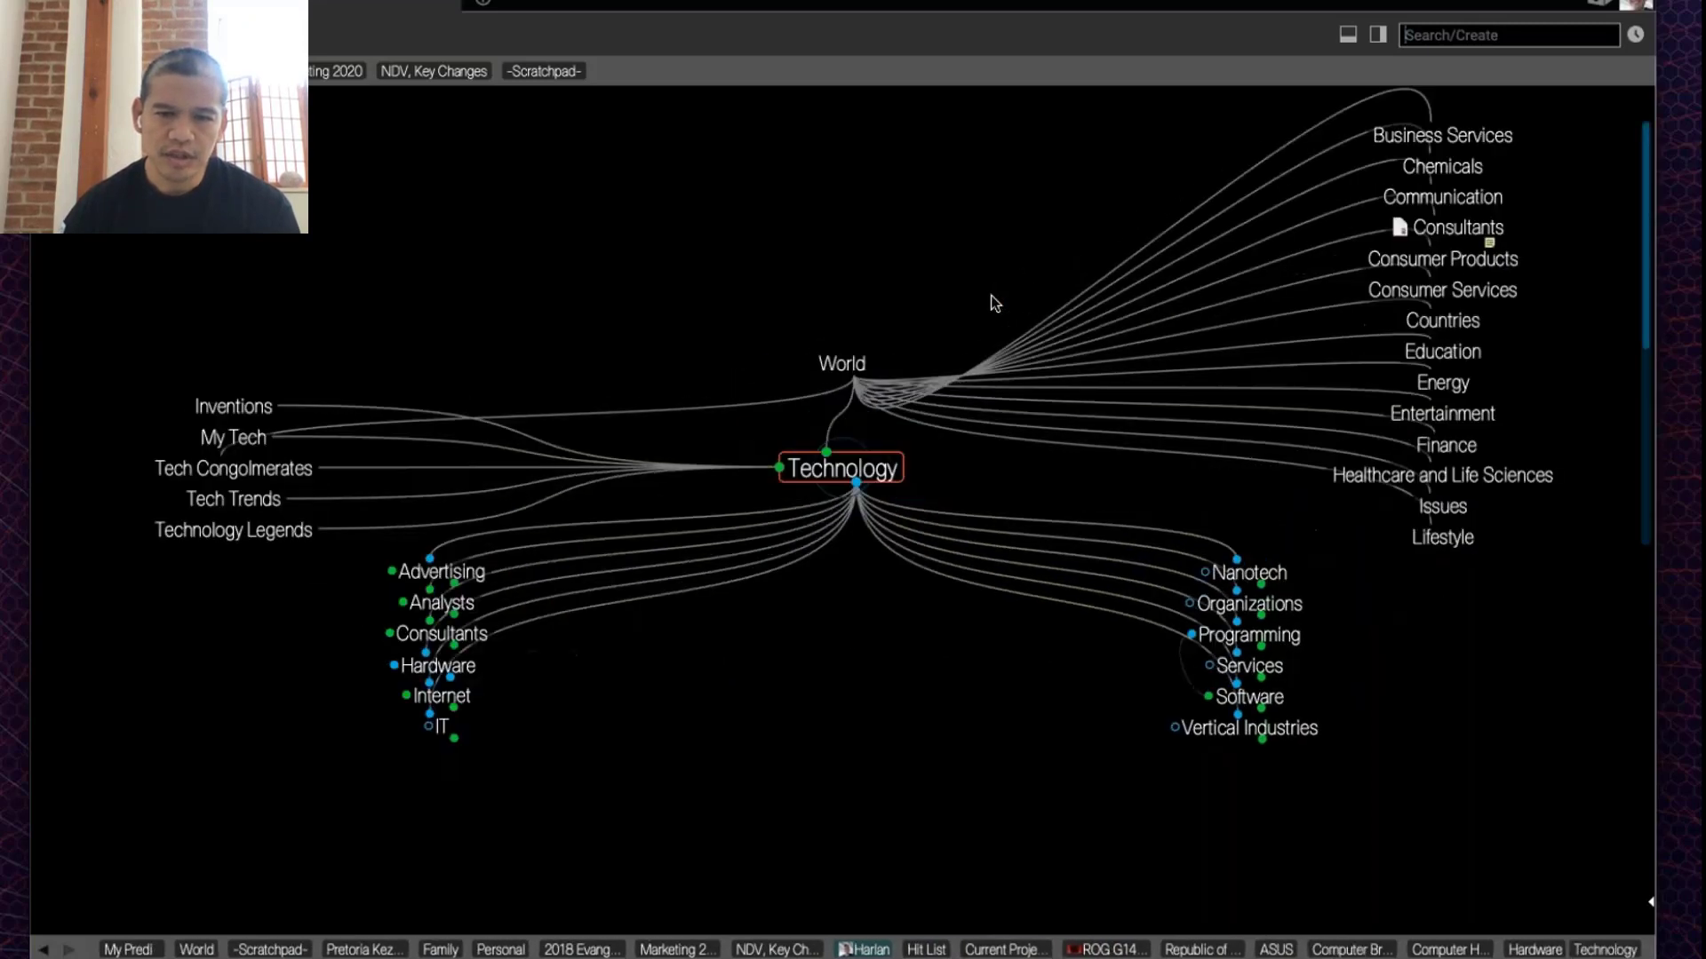
pyautogui.click(842, 363)
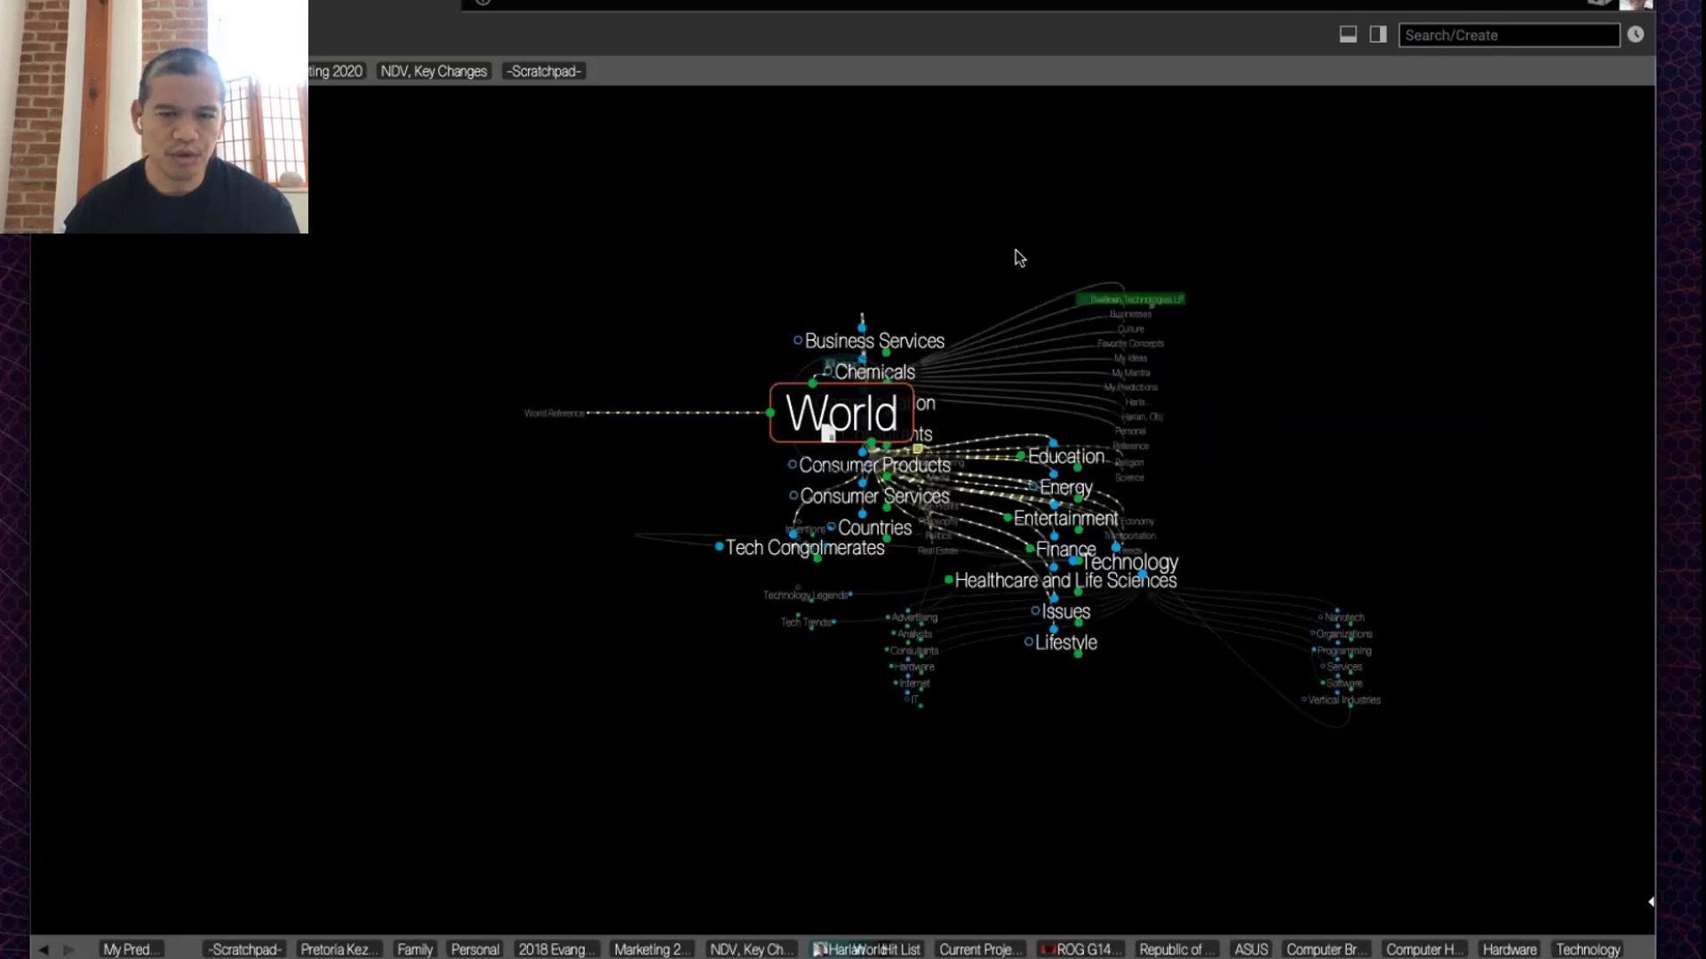
pyautogui.click(877, 367)
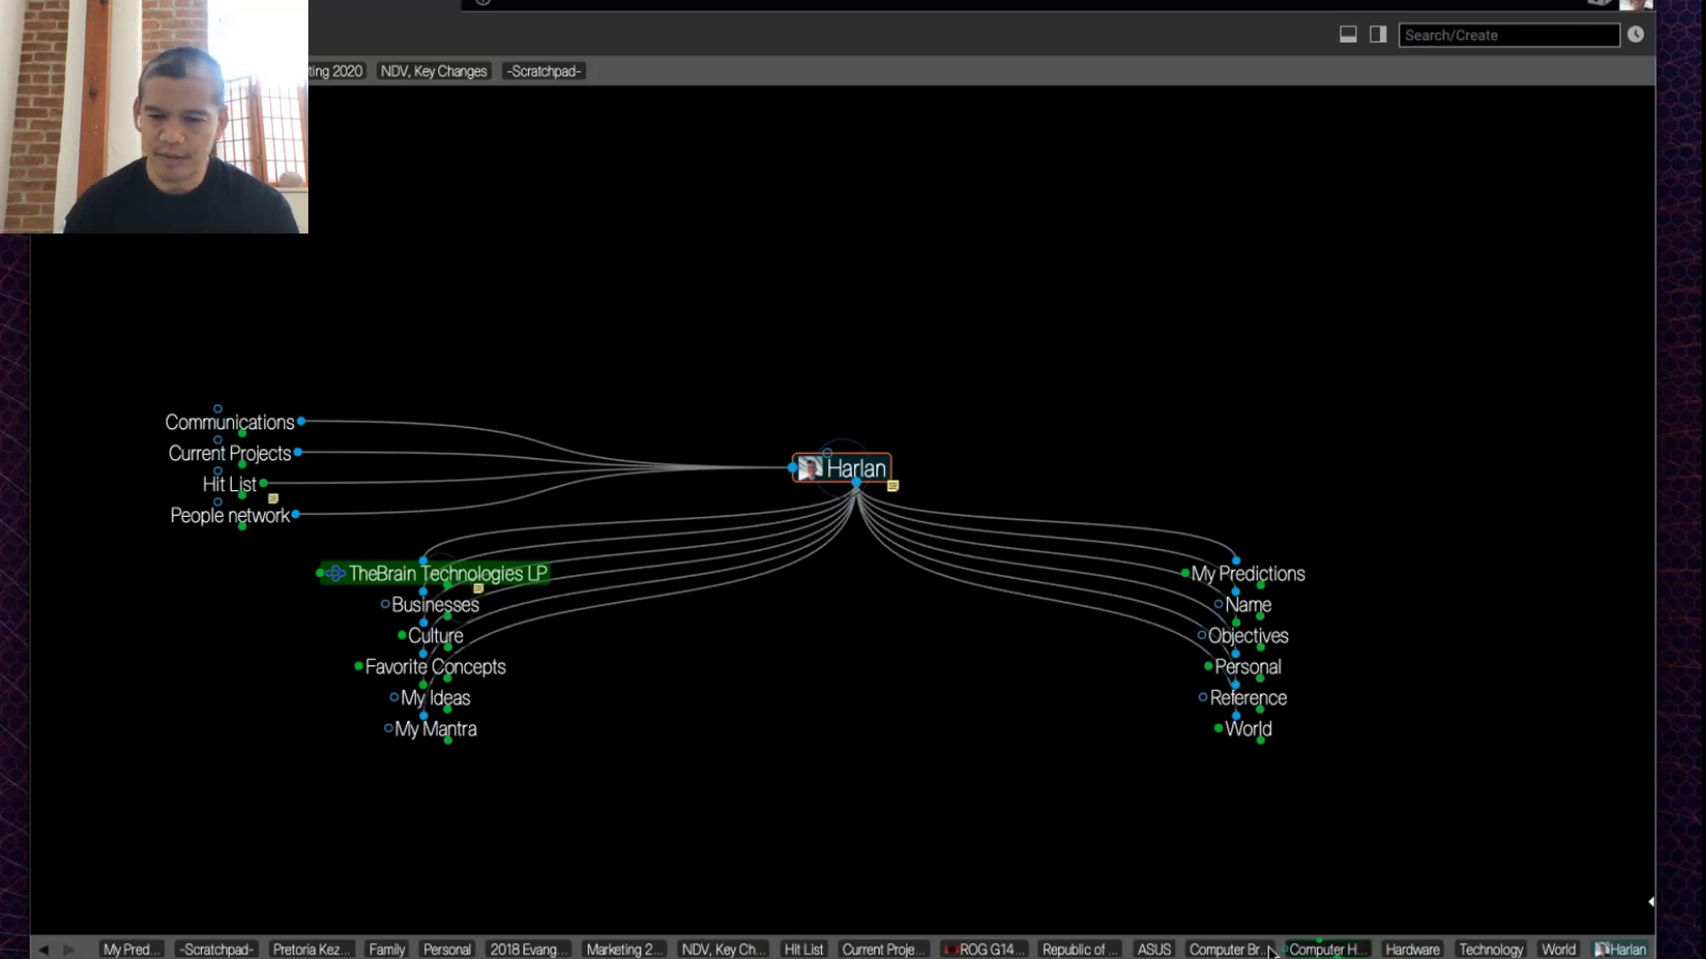
# Step: Revisit Computer Brands from history, then move up to Computer Hardware and Hardware
pyautogui.click(1223, 948)
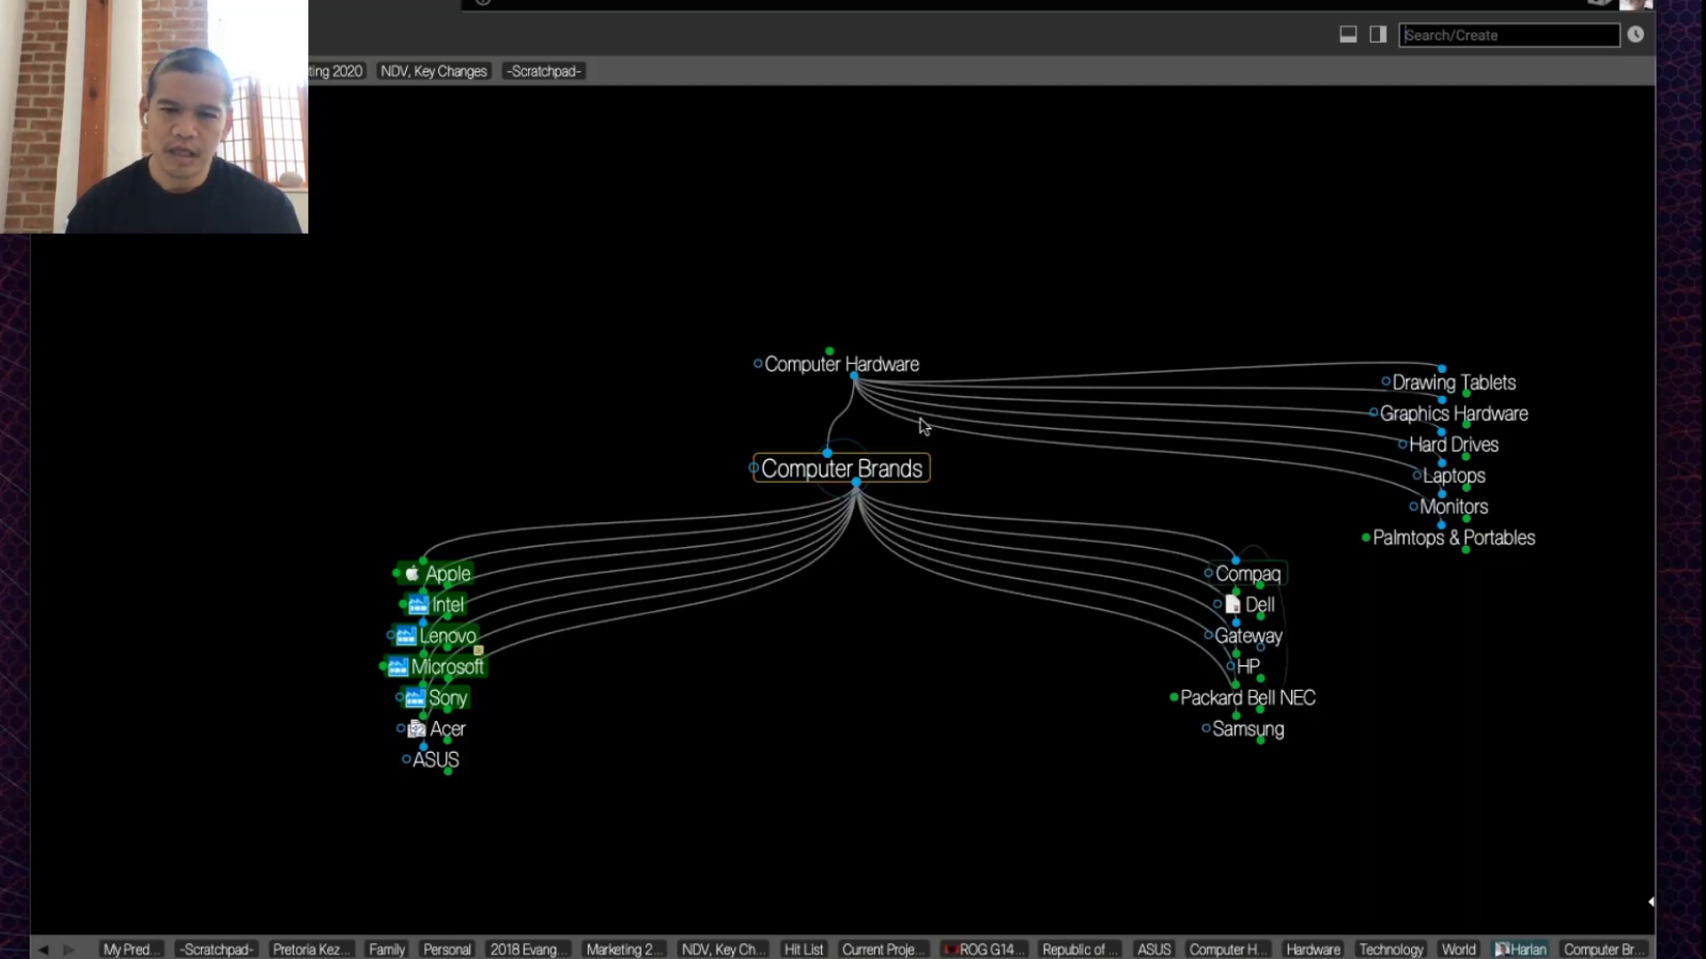
pyautogui.click(867, 359)
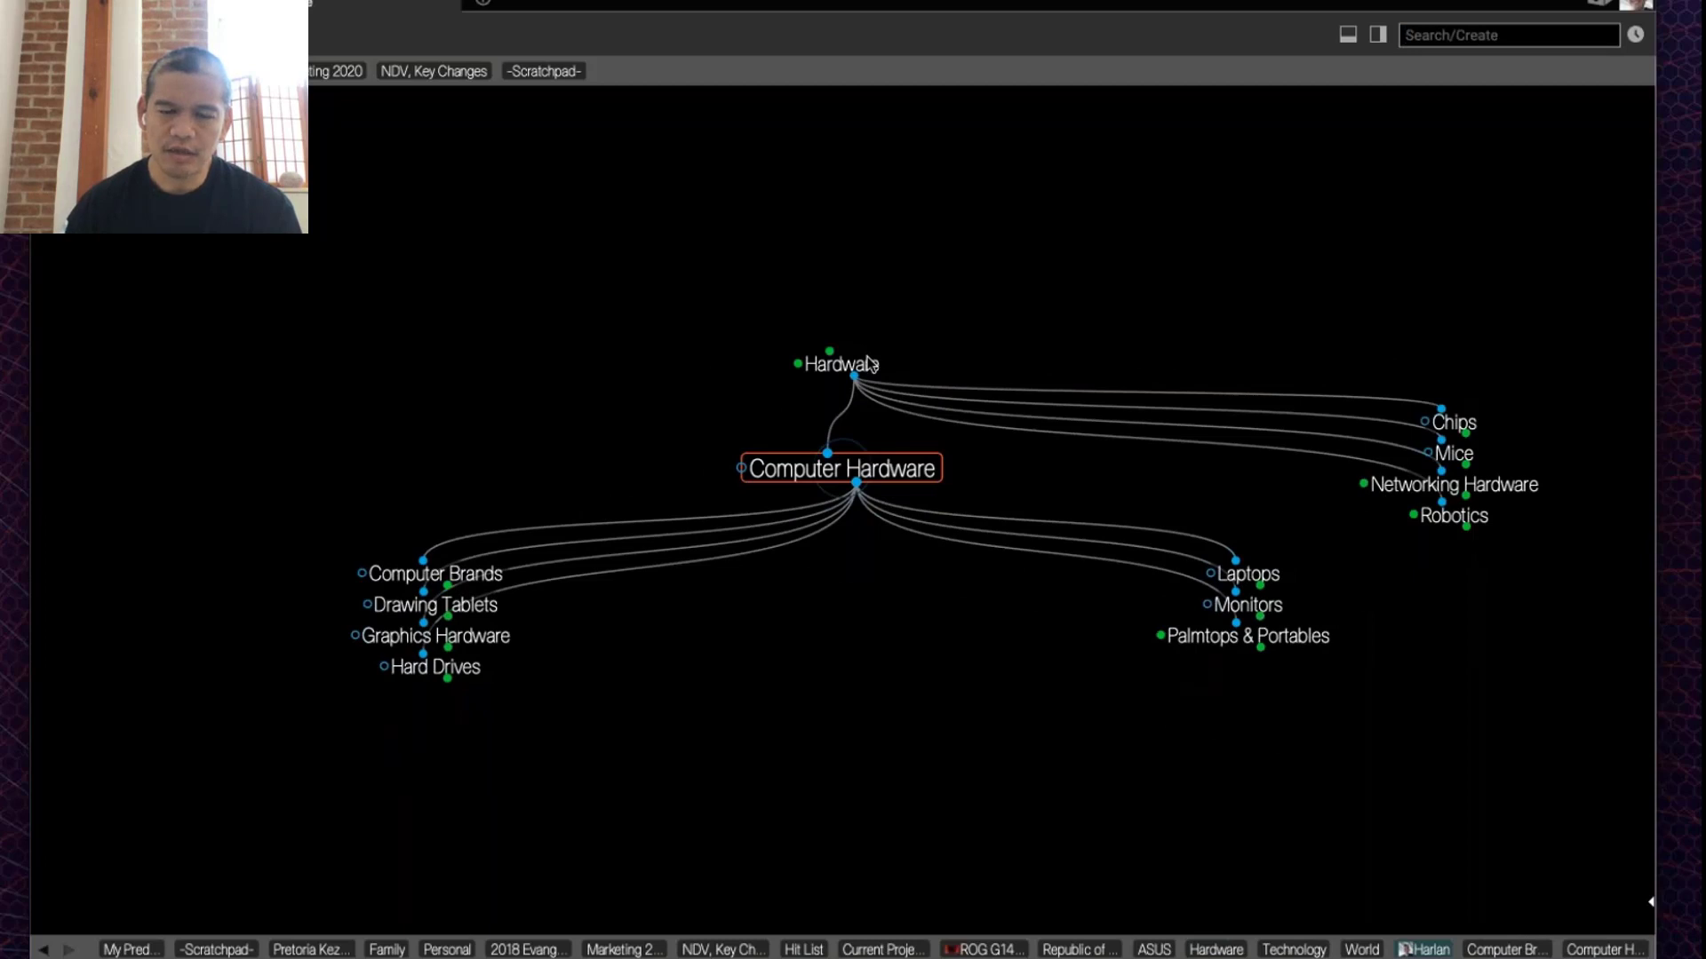
pyautogui.click(870, 349)
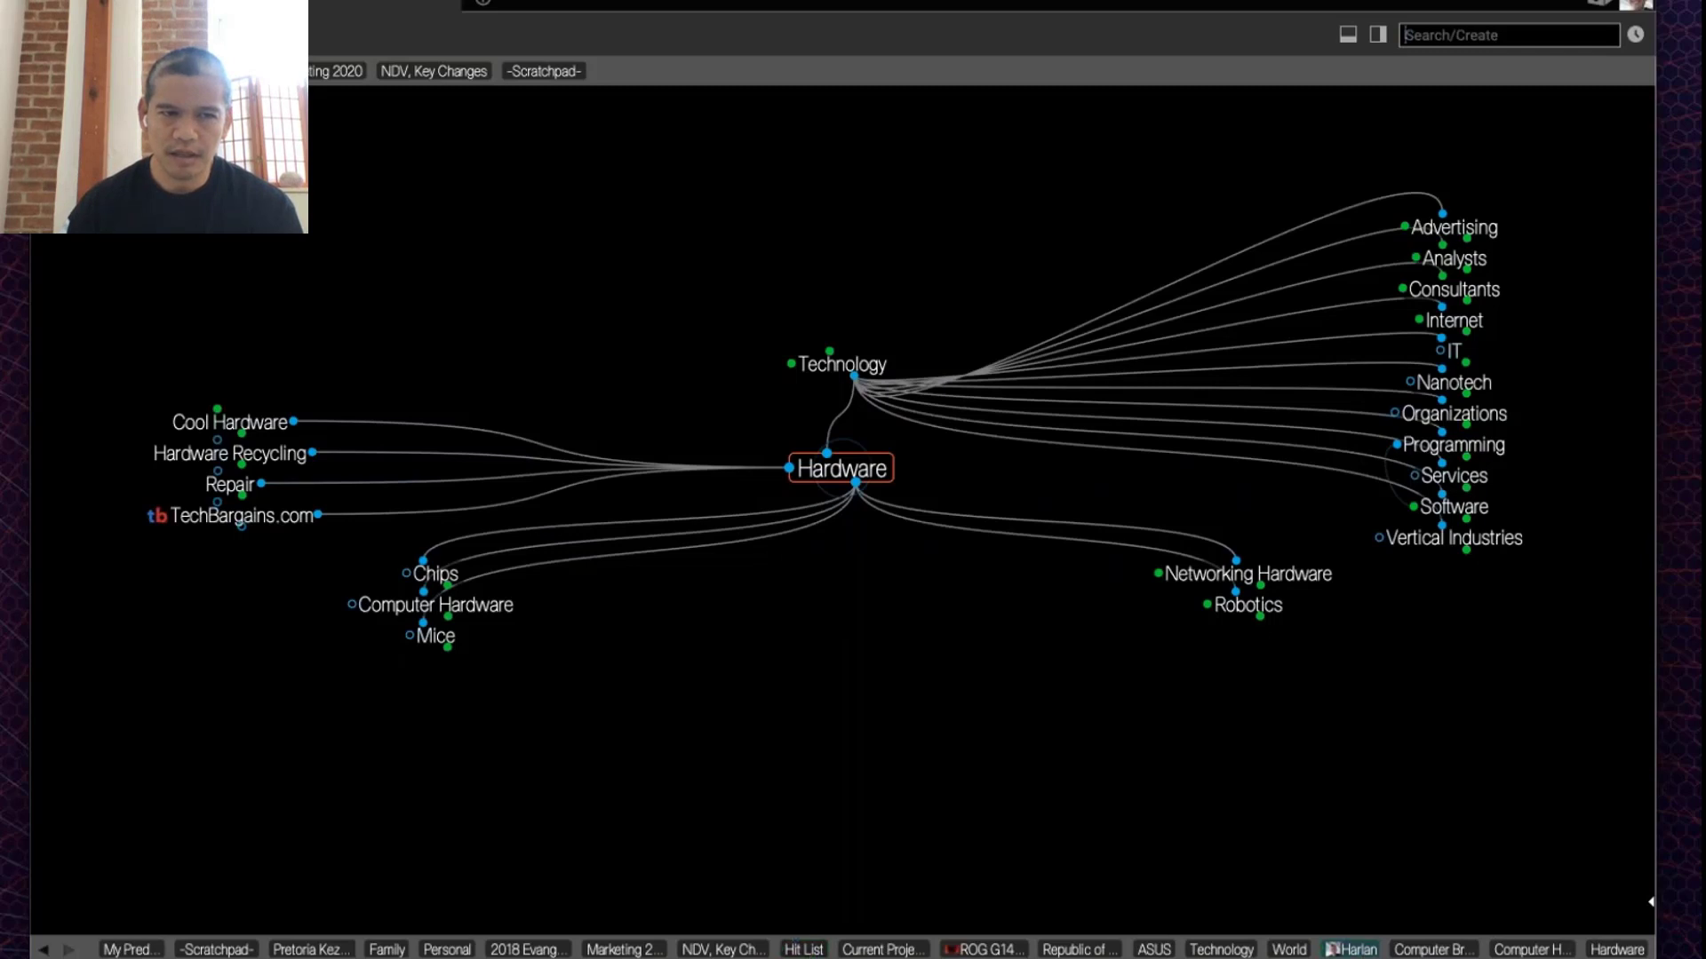
# Step: Return the plex to the home thought from the end of the history bar
pyautogui.click(1351, 950)
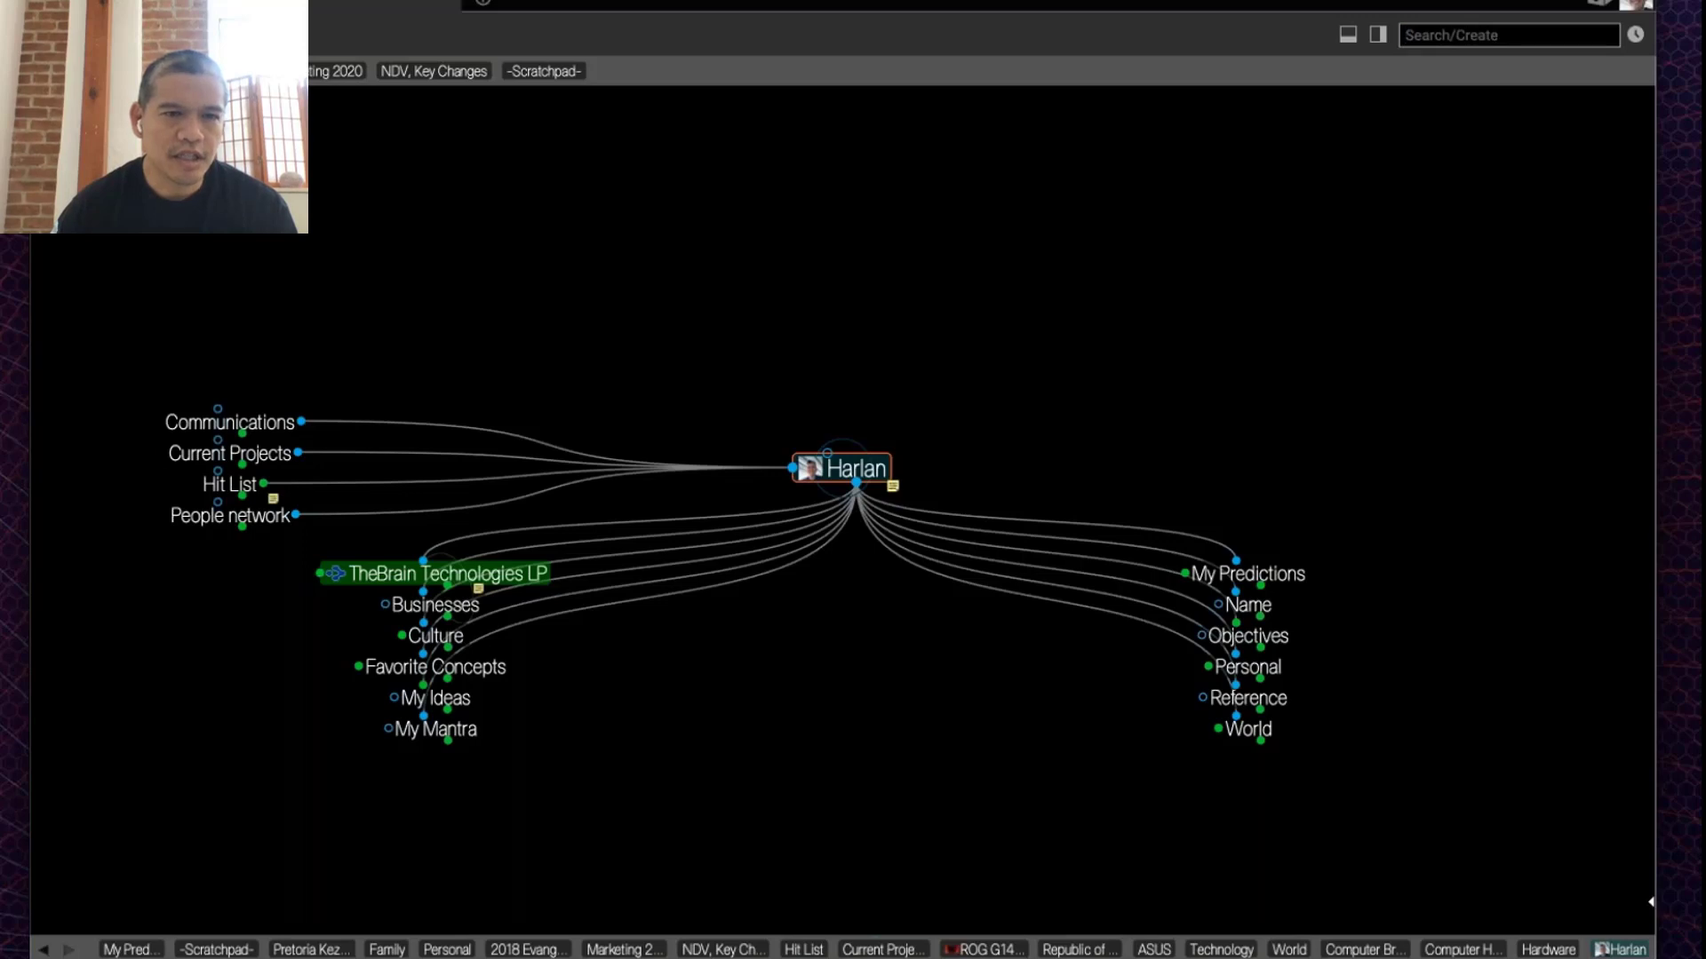
# Step: Make Current Projects, linked to the home thought, the active thought
pyautogui.click(229, 453)
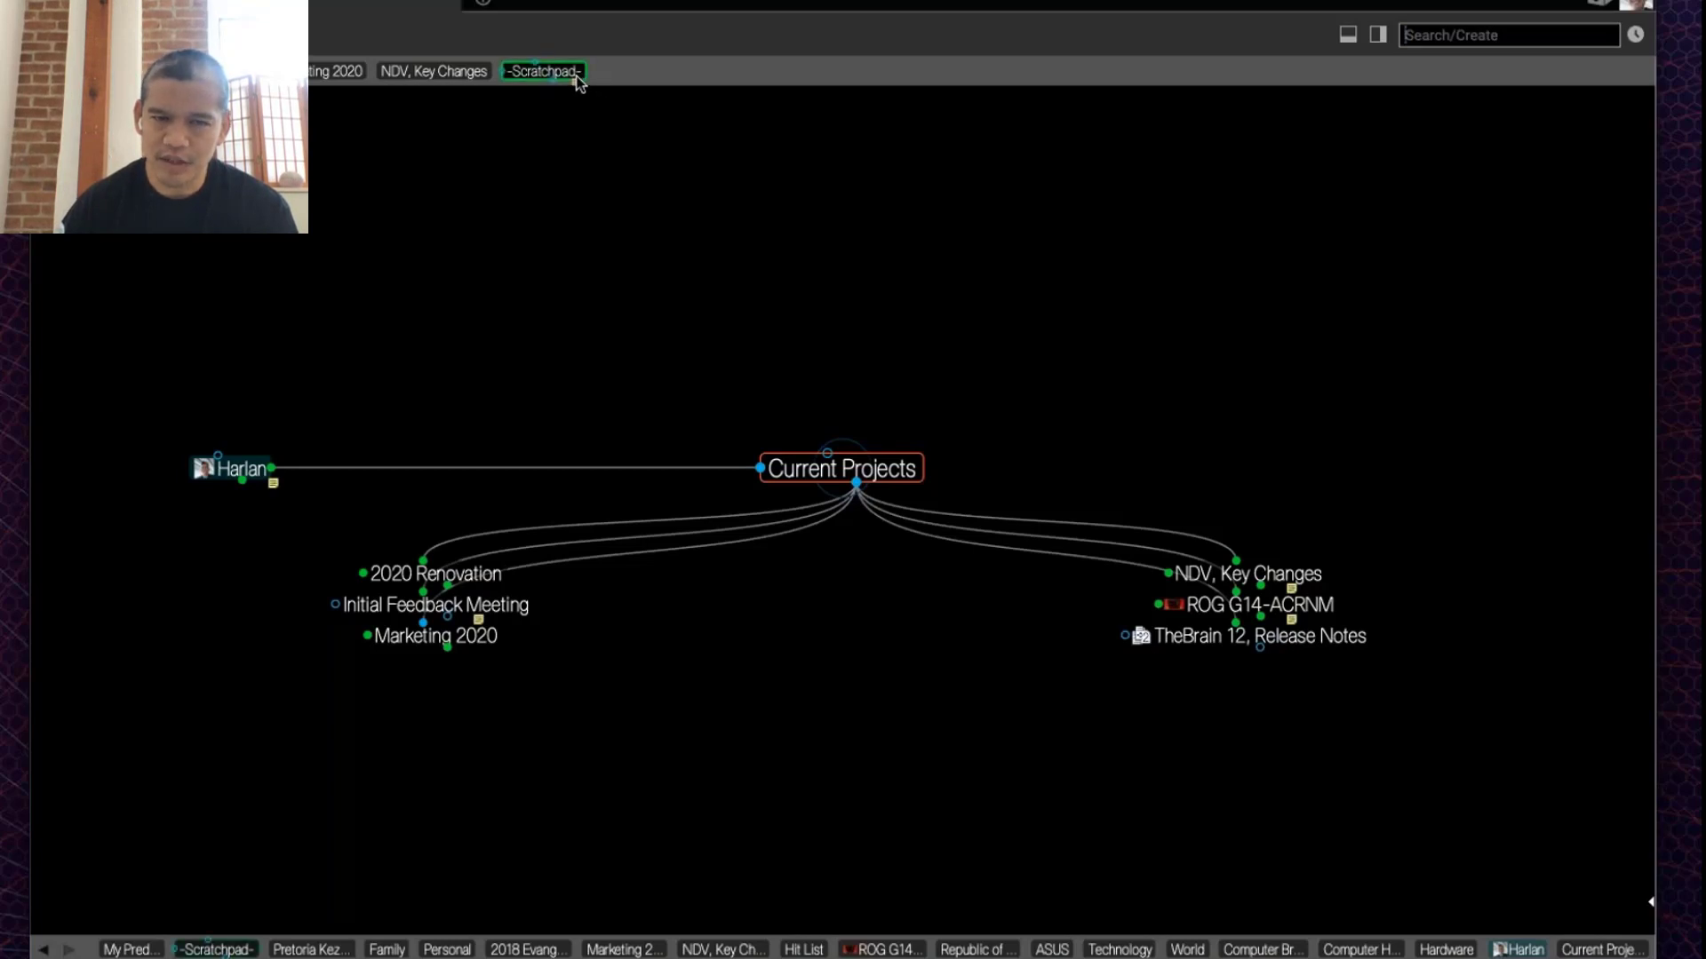
# Step: Activate the -Scratchpad- pin and show its notes with F11
pyautogui.click(544, 71)
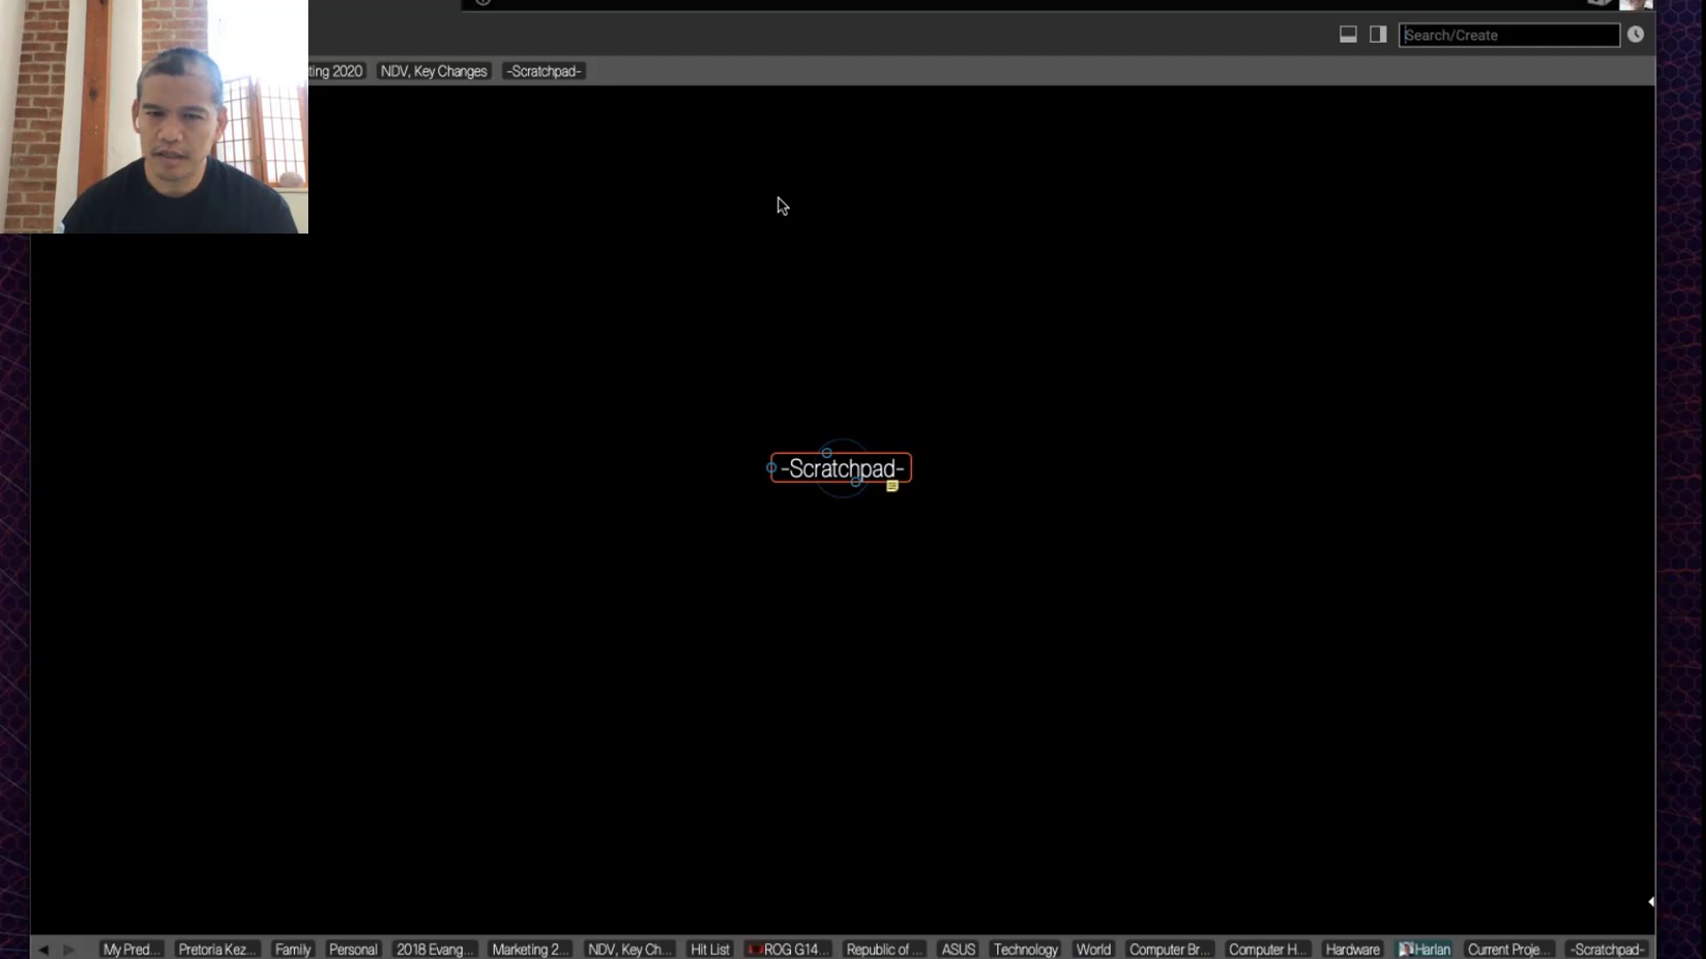
pyautogui.press('F11')
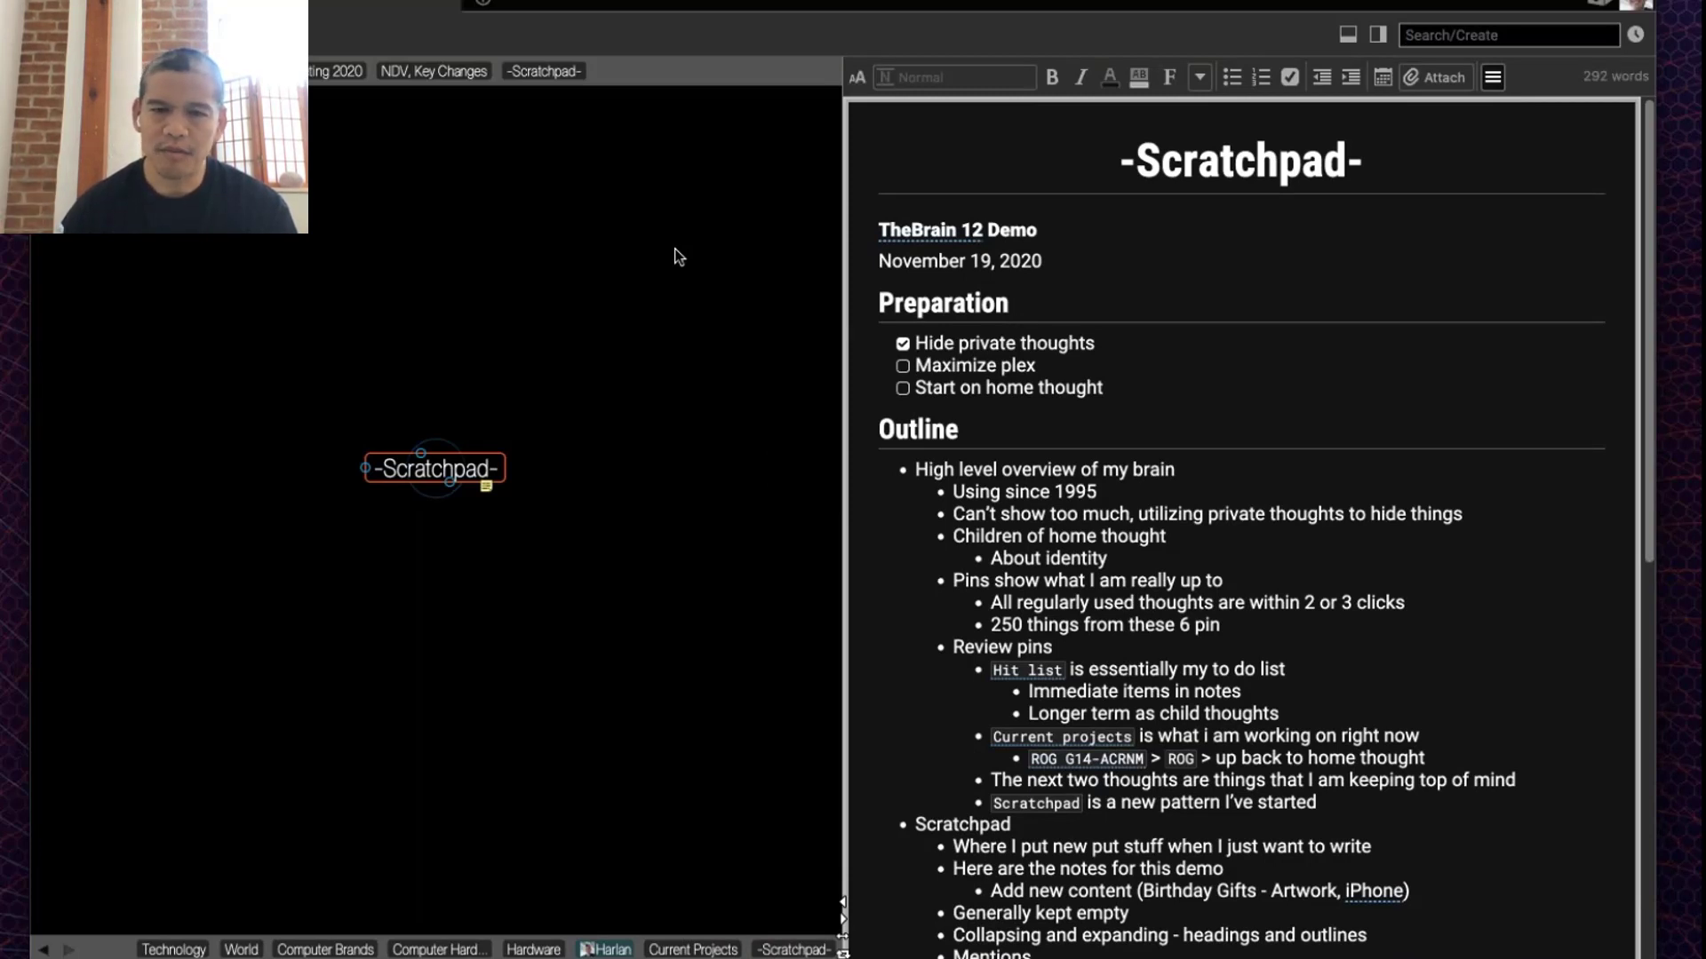
# Step: Add a '### Covid-19 Vaccines' heading above TheBrain 12 Demo in the Scratchpad note
pyautogui.click(1091, 227)
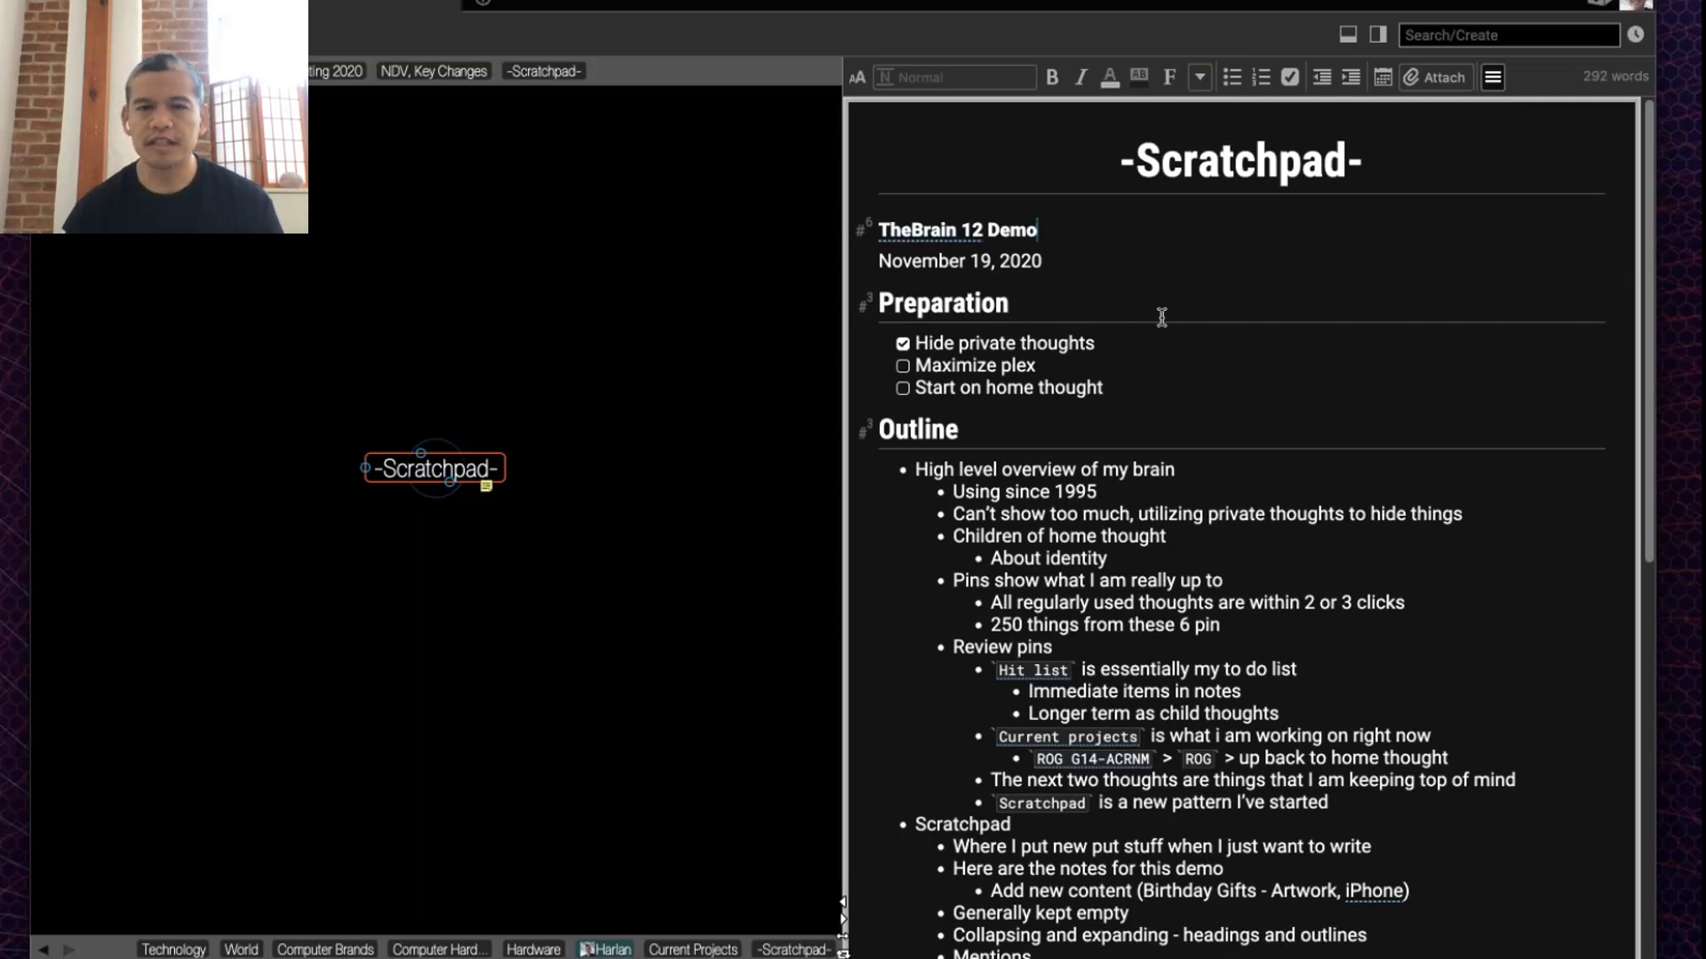
pyautogui.press('Home')
pyautogui.press('Return')
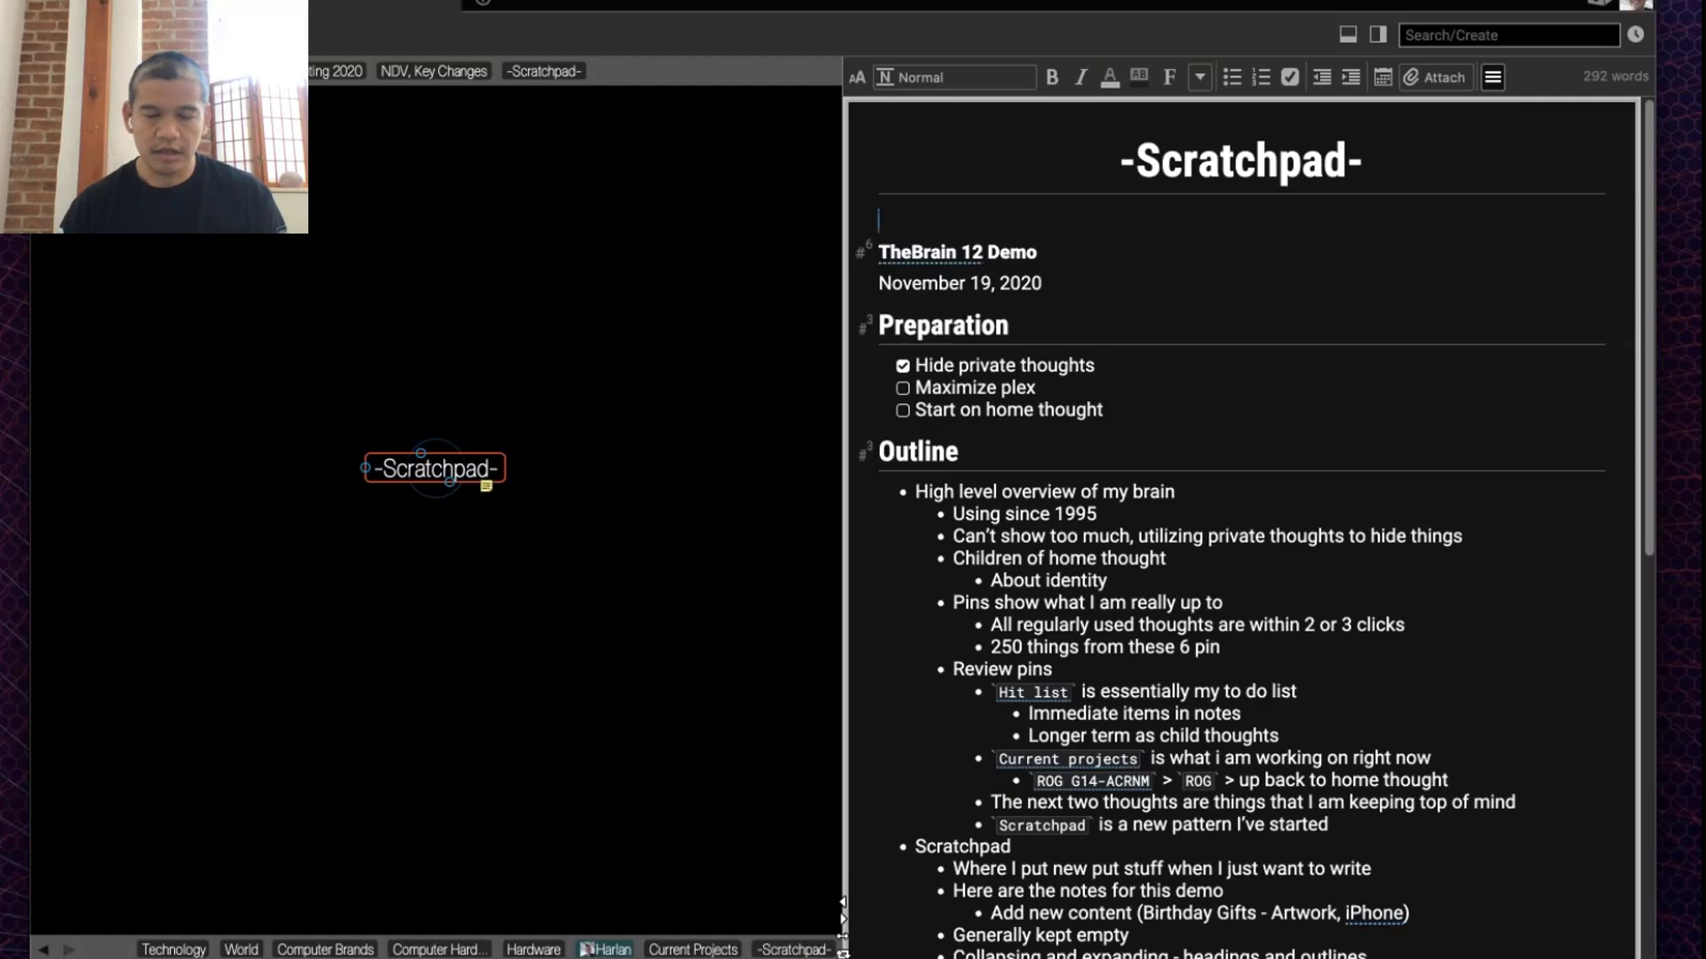
pyautogui.write('### C')
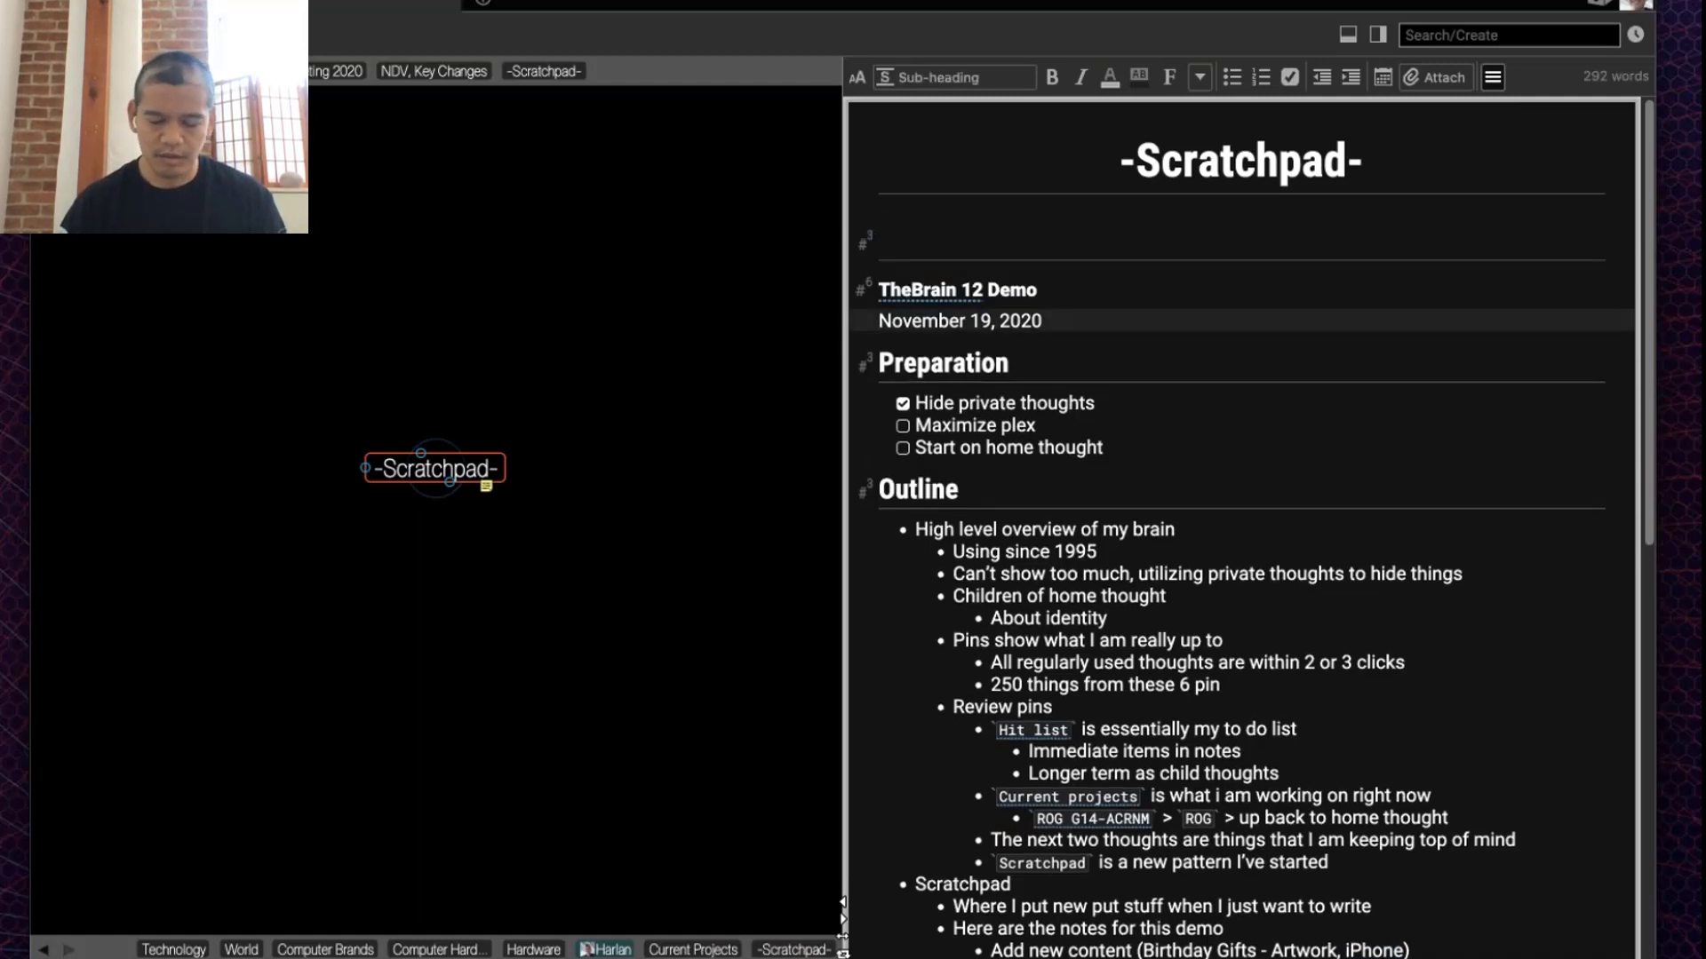
pyautogui.write('Ovid')
pyautogui.press('BackSpace')
pyautogui.press('BackSpace')
pyautogui.press('BackSpace')
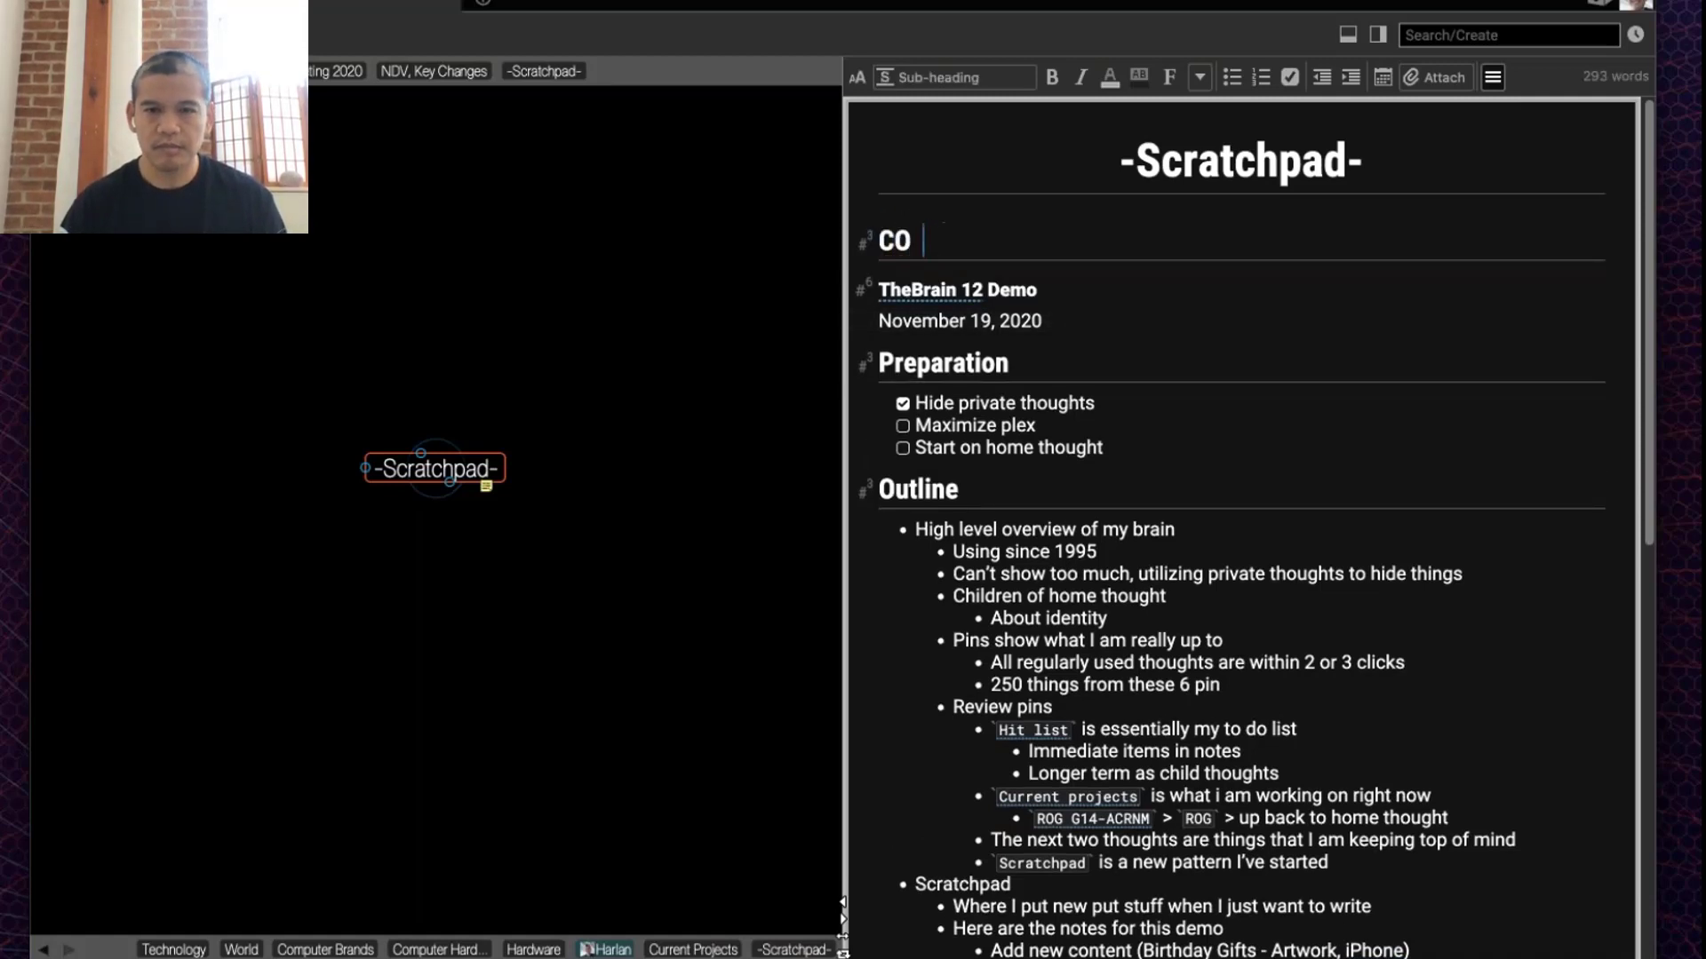
pyautogui.press('BackSpace')
pyautogui.write('ovid-')
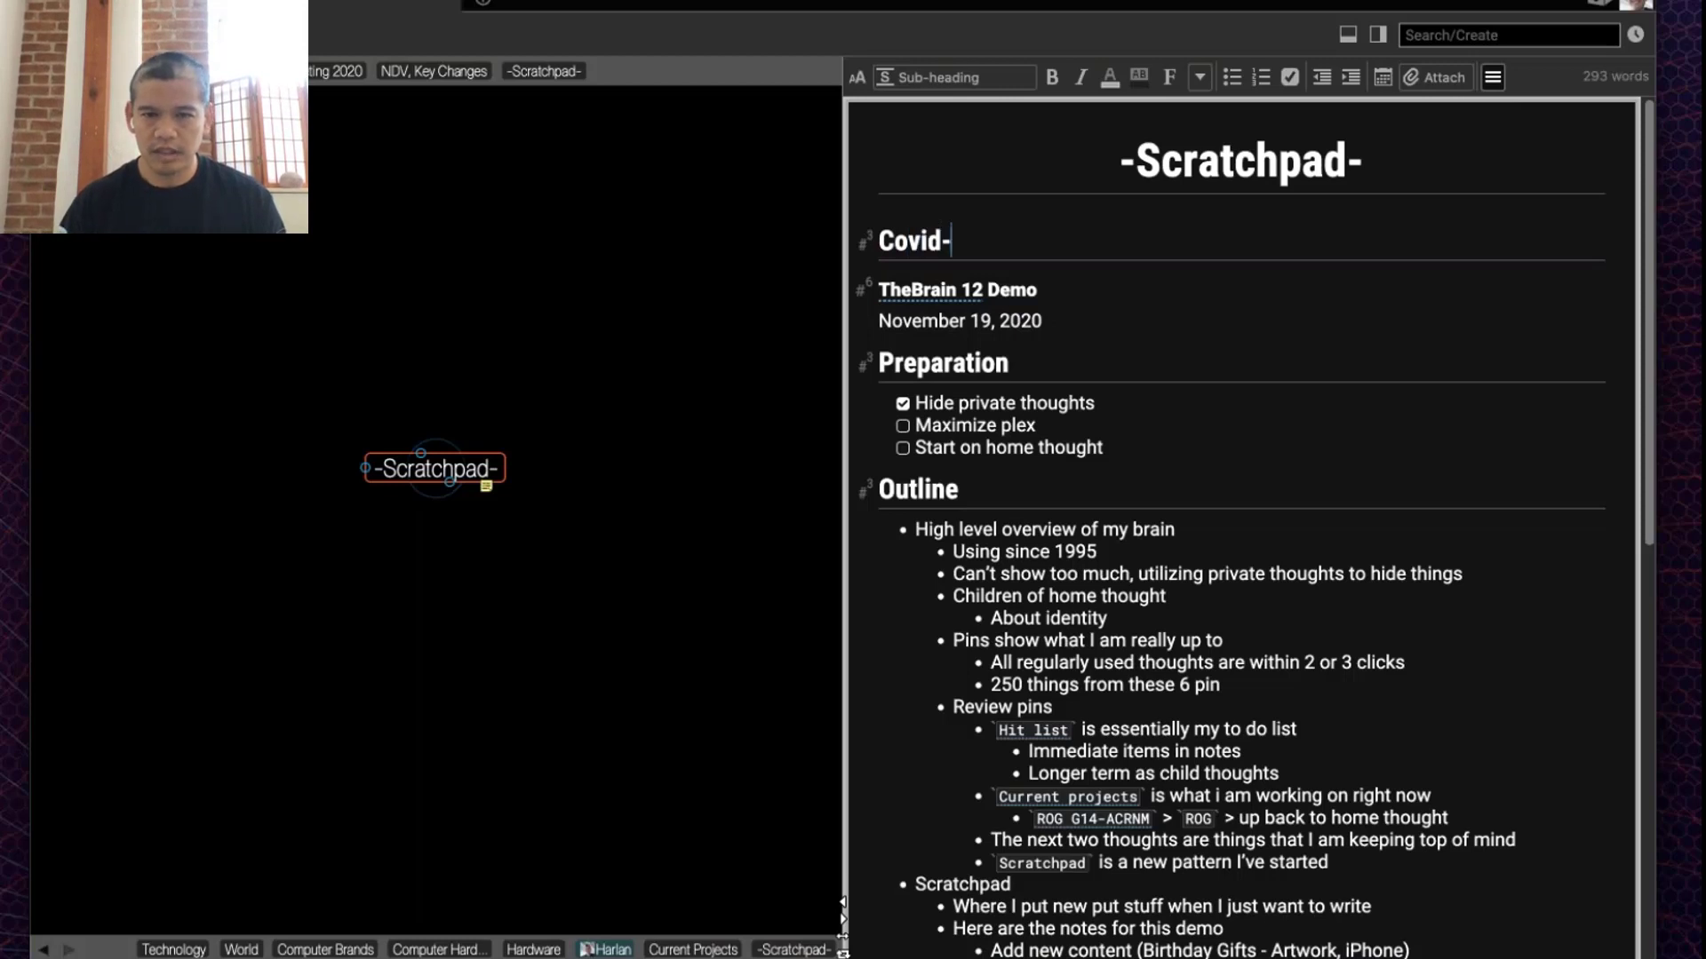
pyautogui.write('19 Vaccines')
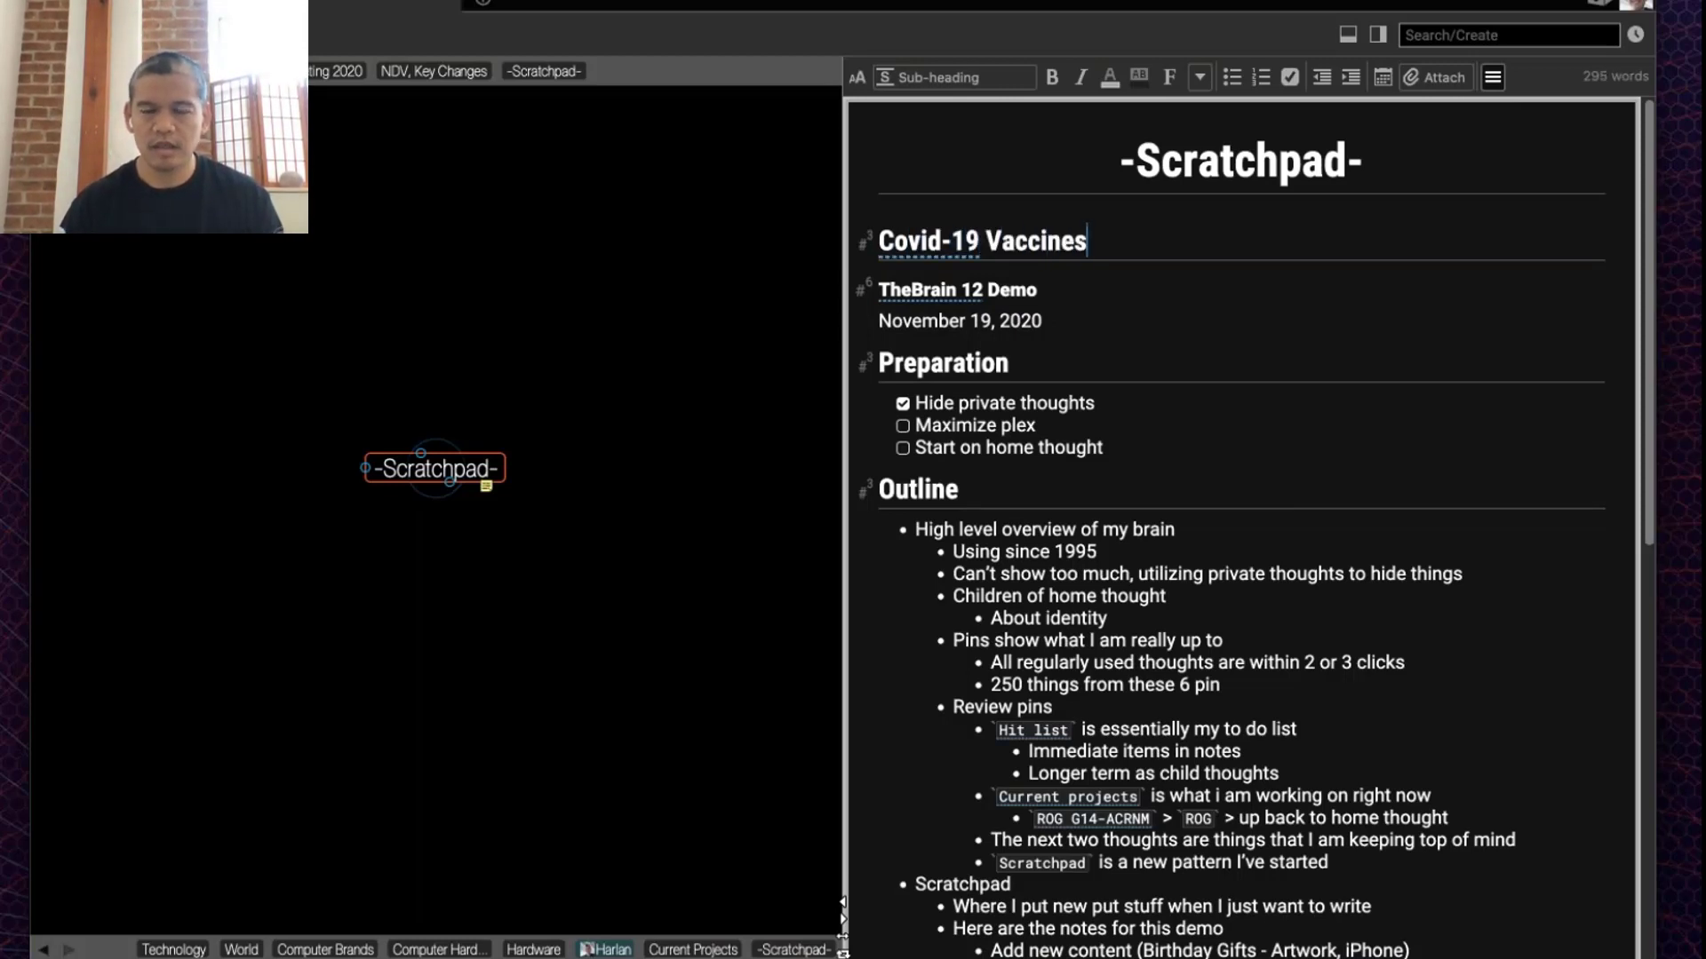
pyautogui.press('Return')
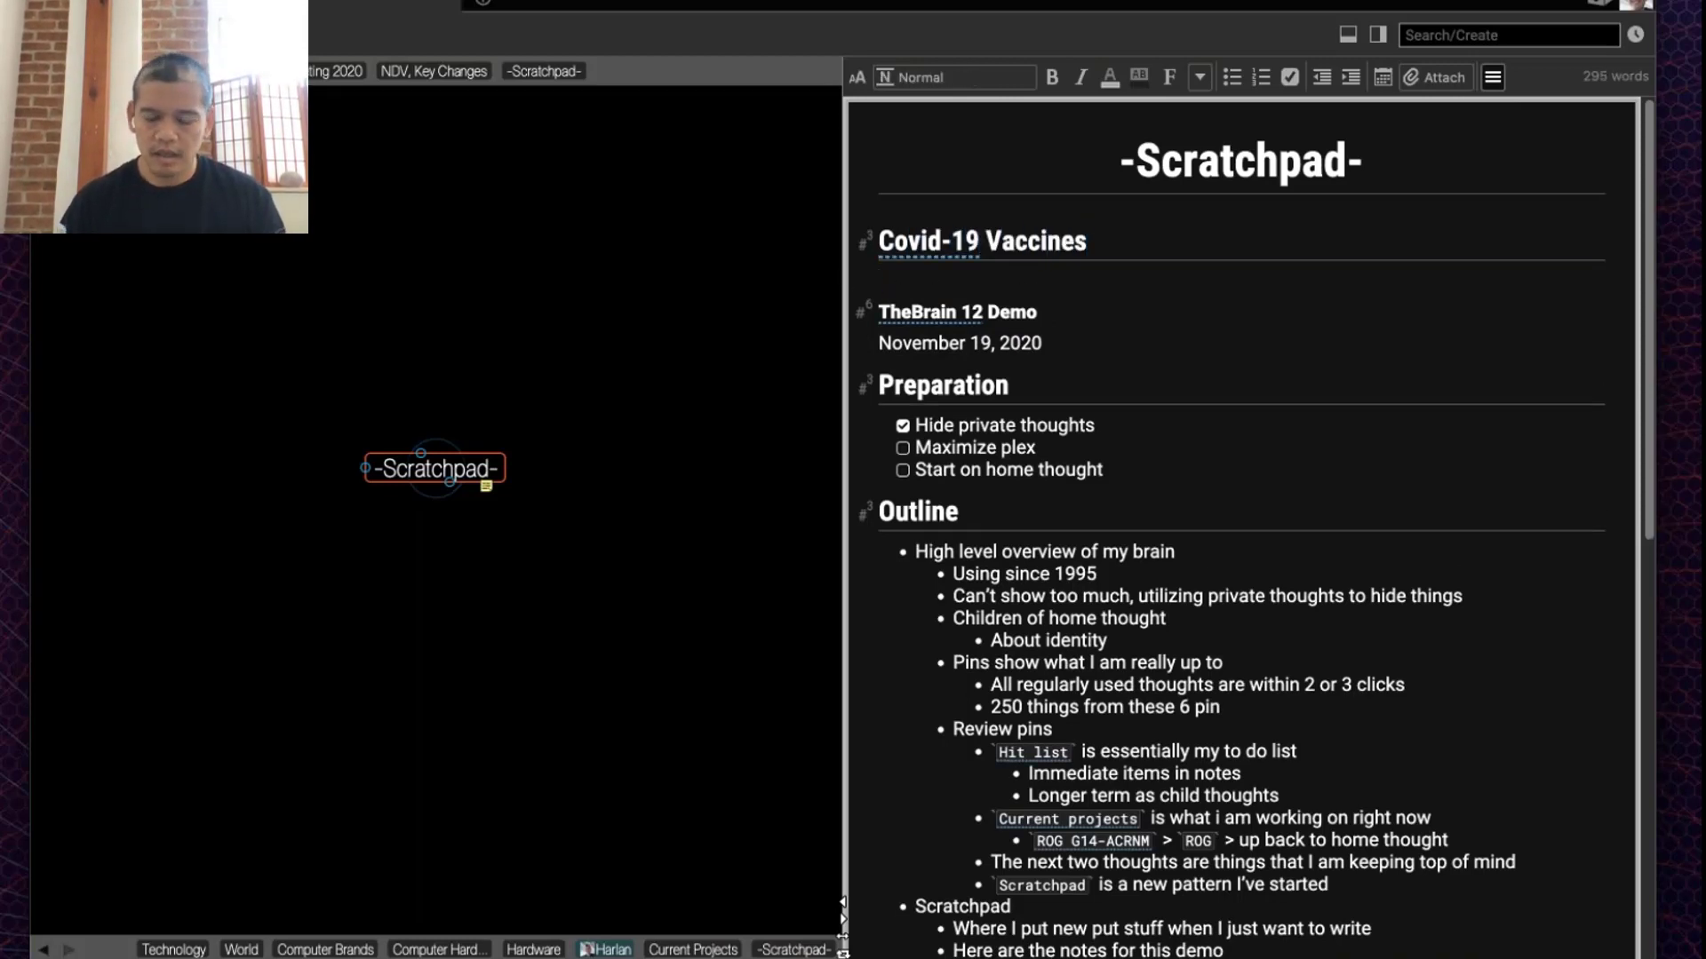
# Step: List Moderna and Pfizer as bullets under the heading and end the list
pyautogui.write('- Moe')
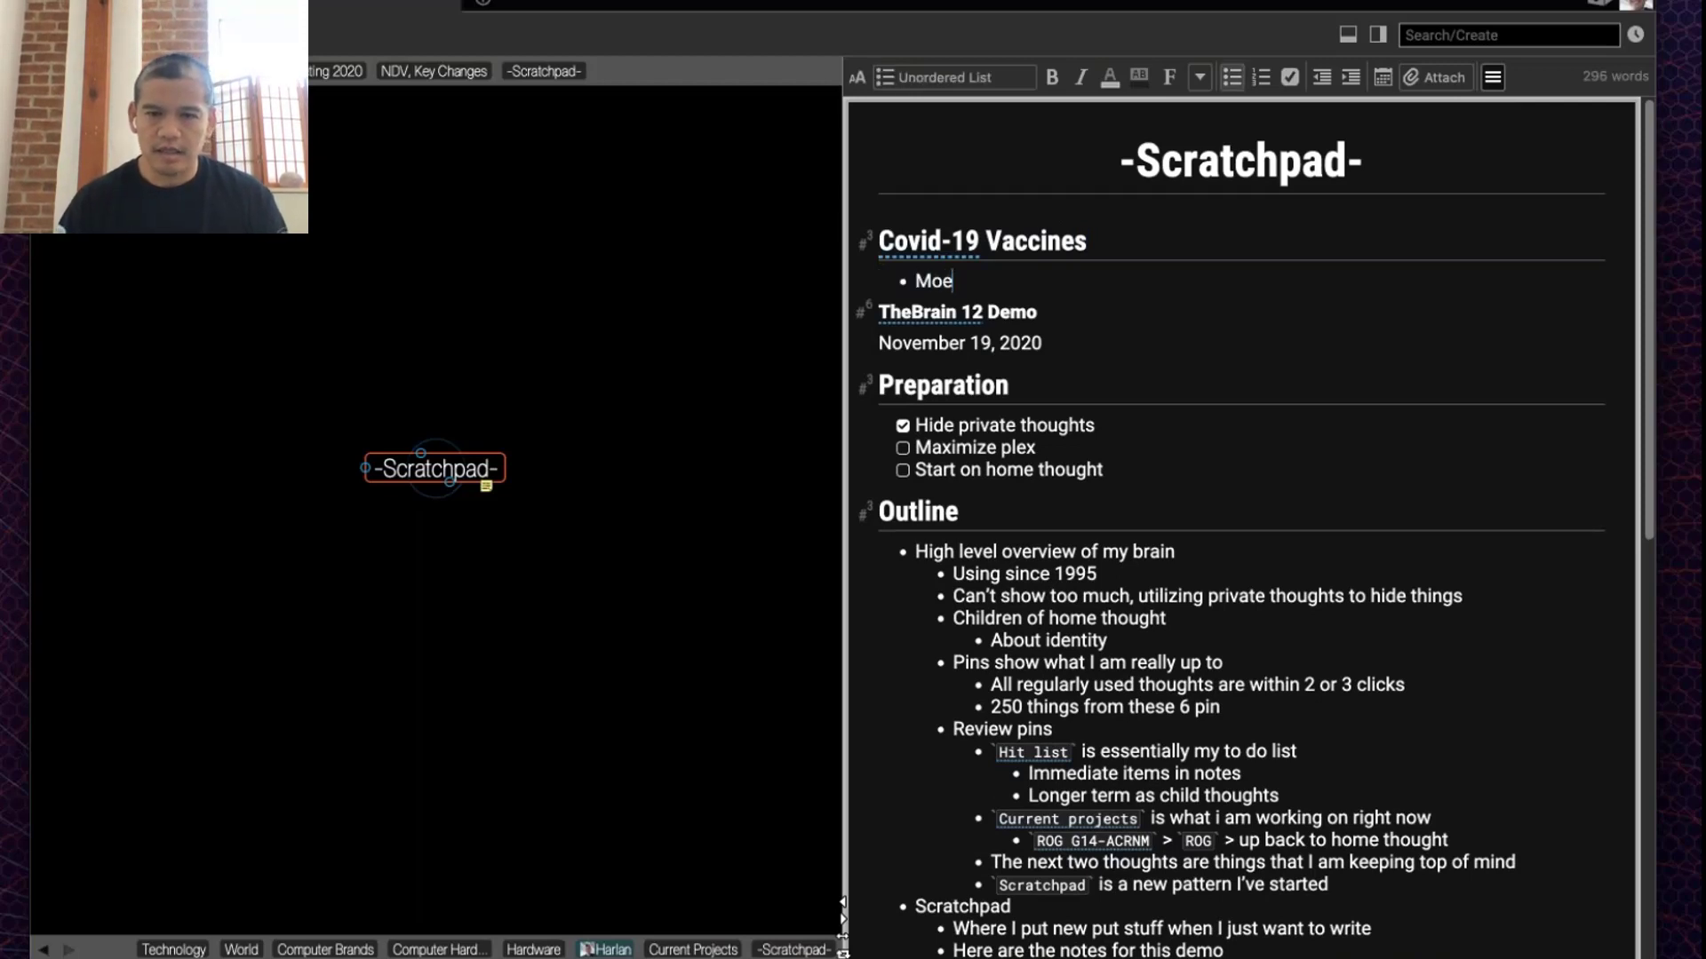
pyautogui.write('rn')
pyautogui.press('BackSpace')
pyautogui.press('BackSpace')
pyautogui.press('BackSpace')
pyautogui.write('derna')
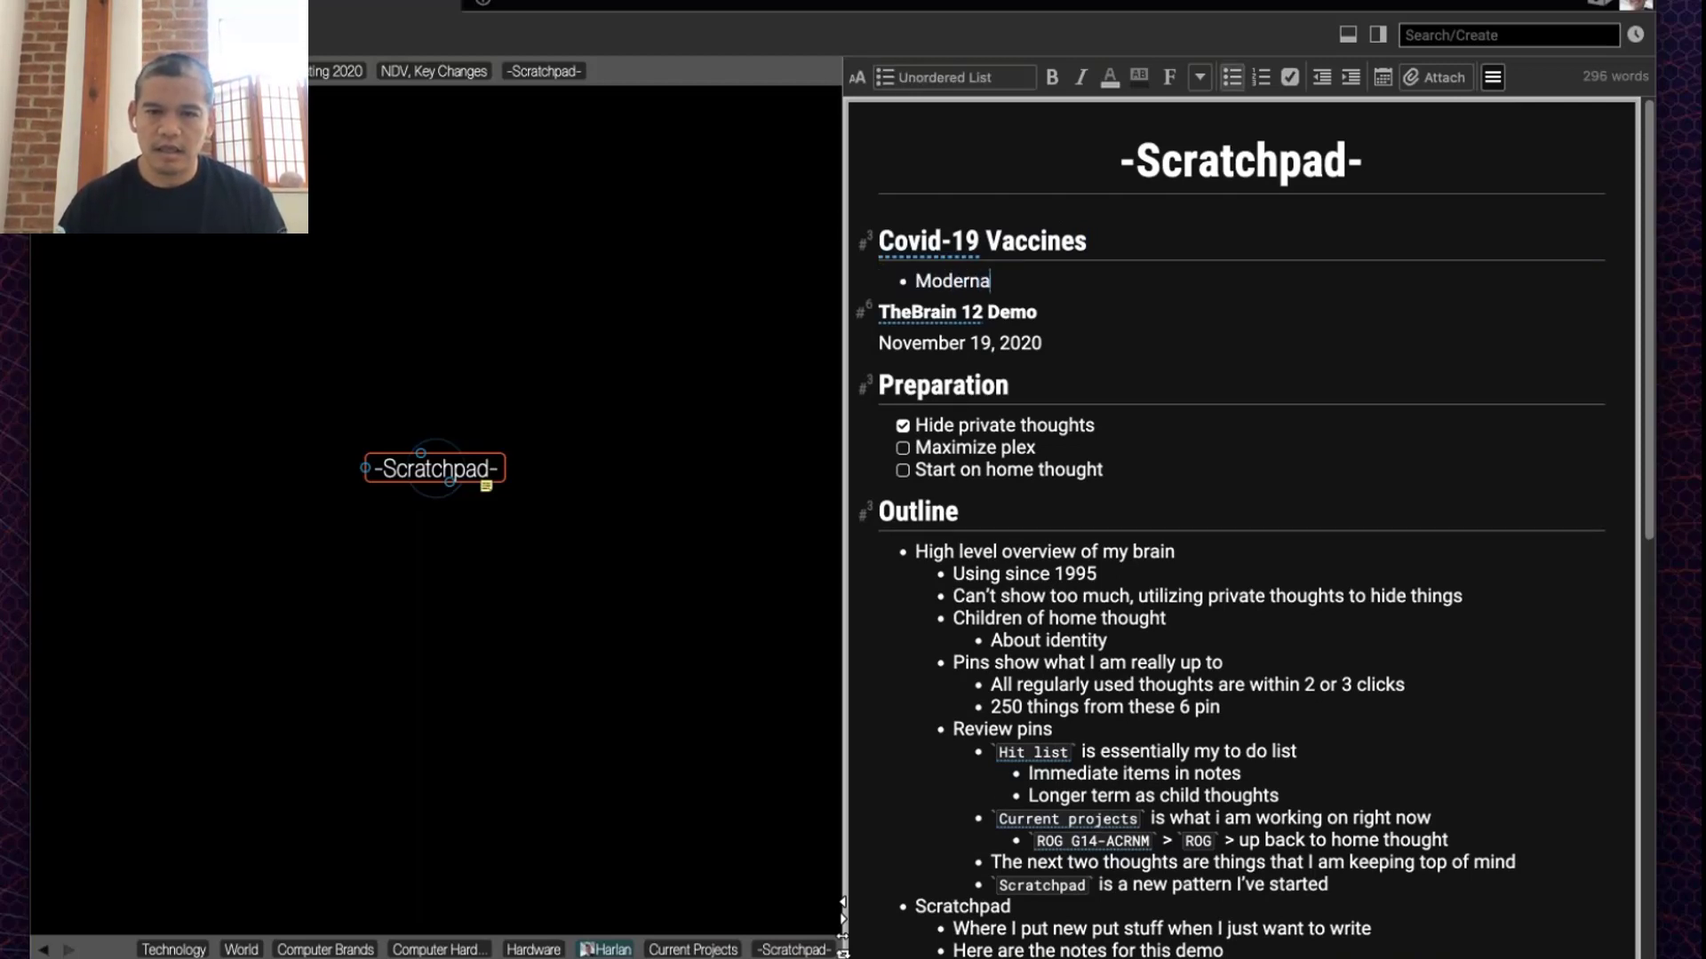
pyautogui.press('Return')
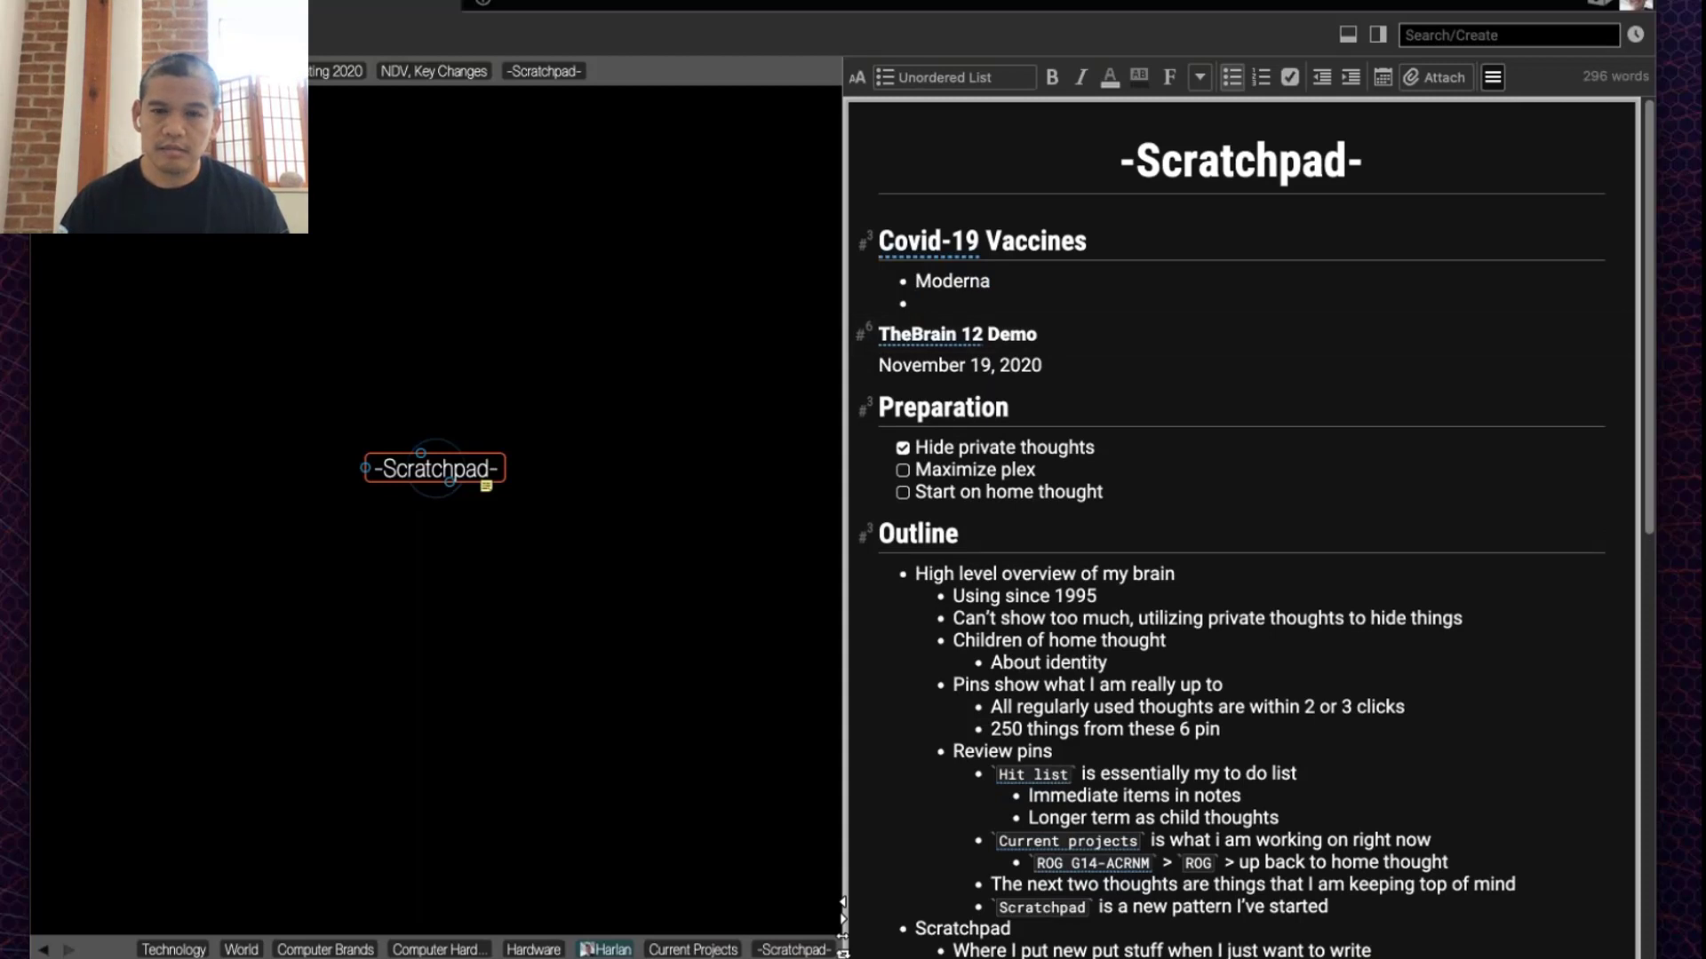
pyautogui.write('P')
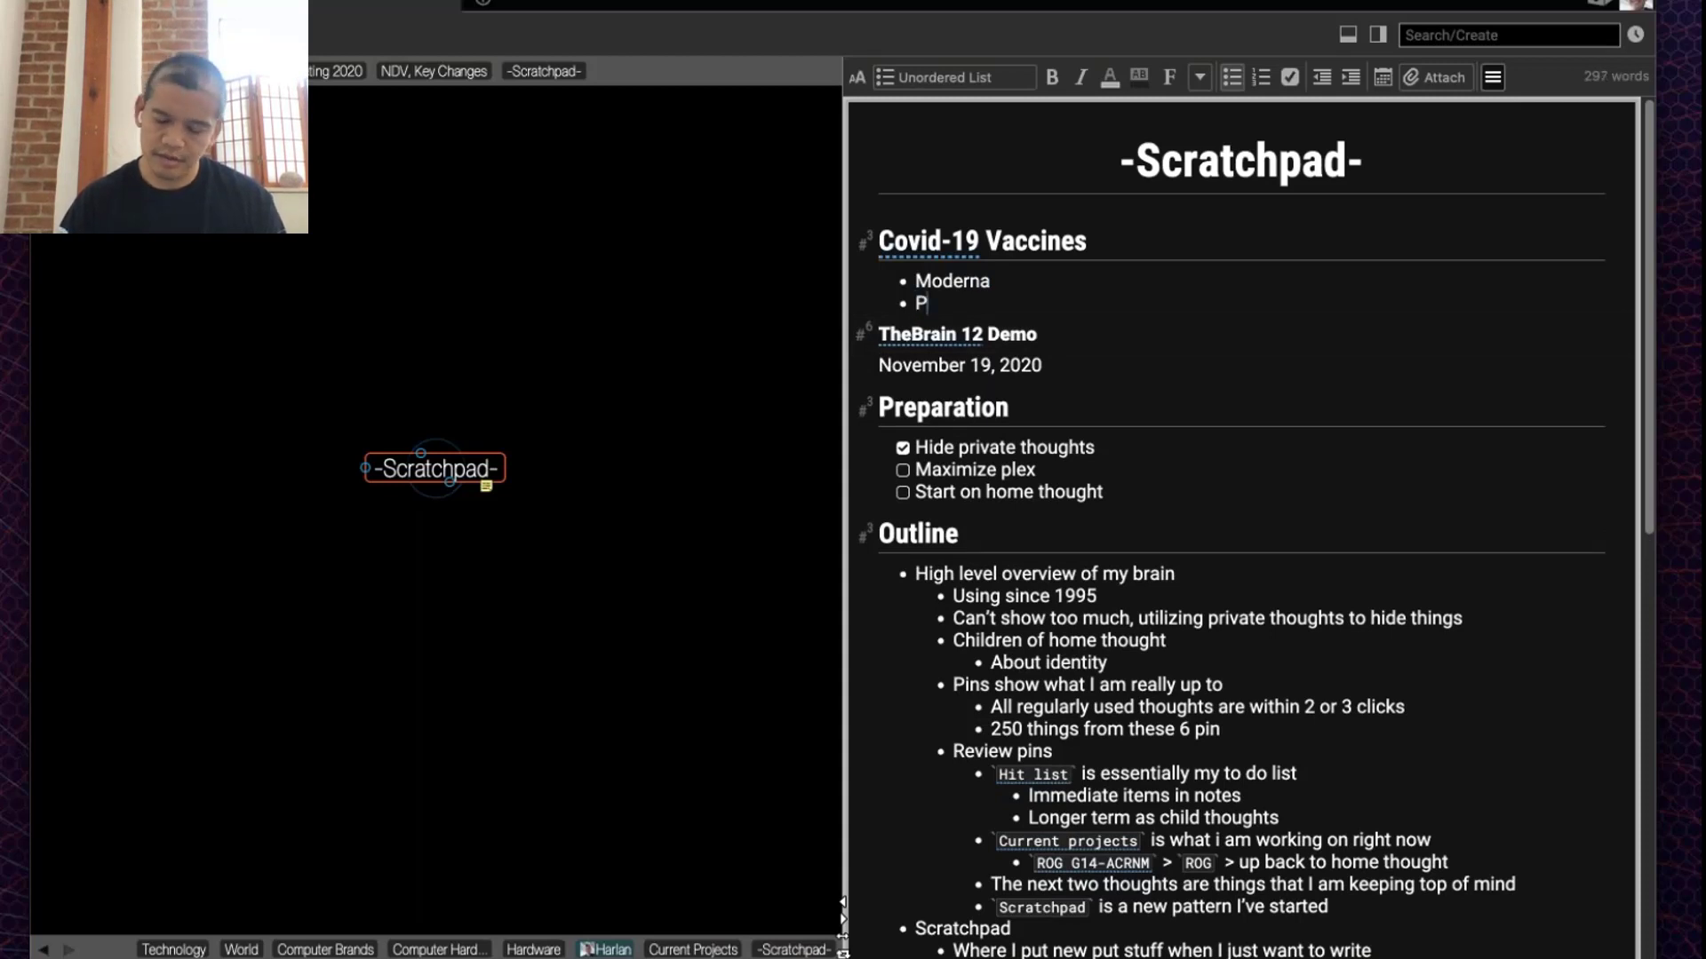
pyautogui.write('f')
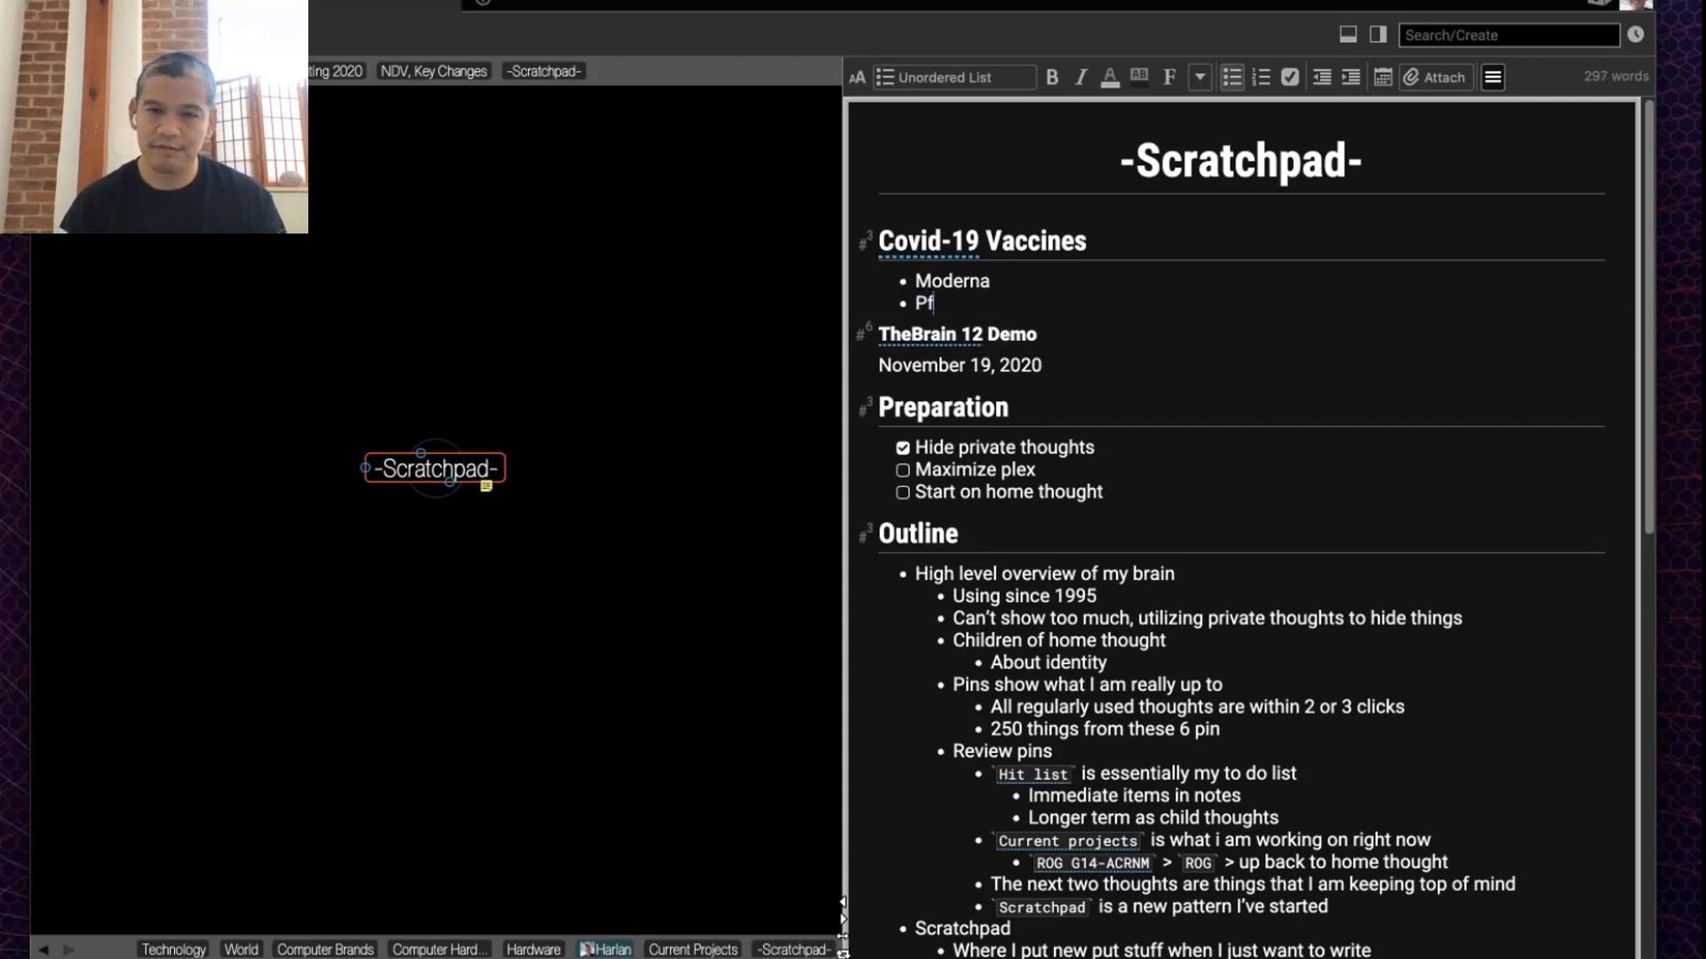
pyautogui.write('izer')
pyautogui.press('Return')
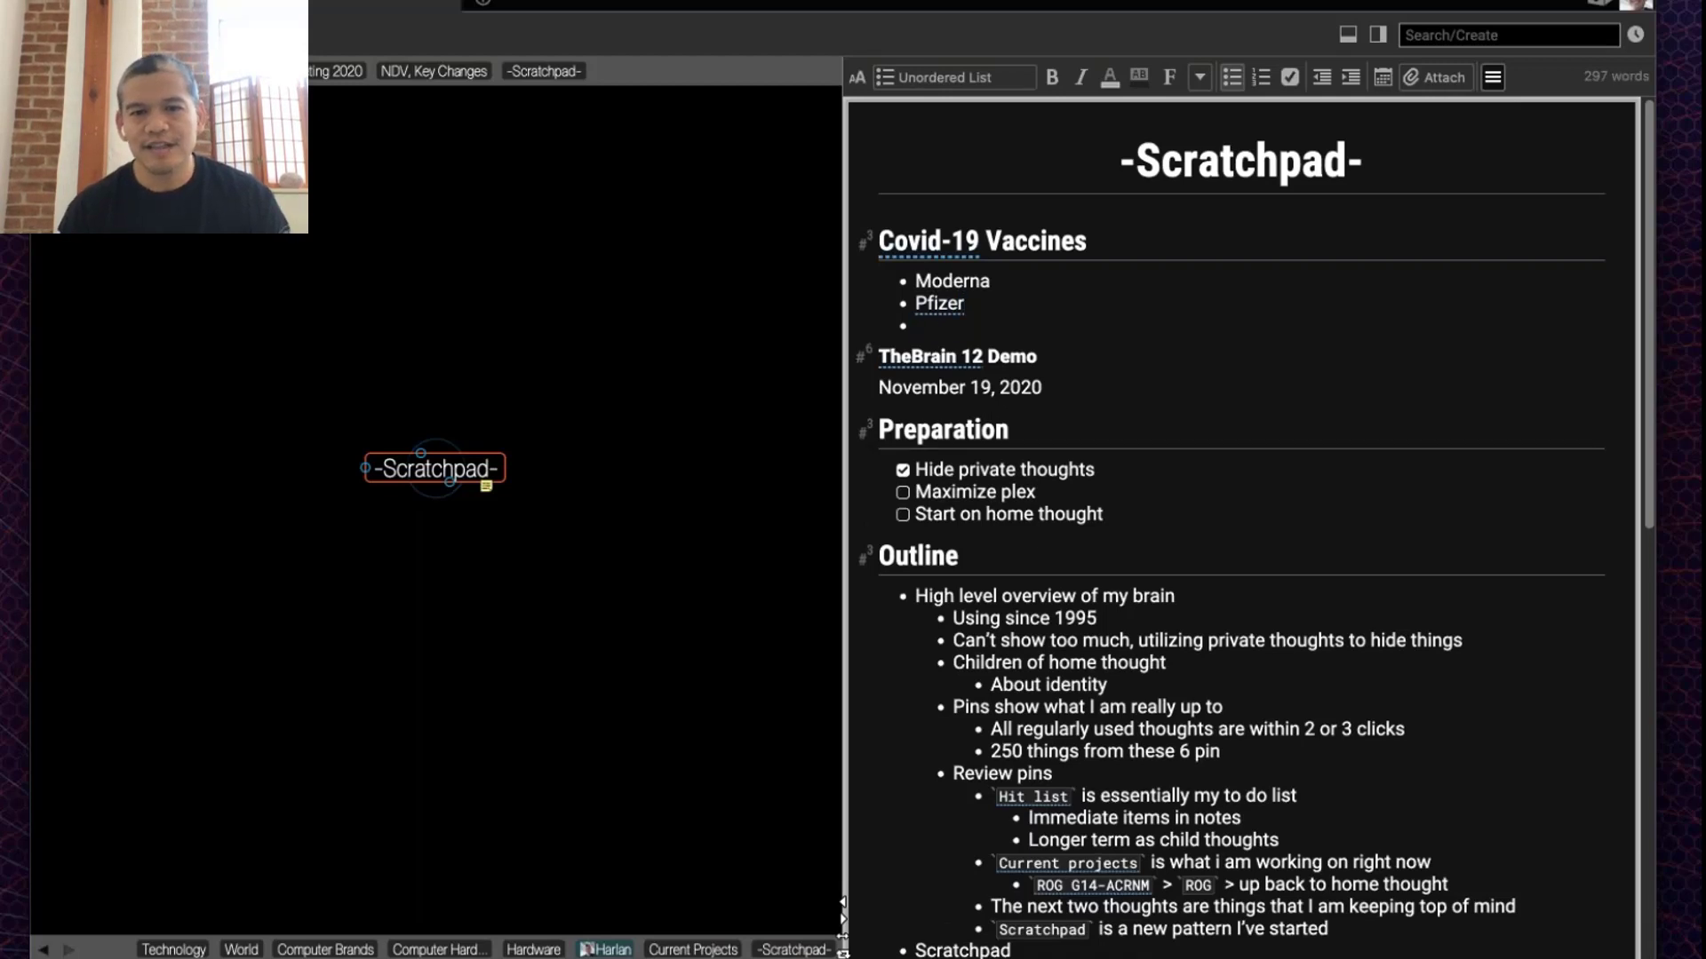
pyautogui.press('Return')
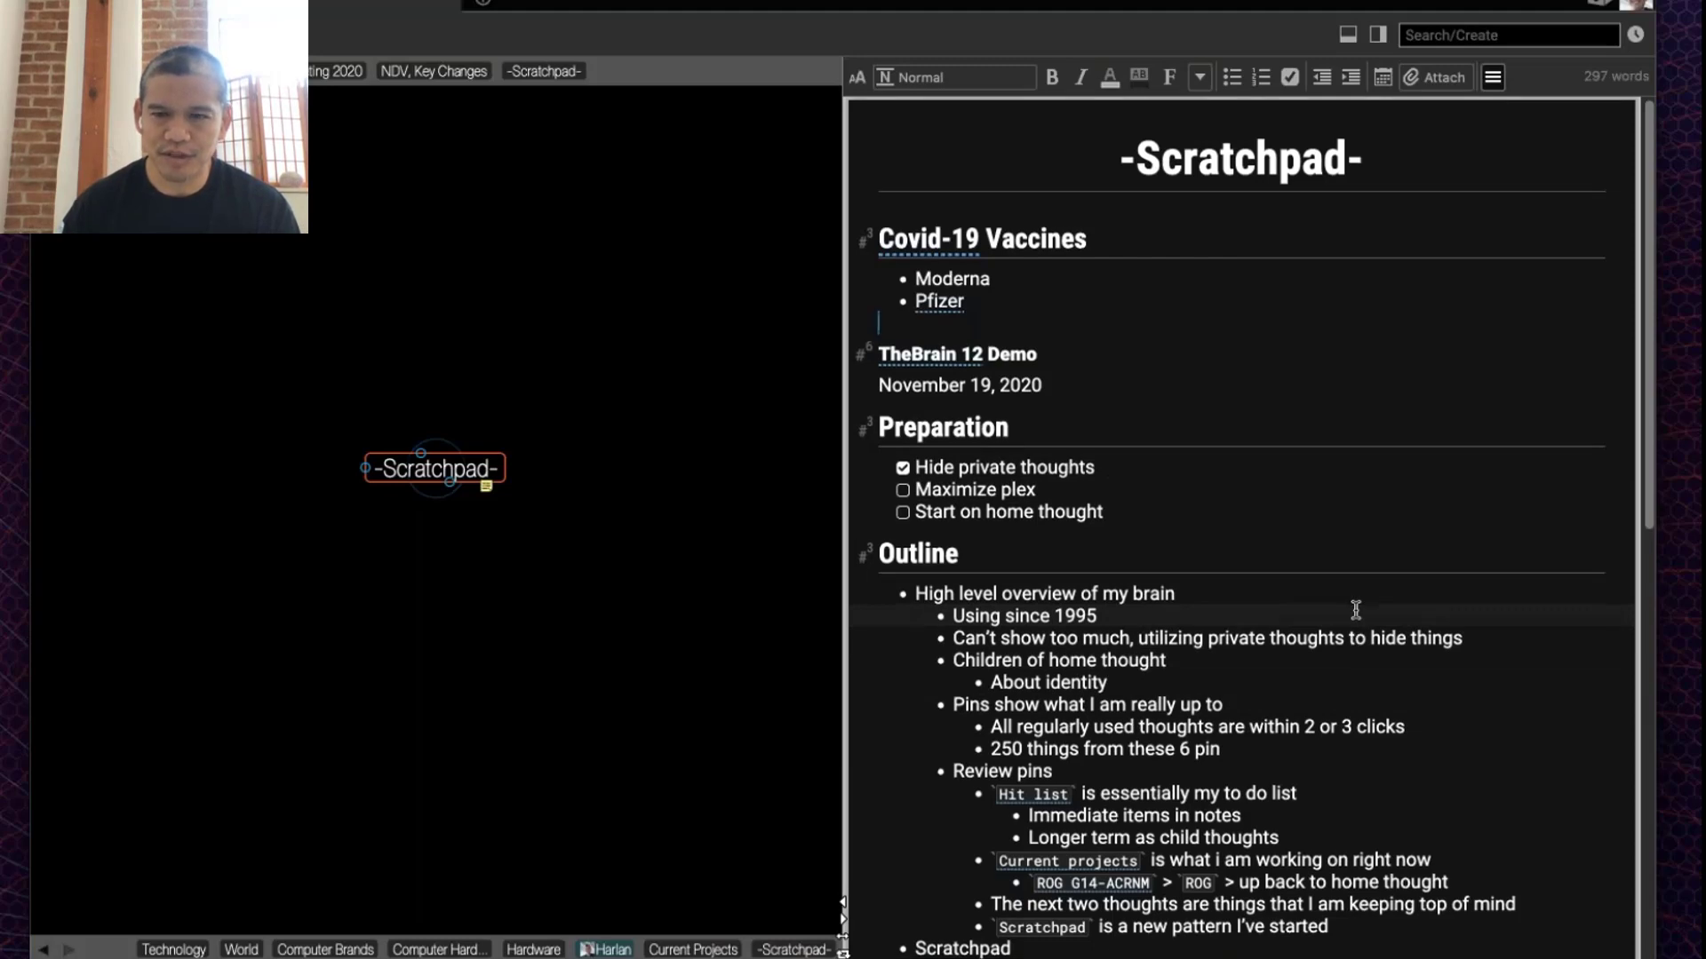
pyautogui.scroll(-3, 1355, 610)
pyautogui.scroll(-3, 1355, 610)
pyautogui.scroll(5, 1355, 609)
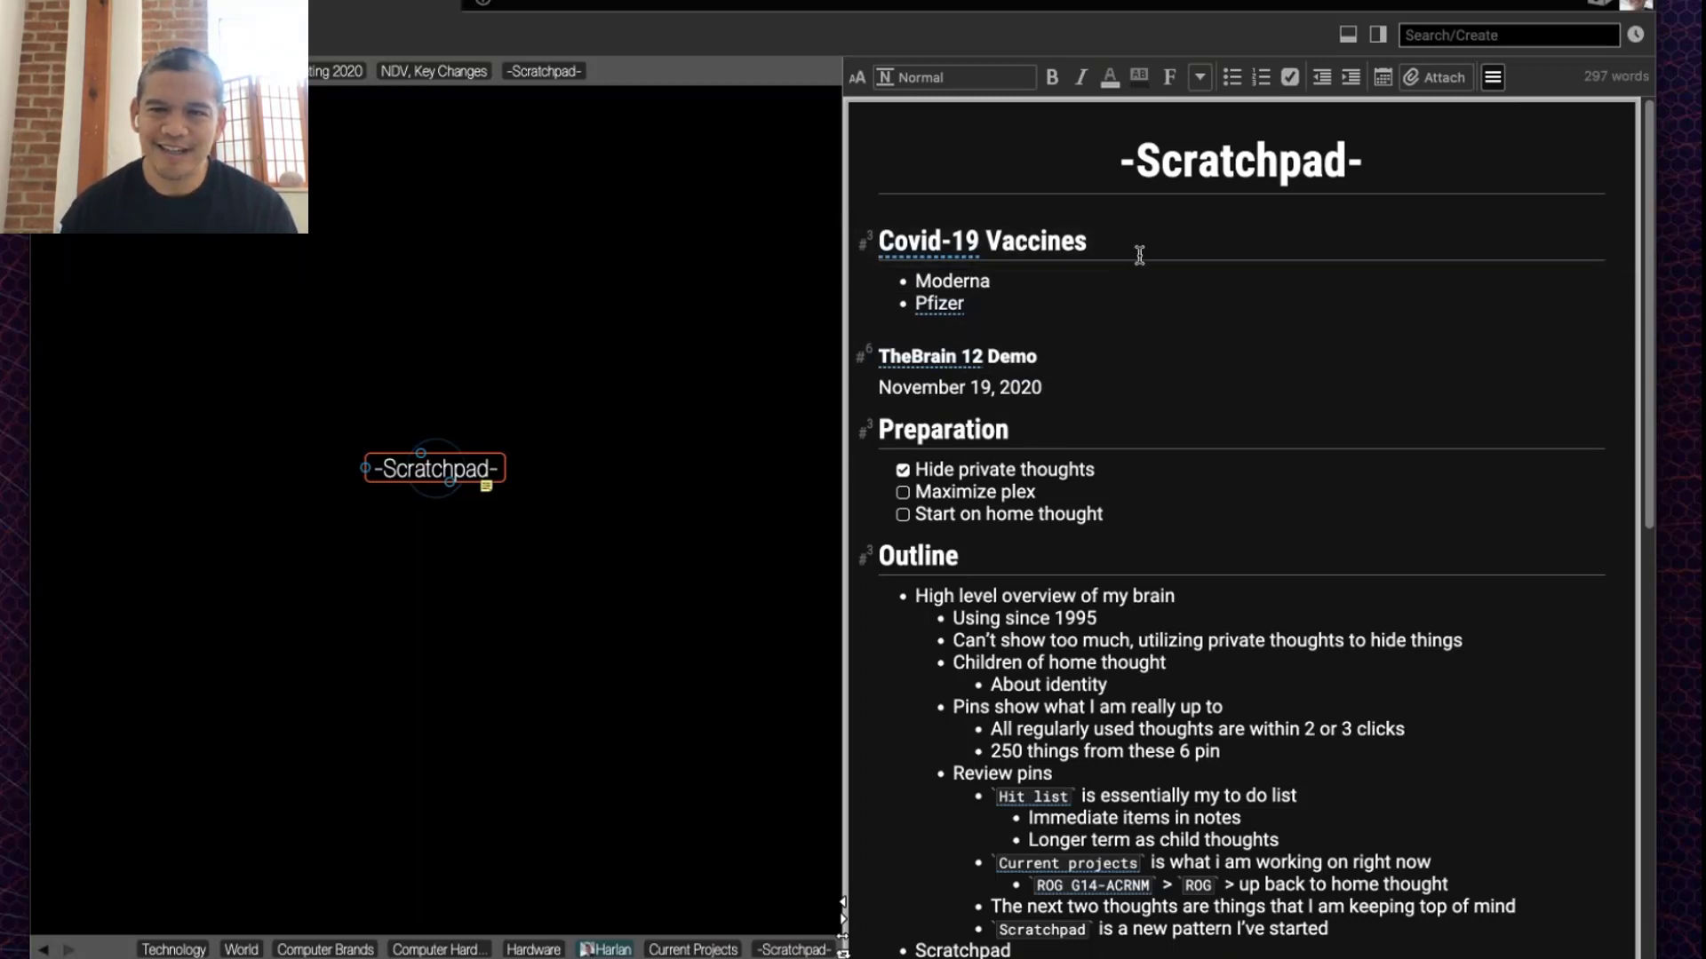
pyautogui.moveTo(867, 242)
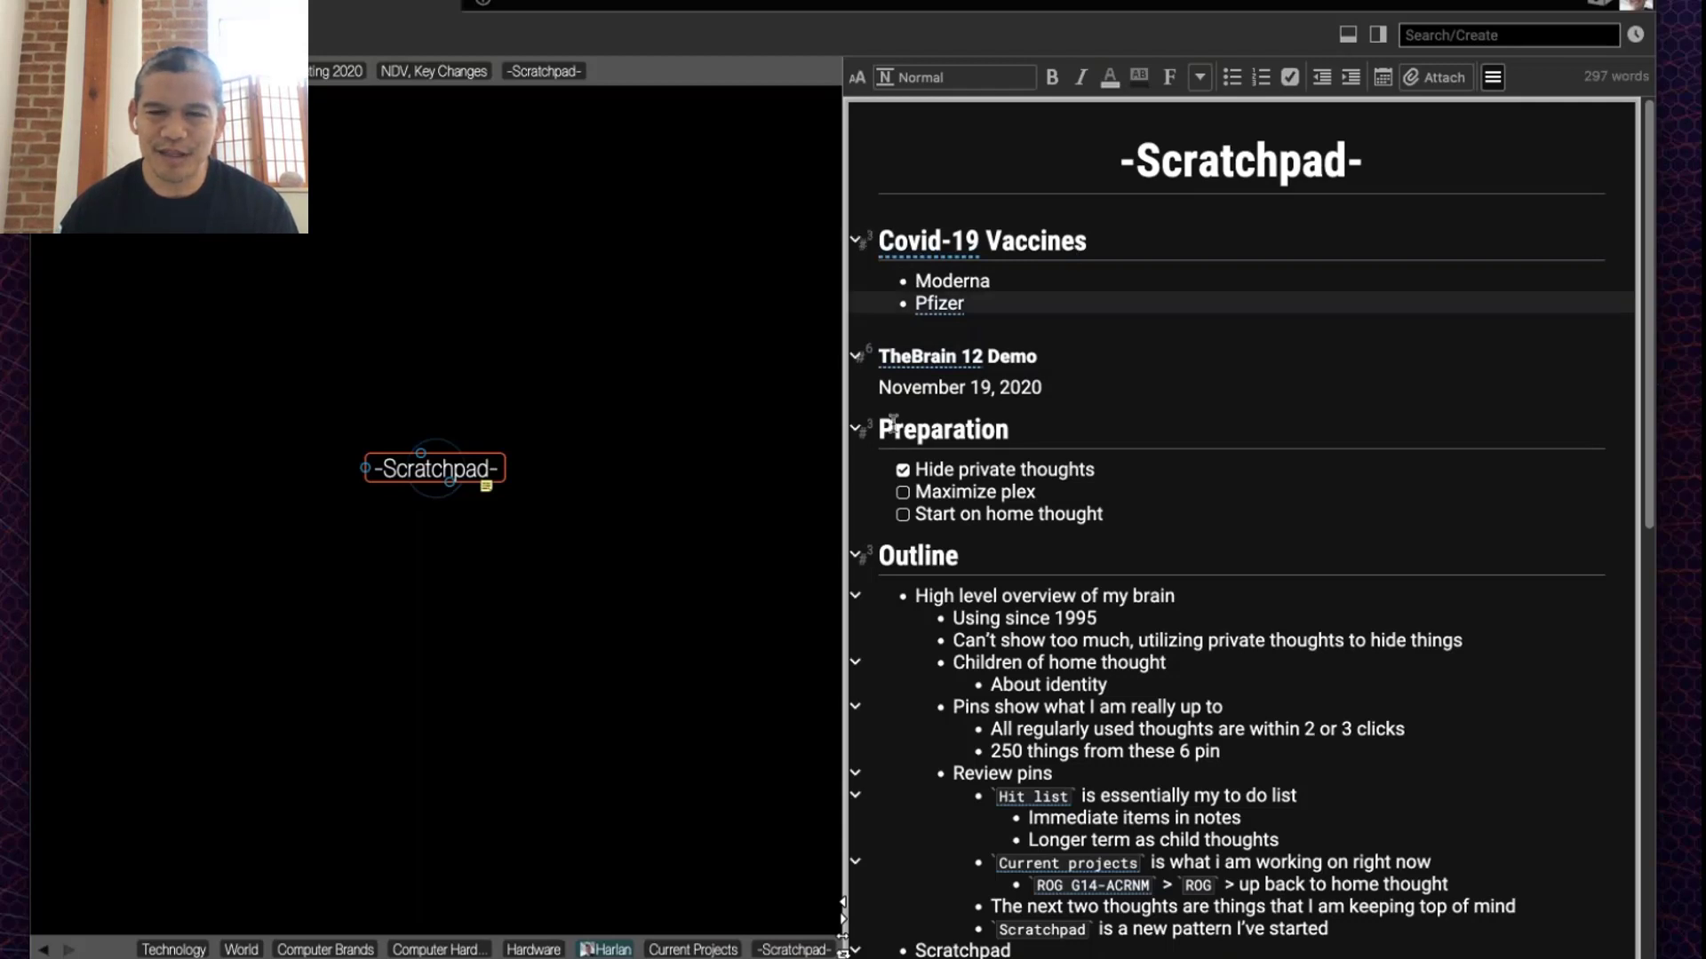
# Step: Fold Covid-19 Vaccines, then fold and re-expand Preparation, Outline and Topics to Cover
pyautogui.click(855, 241)
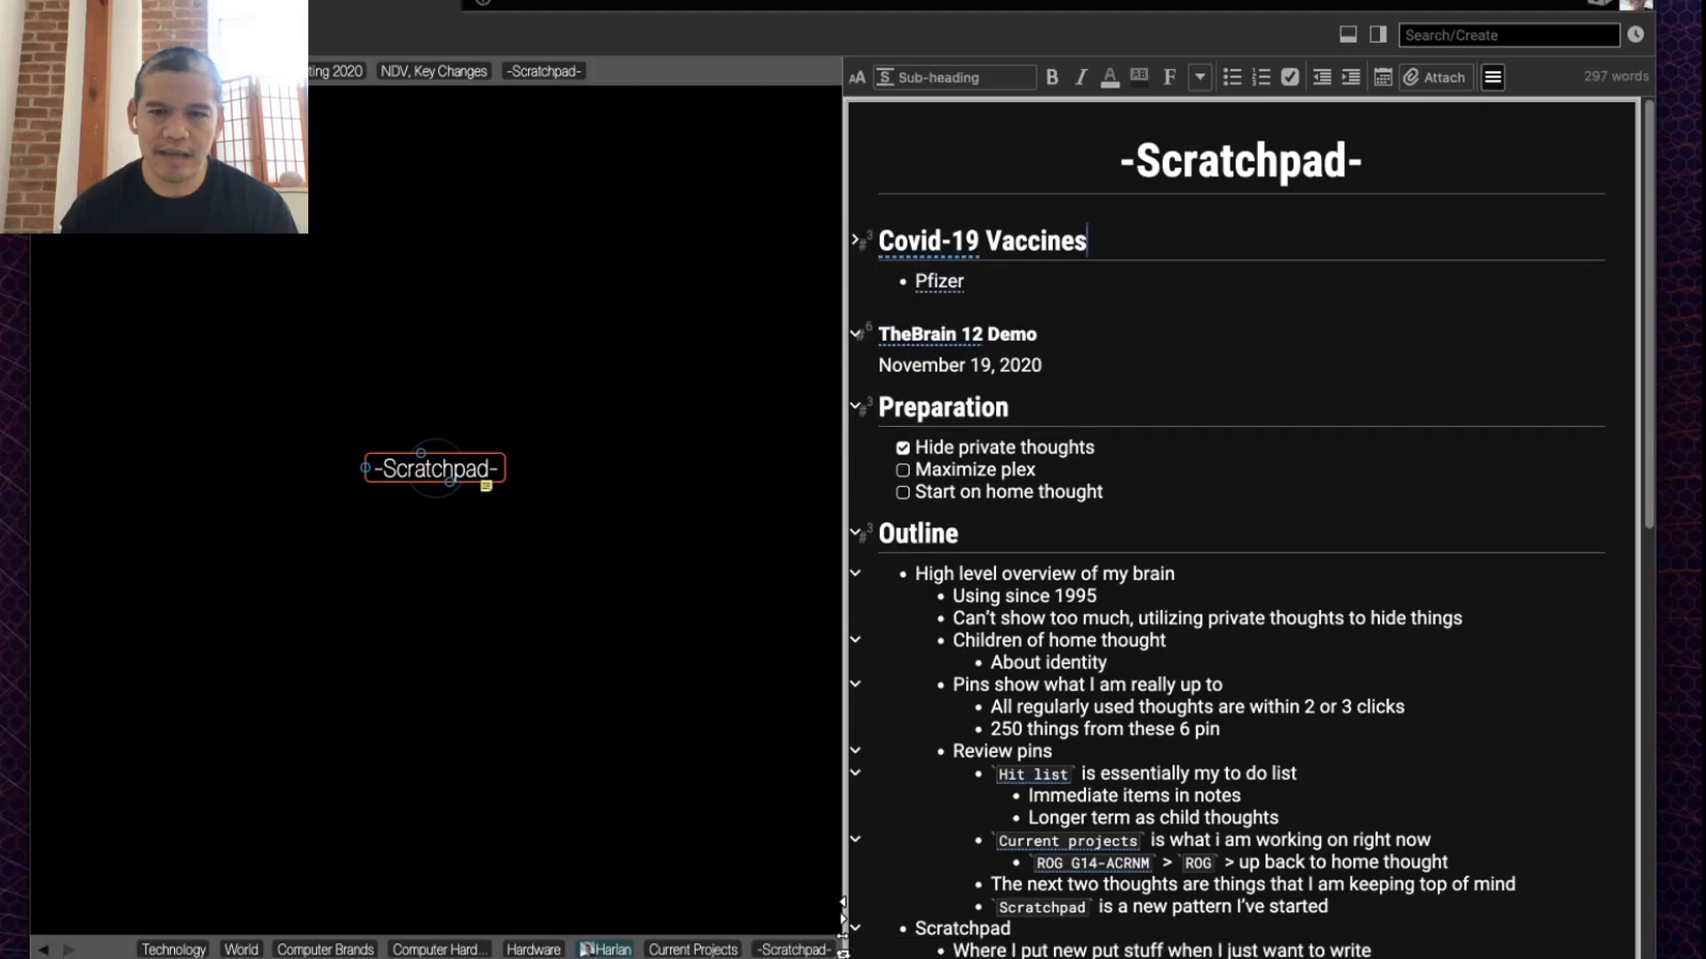
pyautogui.click(856, 300)
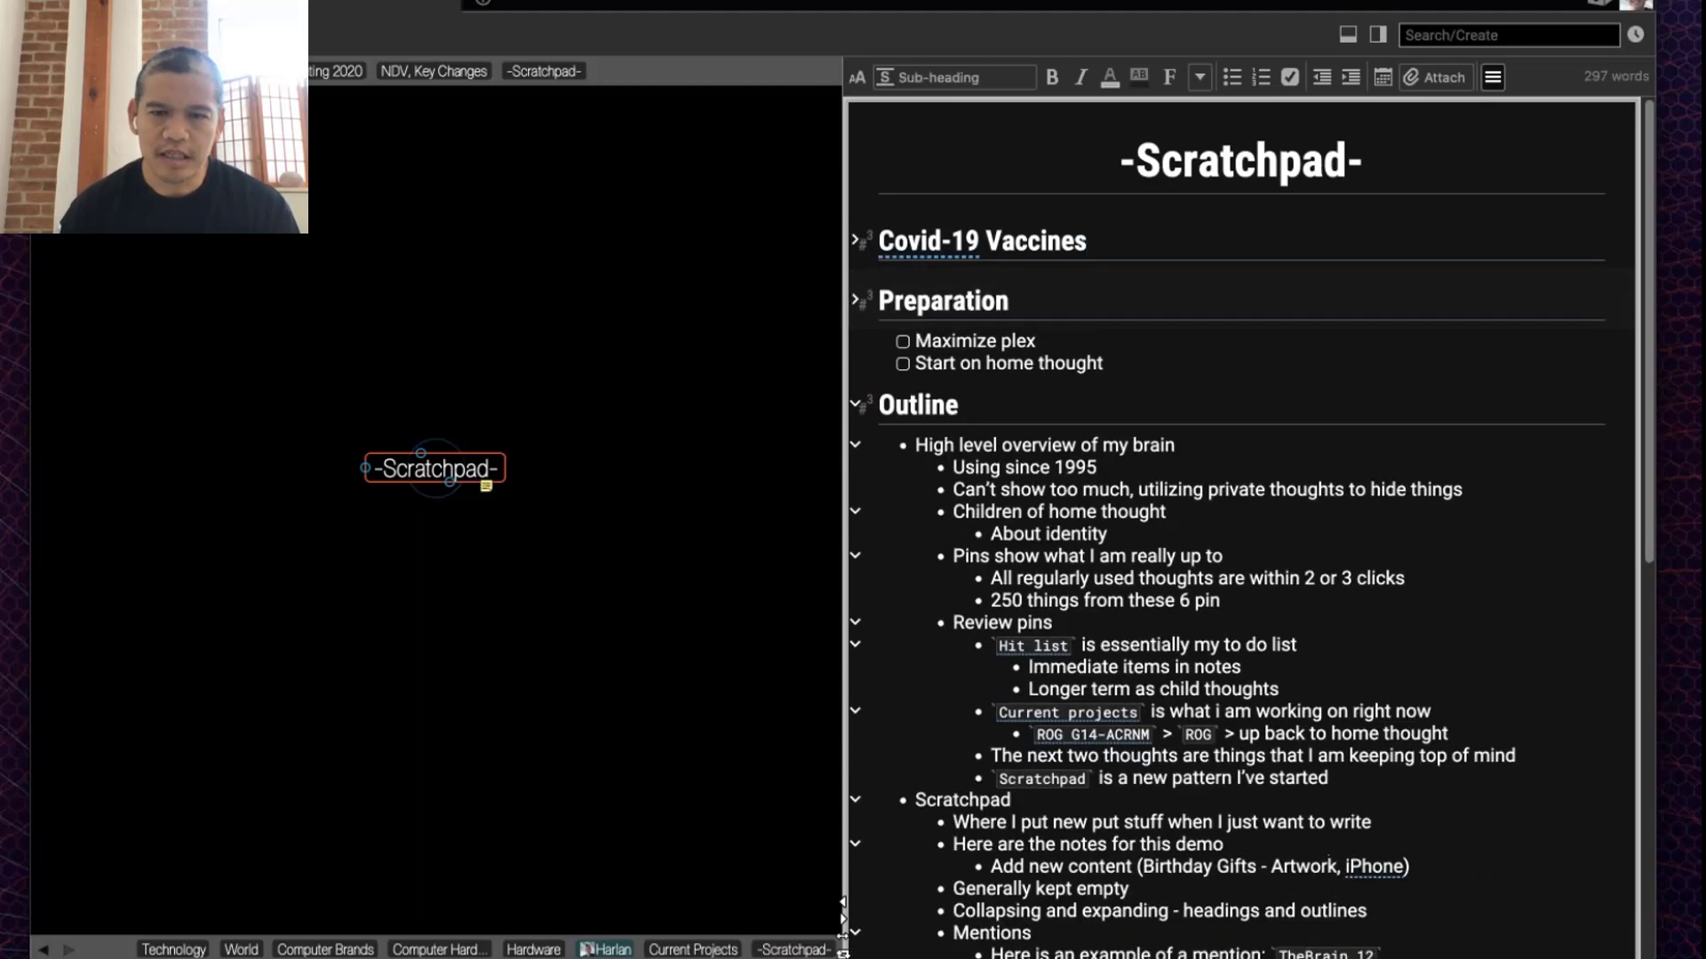
pyautogui.click(855, 359)
pyautogui.click(855, 419)
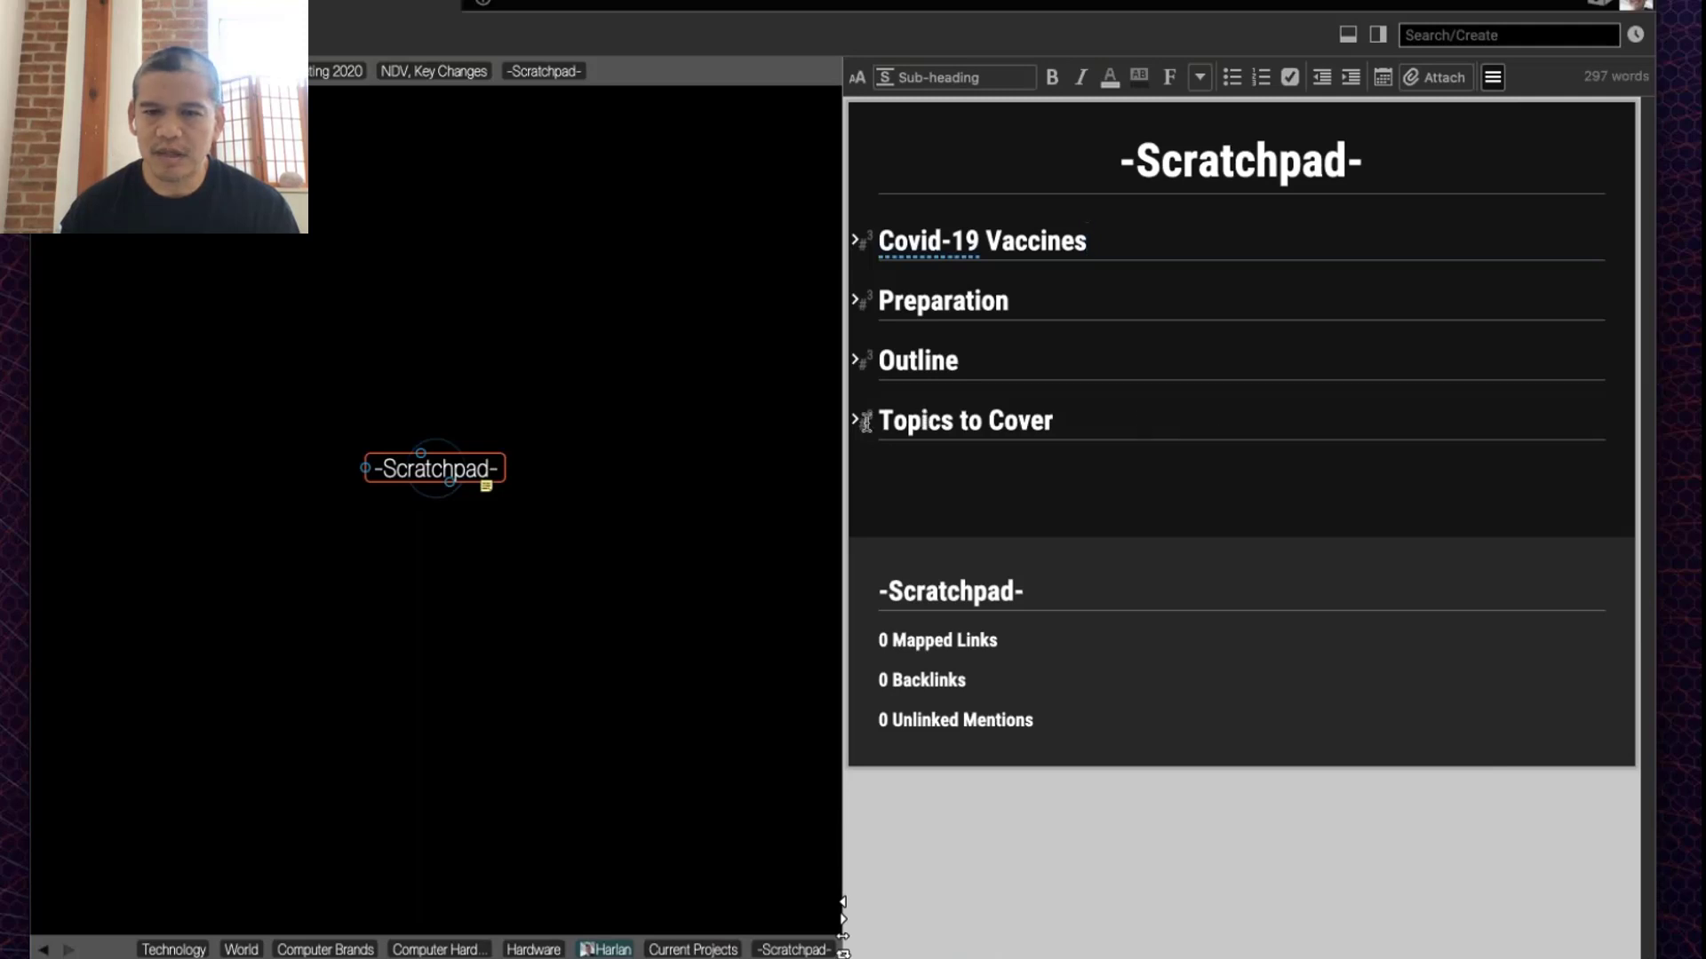
pyautogui.click(855, 419)
pyautogui.click(856, 360)
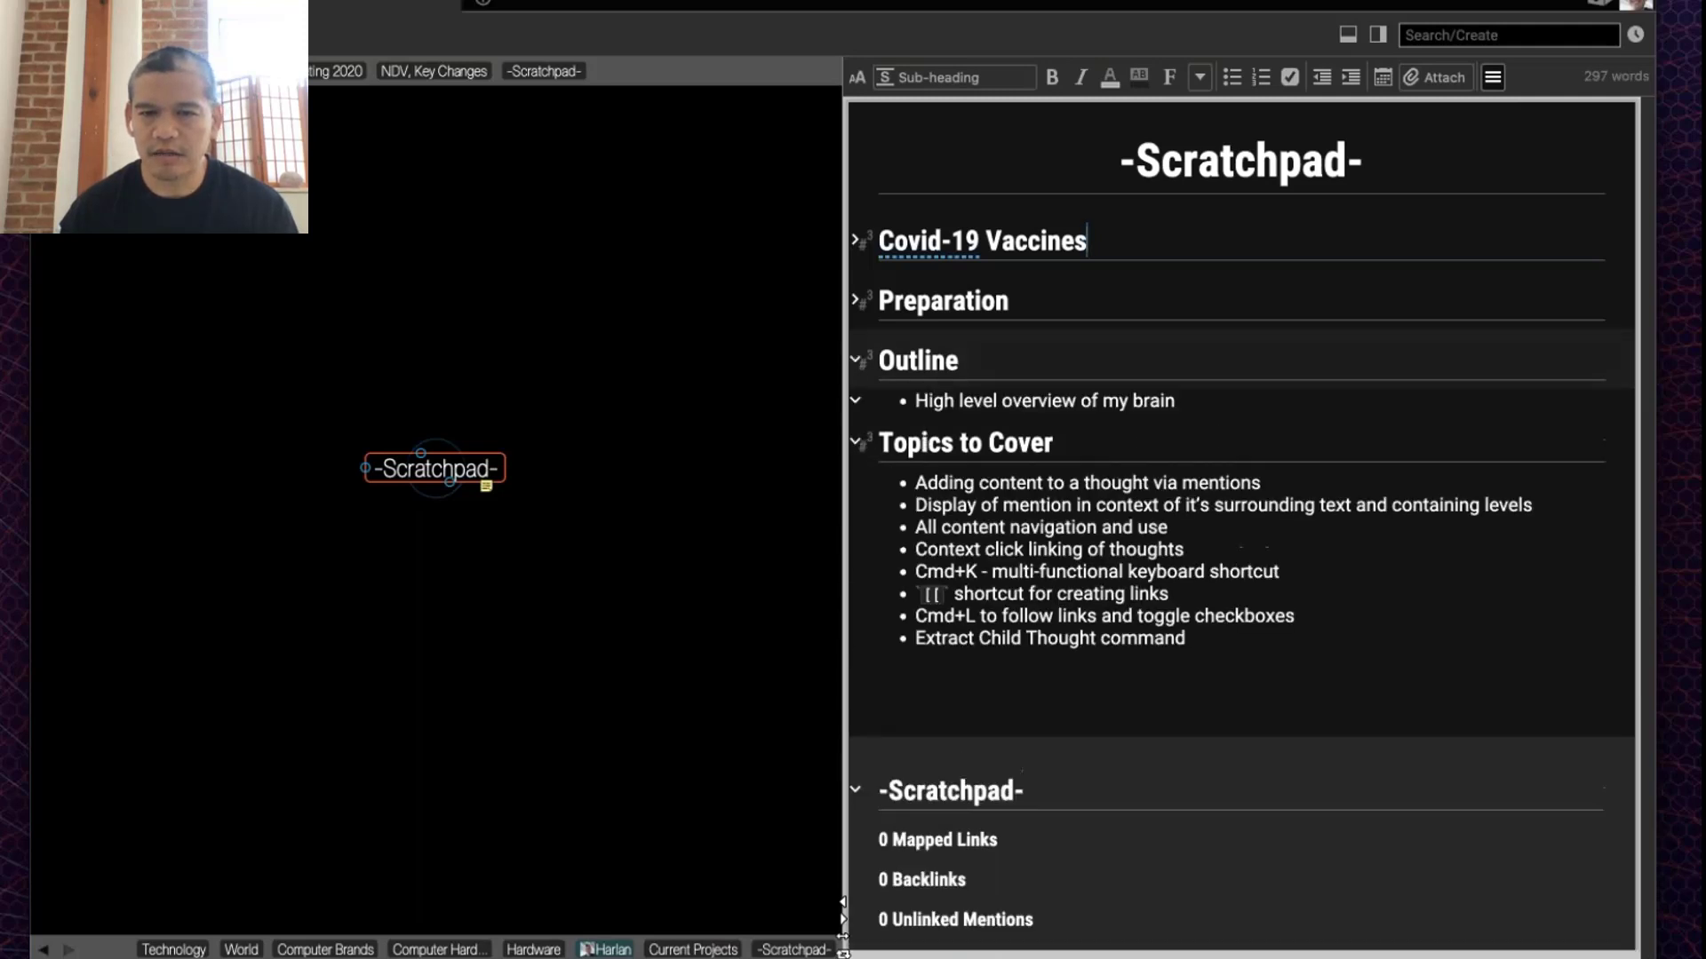
pyautogui.click(855, 301)
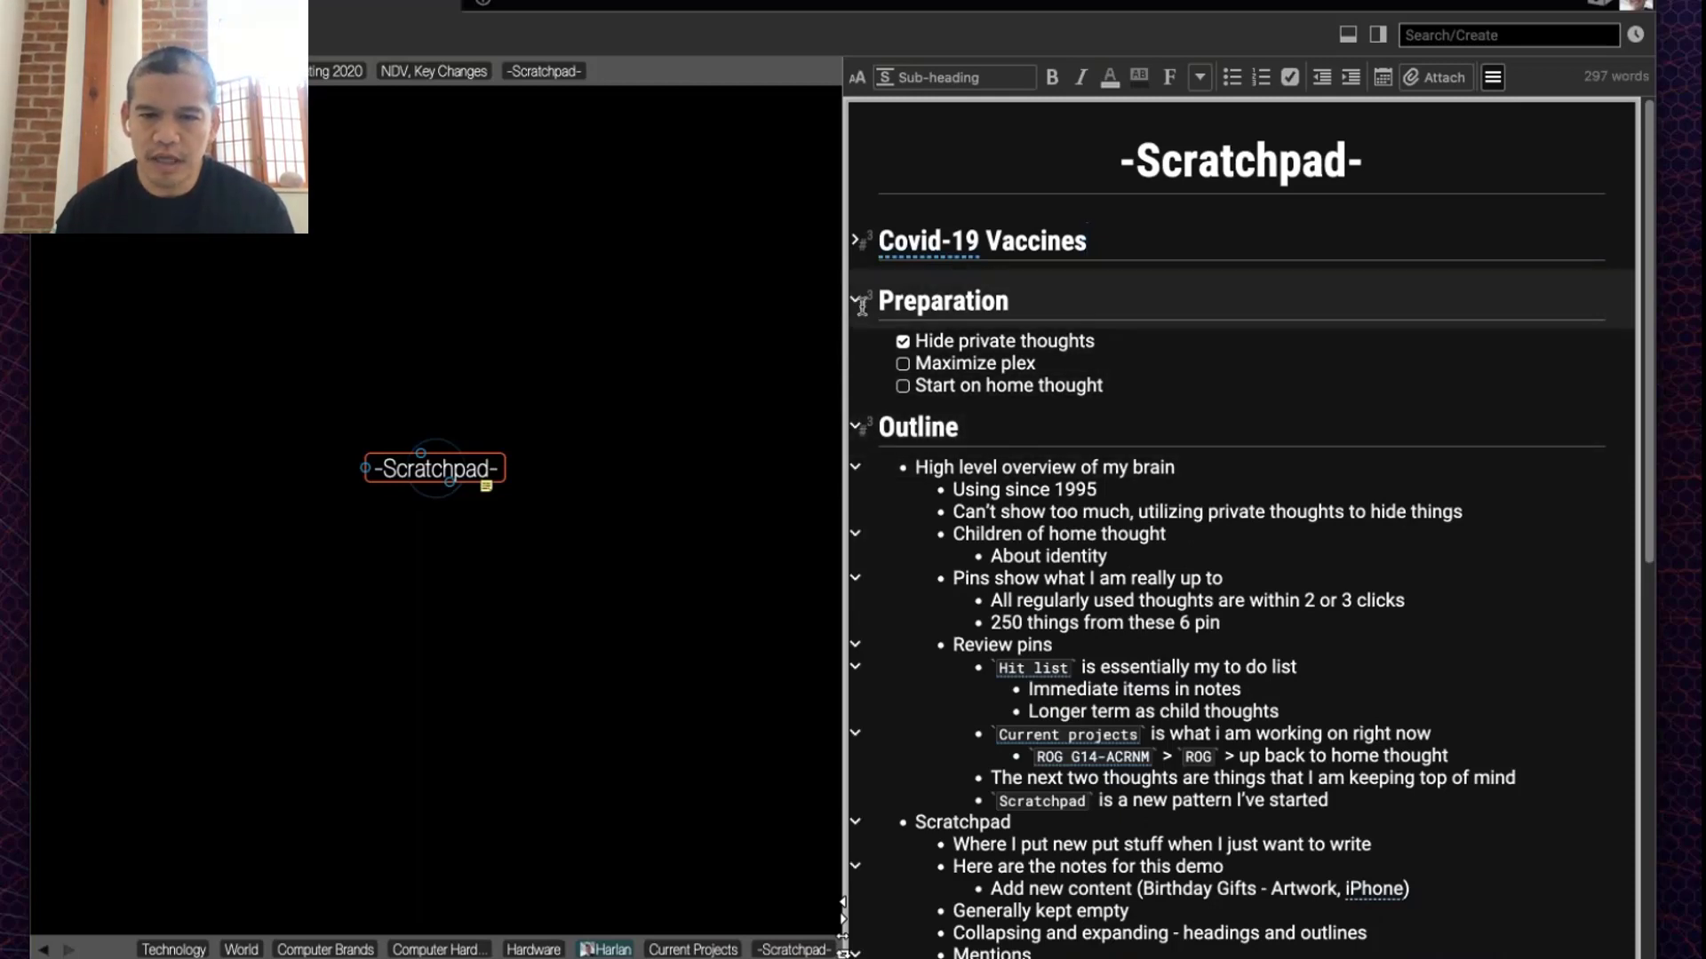
# Step: Fold the overview, home-thought children, pins and Scratchpad outline items; unfold Covid-19 Vaccines
pyautogui.click(856, 468)
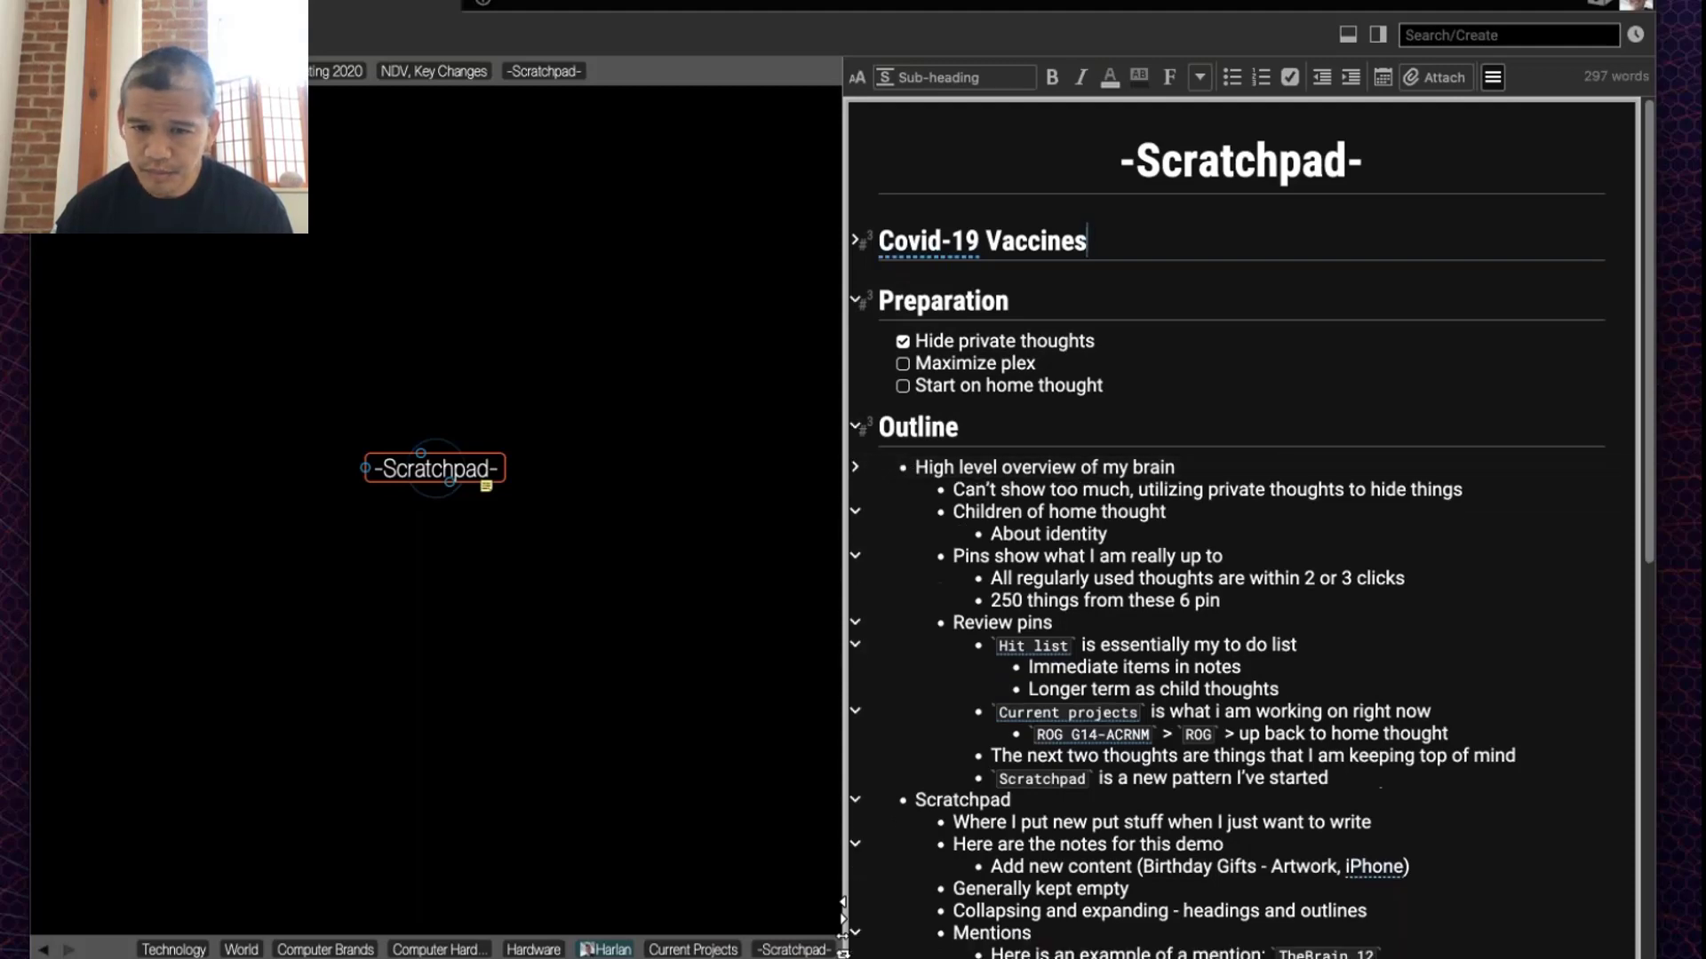
pyautogui.click(855, 467)
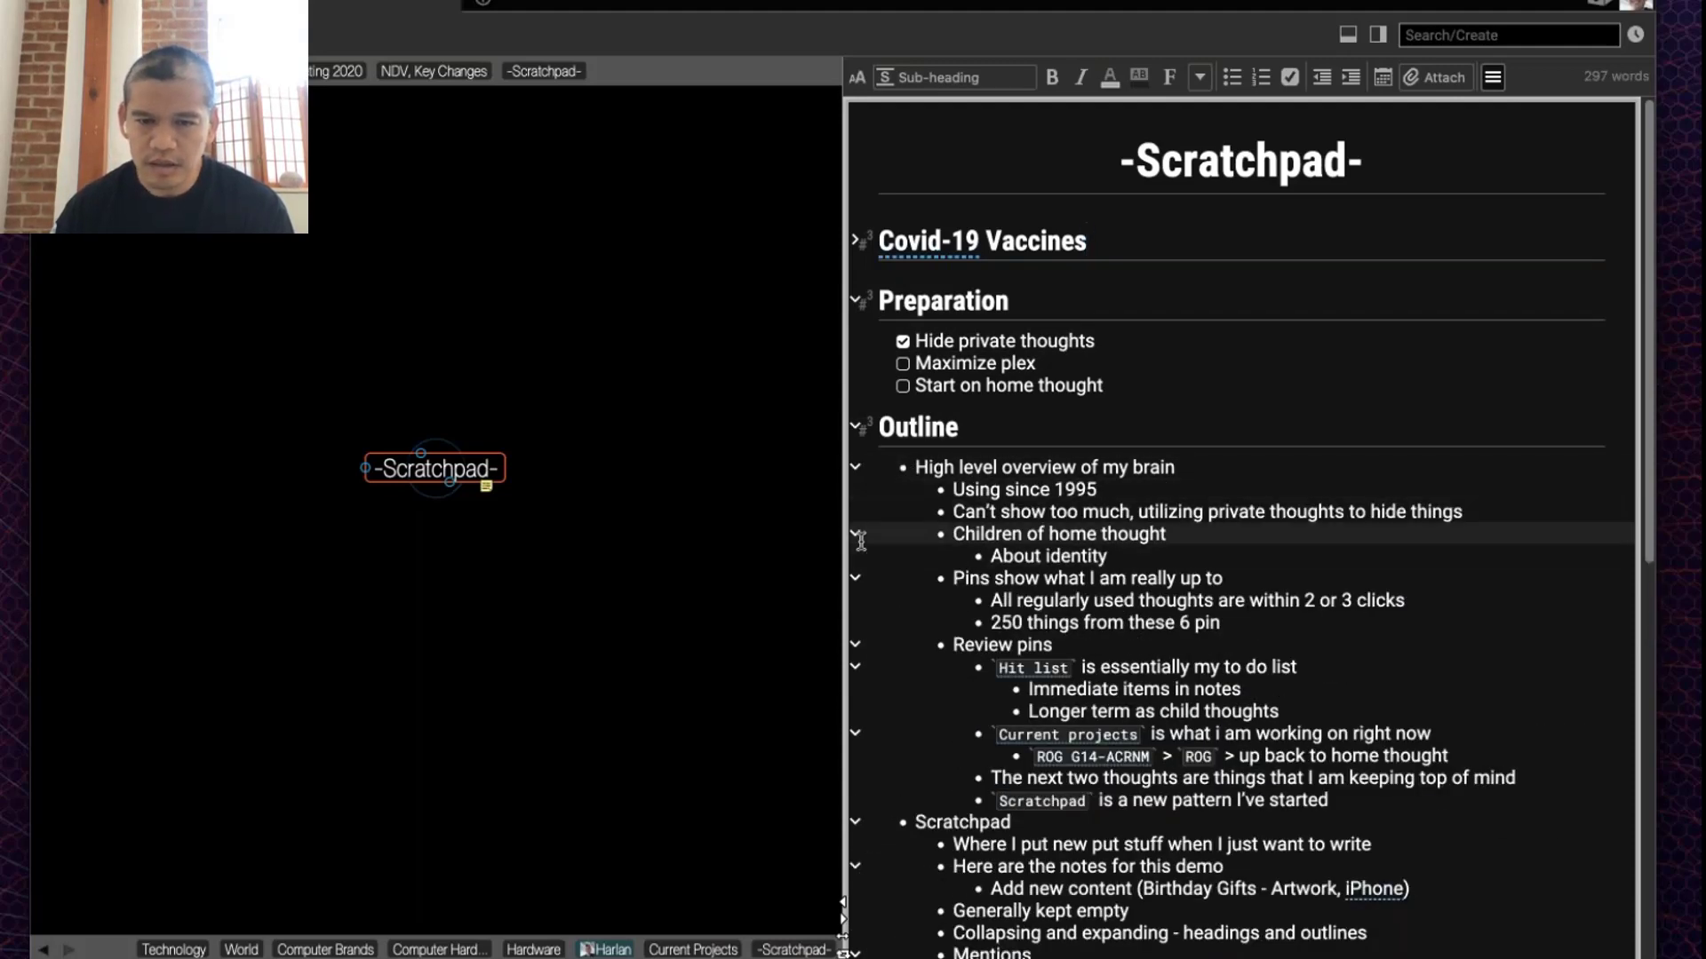
pyautogui.click(856, 533)
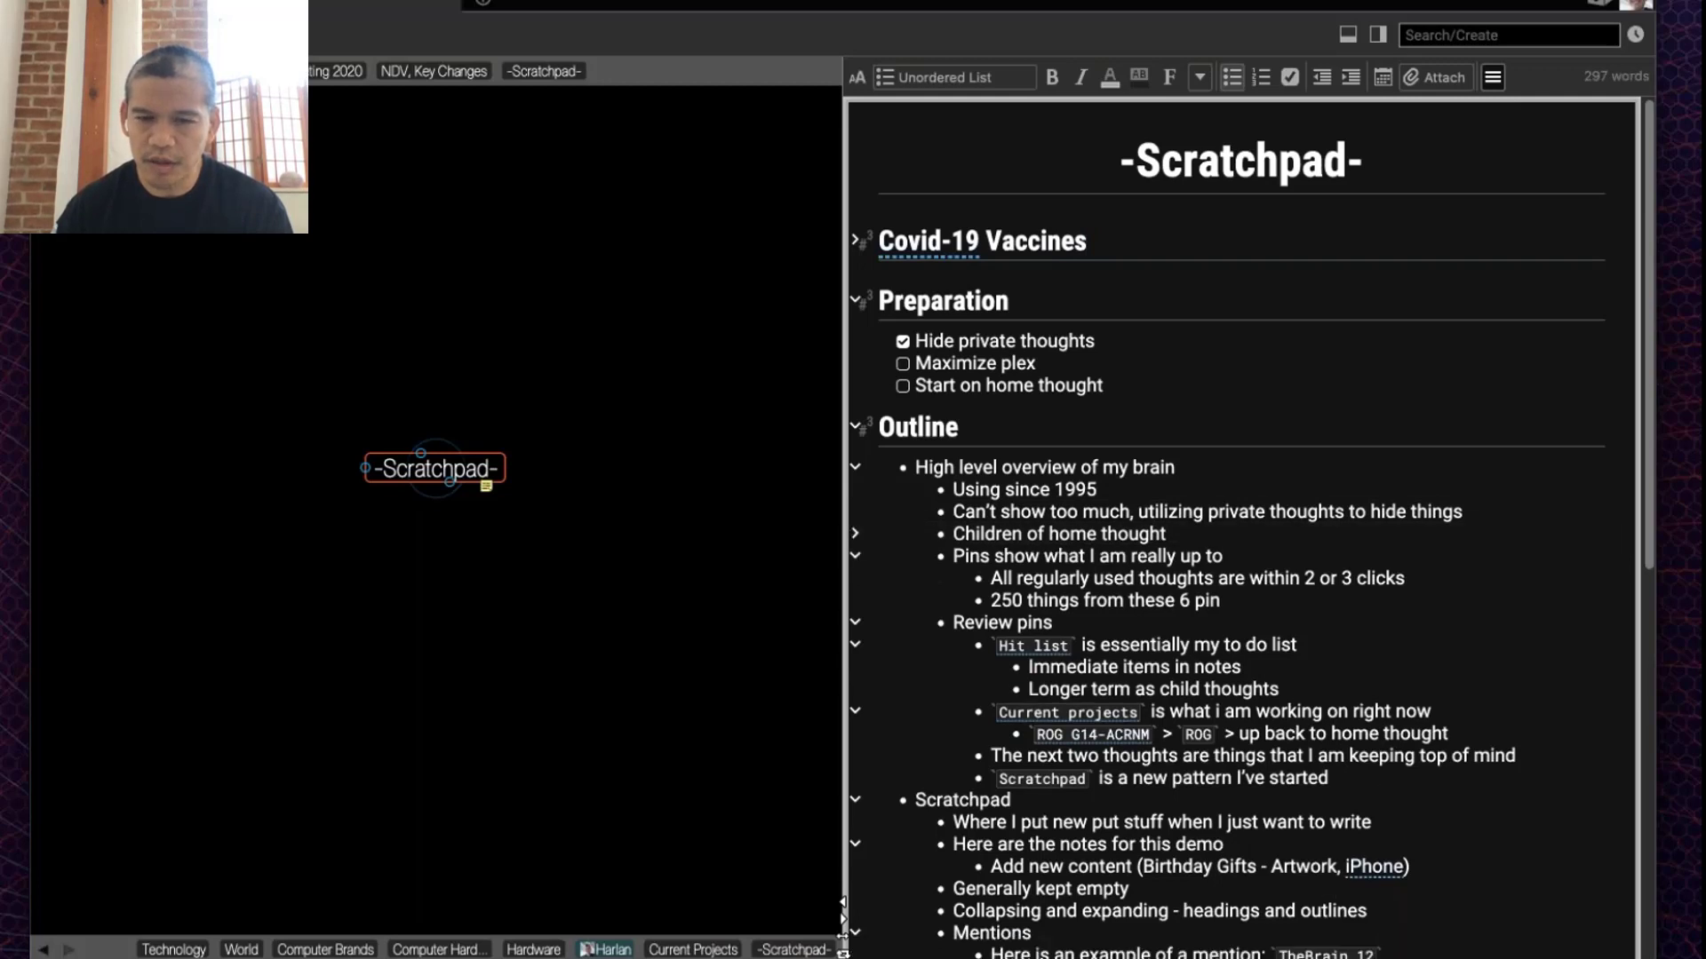
pyautogui.click(856, 556)
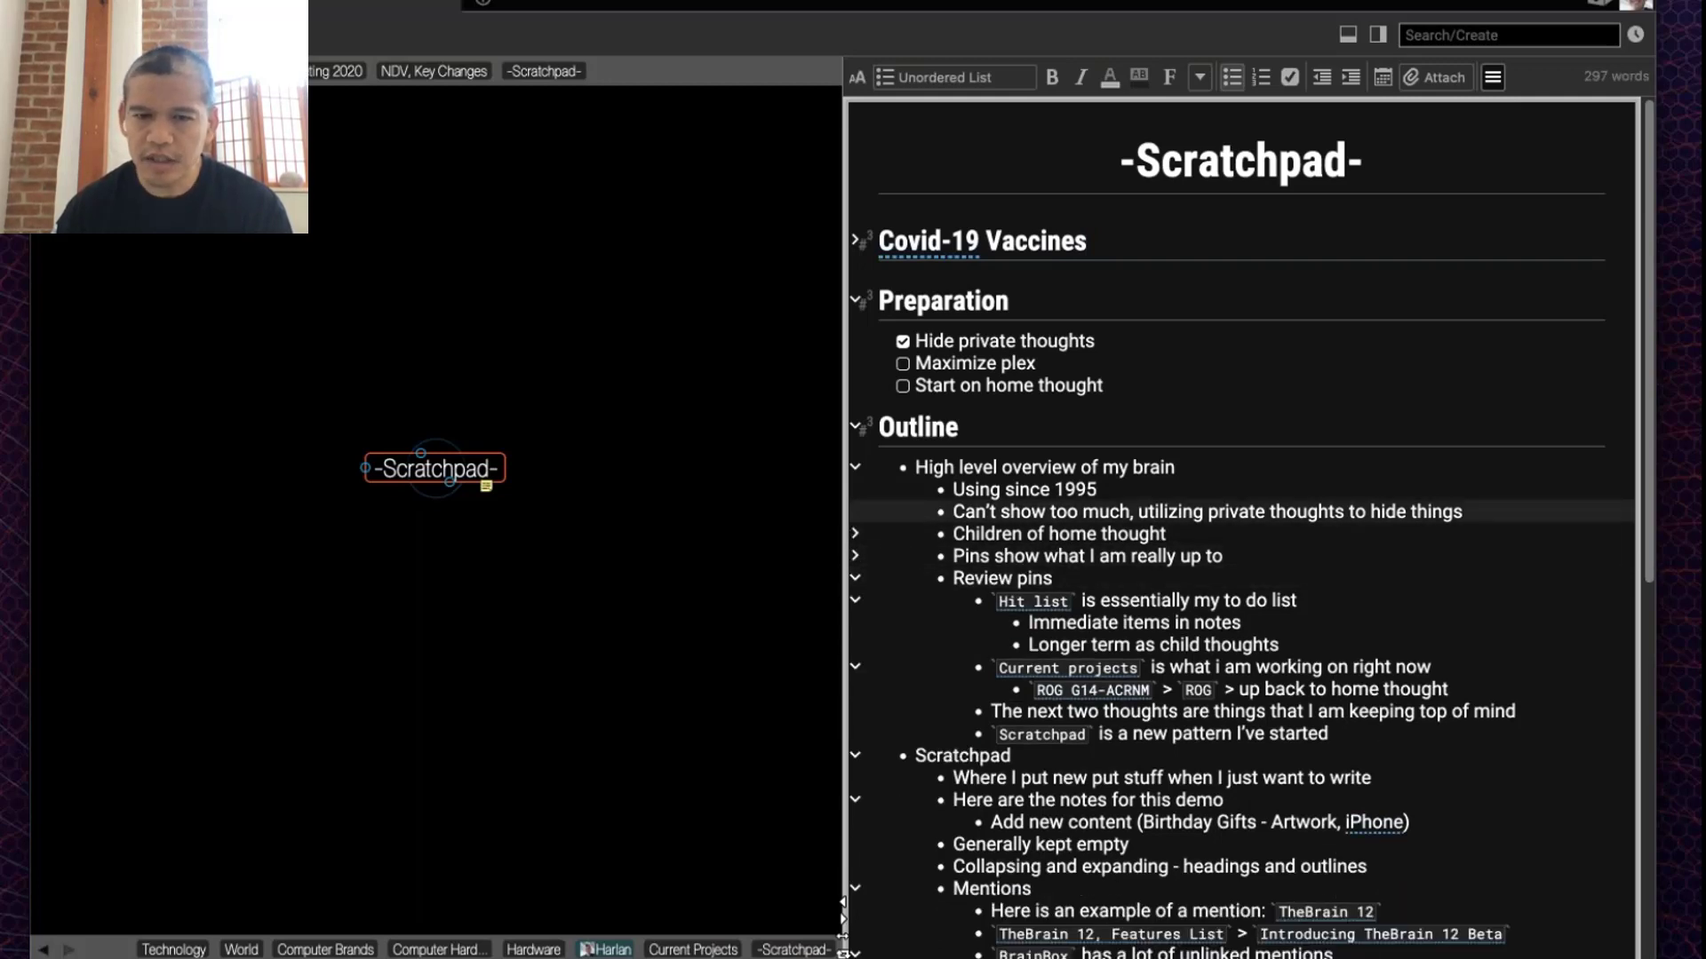
pyautogui.click(856, 467)
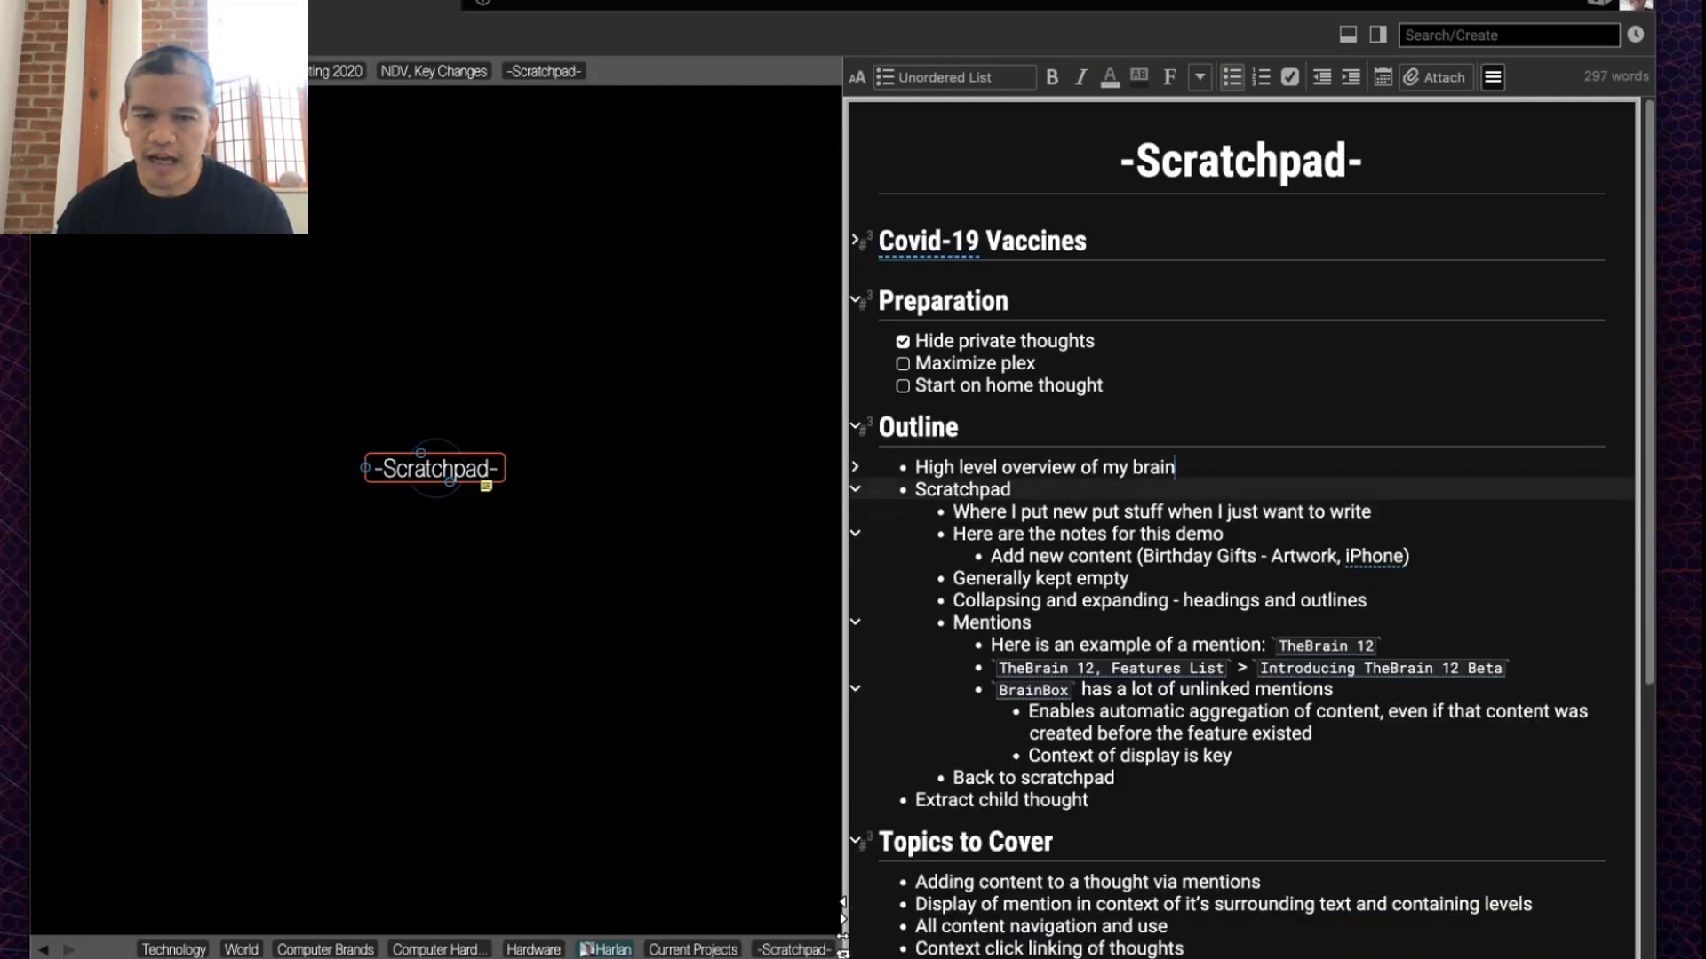
pyautogui.click(855, 491)
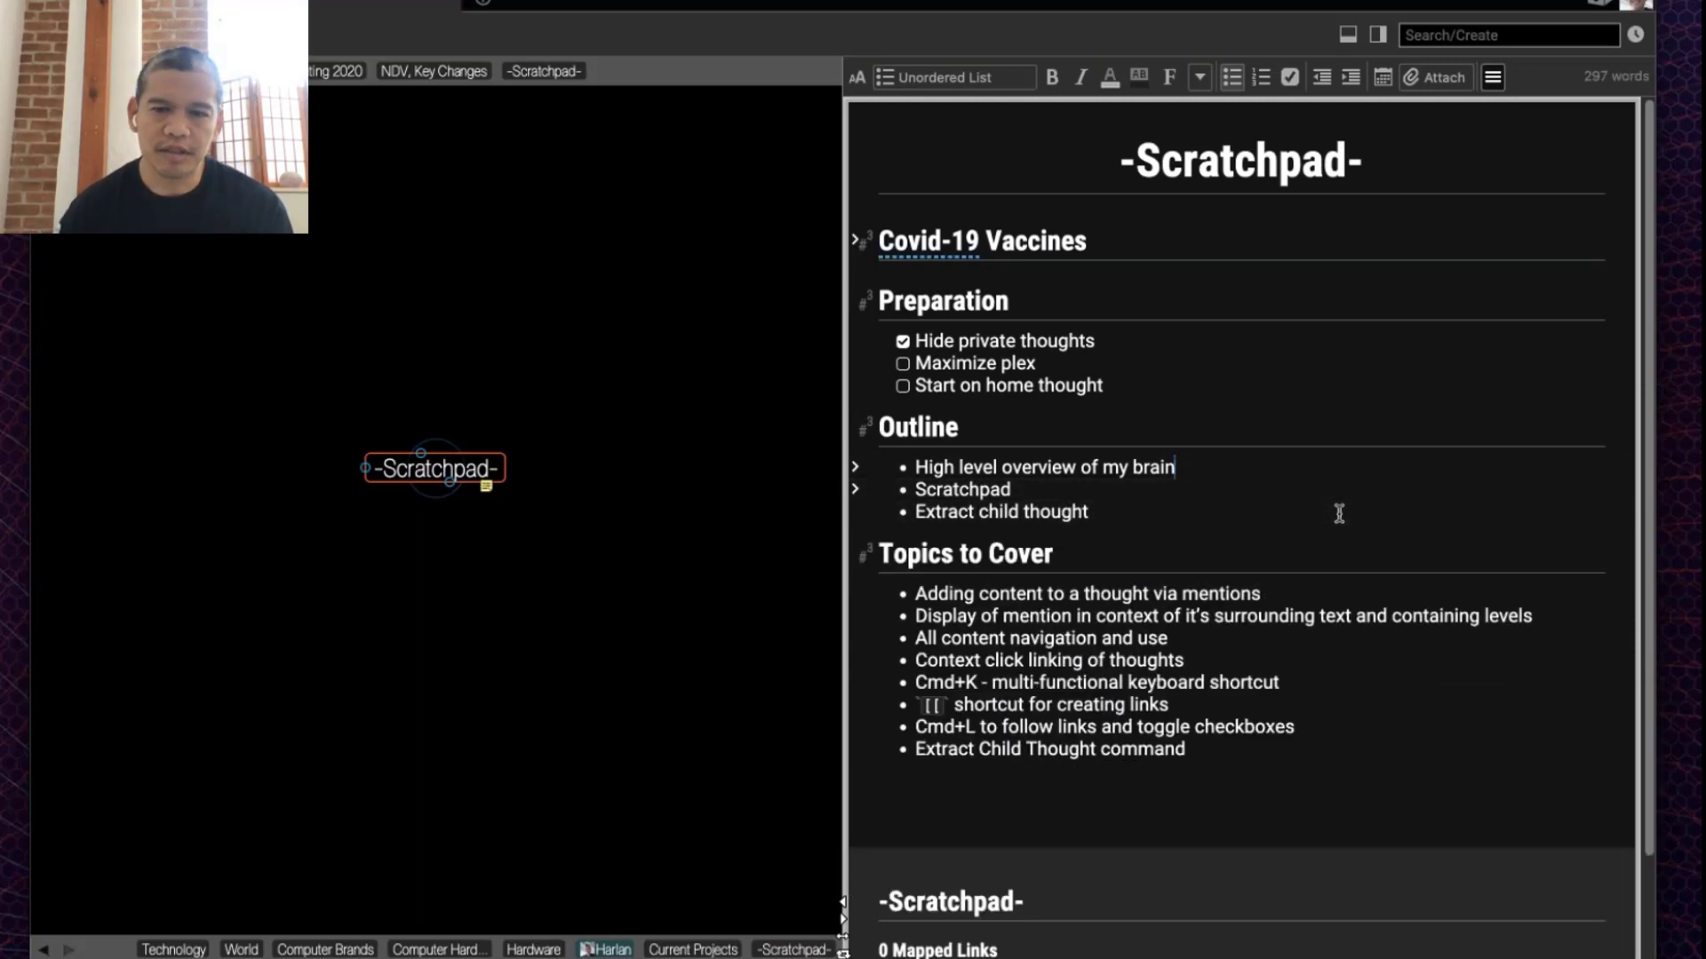
pyautogui.click(1288, 538)
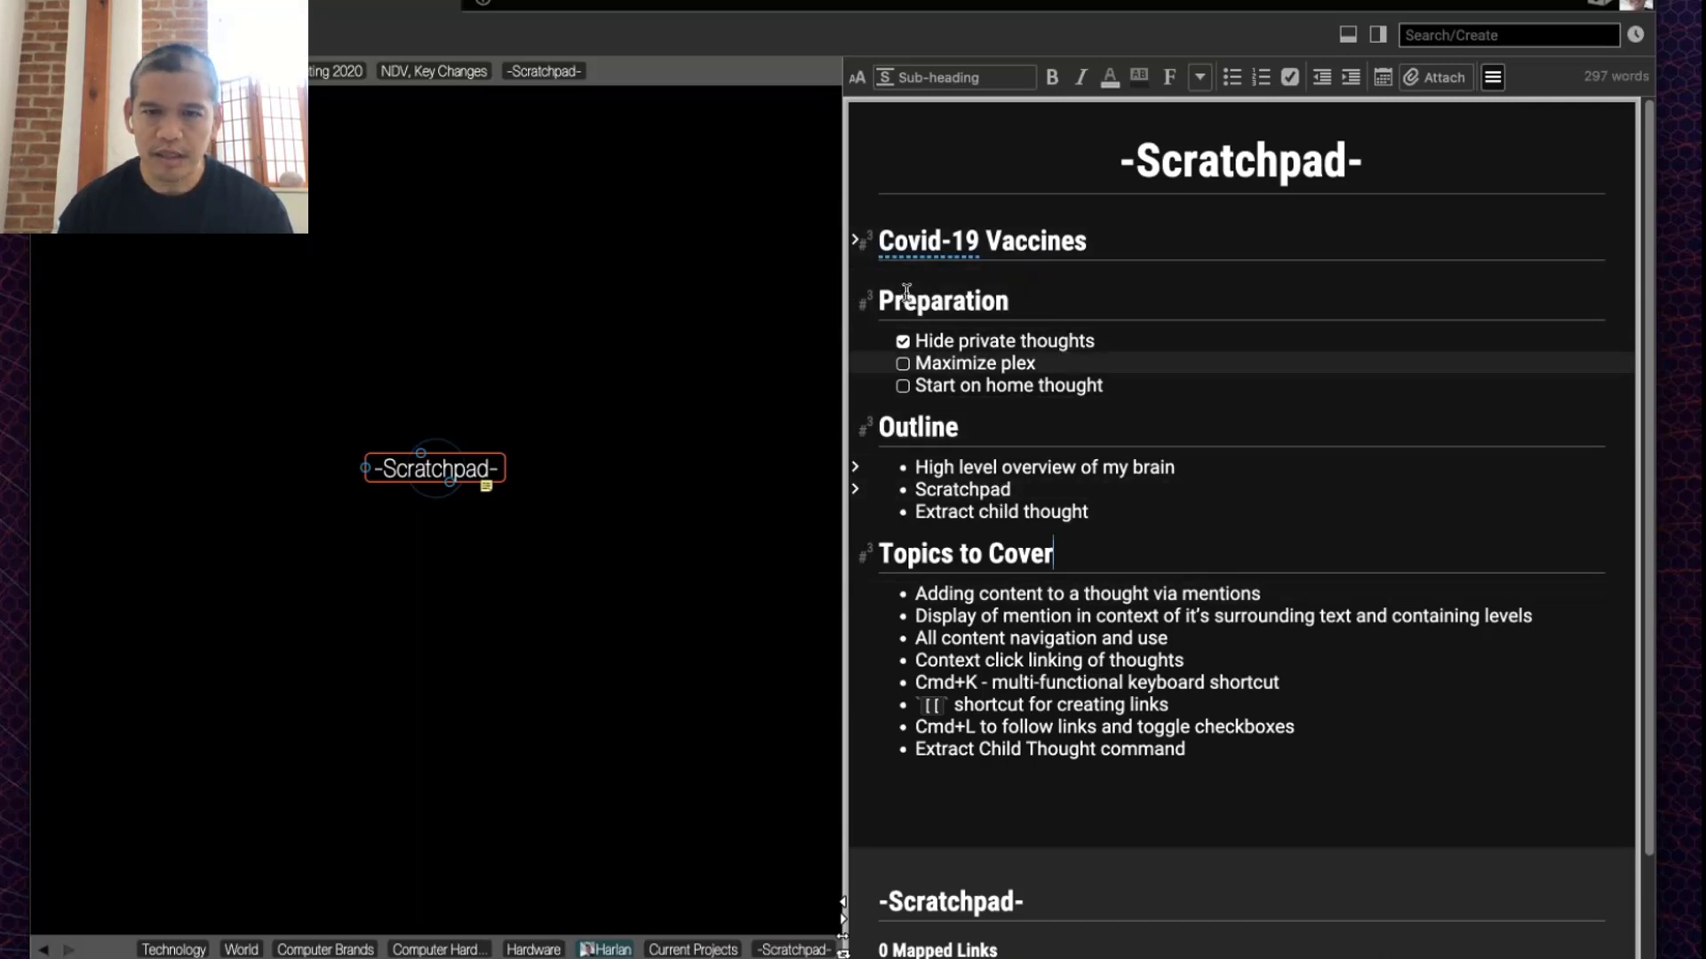
pyautogui.click(855, 240)
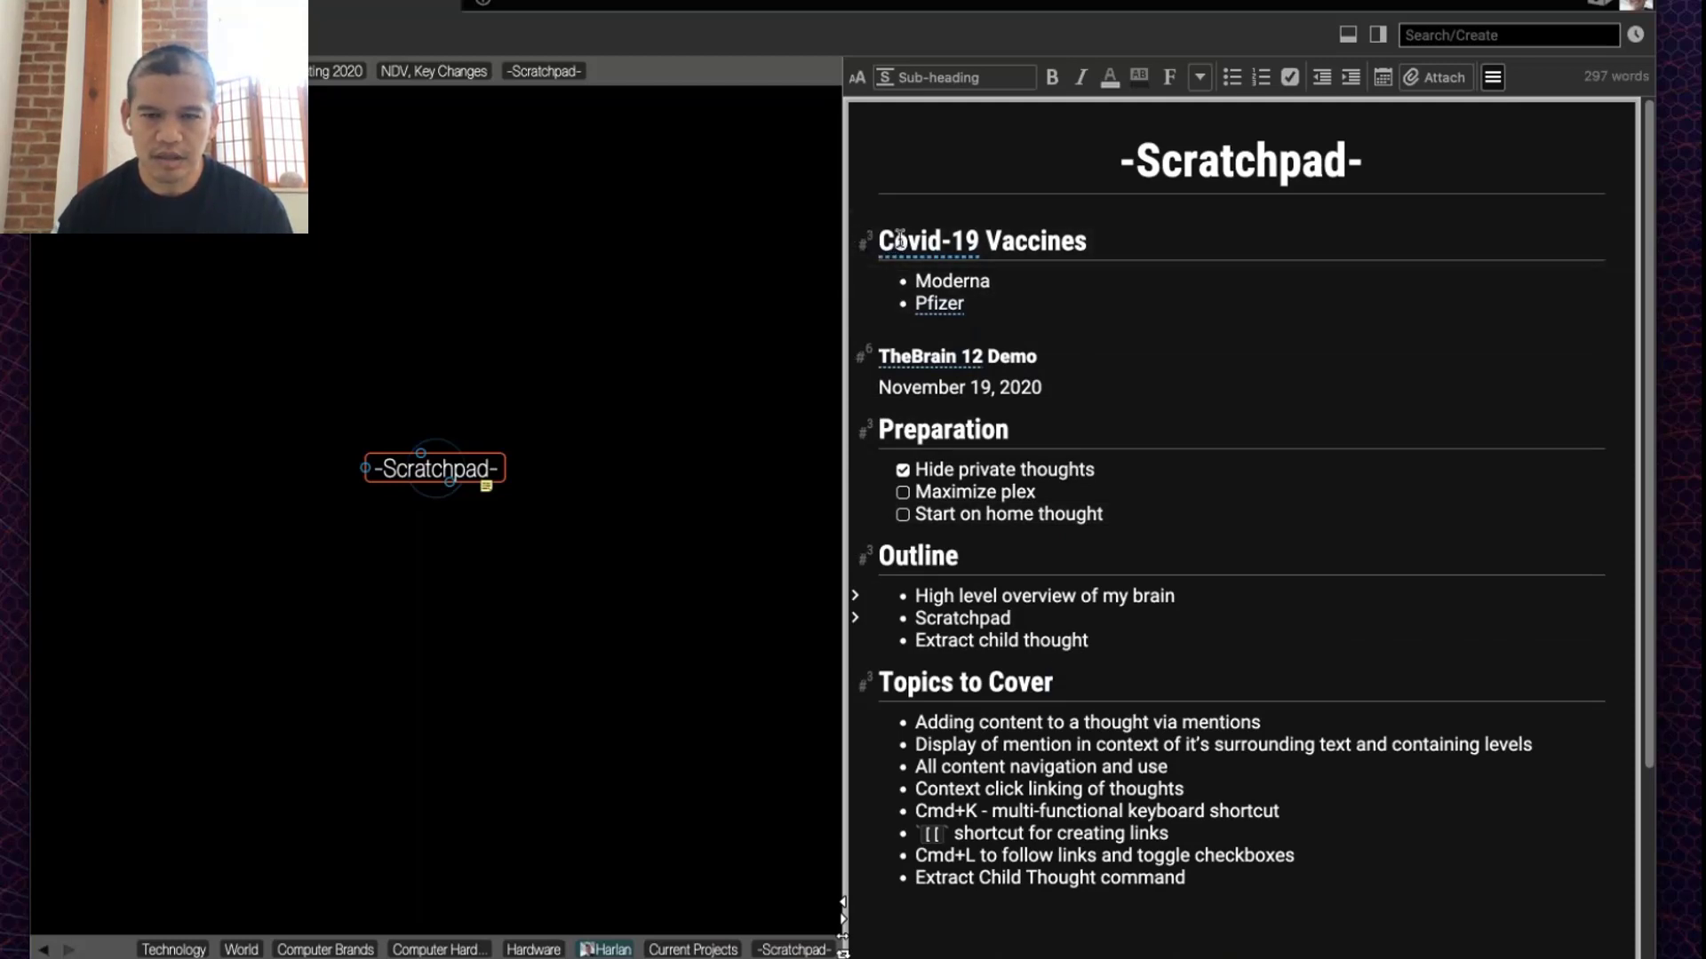
# Step: Extract the Covid-19 Vaccines heading and bullets into a child thought and activate it
pyautogui.moveTo(897, 239); pyautogui.dragTo(1051, 303)
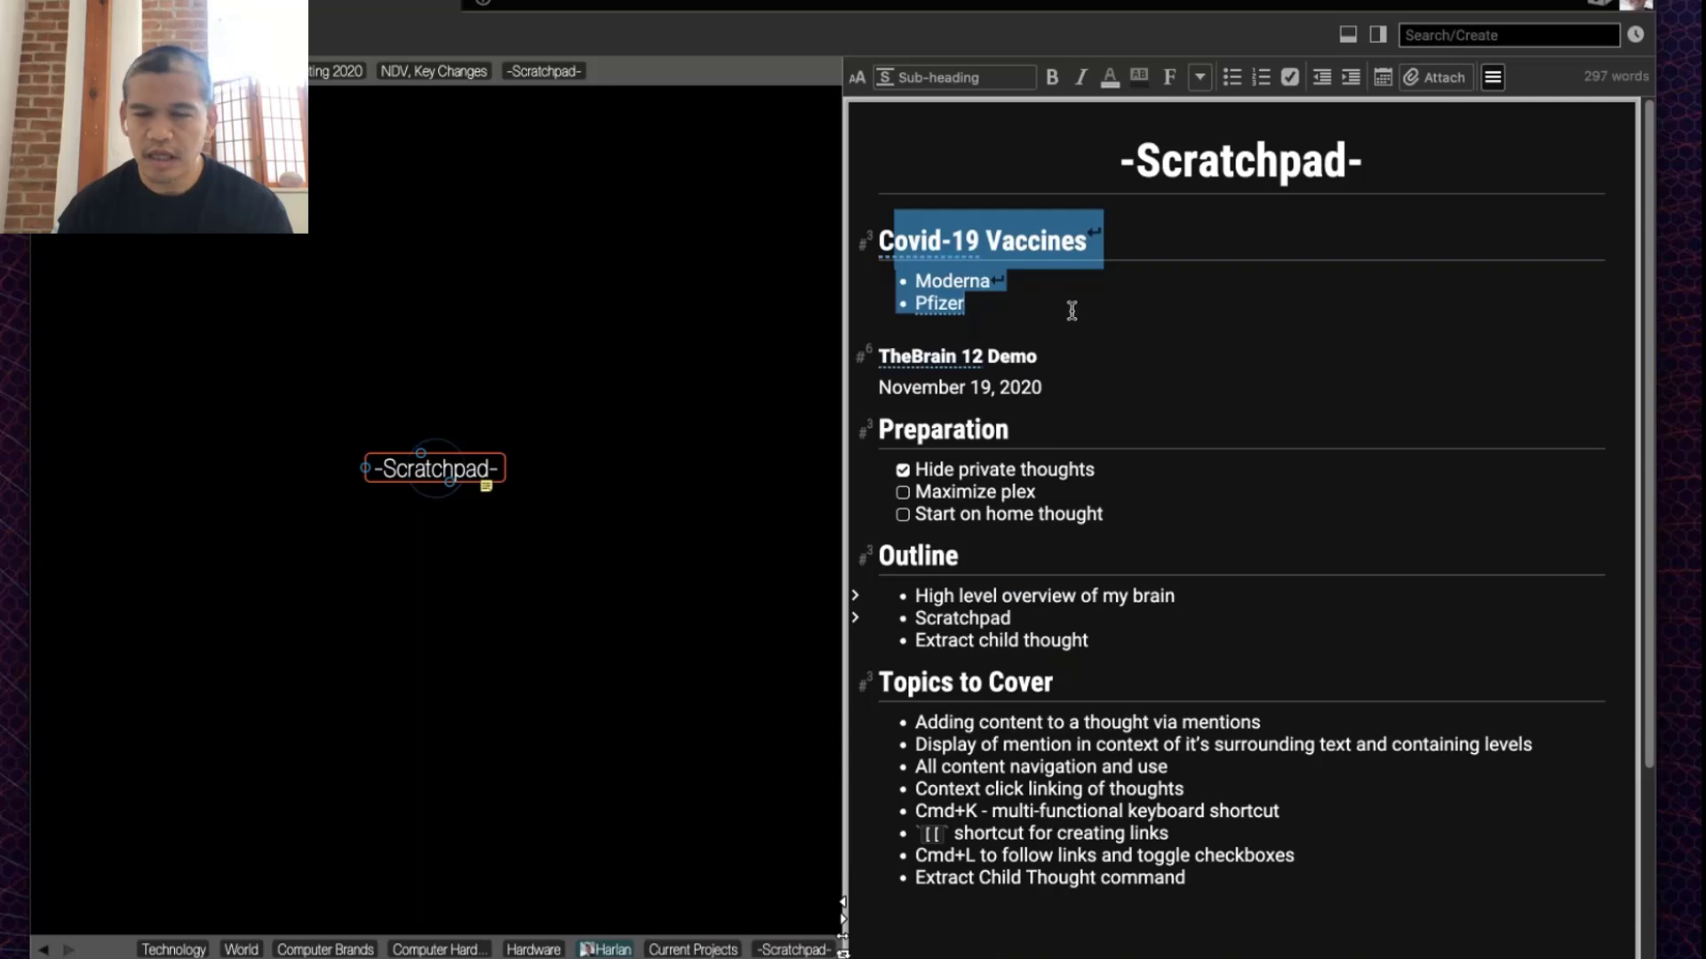
pyautogui.rightClick(1015, 255)
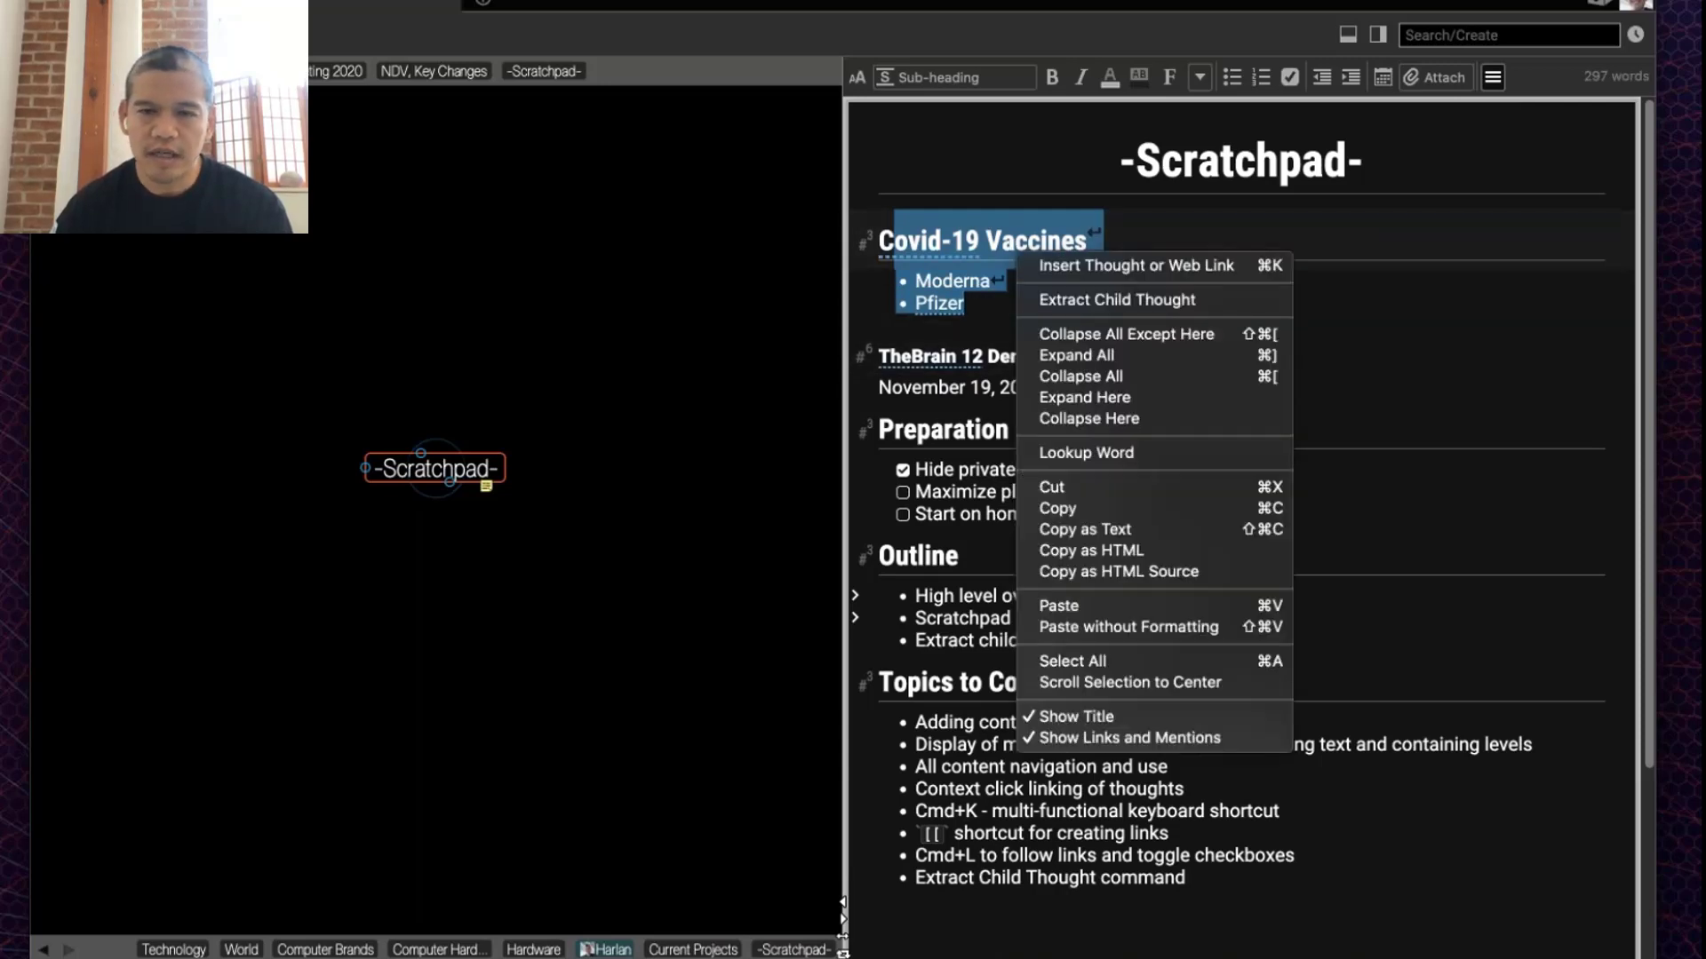
pyautogui.click(1105, 300)
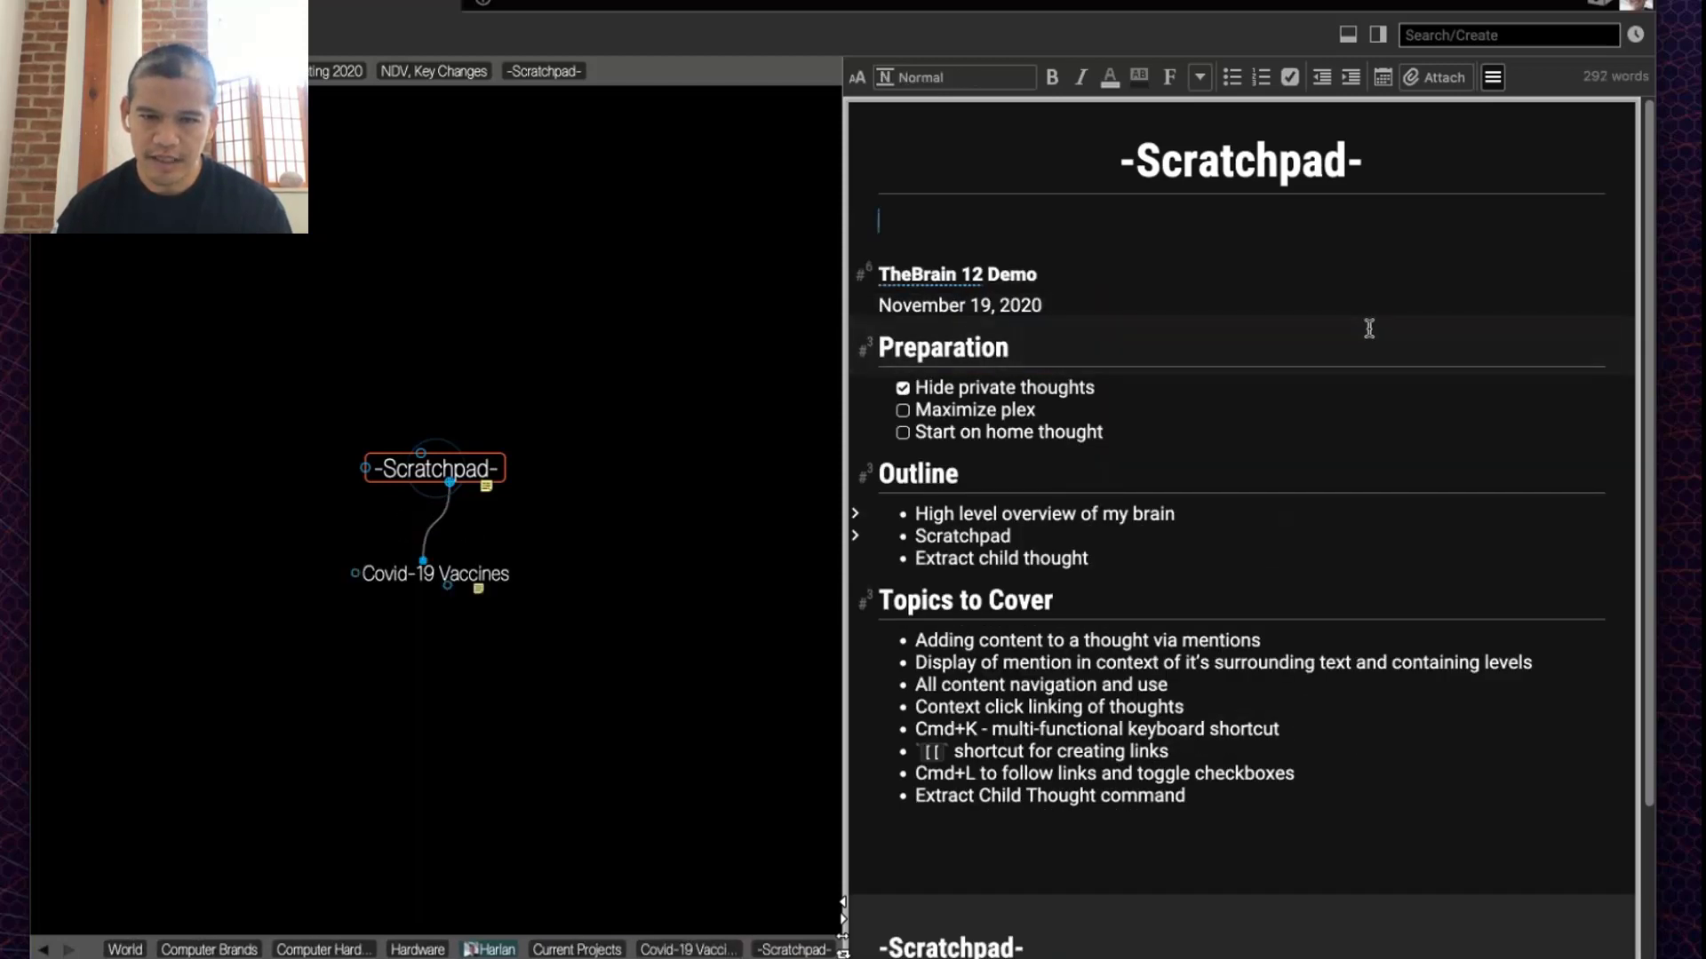
pyautogui.click(471, 575)
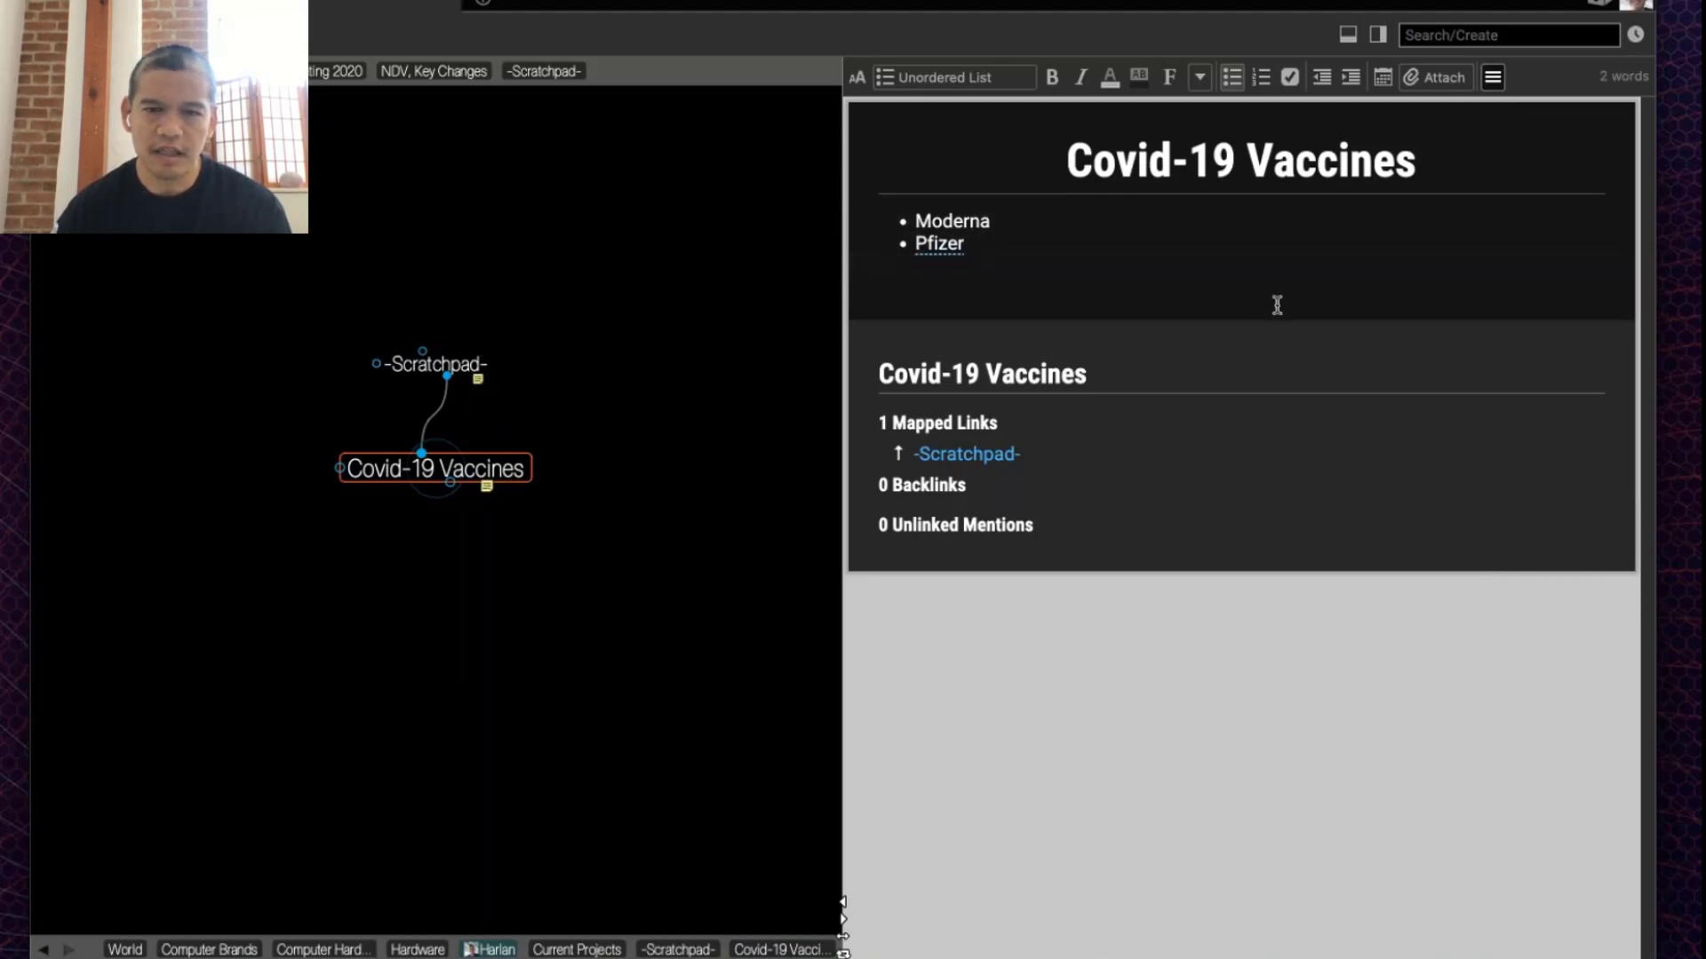
# Step: Extract all remaining -Scratchpad- notes into a new child thought, TheBrain 12 Demo
pyautogui.click(423, 373)
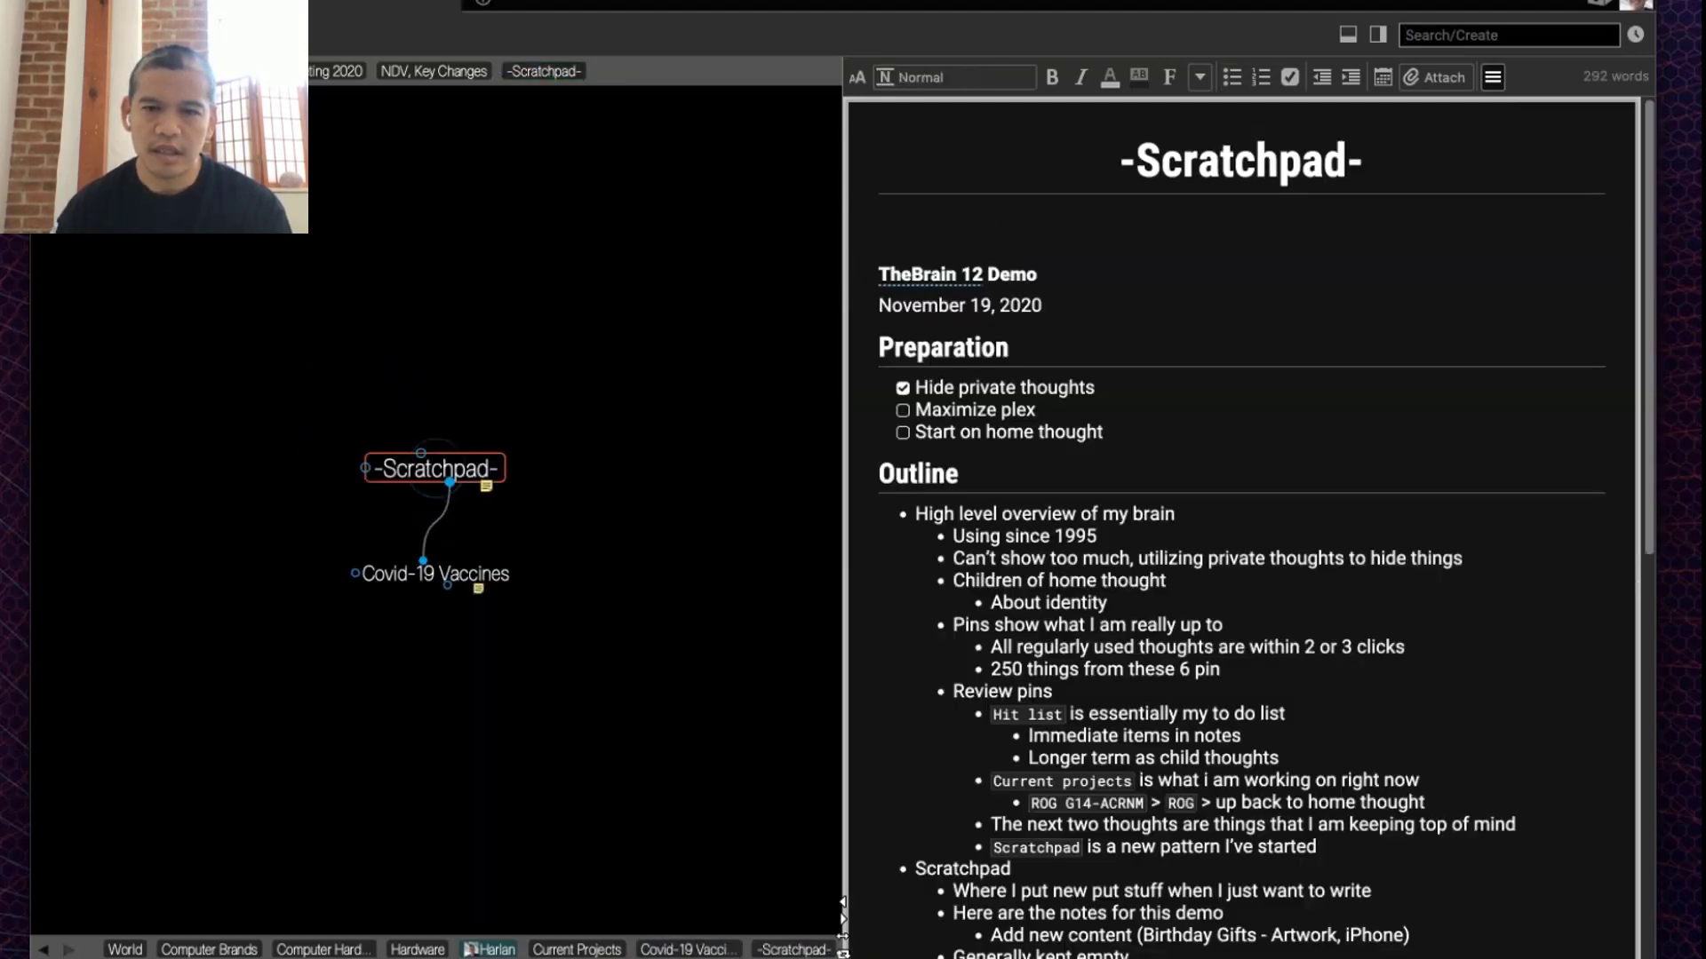
pyautogui.scroll(-3, 1273, 362)
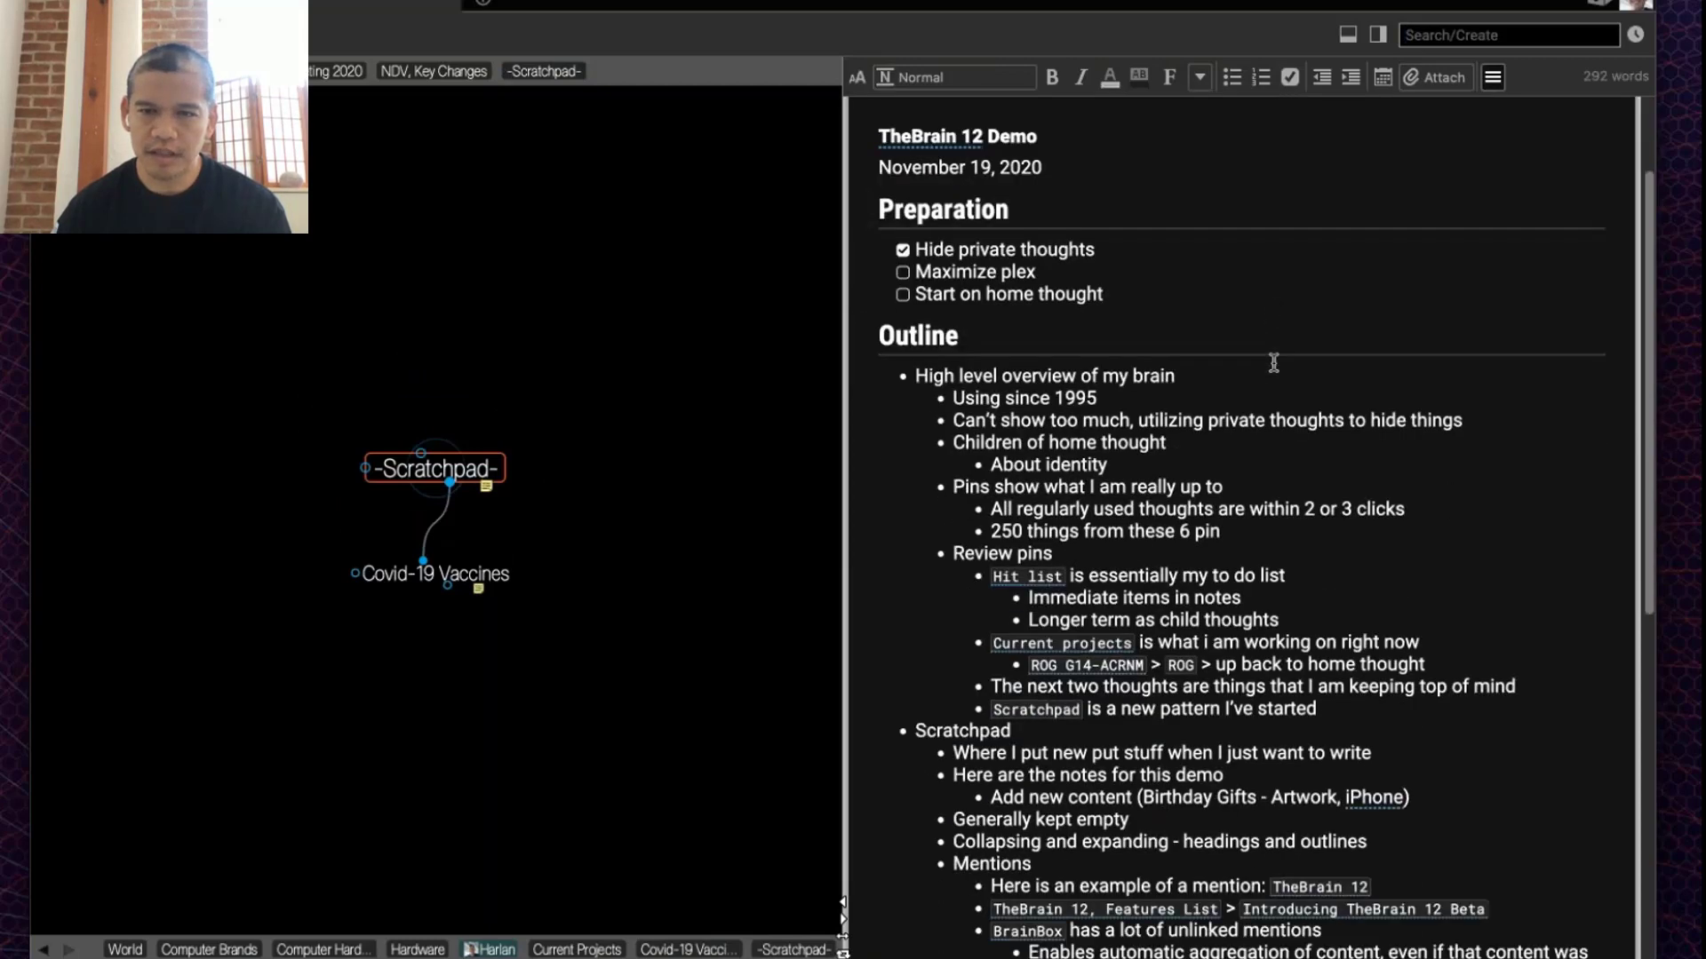
pyautogui.scroll(2, 974, 230)
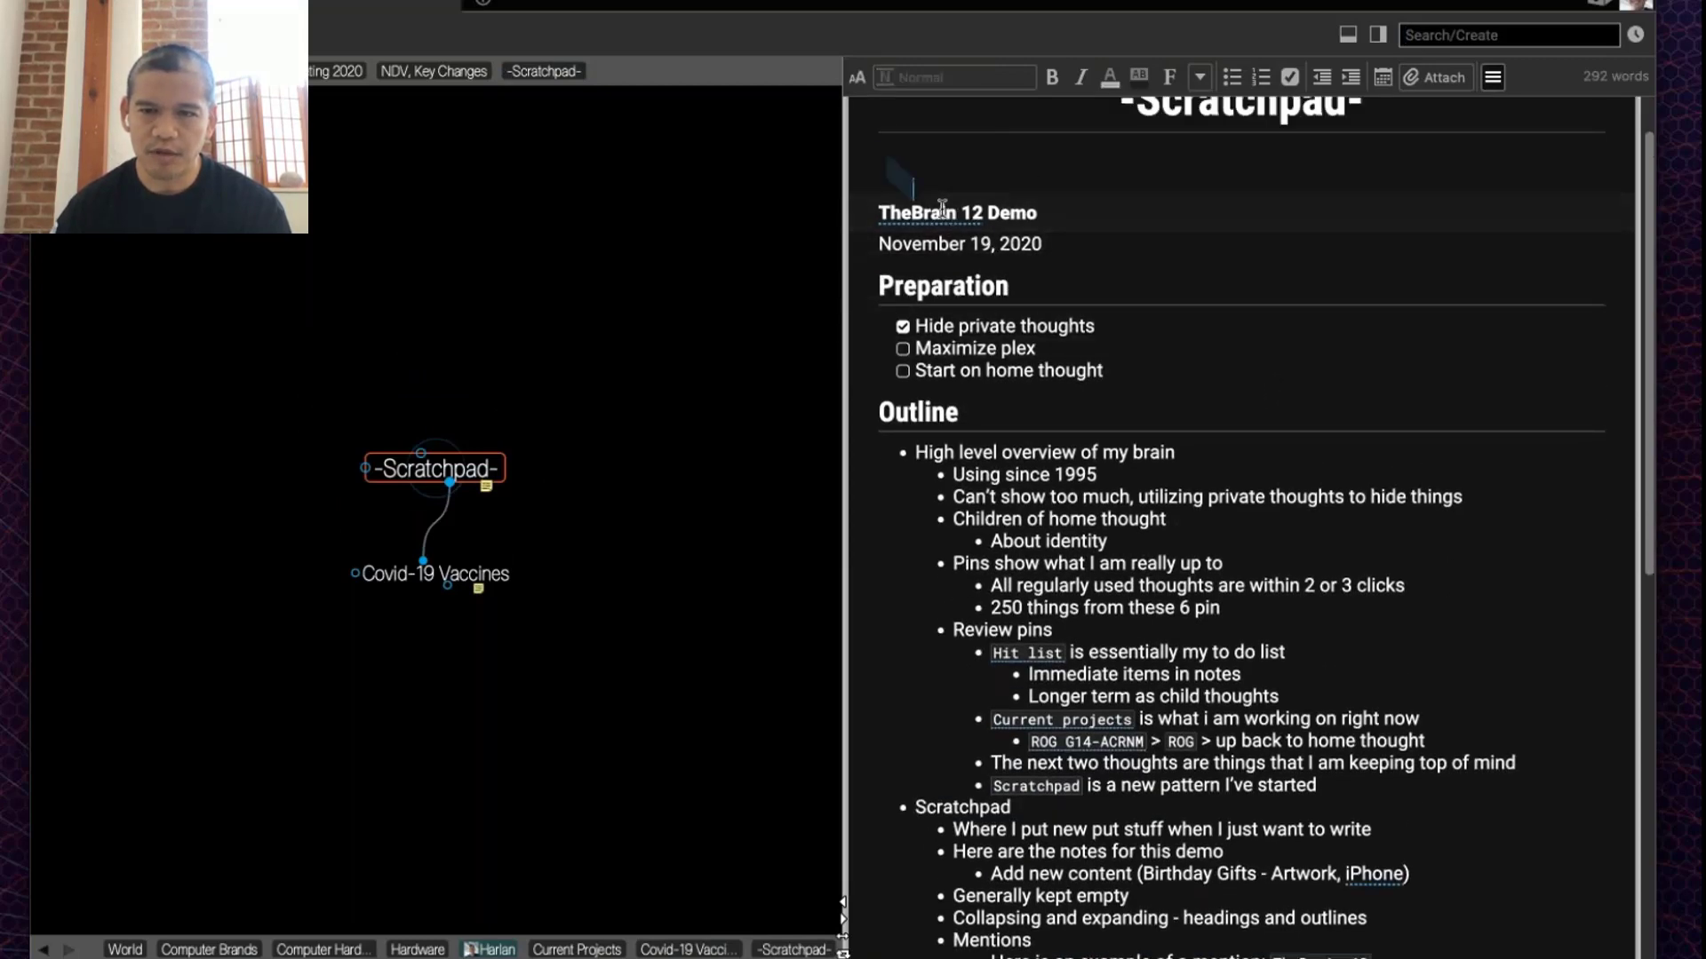
pyautogui.moveTo(942, 206); pyautogui.dragTo(1067, 643)
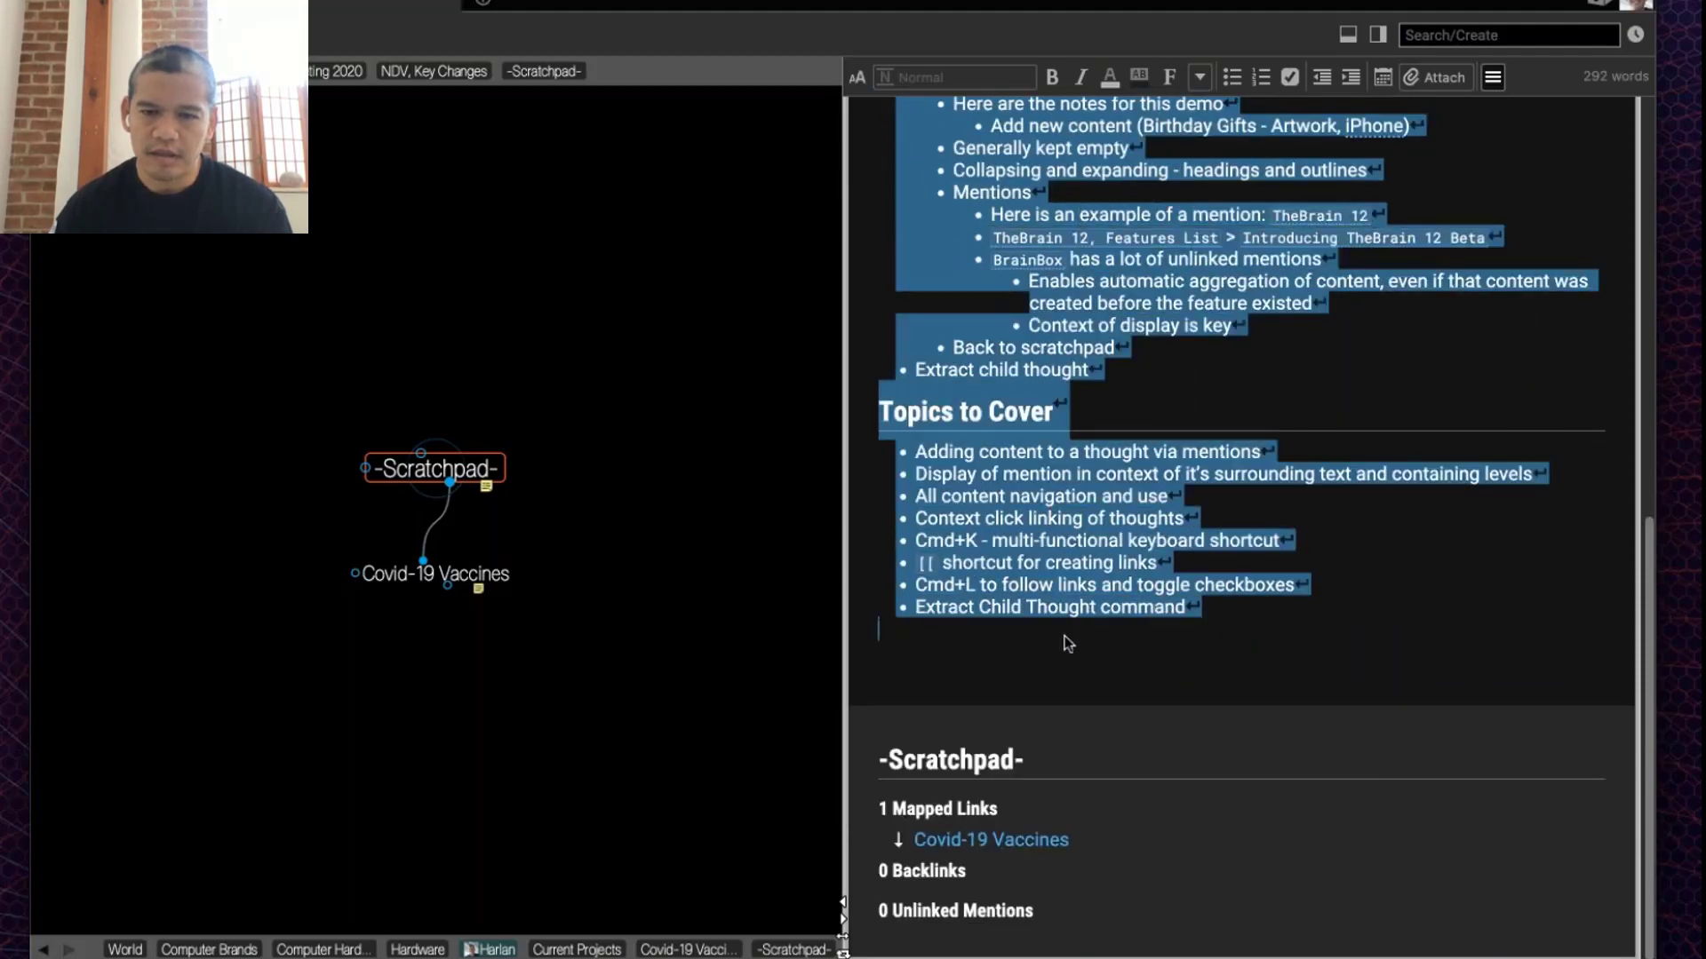
pyautogui.click(1066, 640)
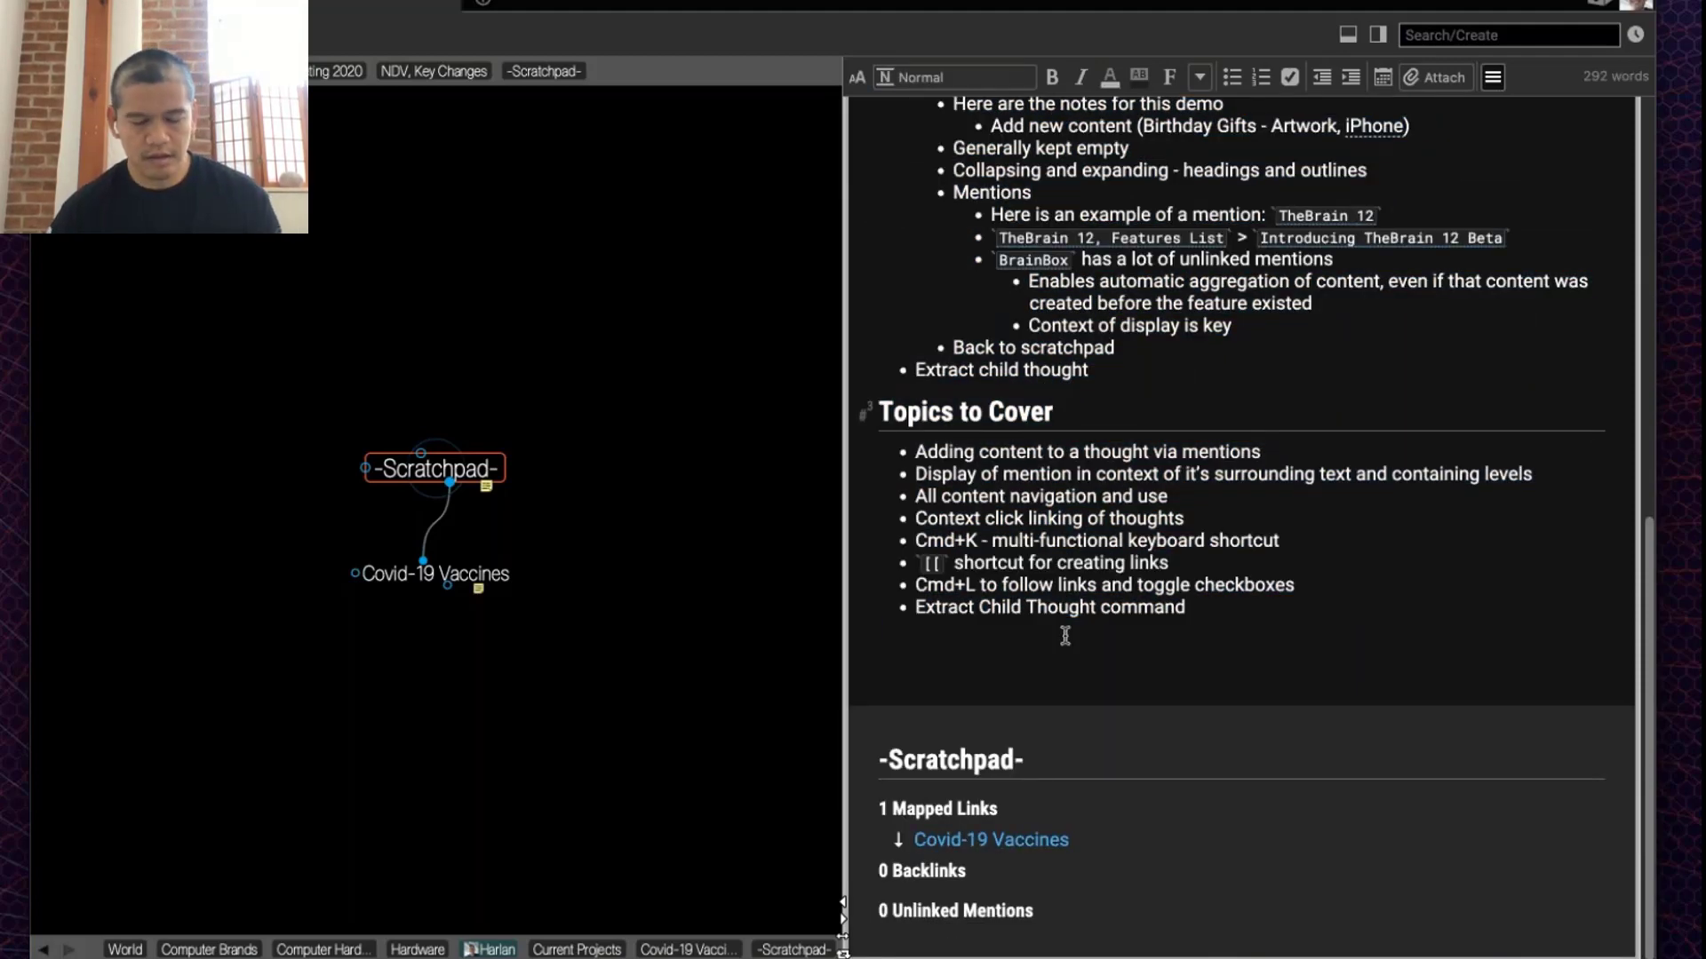
pyautogui.press('super+a')
pyautogui.rightClick(990, 177)
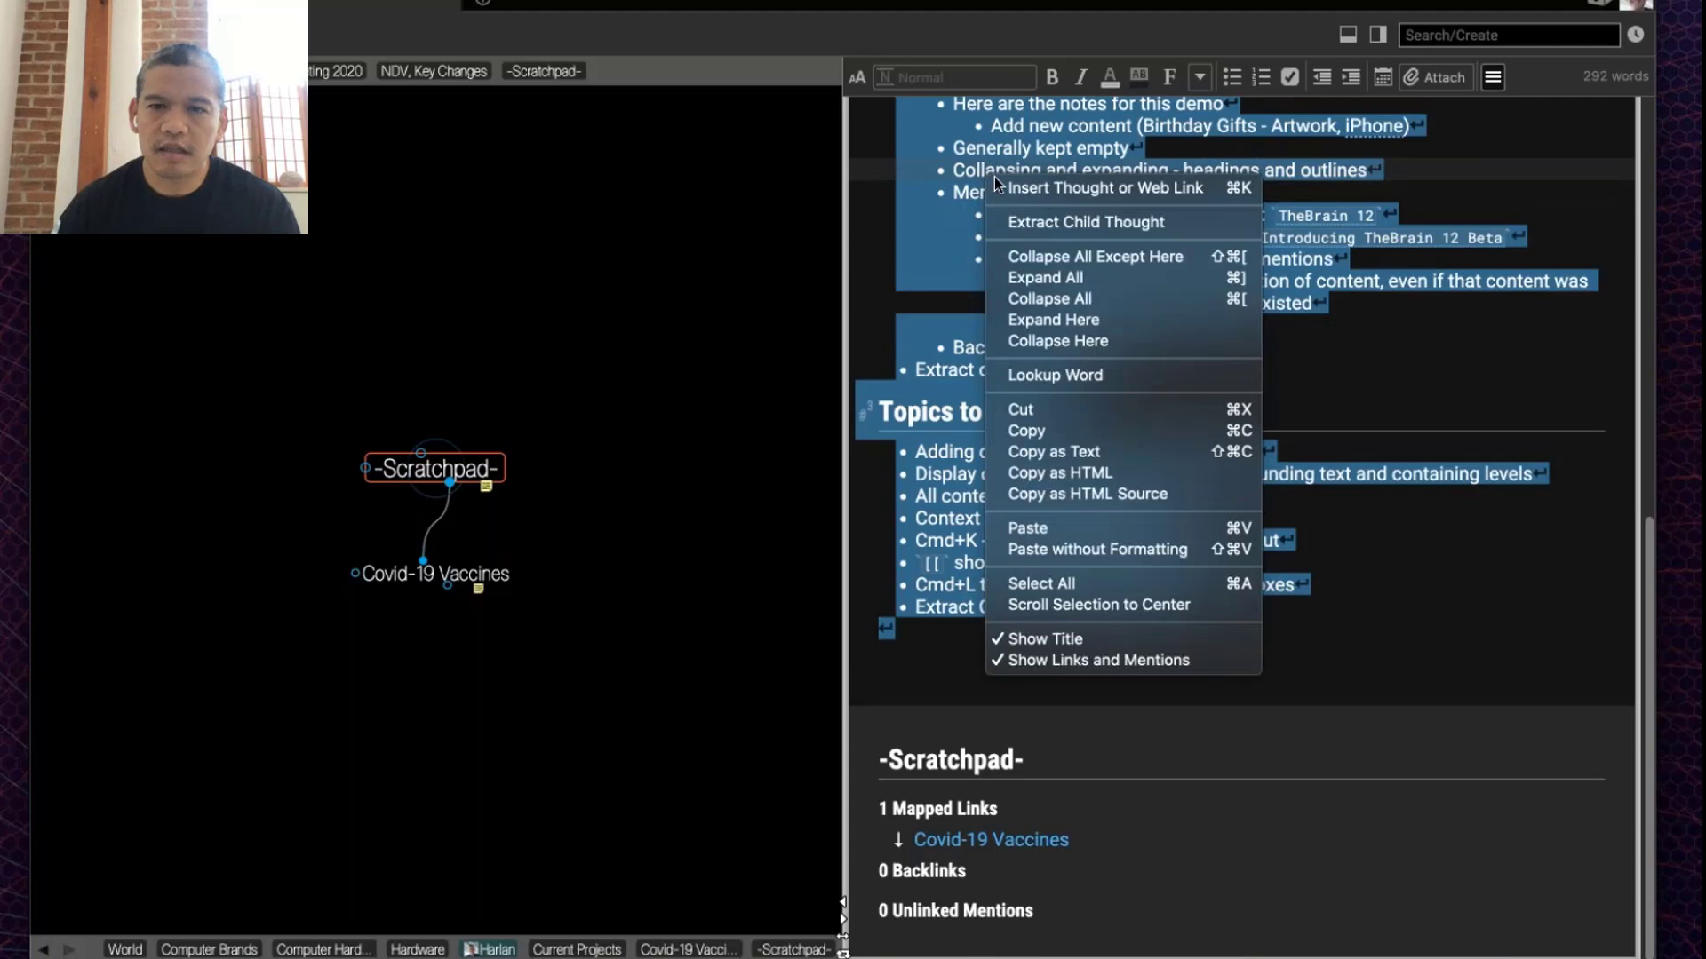
pyautogui.click(1048, 222)
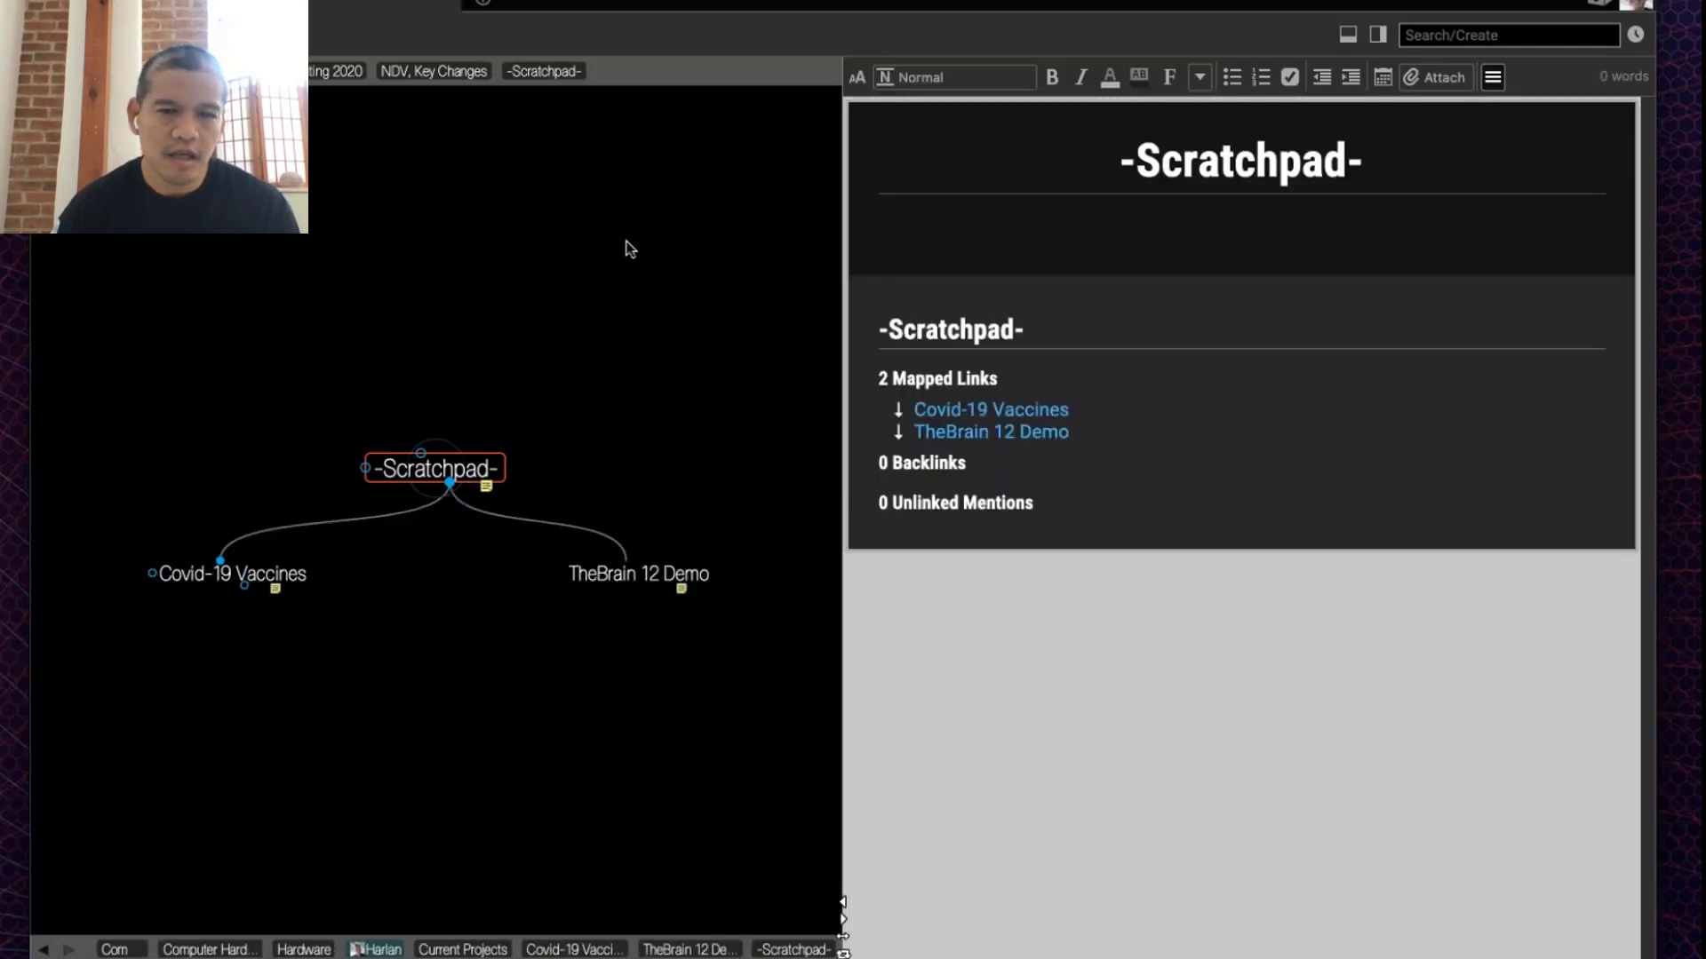
pyautogui.click(695, 575)
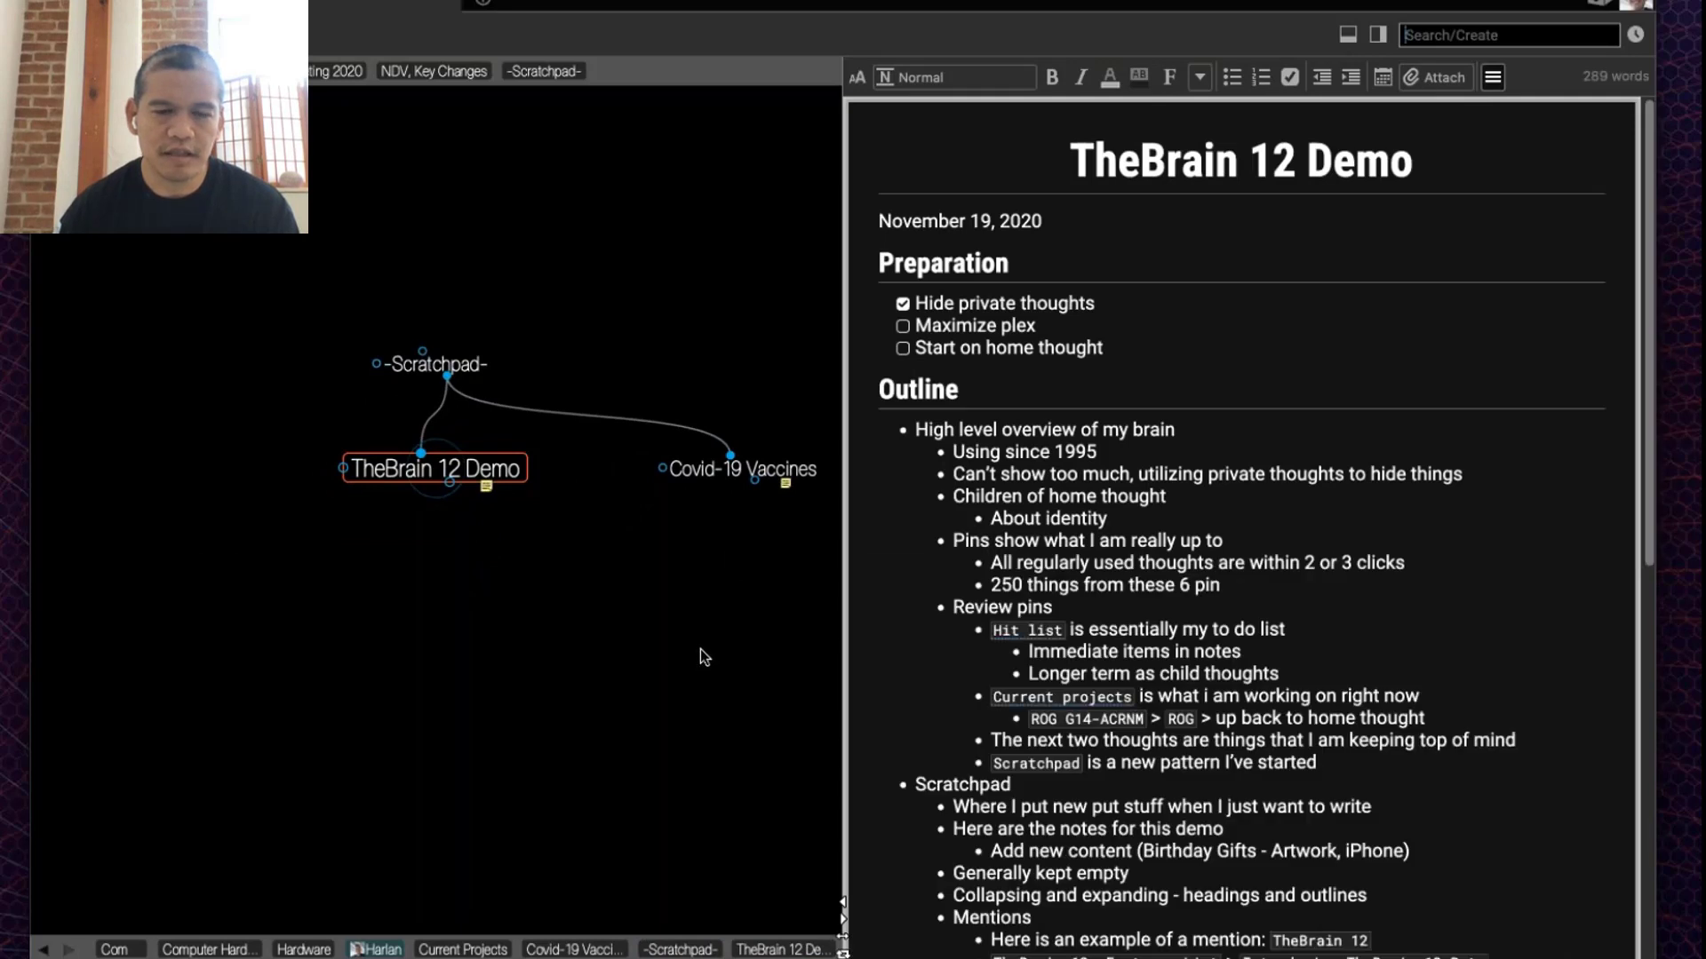
# Step: Confirm the -Scratchpad- note is now empty and reactivate TheBrain 12 Demo
pyautogui.click(447, 371)
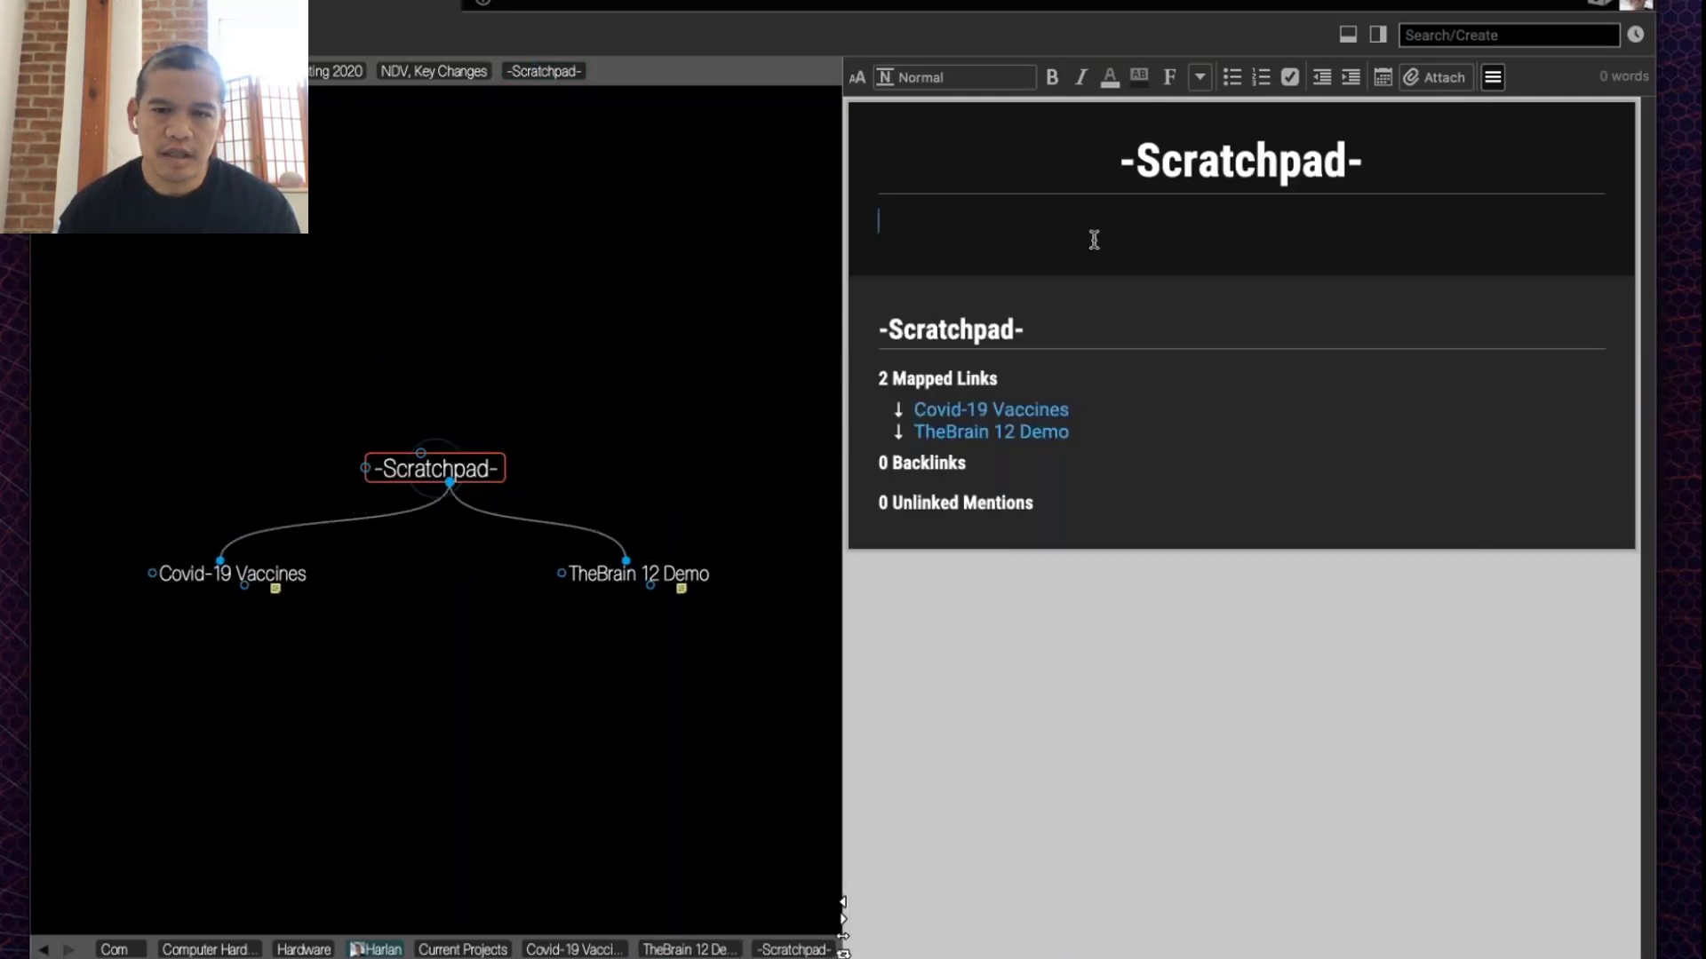
pyautogui.click(1093, 240)
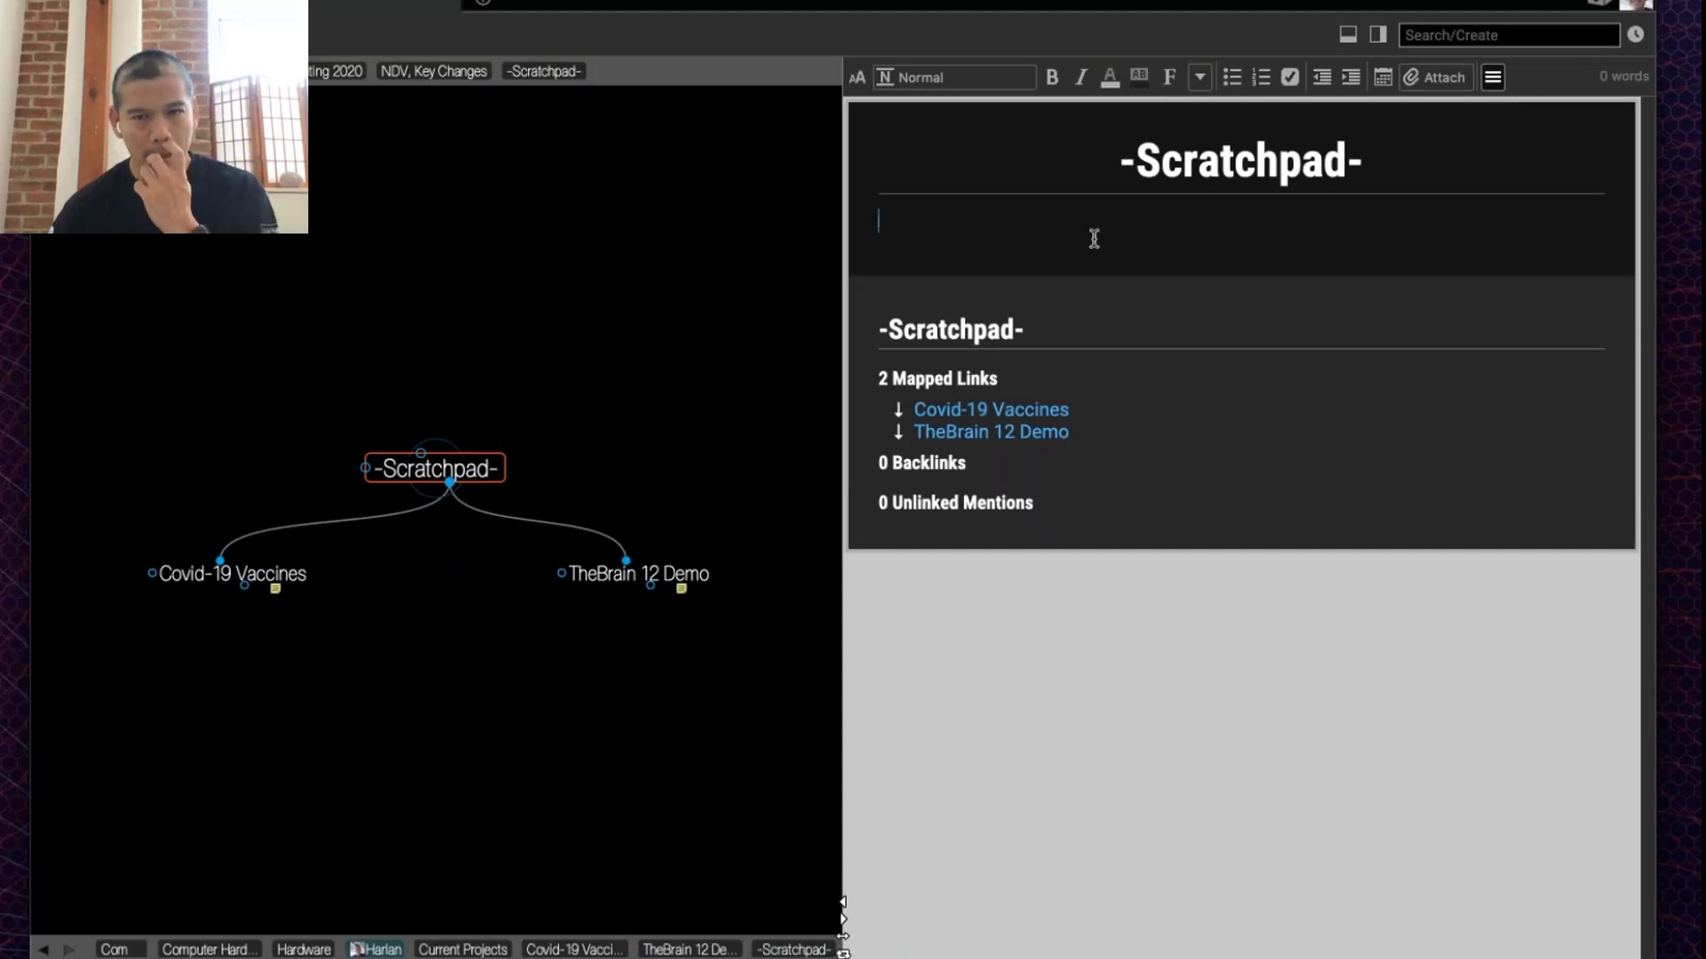
pyautogui.click(705, 569)
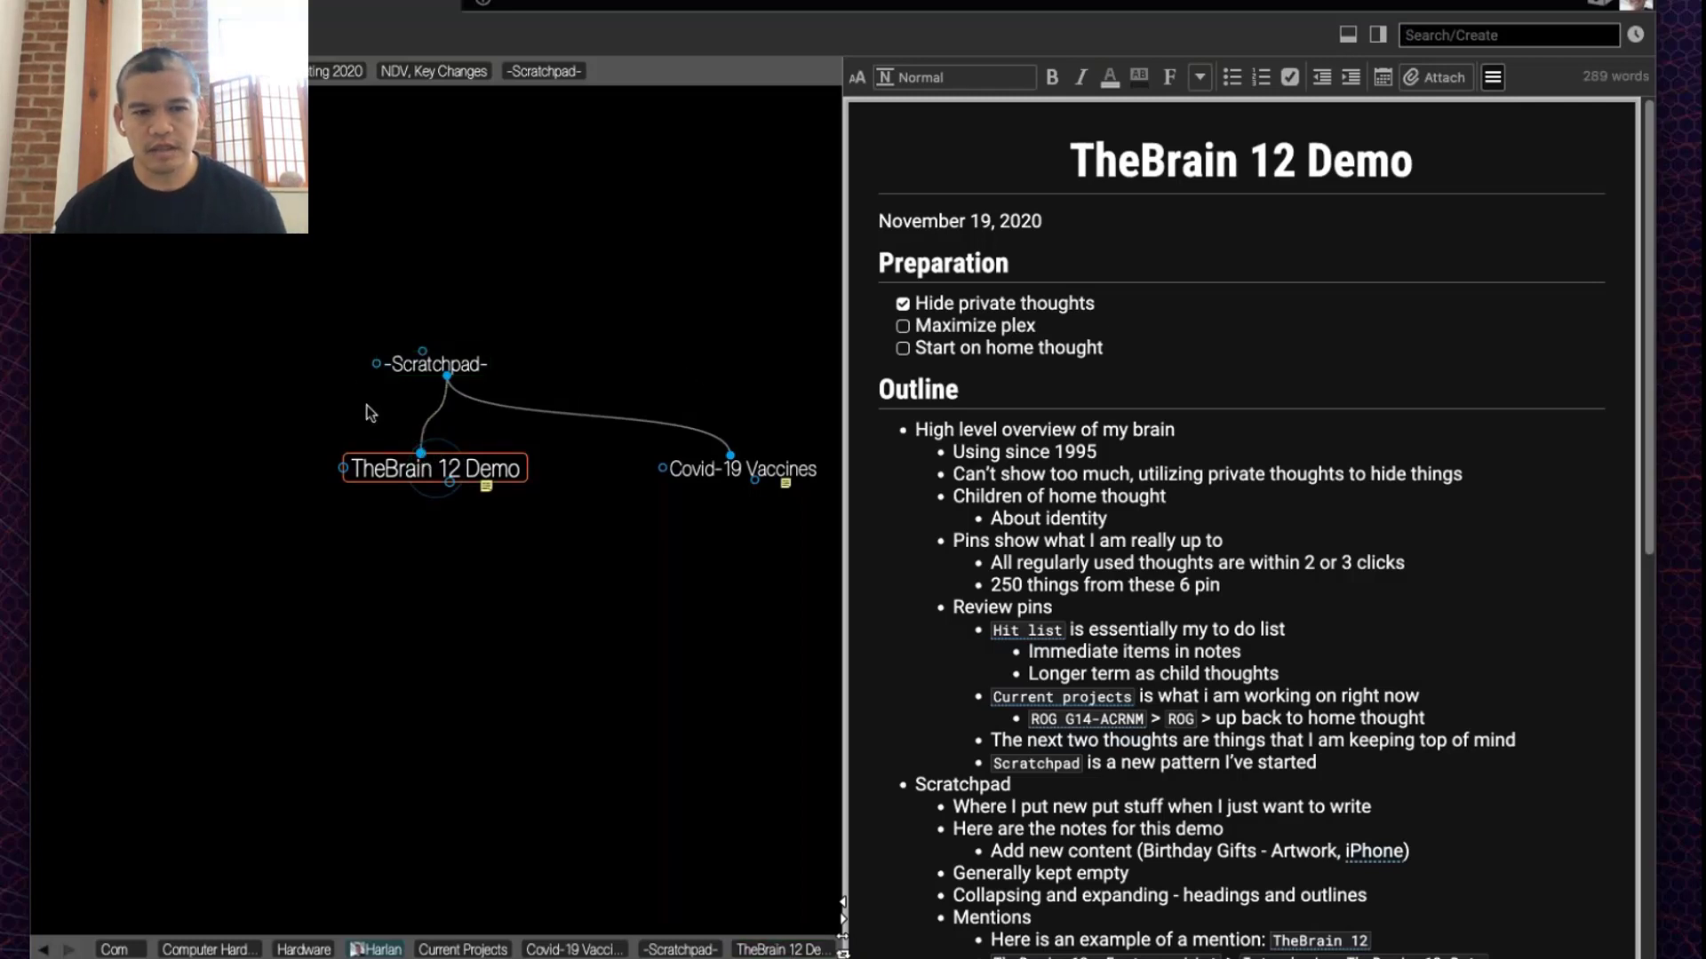
# Step: Add the existing TheBrain 12 thought as a parent of TheBrain 12 Demo, then reselect it
pyautogui.moveTo(421, 453); pyautogui.dragTo(293, 304)
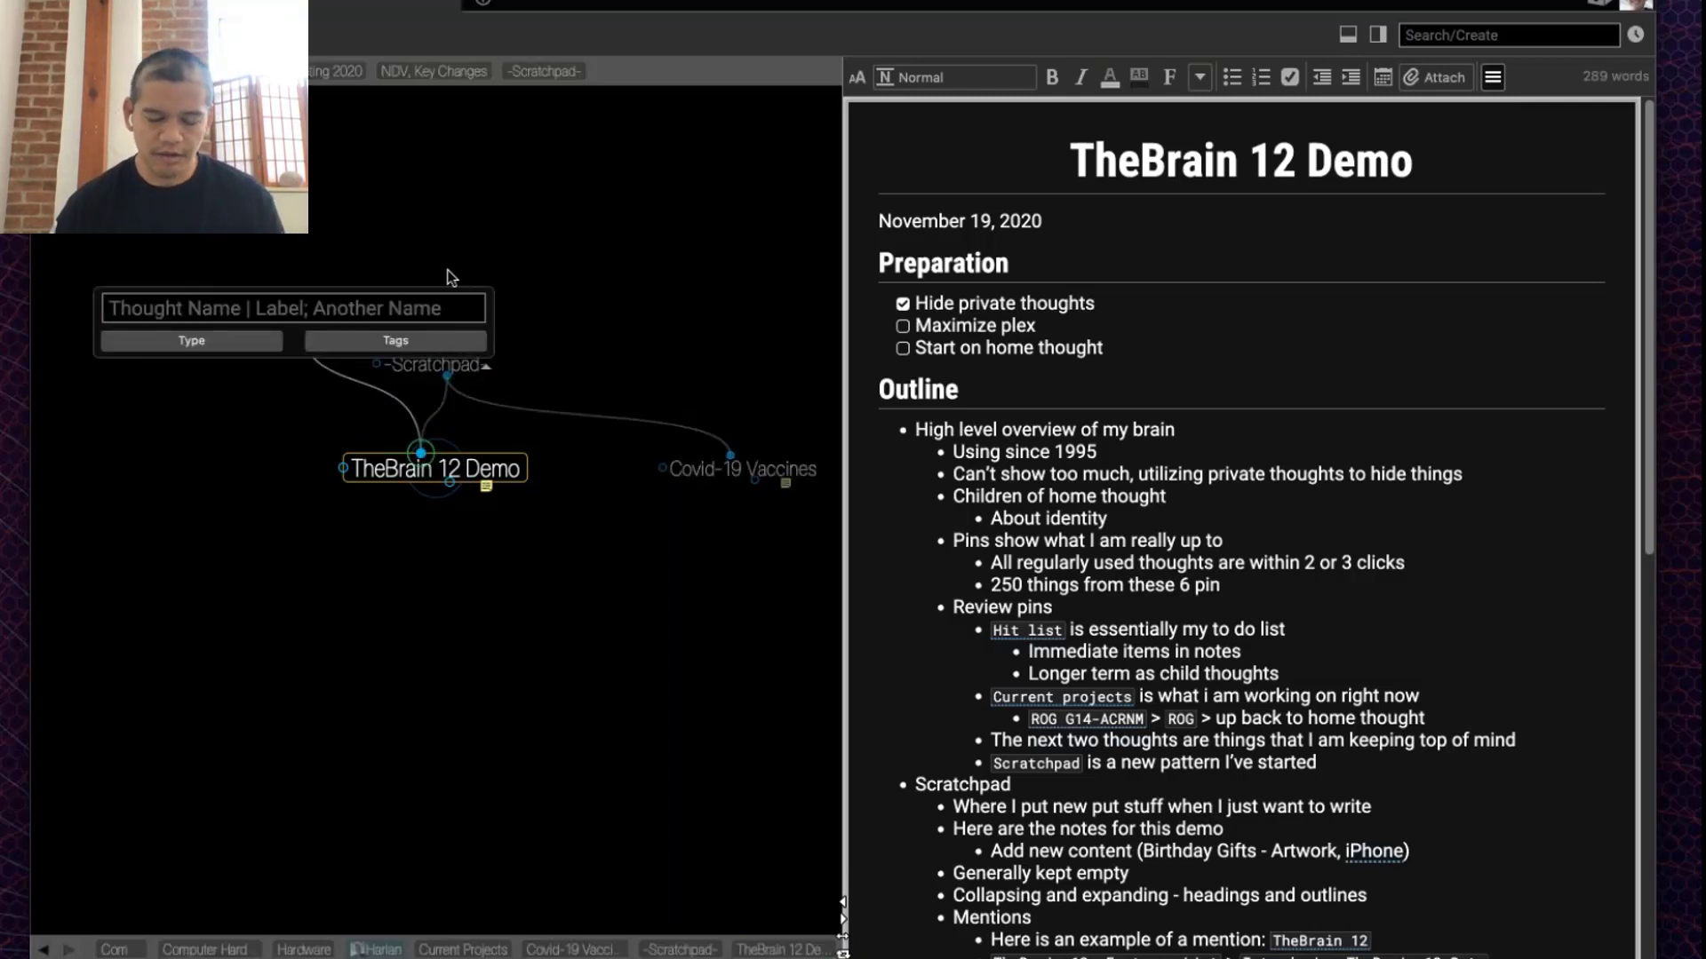
pyautogui.write('thebrain 12')
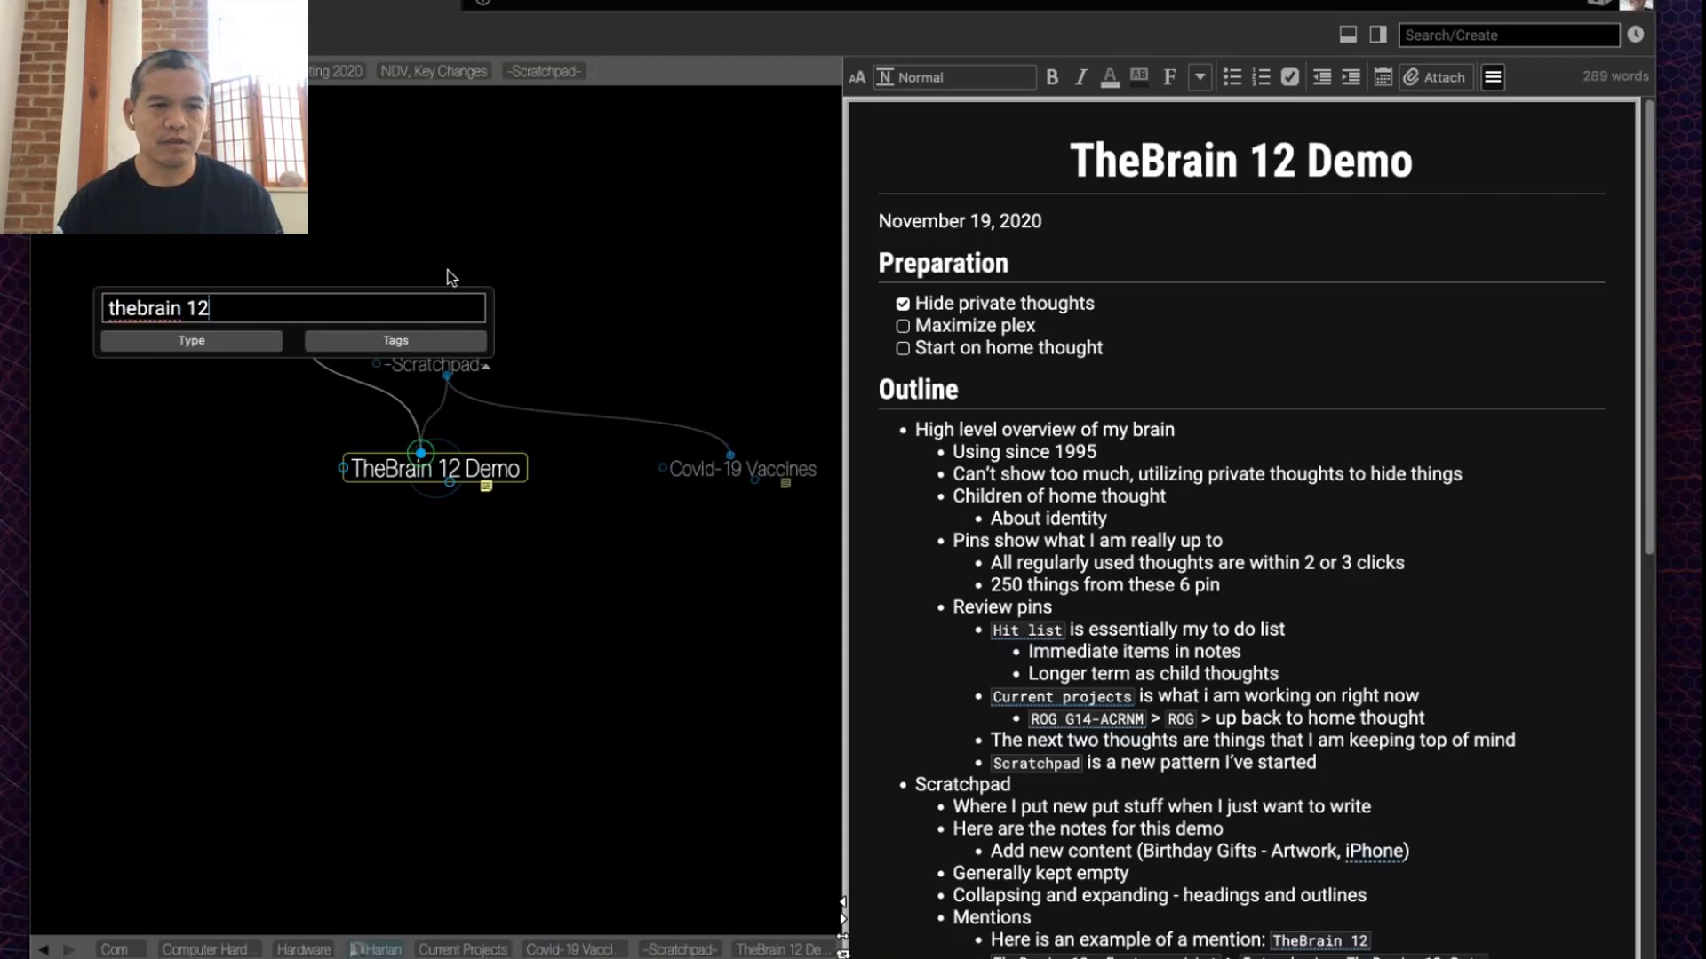
pyautogui.press('Down')
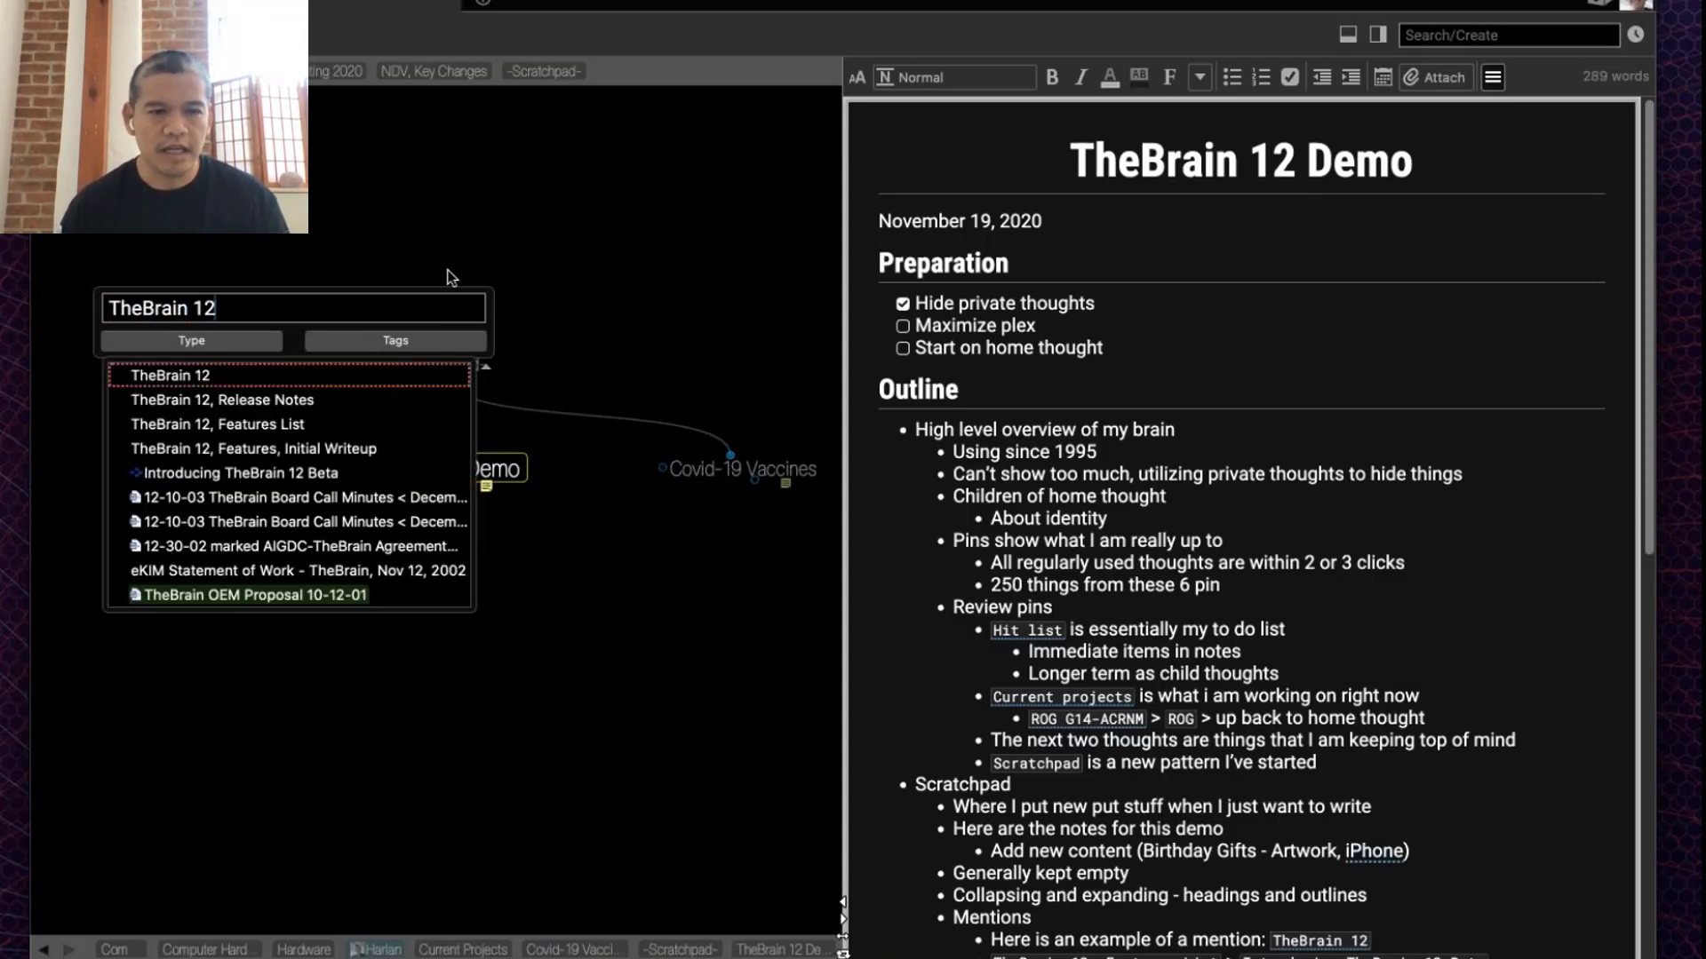
pyautogui.click(330, 374)
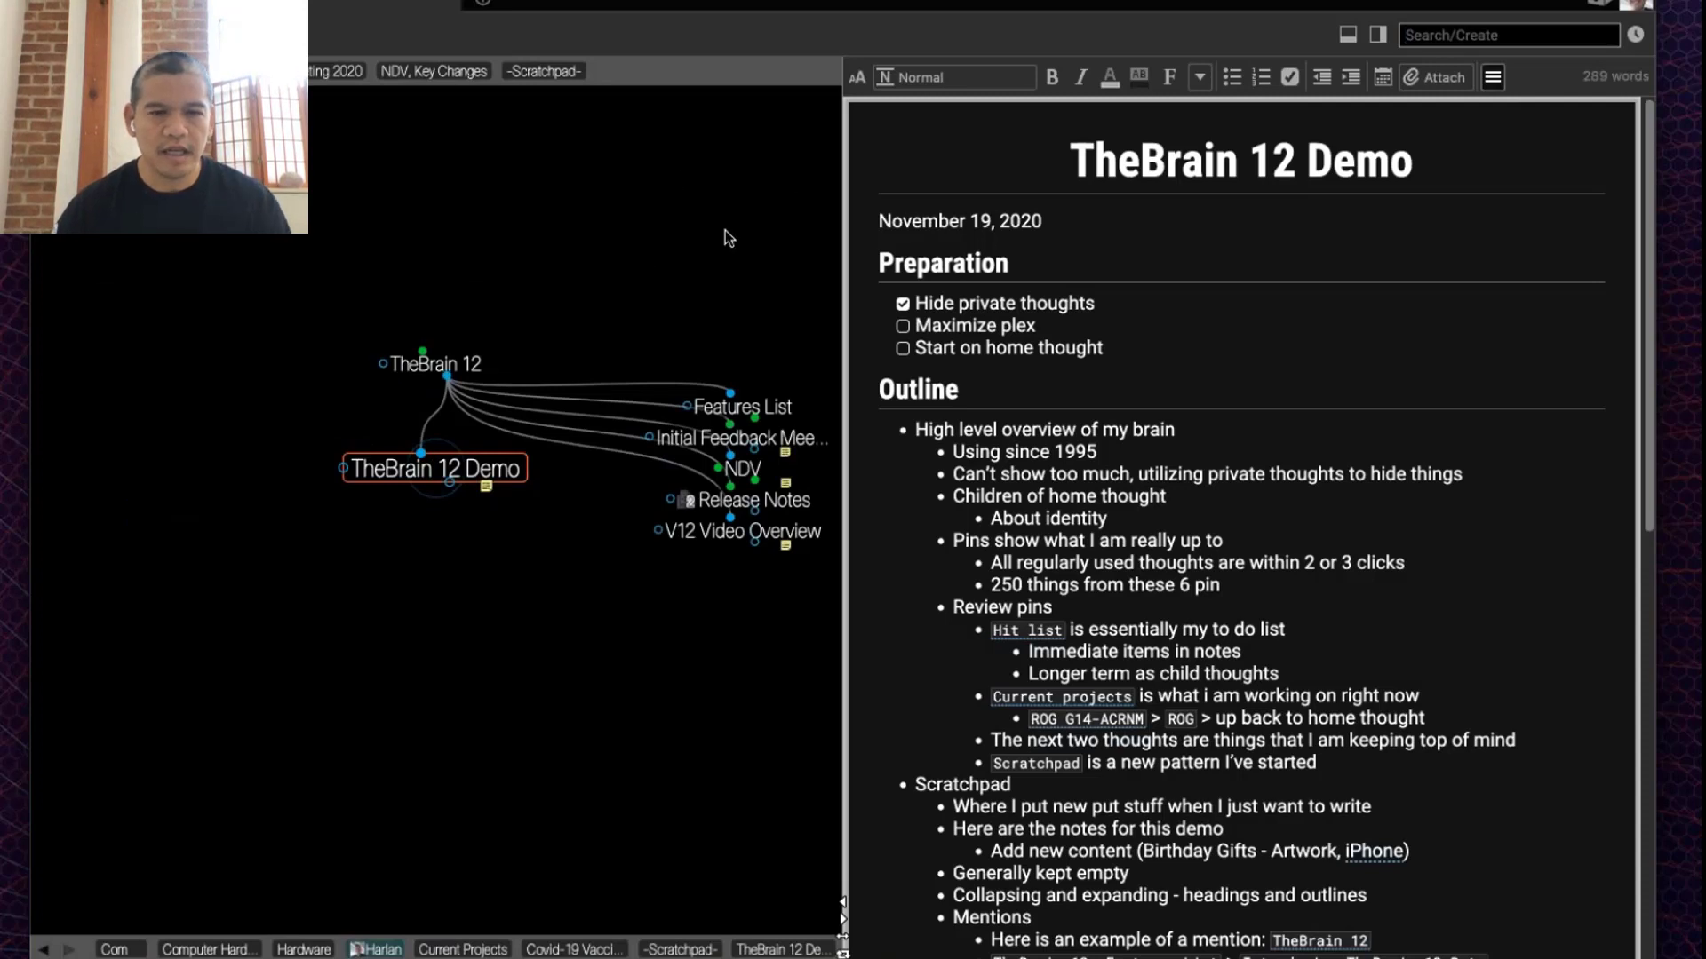
pyautogui.click(468, 345)
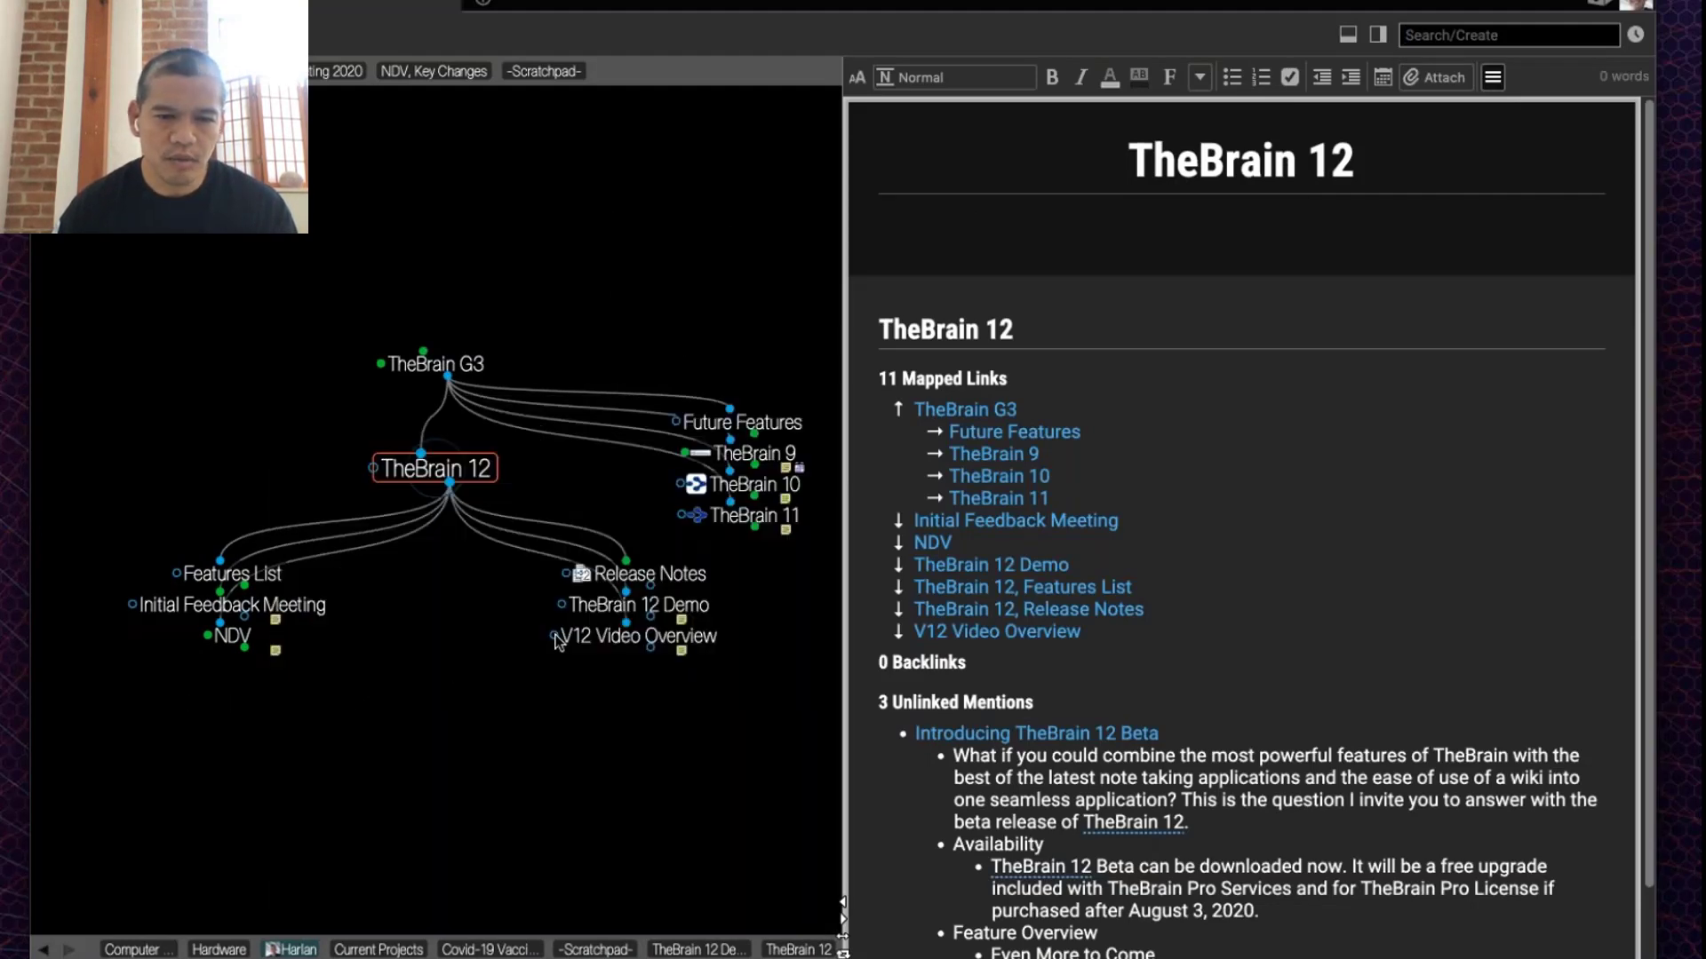
pyautogui.click(626, 605)
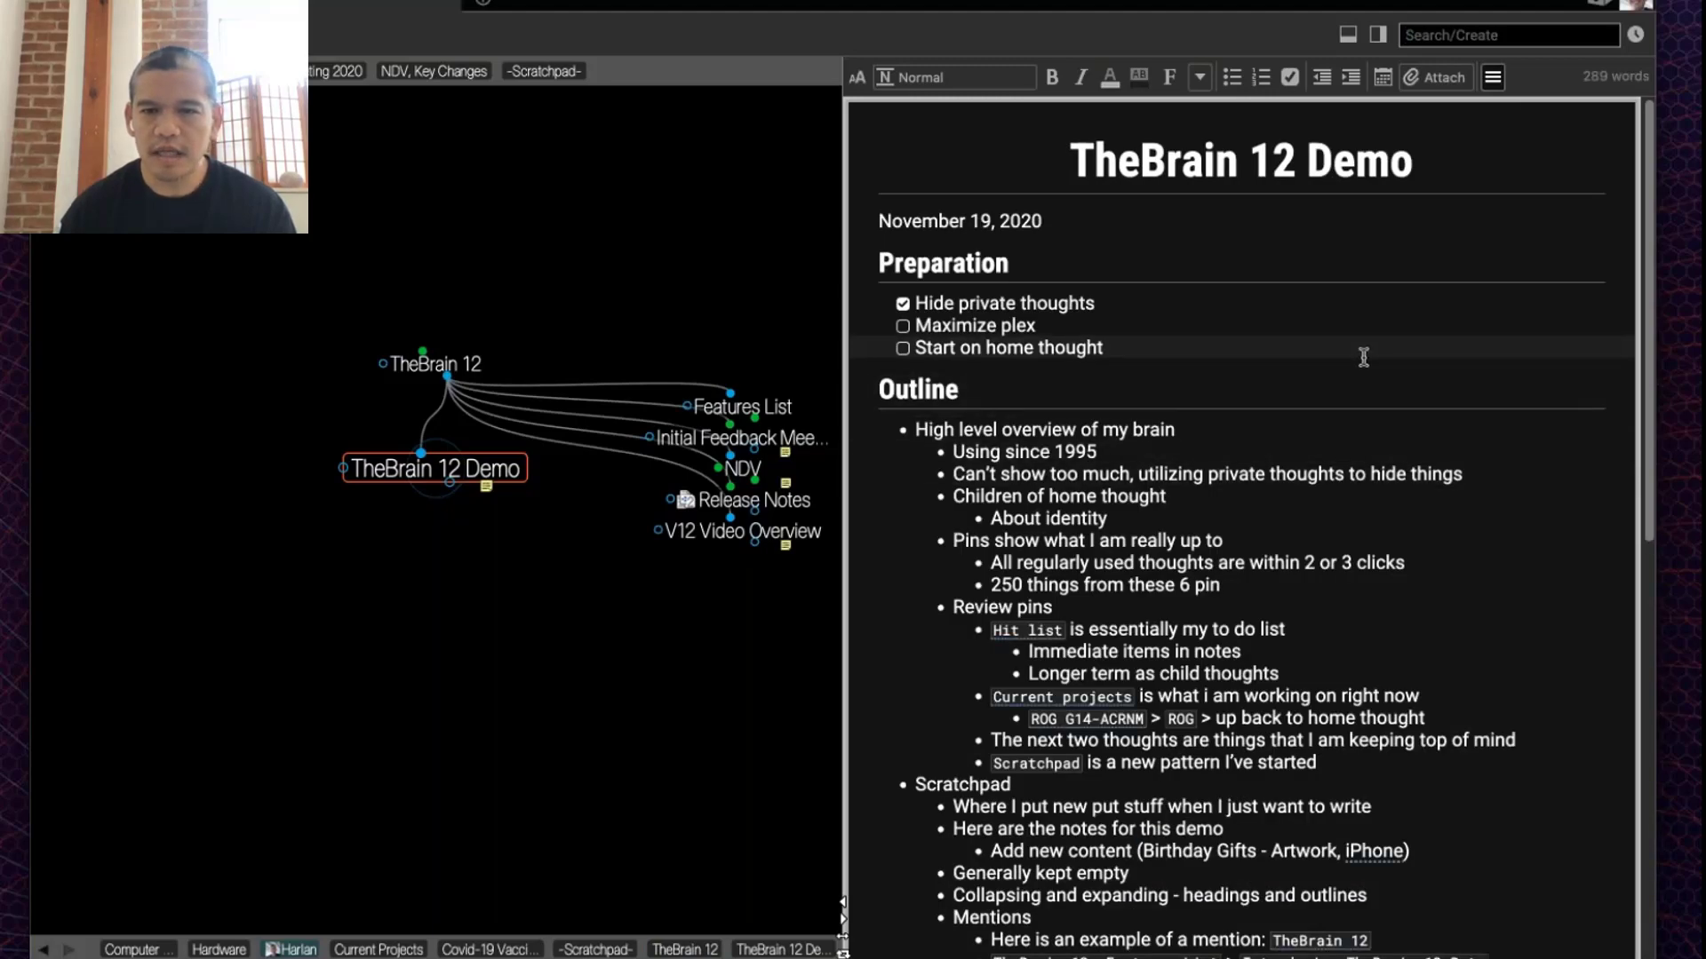
pyautogui.click(1244, 390)
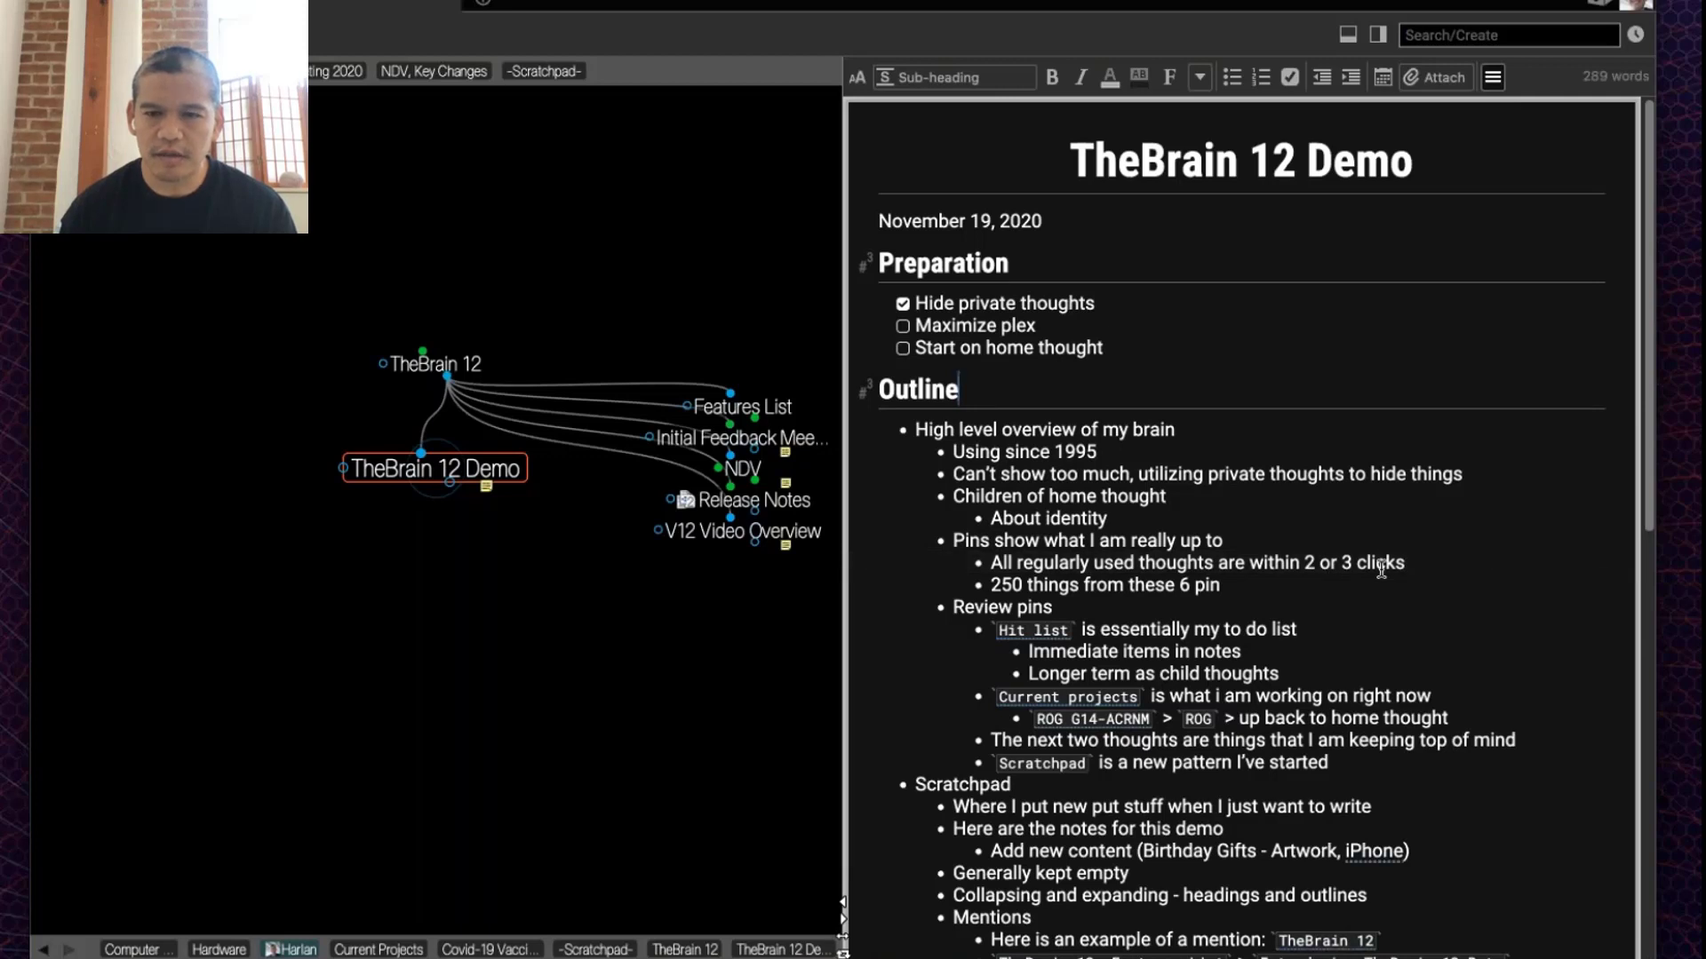
pyautogui.scroll(-2, 1381, 569)
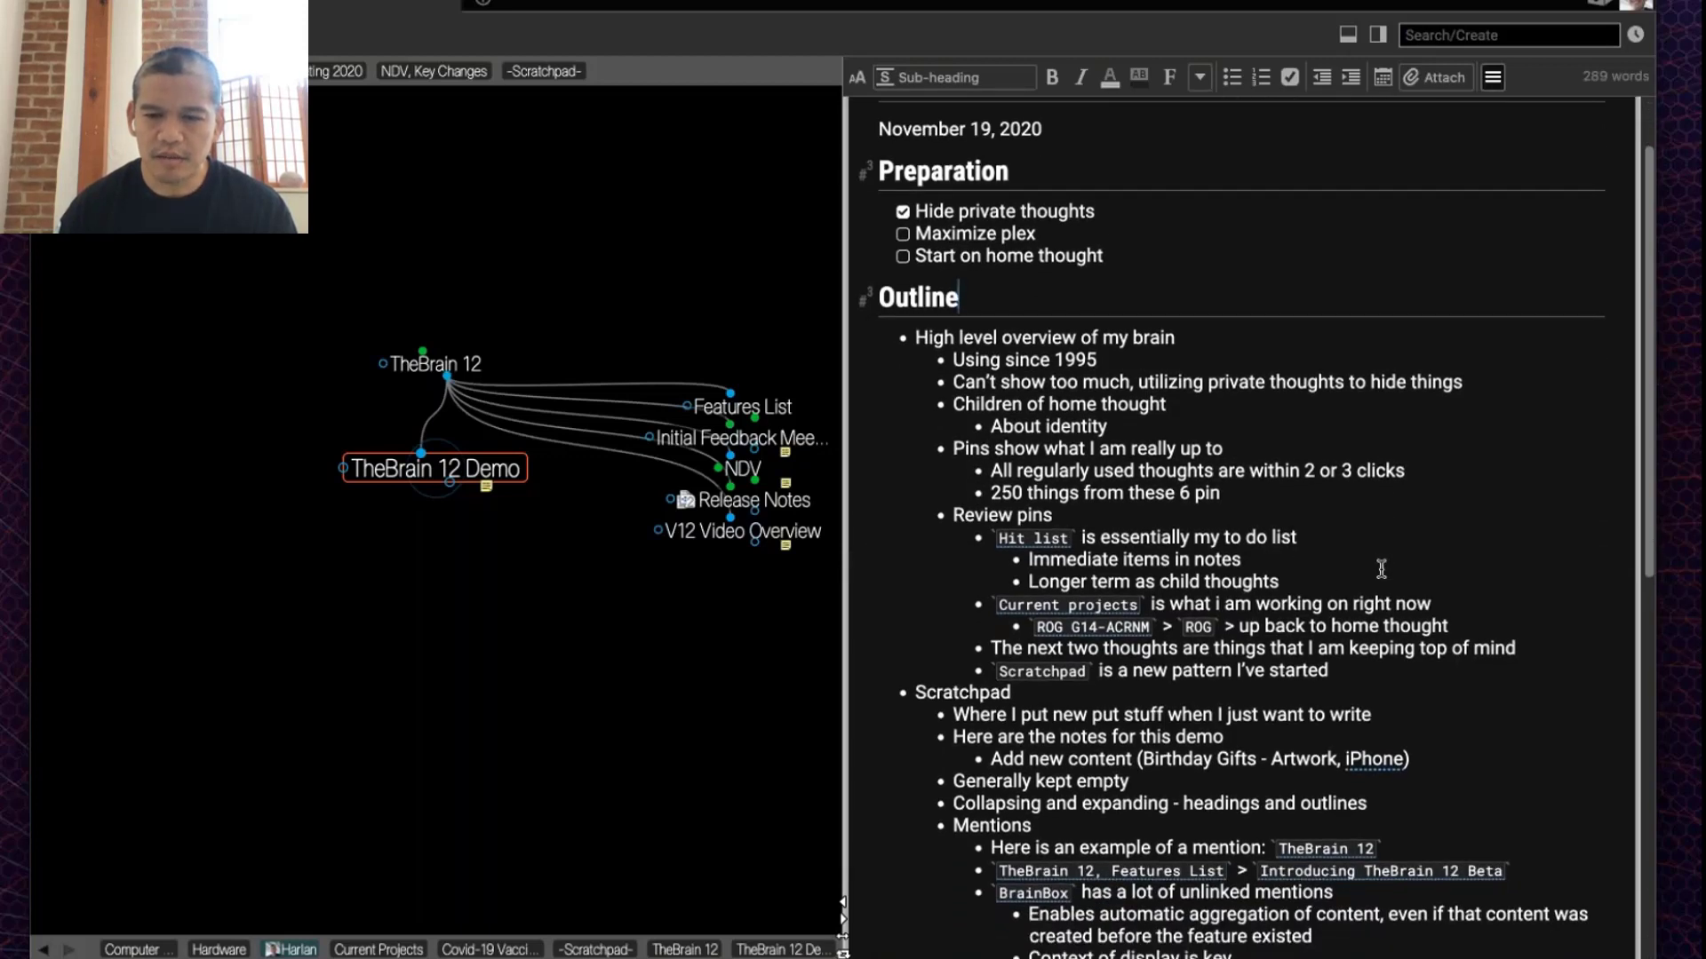
pyautogui.scroll(-2, 1380, 569)
pyautogui.scroll(-3, 1380, 569)
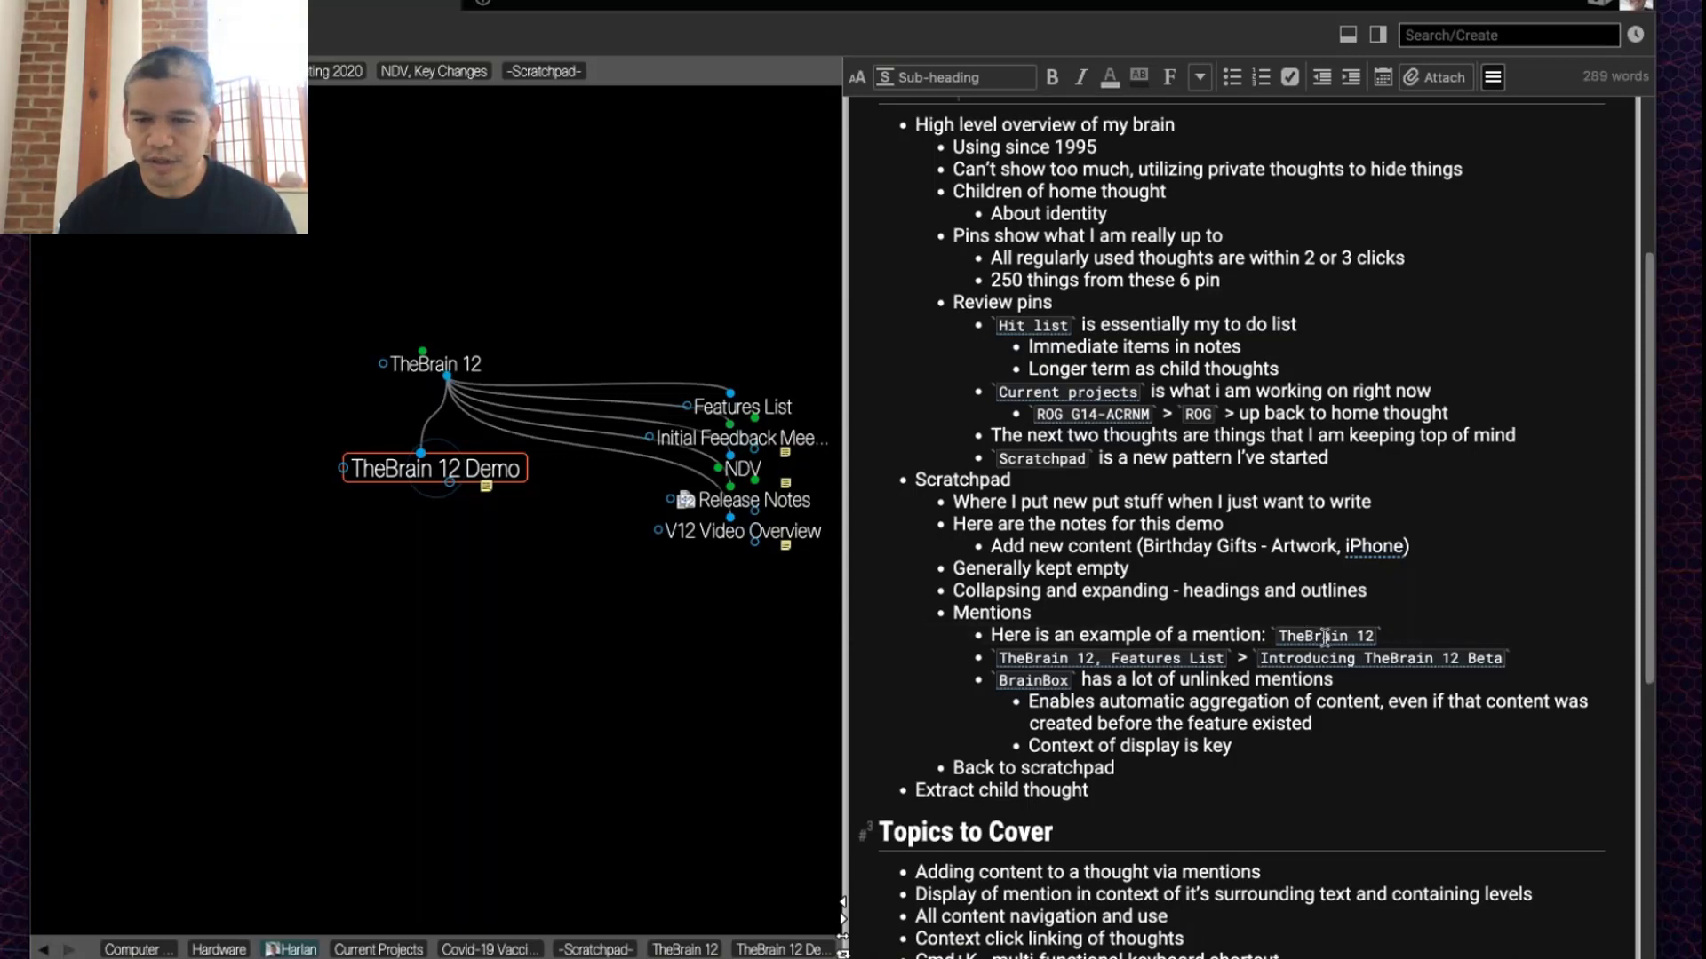
pyautogui.click(1325, 637)
# Step: Activate TheBrain 12 from its mention and scroll to its mapped links and unlinked mentions
pyautogui.rightClick(1324, 637)
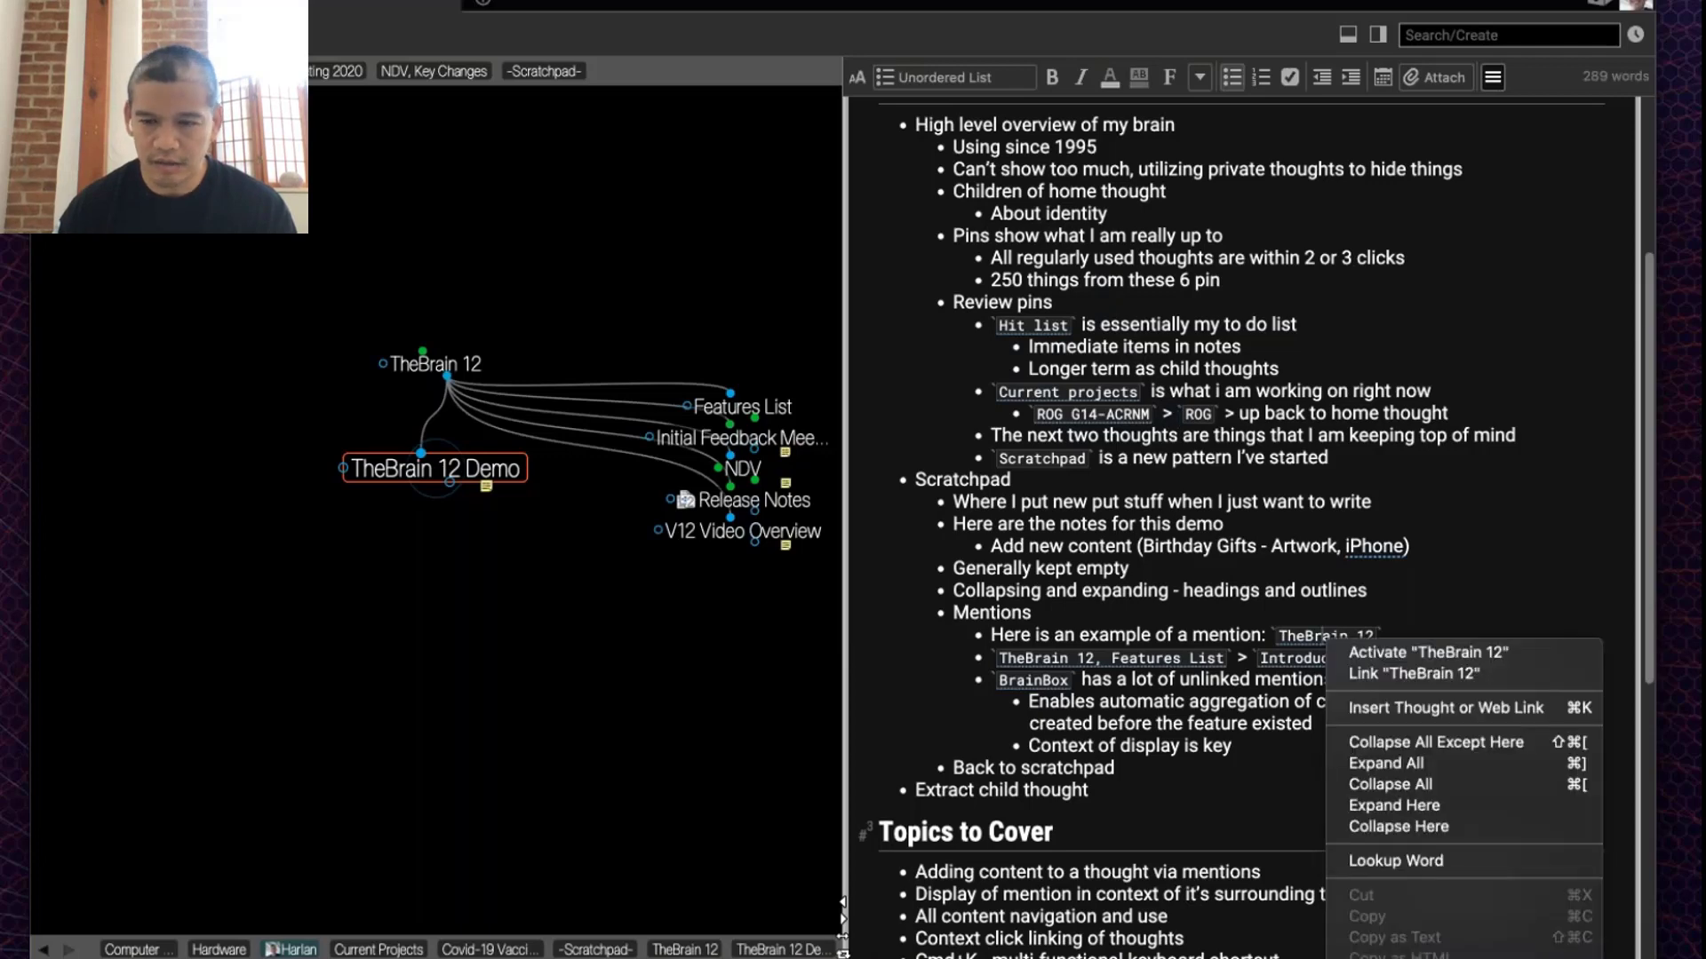
pyautogui.click(1342, 654)
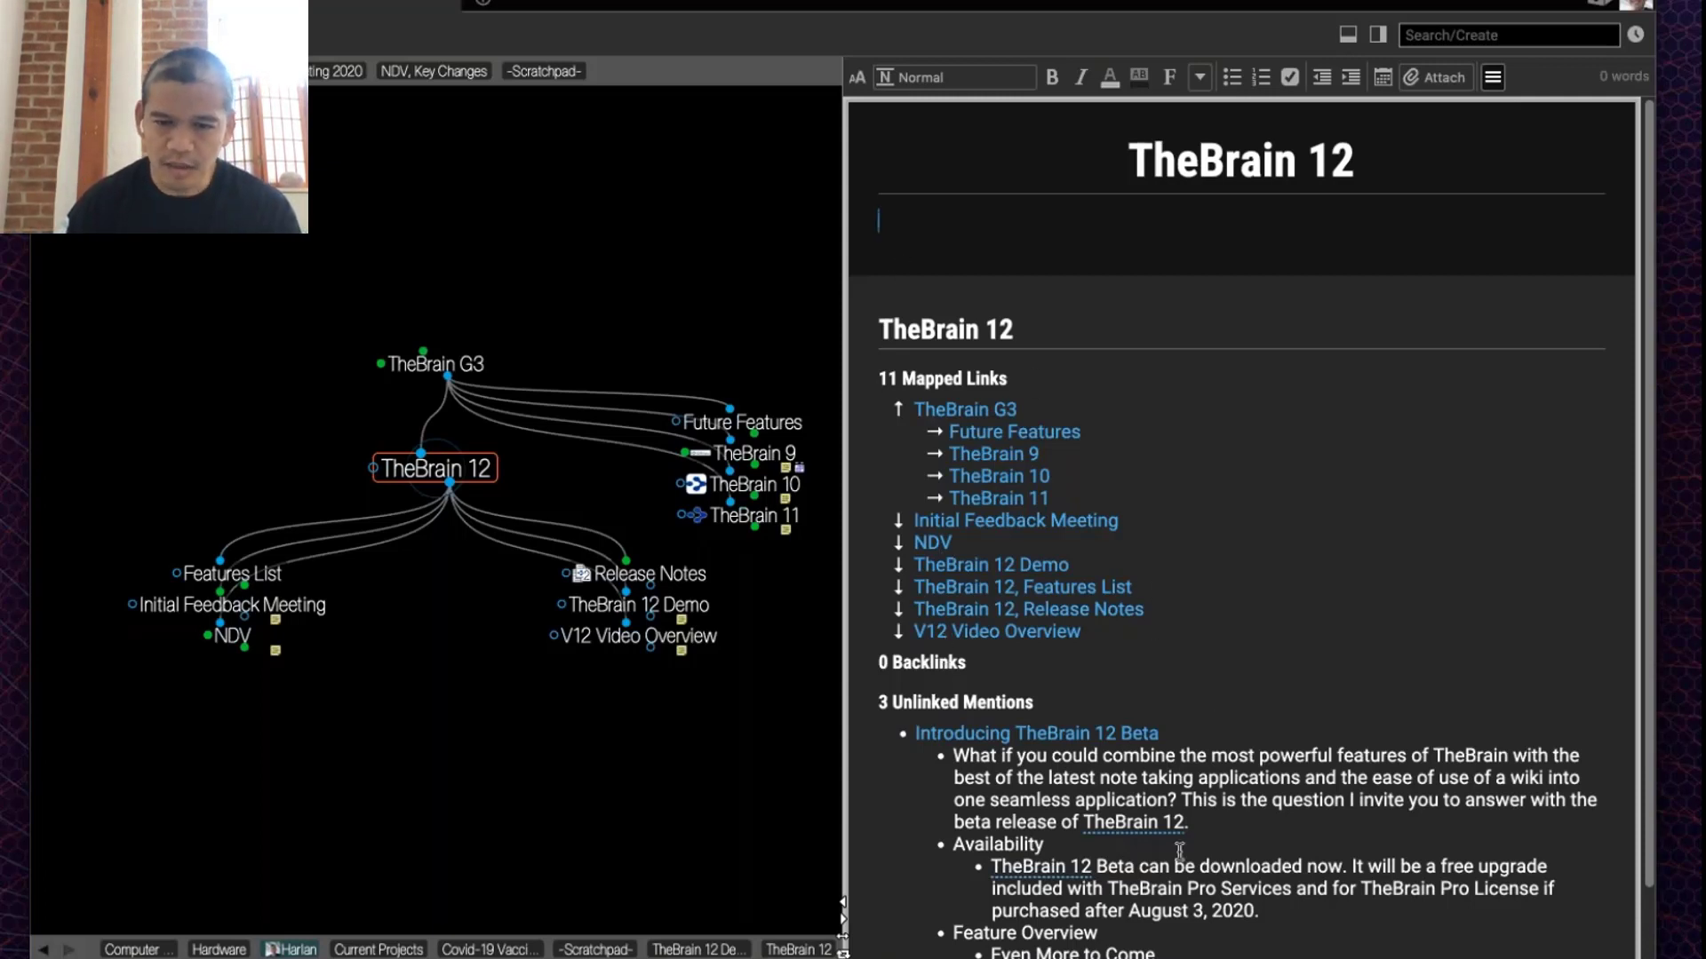
pyautogui.scroll(-1, 1179, 851)
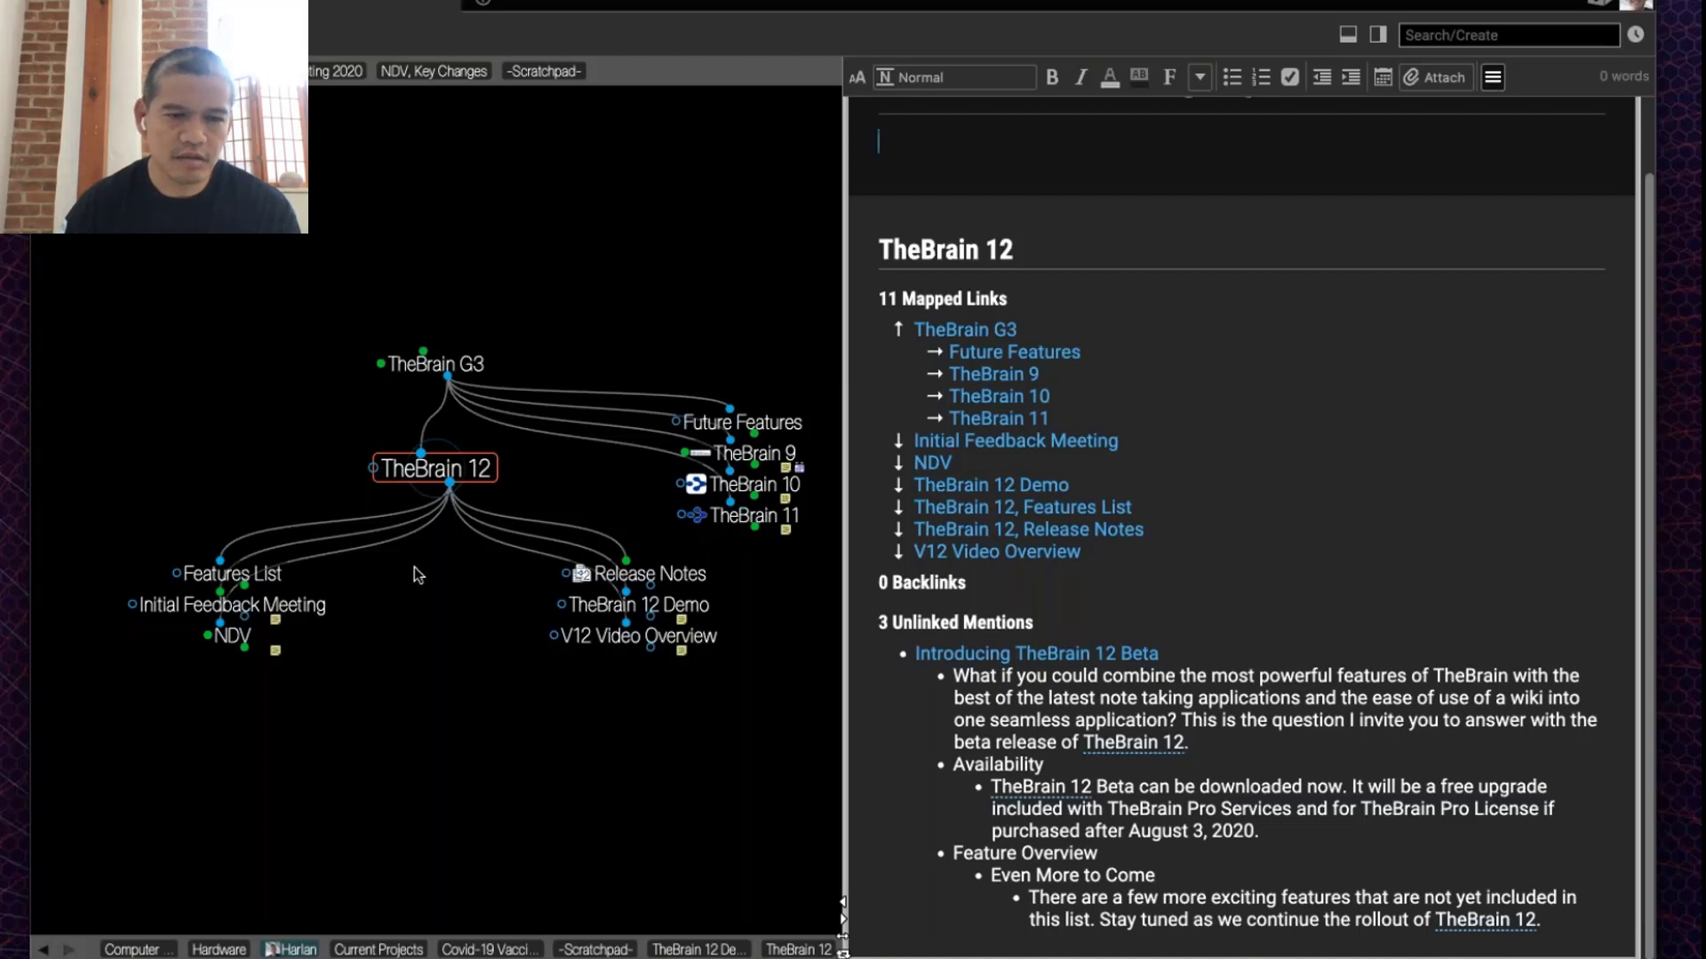
# Step: Go to Features List, then its child Introducing TheBrain 12 Beta, and read its note
pyautogui.click(283, 576)
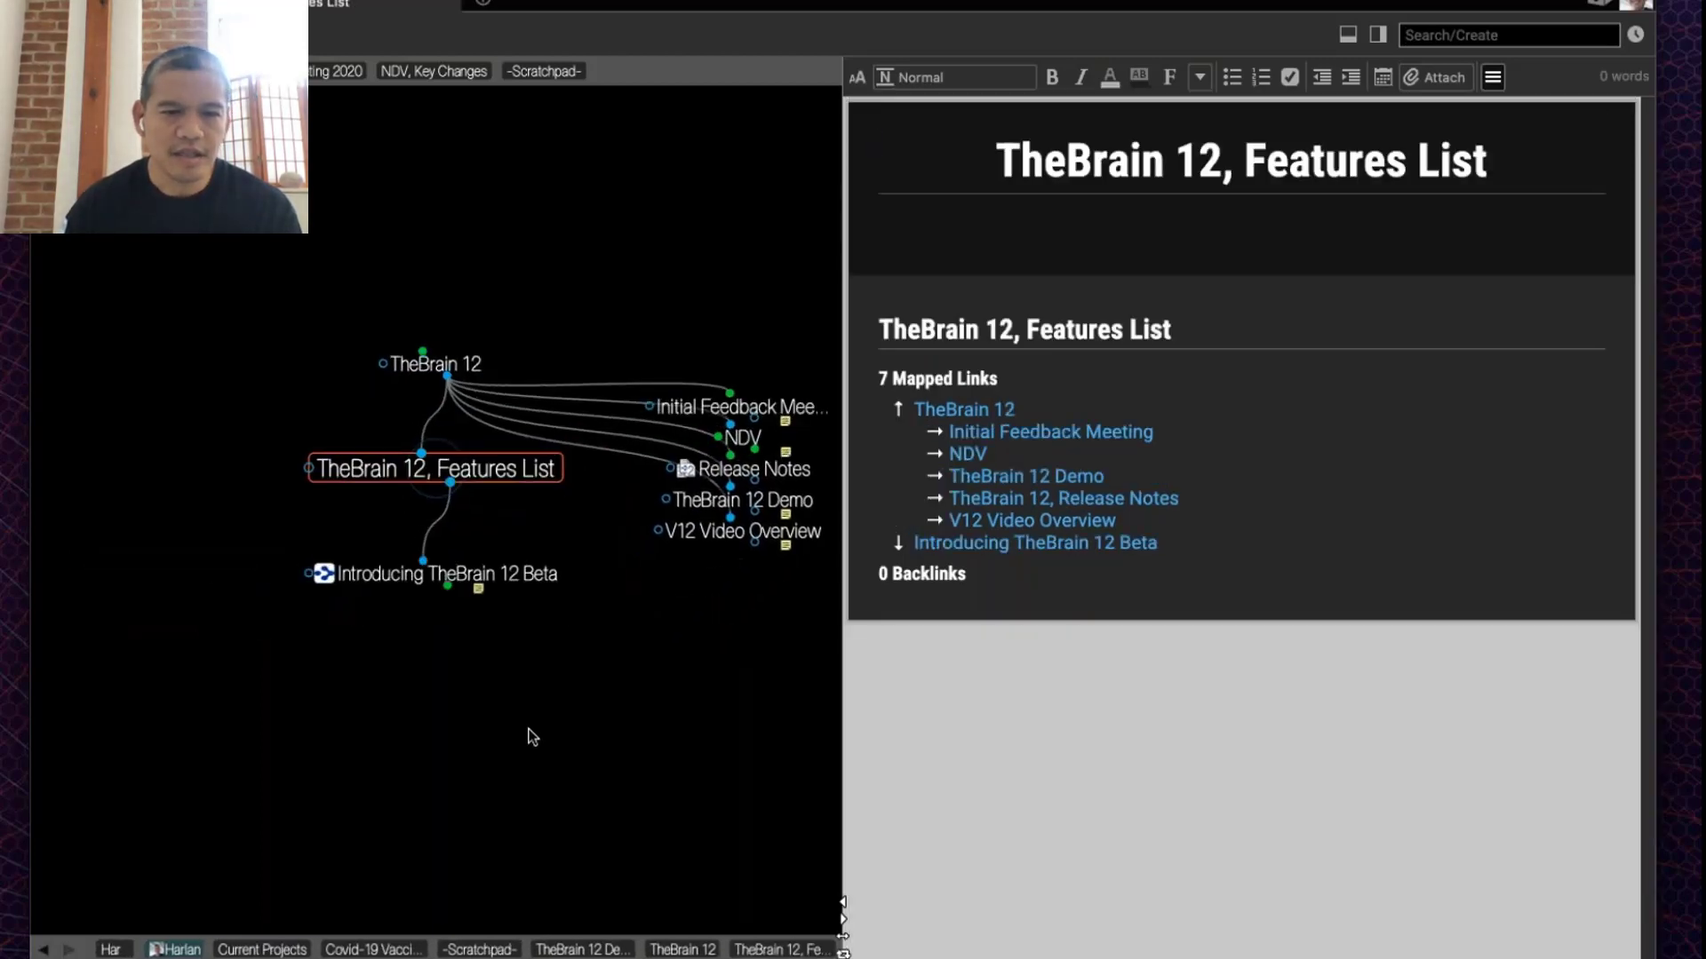
pyautogui.click(548, 579)
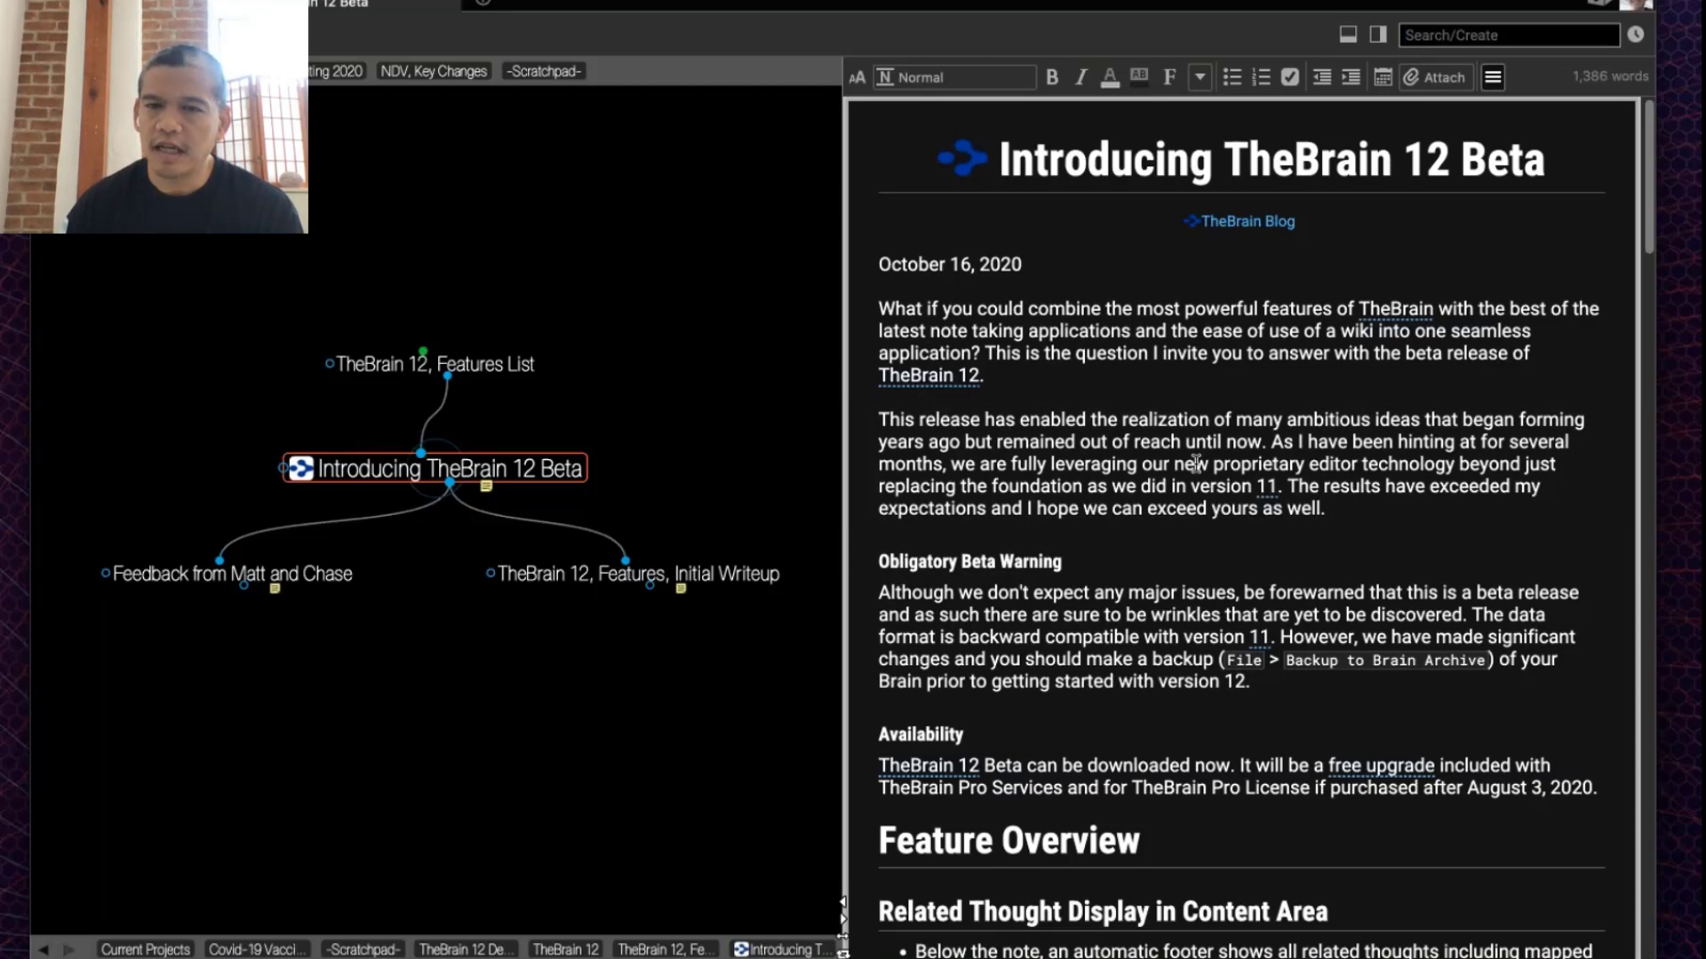
pyautogui.scroll(-4, 1195, 462)
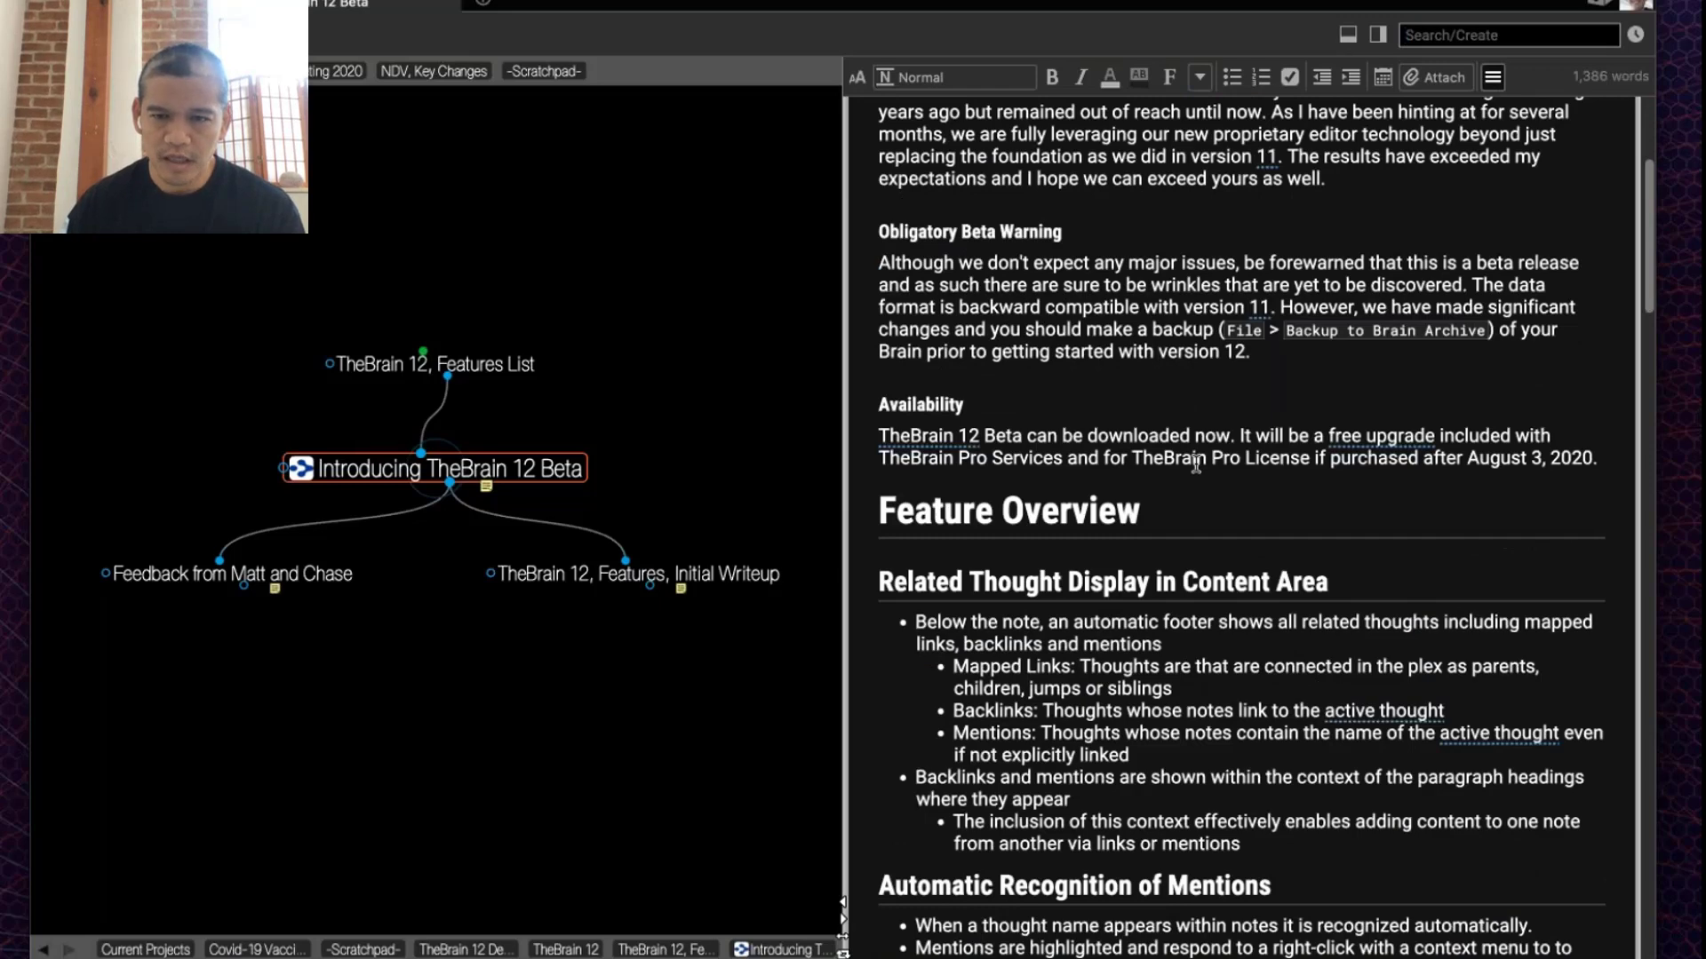
pyautogui.scroll(-5, 1196, 462)
pyautogui.scroll(-4, 1196, 462)
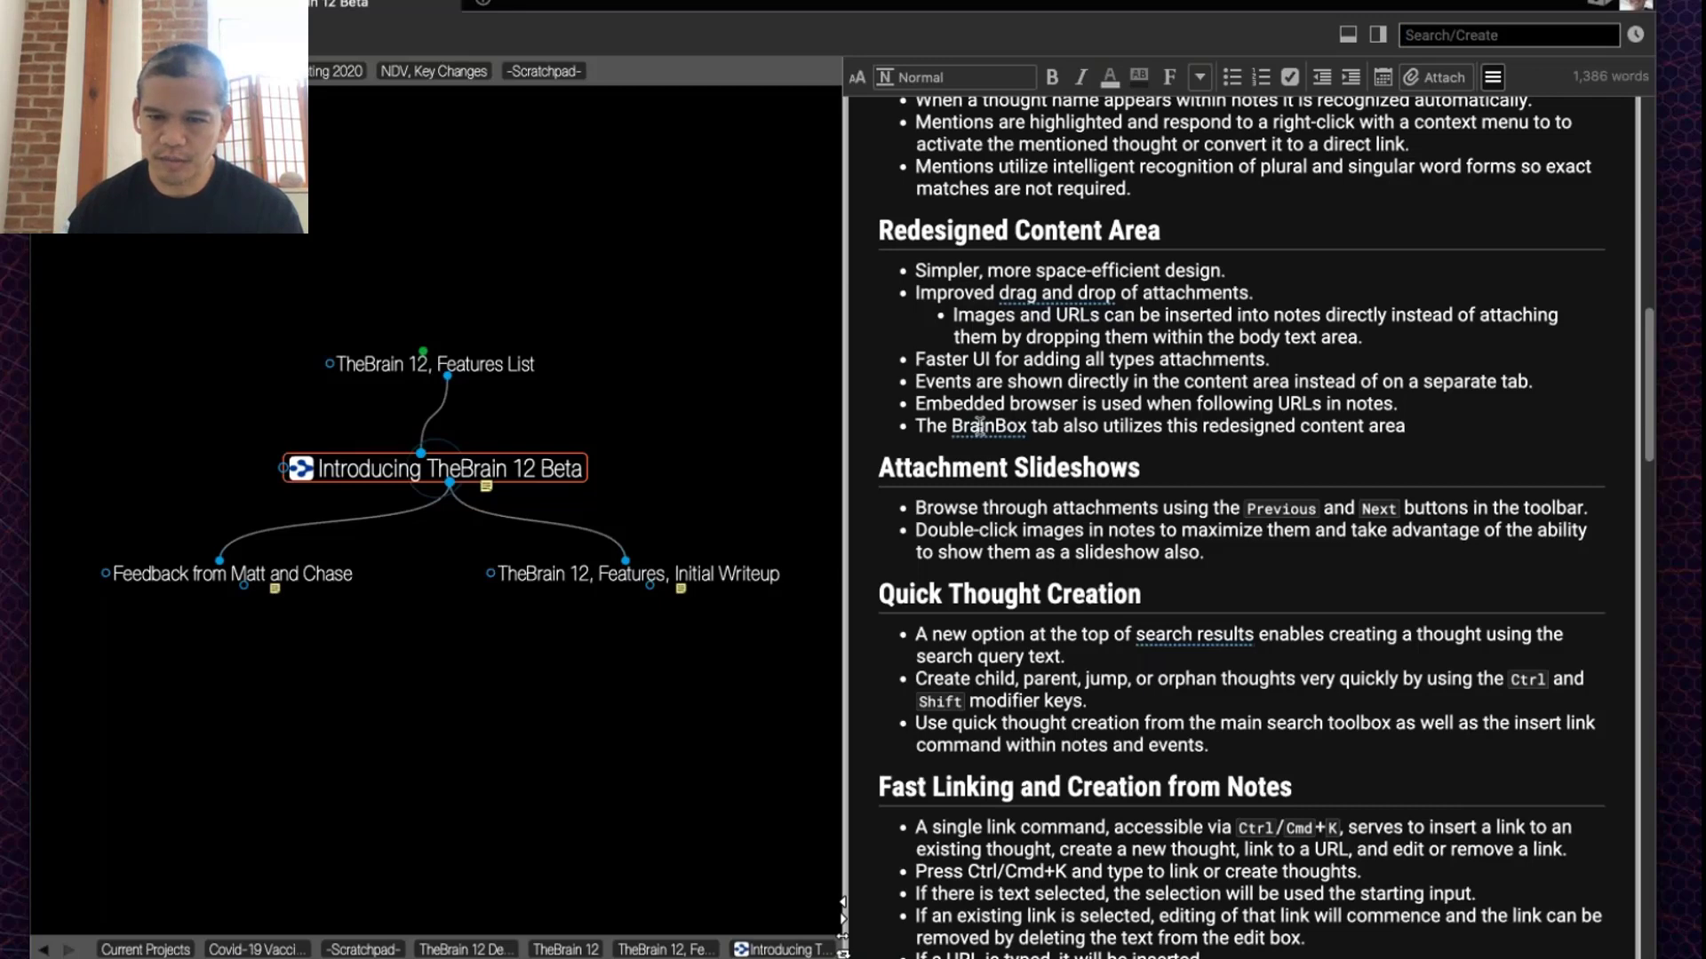
# Step: Activate the BrainBox mention as a thought and browse its 13 unlinked mentions in the notes
pyautogui.rightClick(979, 426)
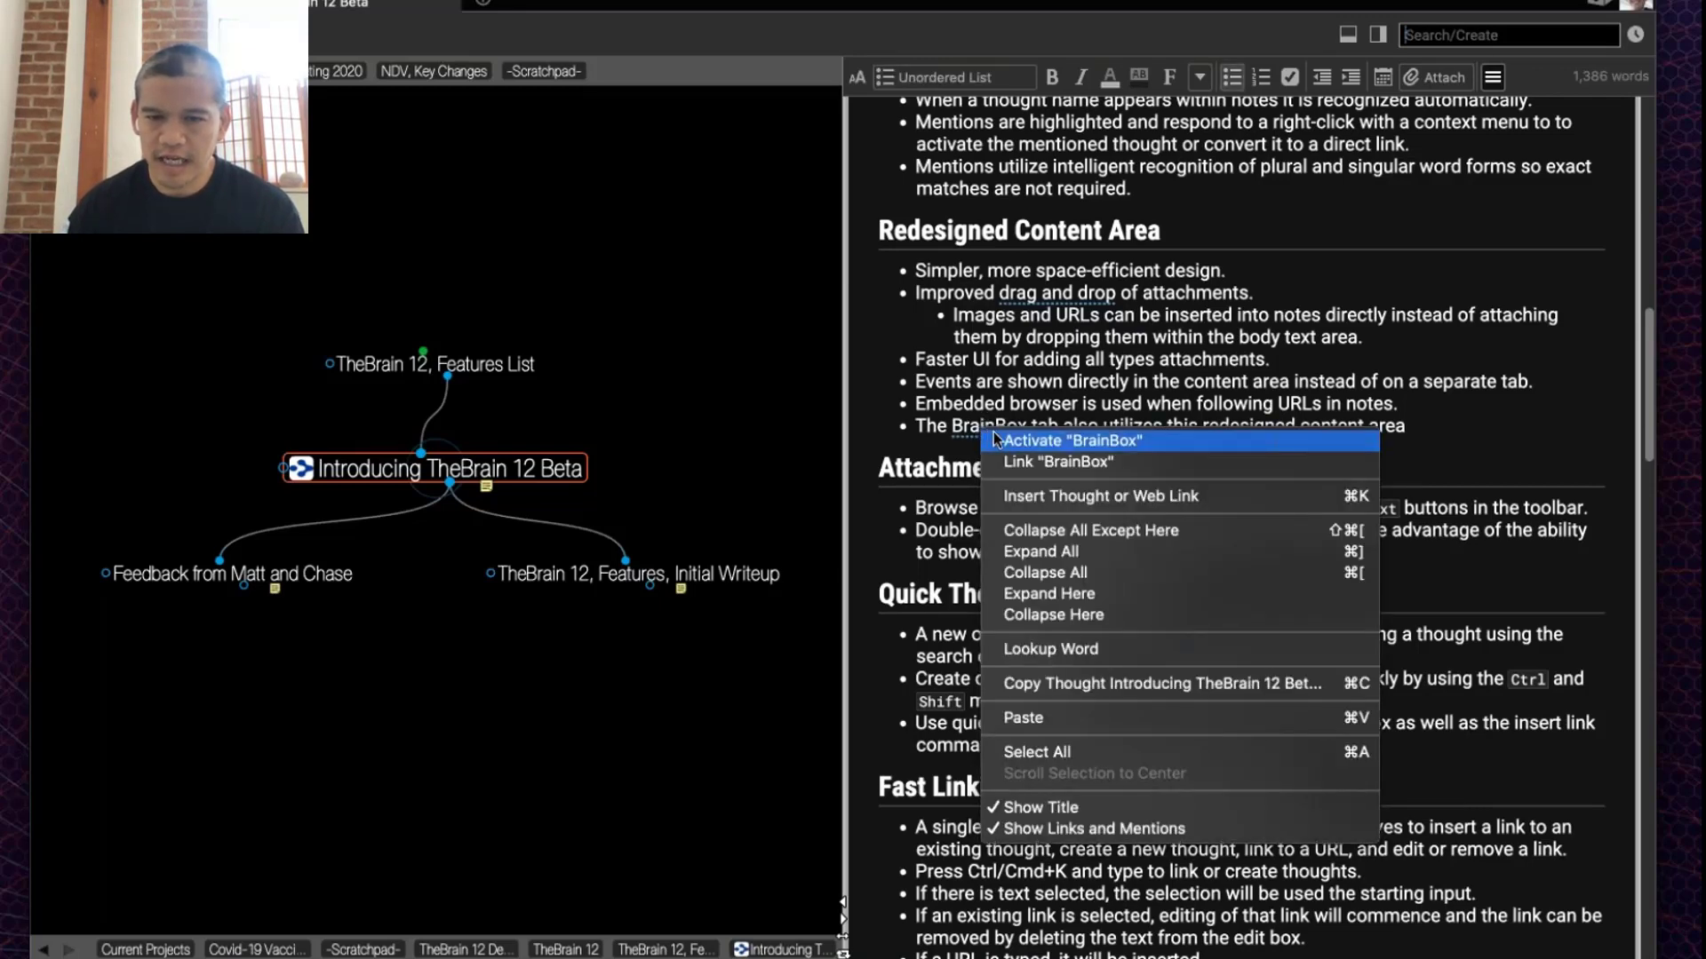
pyautogui.click(1003, 440)
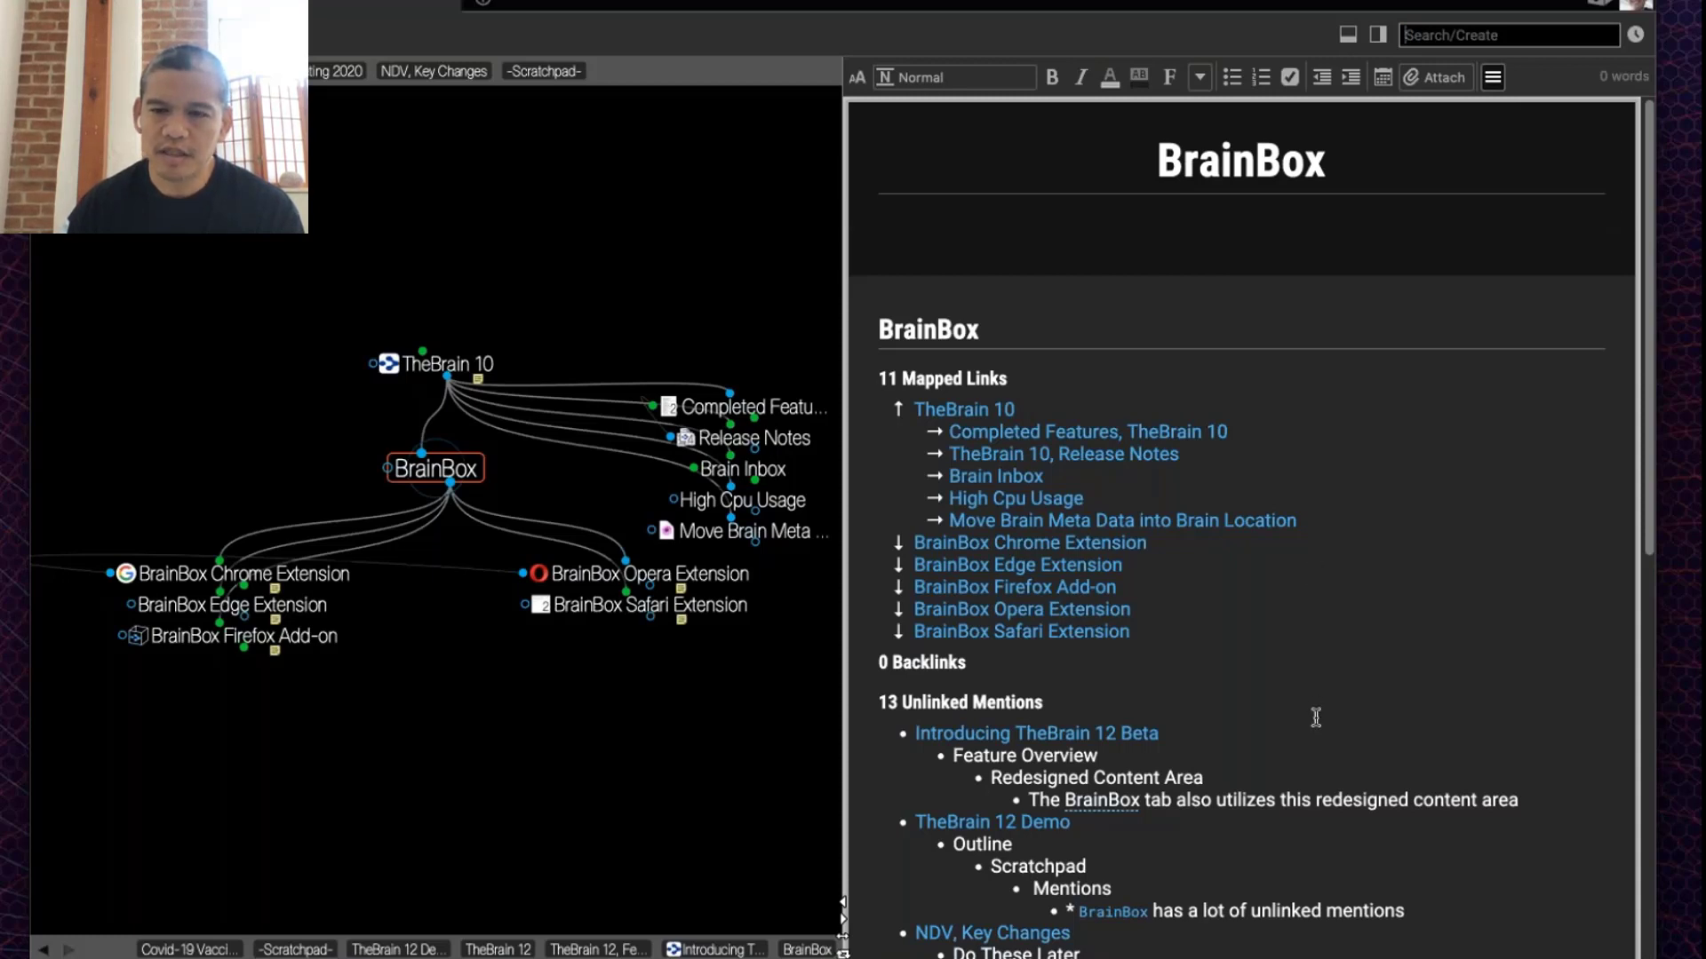
pyautogui.scroll(-1, 1315, 717)
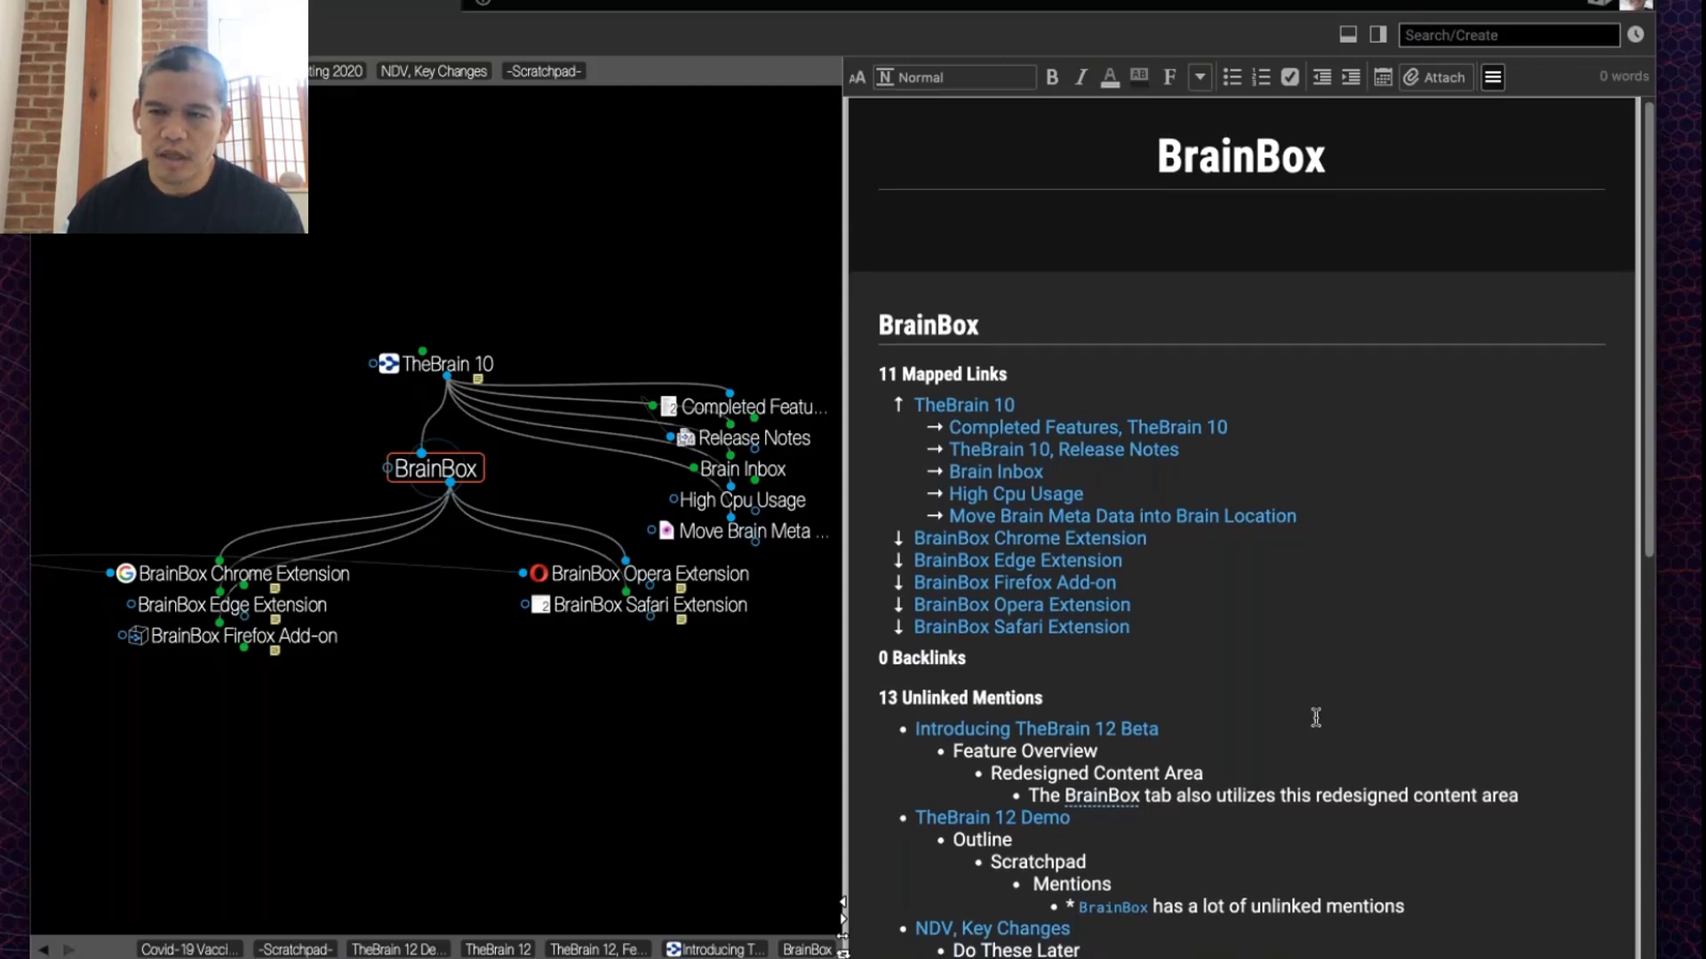
pyautogui.scroll(-5, 1315, 717)
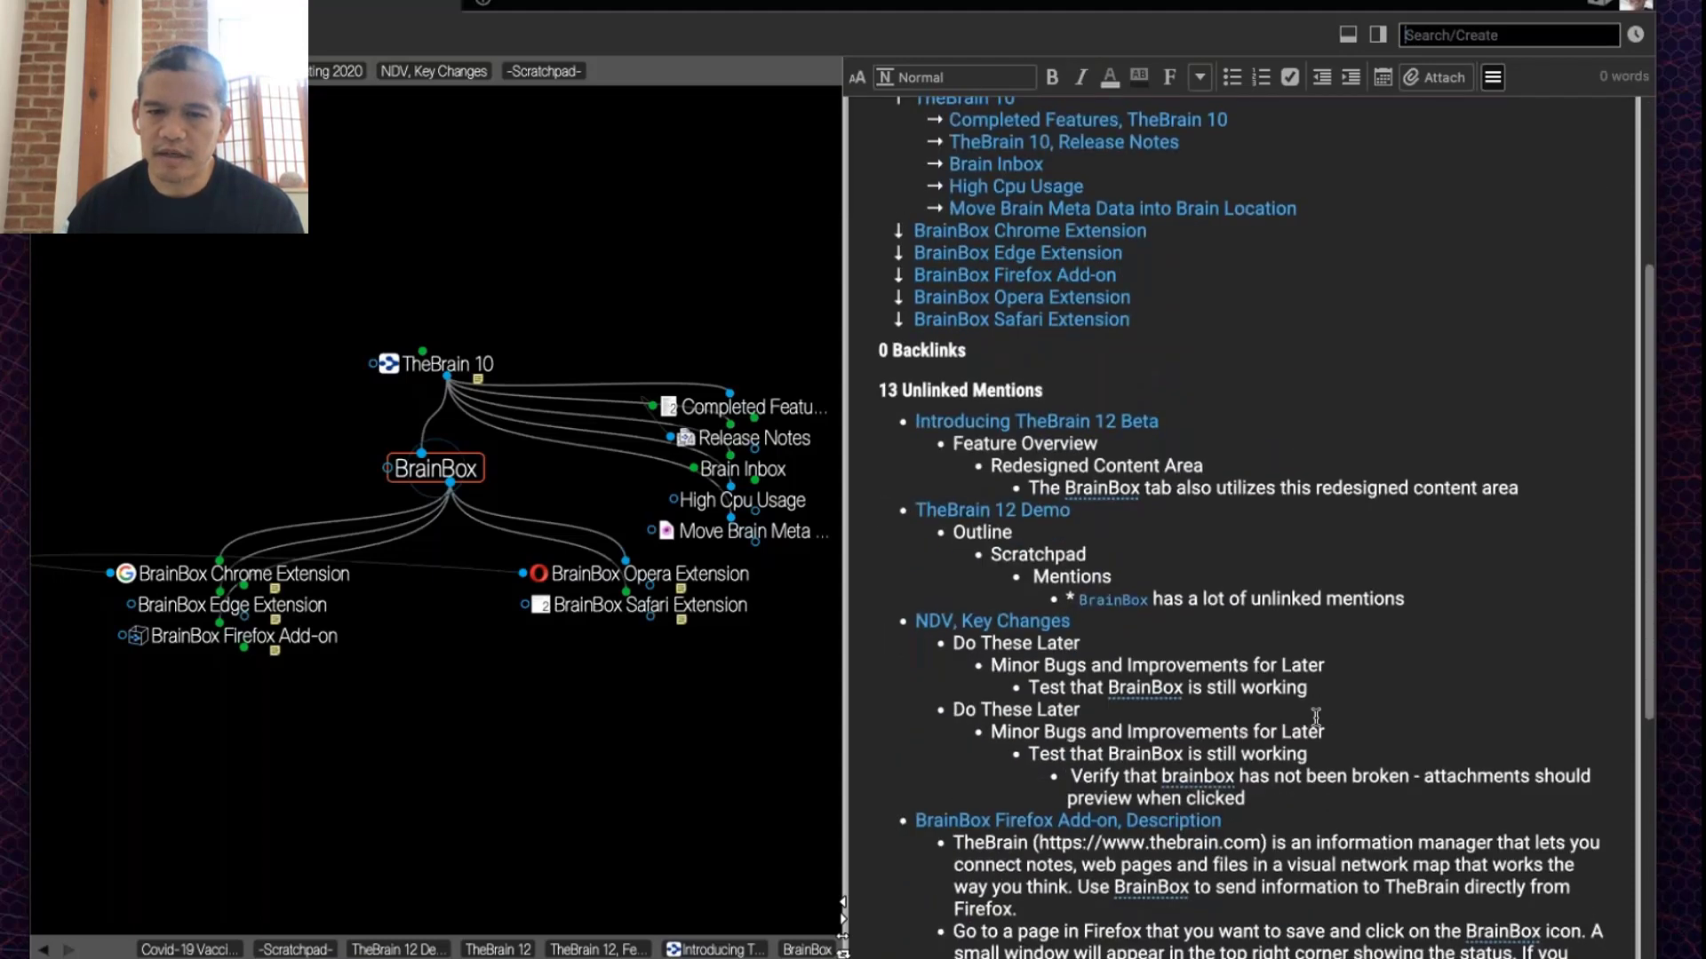
pyautogui.scroll(-3, 1315, 717)
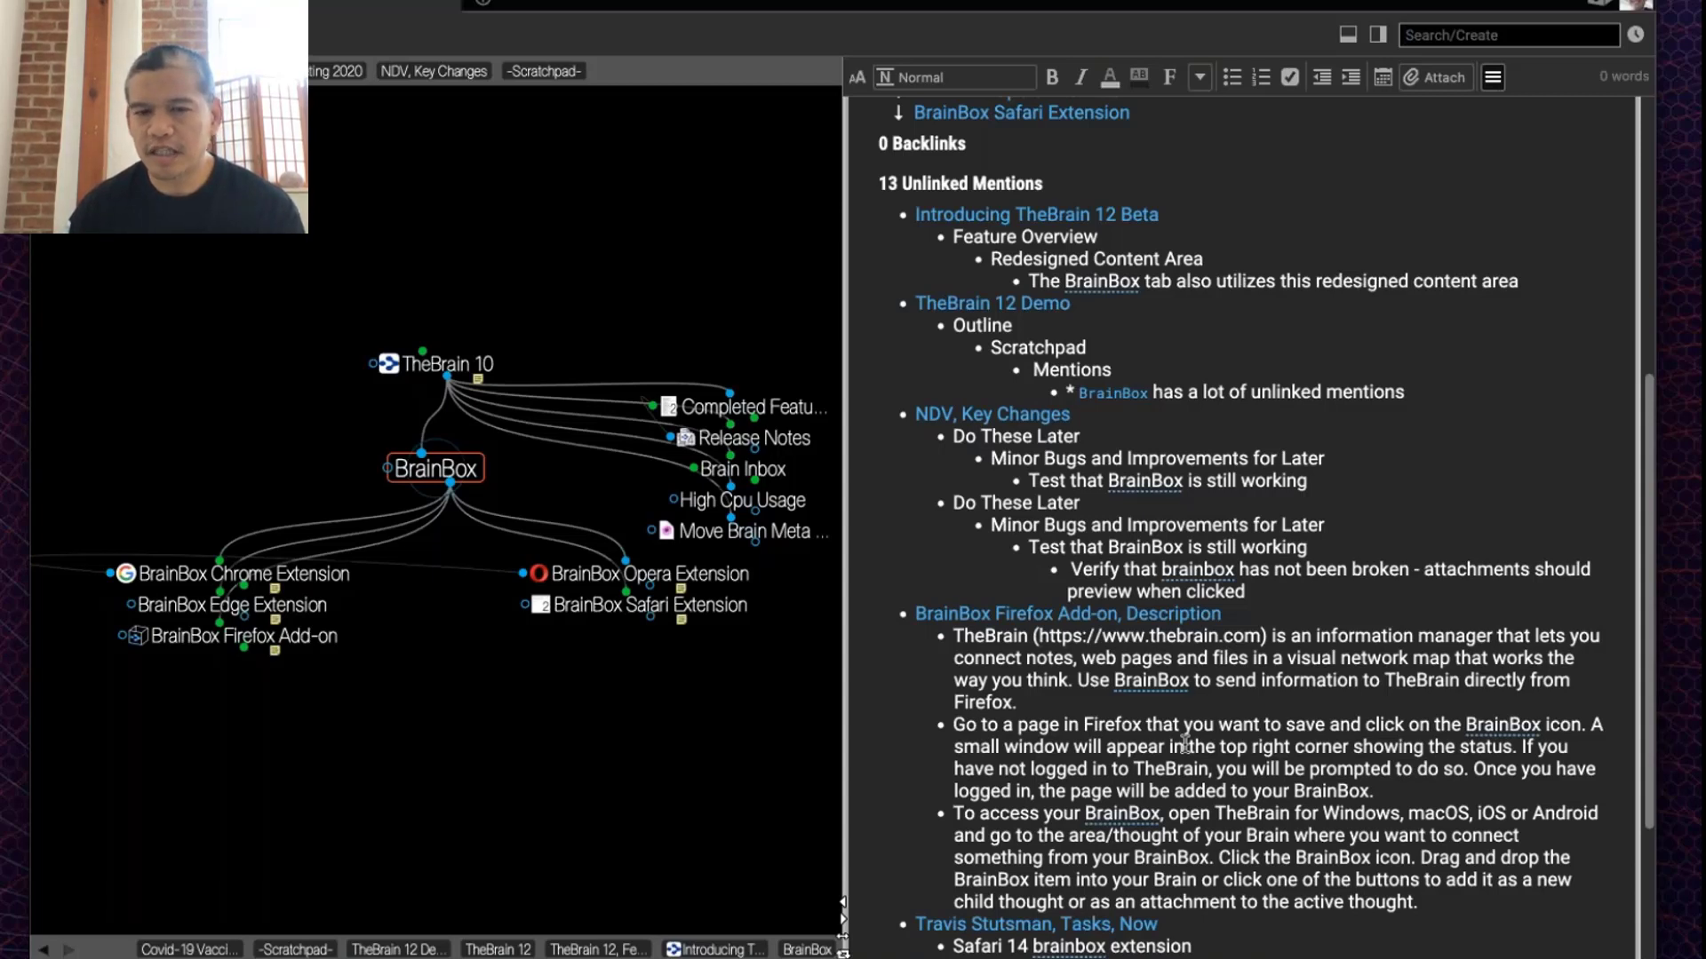
pyautogui.scroll(-1, 1185, 744)
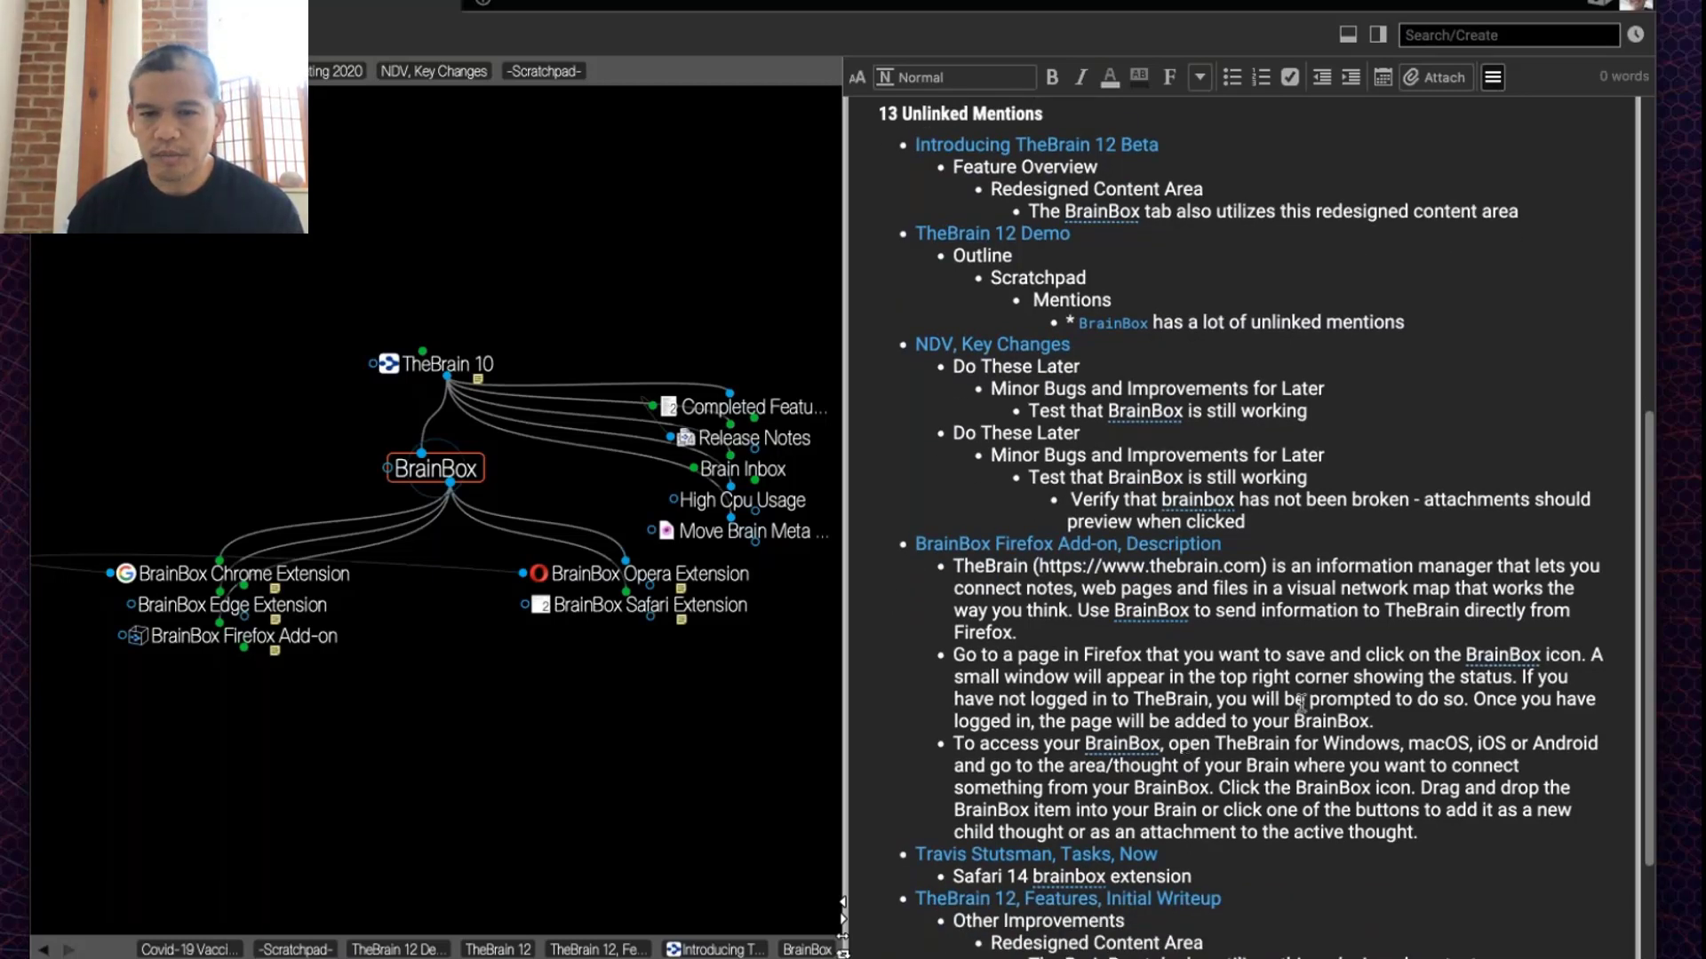
pyautogui.scroll(-4, 1282, 923)
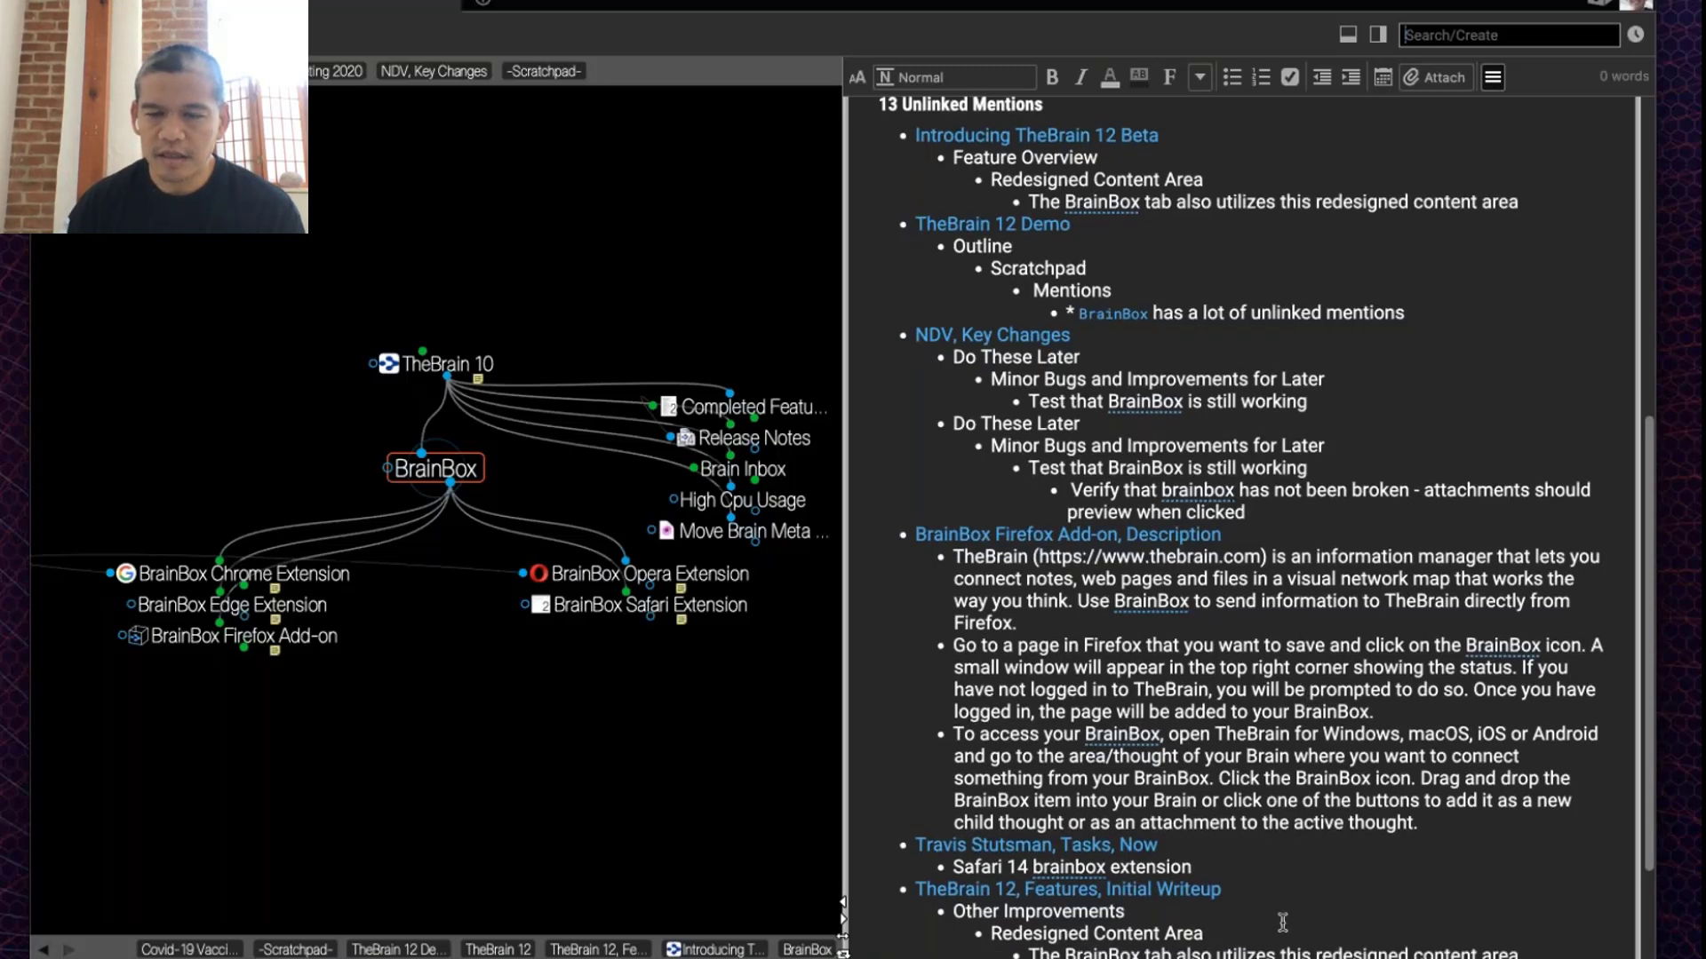
pyautogui.scroll(4, 1243, 853)
pyautogui.scroll(2, 1229, 818)
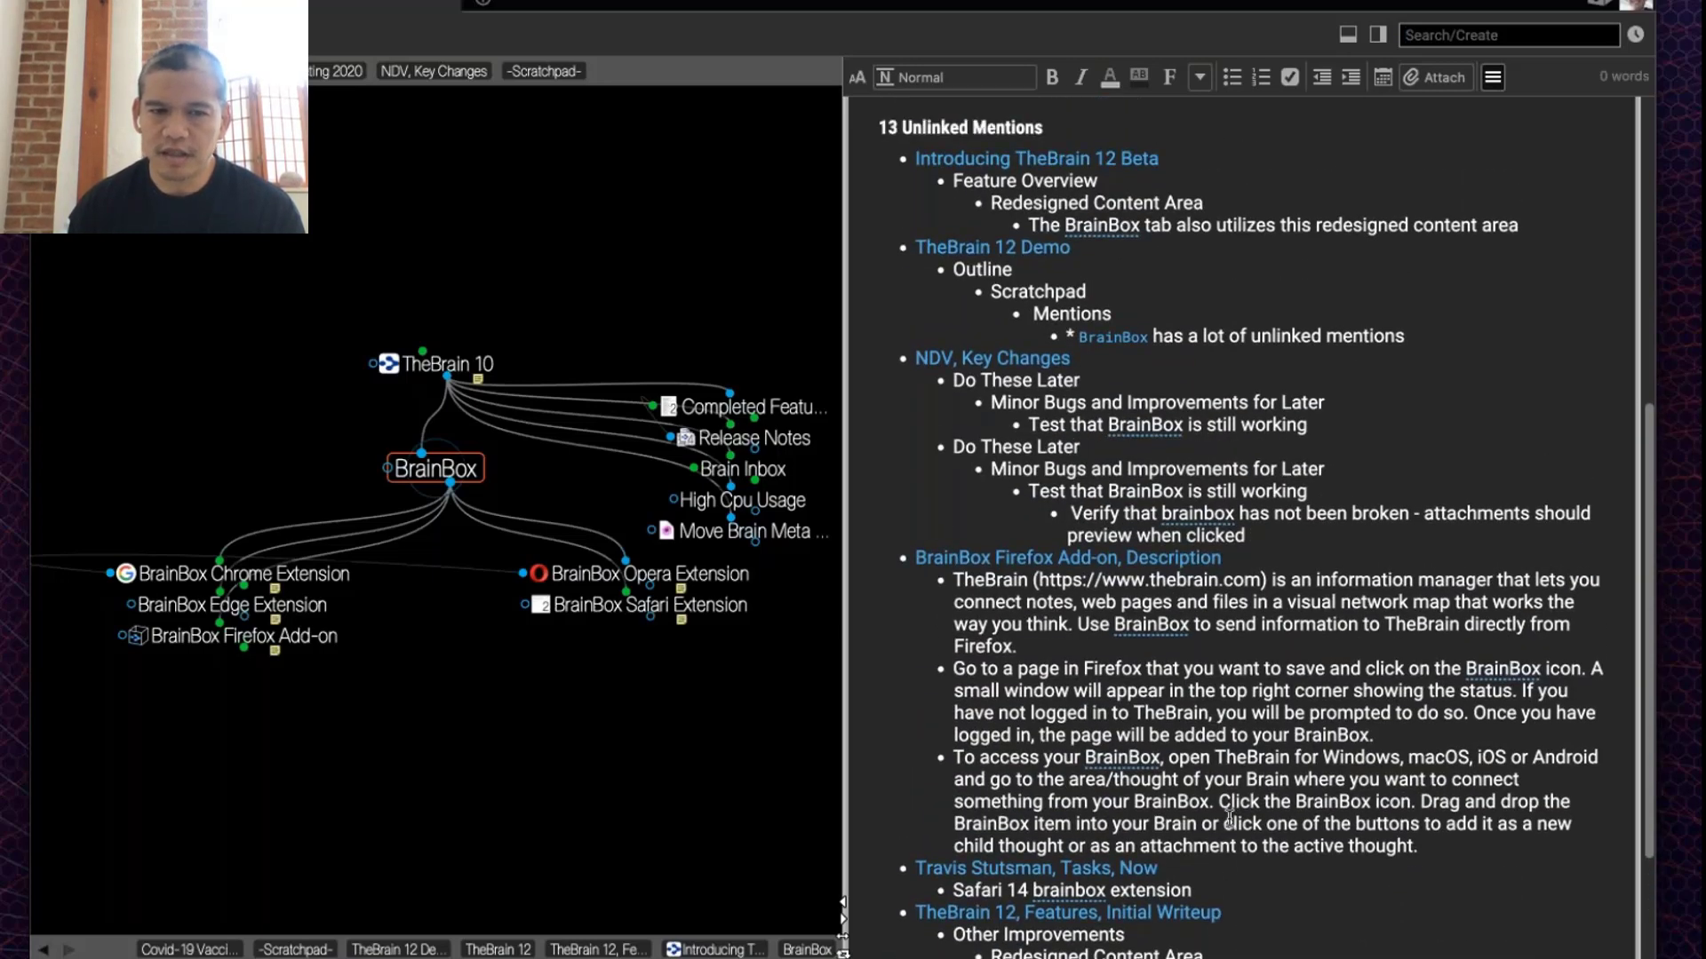
pyautogui.scroll(1, 1228, 817)
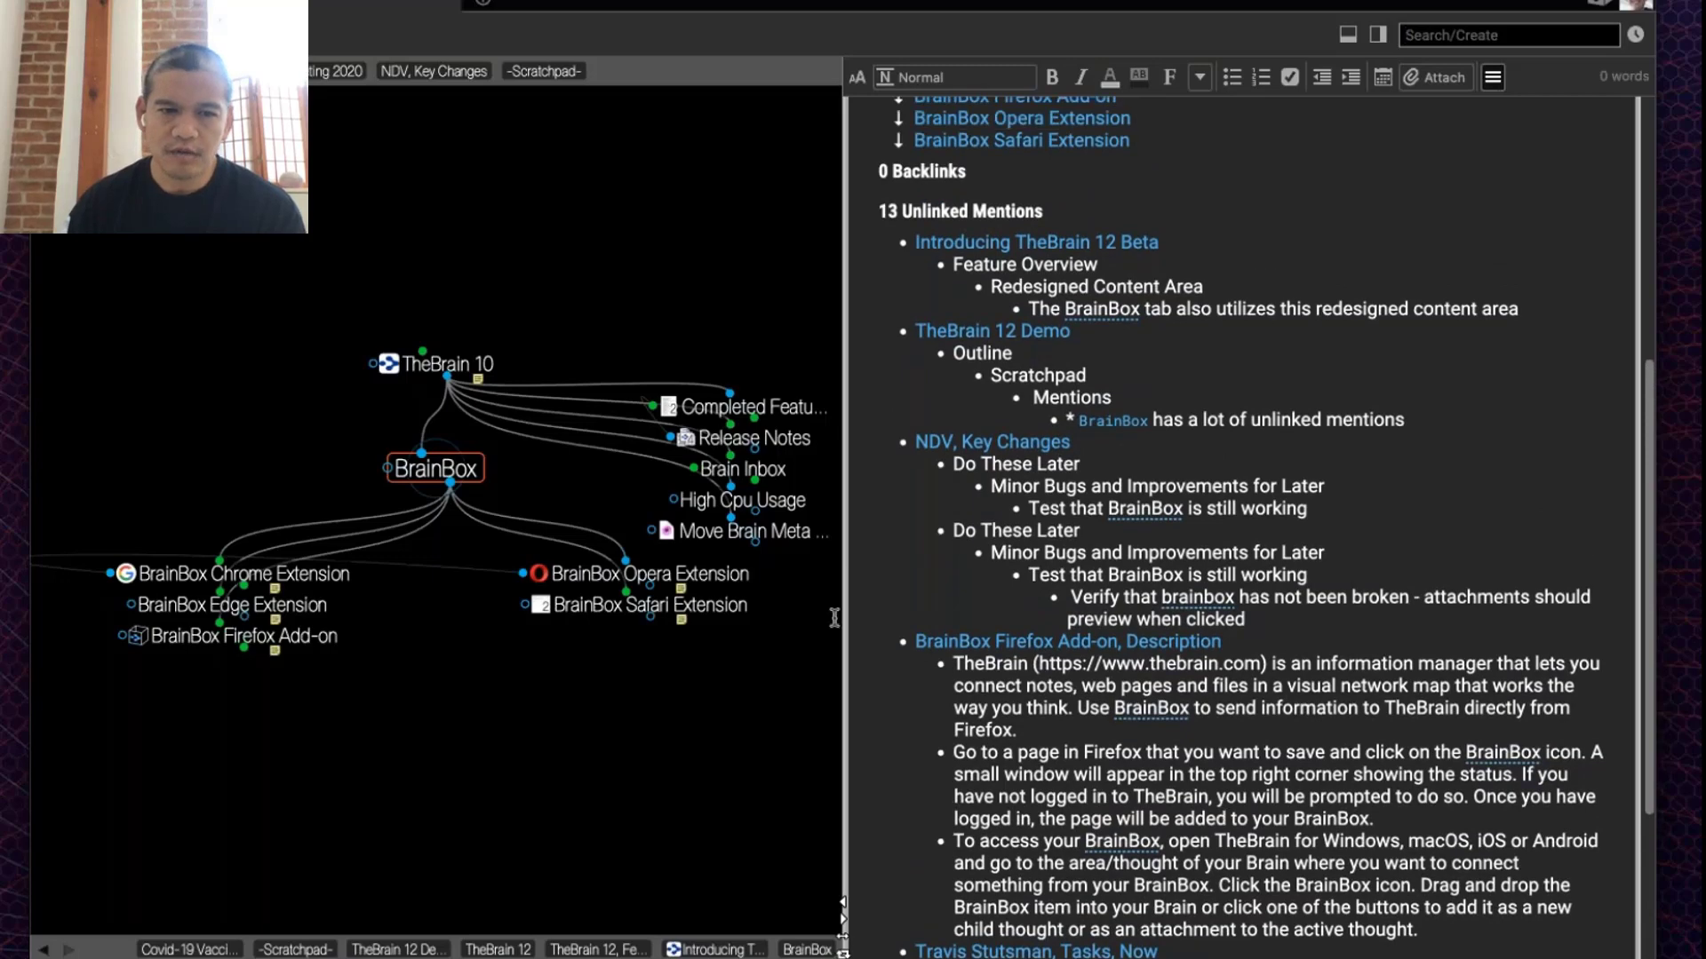
# Step: Climb from TheBrain 10 through Products and TheBrain Technologies LP back to Harlan, then hide the notes
pyautogui.click(488, 365)
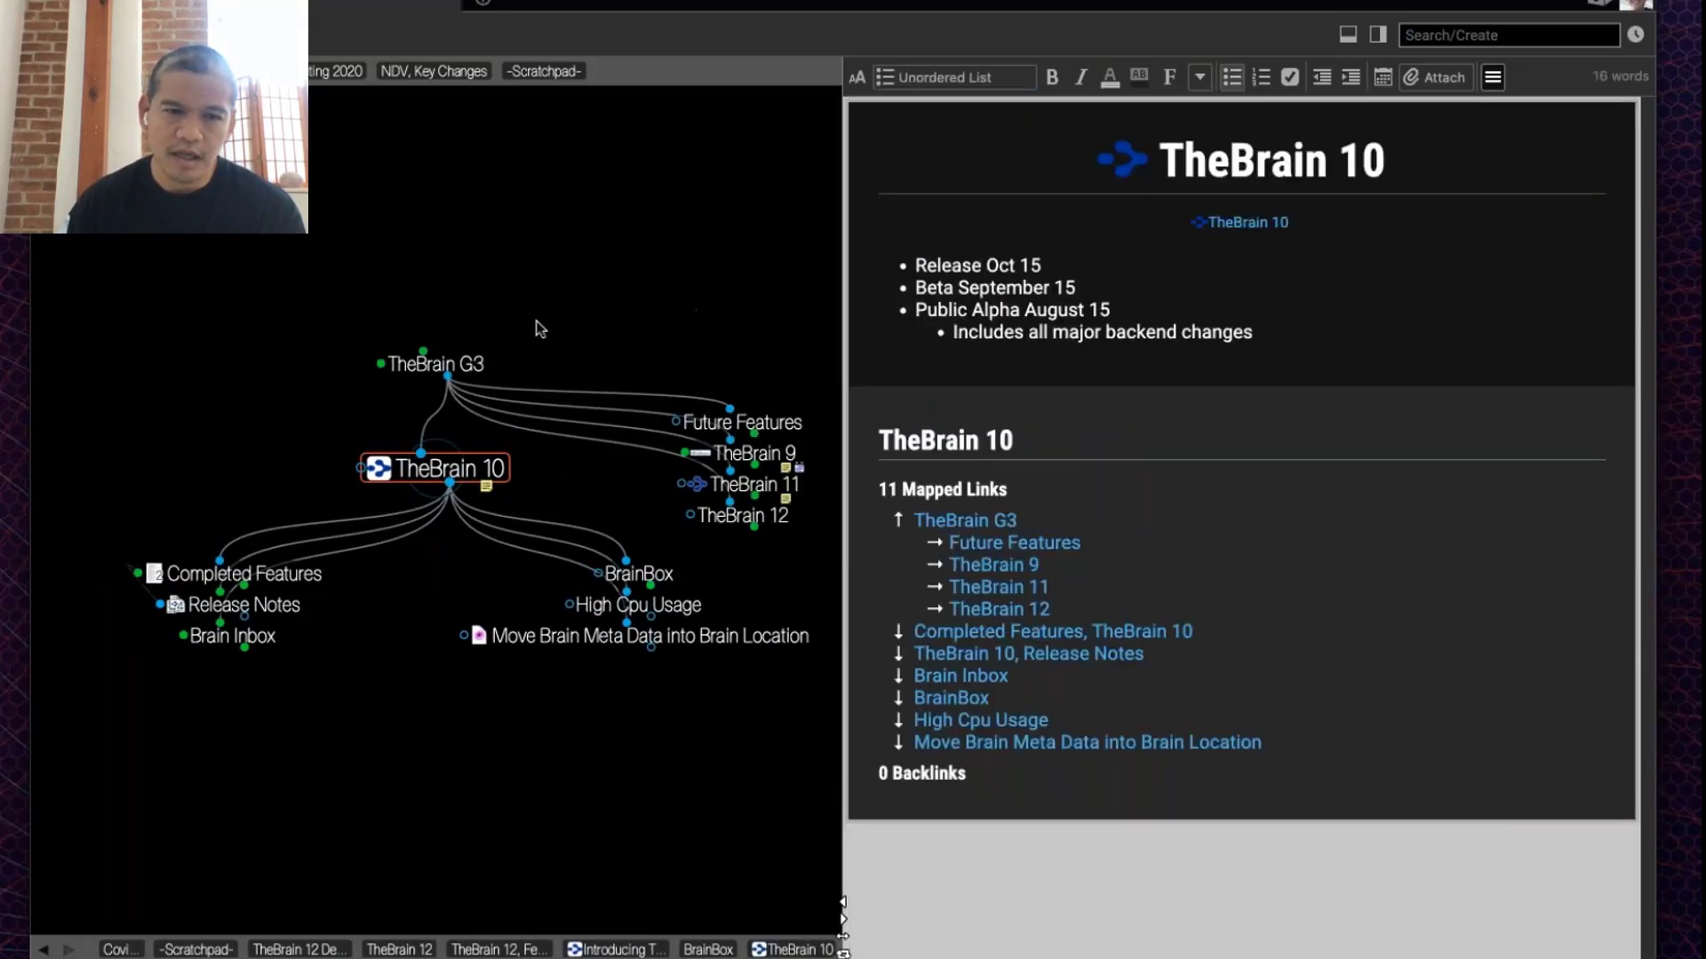
pyautogui.click(464, 369)
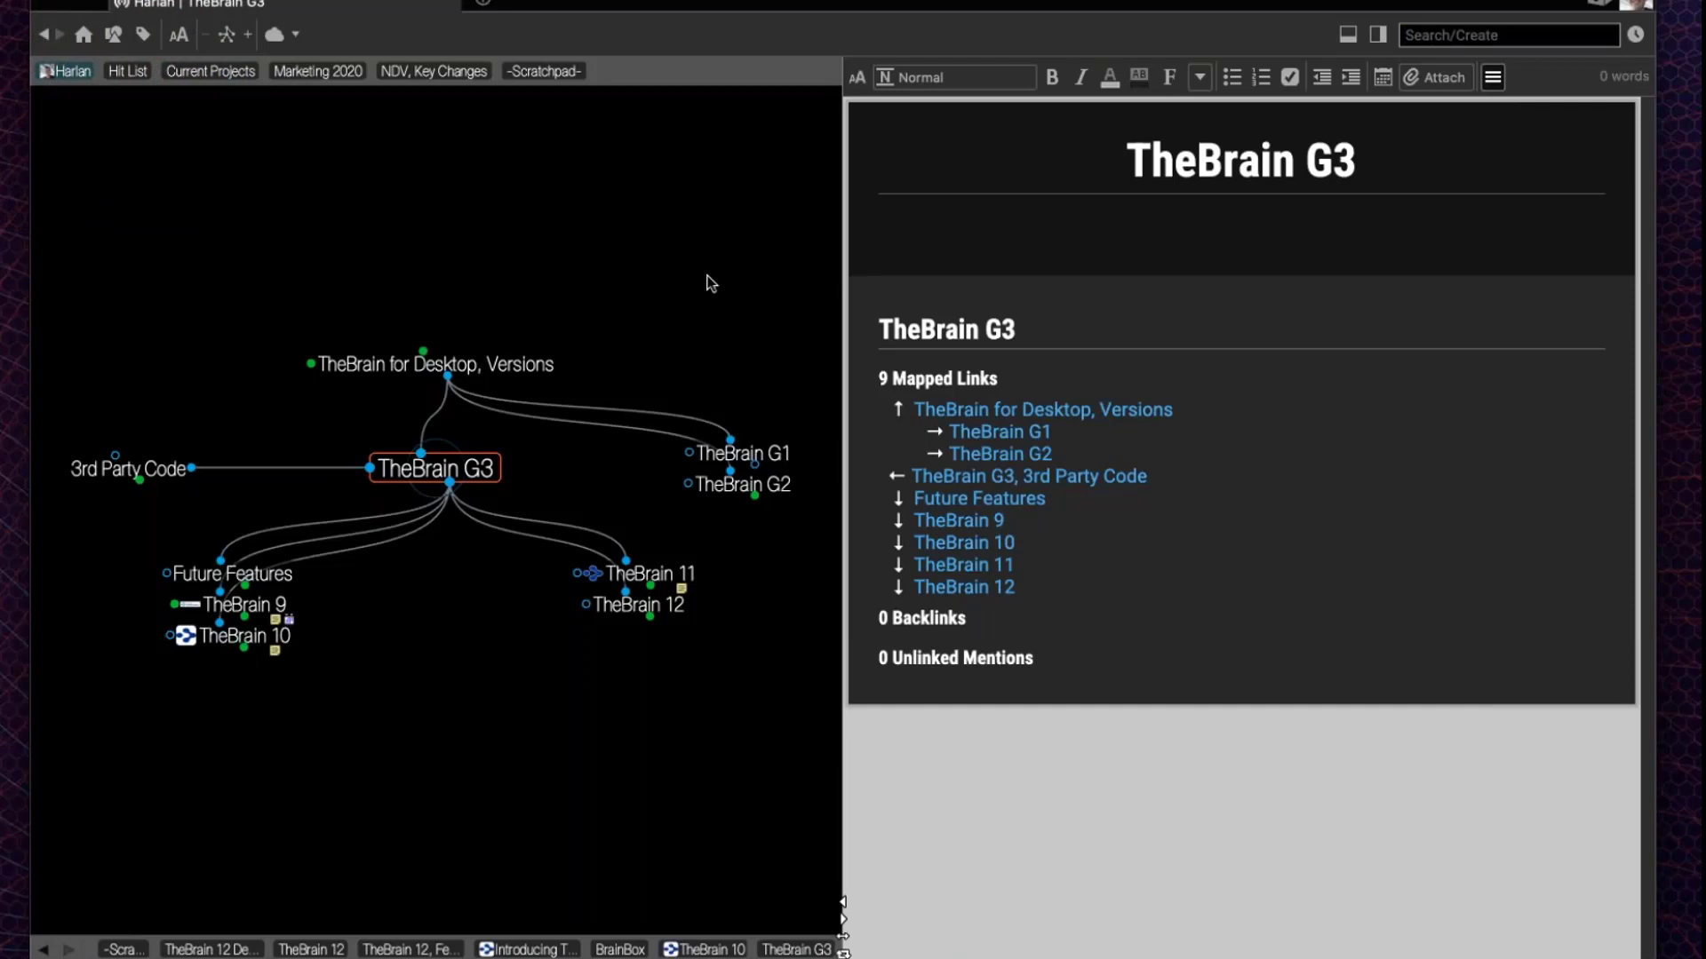
pyautogui.click(504, 368)
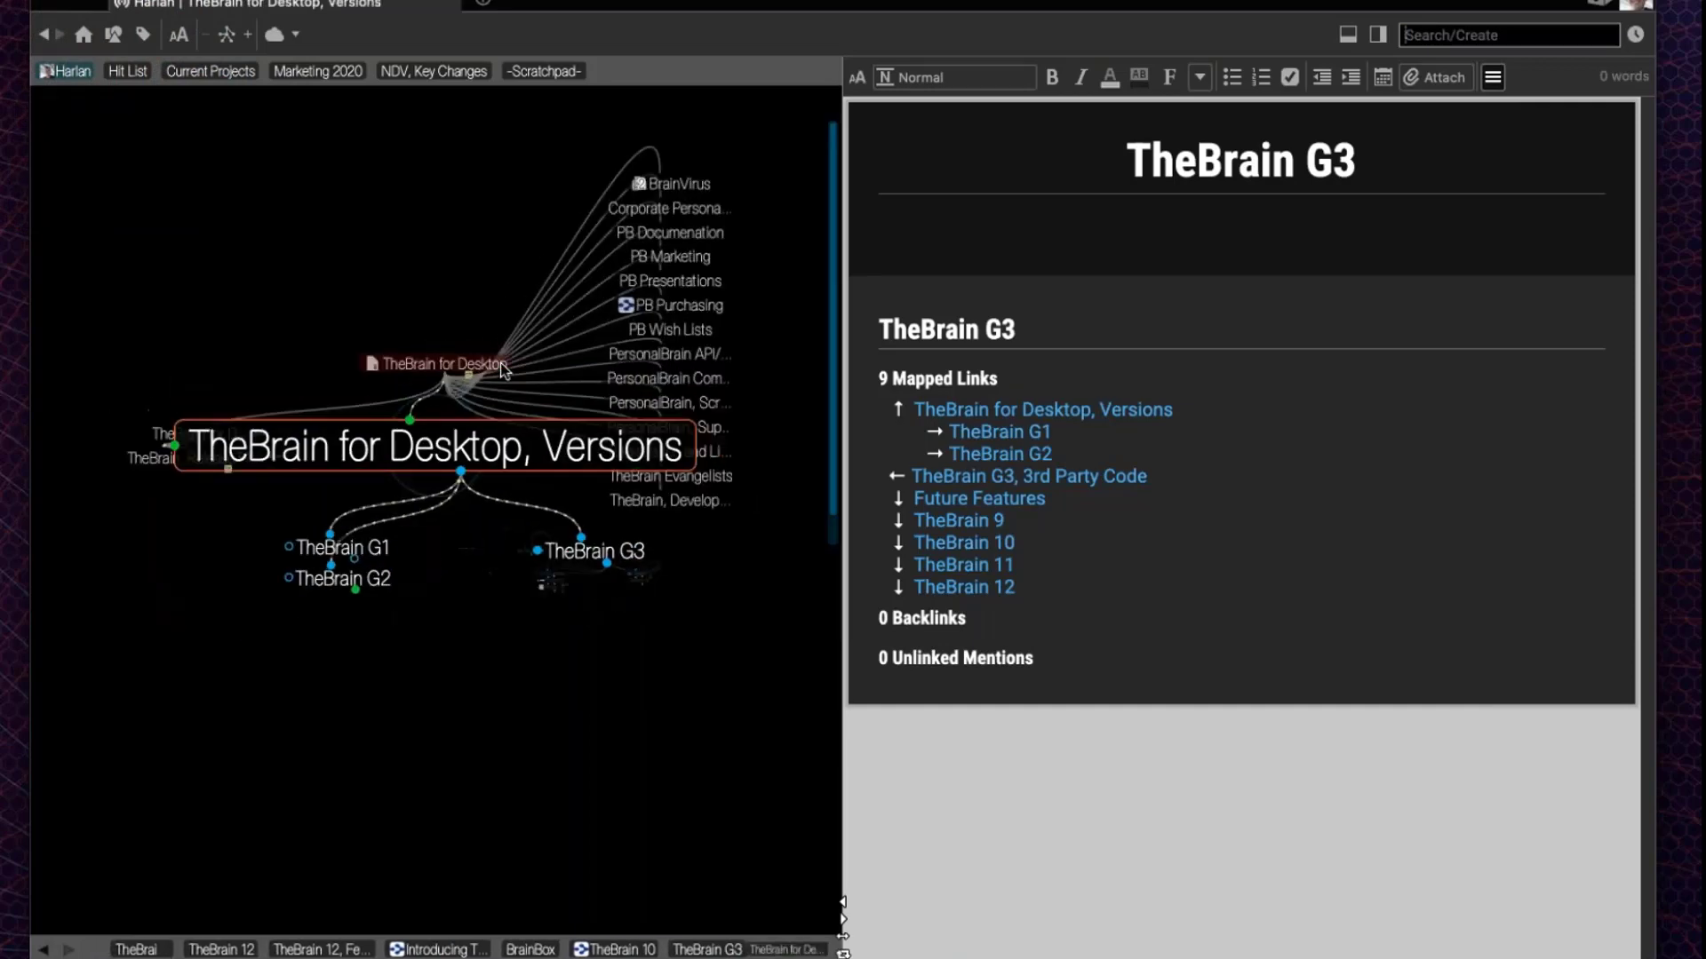
pyautogui.click(502, 367)
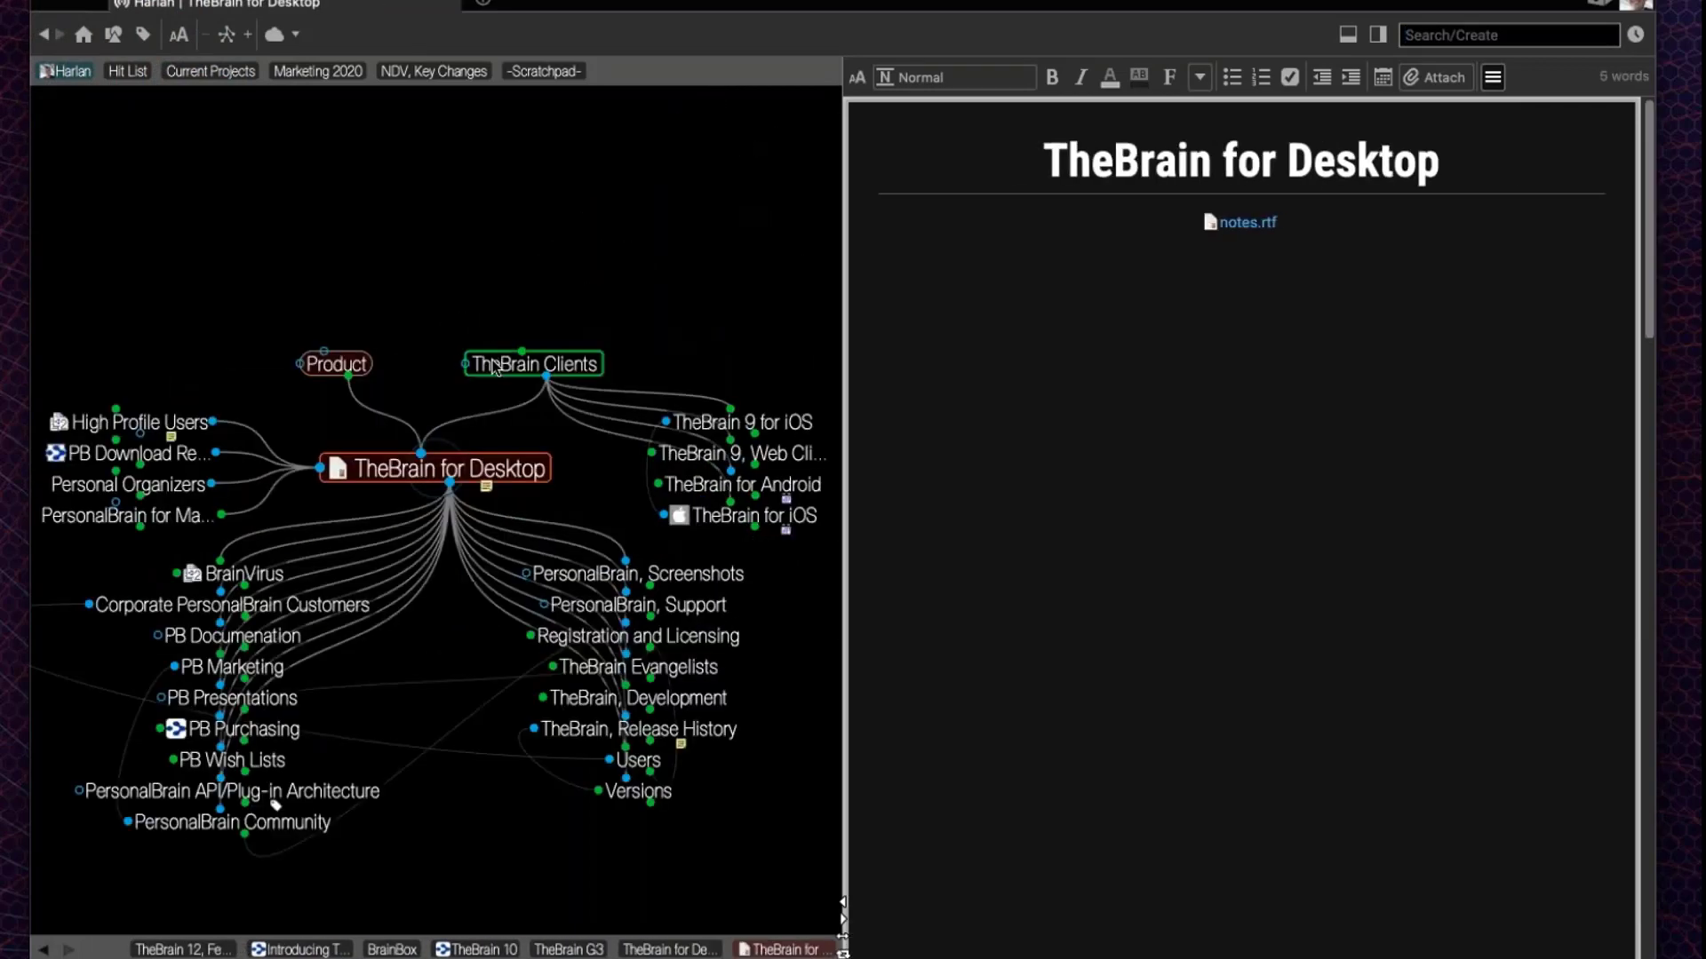
pyautogui.click(493, 362)
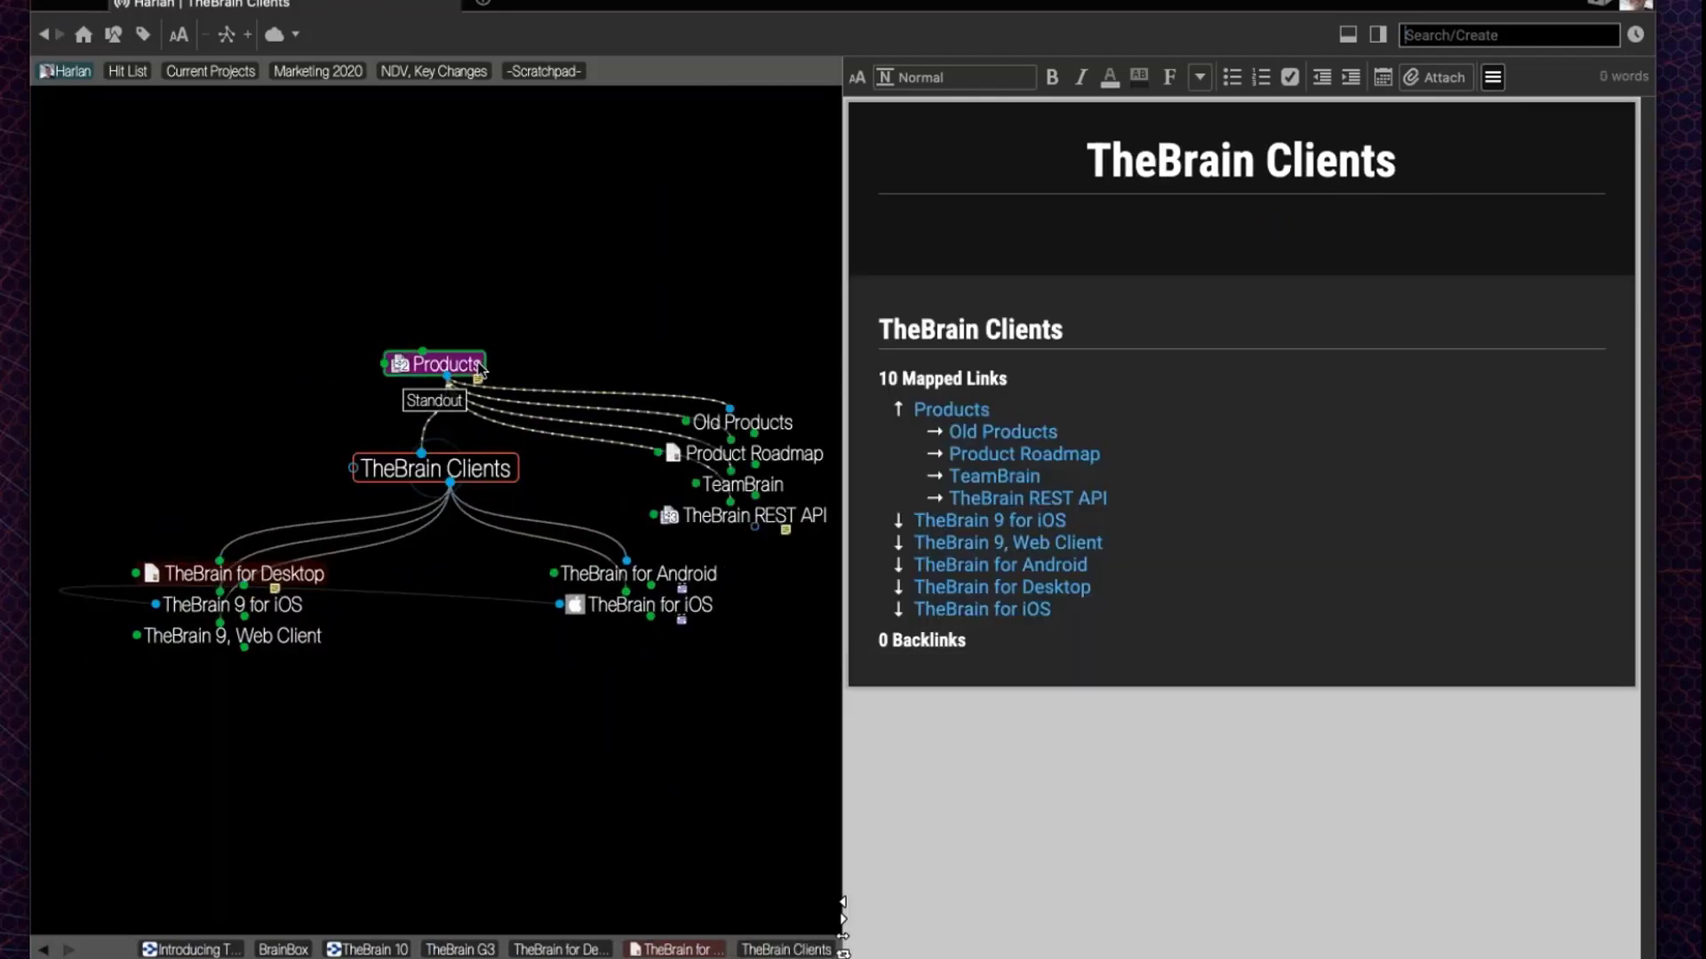
pyautogui.click(480, 366)
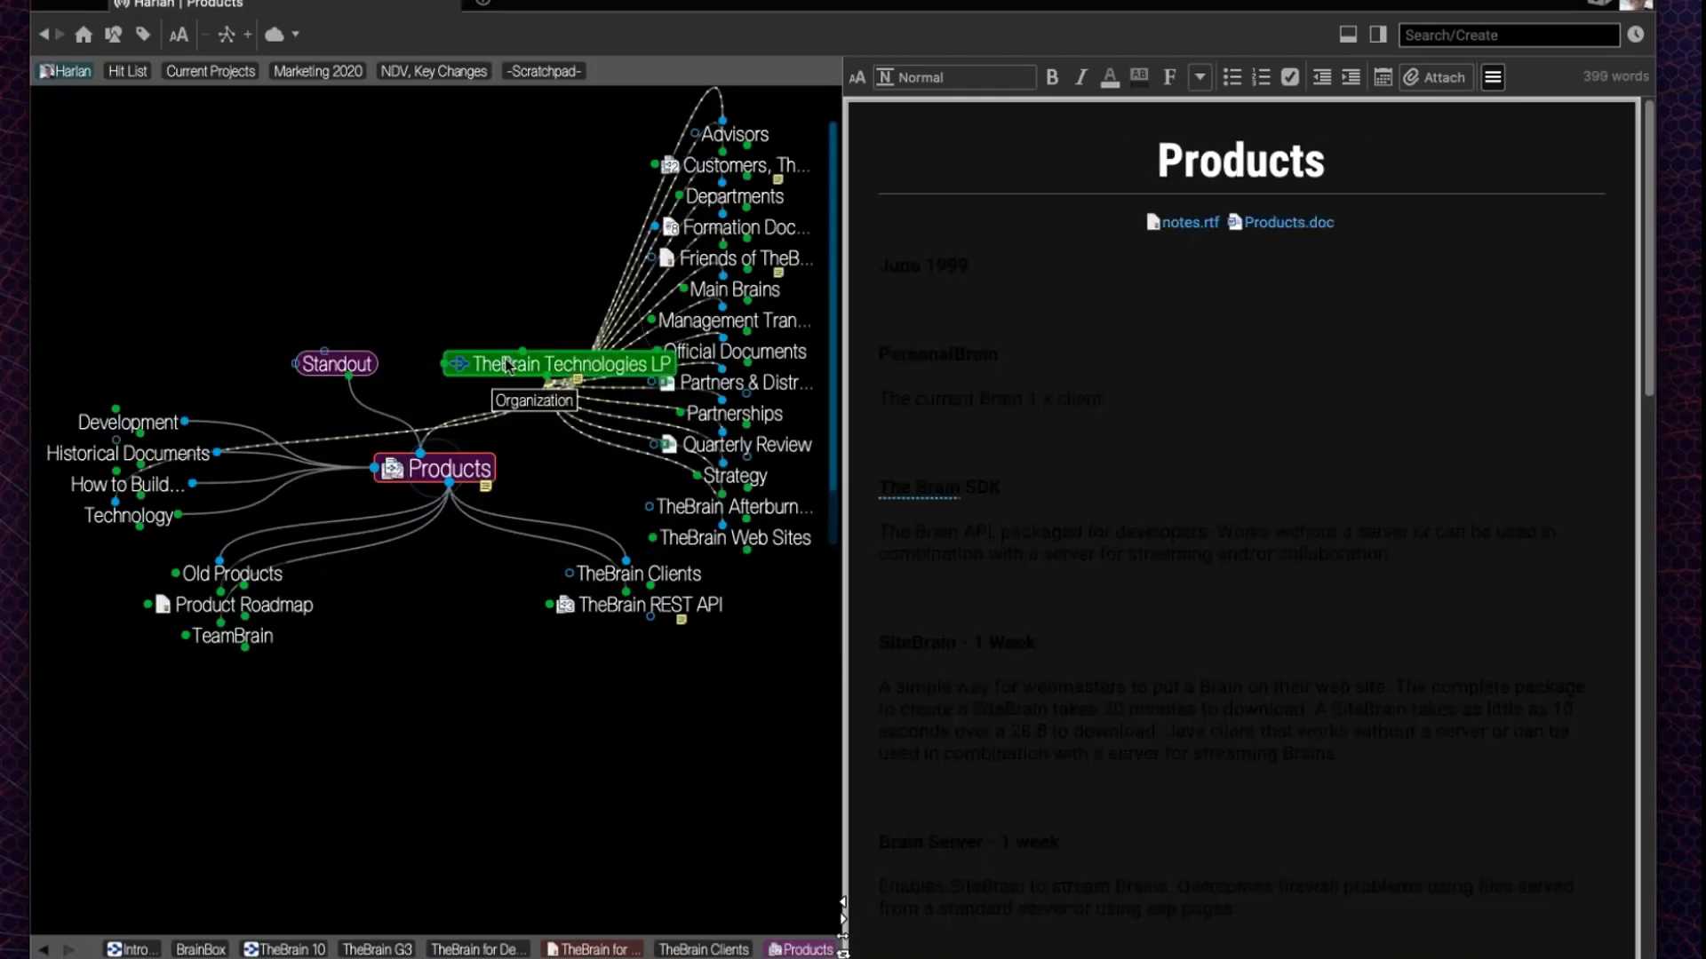
pyautogui.click(506, 362)
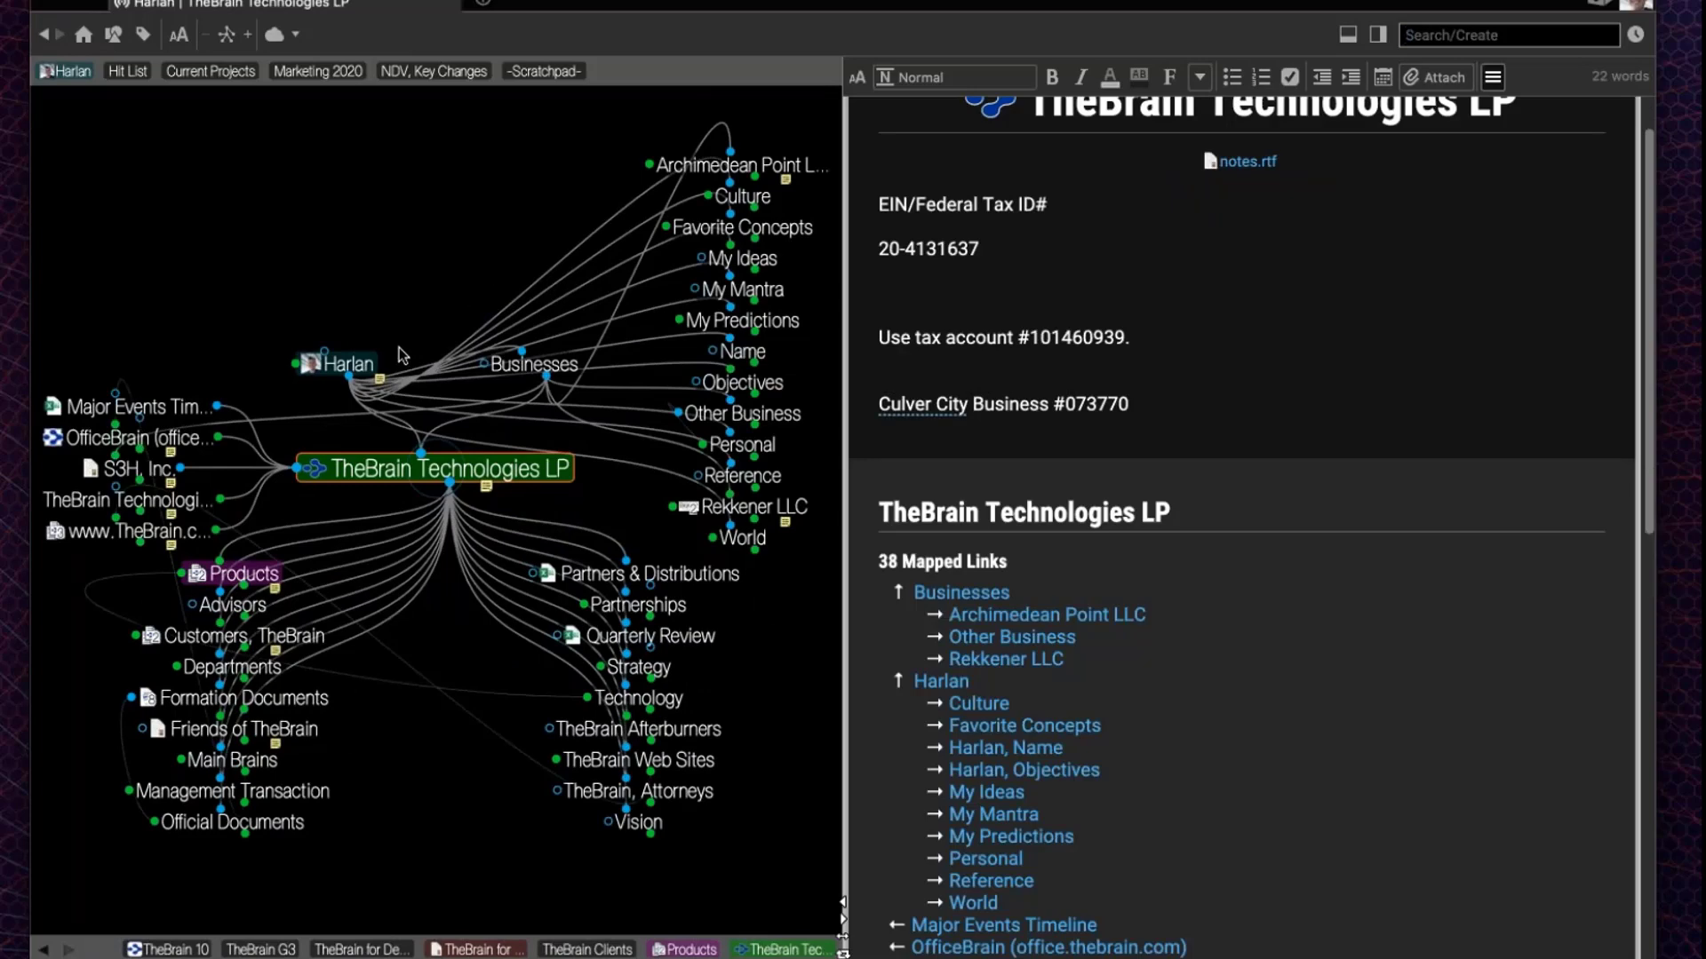
pyautogui.click(377, 364)
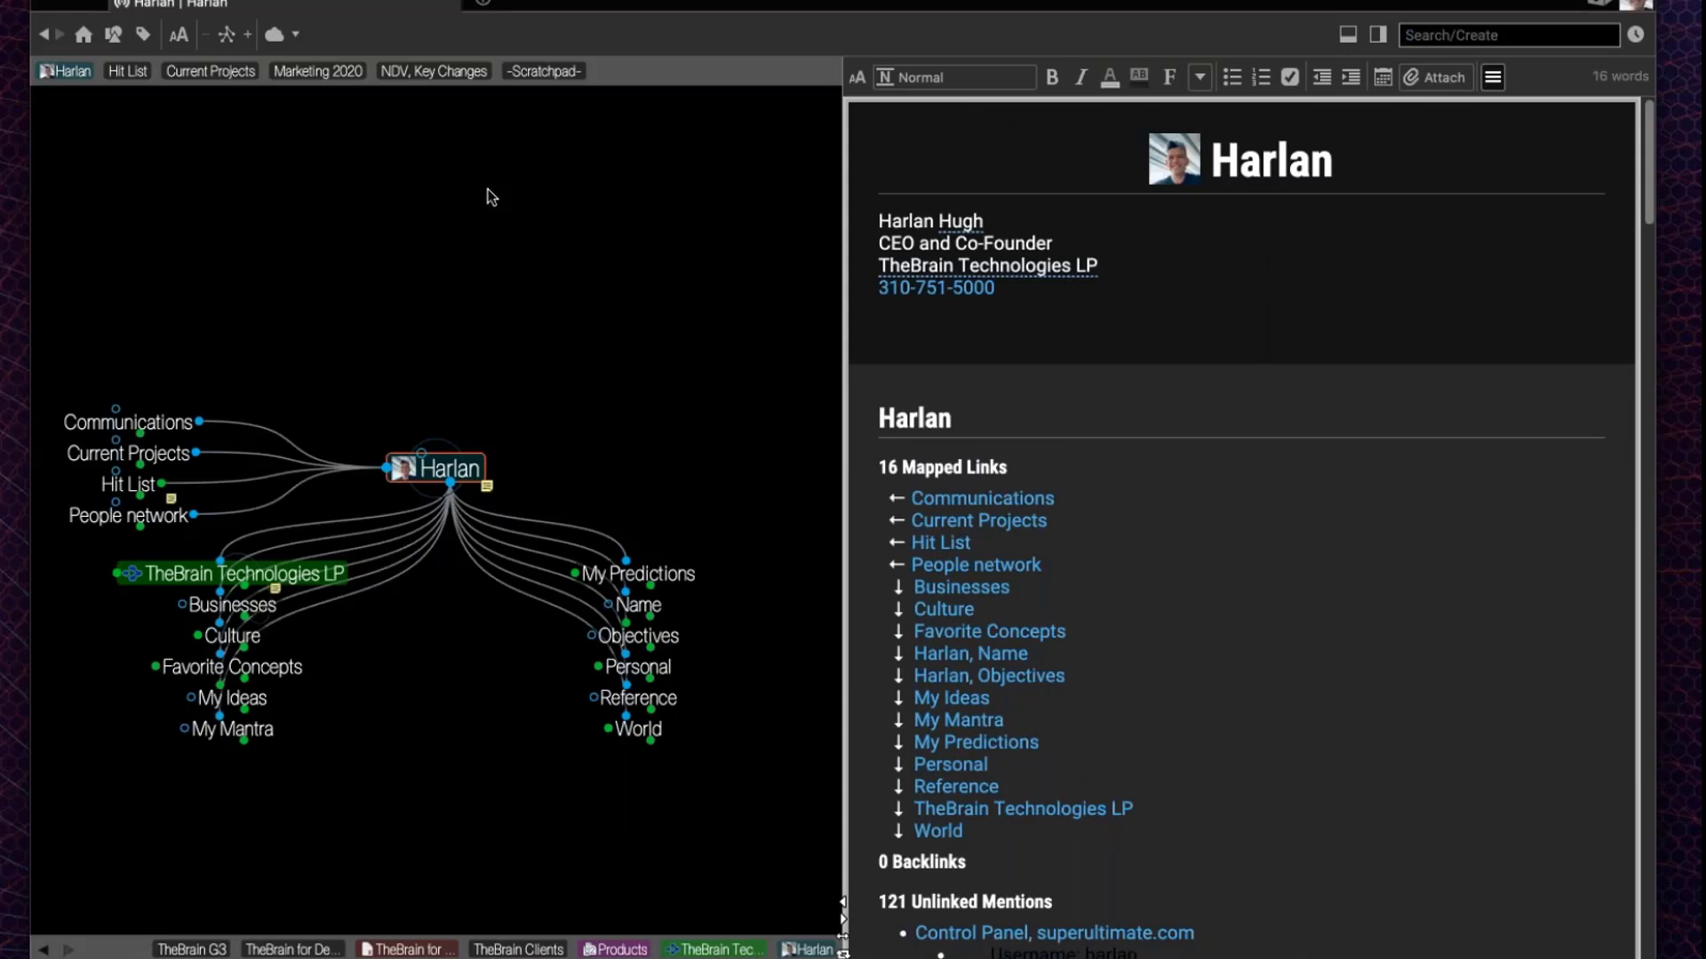
pyautogui.press('F5')
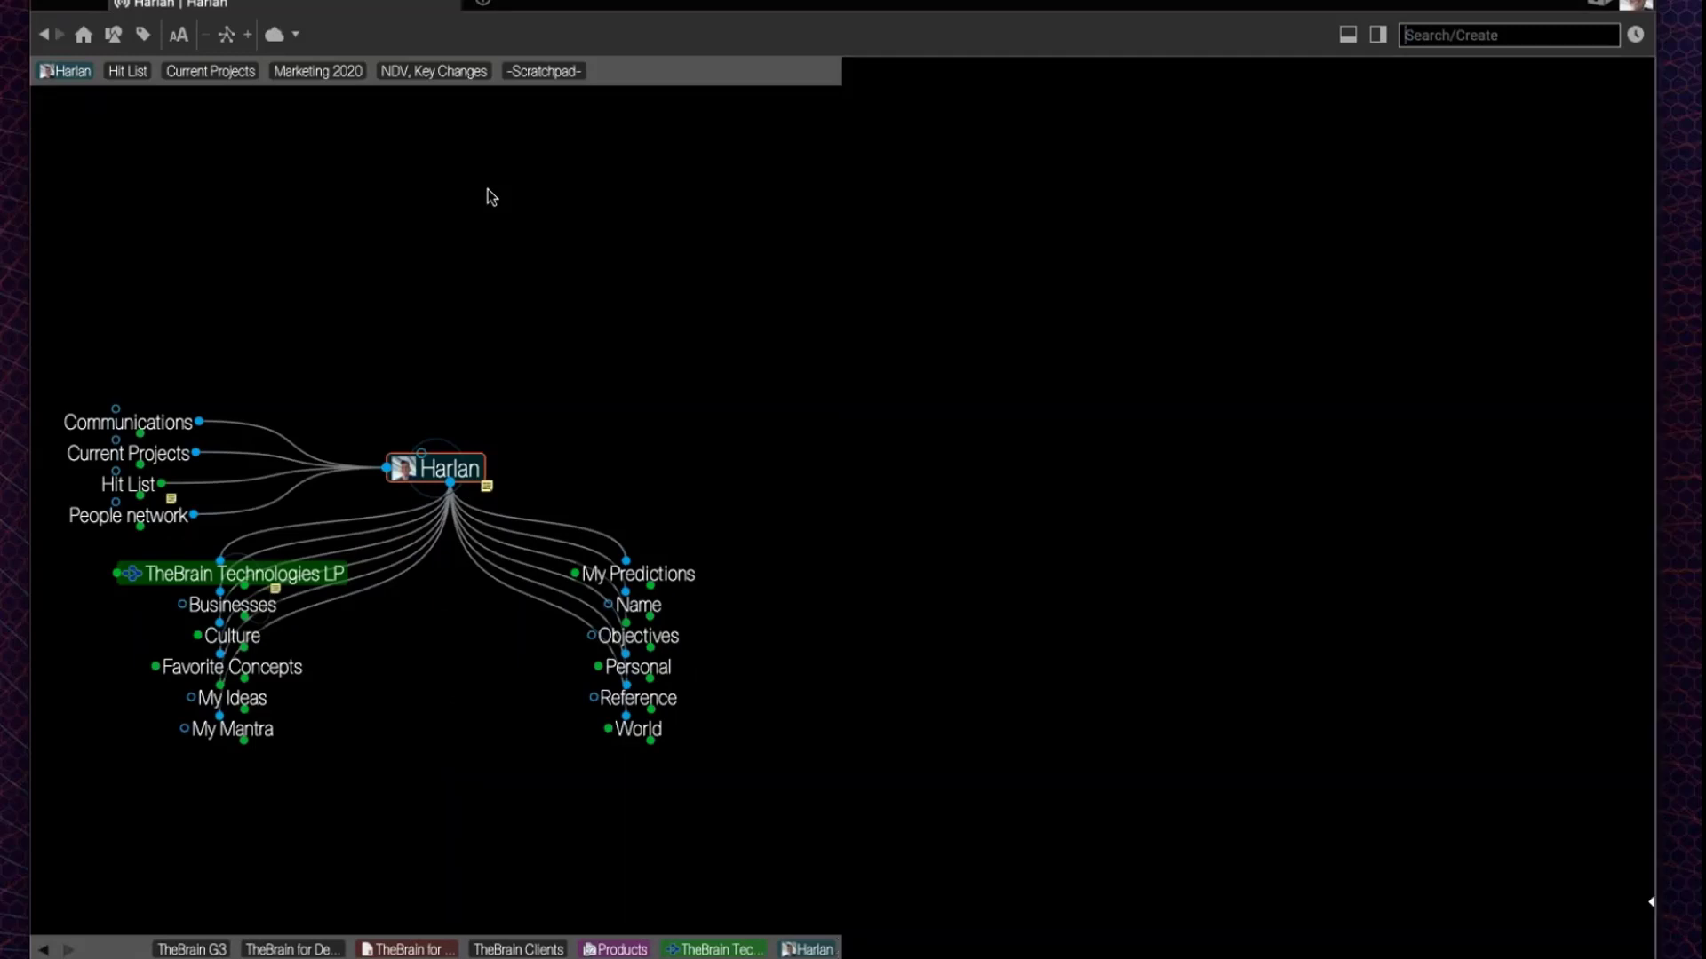
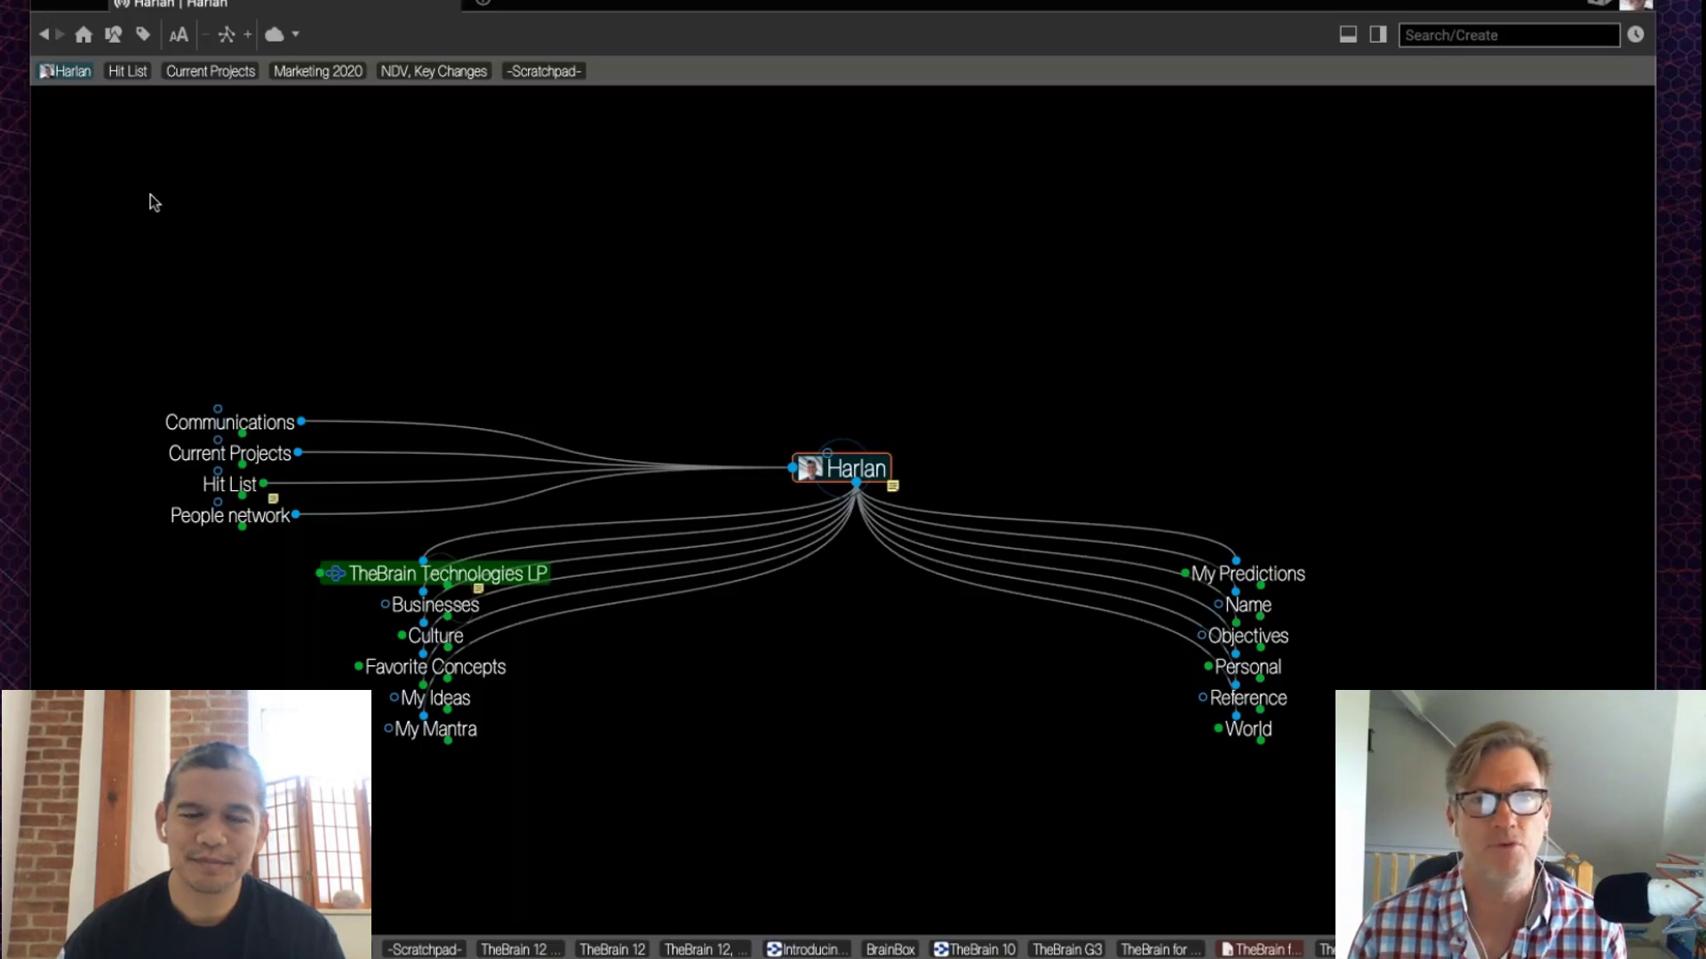
# Step: In the -Scratchpad- notes, write a '## Secret Stuff' heading followed by bullets One and Two
pyautogui.click(567, 76)
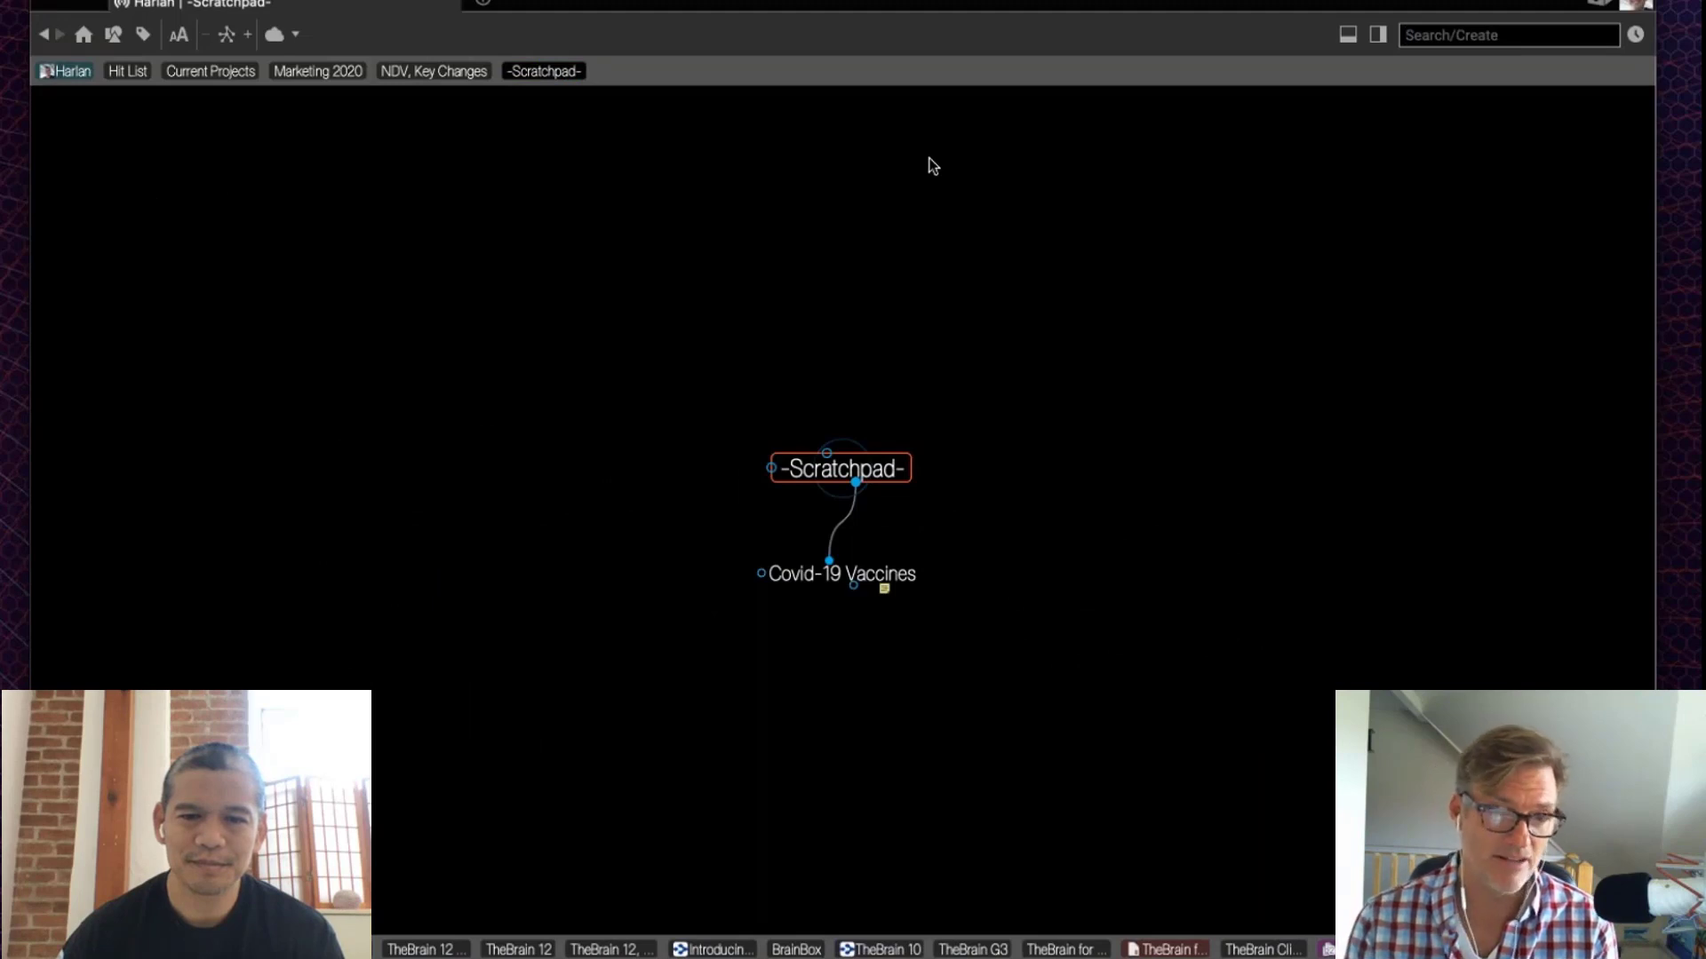
pyautogui.press('F5')
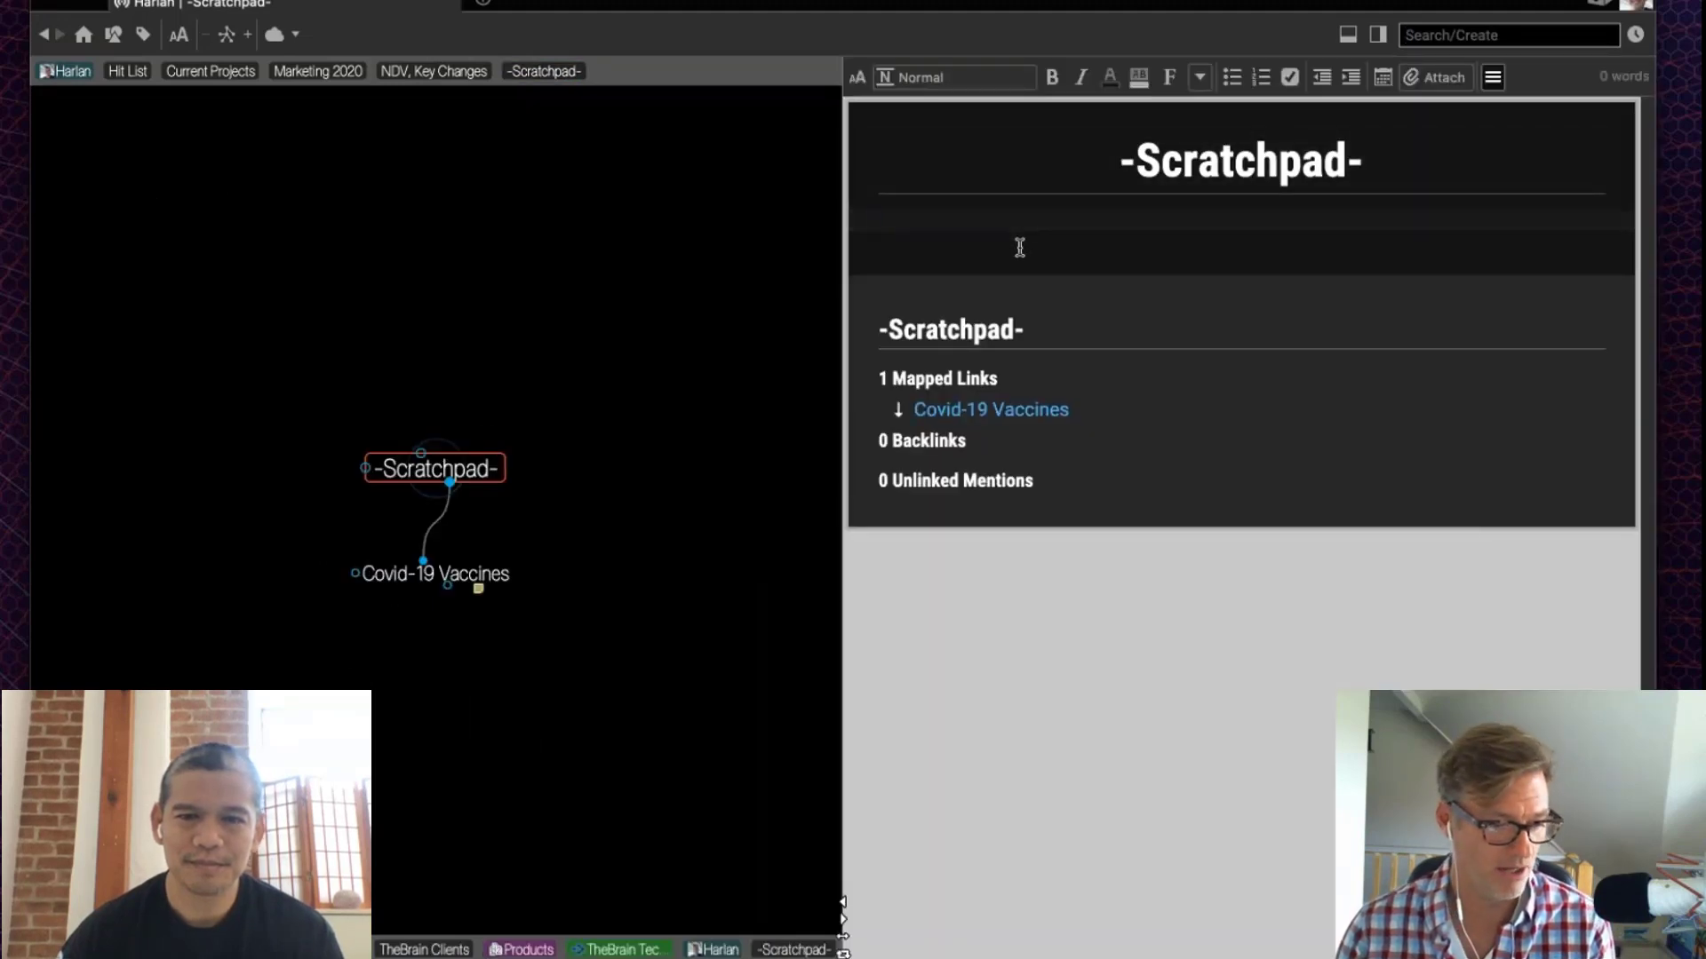
pyautogui.write('## S')
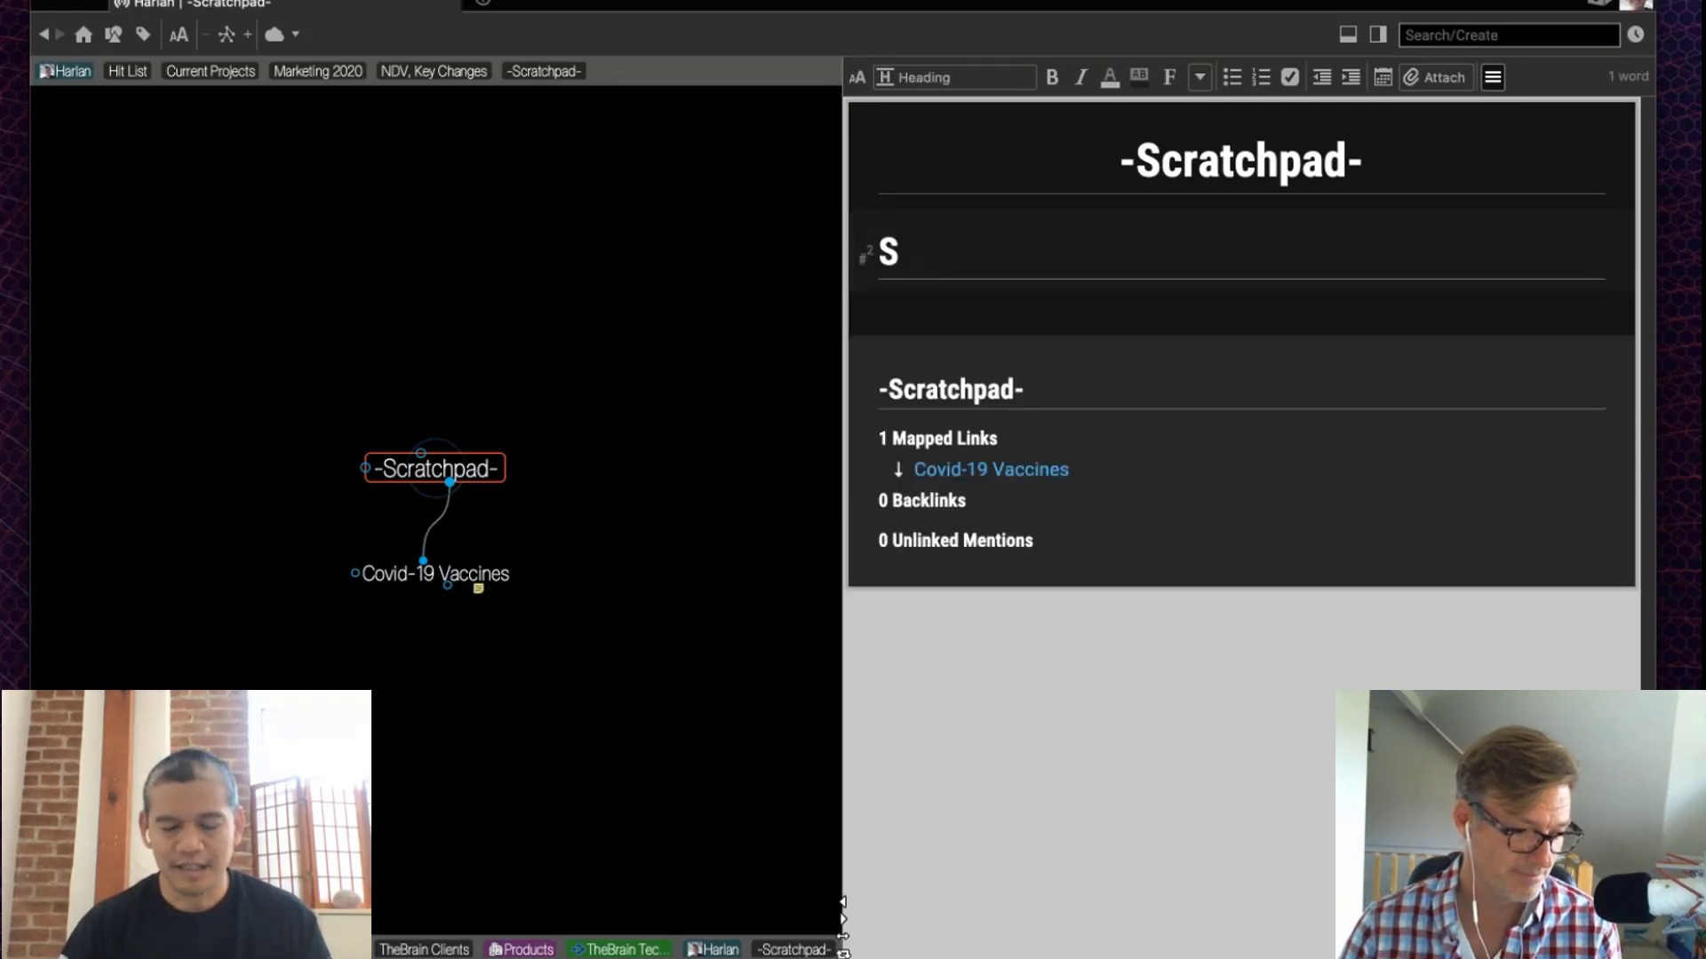
pyautogui.write('ecret')
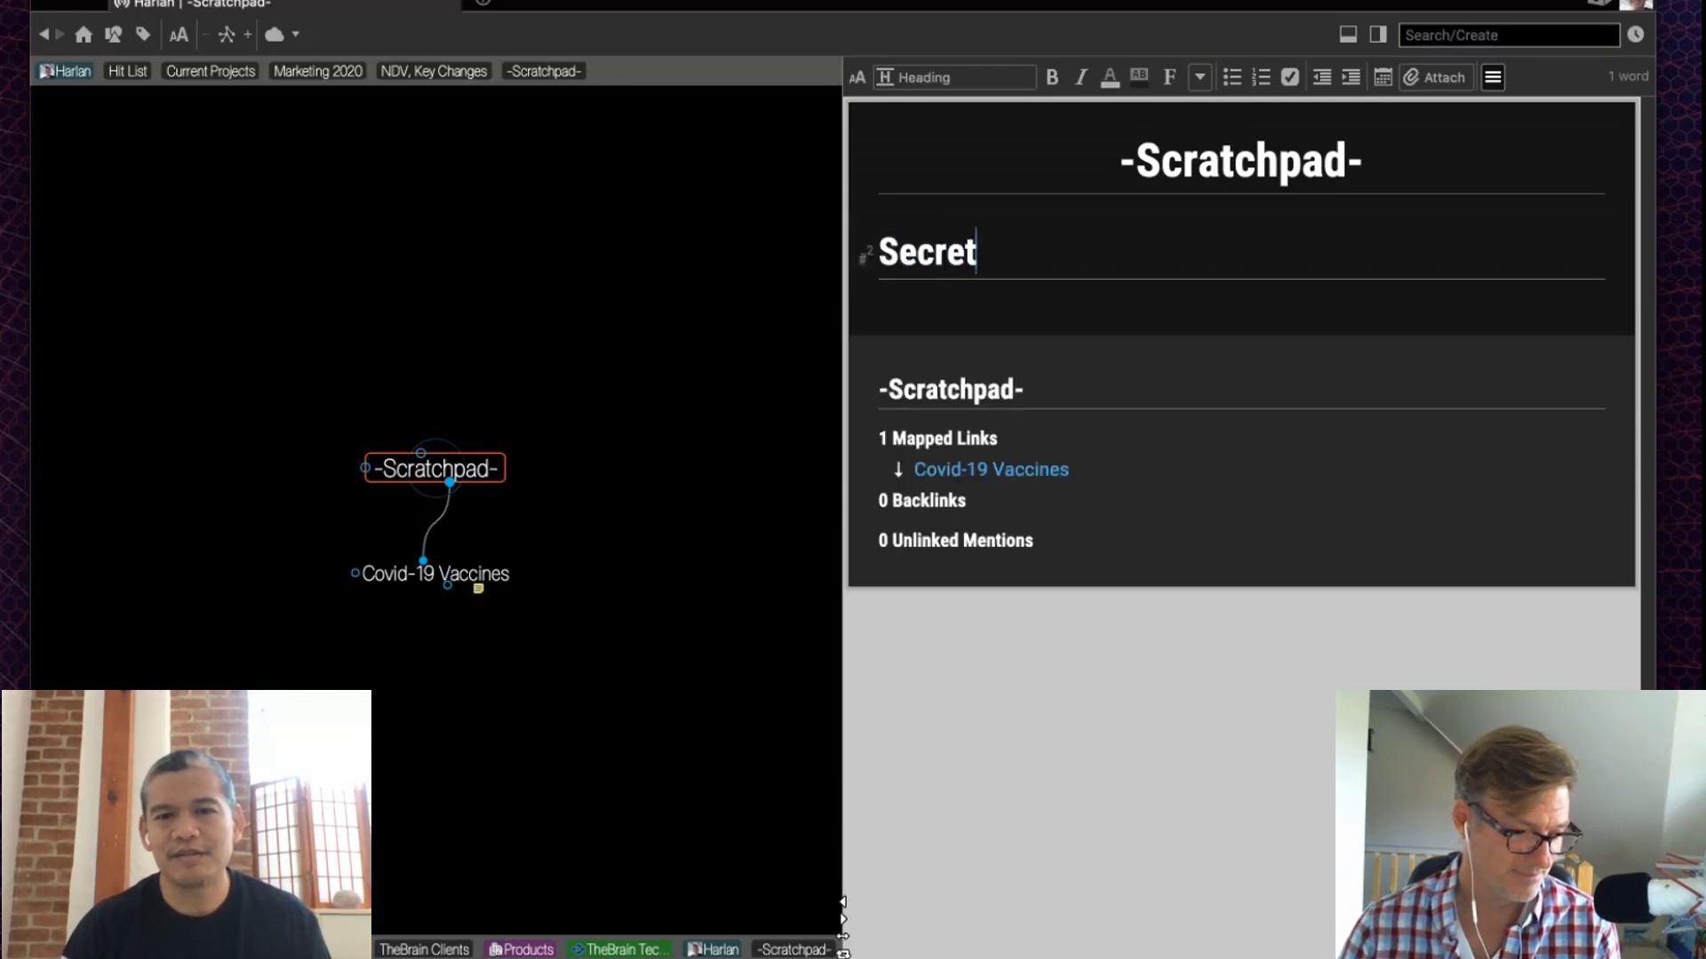
pyautogui.write(' Stuff')
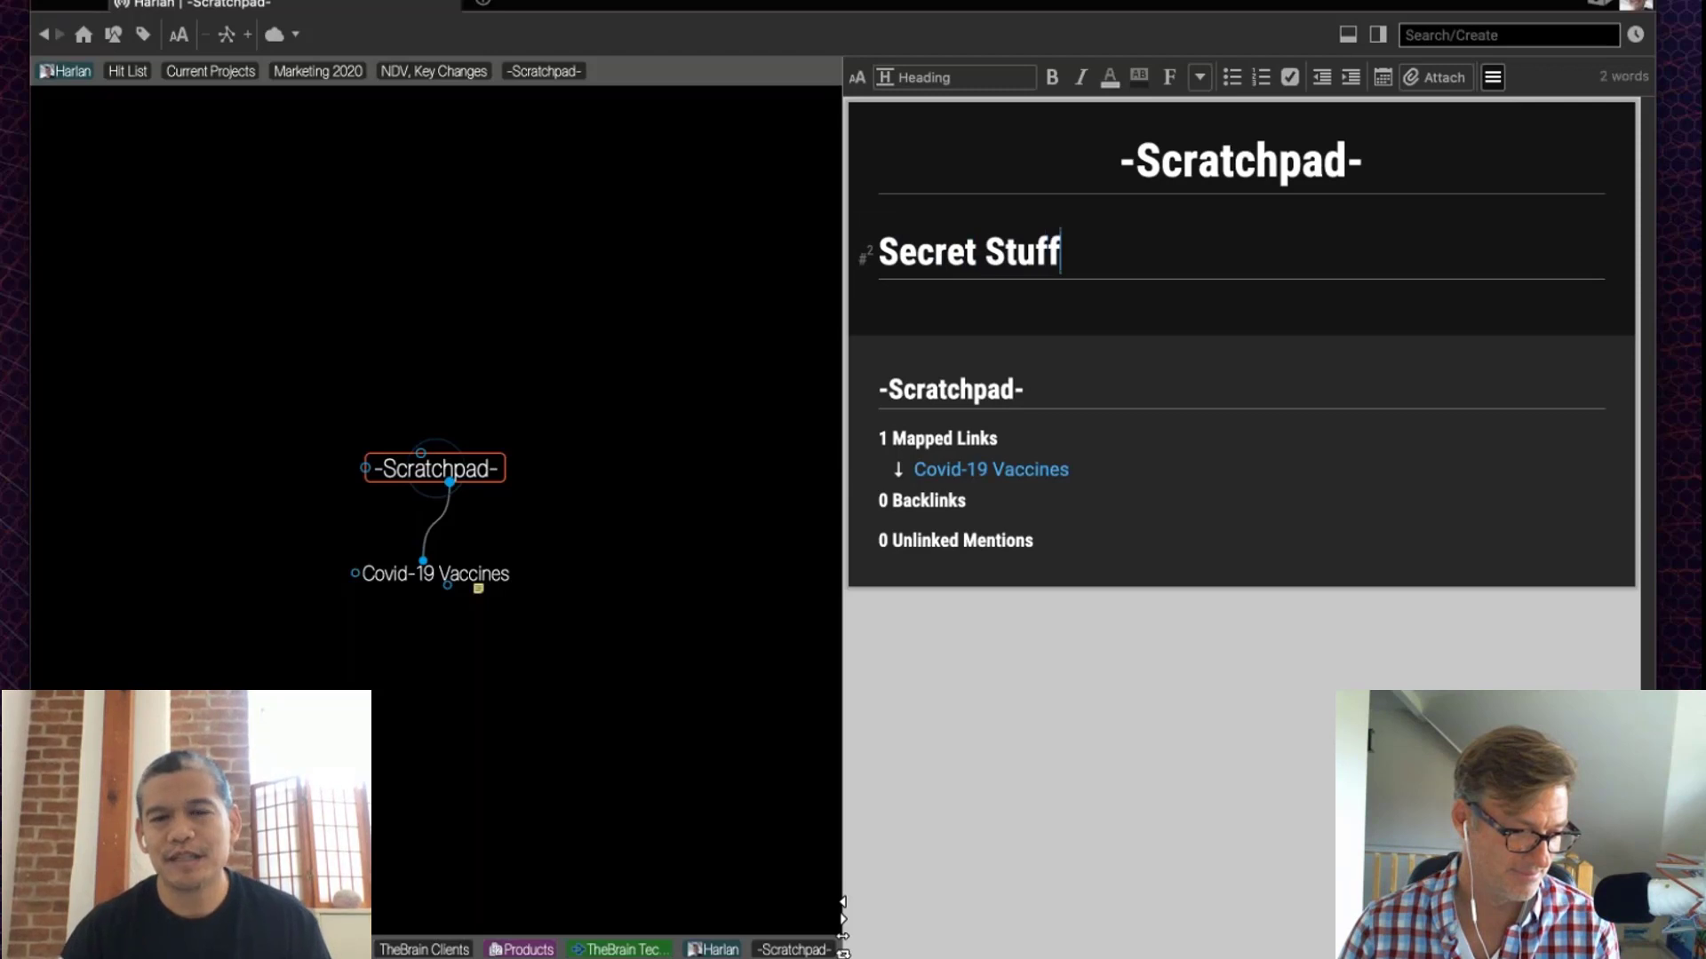
pyautogui.press('Return')
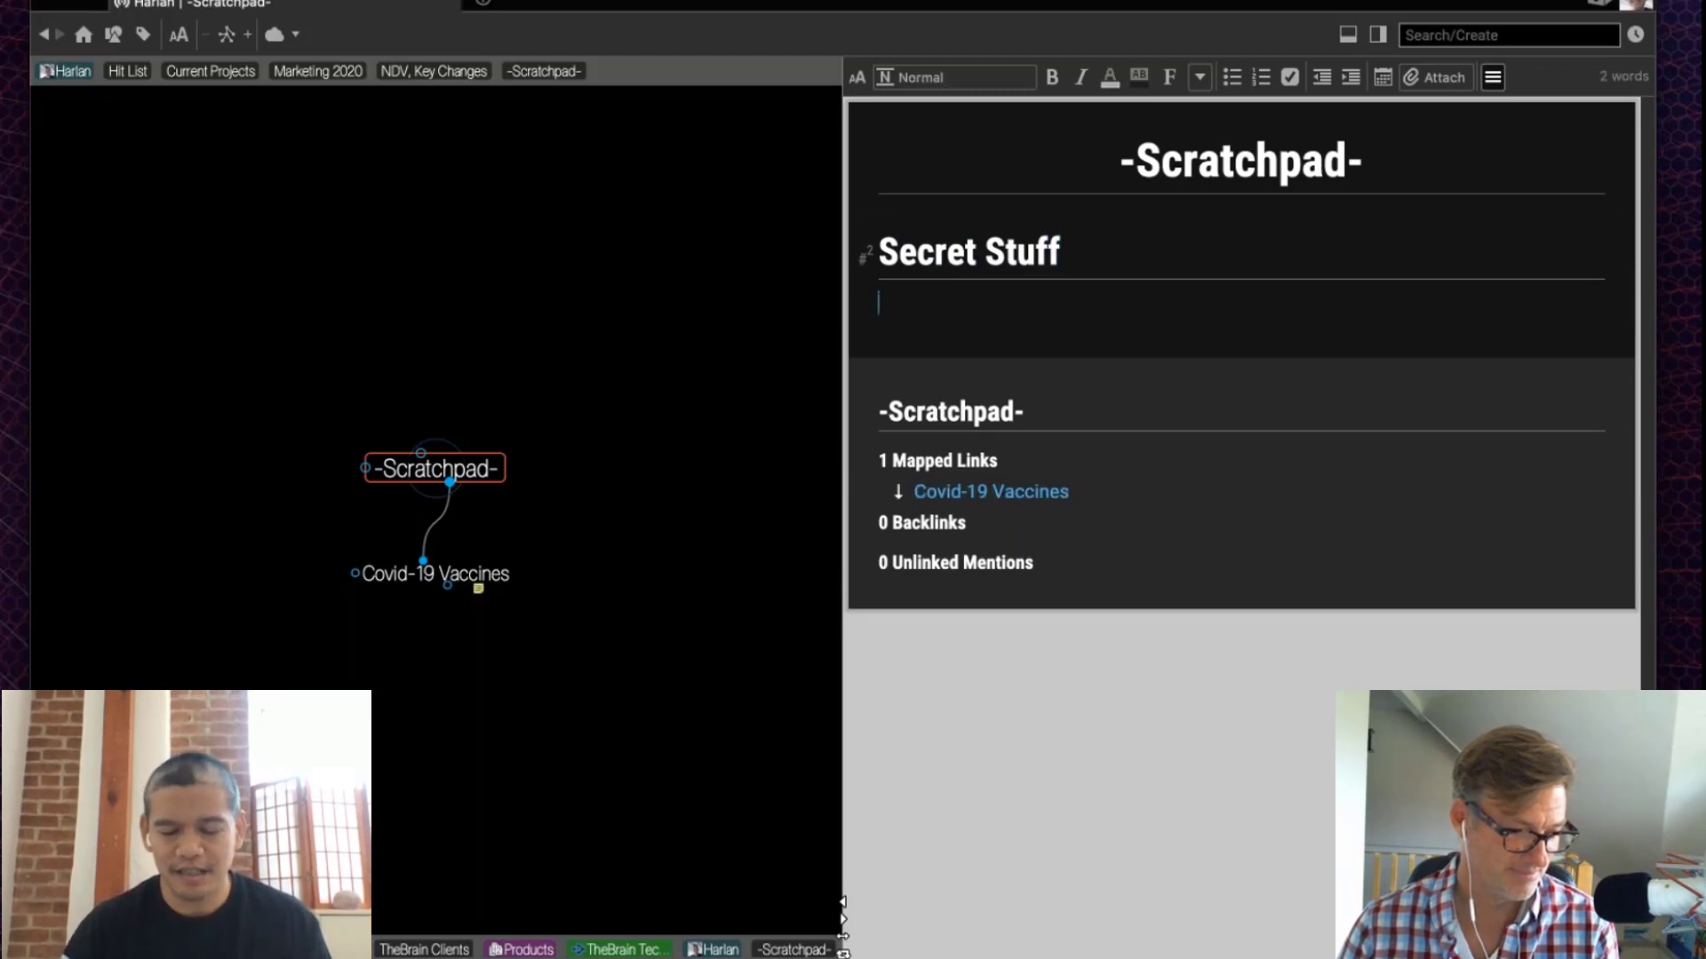
pyautogui.write('* shdjas')
pyautogui.press('BackSpace')
pyautogui.press('BackSpace')
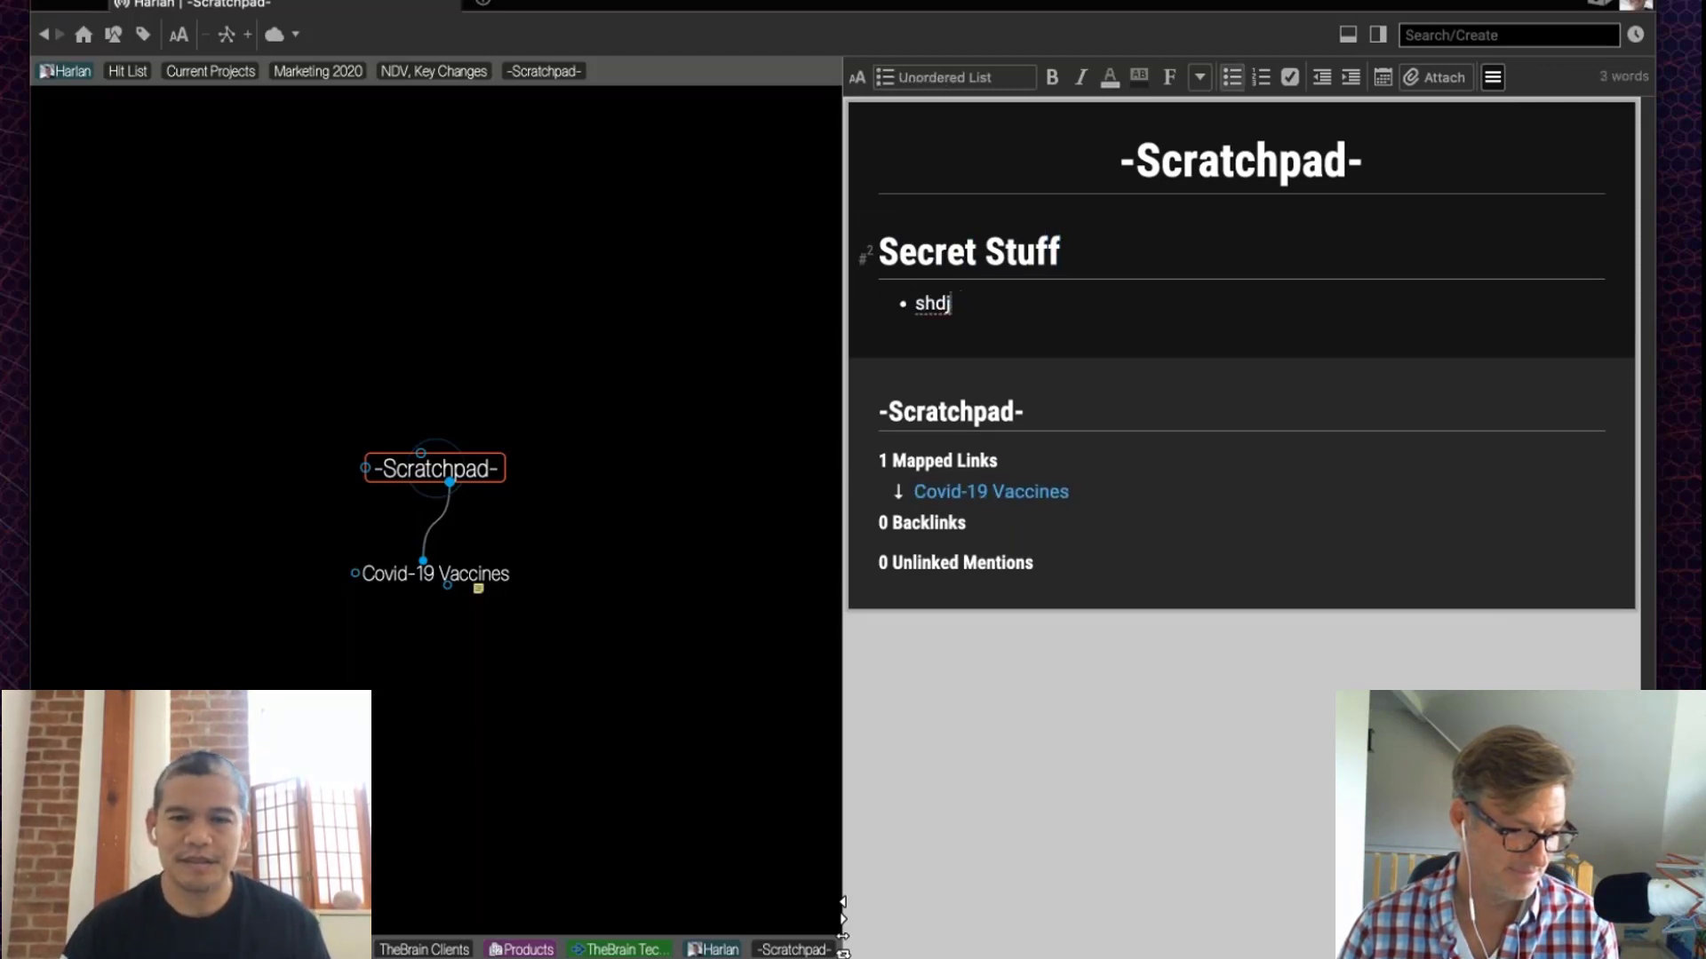
pyautogui.hotkey('shift', 'Home')
pyautogui.write('One')
pyautogui.press('Return')
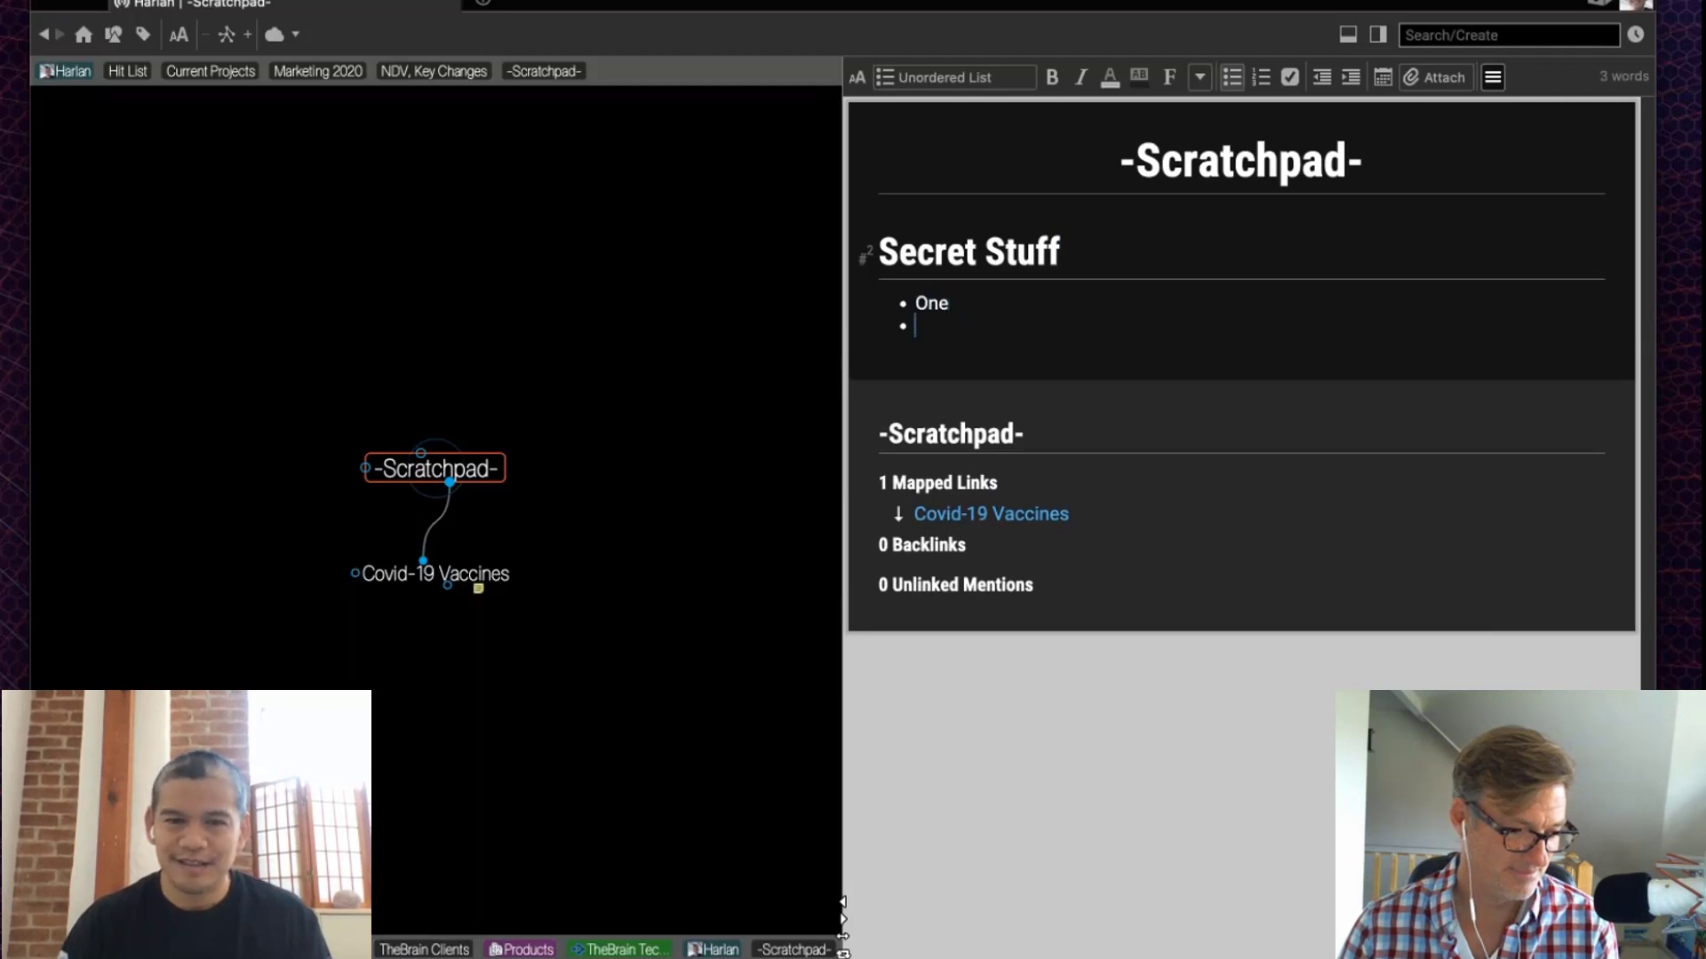
pyautogui.write('Two')
pyautogui.press('Return')
pyautogui.press('Return')
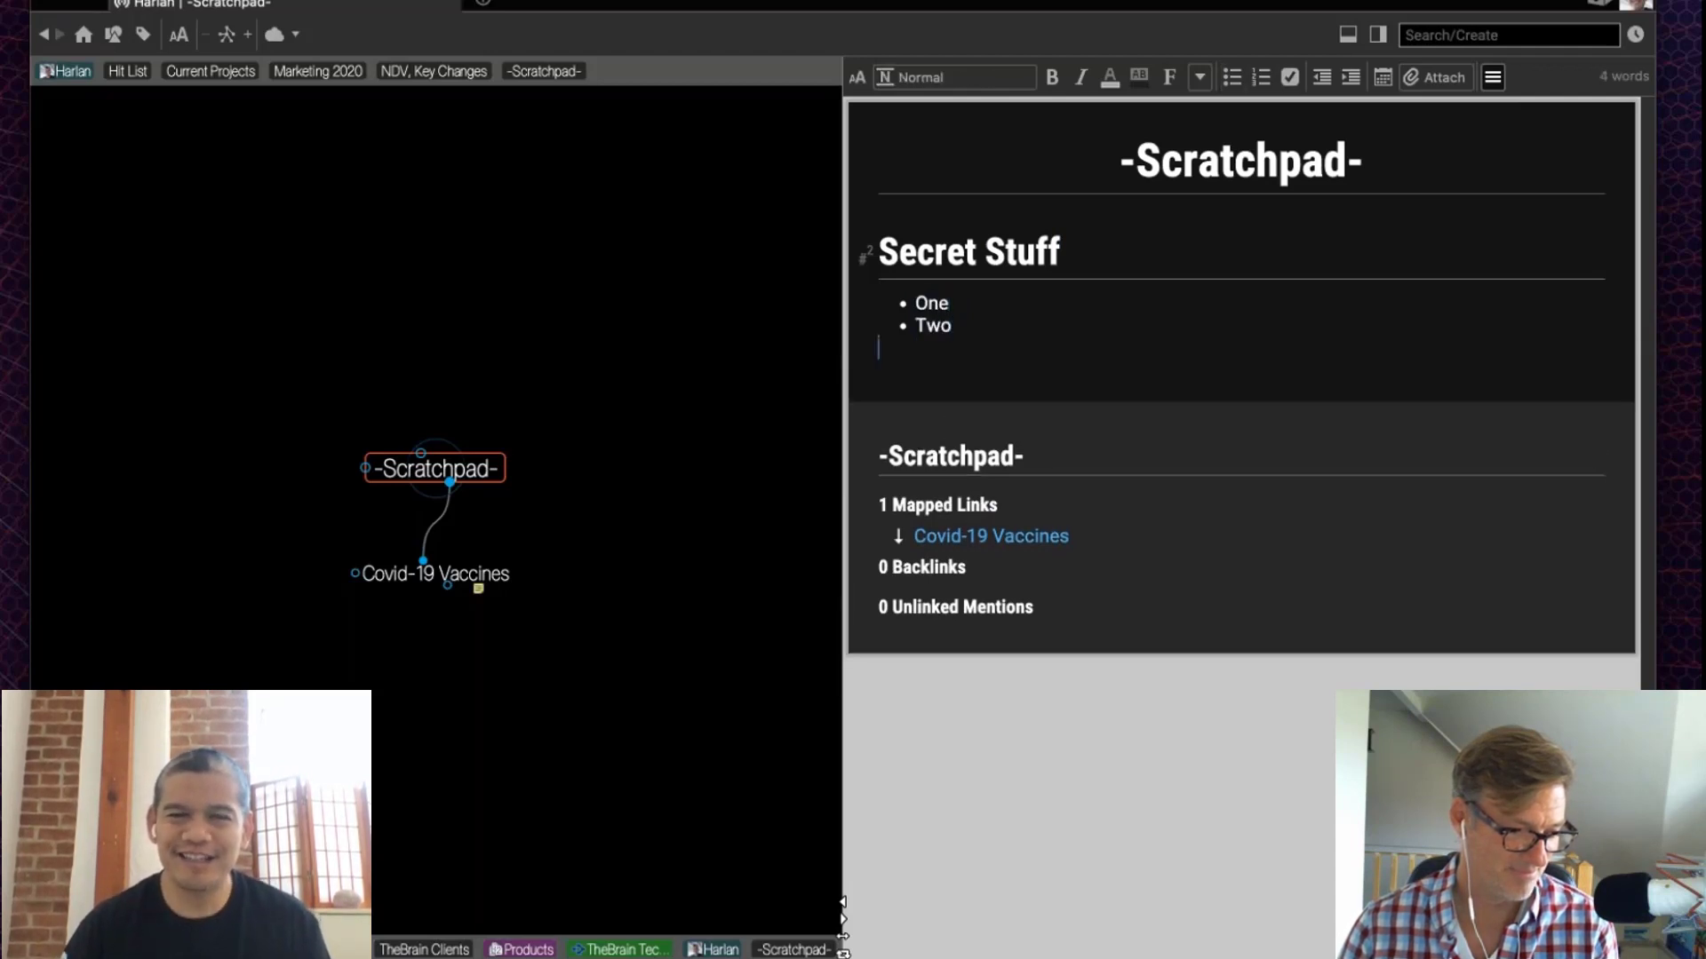
# Step: Extract the Secret Stuff heading and bullets into a child thought and make it active
pyautogui.moveTo(970, 339); pyautogui.dragTo(1001, 265)
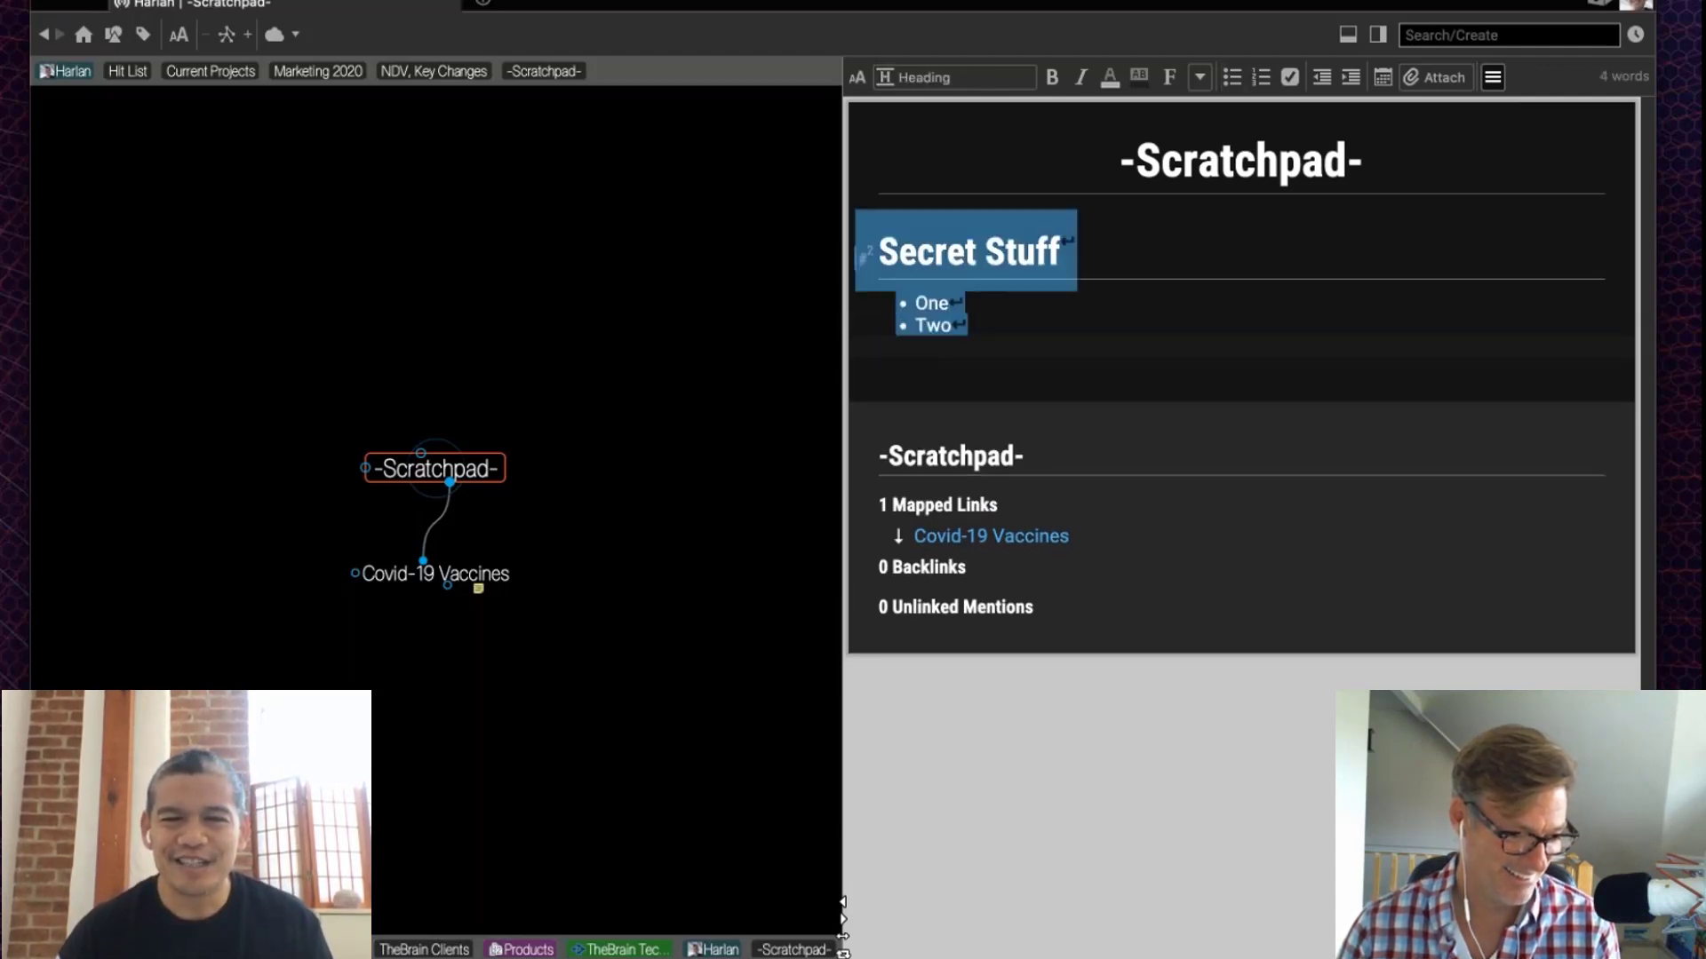
pyautogui.rightClick(1001, 264)
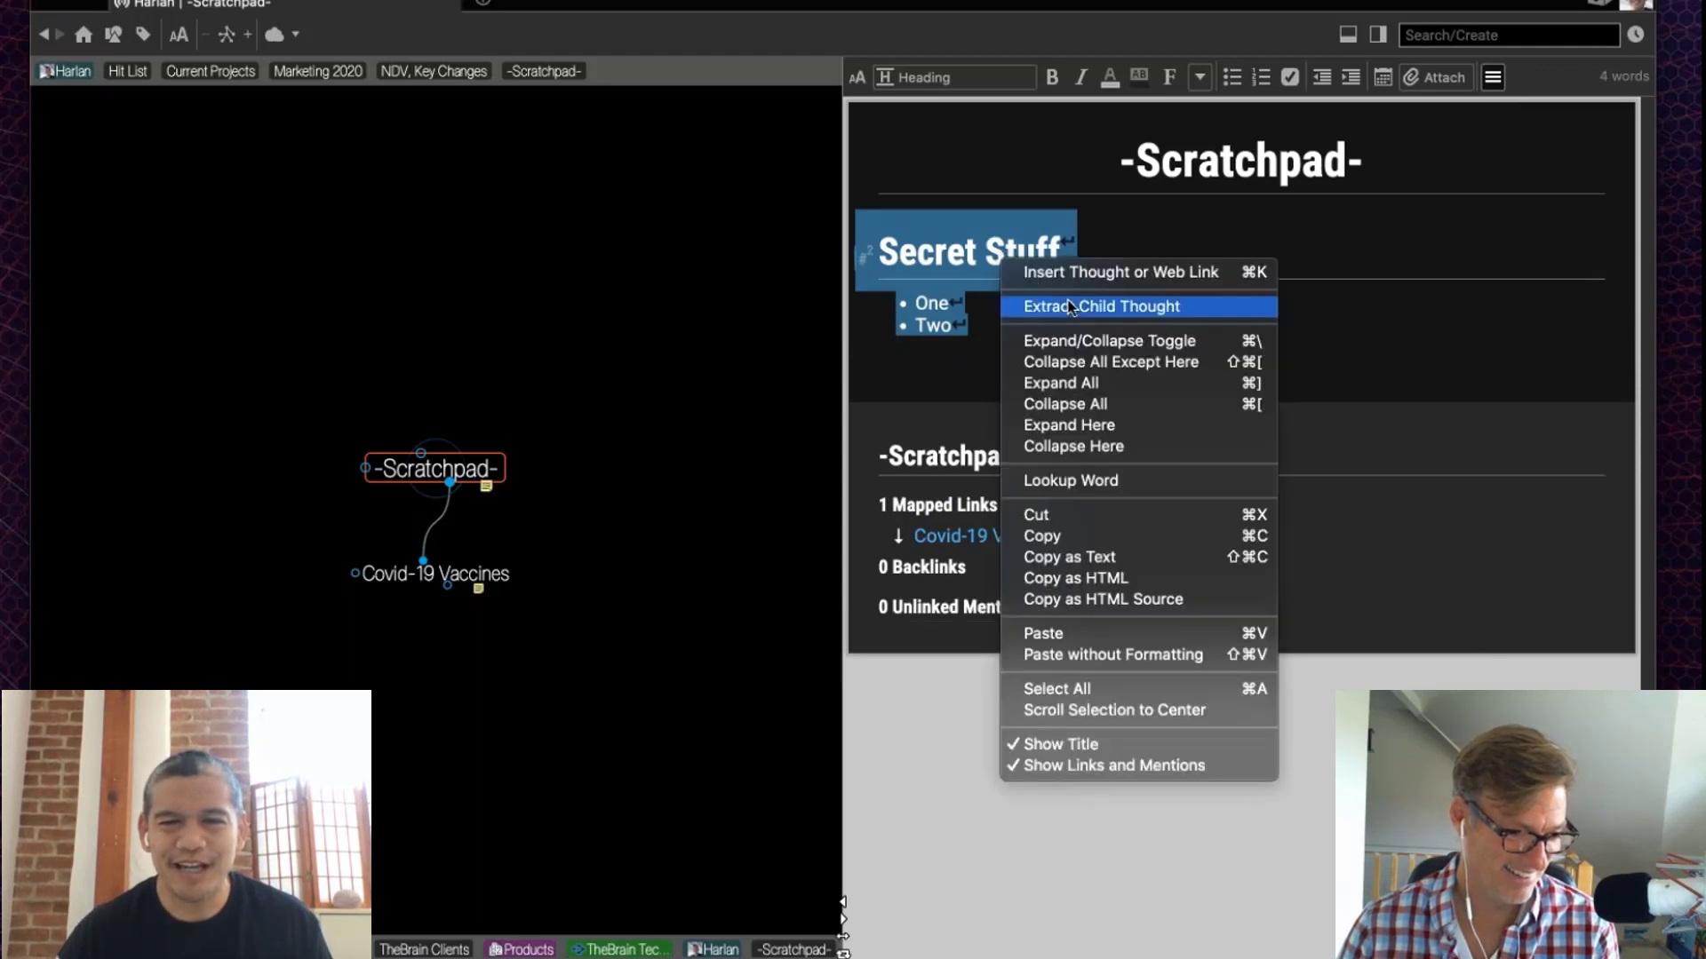
pyautogui.click(838, 347)
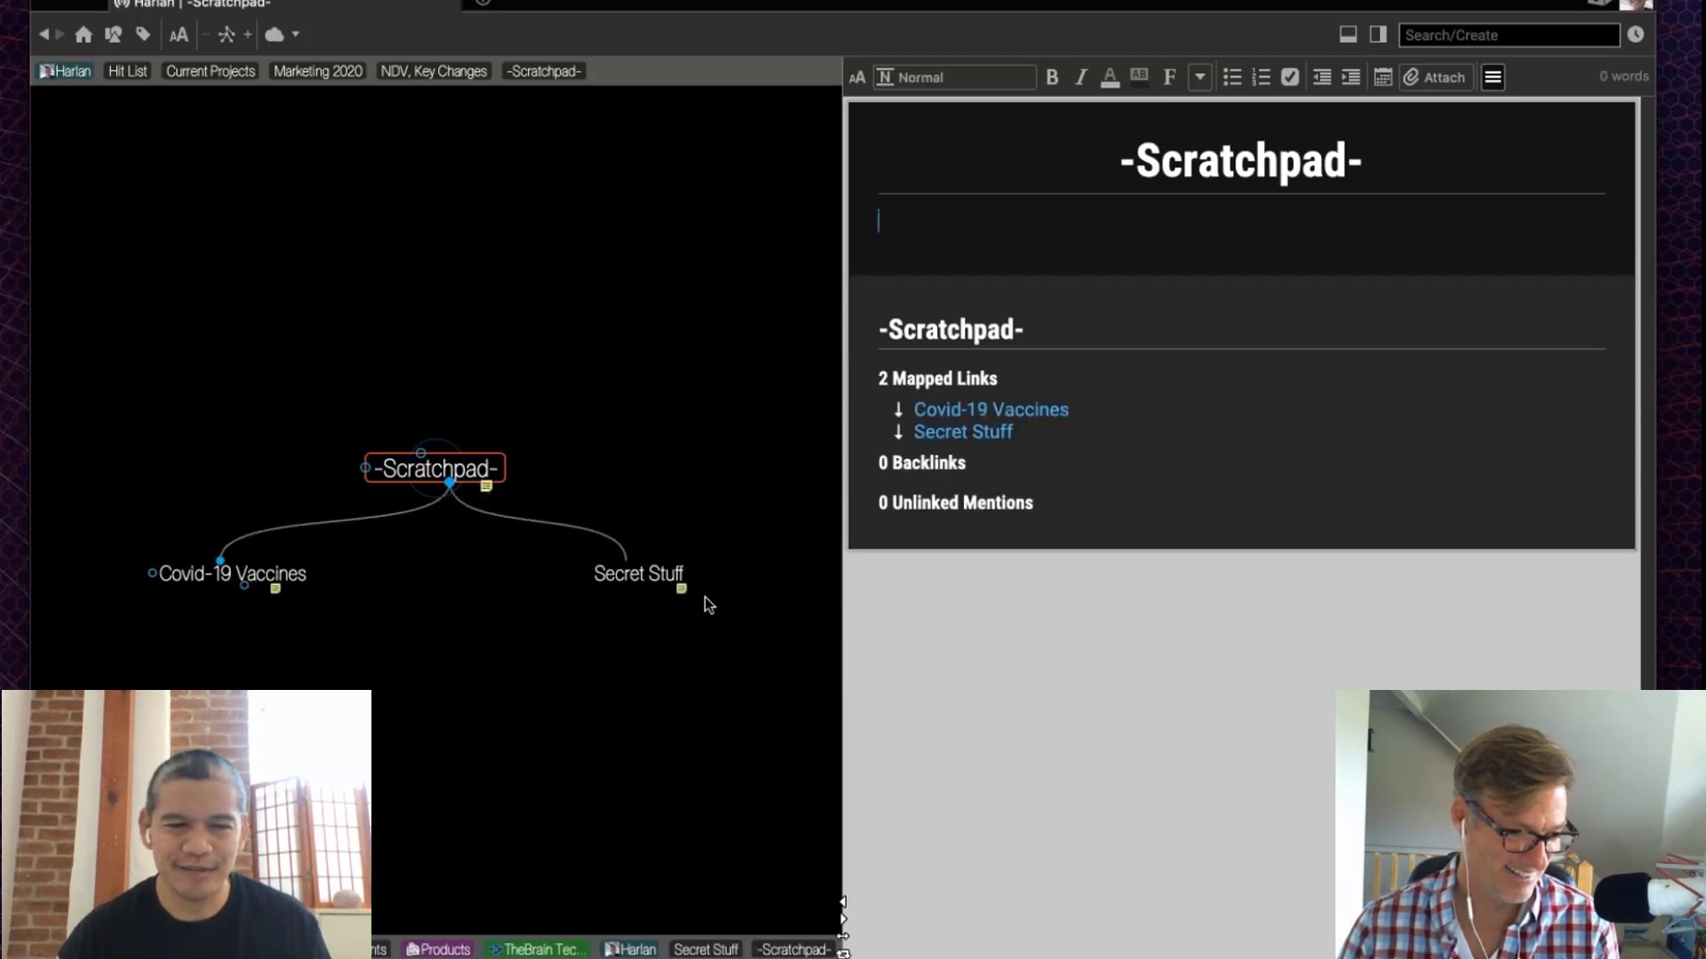
pyautogui.click(644, 576)
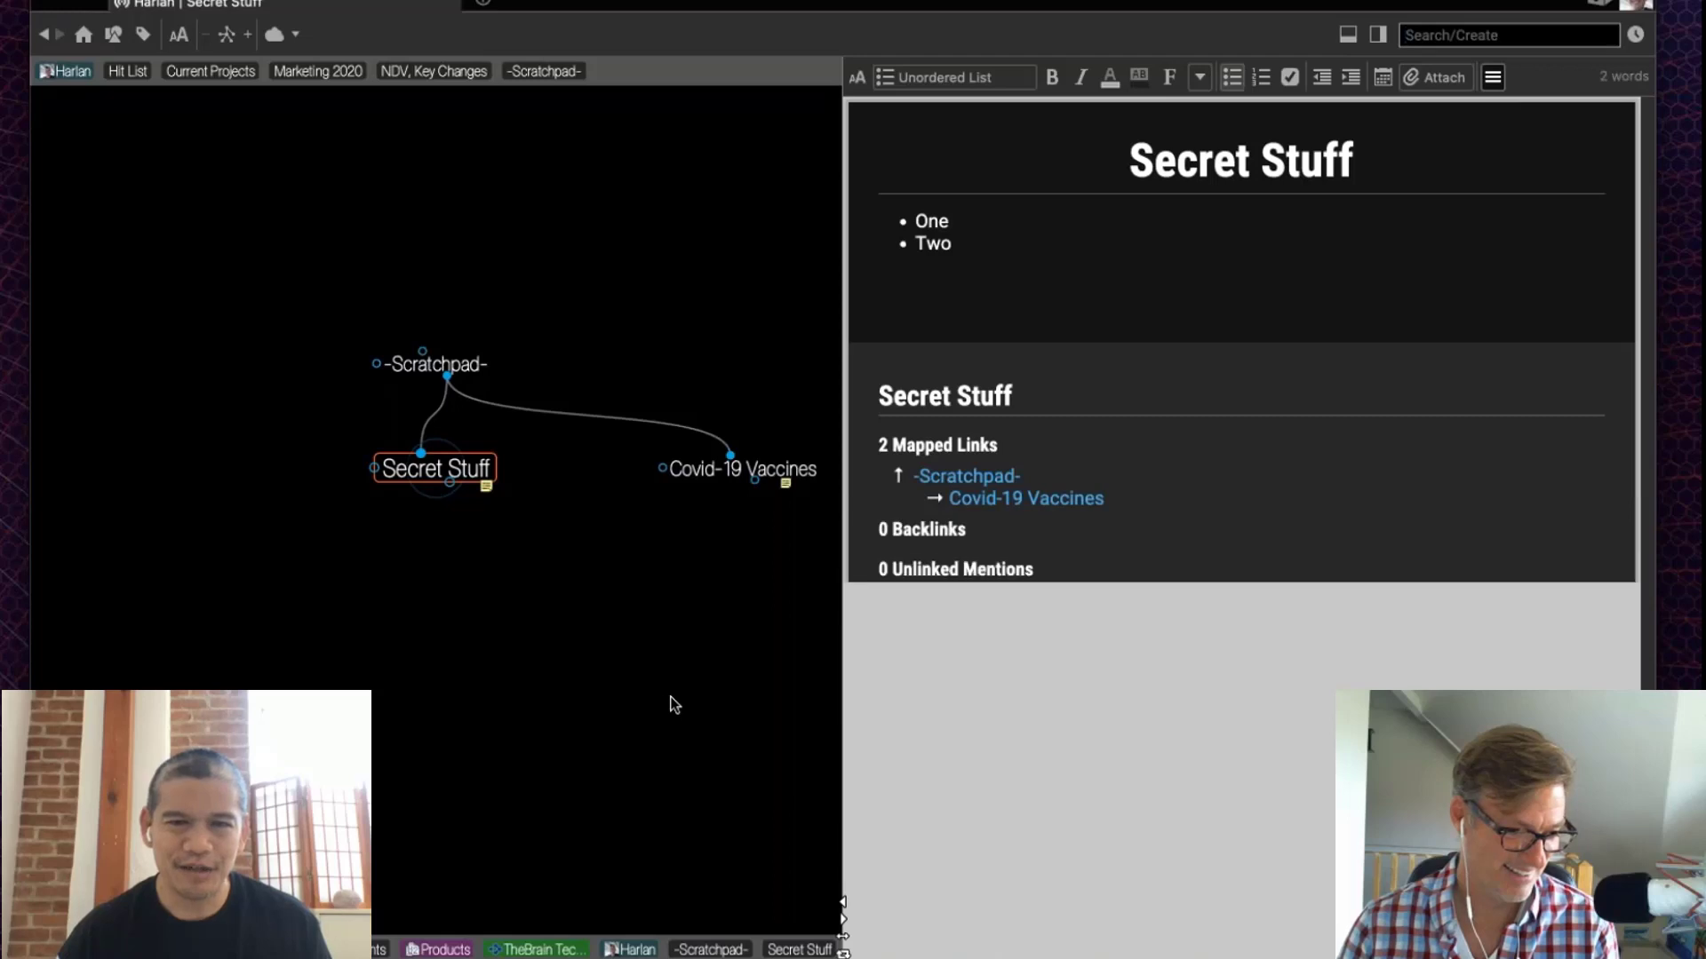
pyautogui.click(1059, 284)
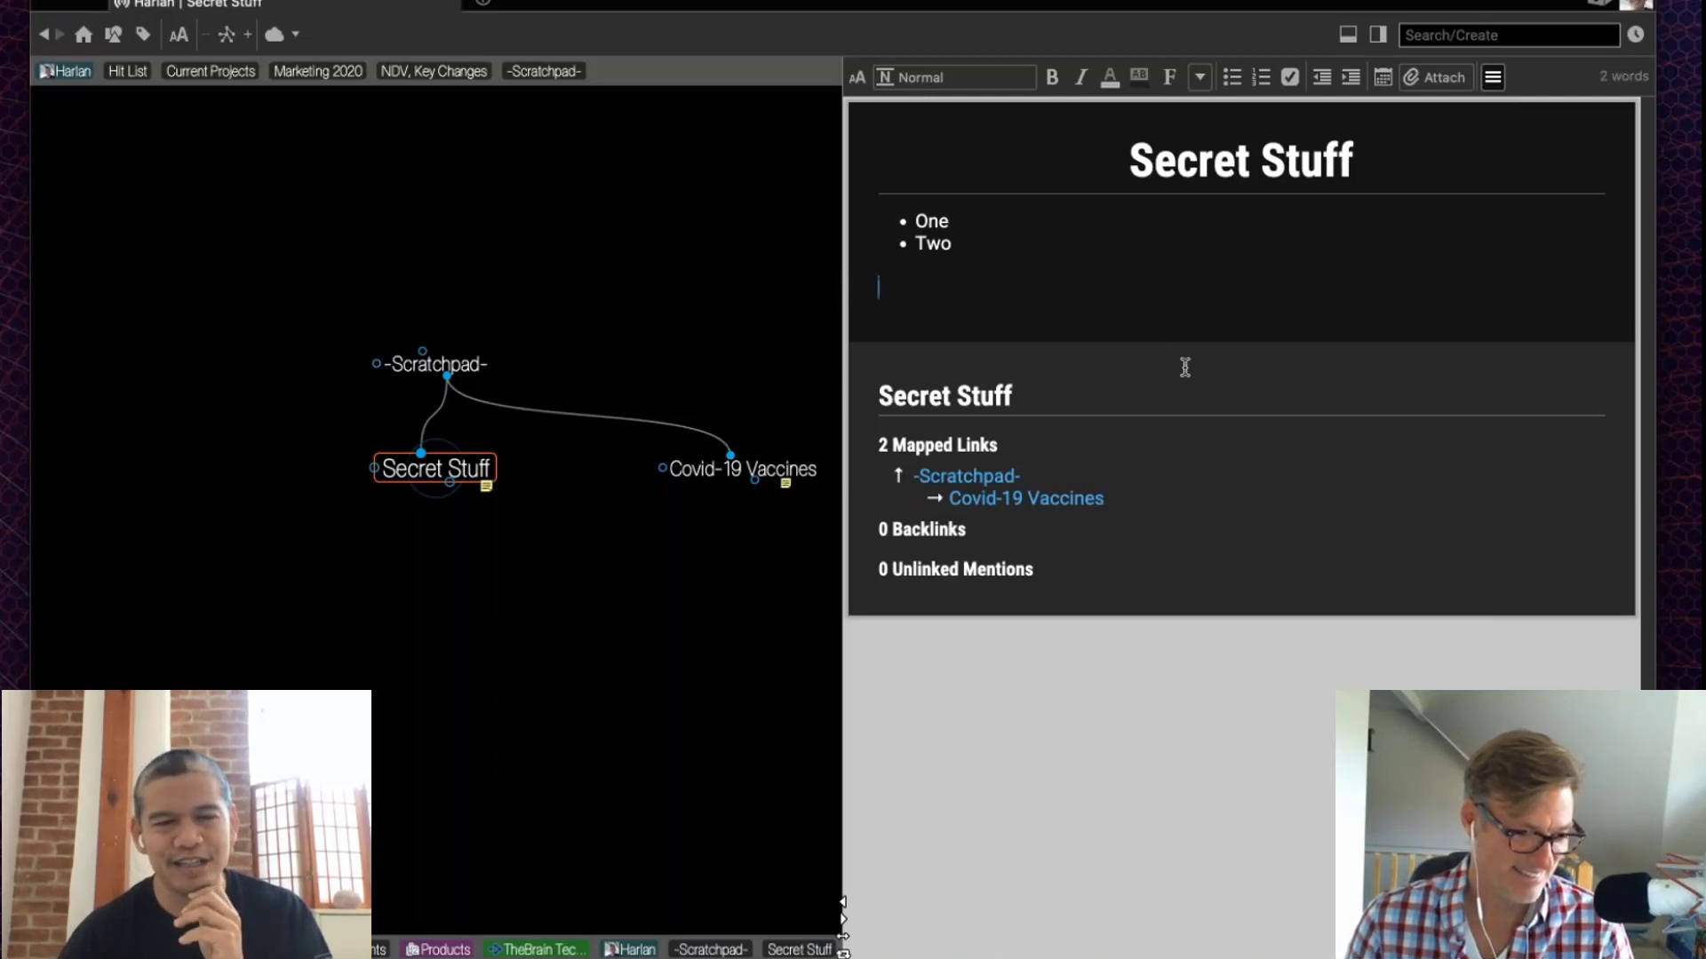
# Step: Attach a new Markdown file named Passwords to Secret Stuff
pyautogui.click(1434, 82)
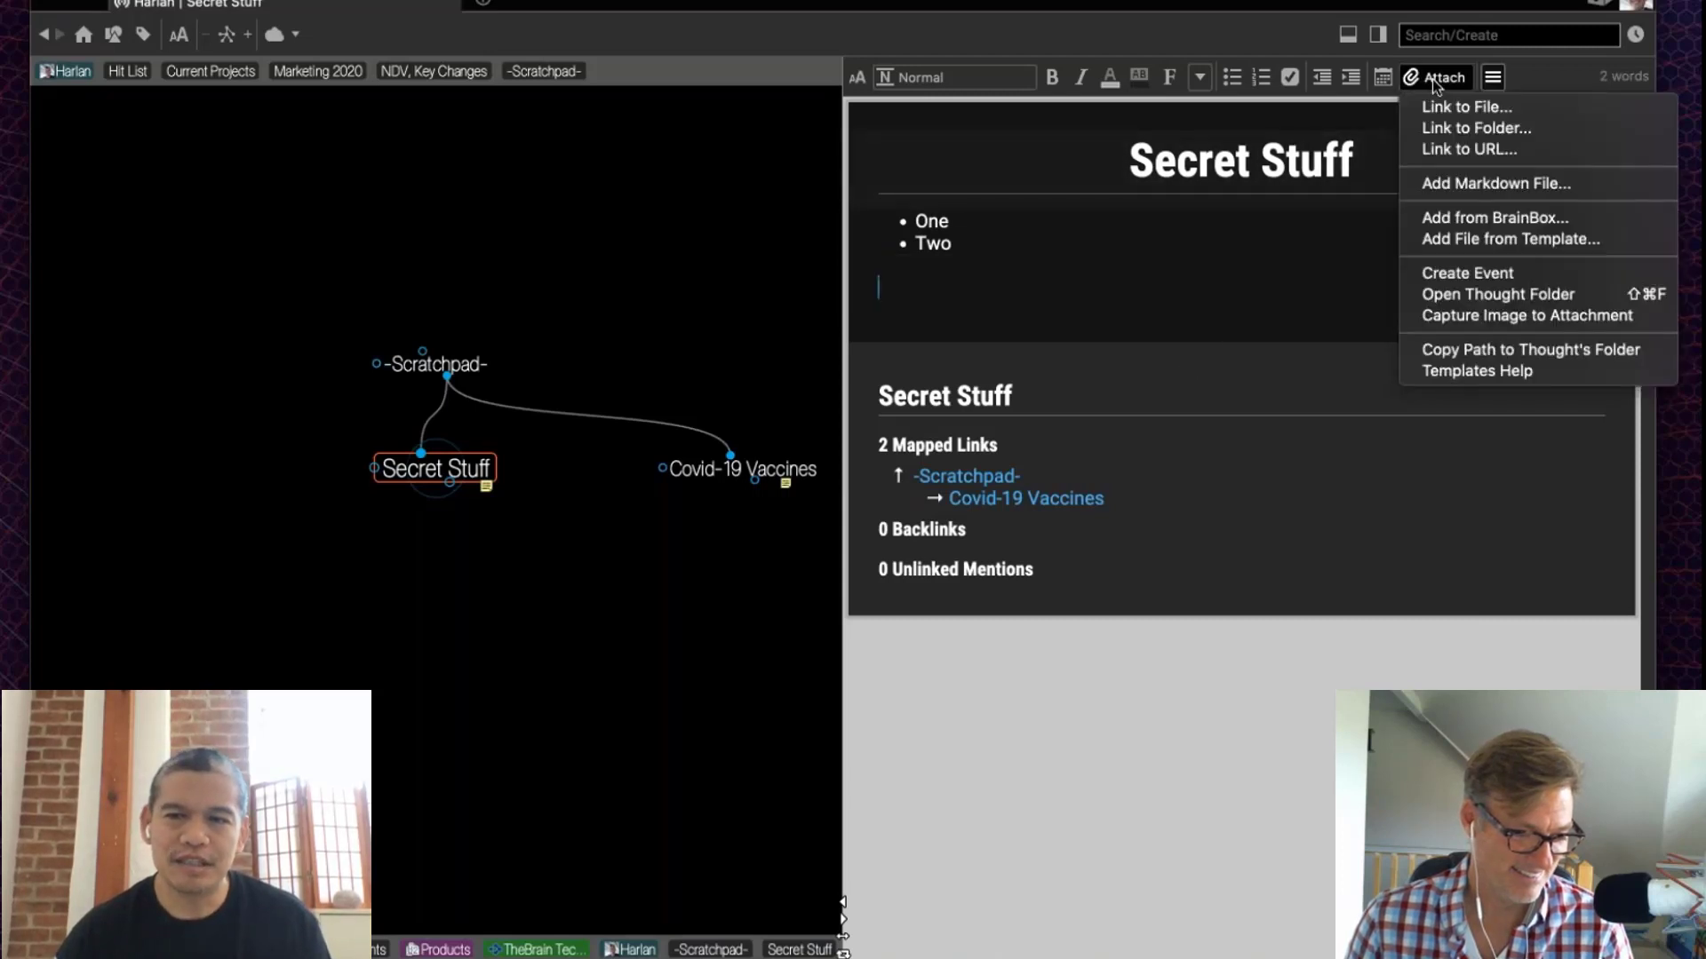
pyautogui.click(1462, 184)
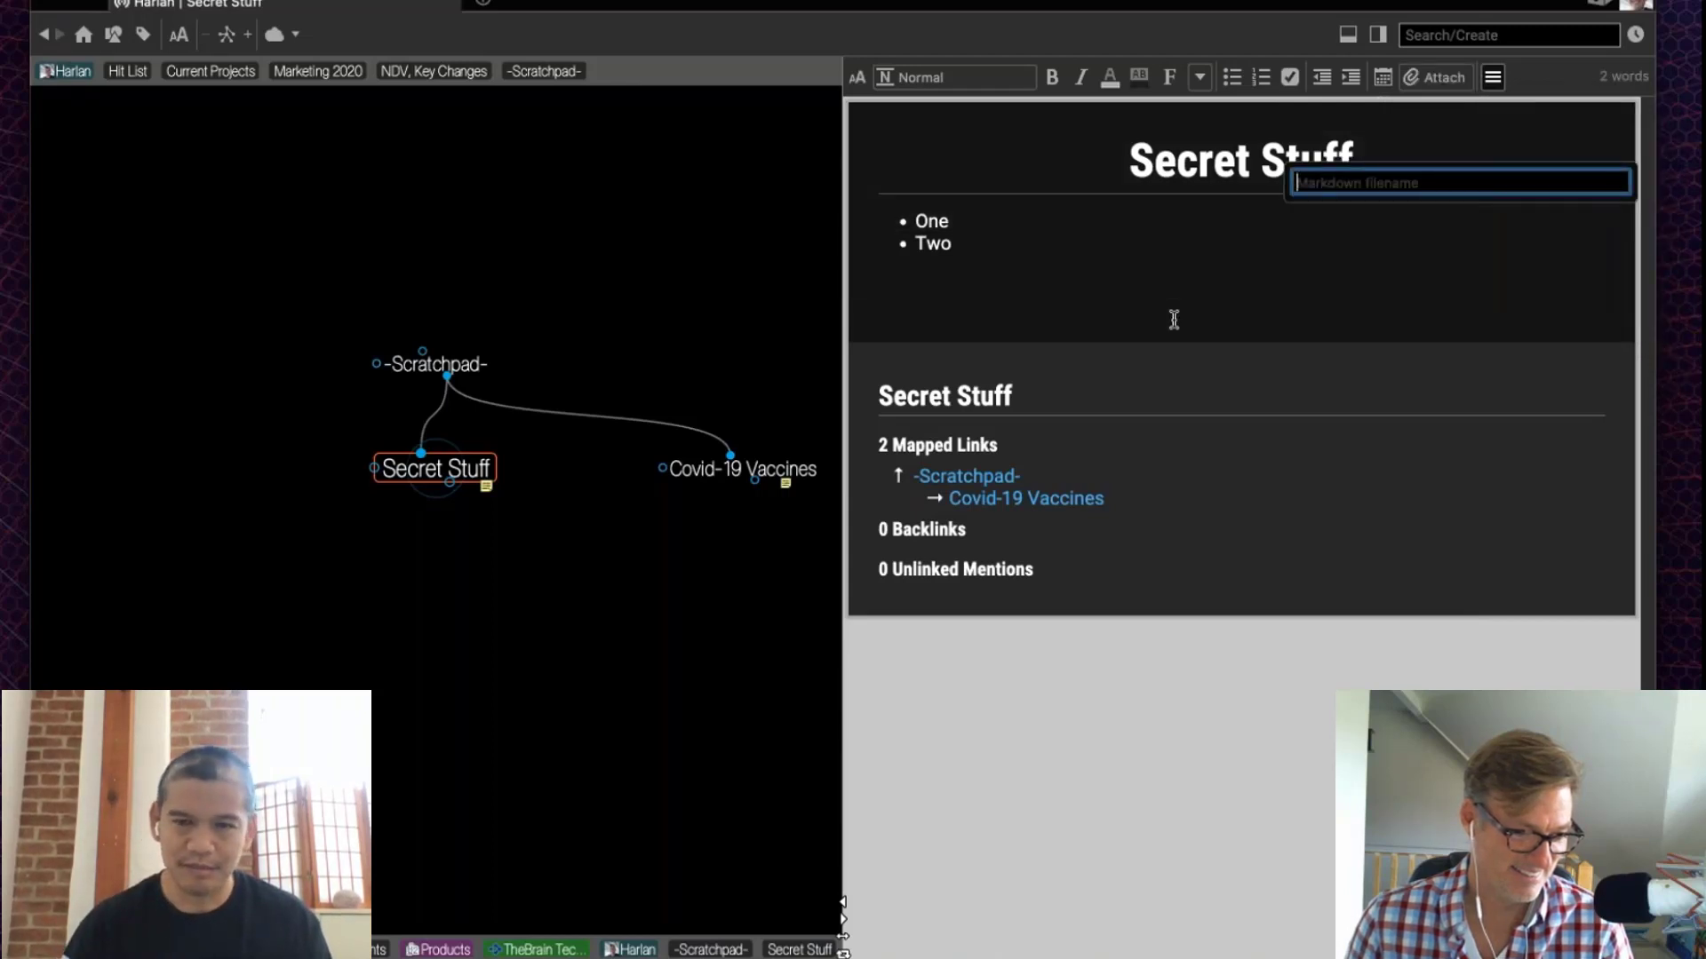
pyautogui.write('Passwords')
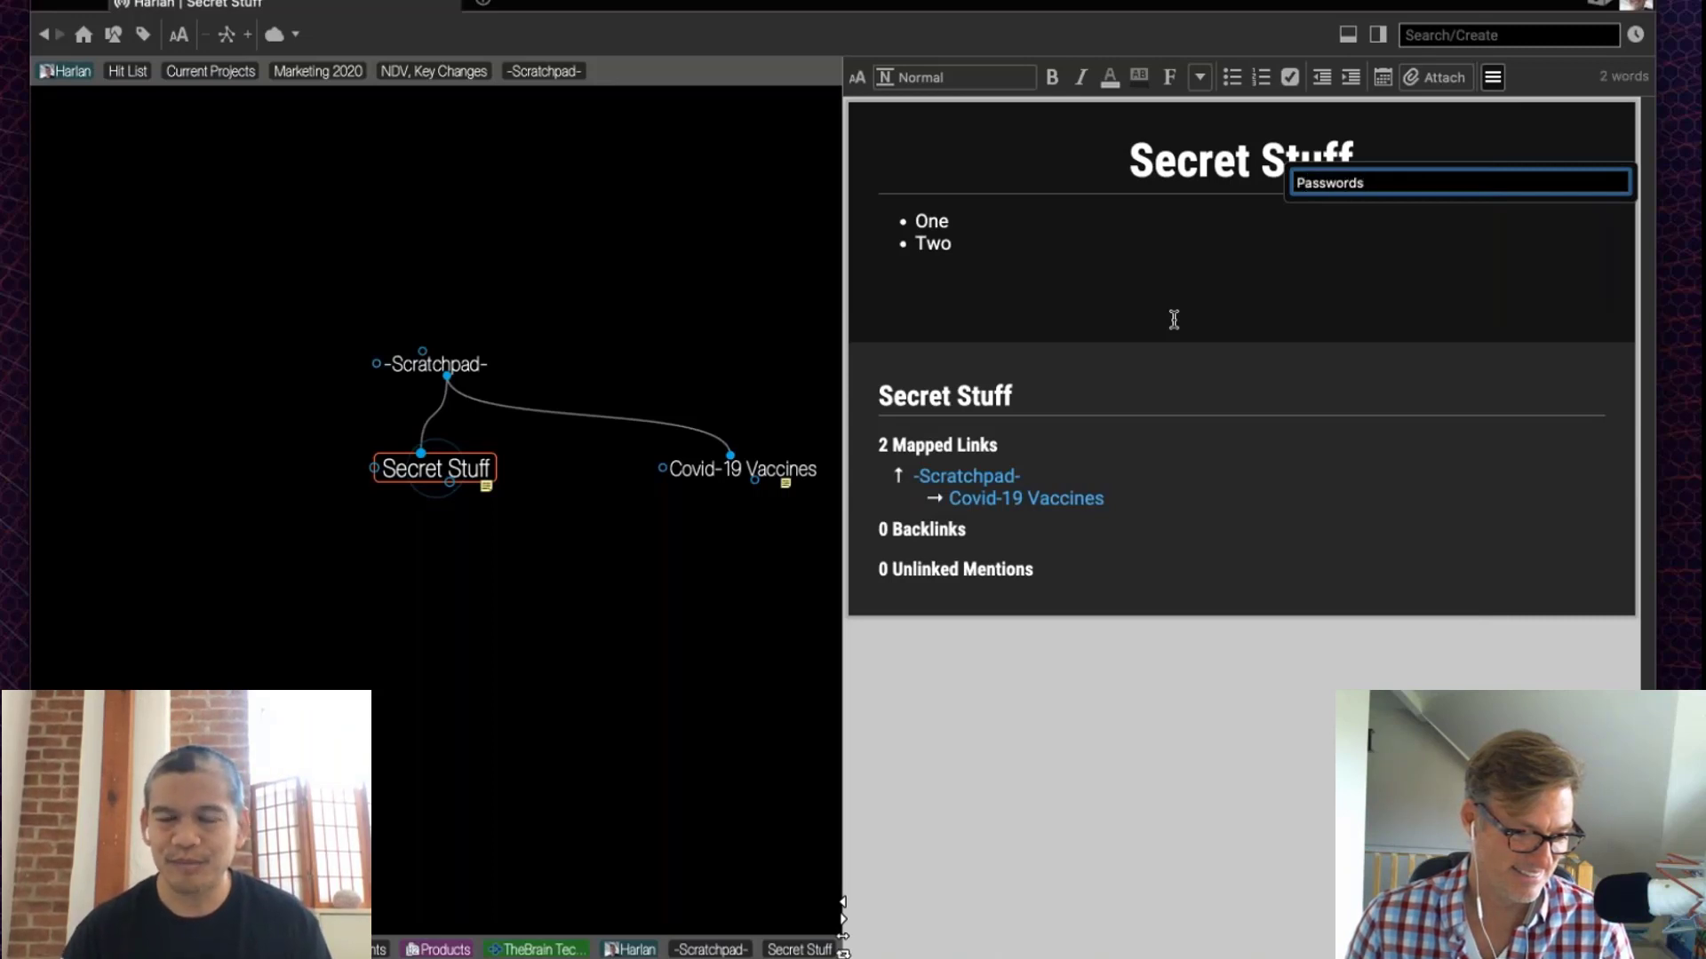
pyautogui.hotkey('ctrl', 'a')
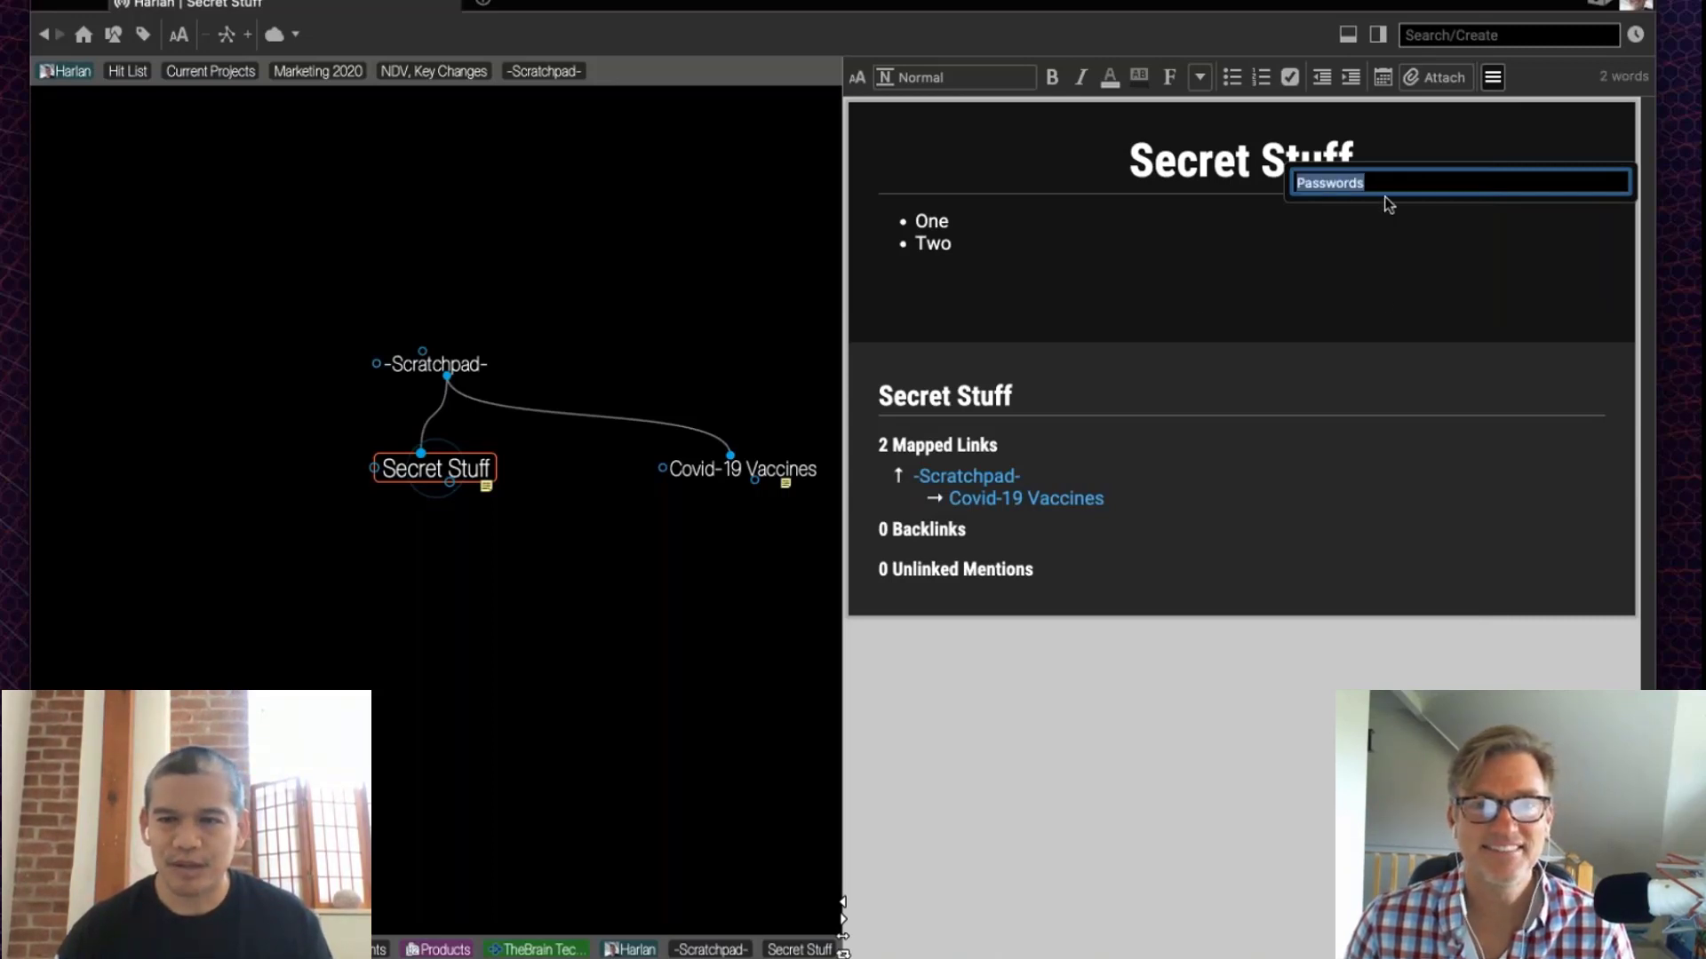
pyautogui.press('Return')
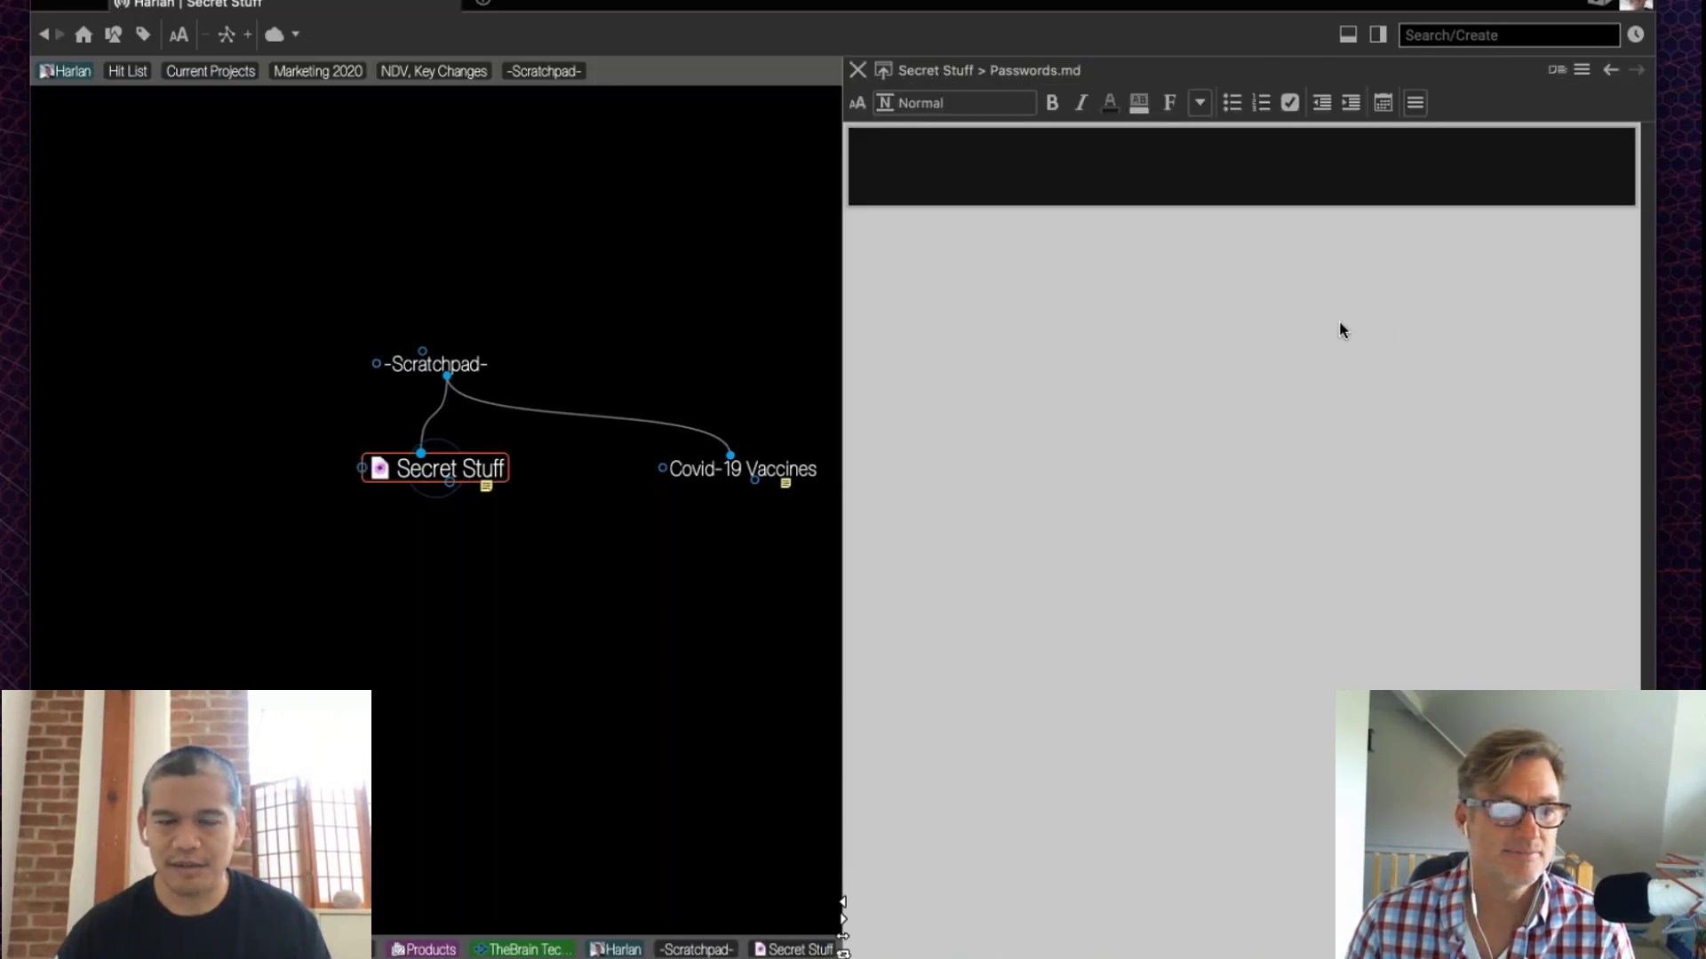
pyautogui.click(994, 187)
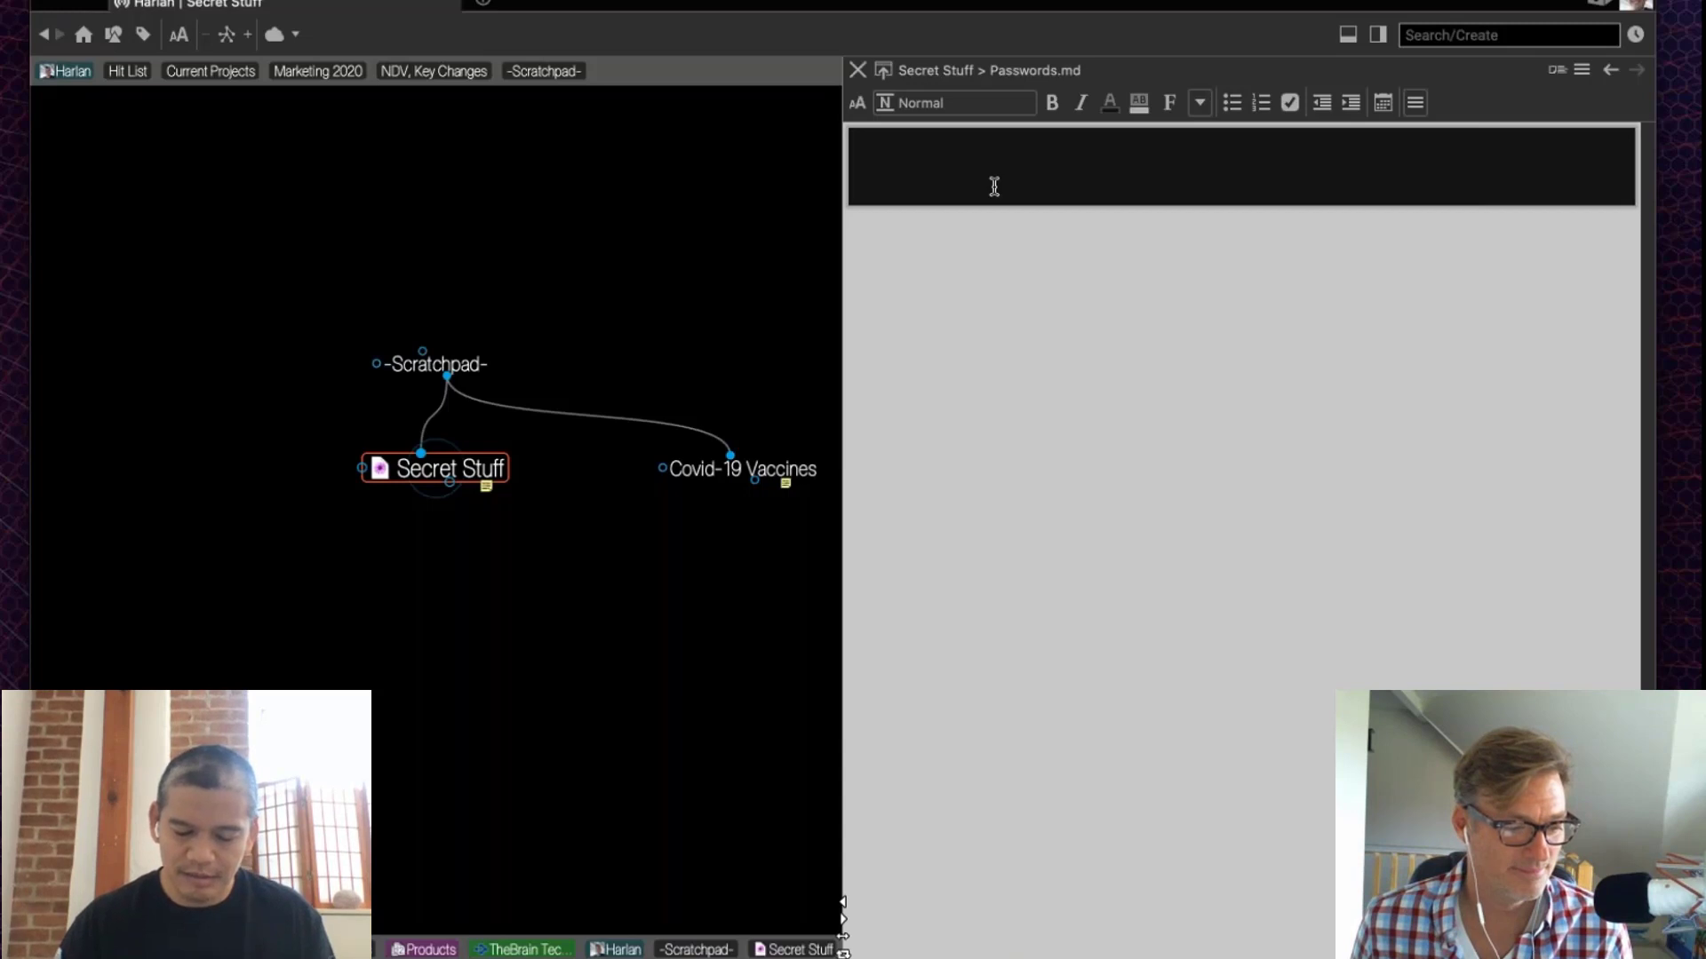
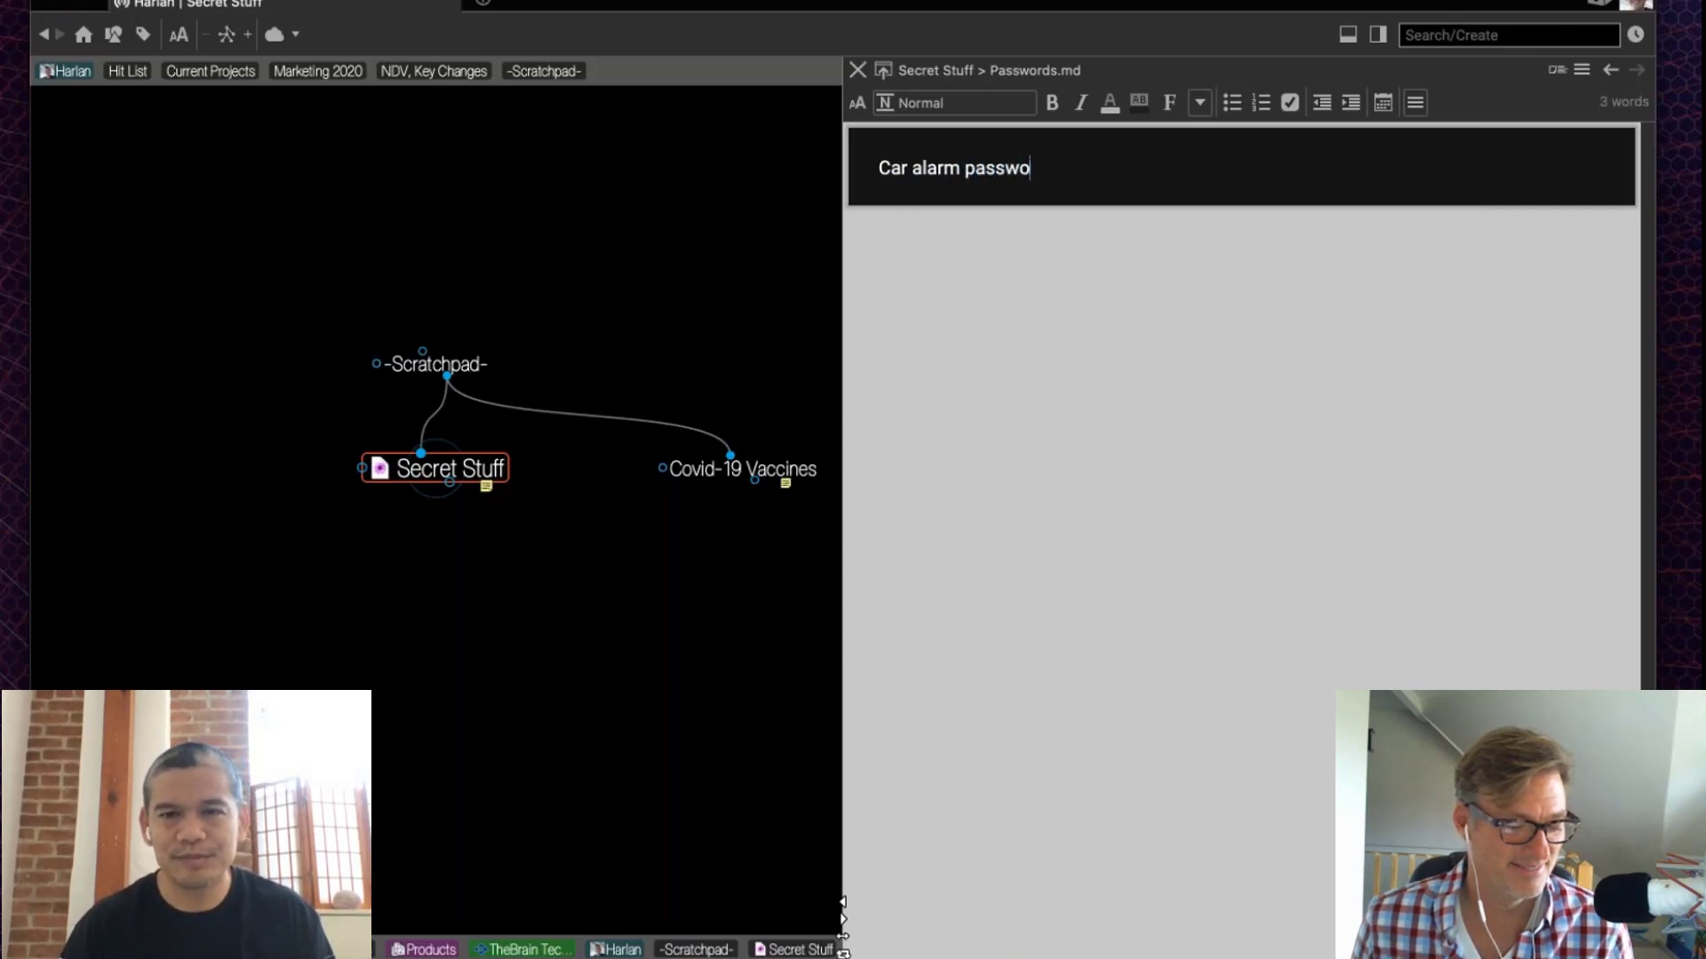
pyautogui.press('Return')
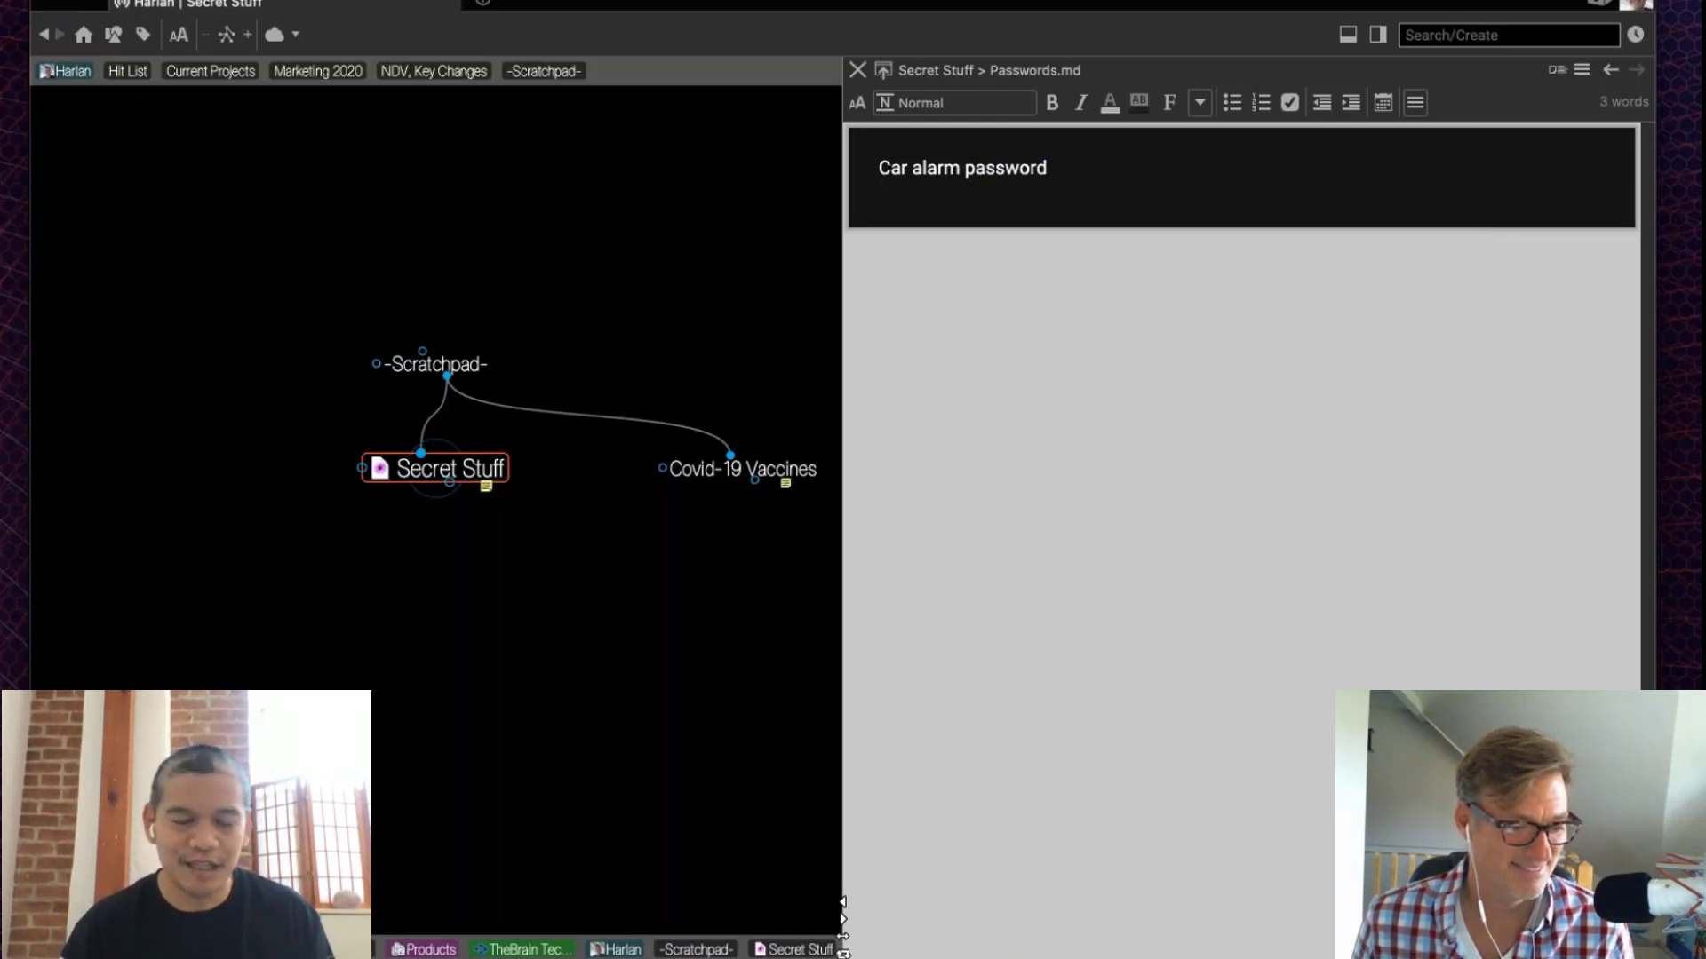
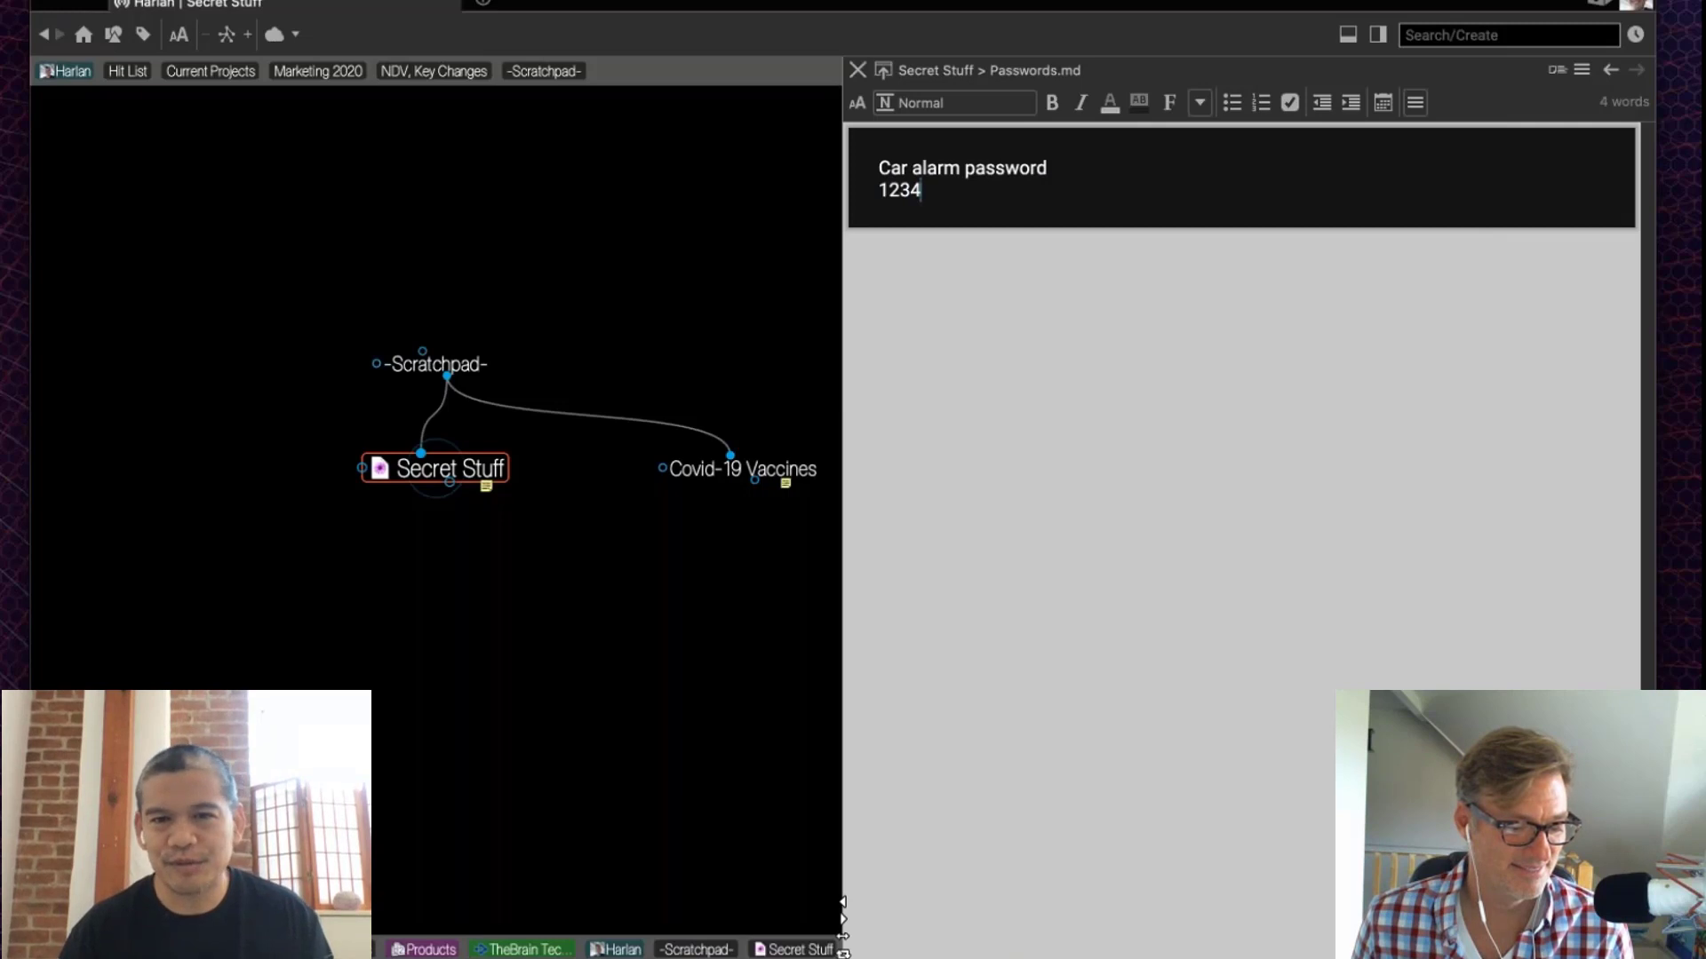
pyautogui.press('Return')
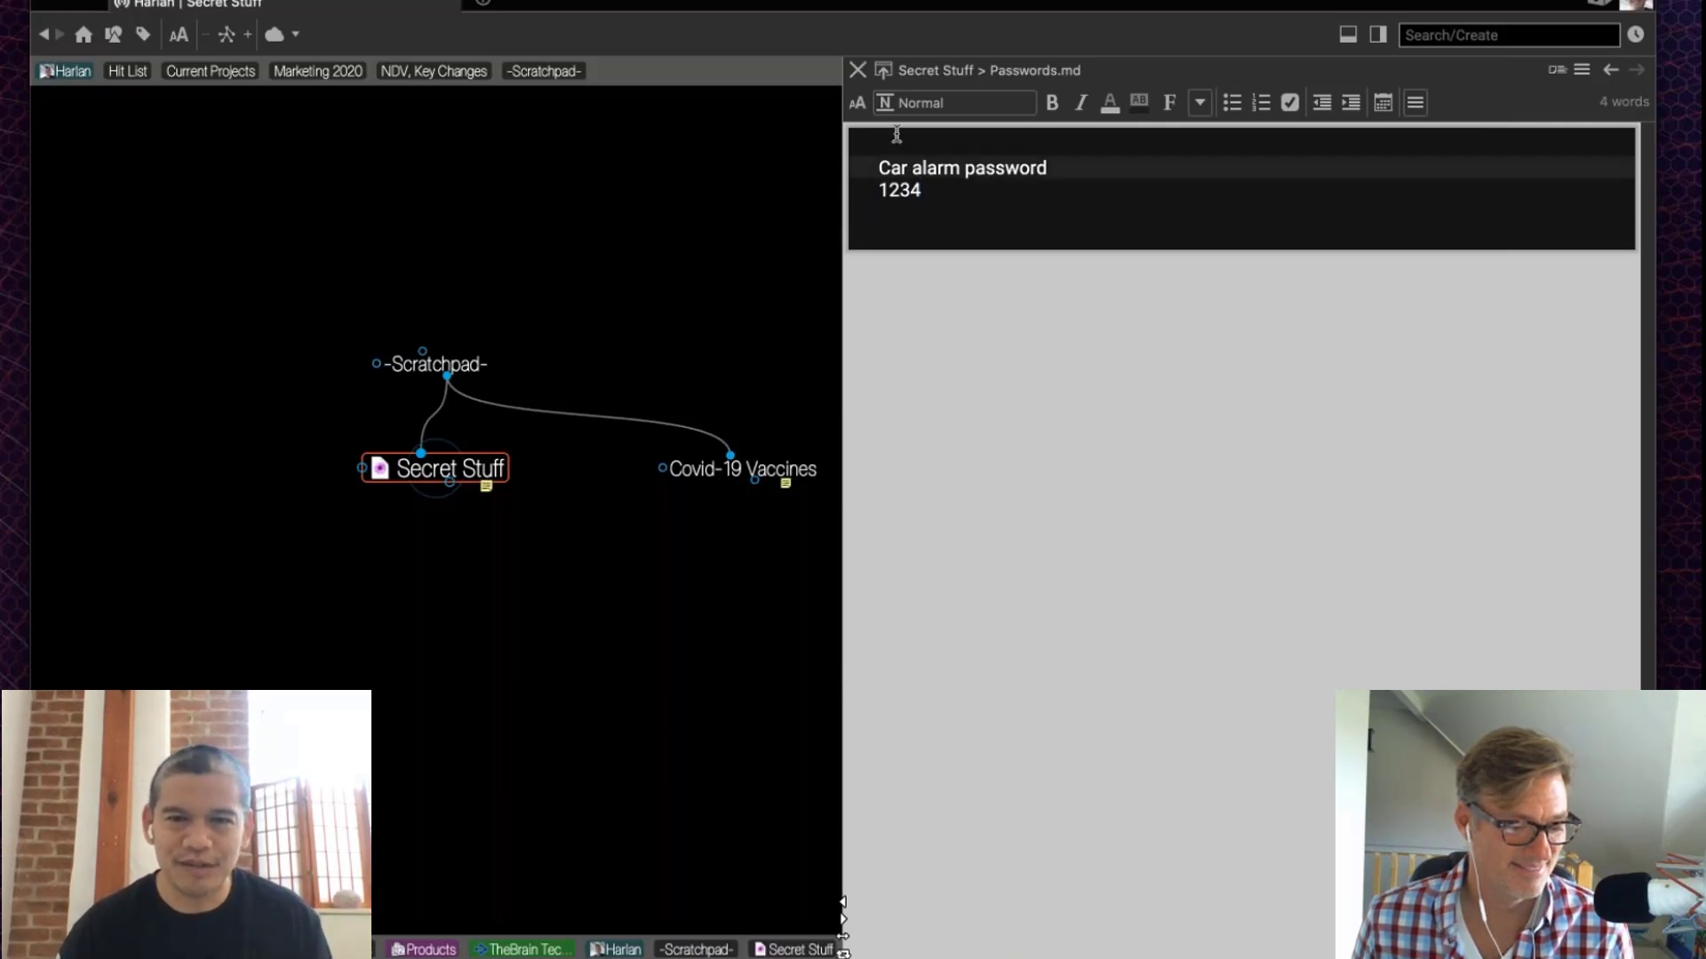
# Step: Close the Passwords.md editor to return to the Secret Stuff notes
pyautogui.click(859, 71)
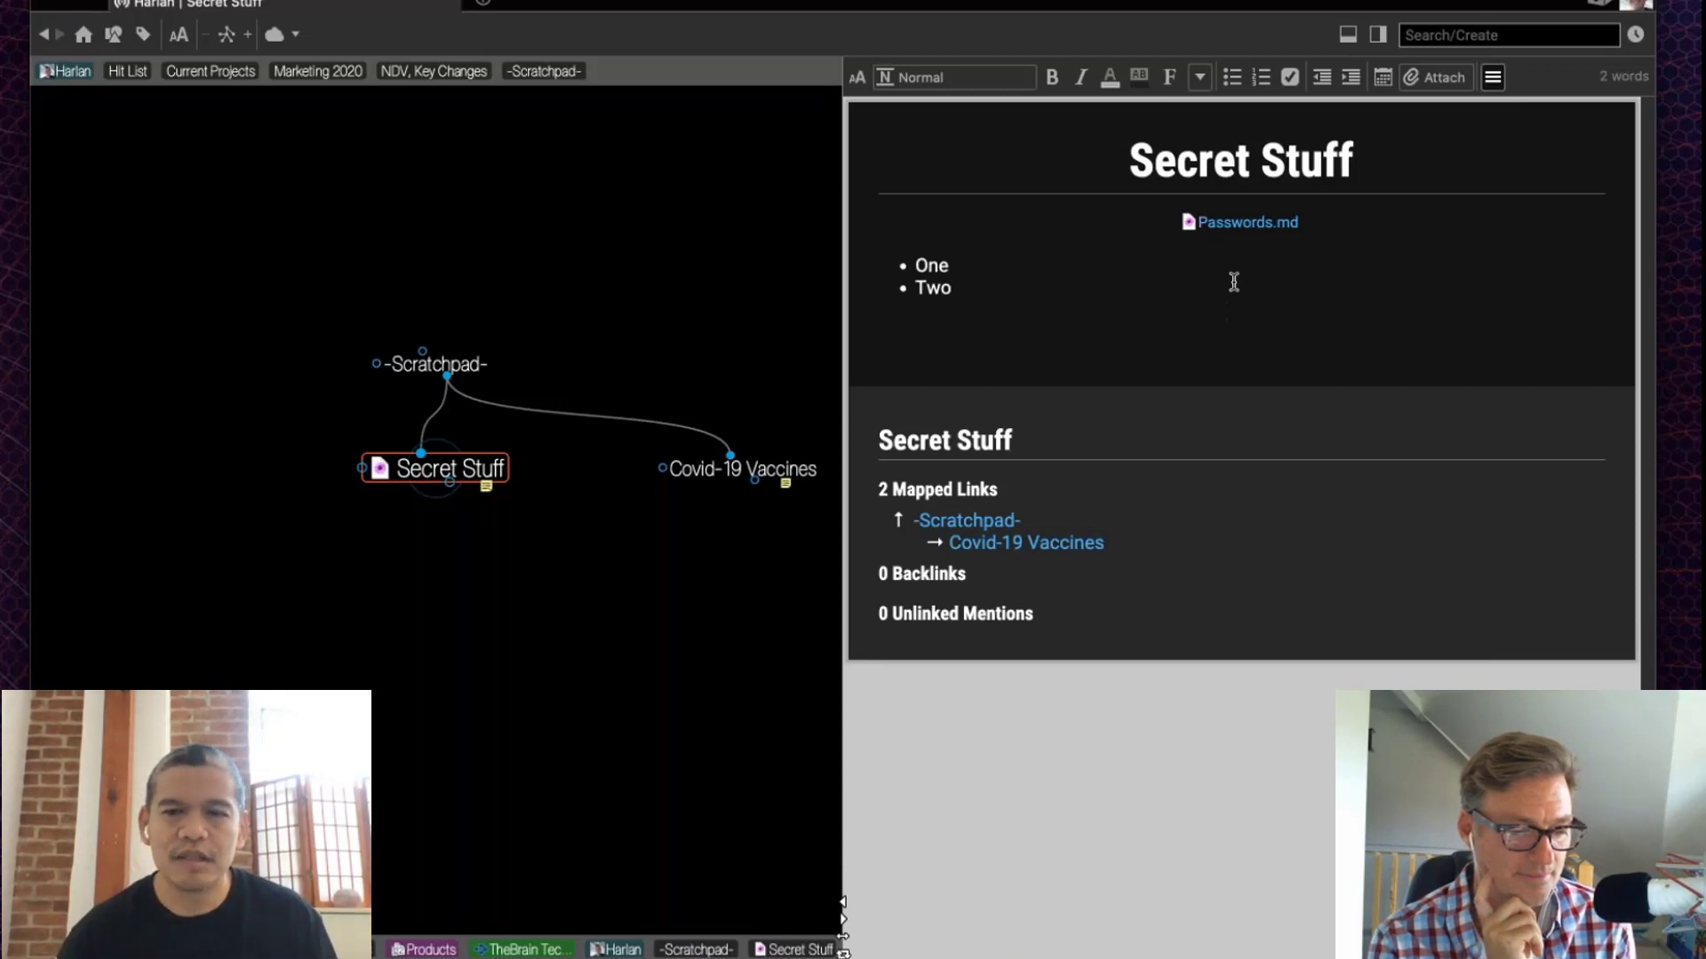
# Step: Encrypt Passwords.md with a password and the prompt 'Latest Password (New)'
pyautogui.rightClick(1232, 235)
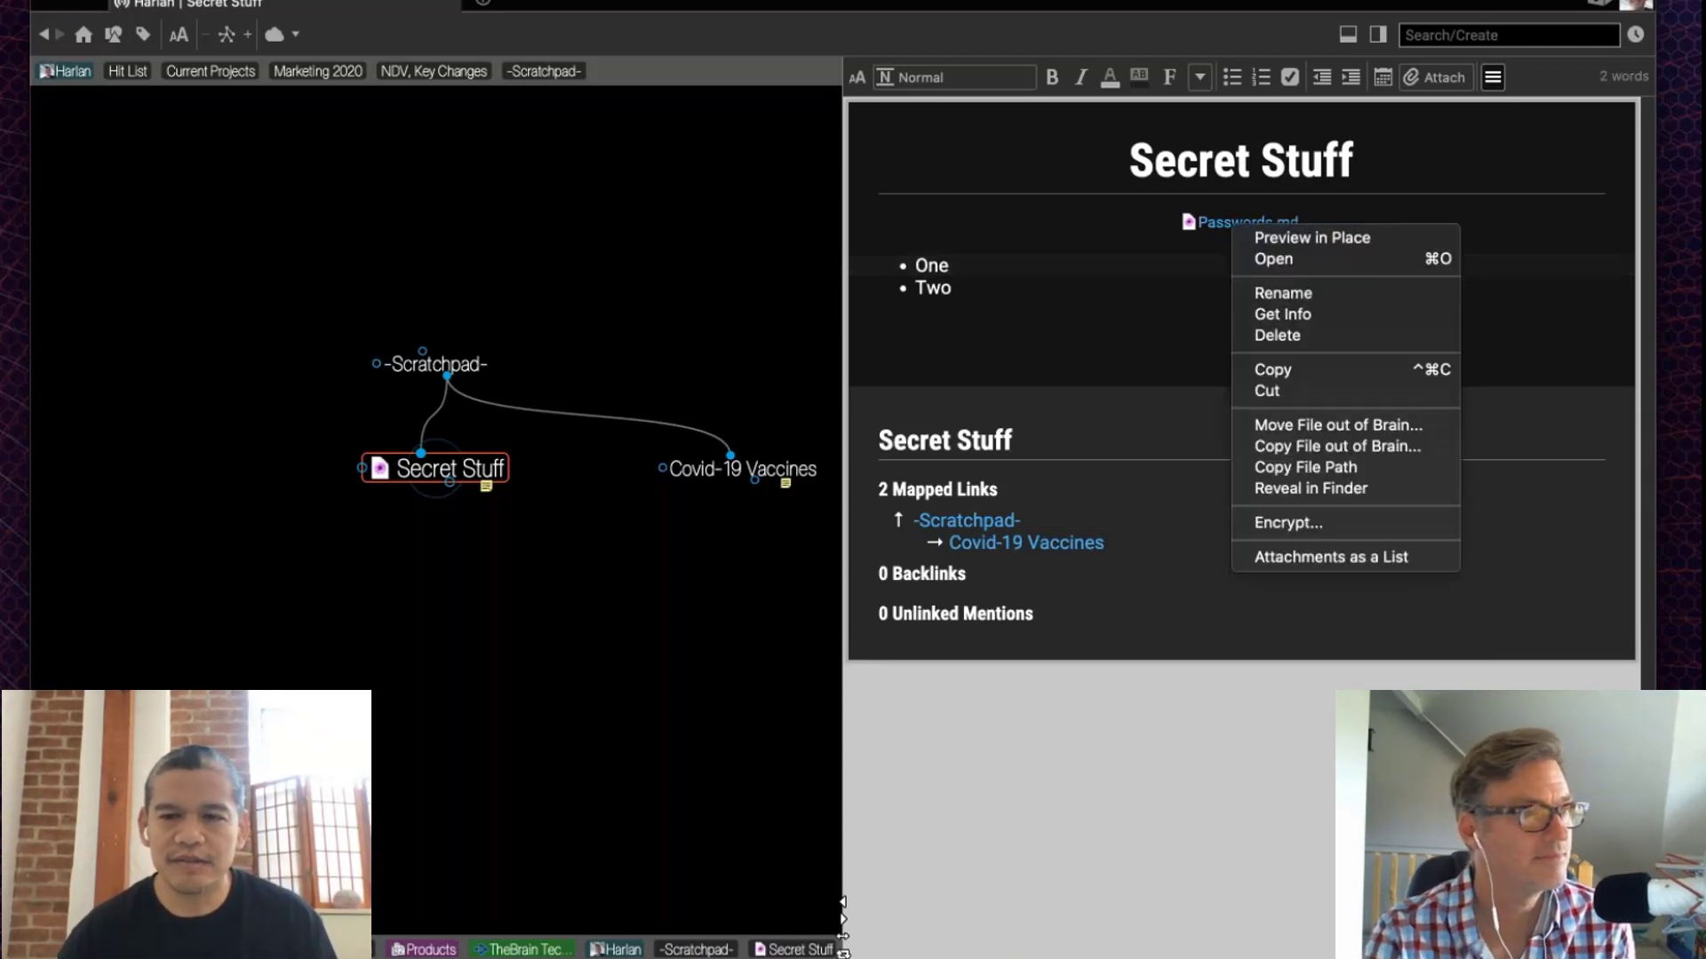
pyautogui.click(1346, 515)
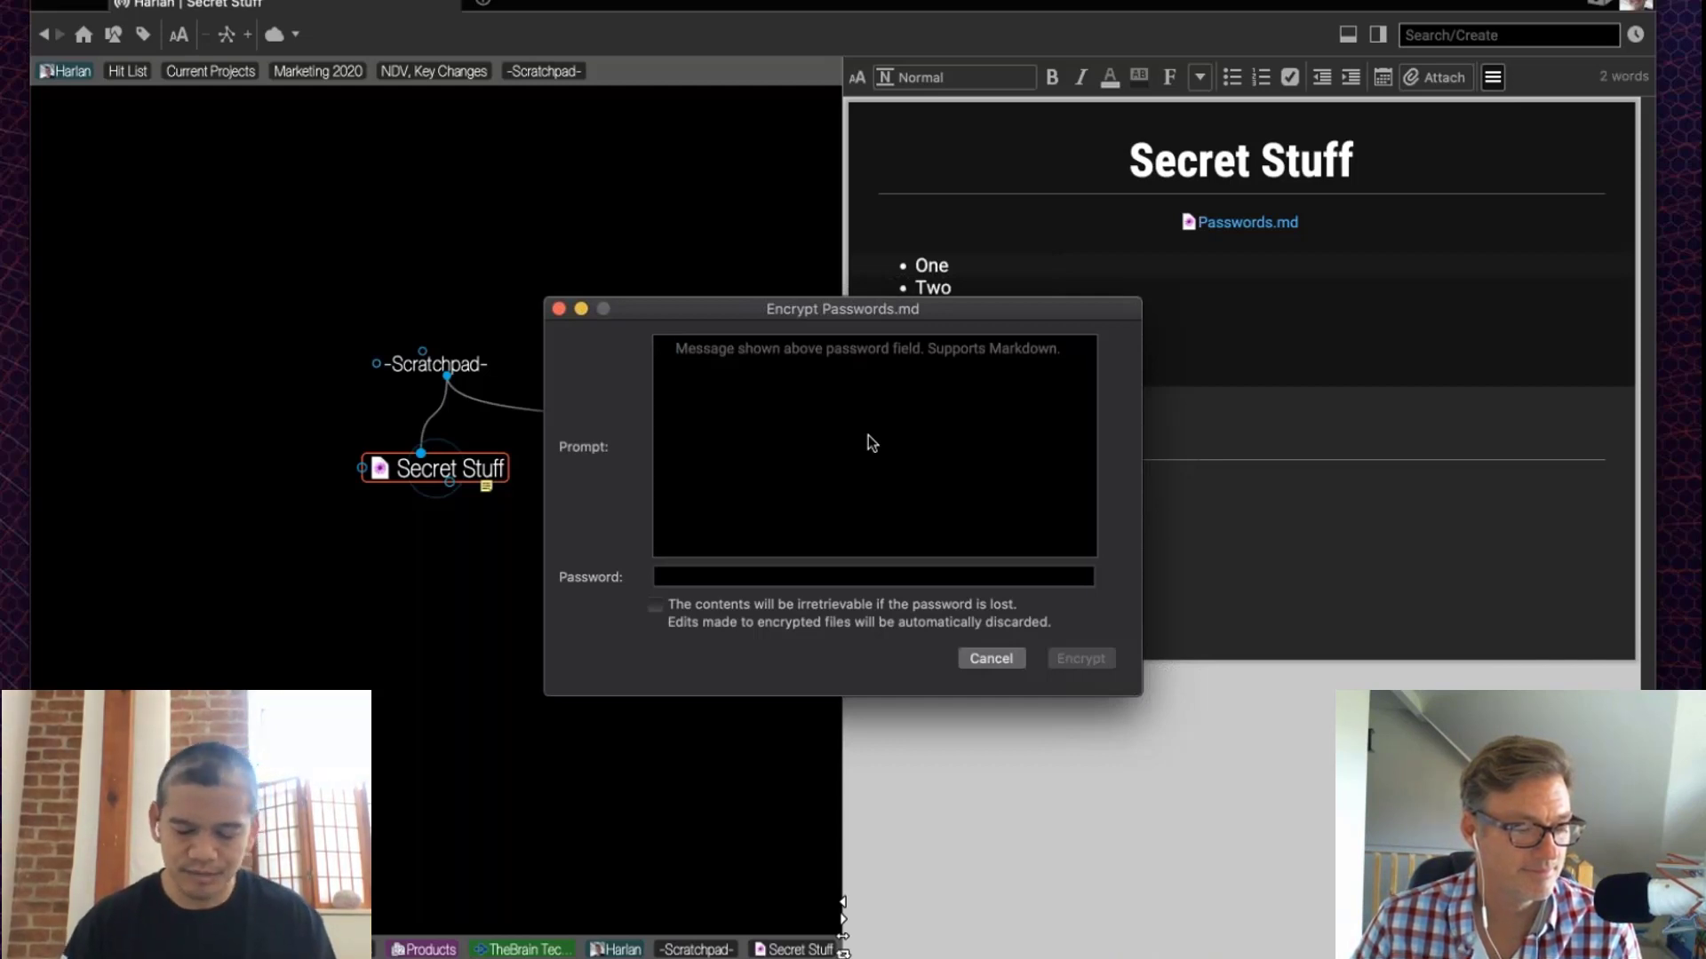
pyautogui.write('Latest')
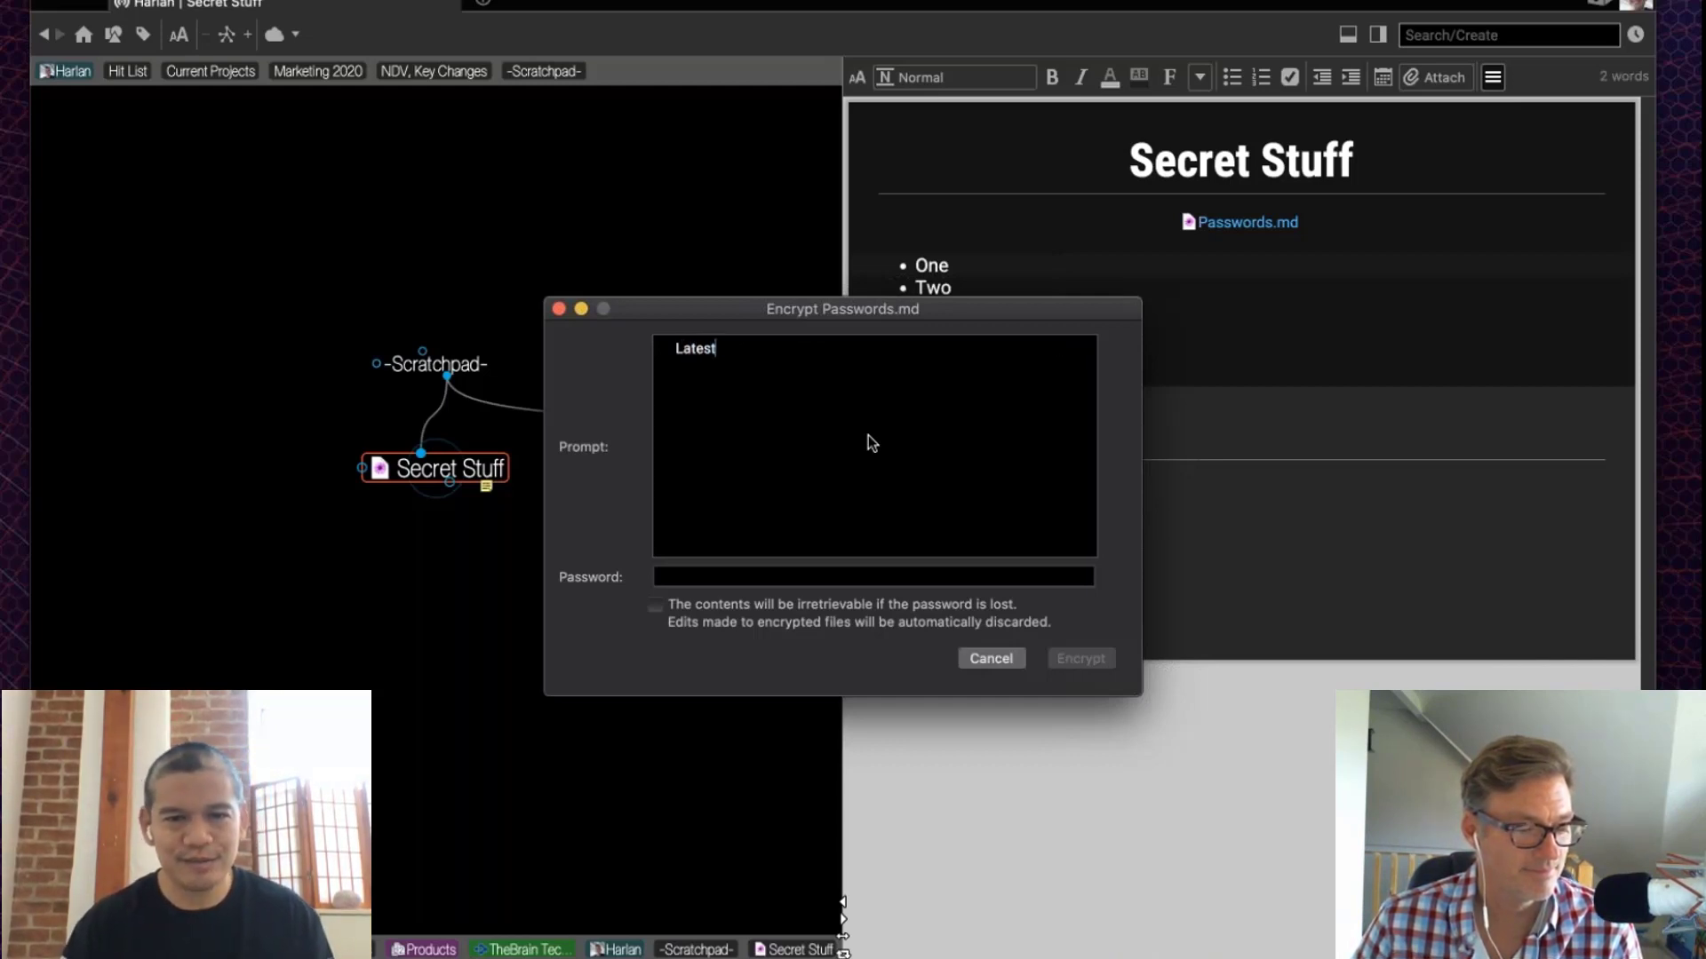
pyautogui.write(' Passwo')
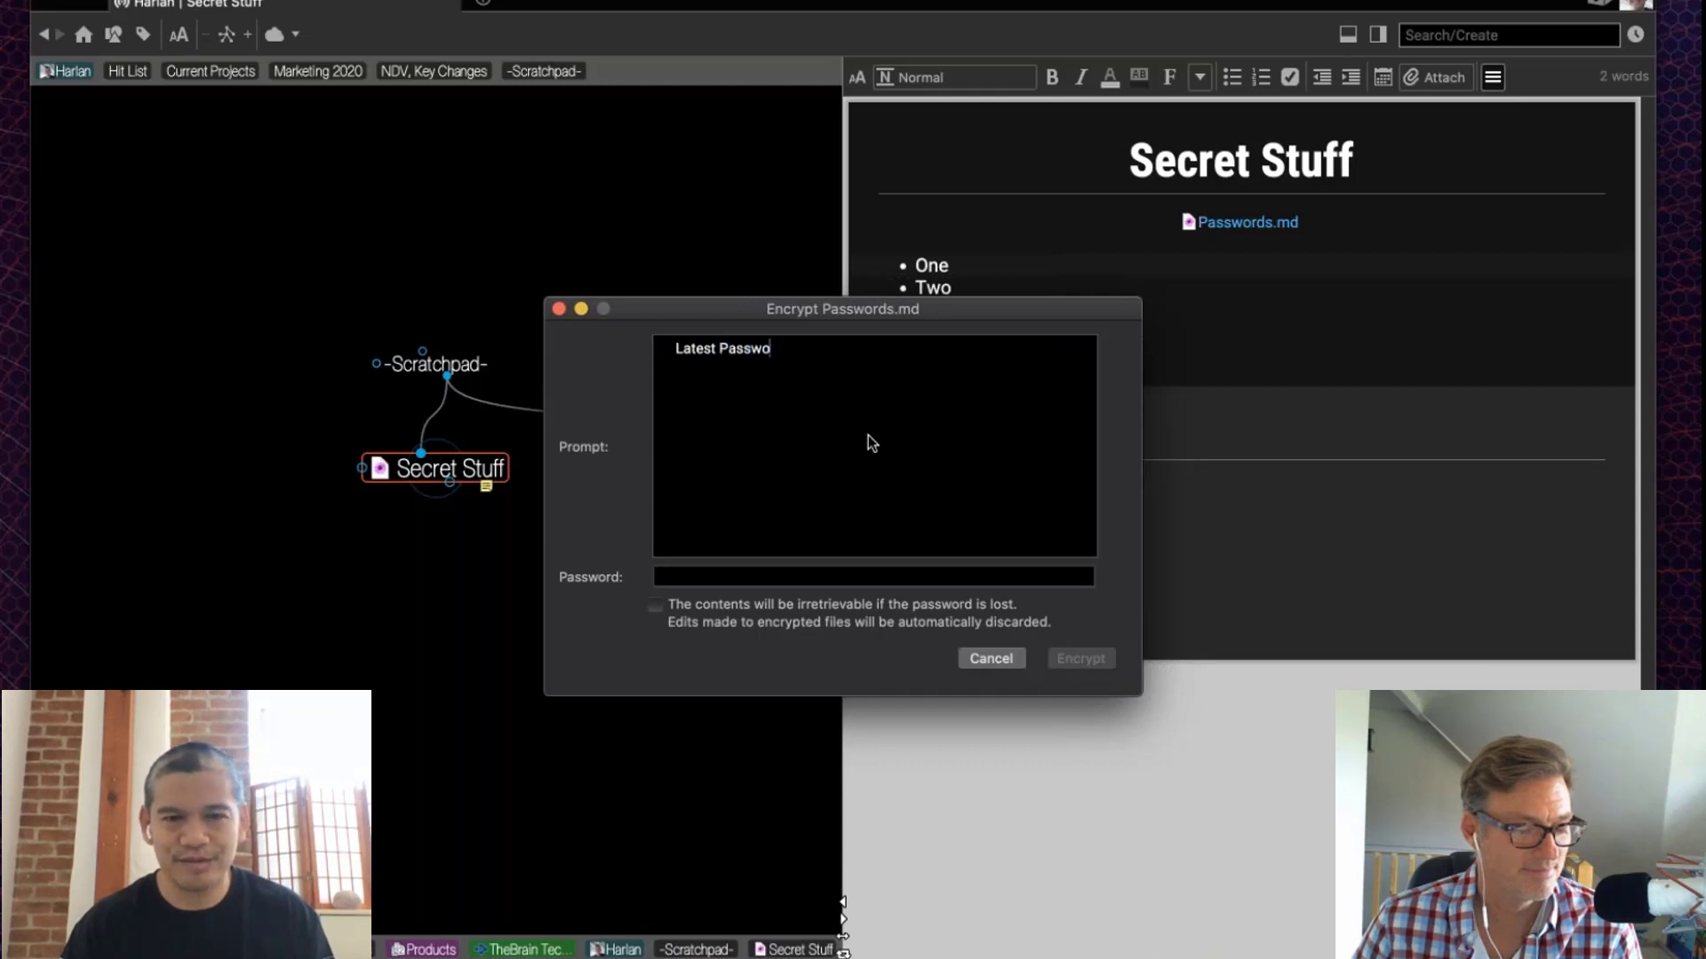
pyautogui.write('rd (')
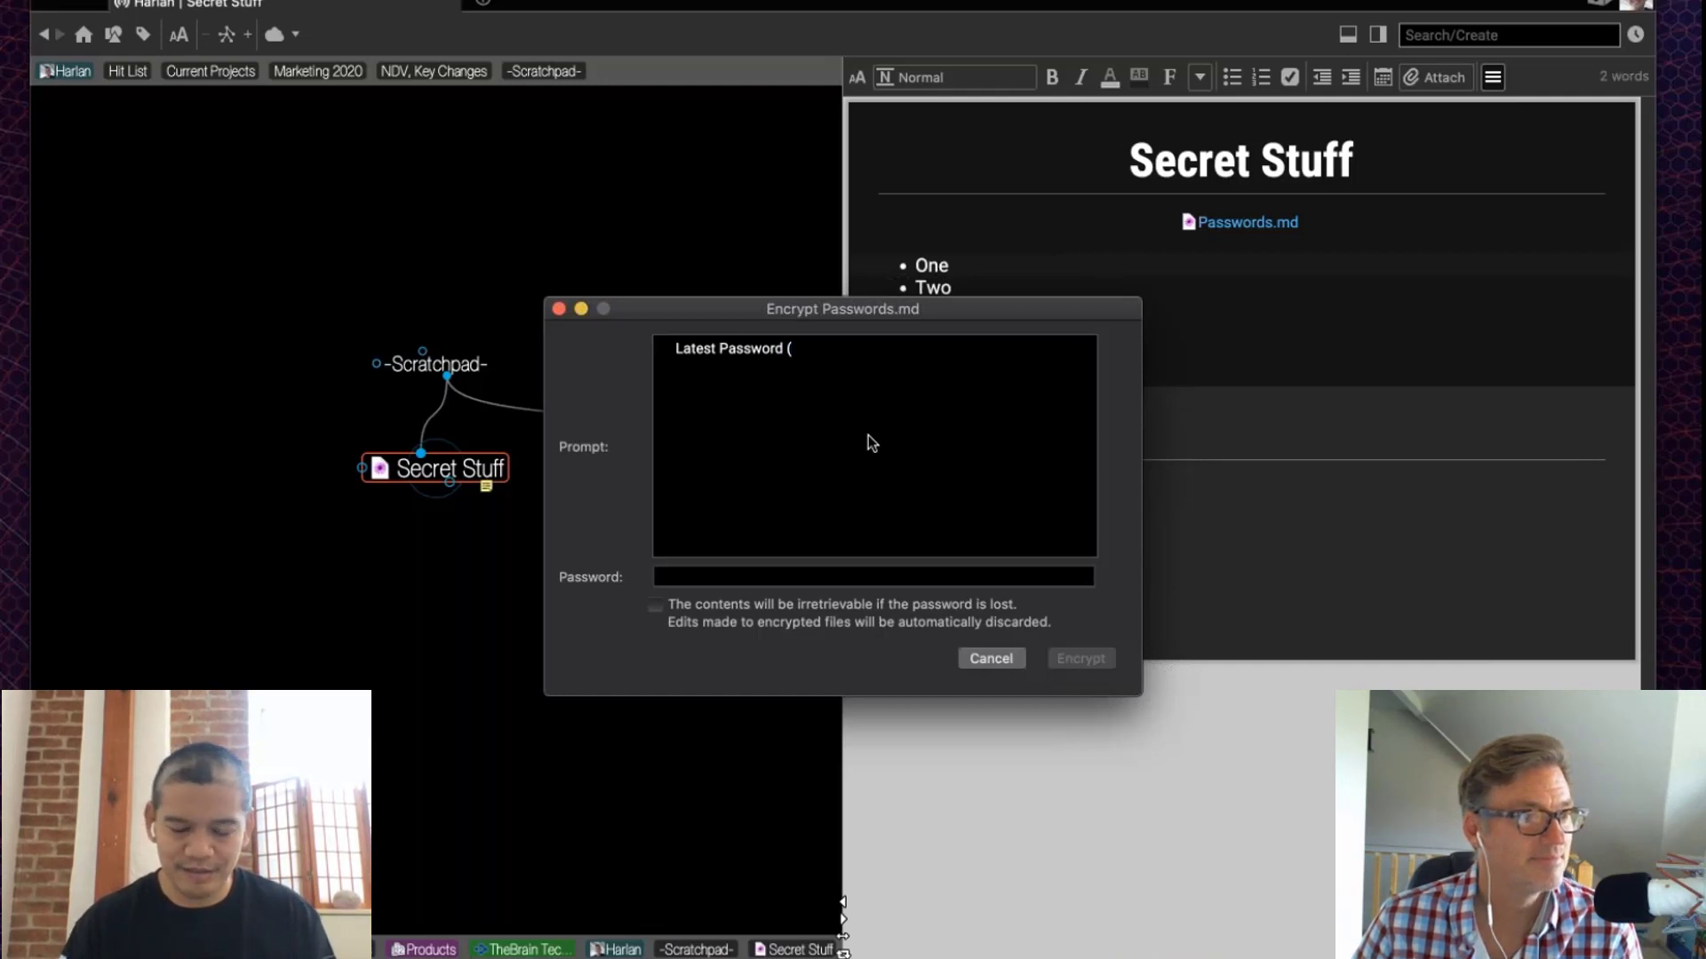
pyautogui.write('New)')
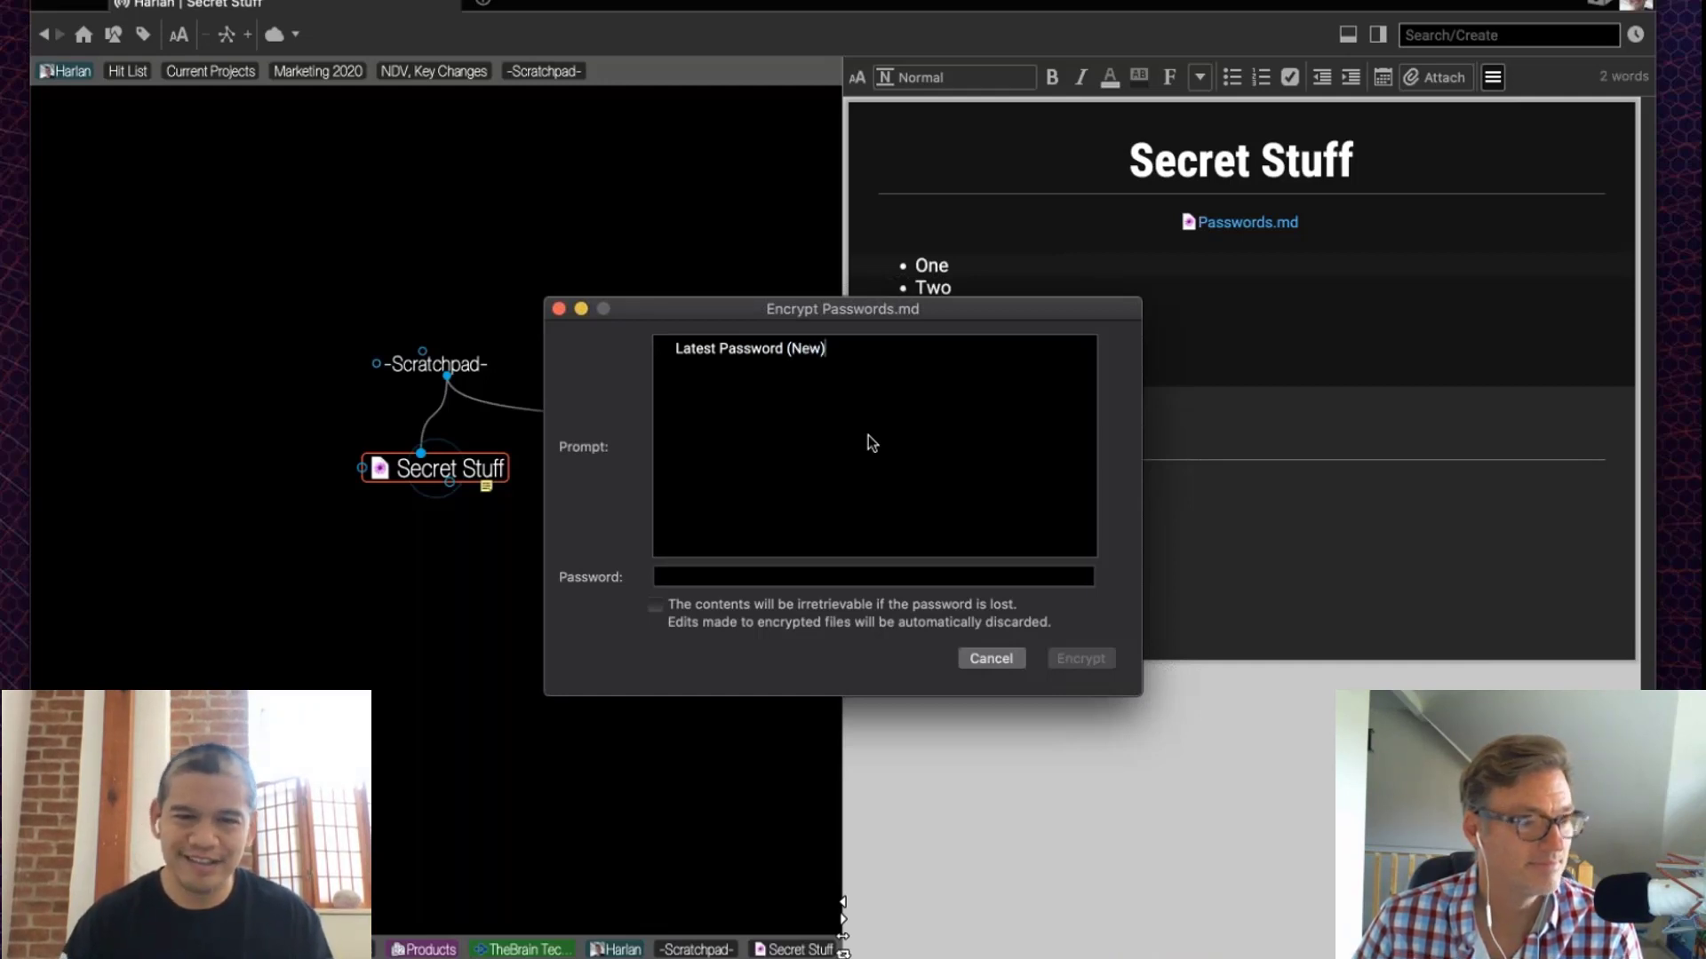
pyautogui.click(727, 575)
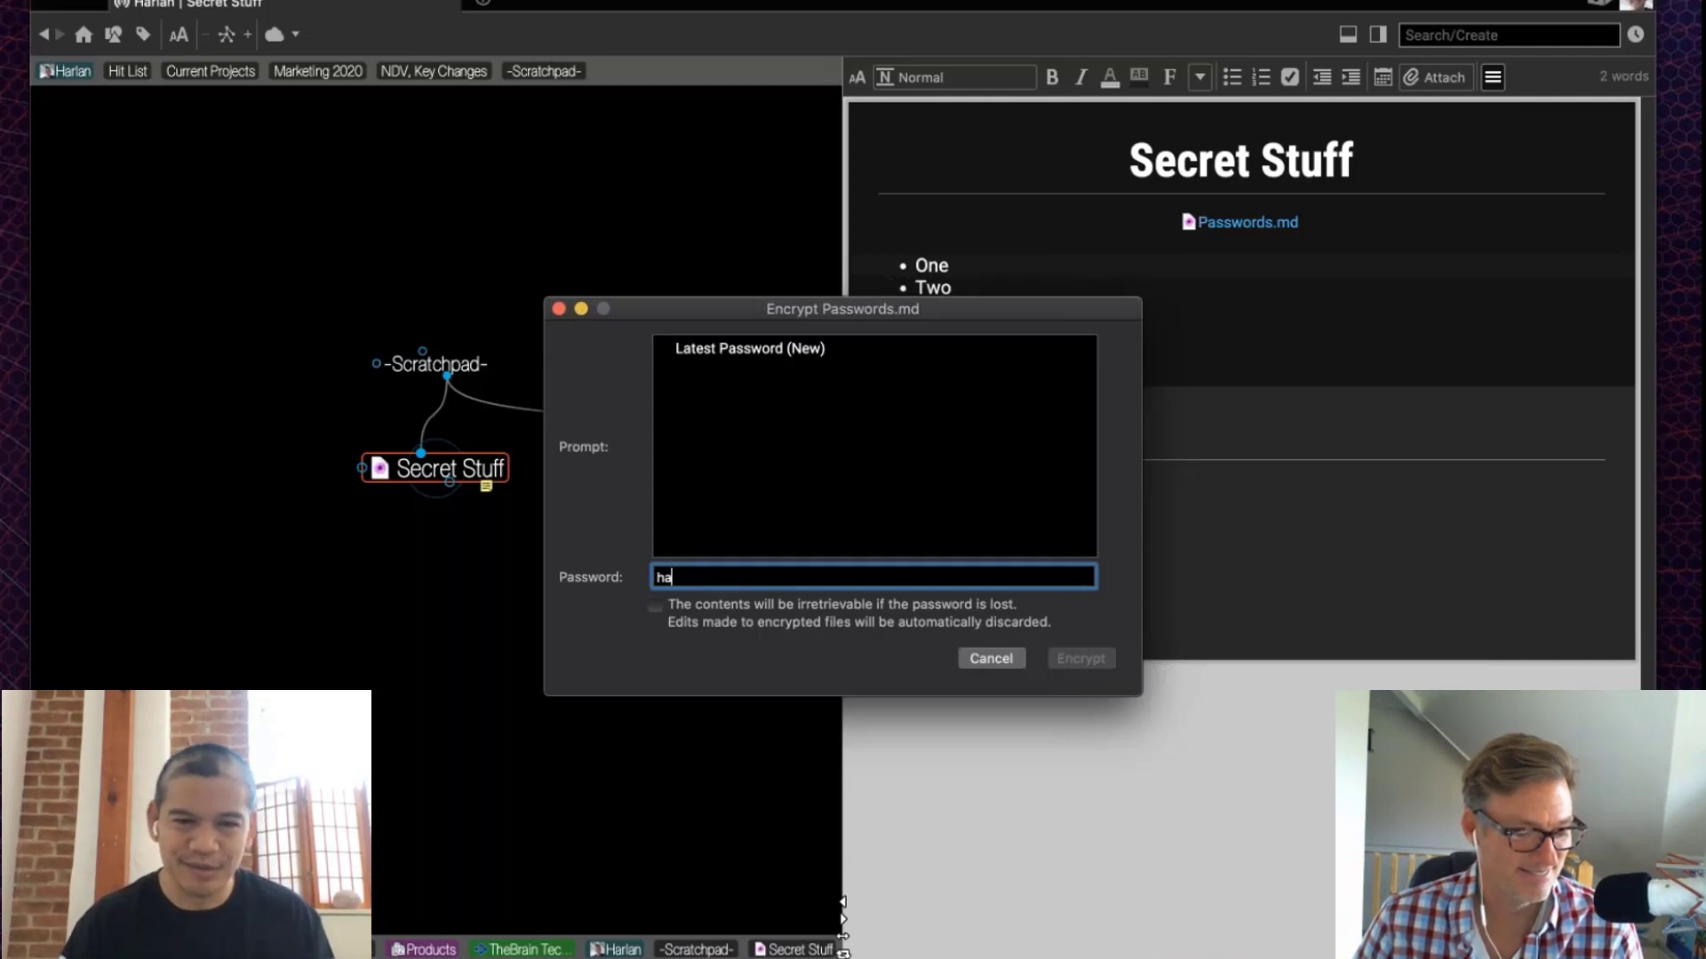
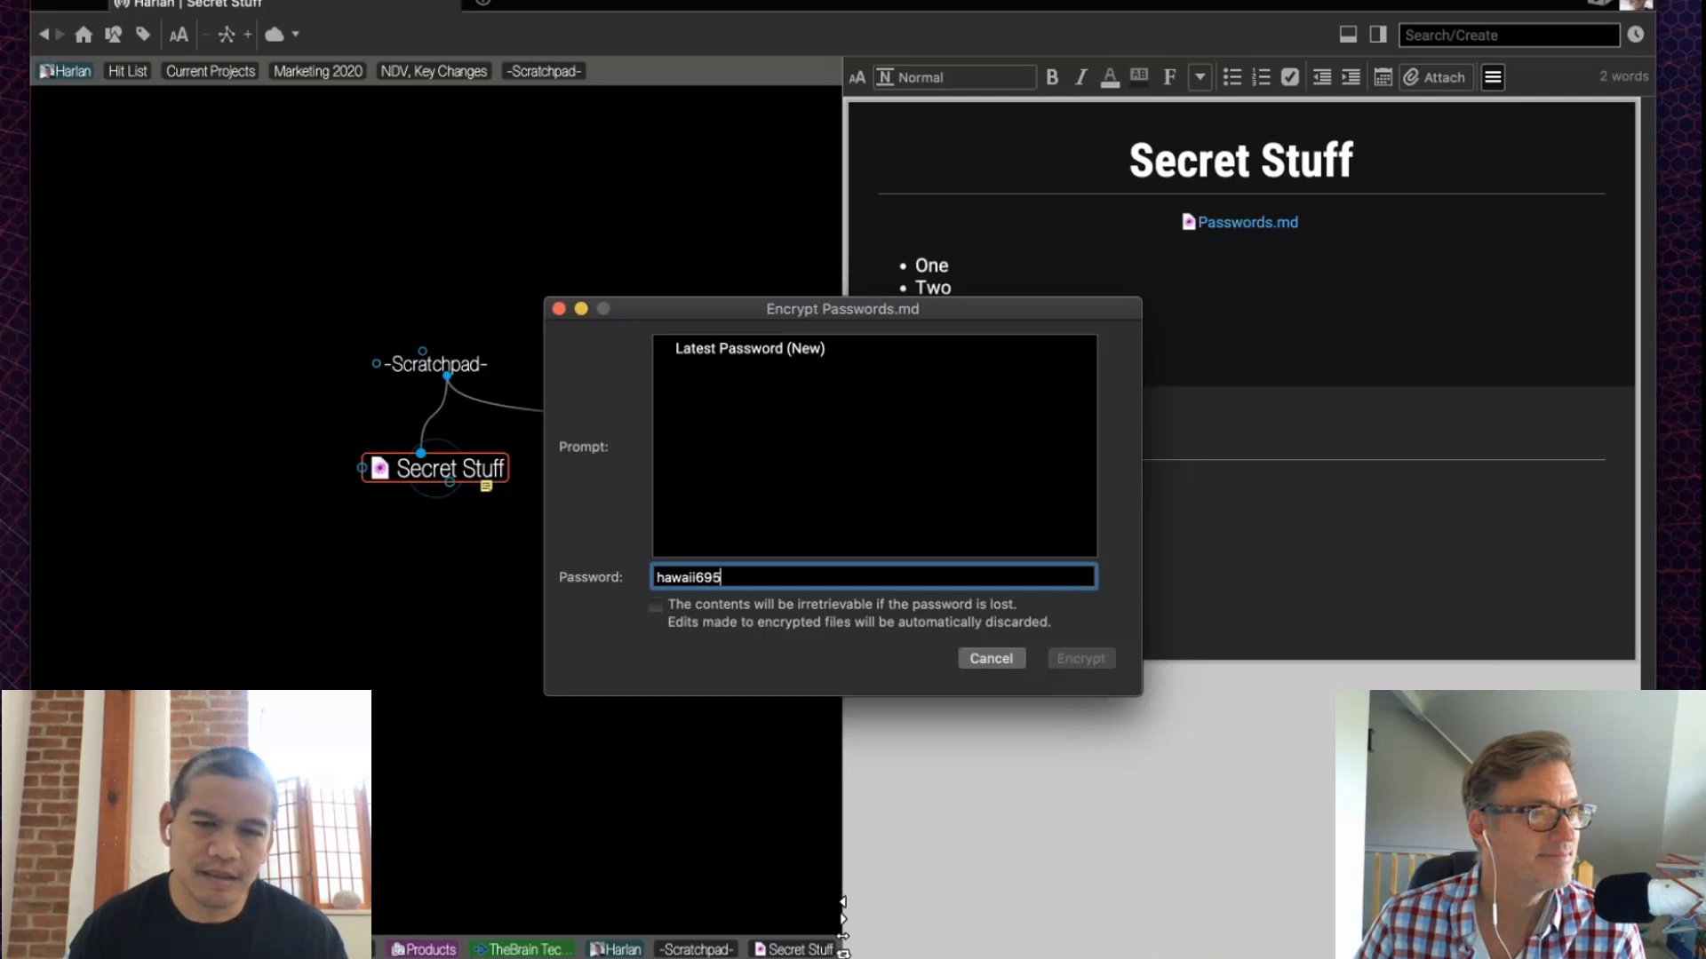
pyautogui.click(653, 605)
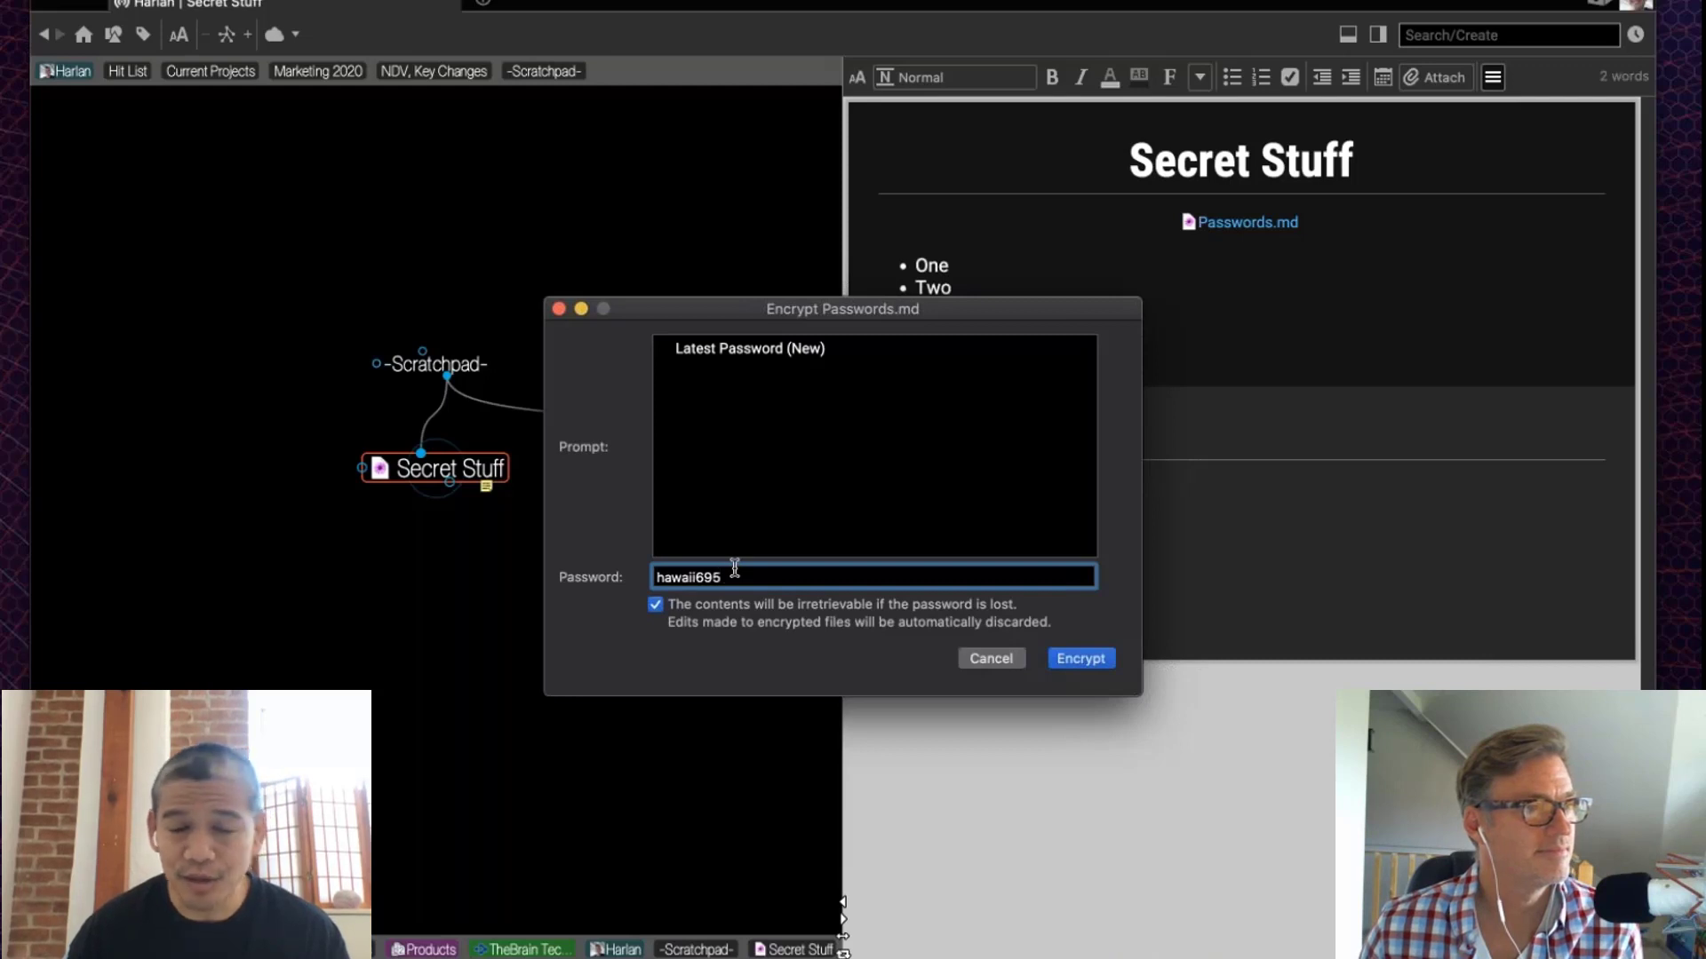
pyautogui.click(1083, 655)
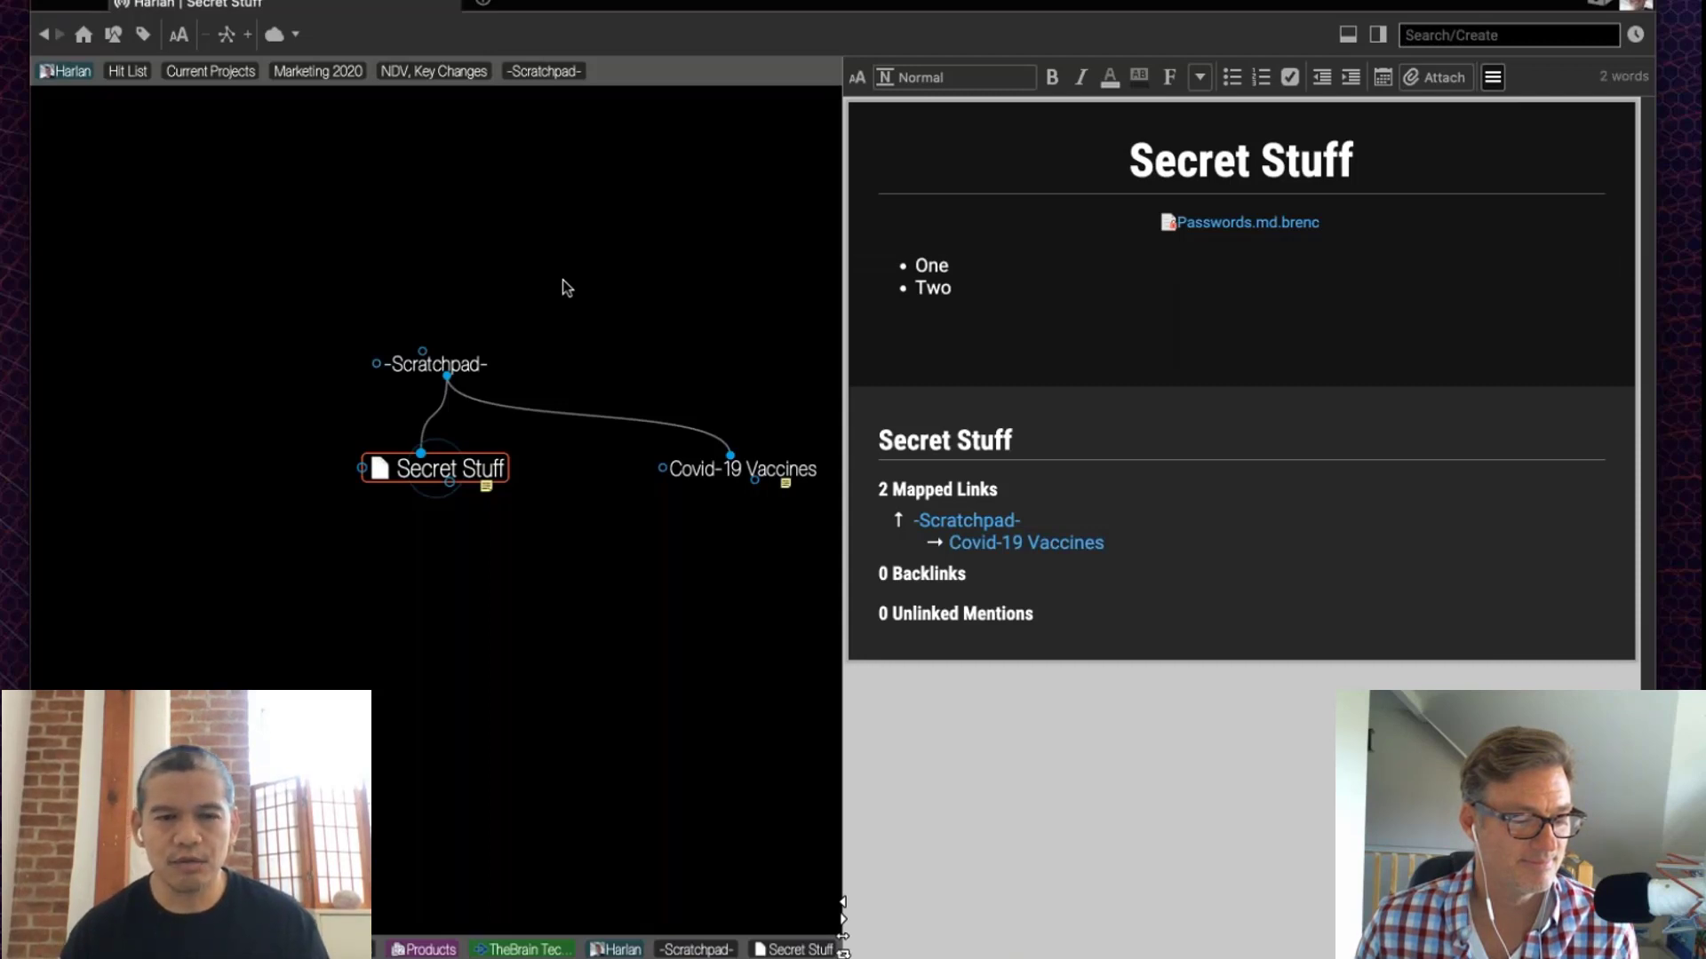
pyautogui.rightClick(493, 471)
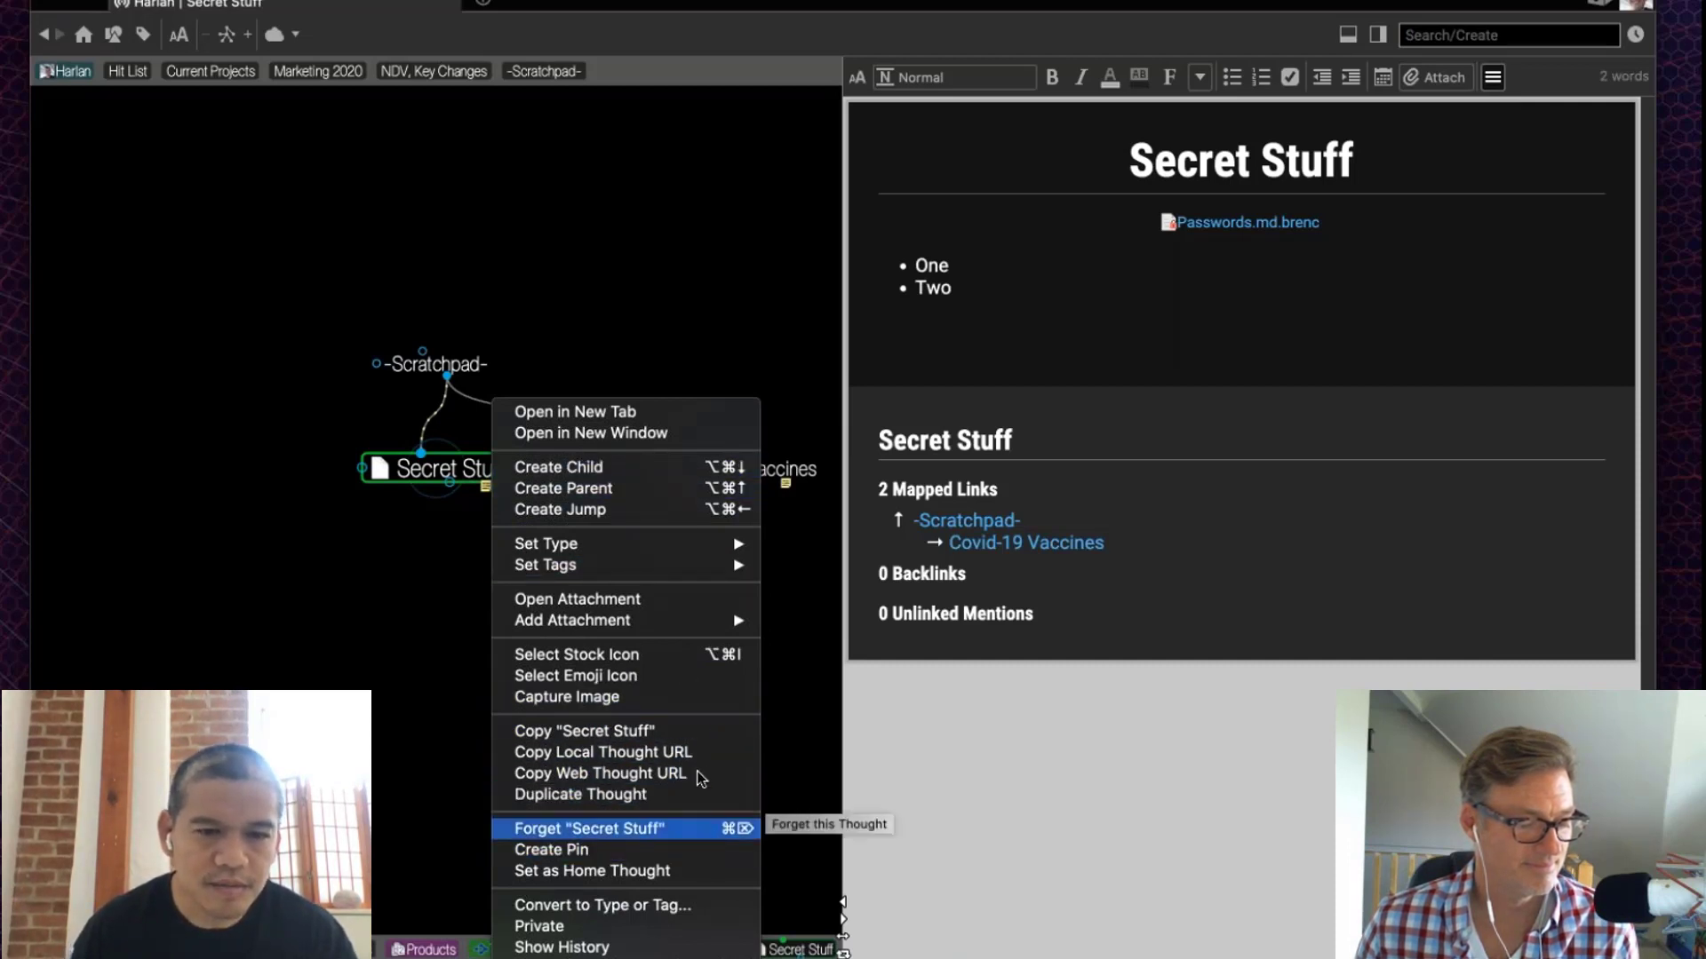
pyautogui.moveTo(684, 620)
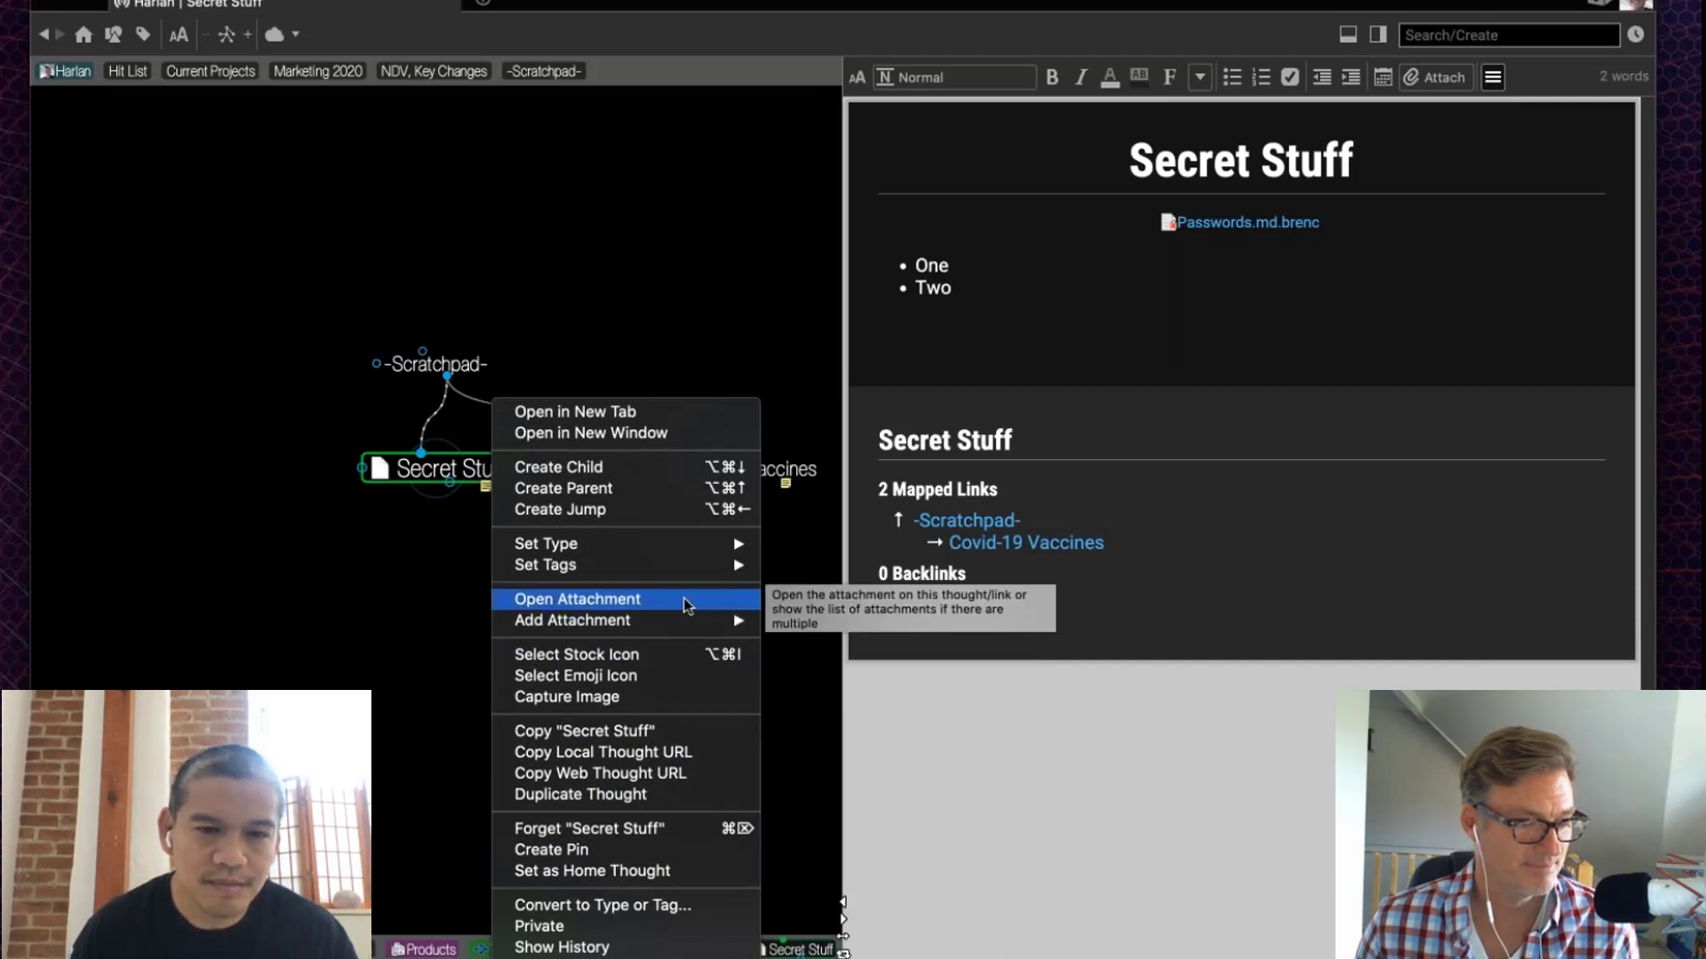
pyautogui.click(366, 609)
# Step: Reveal the thought's folder in Finder and inspect Notes.md and Passwords.md.brenc
pyautogui.press('super+shift+o')
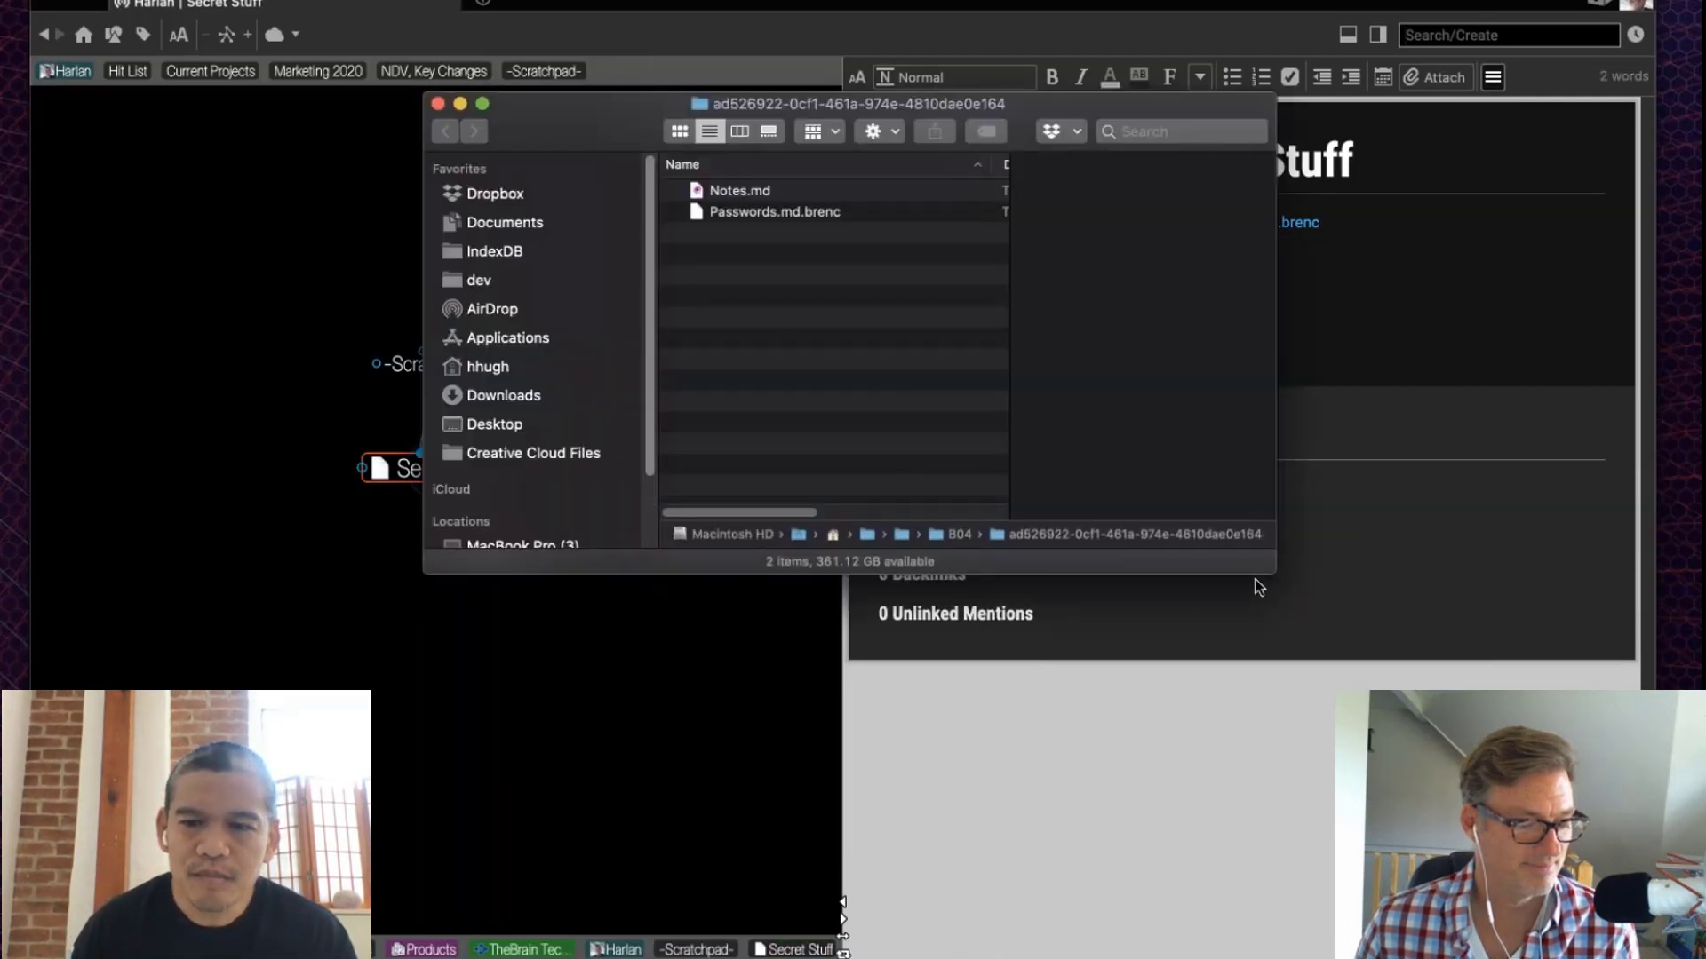
pyautogui.moveTo(1270, 572); pyautogui.dragTo(1431, 691)
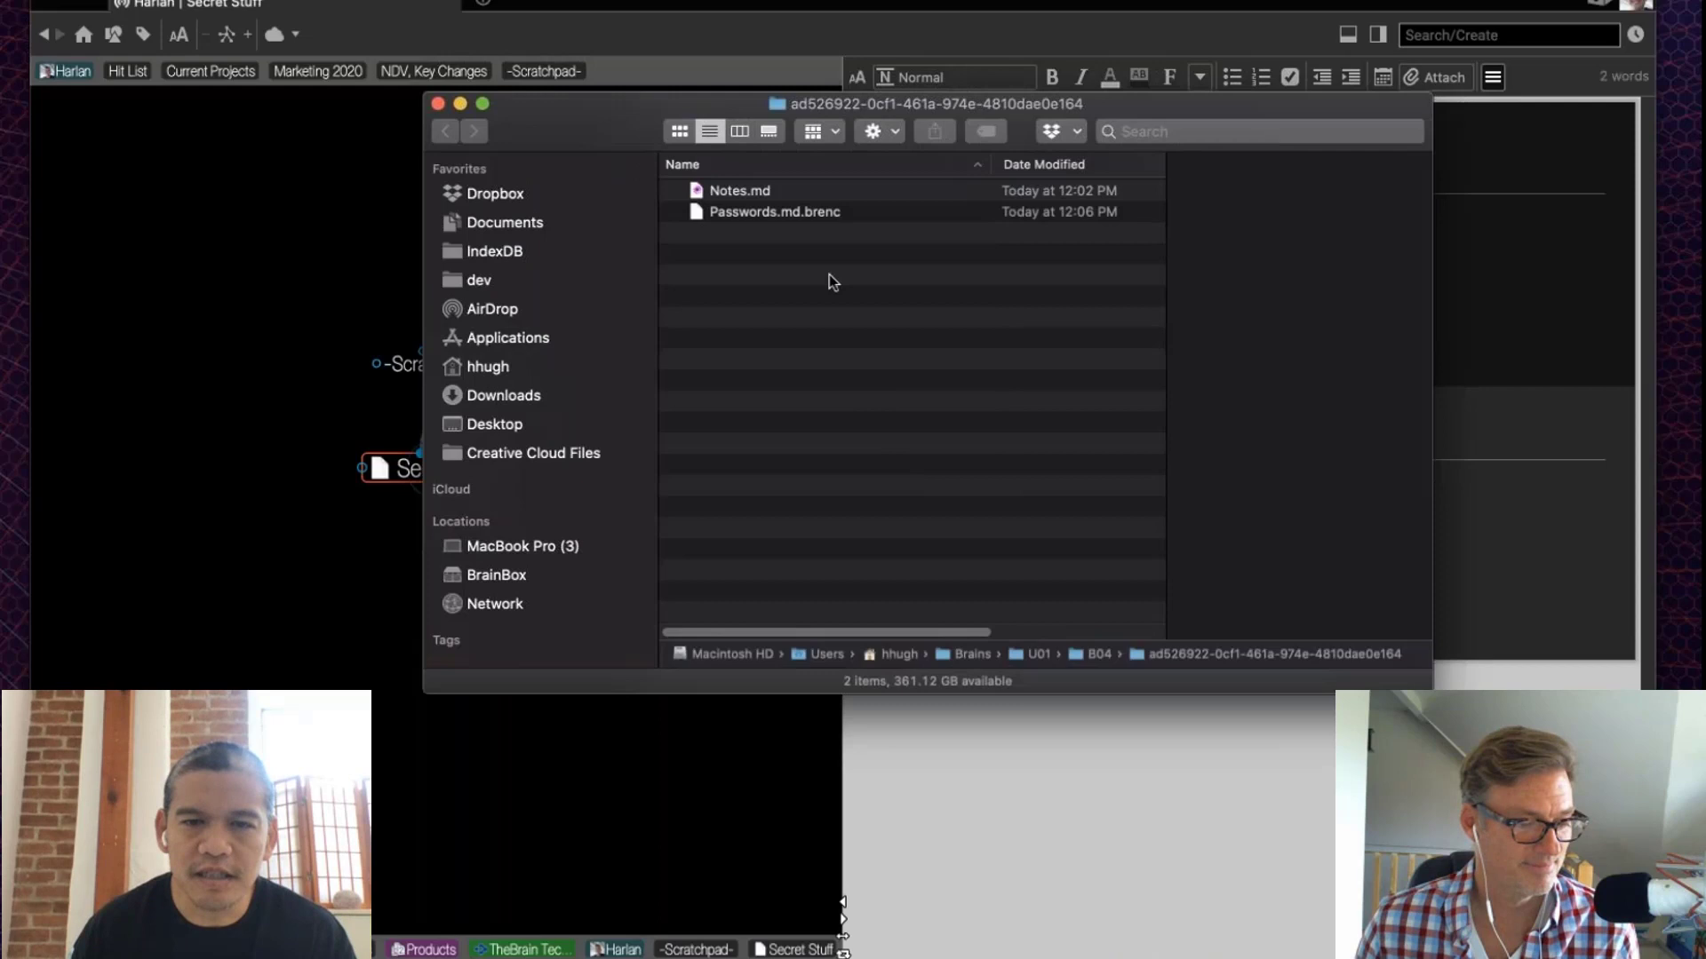
pyautogui.click(753, 189)
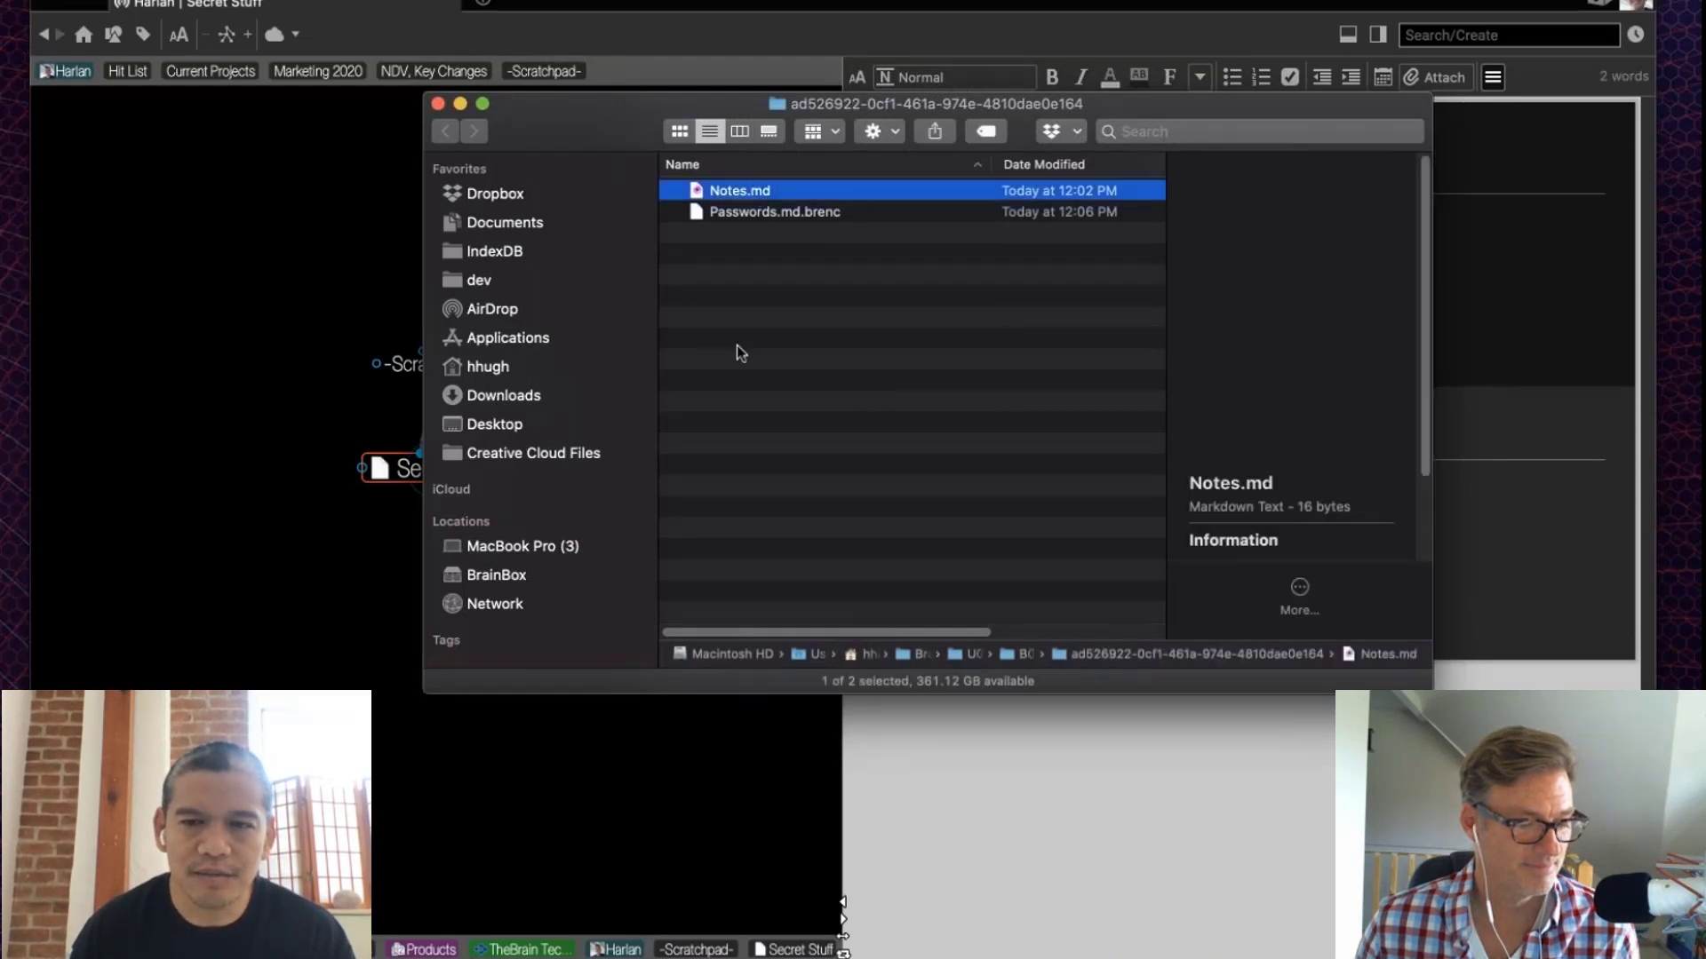
pyautogui.click(802, 213)
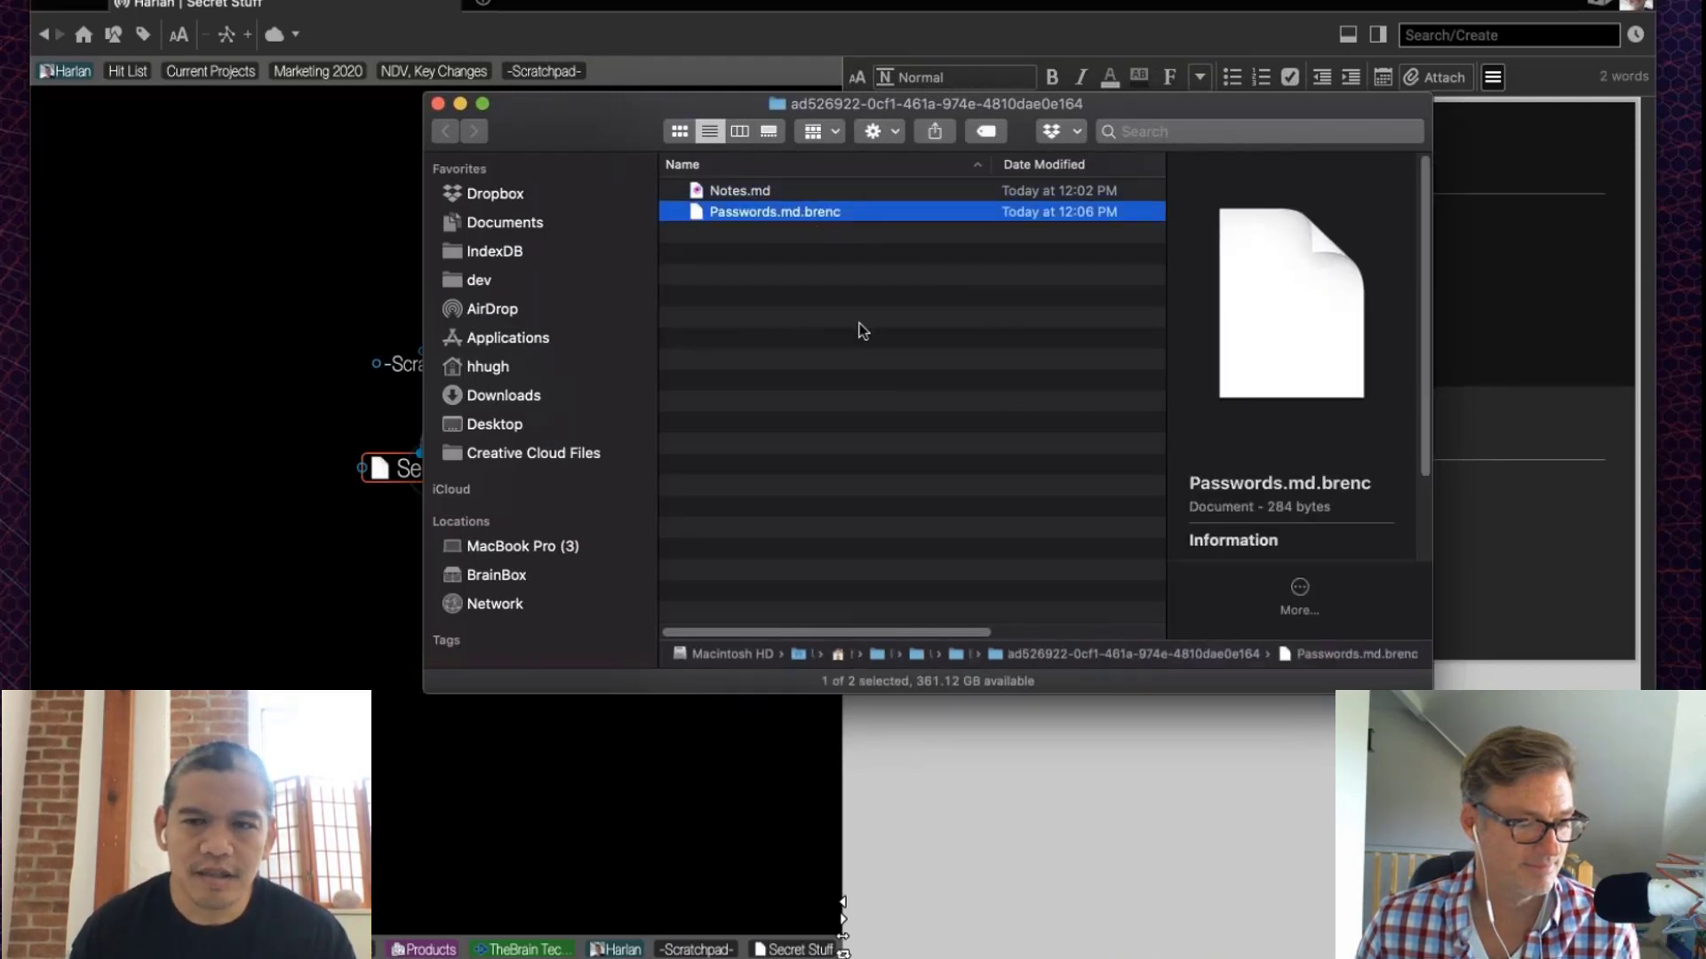
# Step: Choose TextEdit as the application to open Passwords.md.brenc
pyautogui.rightClick(784, 216)
pyautogui.moveTo(924, 240)
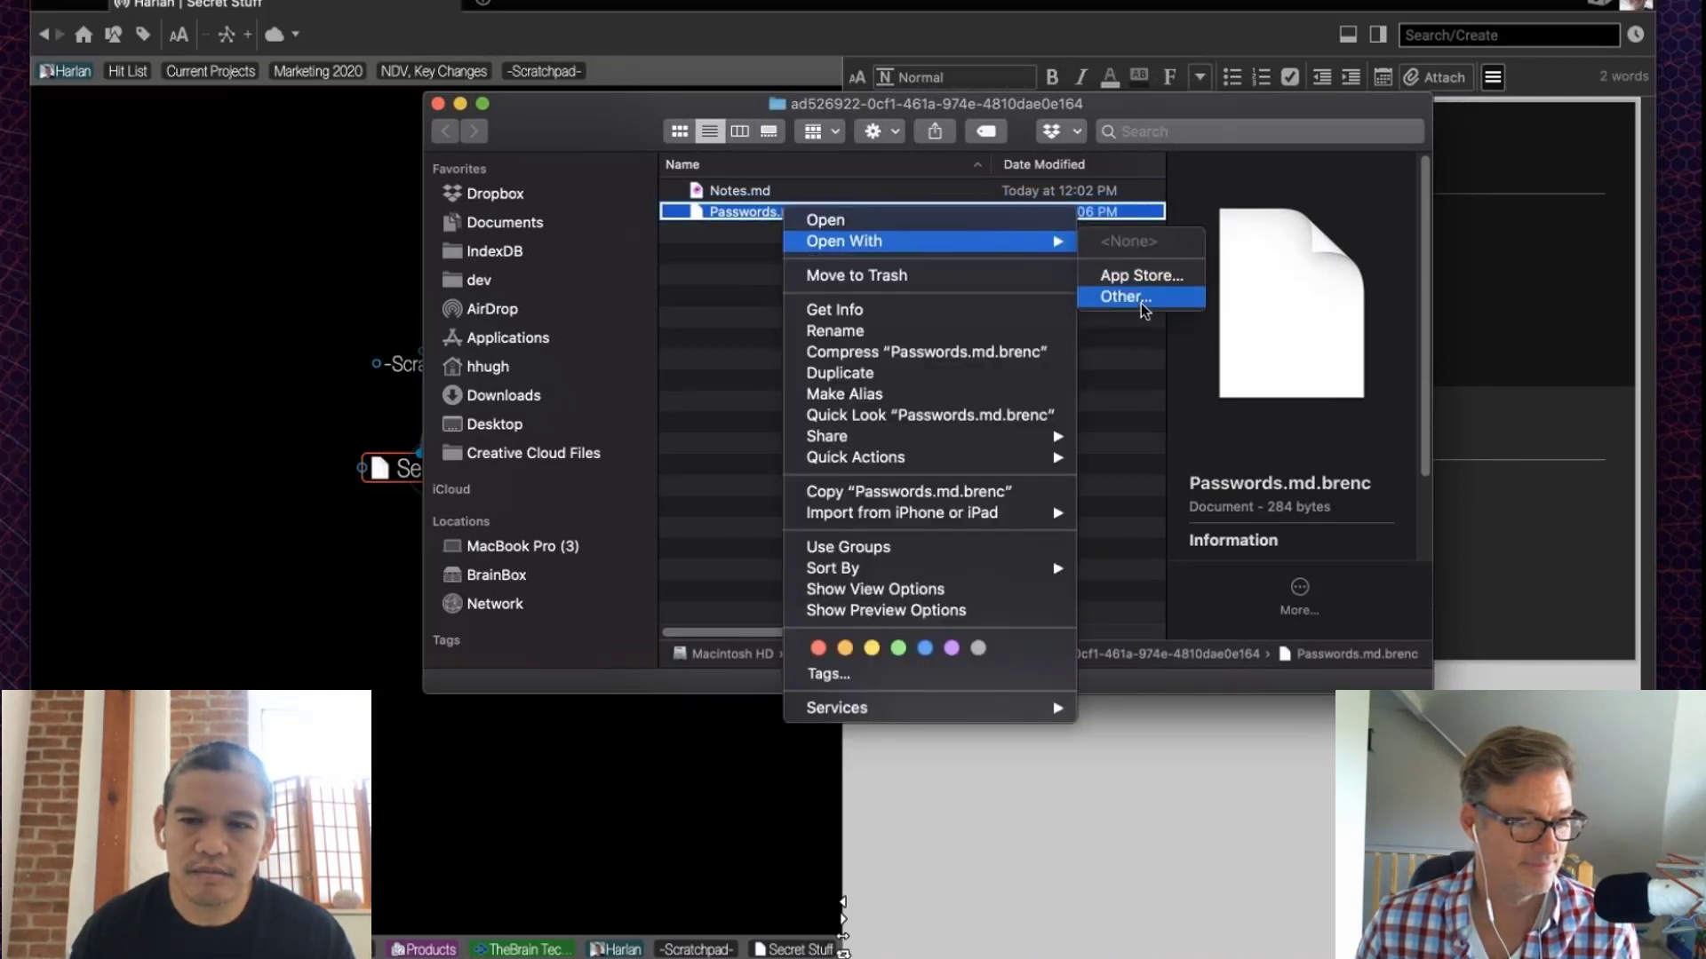
pyautogui.click(1132, 306)
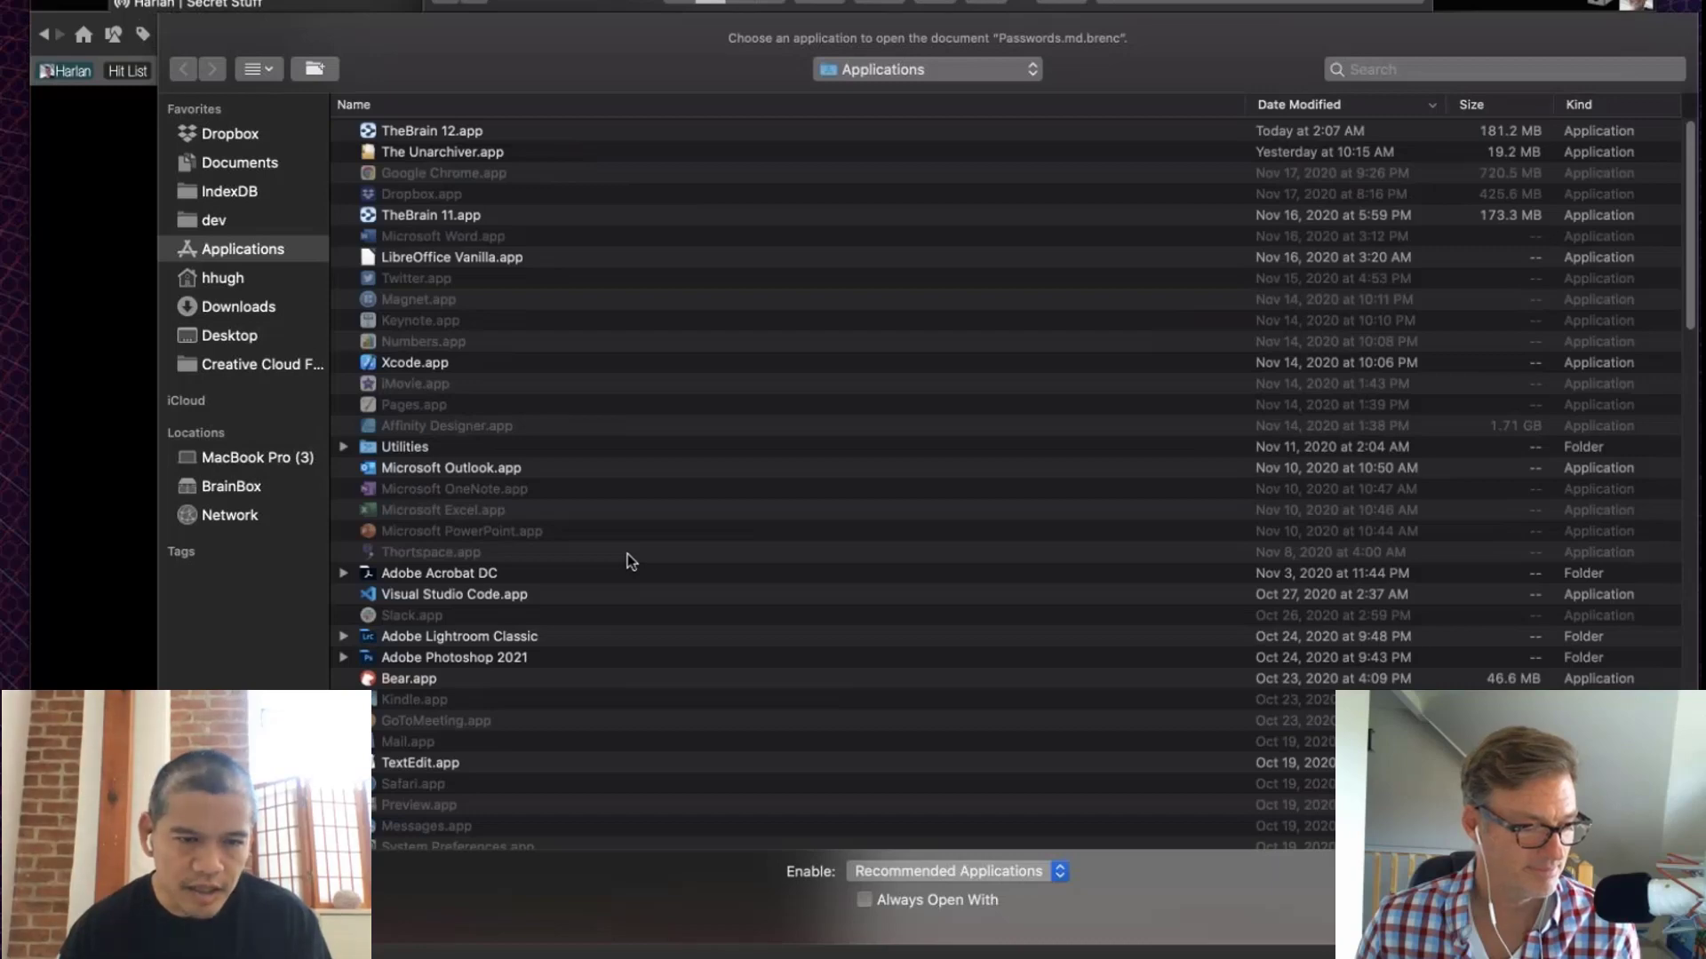
pyautogui.press('t')
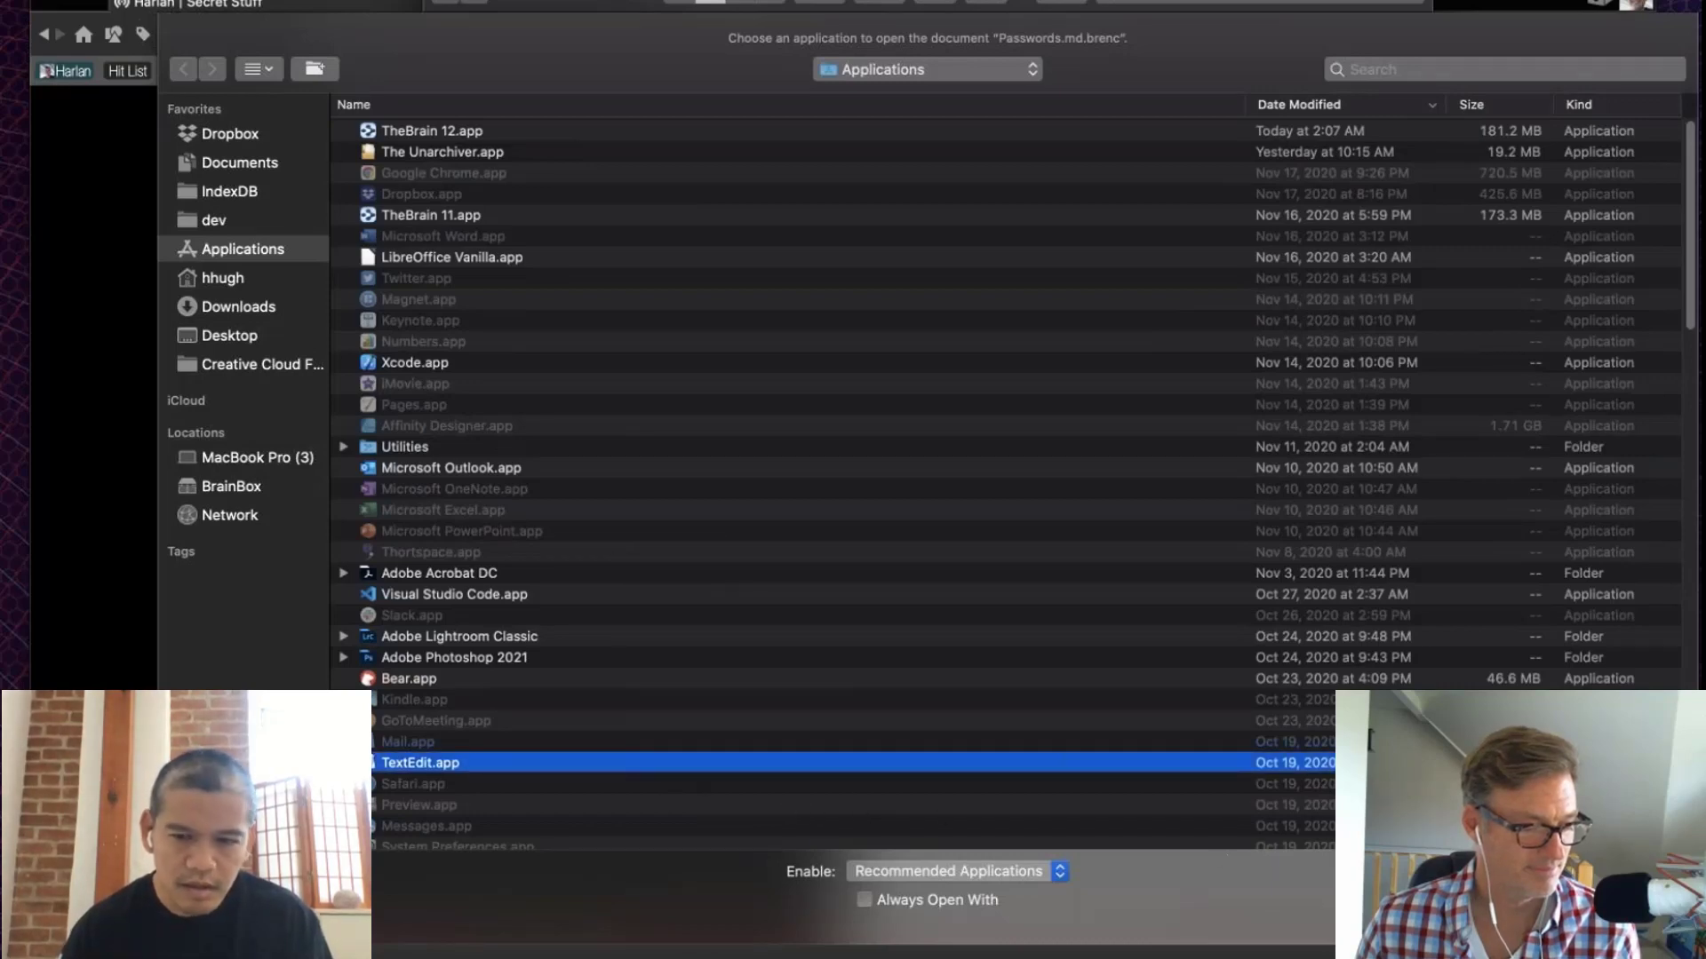
# Step: View Passwords.md.brenc in TextEdit, inspecting its prompt, labels and scrambled data, then close it
pyautogui.press('Return')
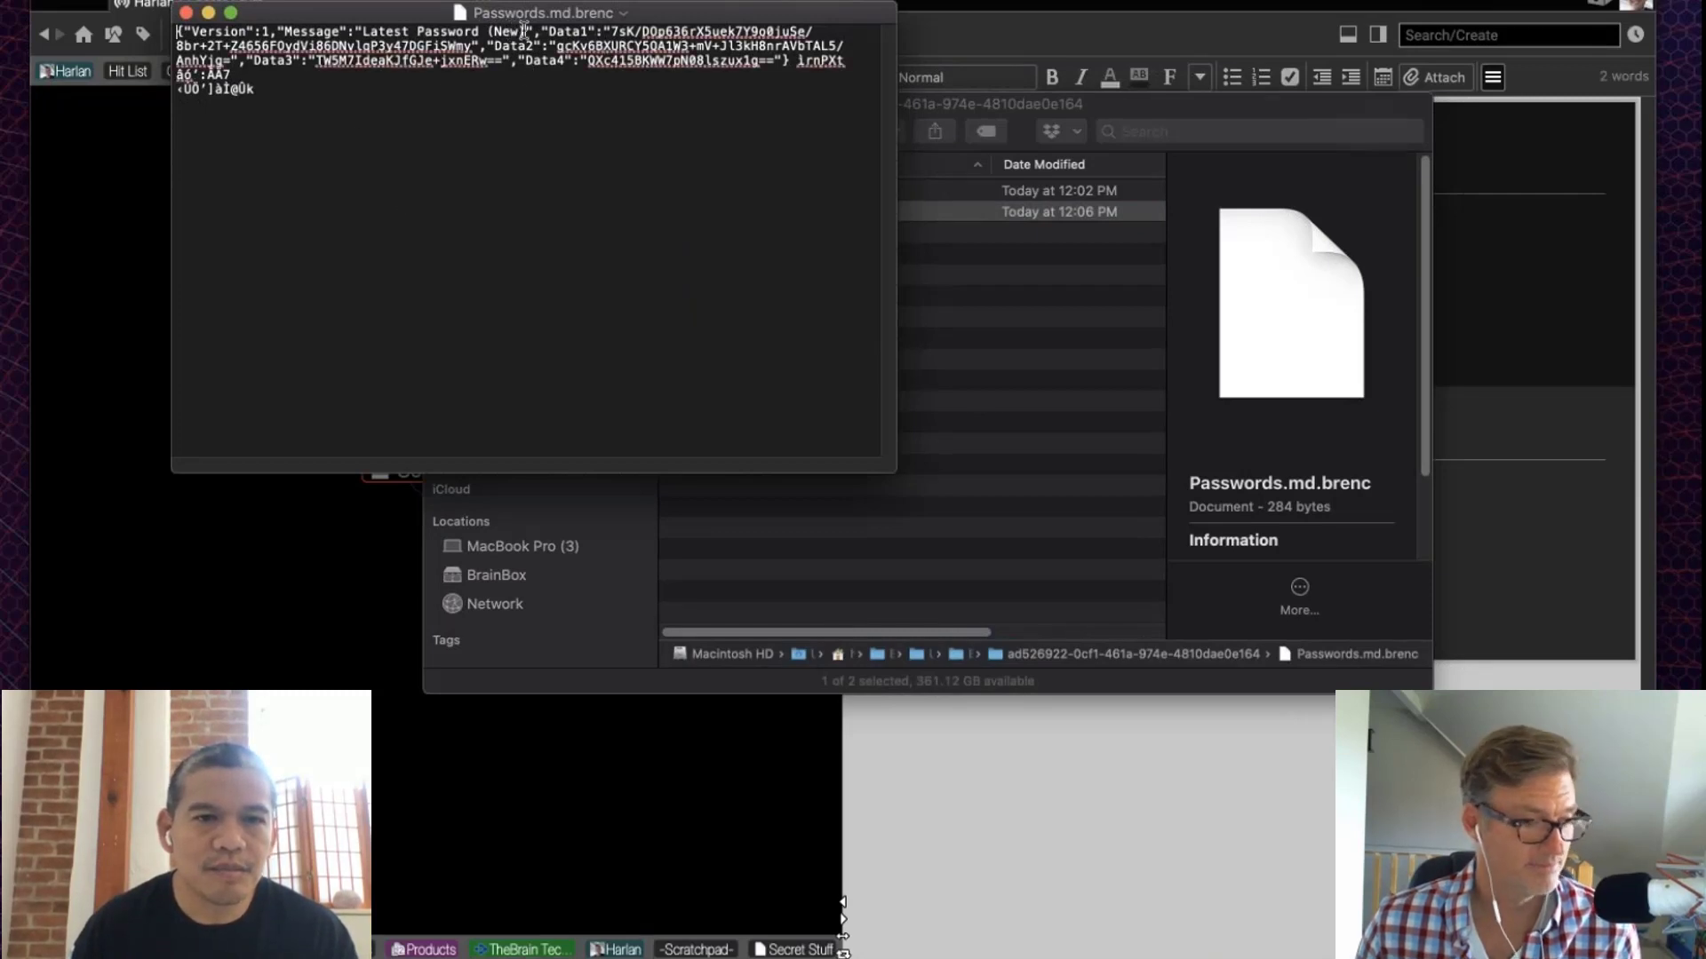
pyautogui.moveTo(528, 32); pyautogui.dragTo(349, 29)
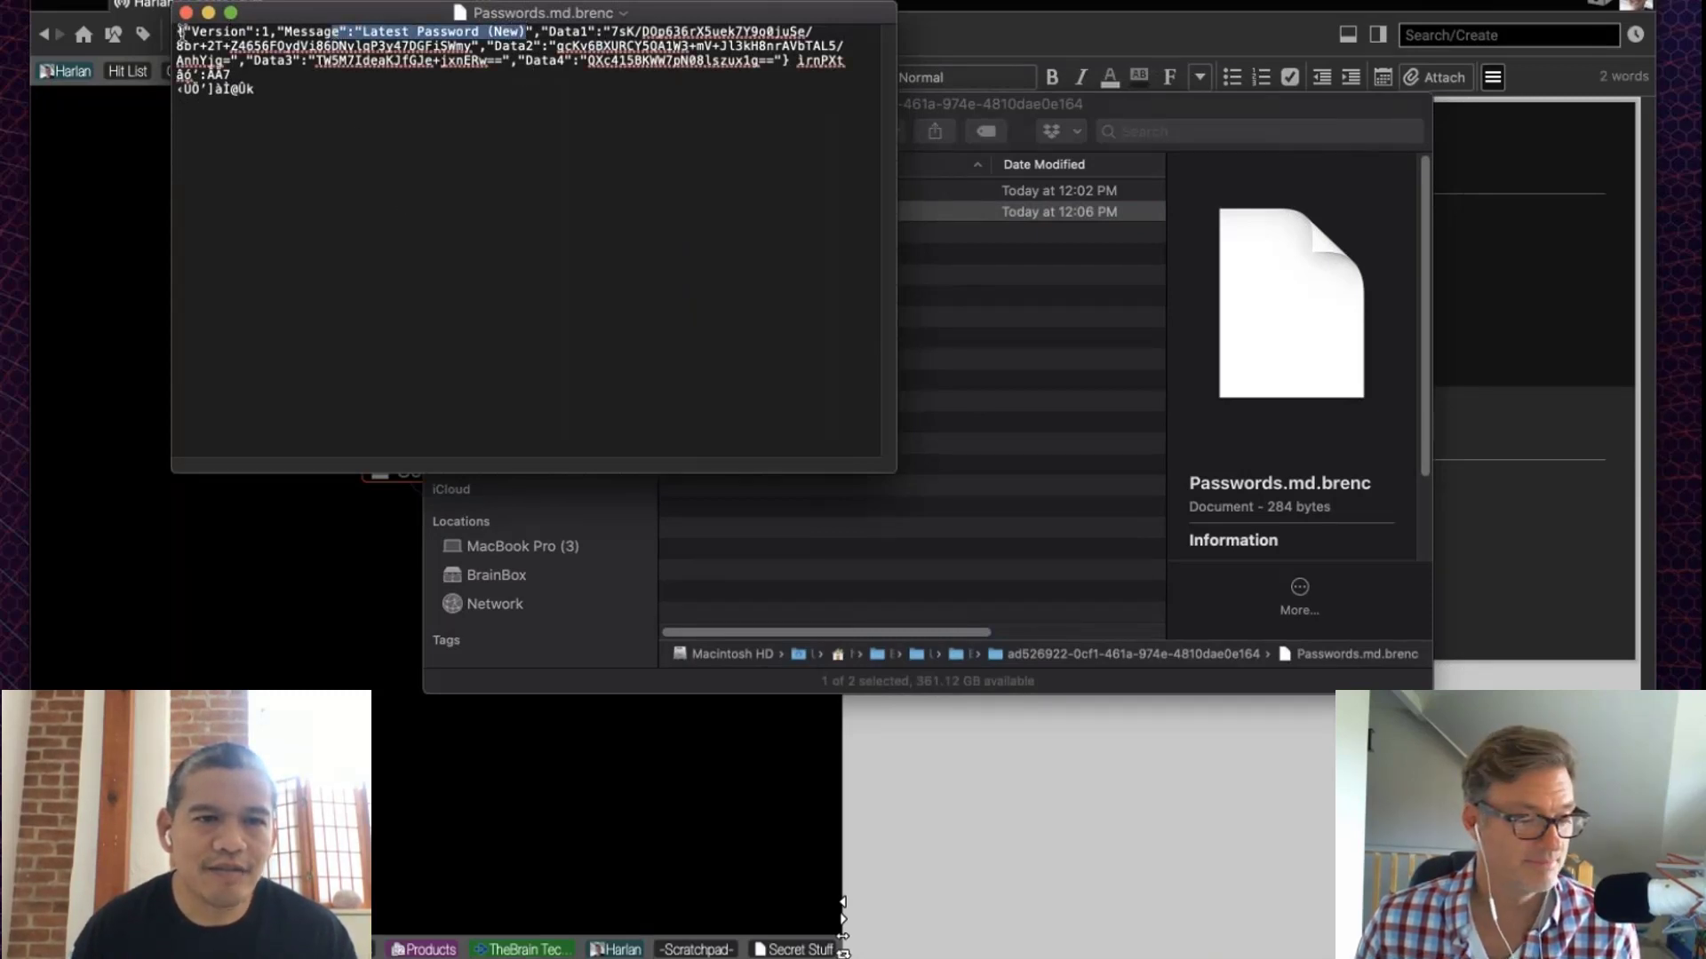
pyautogui.click(289, 30)
pyautogui.moveTo(184, 31); pyautogui.dragTo(382, 31)
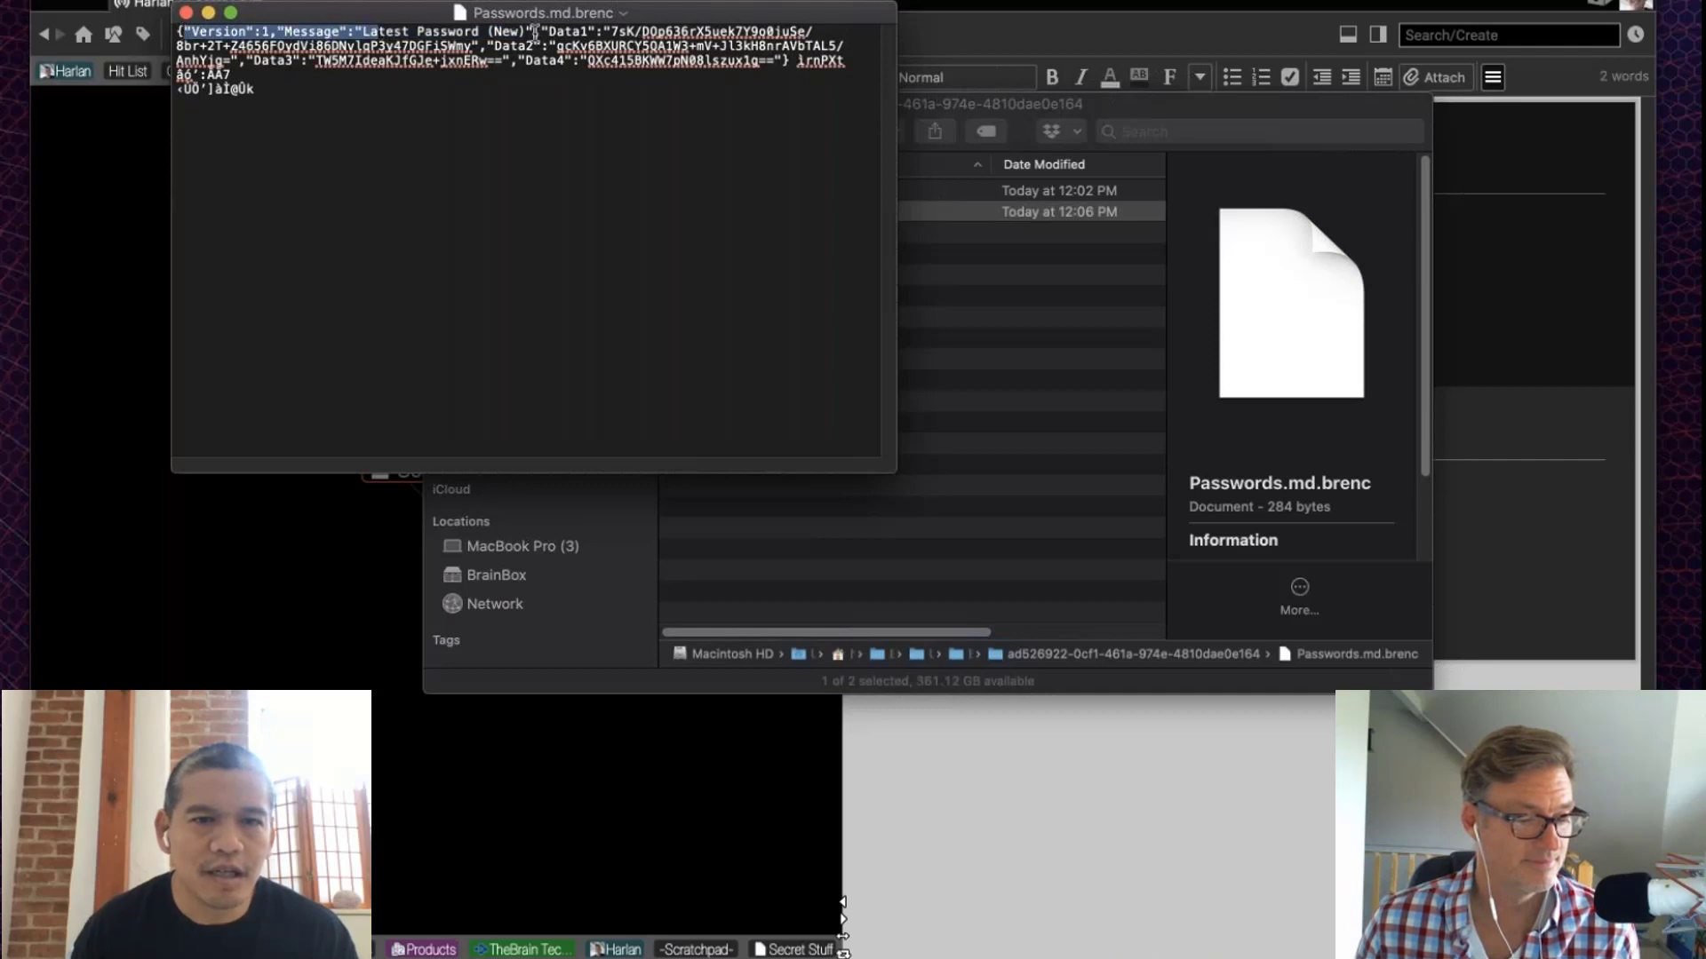
pyautogui.moveTo(534, 31); pyautogui.dragTo(652, 287)
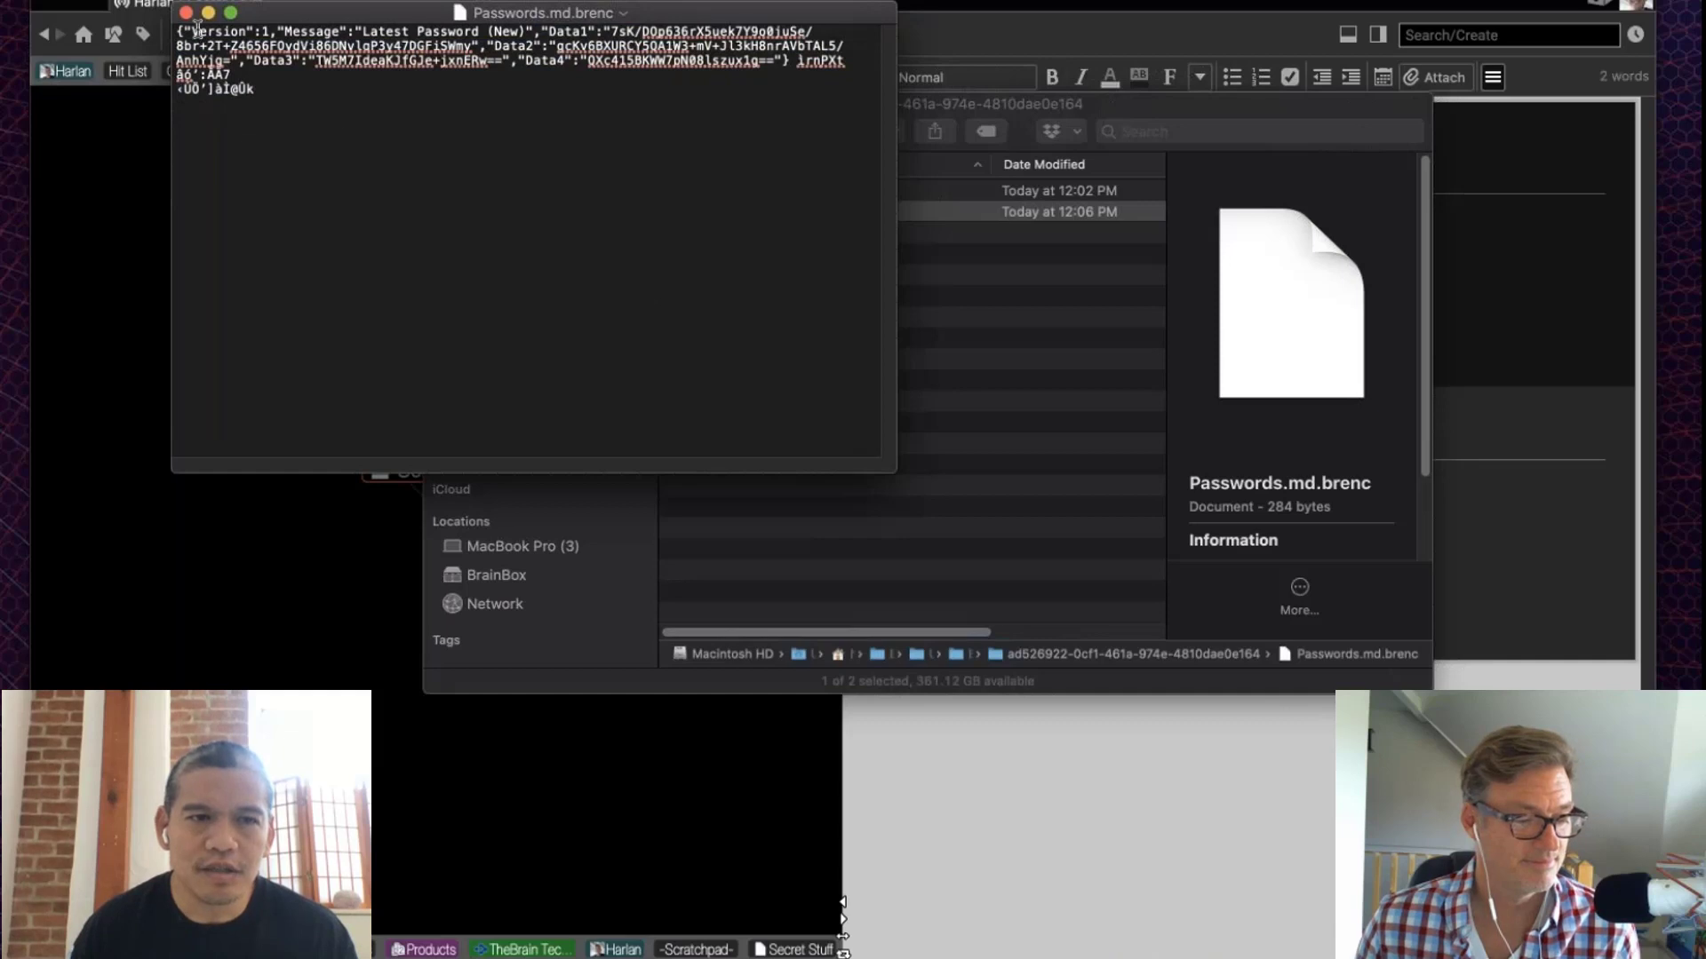
pyautogui.click(187, 14)
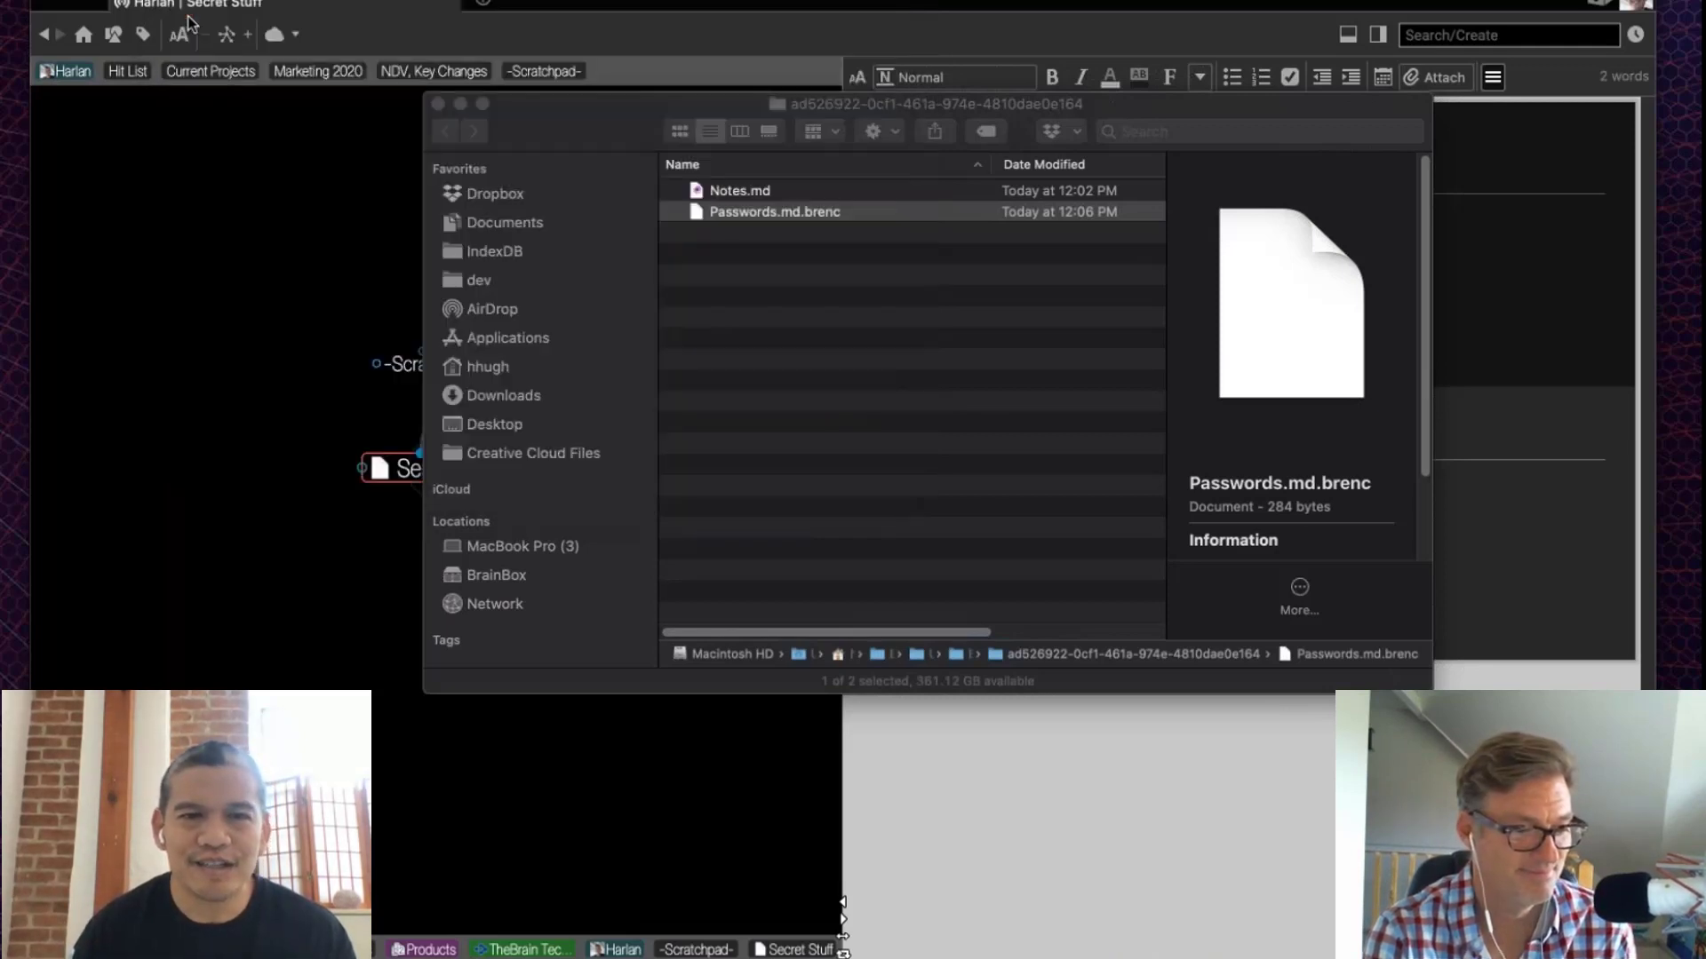
# Step: Decrypt Passwords.md.brenc in TheBrain, retyping the password once, then close the attachment
pyautogui.click(151, 255)
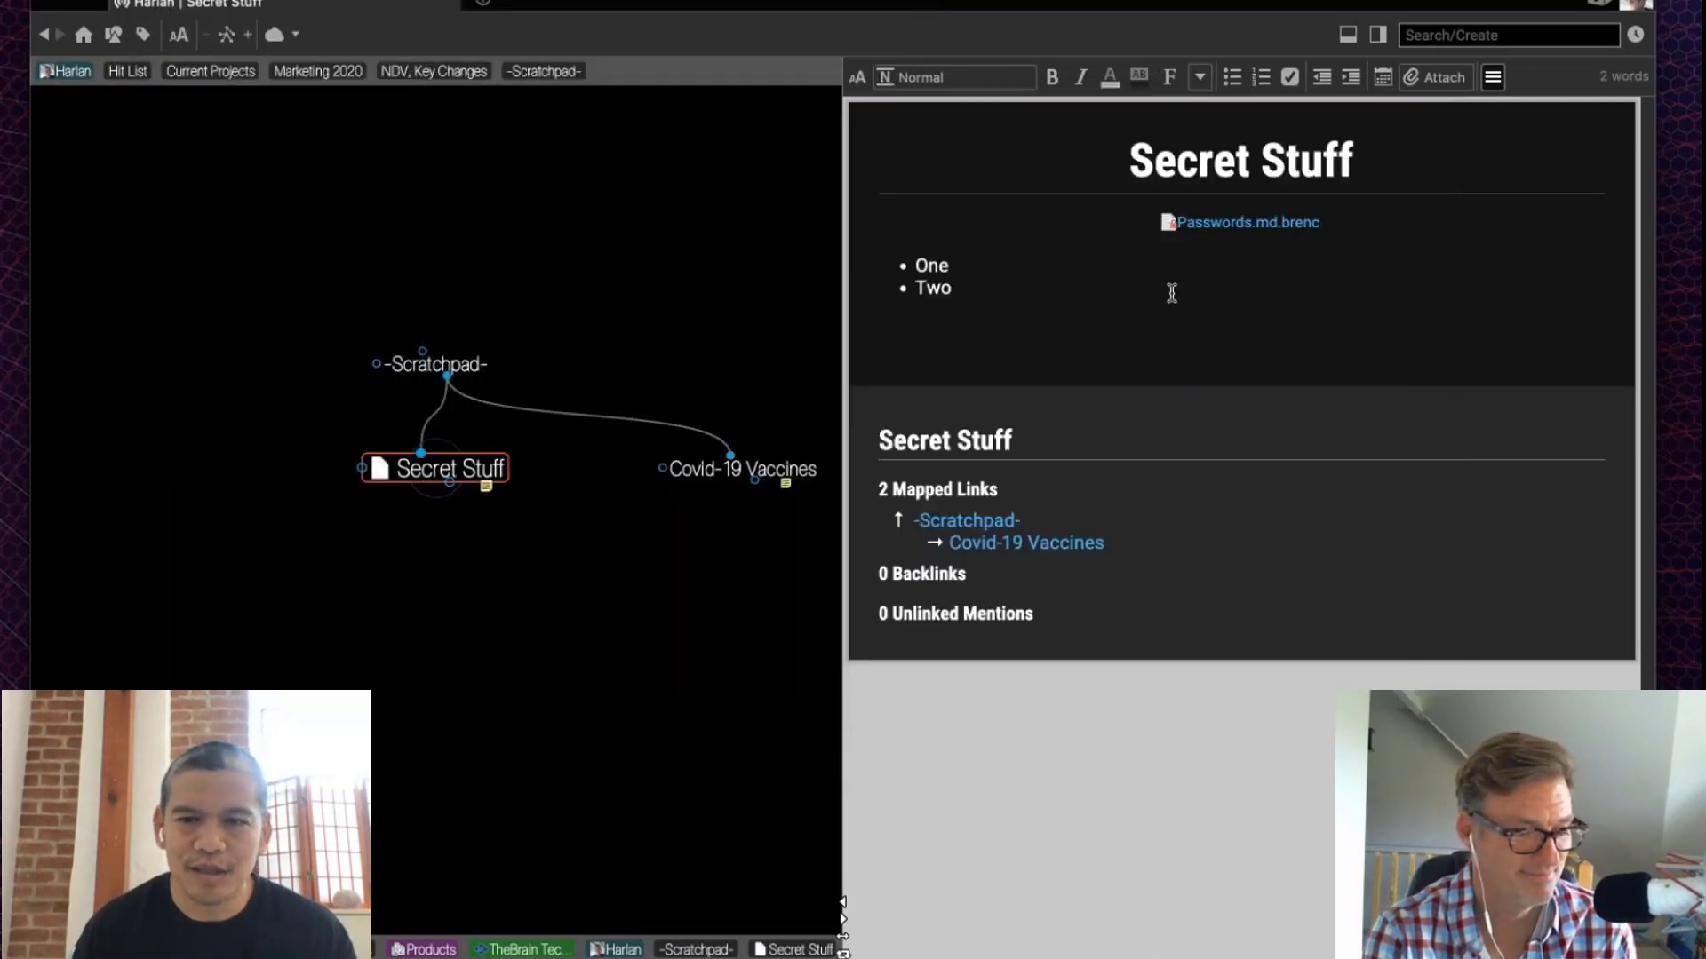
pyautogui.click(1284, 227)
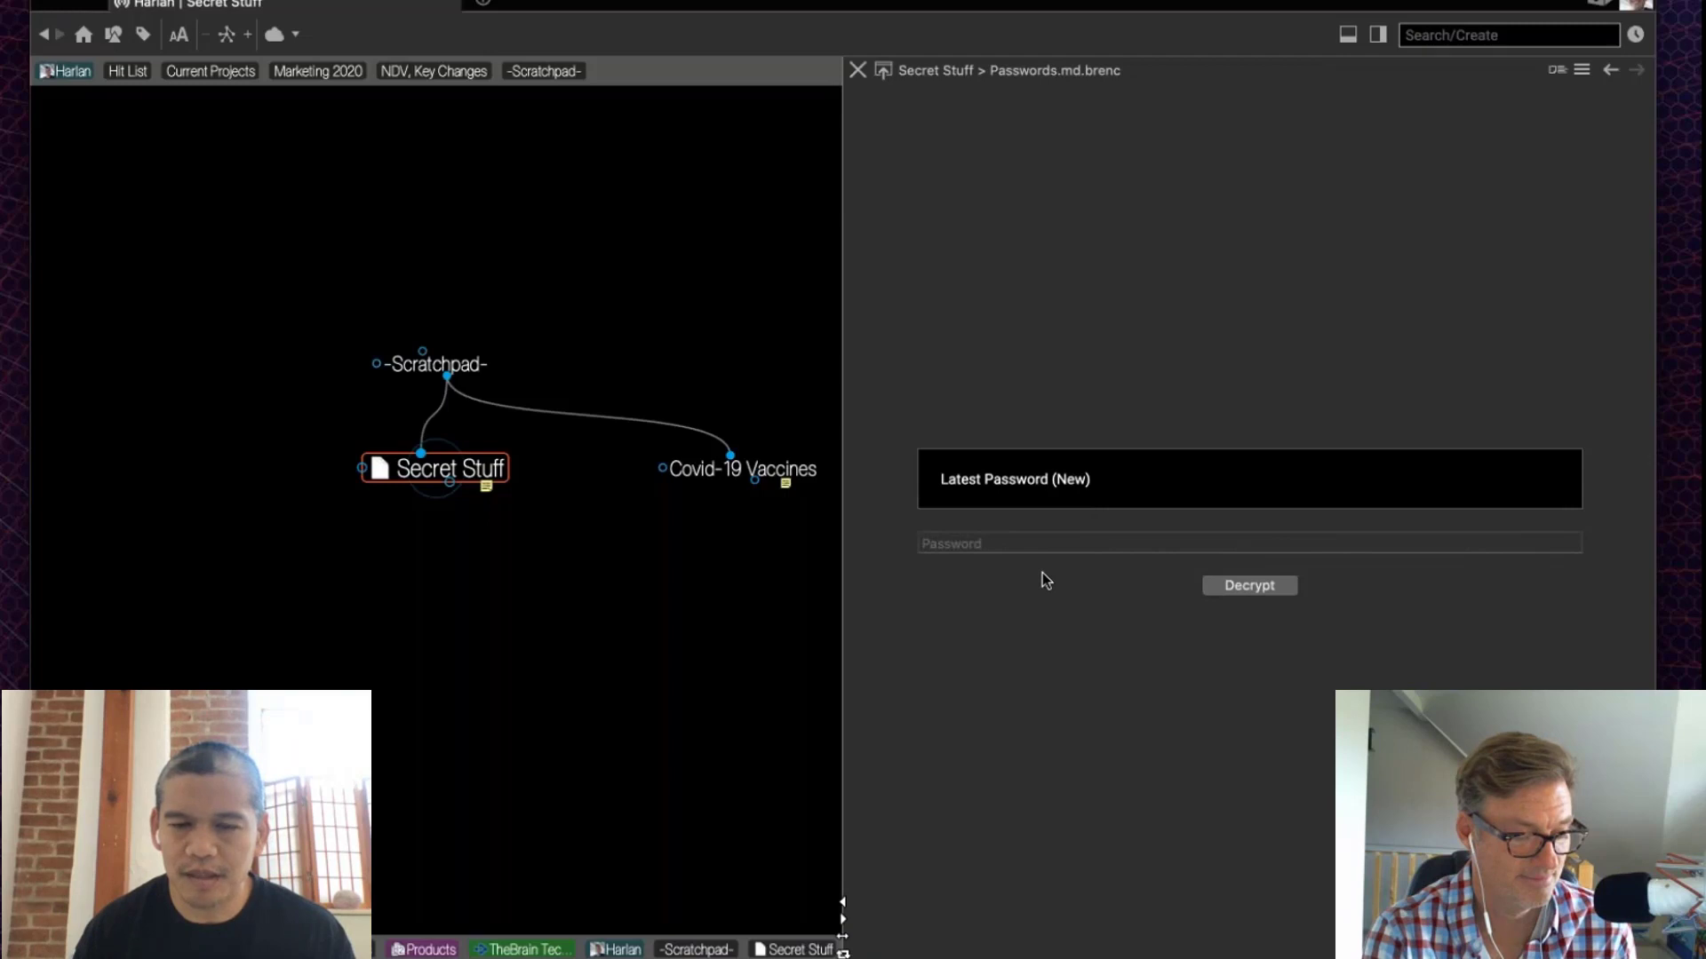
pyautogui.click(1038, 543)
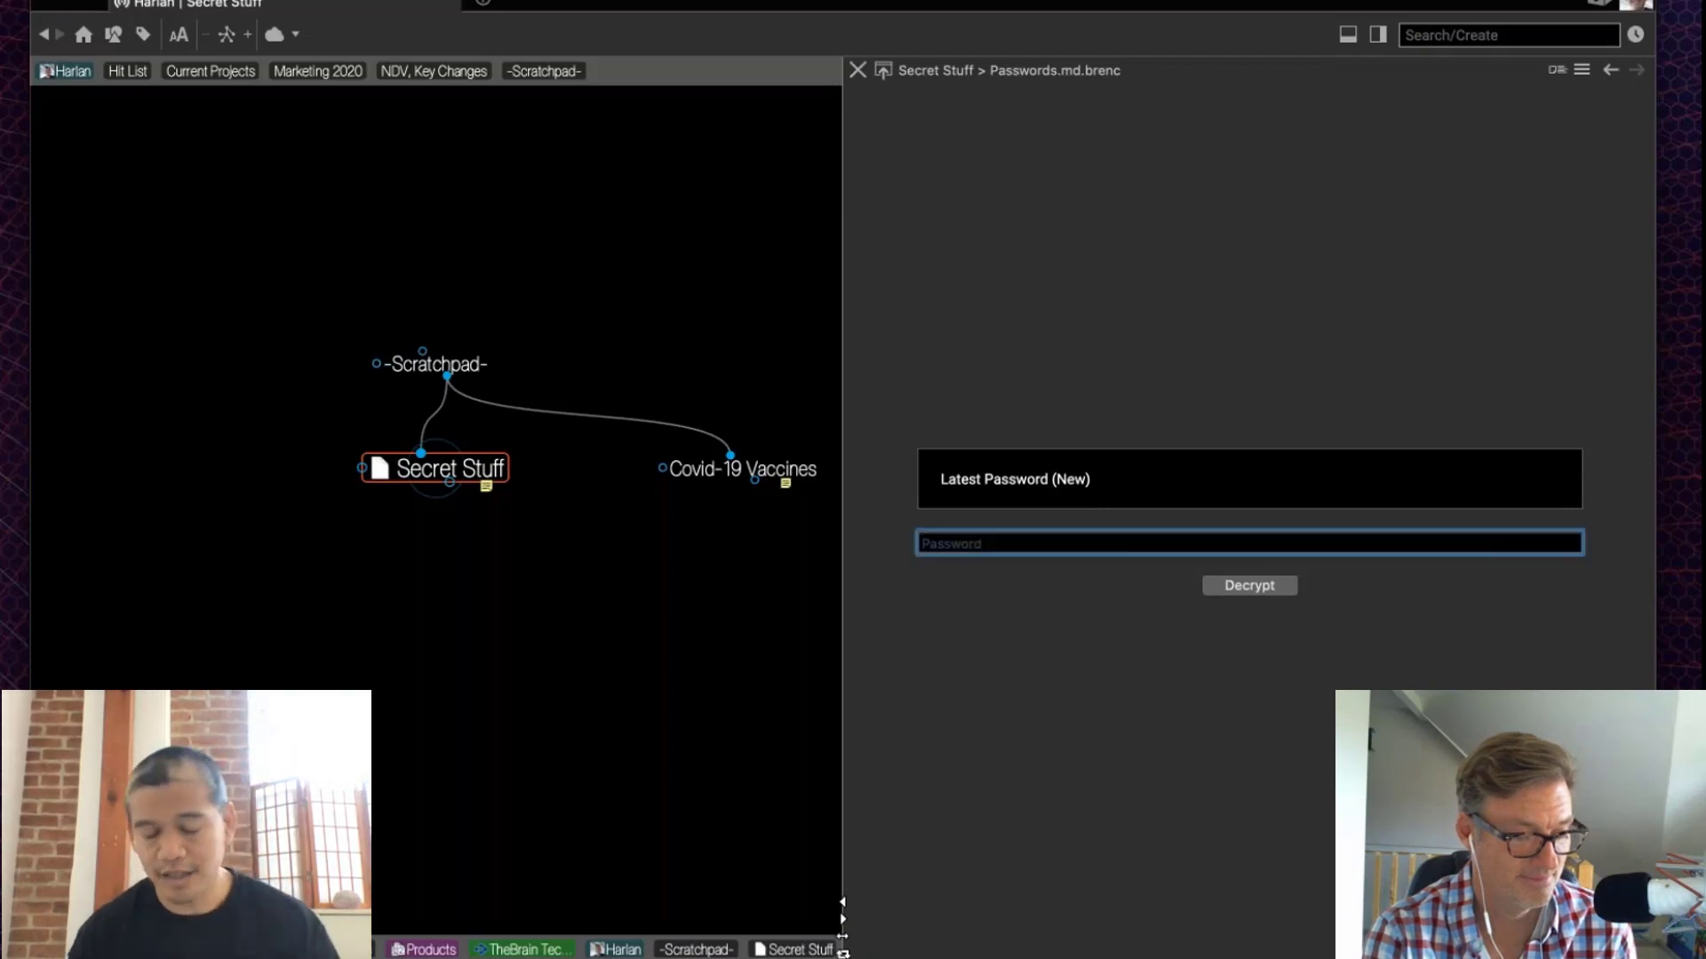
pyautogui.write('•••••••••')
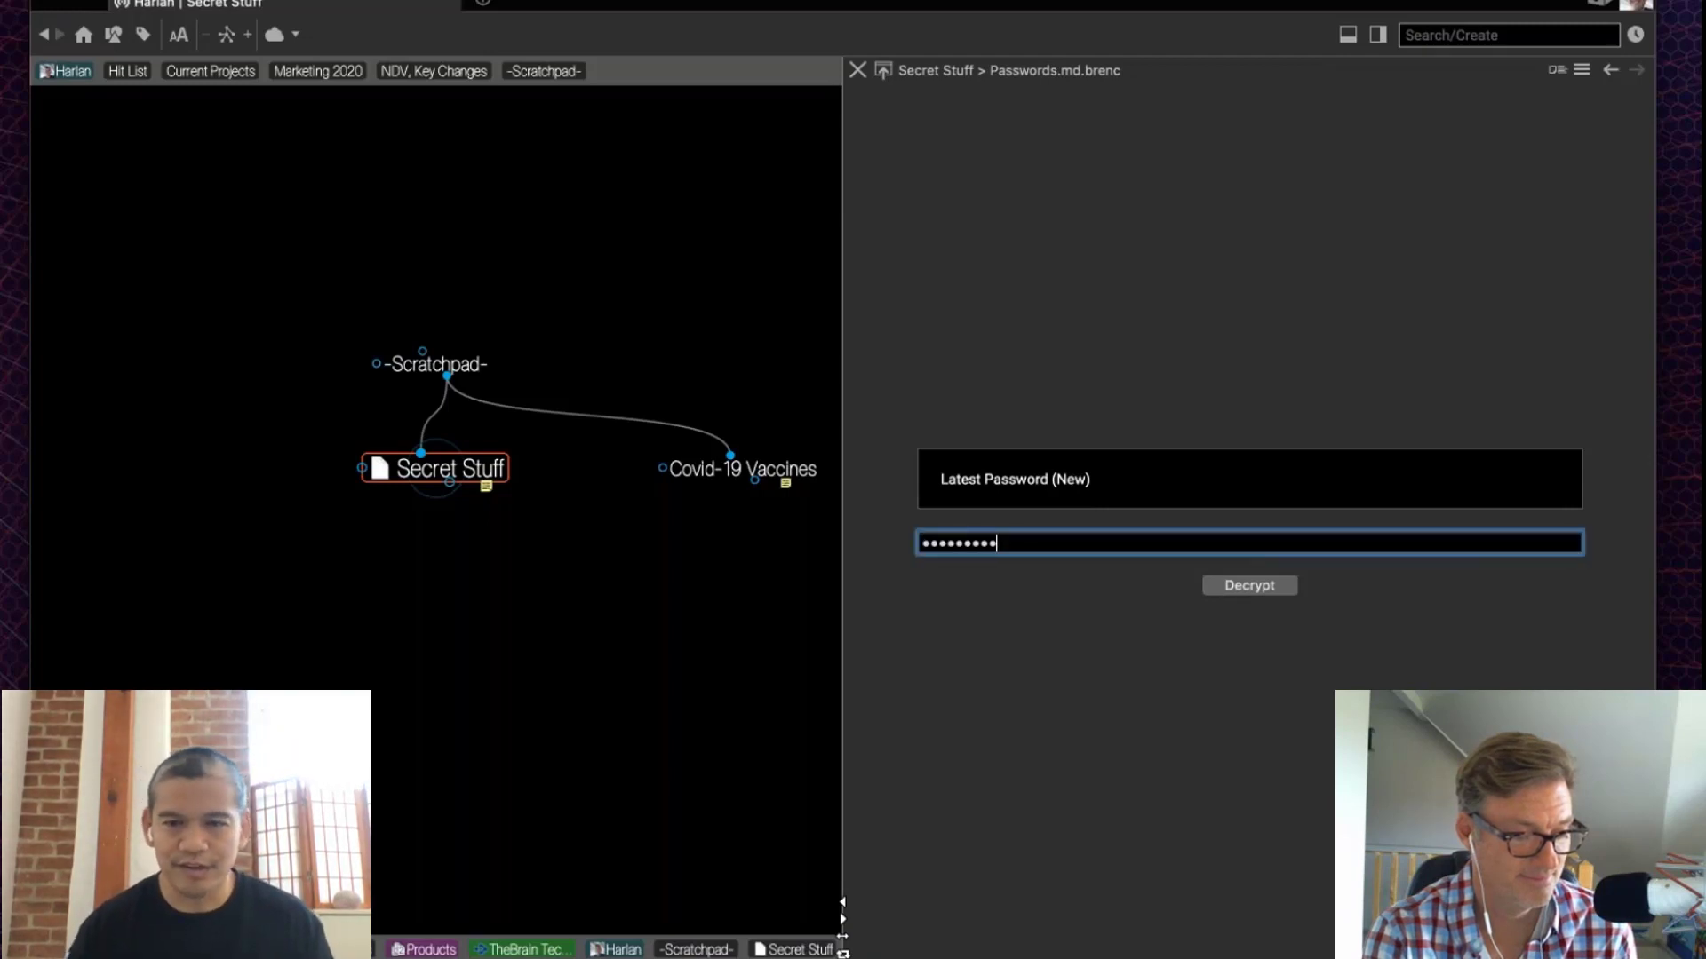
pyautogui.click(1233, 593)
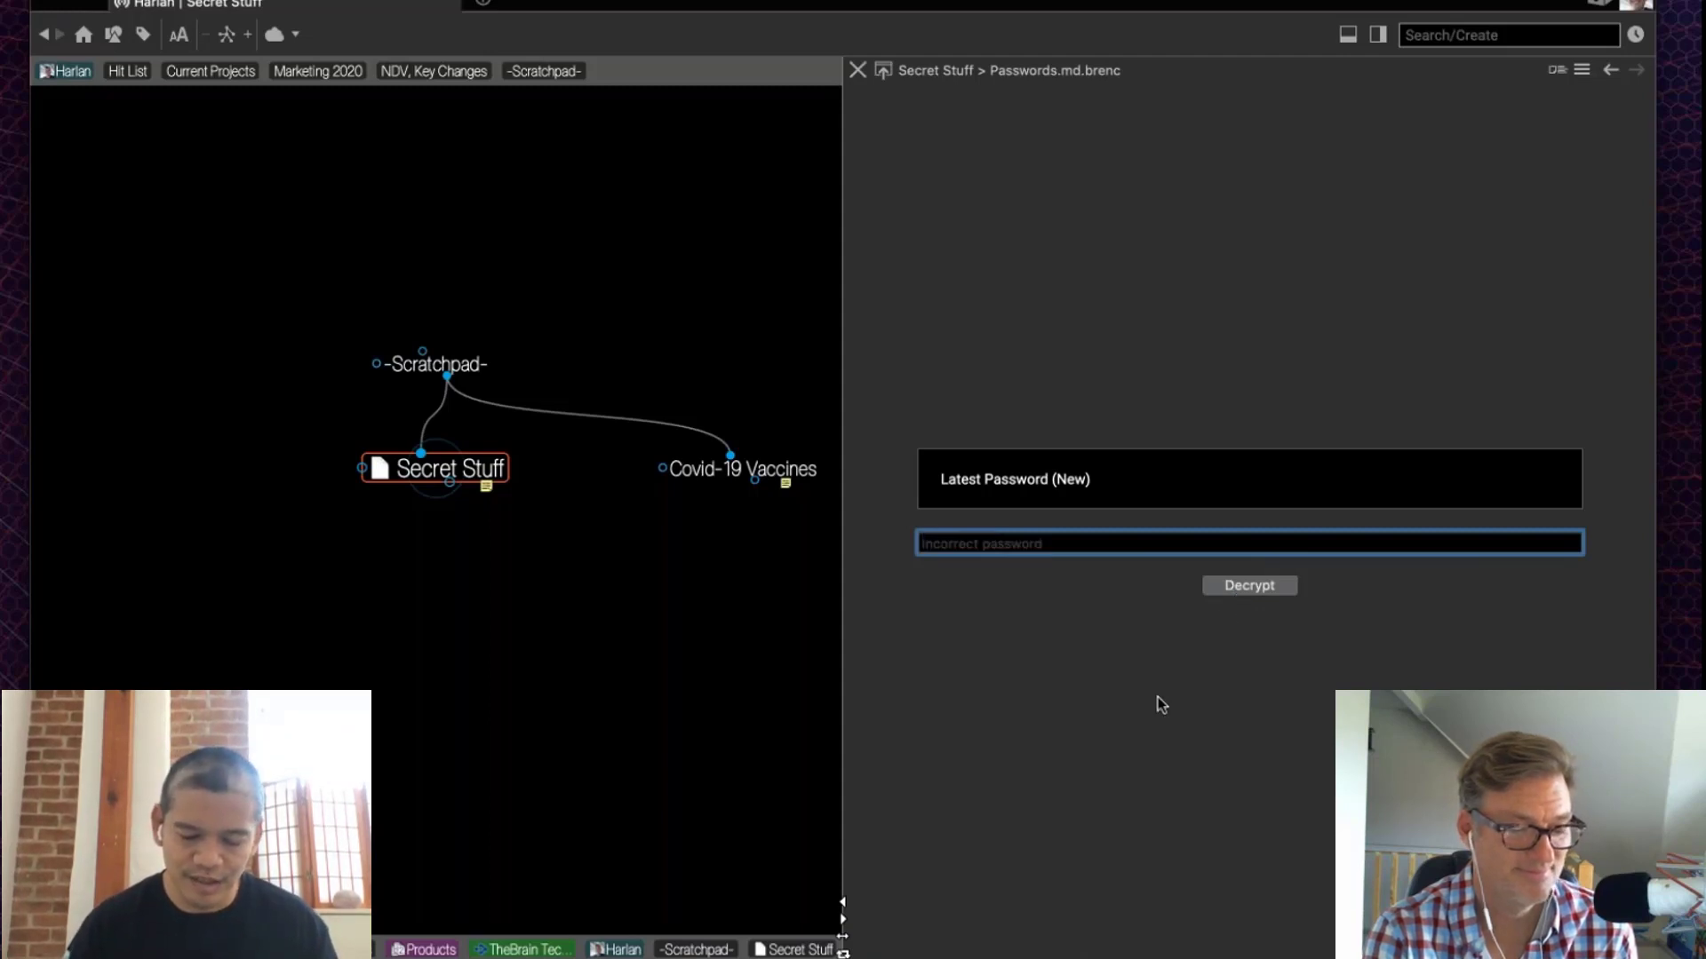
pyautogui.write('••••')
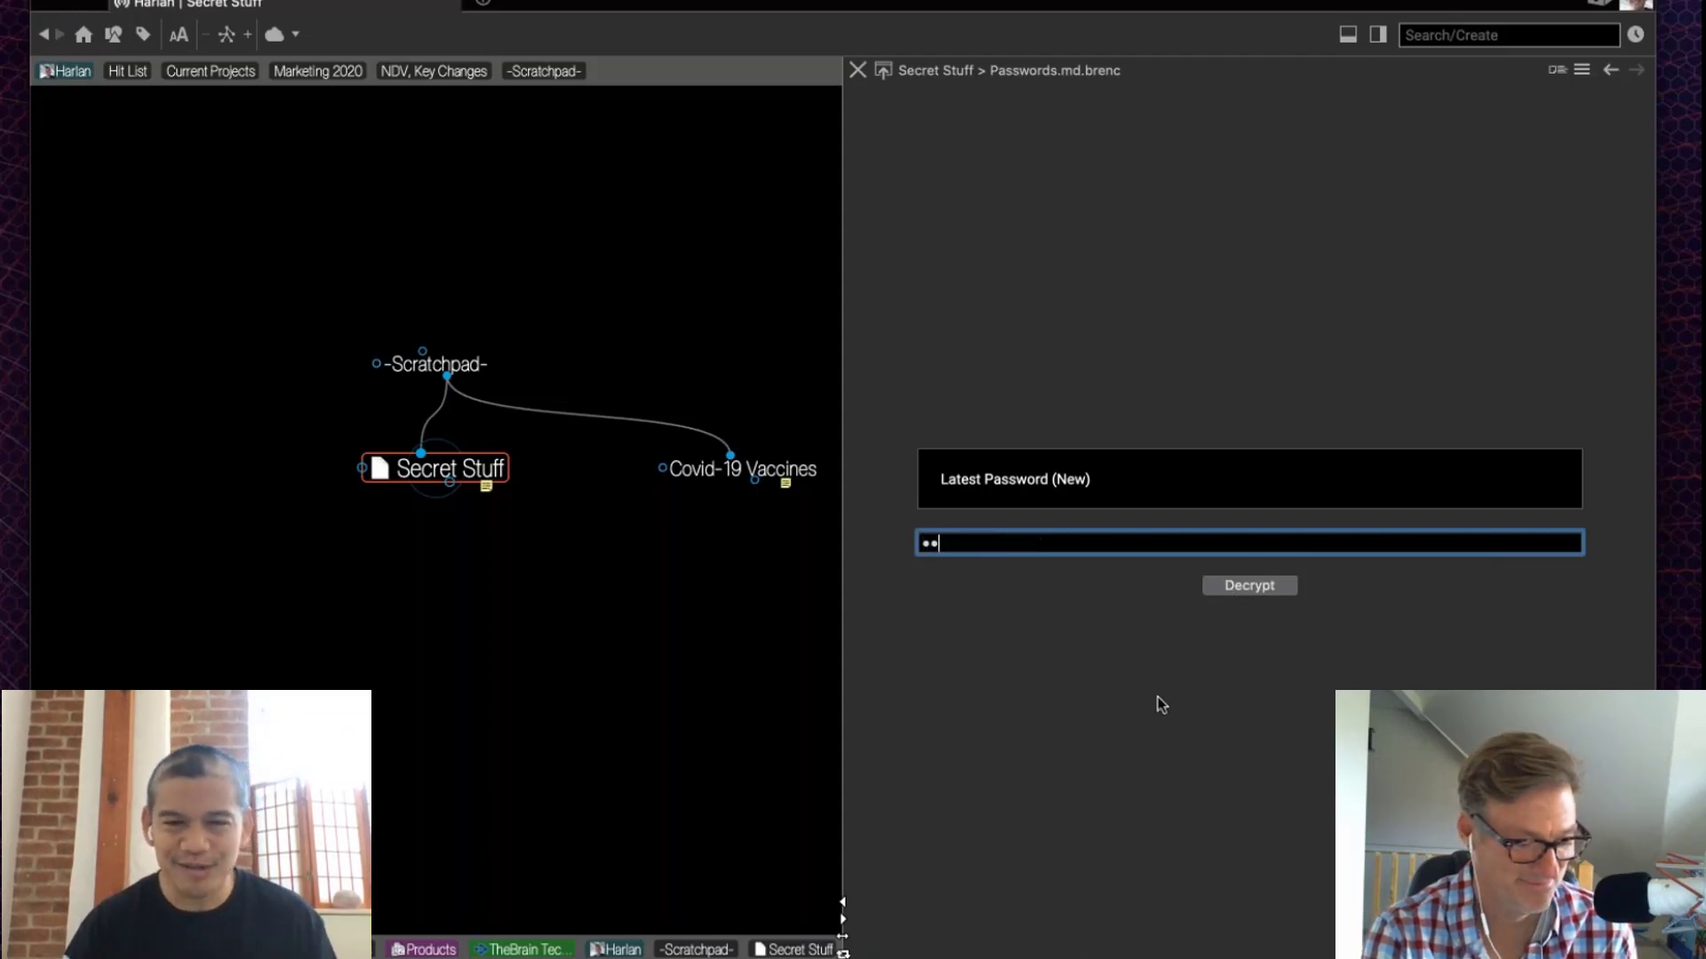
pyautogui.write('••')
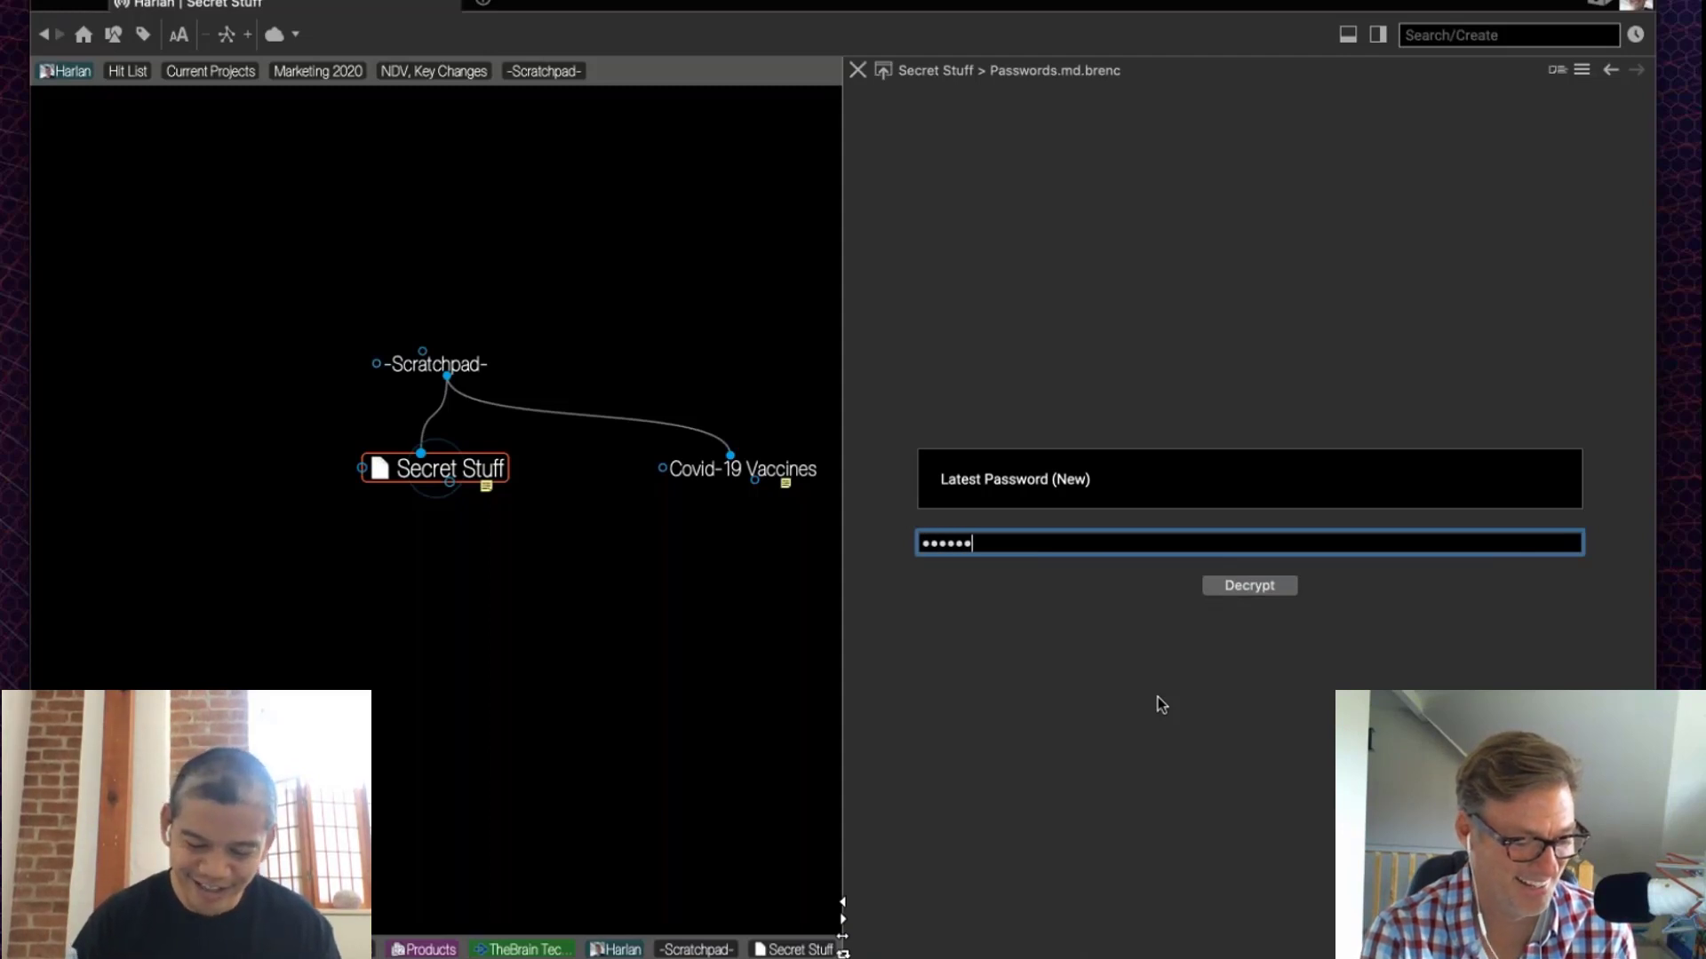
pyautogui.write('•••')
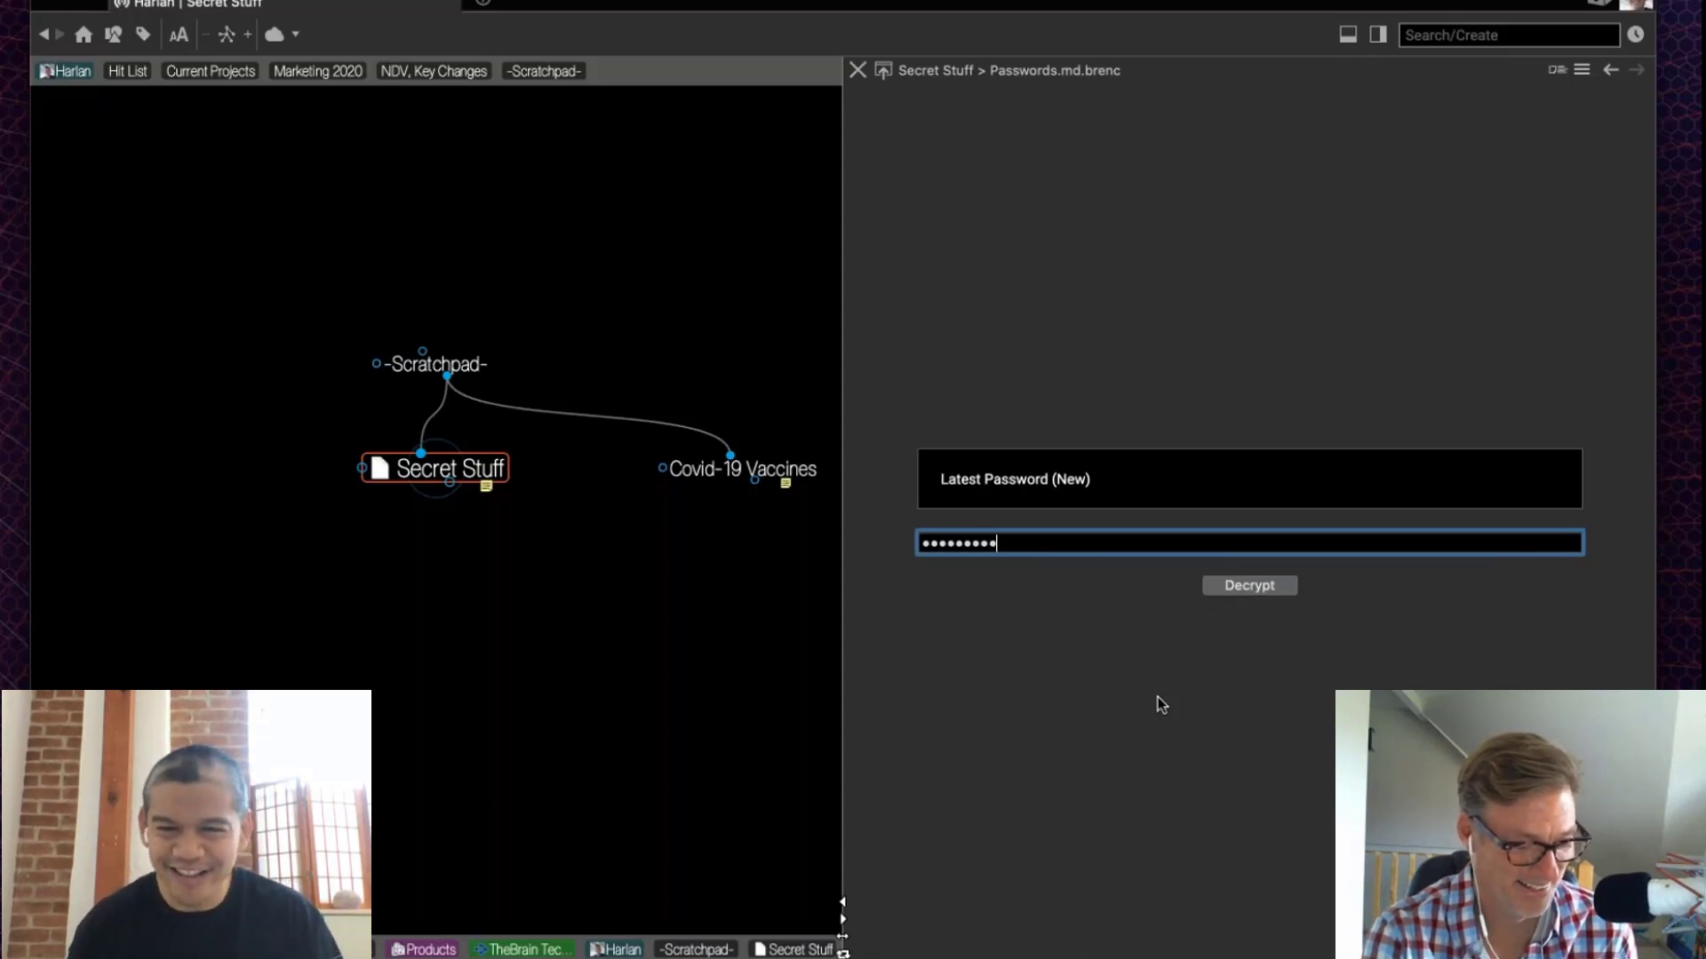
pyautogui.click(1271, 586)
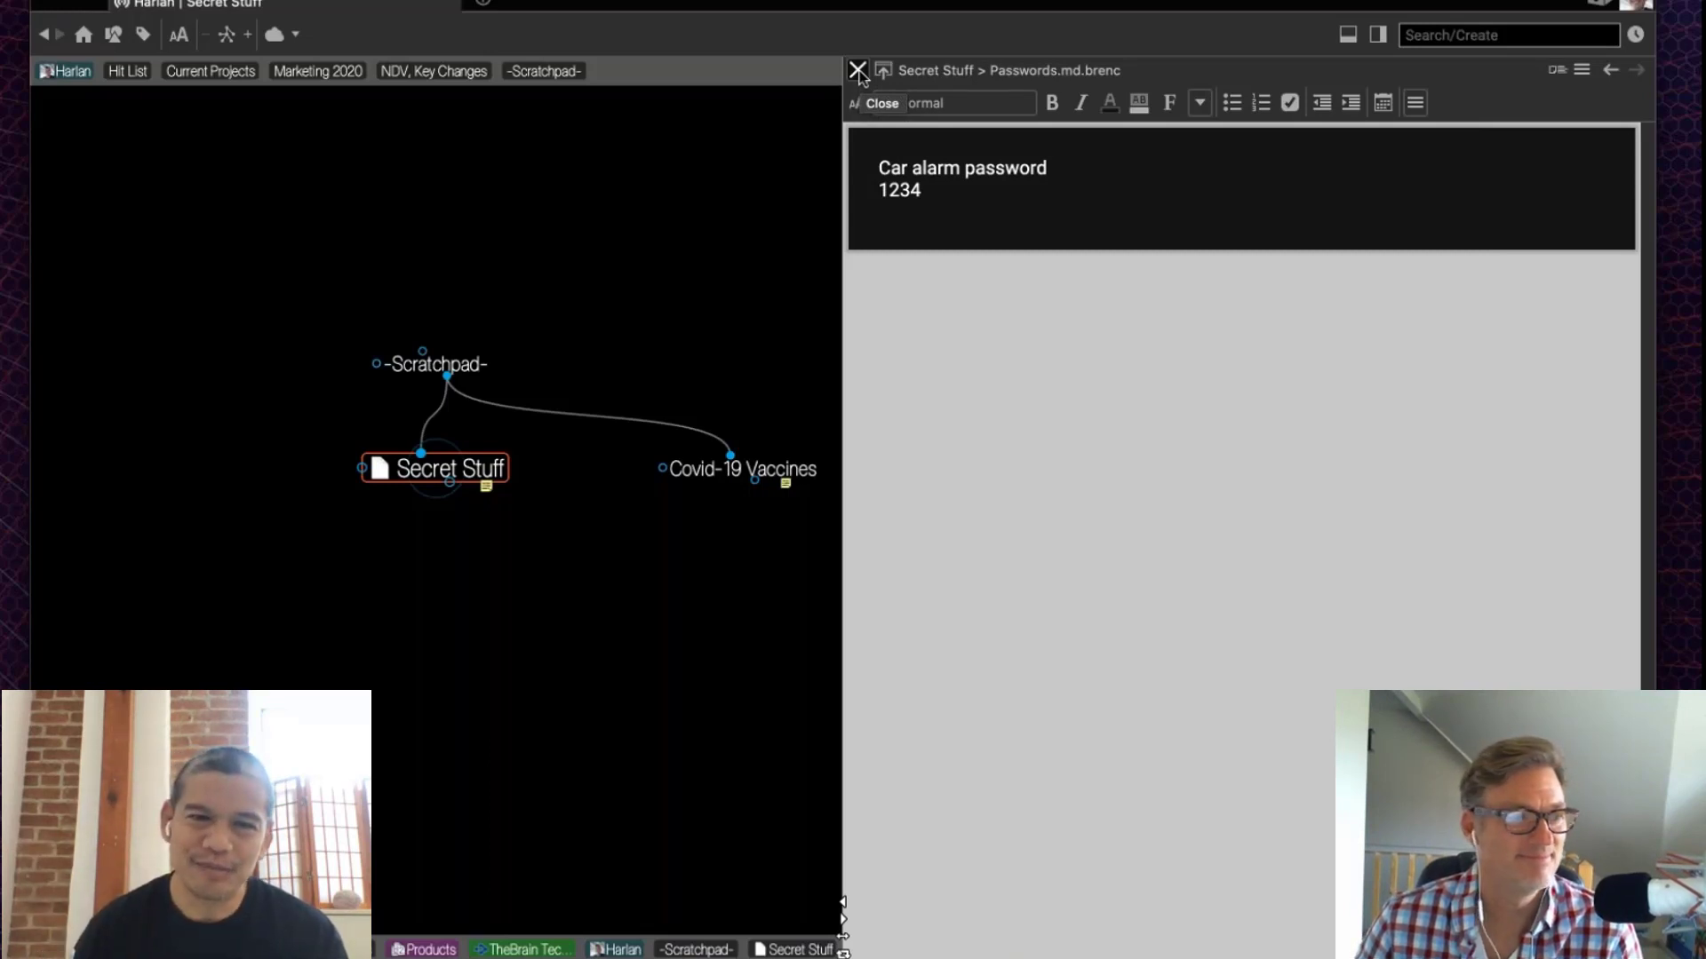
pyautogui.click(858, 71)
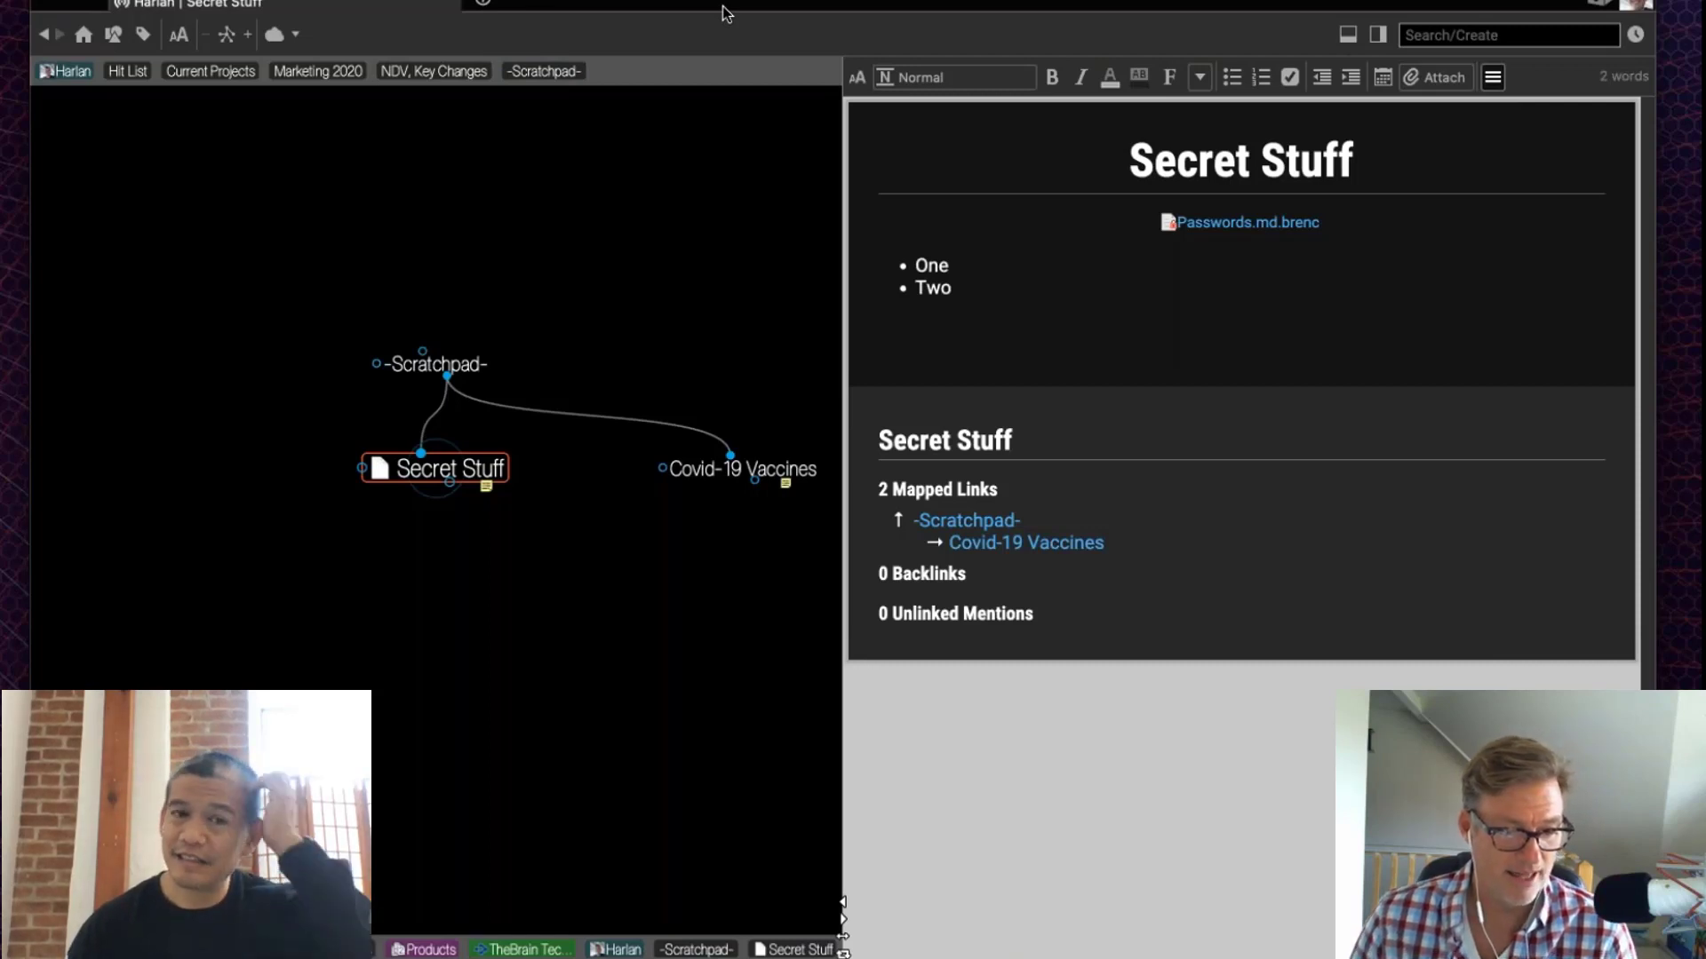
# Step: Open the COVID-19 brain in a new tab via the 'cov' filter and glance at its change history
pyautogui.press('super+t')
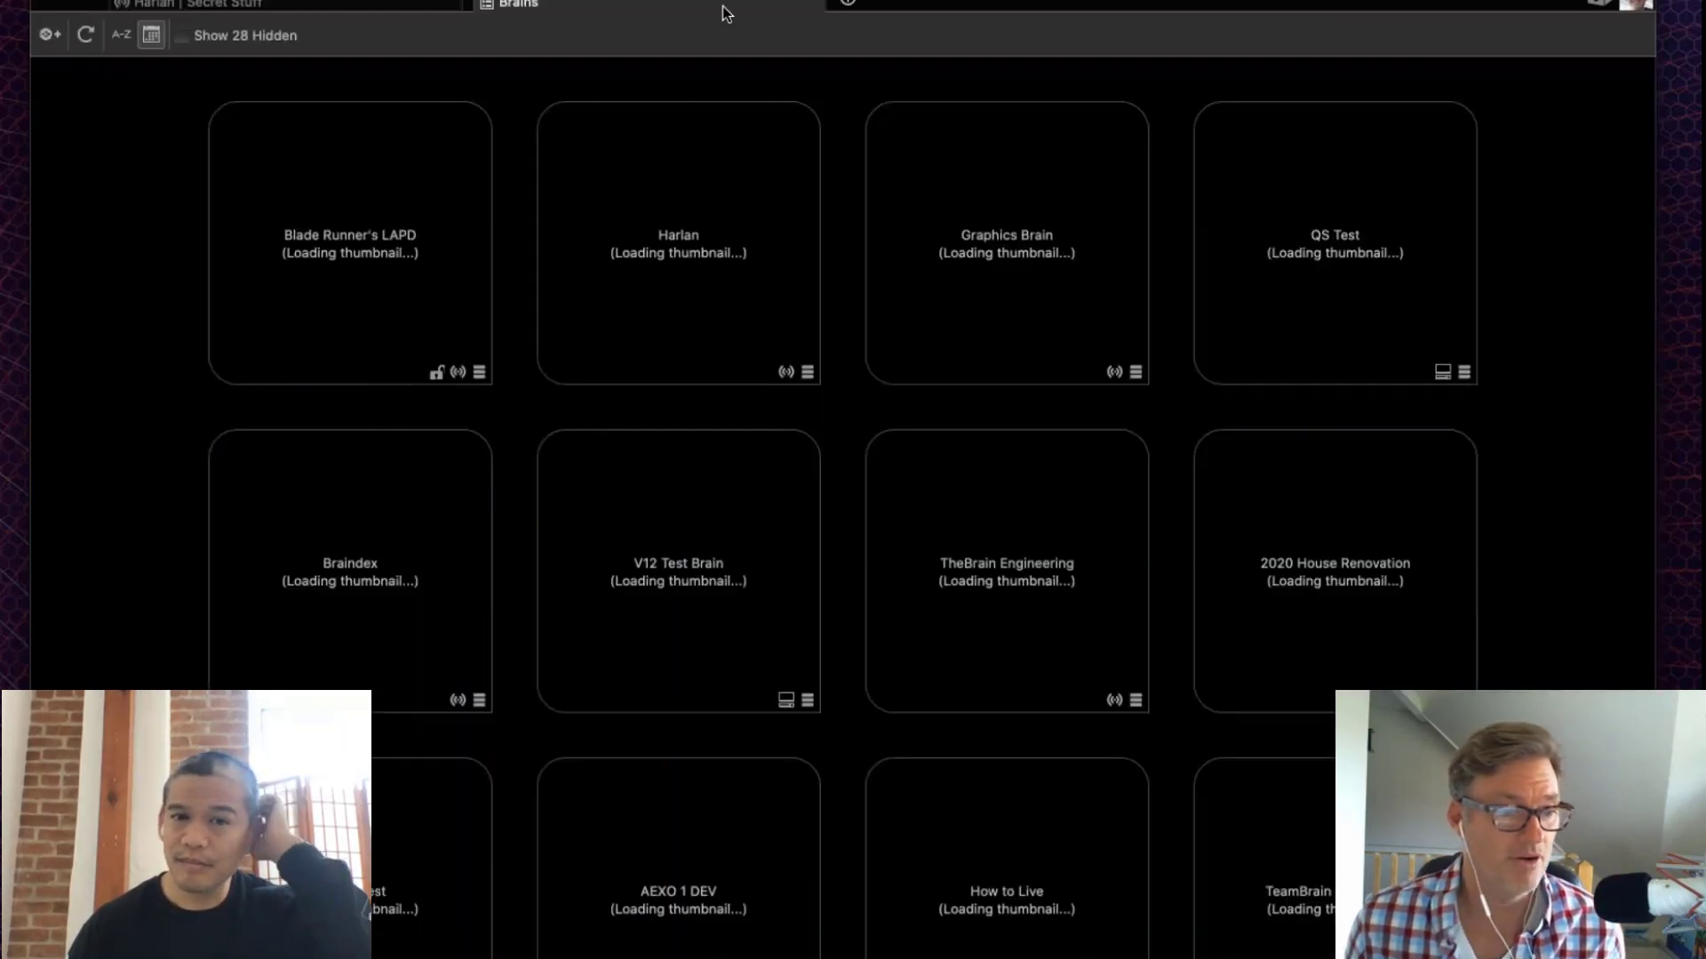
pyautogui.click(1561, 35)
pyautogui.write('cov')
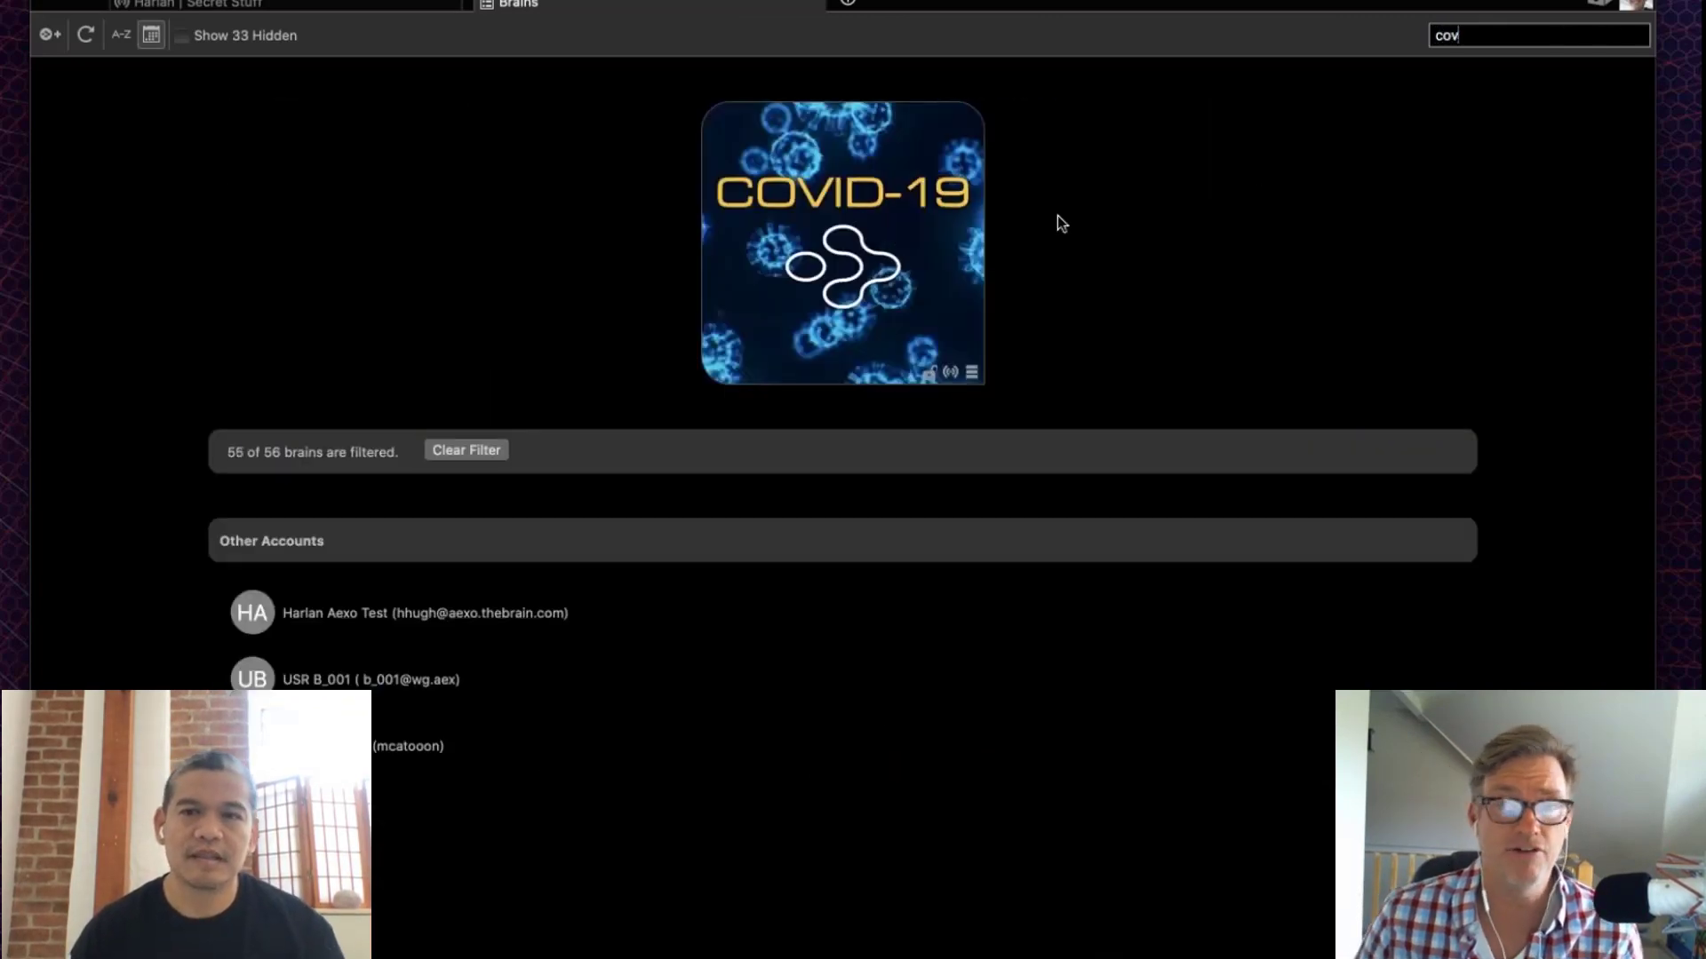
pyautogui.click(892, 219)
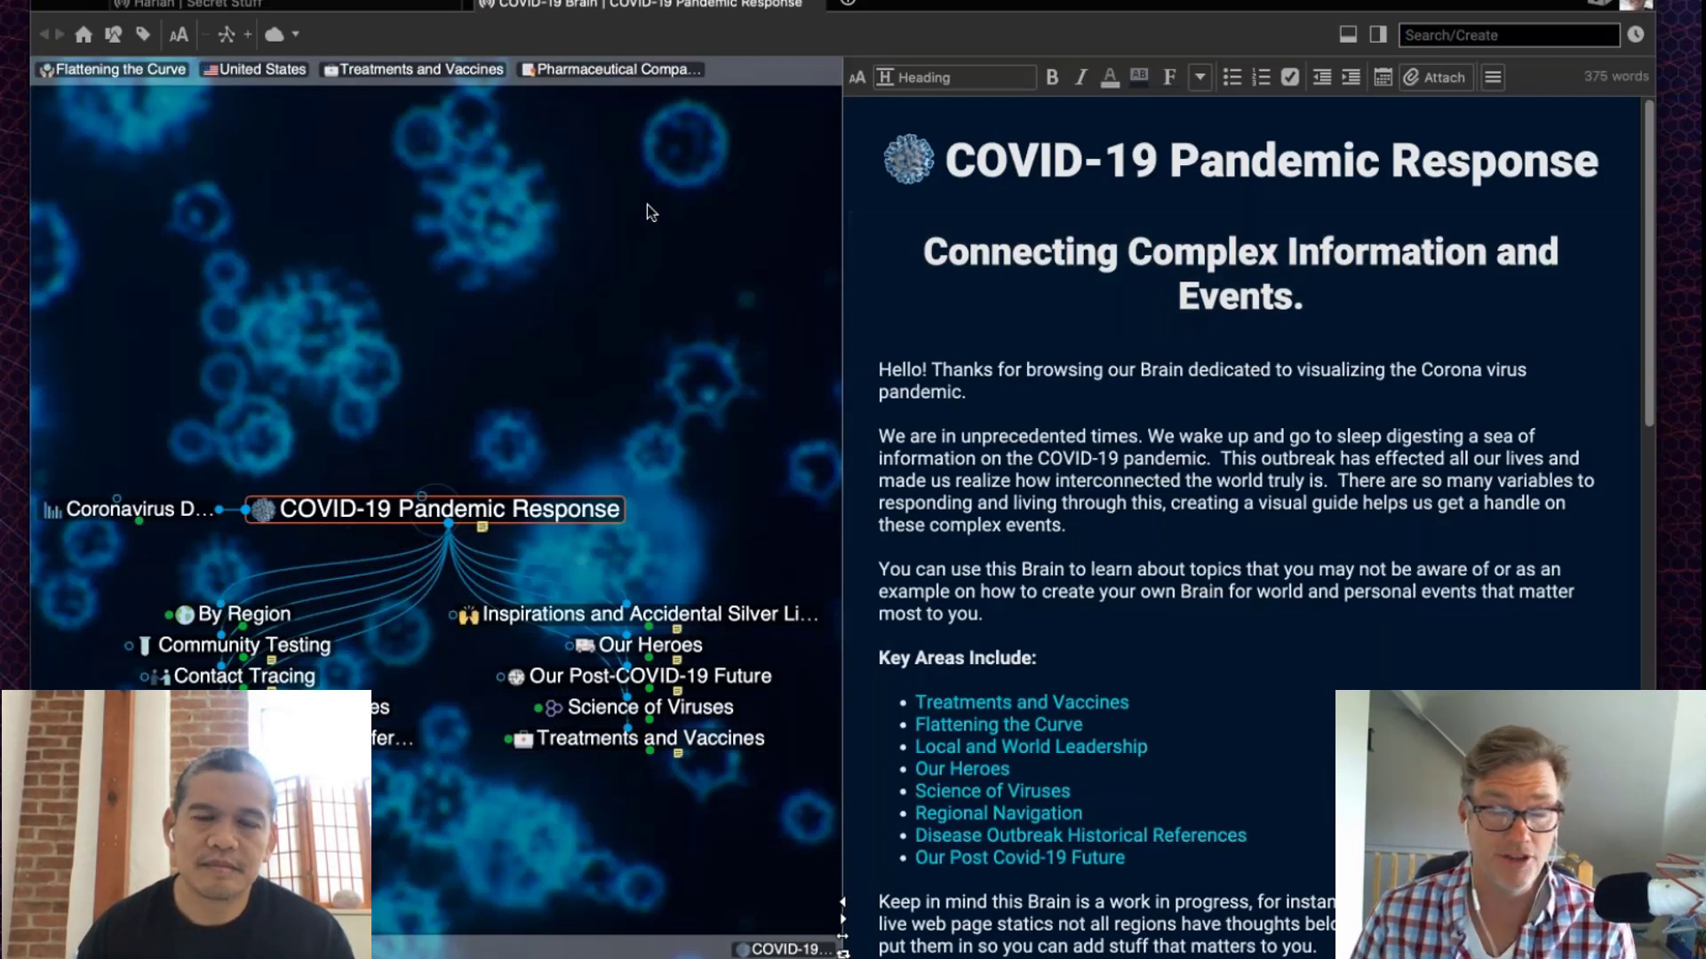
pyautogui.click(1635, 36)
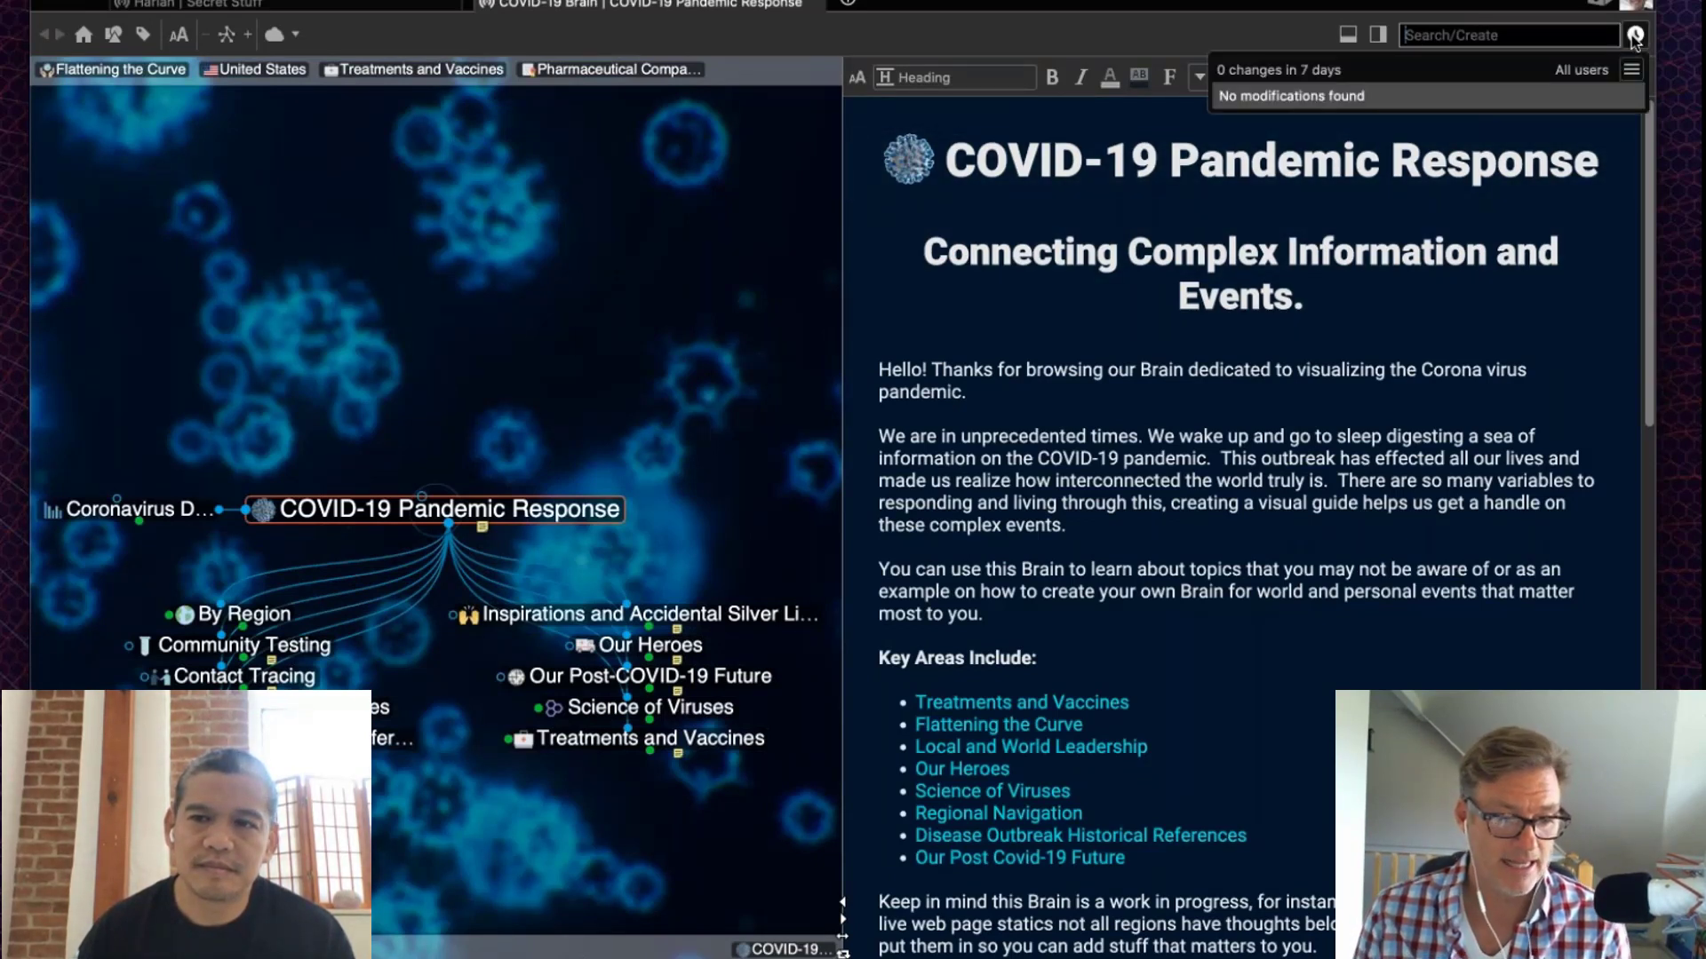
pyautogui.click(558, 229)
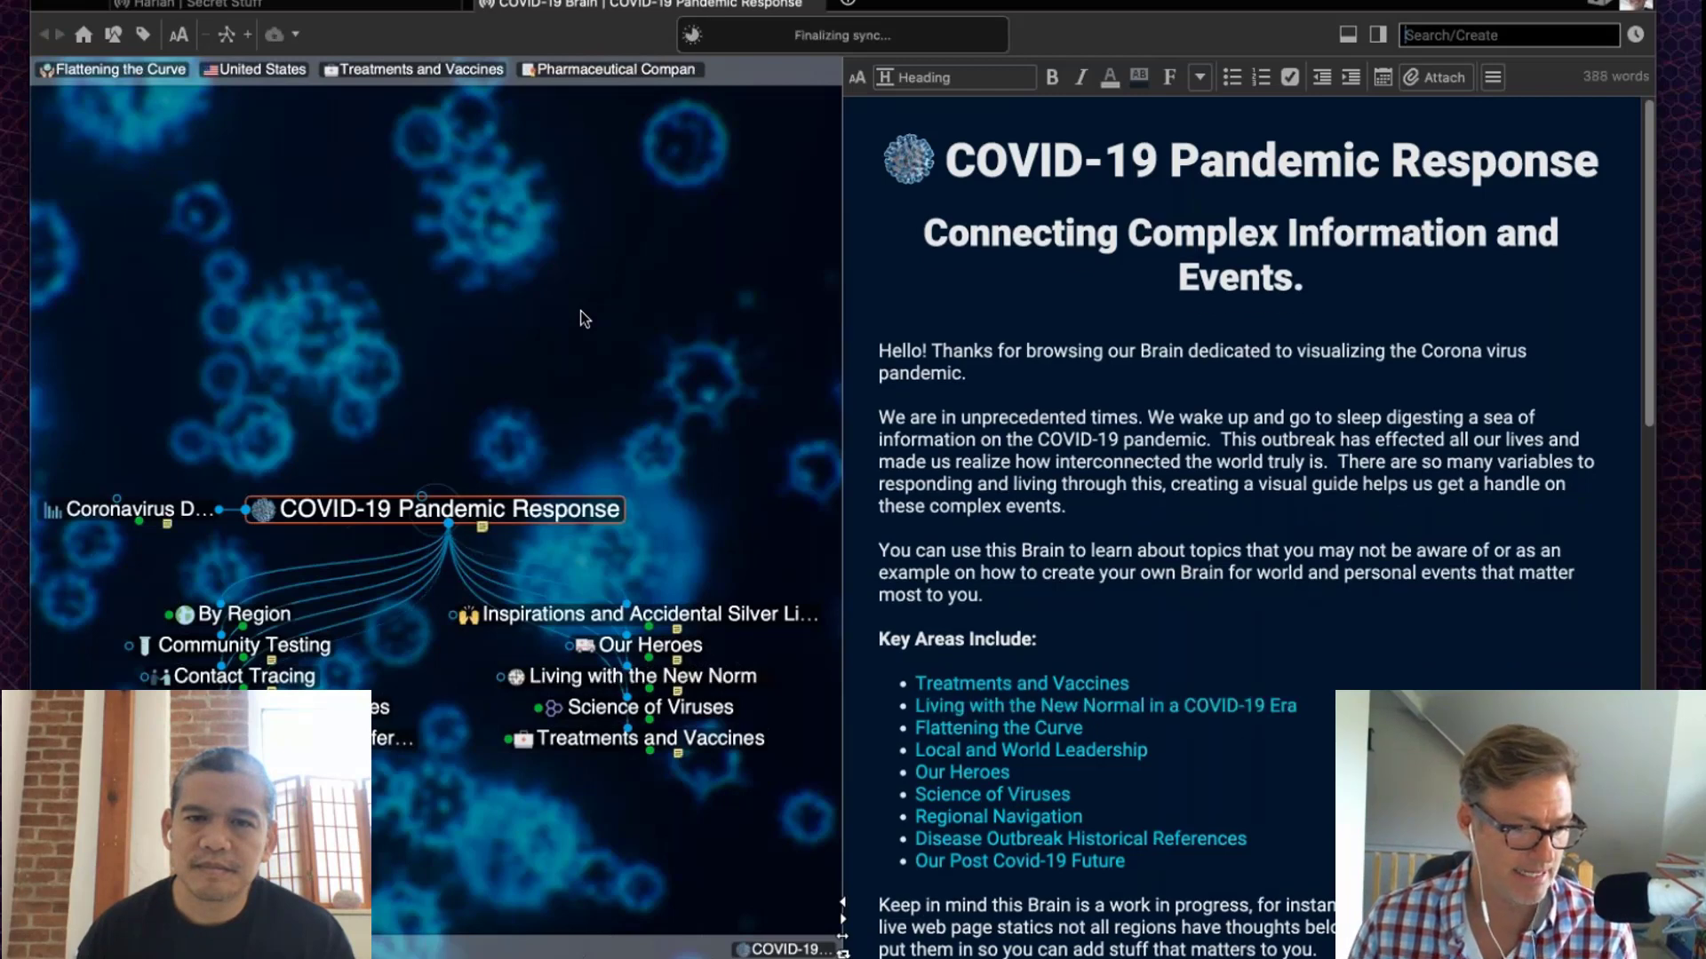
# Step: Filter the COVID-19 change history to a single user and go to the Dolly Parton thought
pyautogui.click(1637, 36)
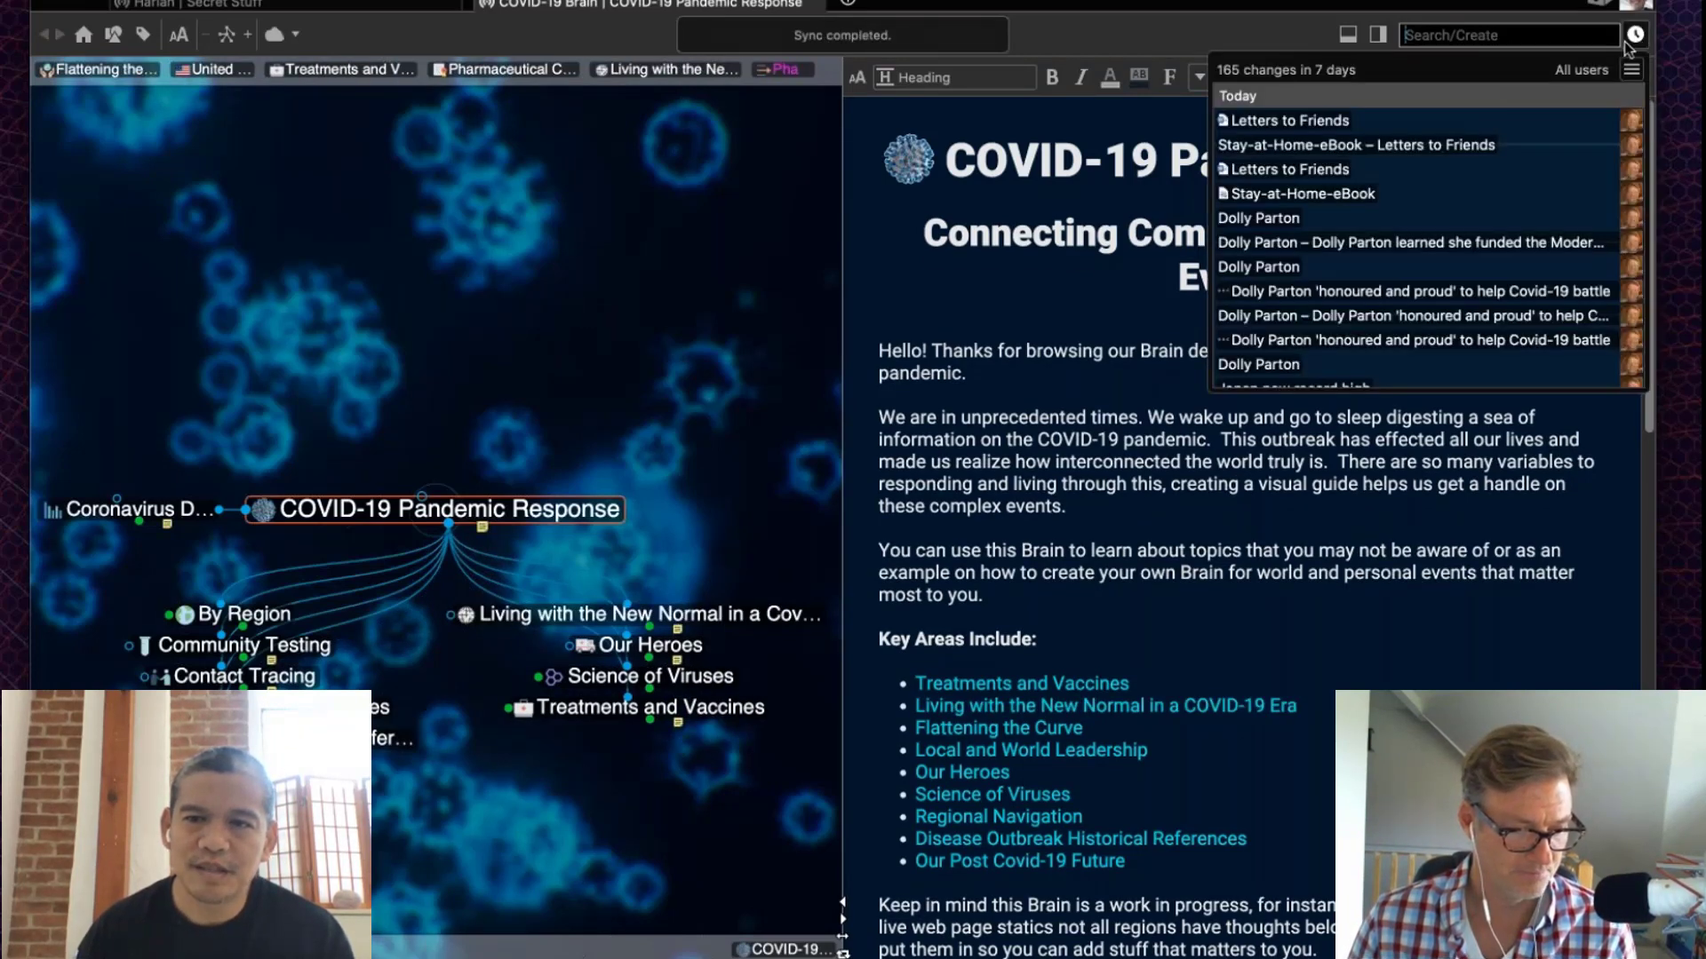
pyautogui.moveTo(1366, 131)
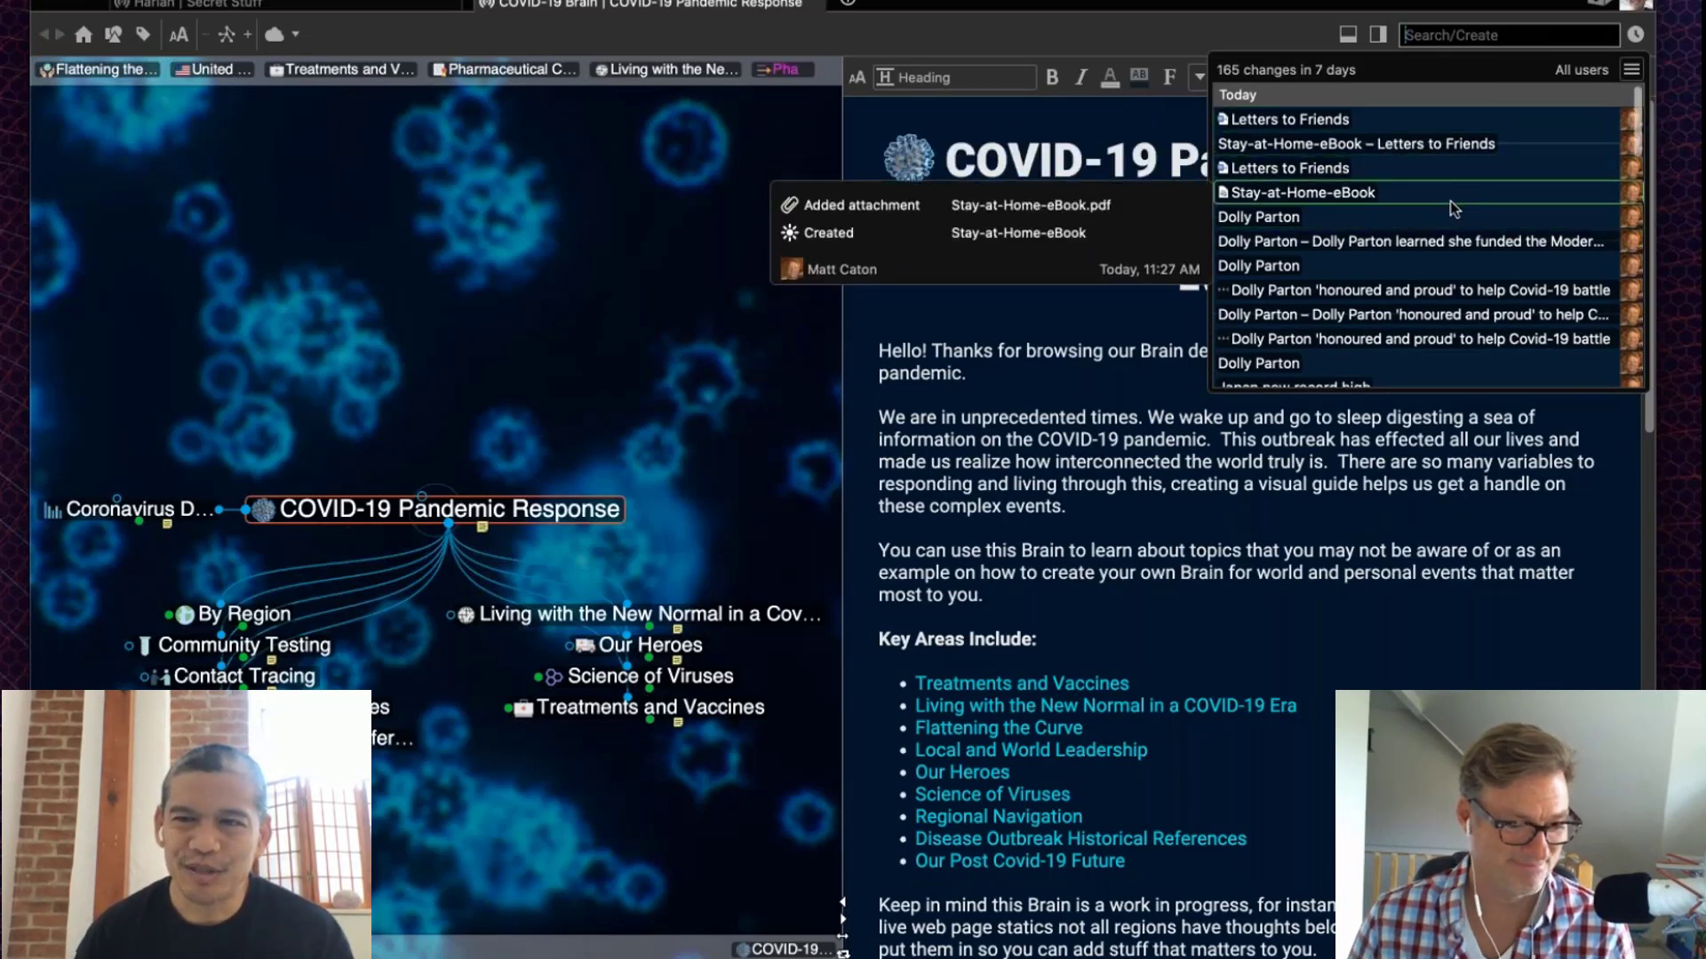
pyautogui.click(1631, 69)
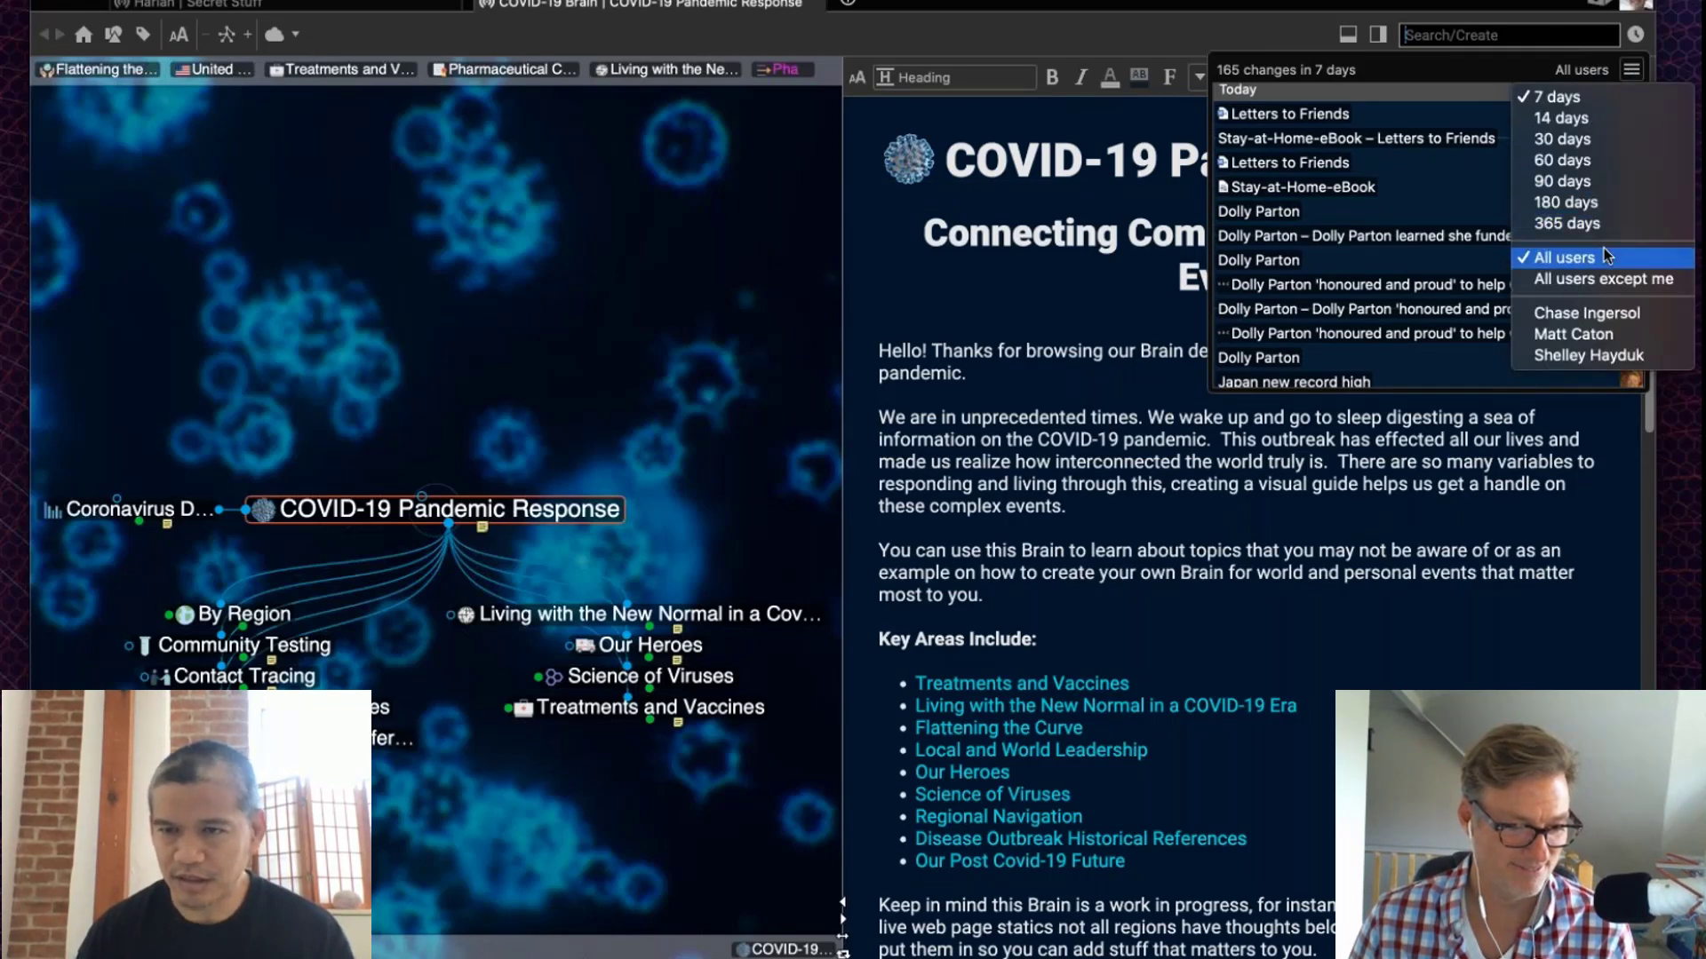
pyautogui.click(1612, 337)
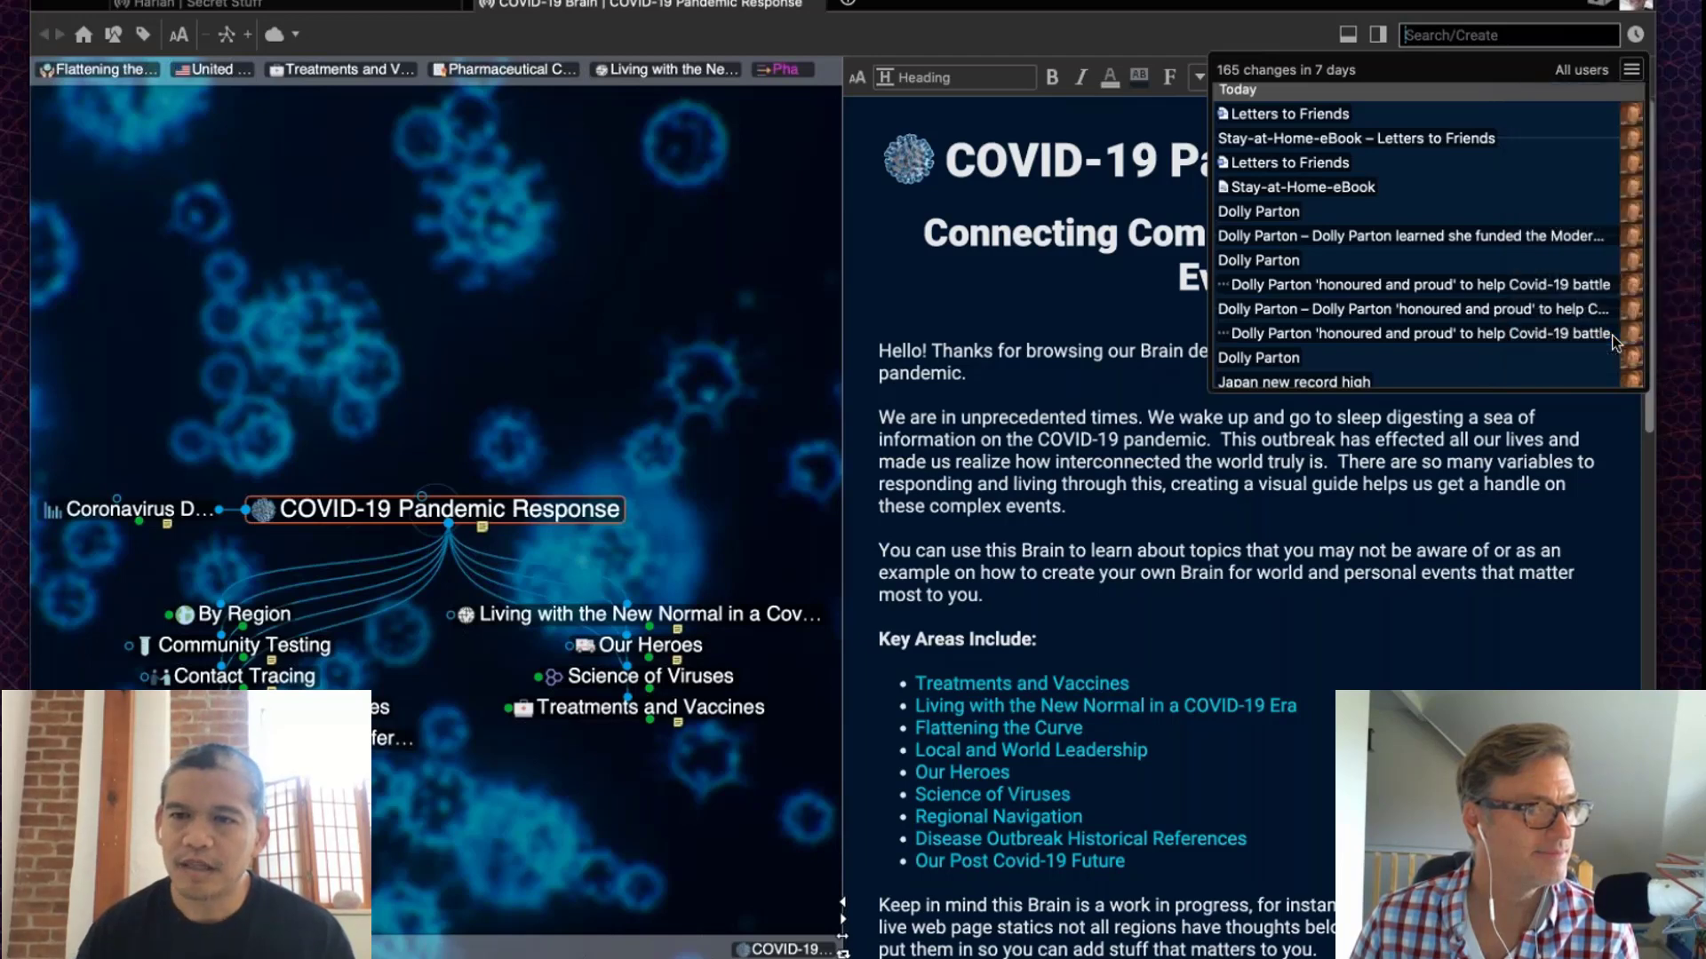
pyautogui.click(1631, 70)
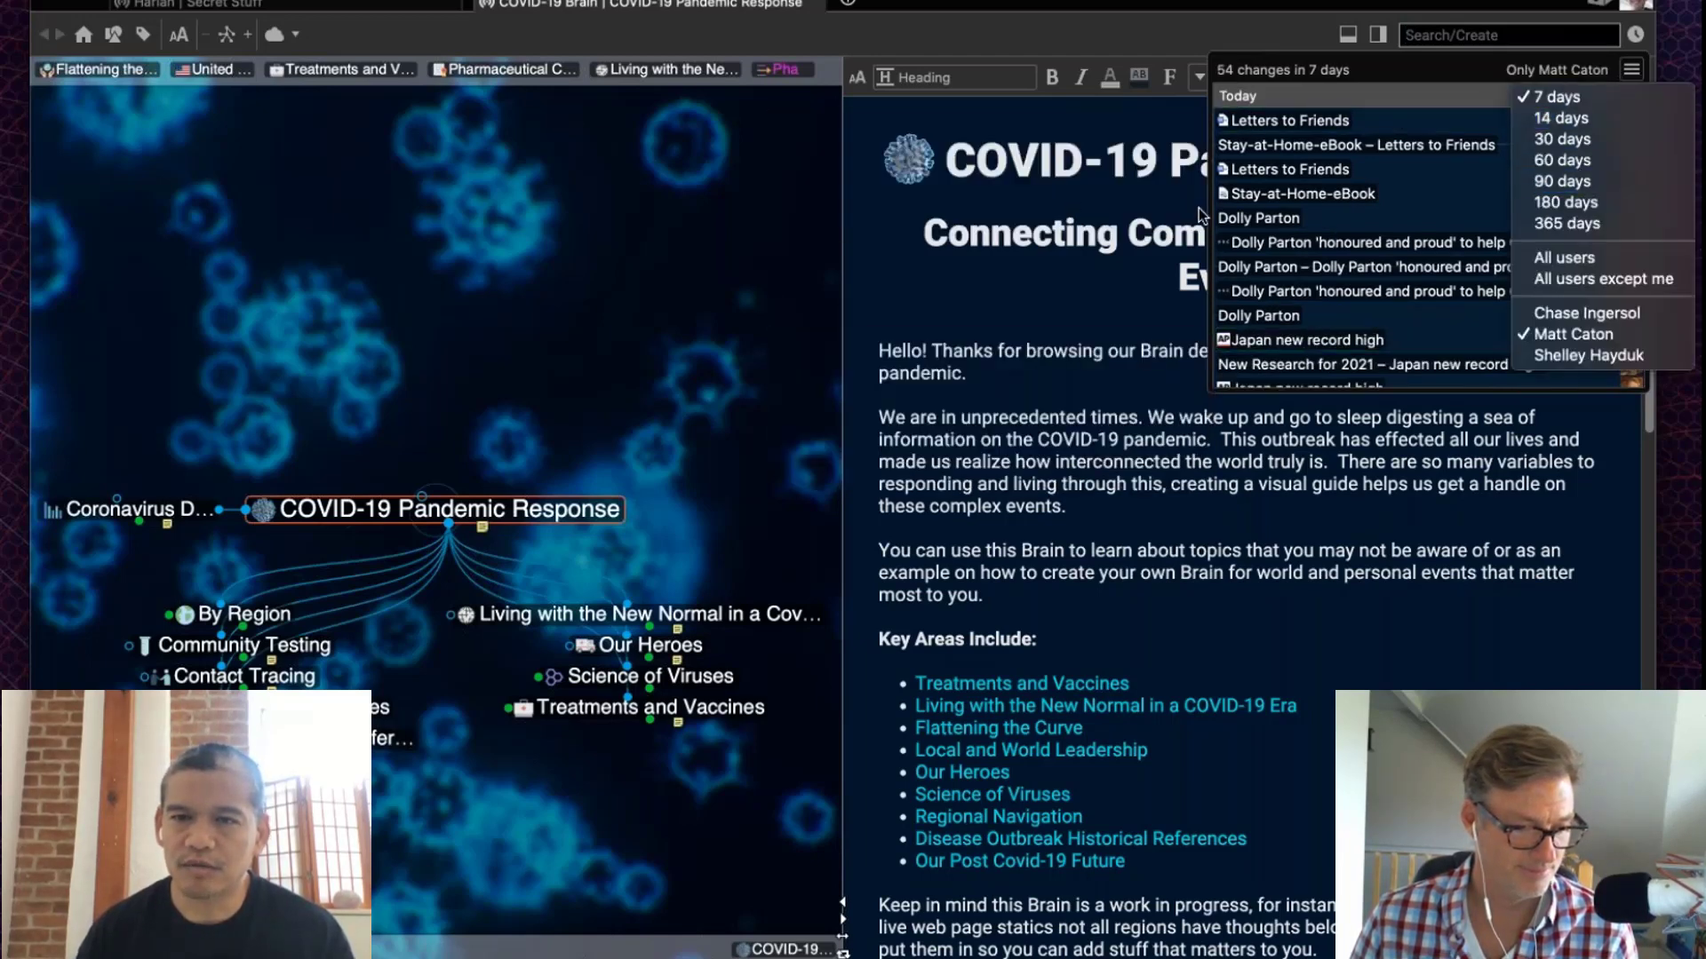
pyautogui.click(1329, 222)
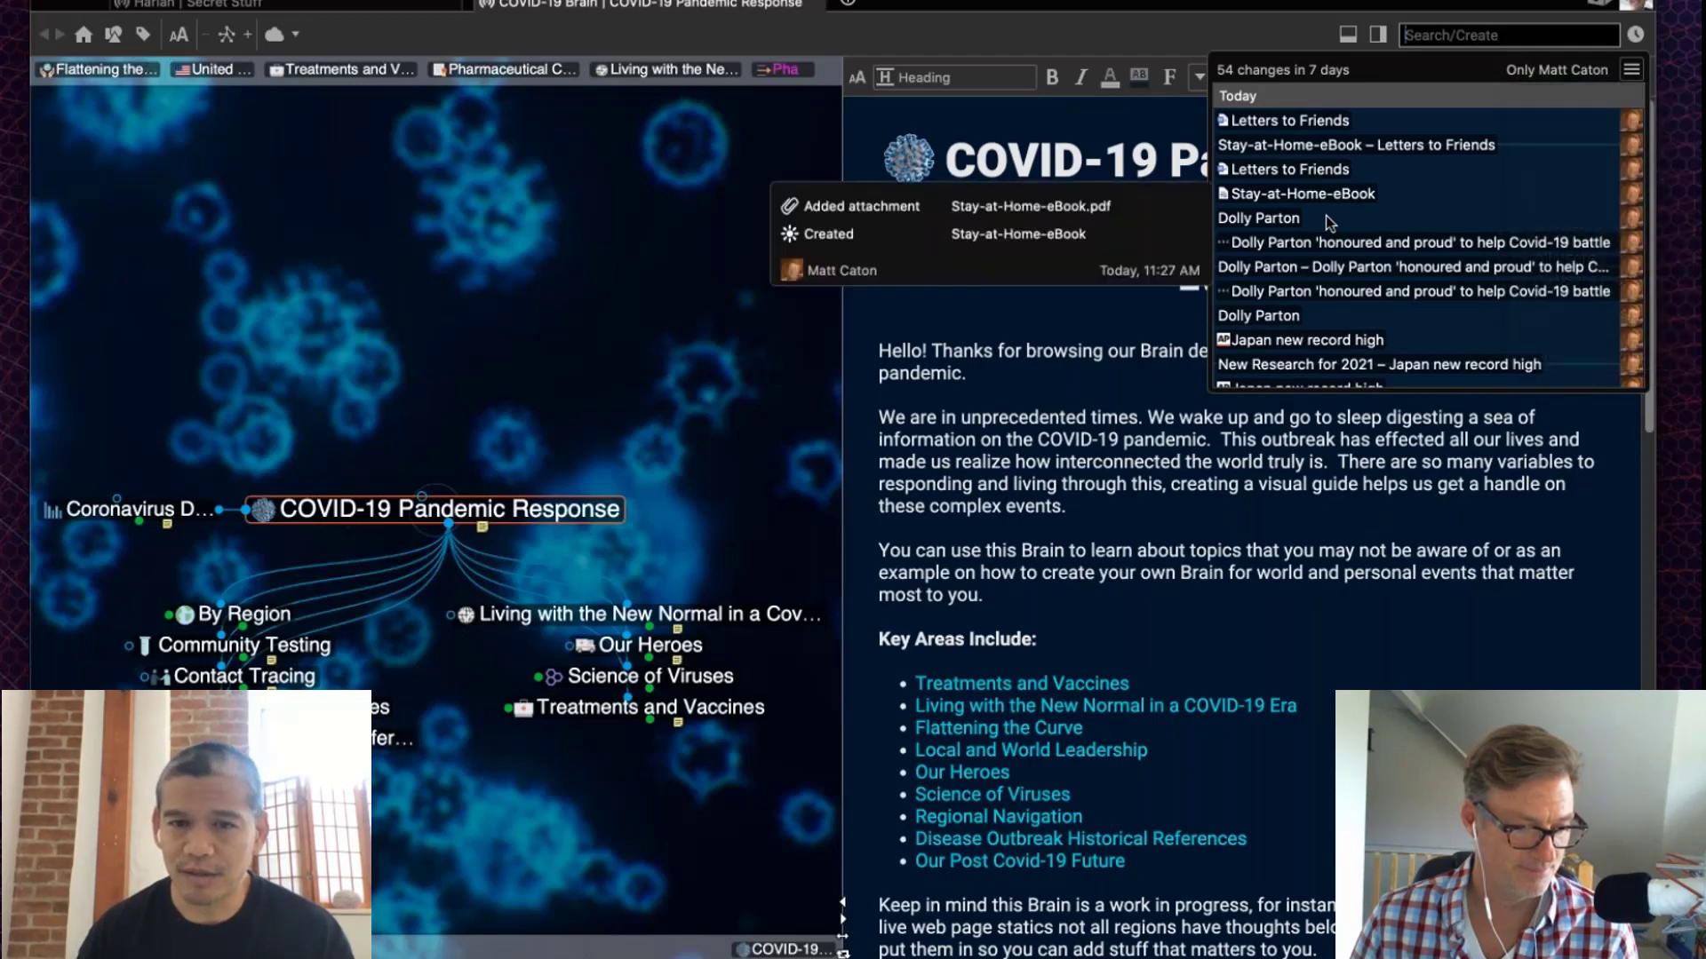
pyautogui.click(1329, 223)
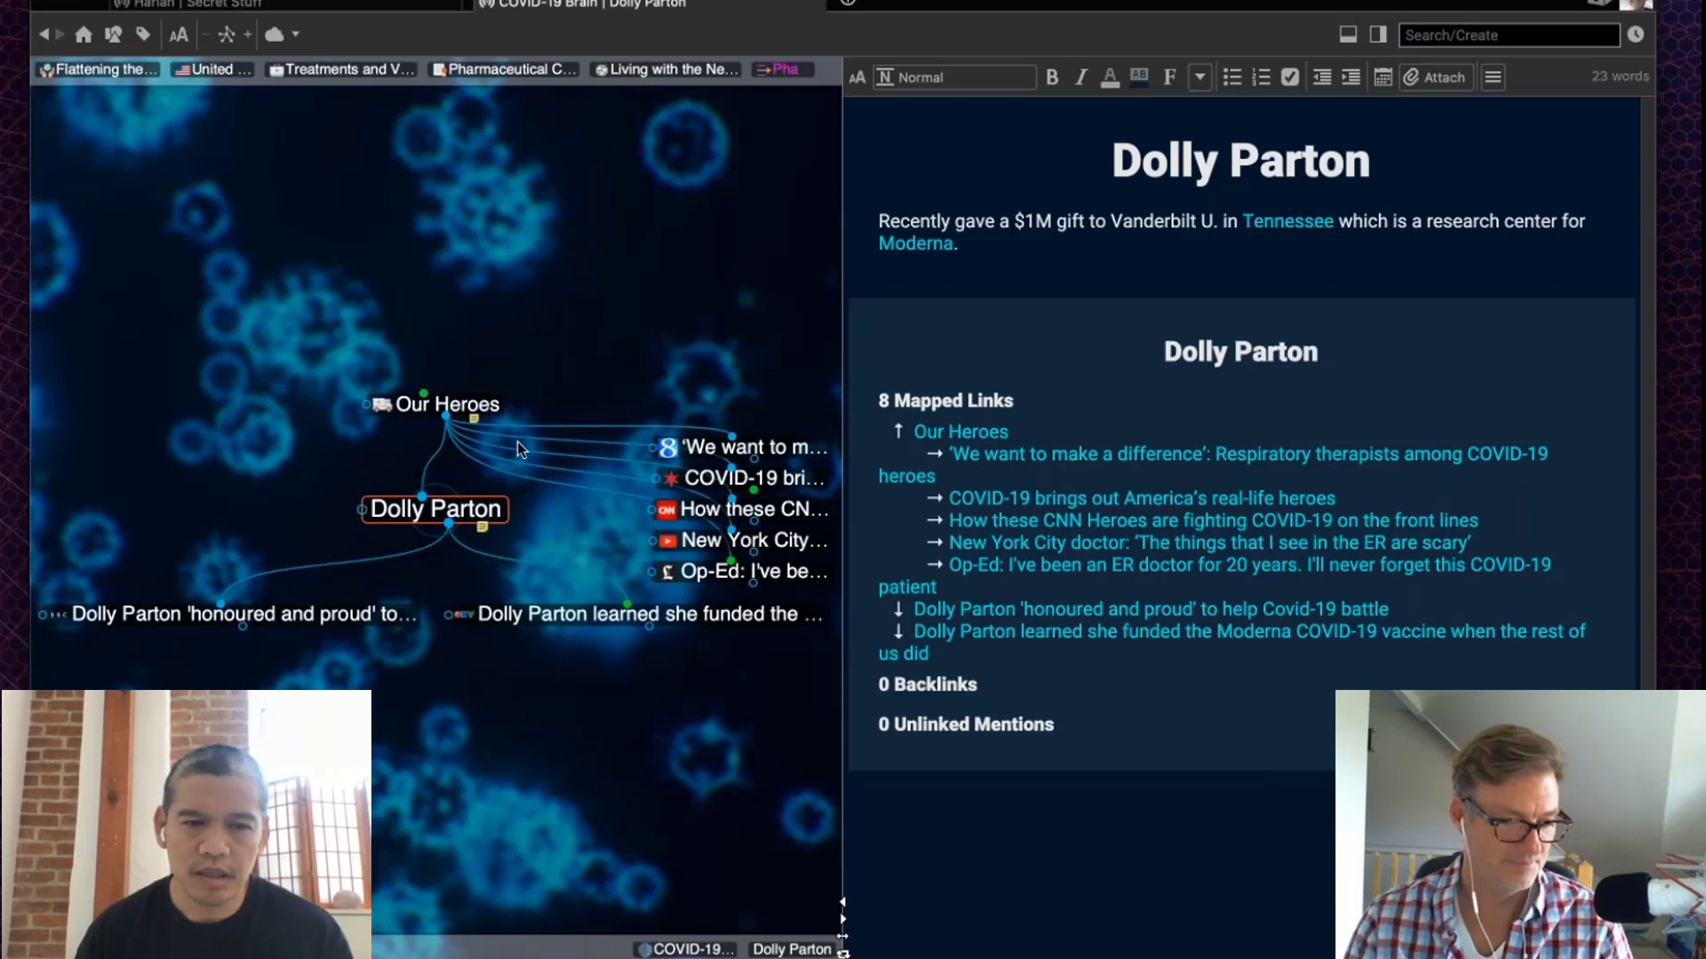
# Step: Review the change history of the Dolly Parton thought from its properties
pyautogui.rightClick(482, 515)
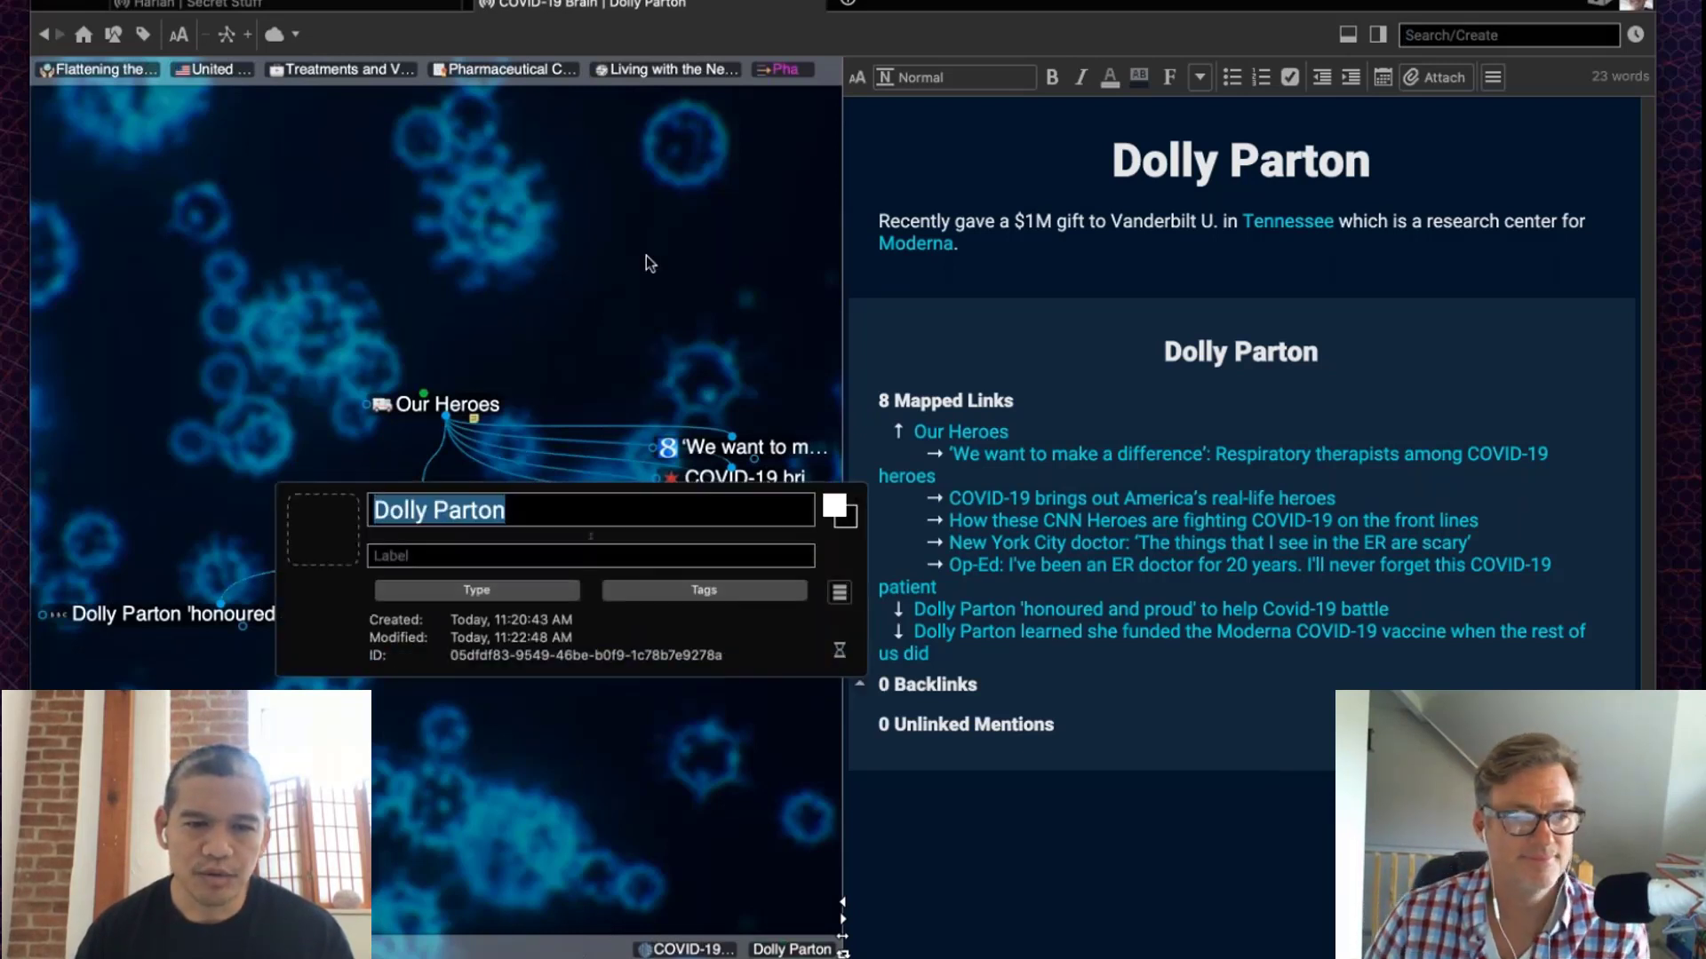
pyautogui.click(840, 652)
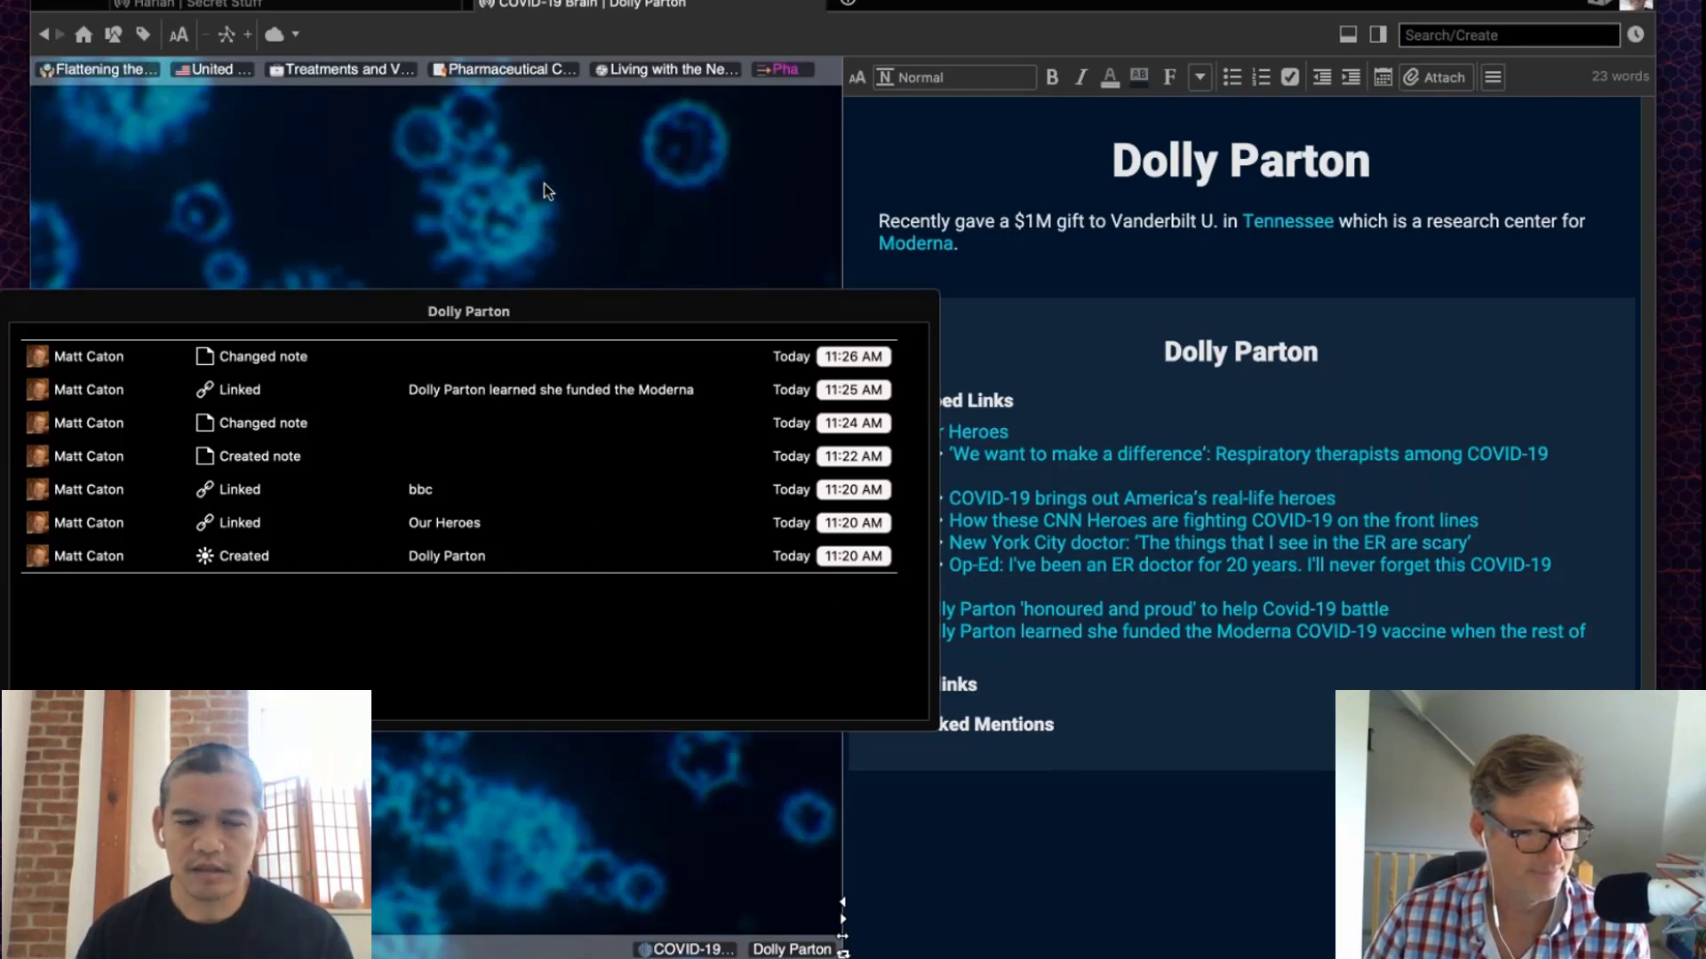
pyautogui.press('Escape')
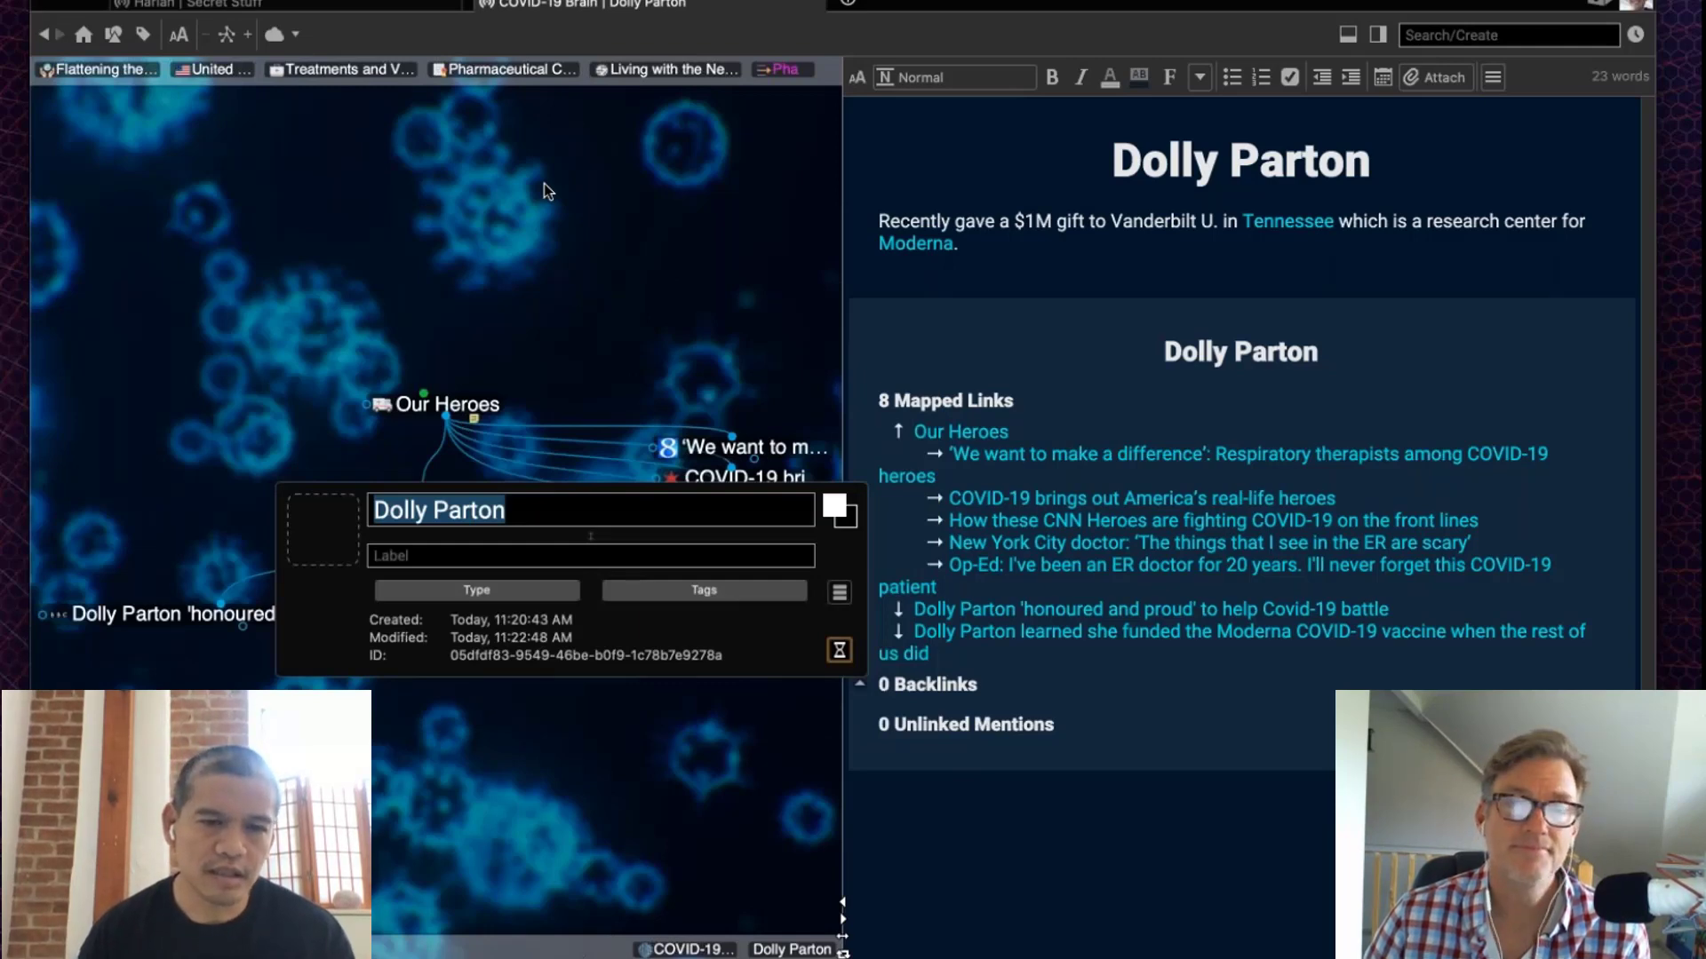
# Step: Close Dolly Parton's properties and navigate through Our Heroes up to COVID-19 Pandemic Response
pyautogui.press('Escape')
pyautogui.click(468, 406)
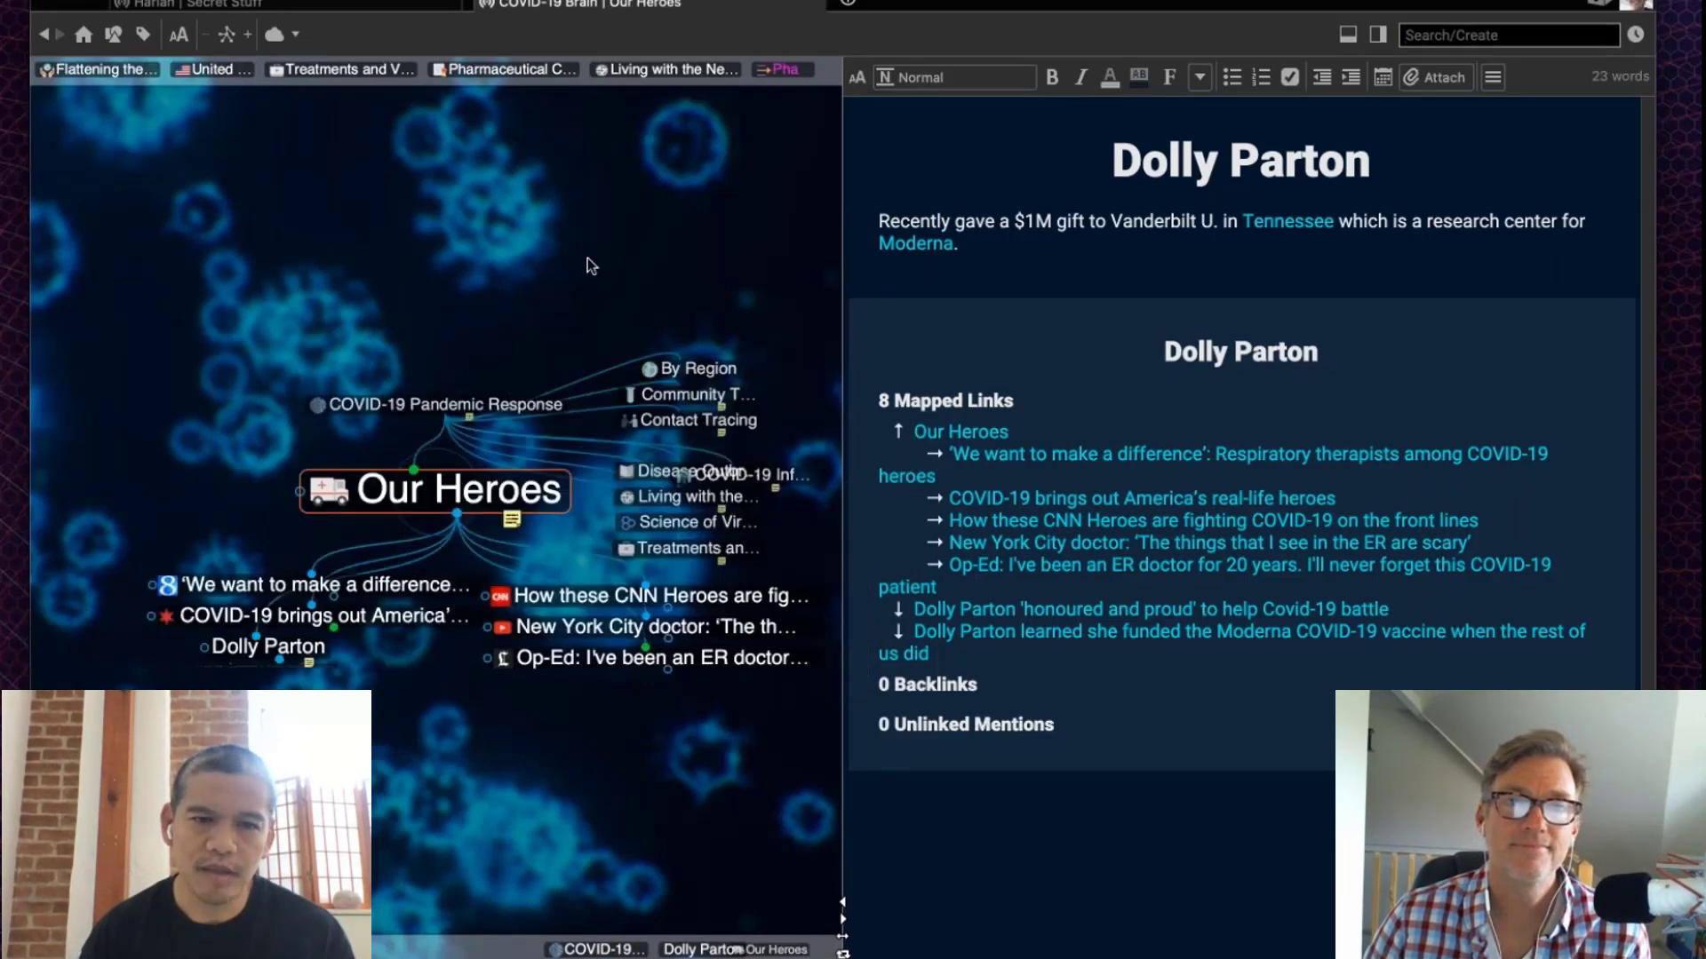
pyautogui.click(449, 406)
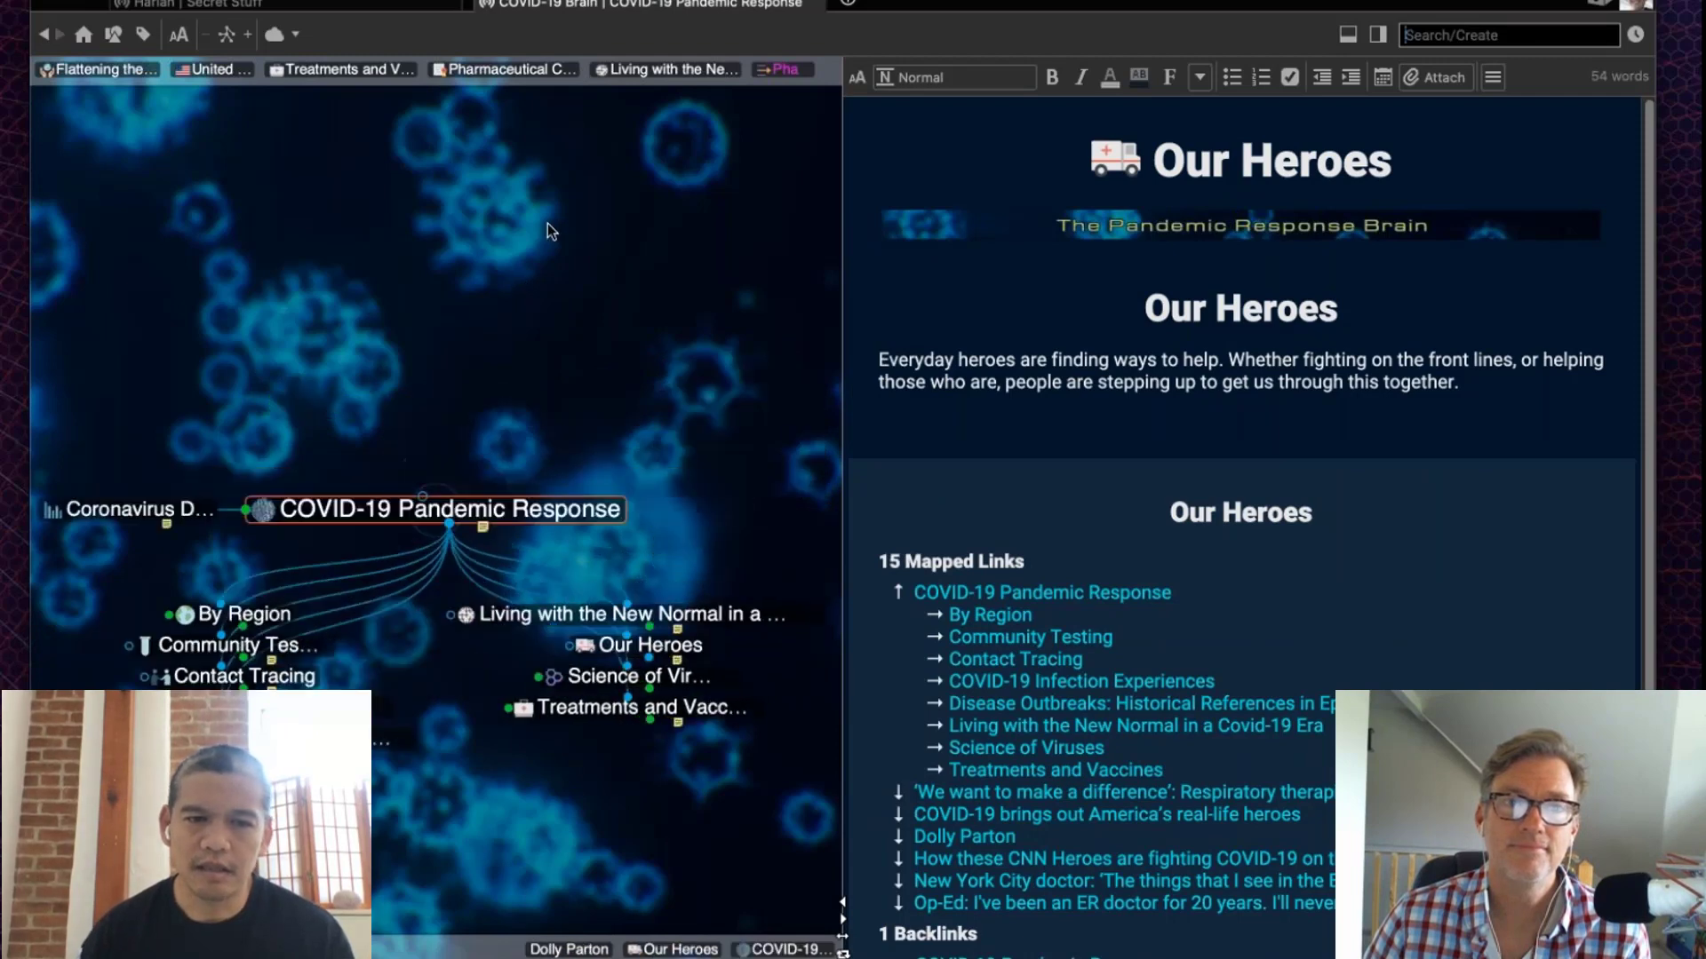